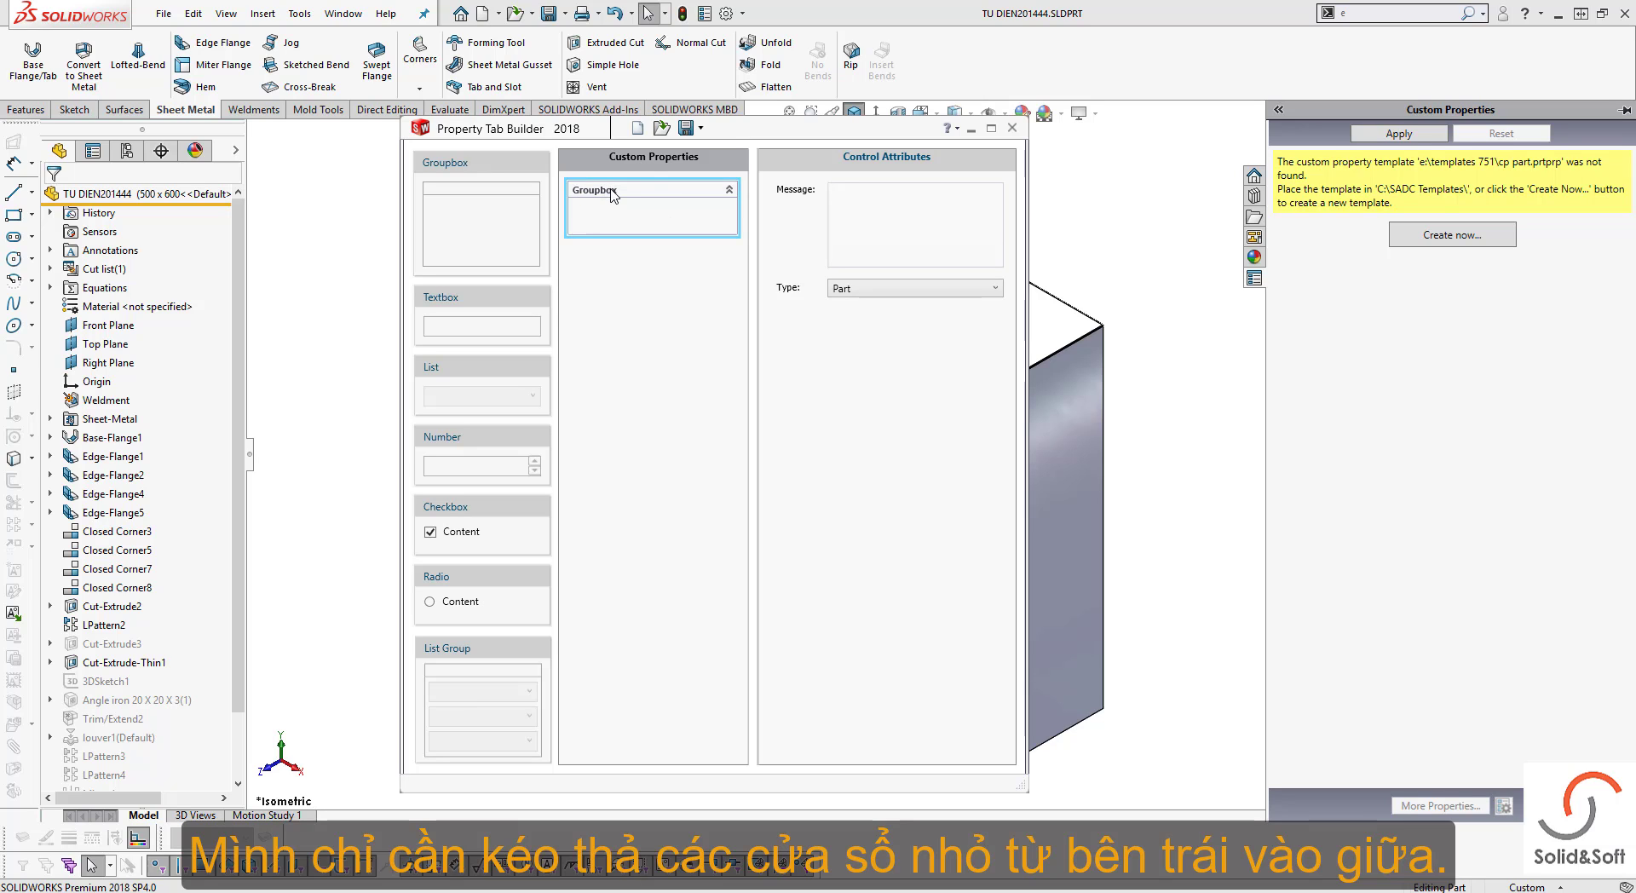
# Add a list control to the groupbox, with "Người vẽ" as both its caption and its property name
pyautogui.moveTo(517, 219); pyautogui.dragTo(596, 217)
pyautogui.moveTo(497, 380); pyautogui.dragTo(648, 223)
pyautogui.doubleClick(861, 210)
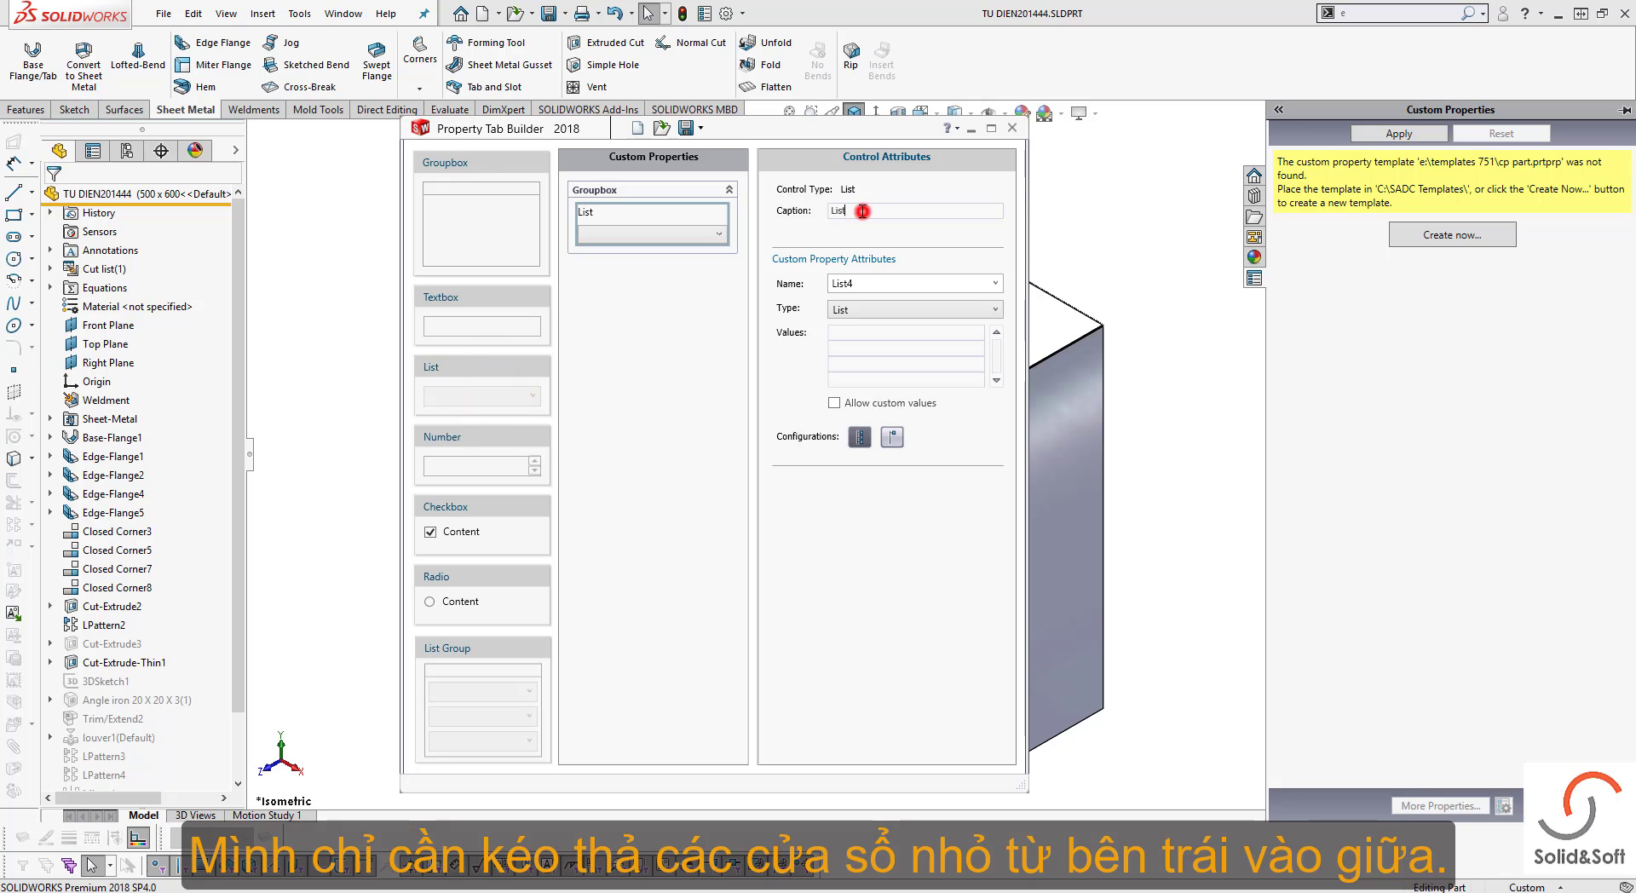
pyautogui.write('Ngư')
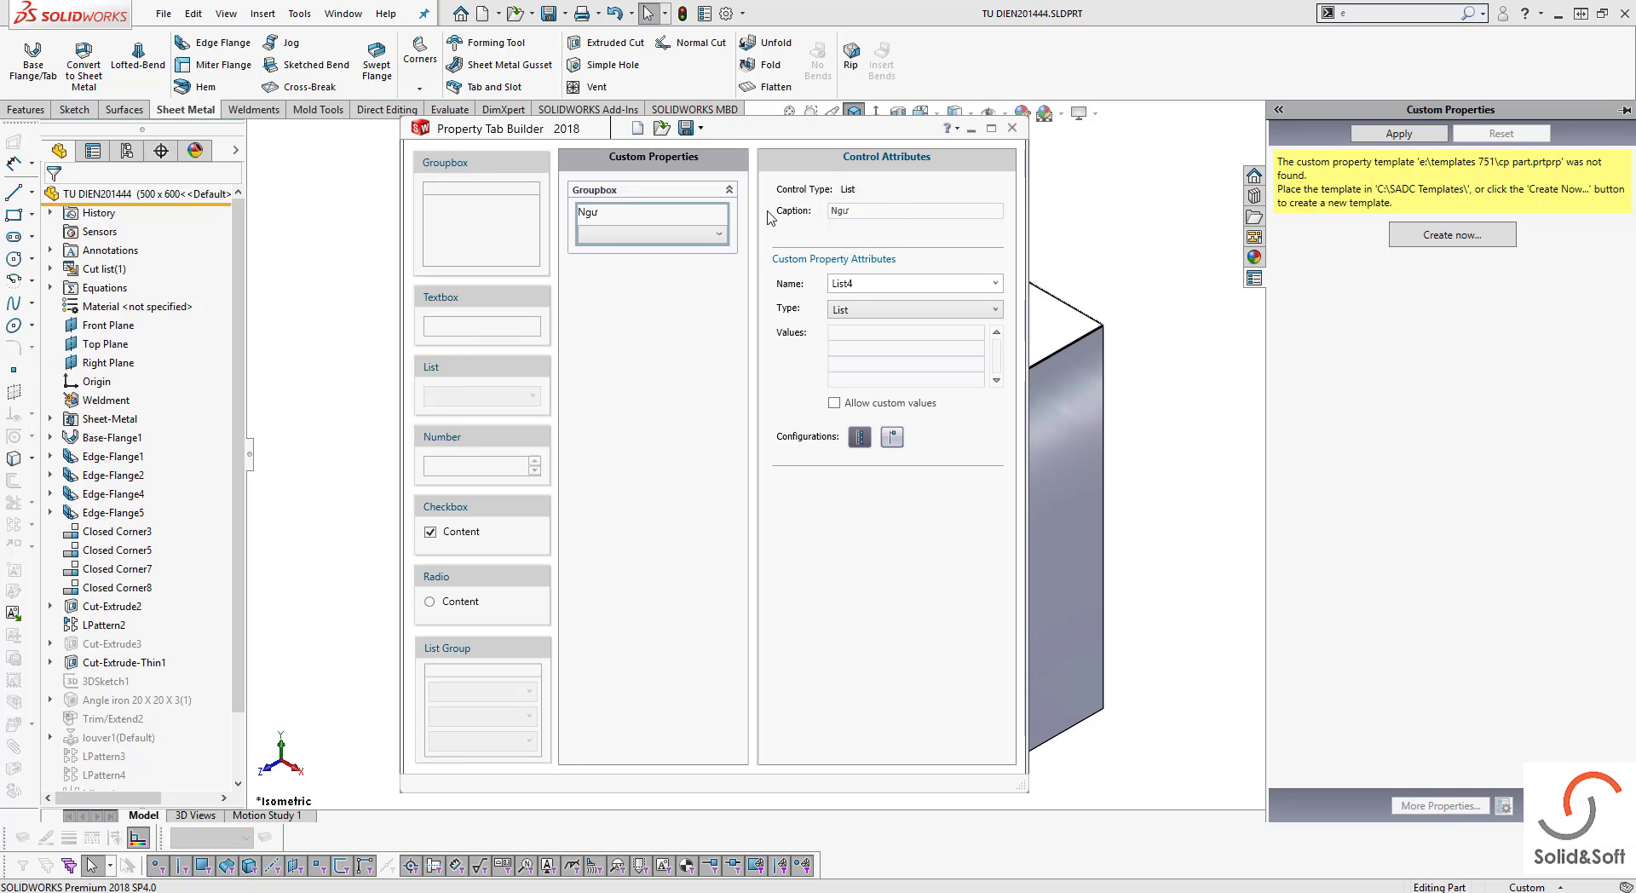
pyautogui.write('ời vex')
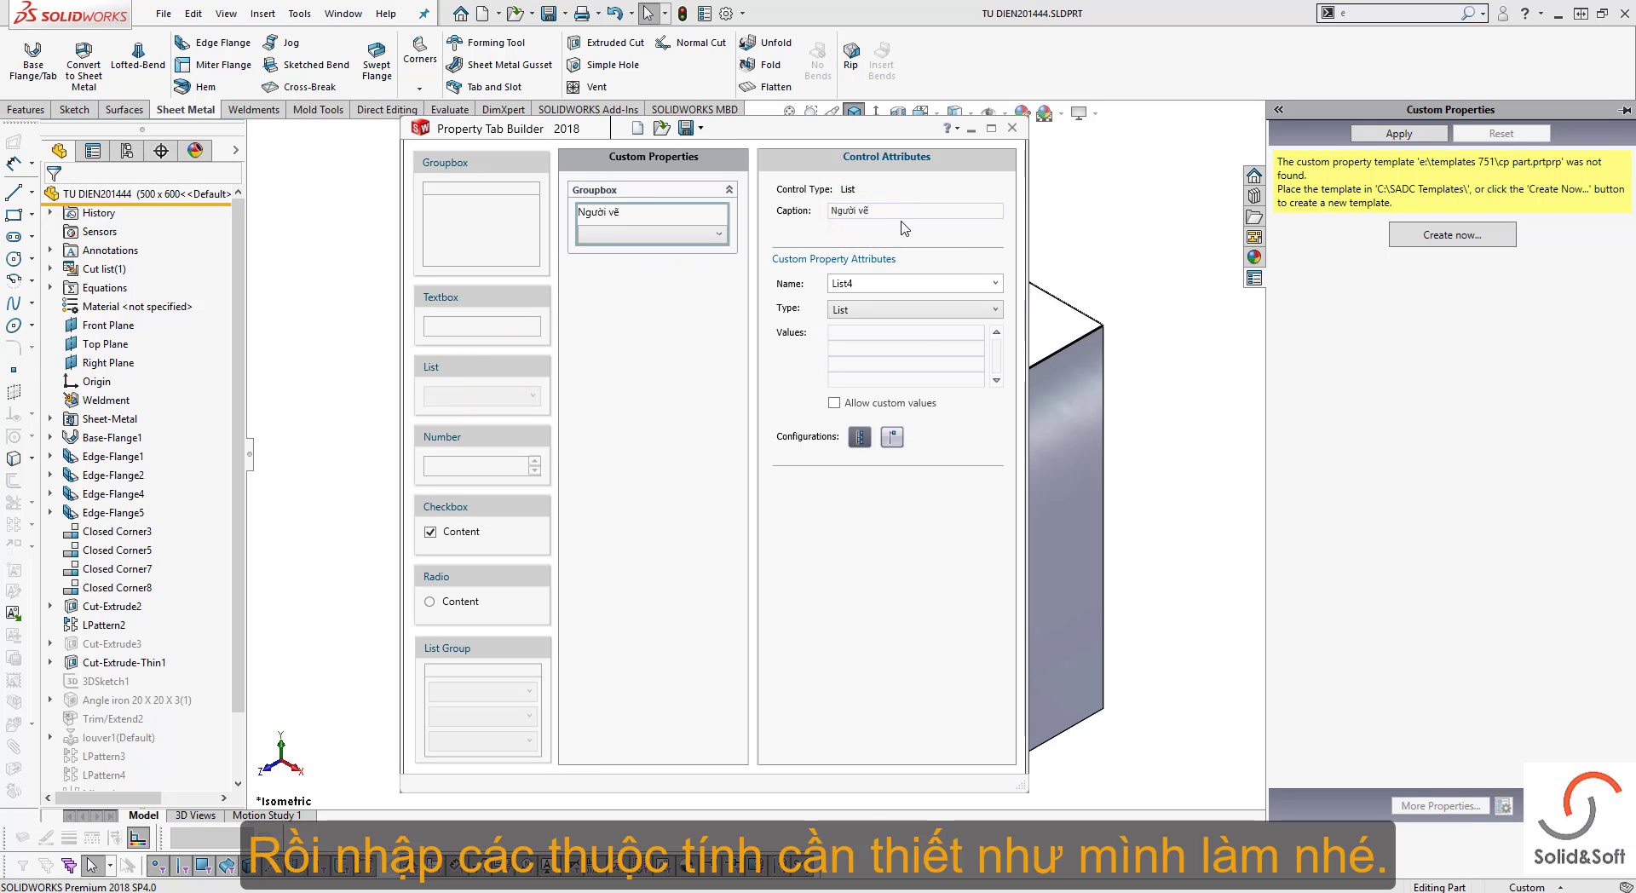
pyautogui.moveTo(888, 209); pyautogui.dragTo(762, 209)
pyautogui.hotkey('ctrl', 'c')
pyautogui.moveTo(881, 283); pyautogui.dragTo(829, 284)
pyautogui.hotkey('ctrl', 'v')
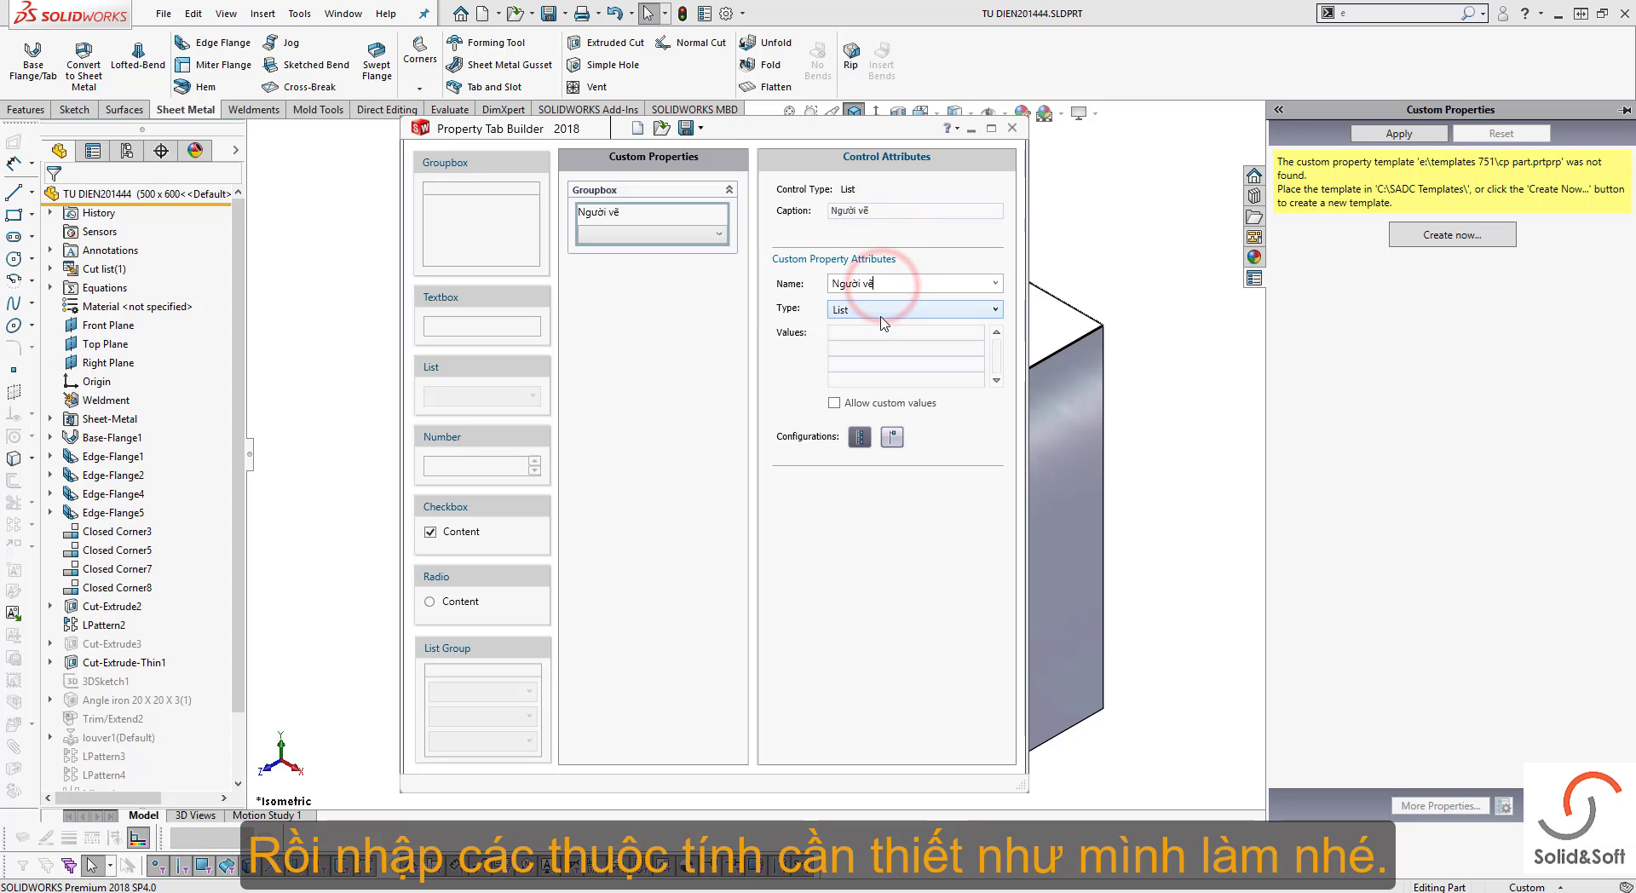
# Enter three drafters' full names as values of the "Người vẽ" list and allow custom values
pyautogui.click(880, 317)
pyautogui.click(881, 328)
pyautogui.click(877, 333)
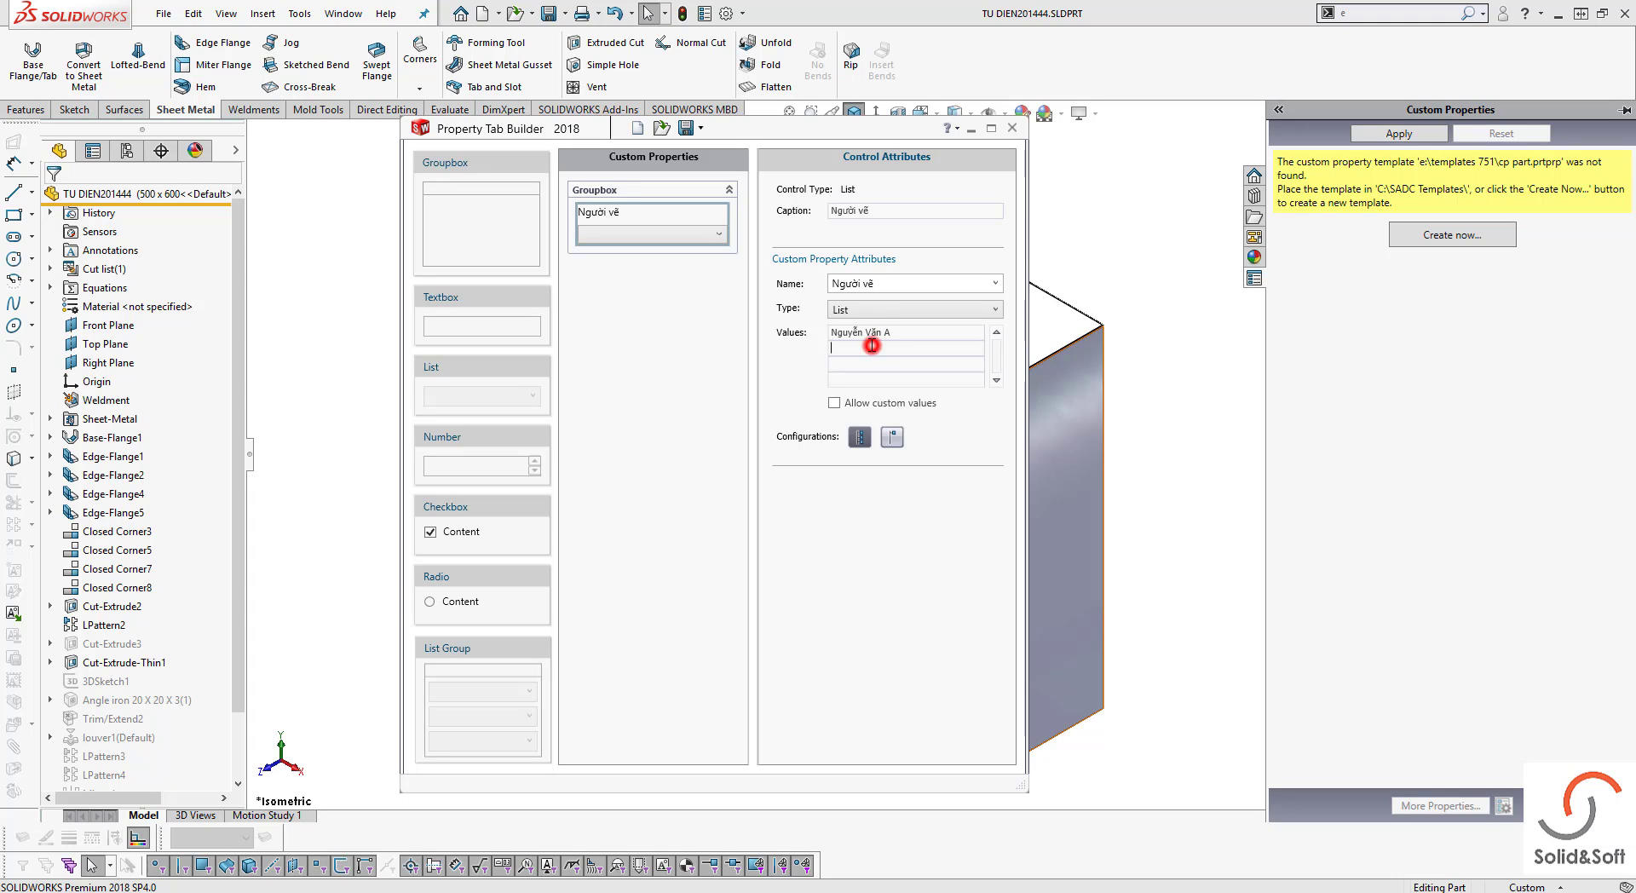
pyautogui.write('Nguyễn')
pyautogui.write('Nguyễn')
pyautogui.click(908, 375)
pyautogui.click(835, 404)
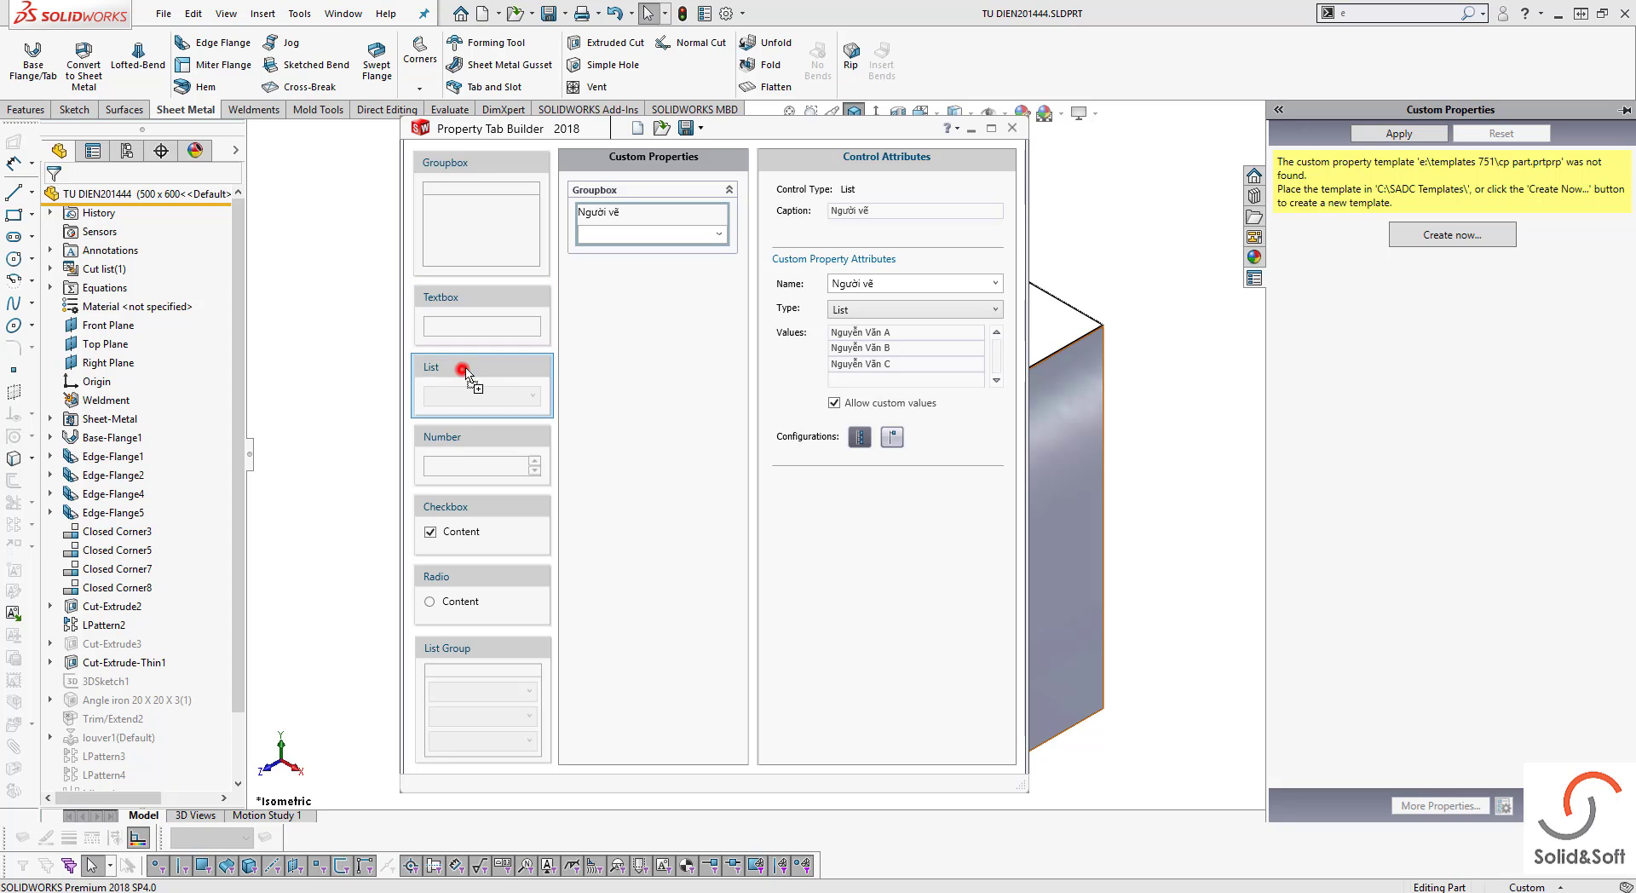
# Add a second list control below "Người vẽ", with "Người check" as its caption and property name
pyautogui.moveTo(457, 368); pyautogui.dragTo(612, 276)
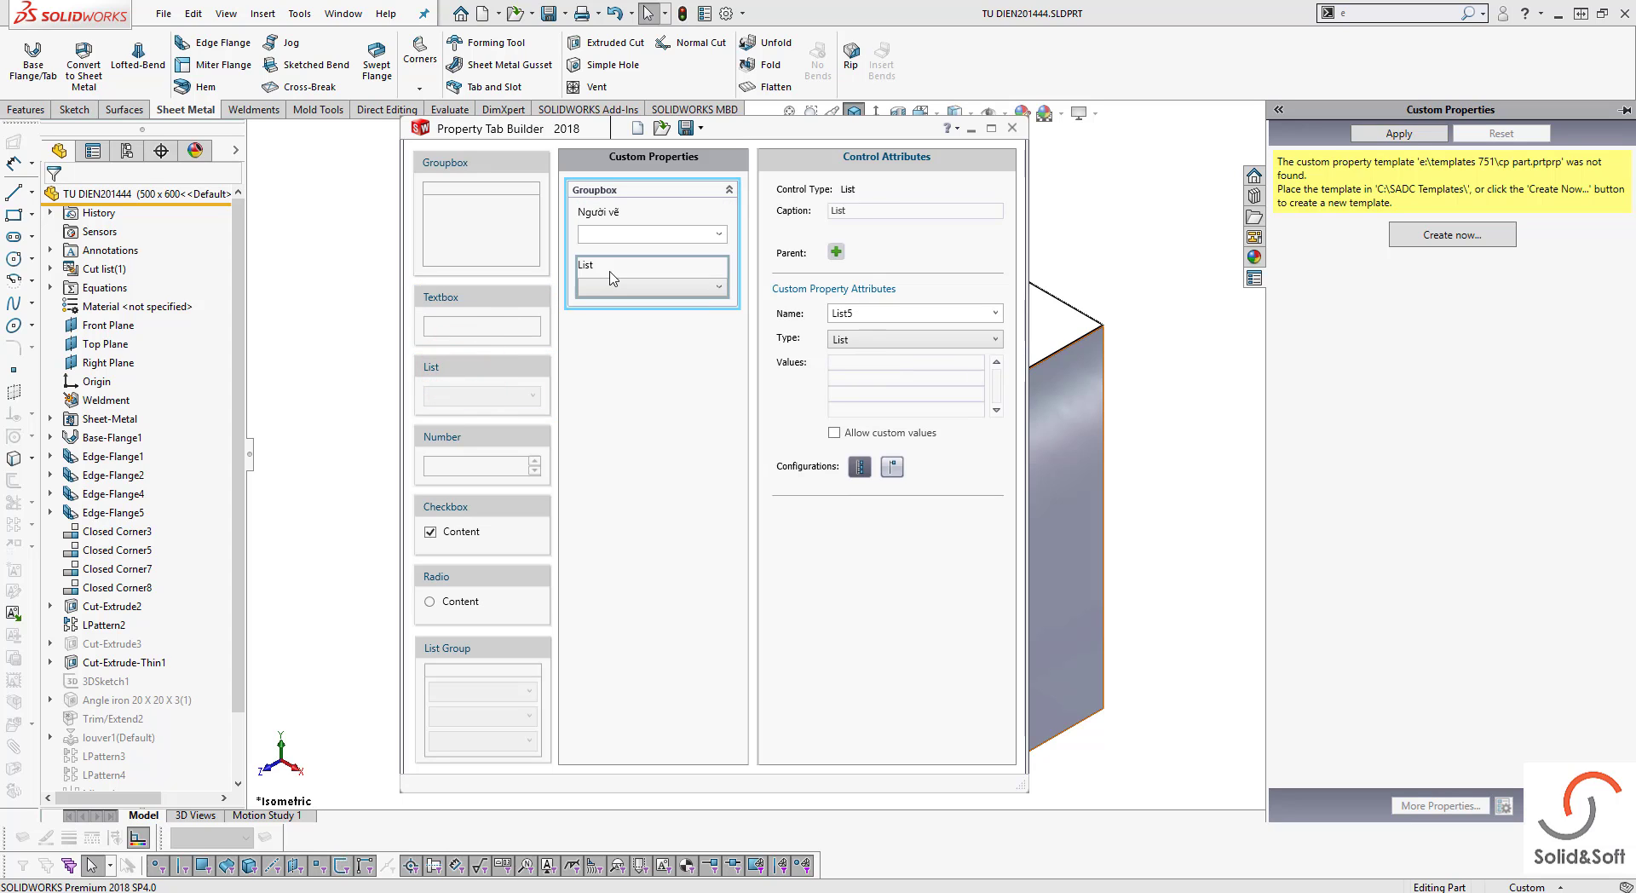
pyautogui.doubleClick(889, 209)
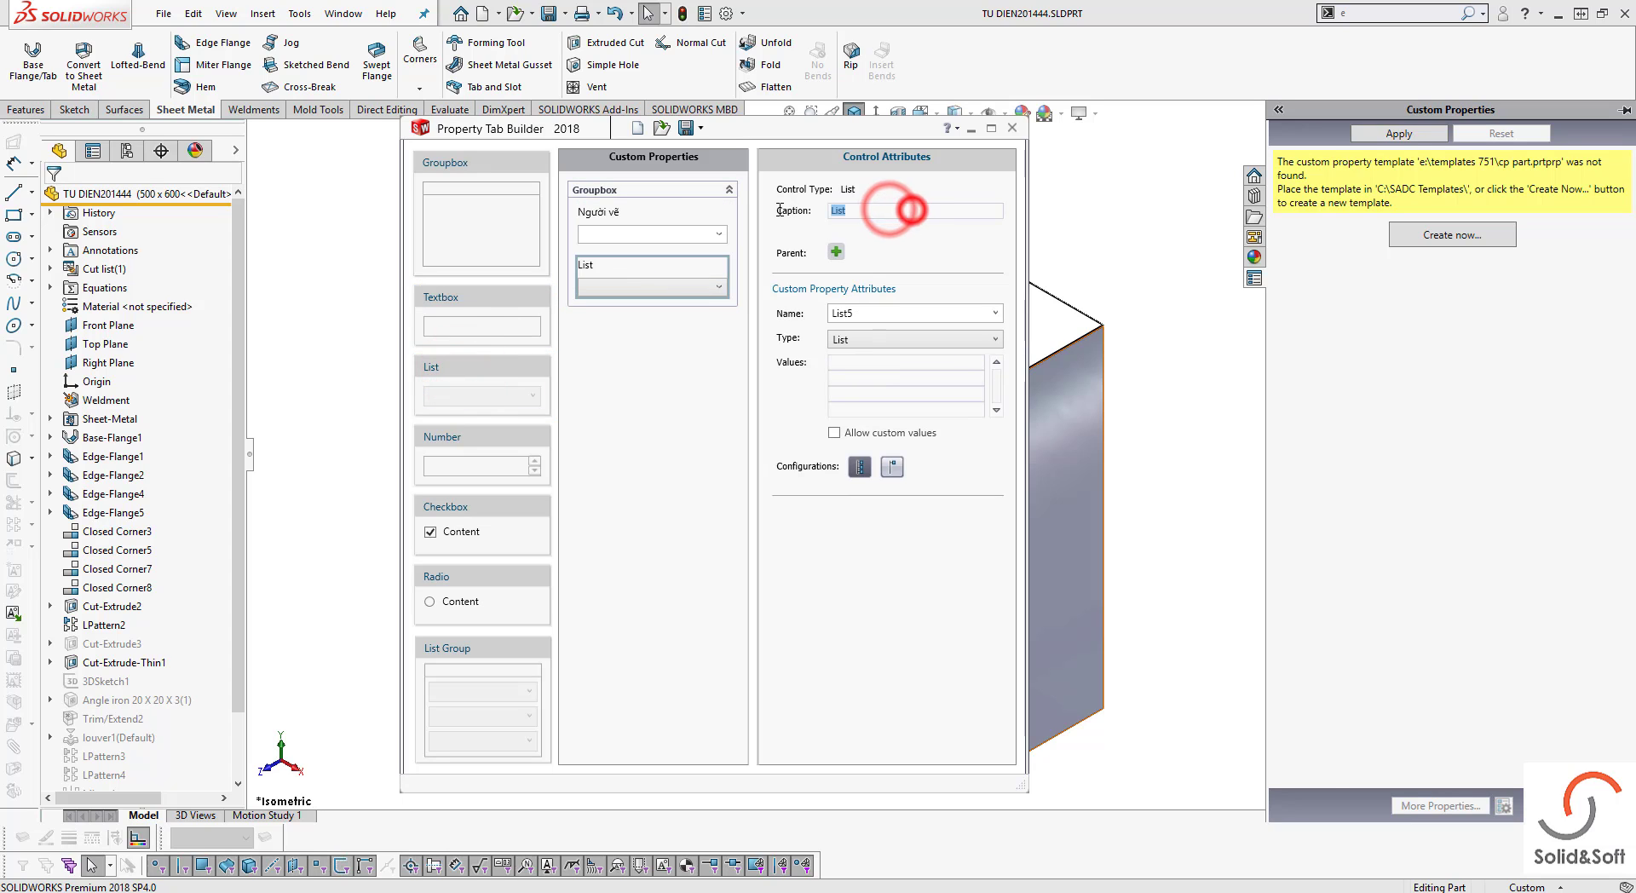
pyautogui.write('Người check')
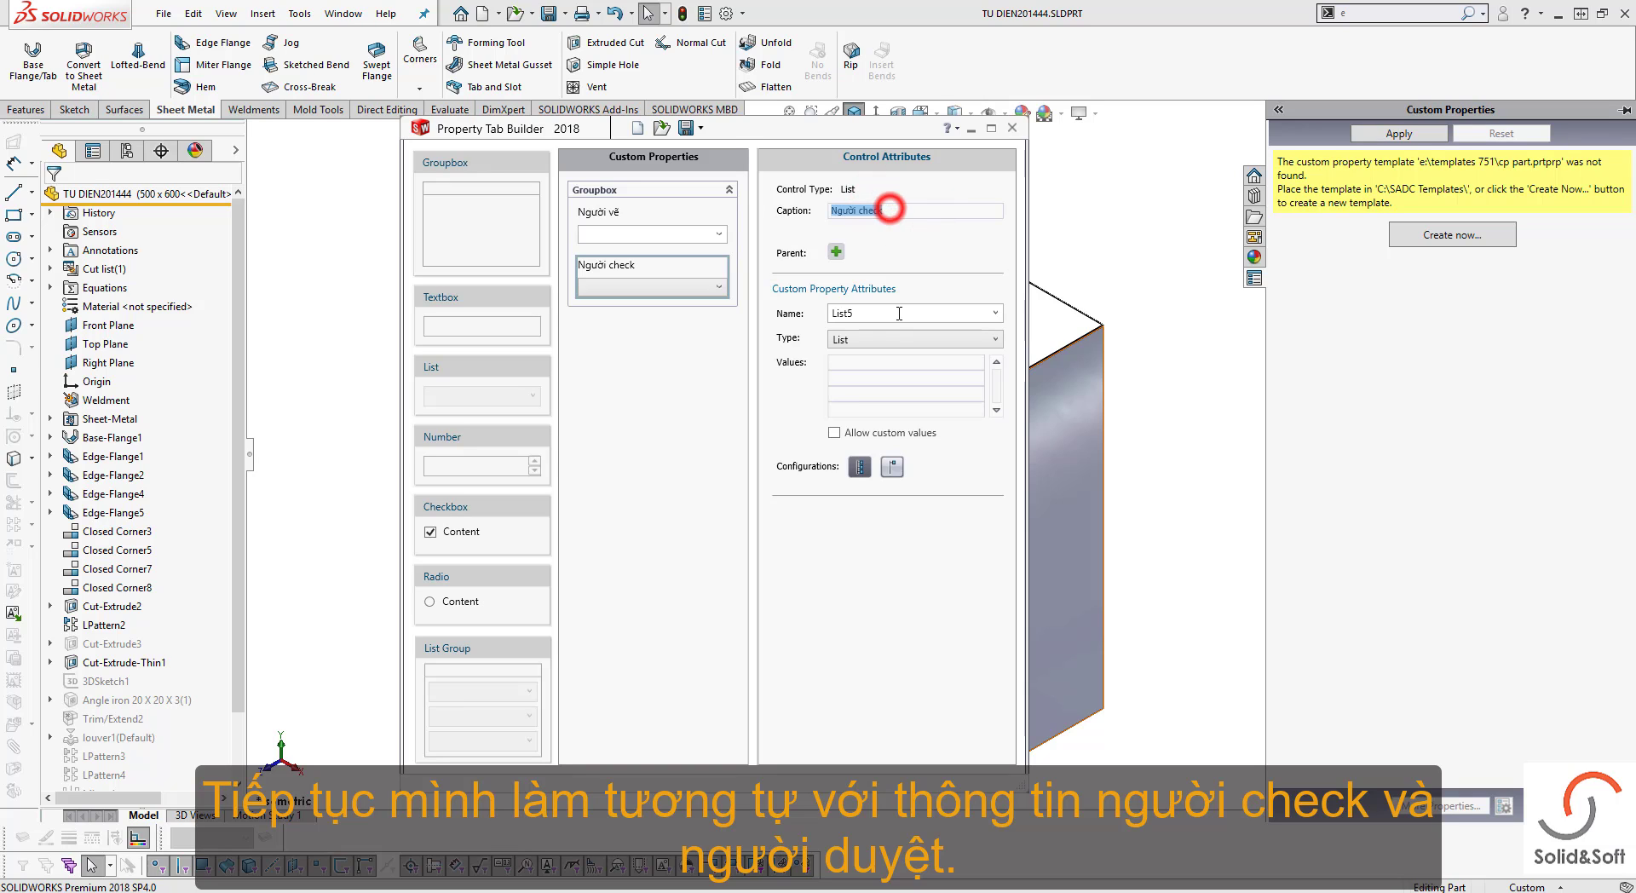
pyautogui.doubleClick(895, 313)
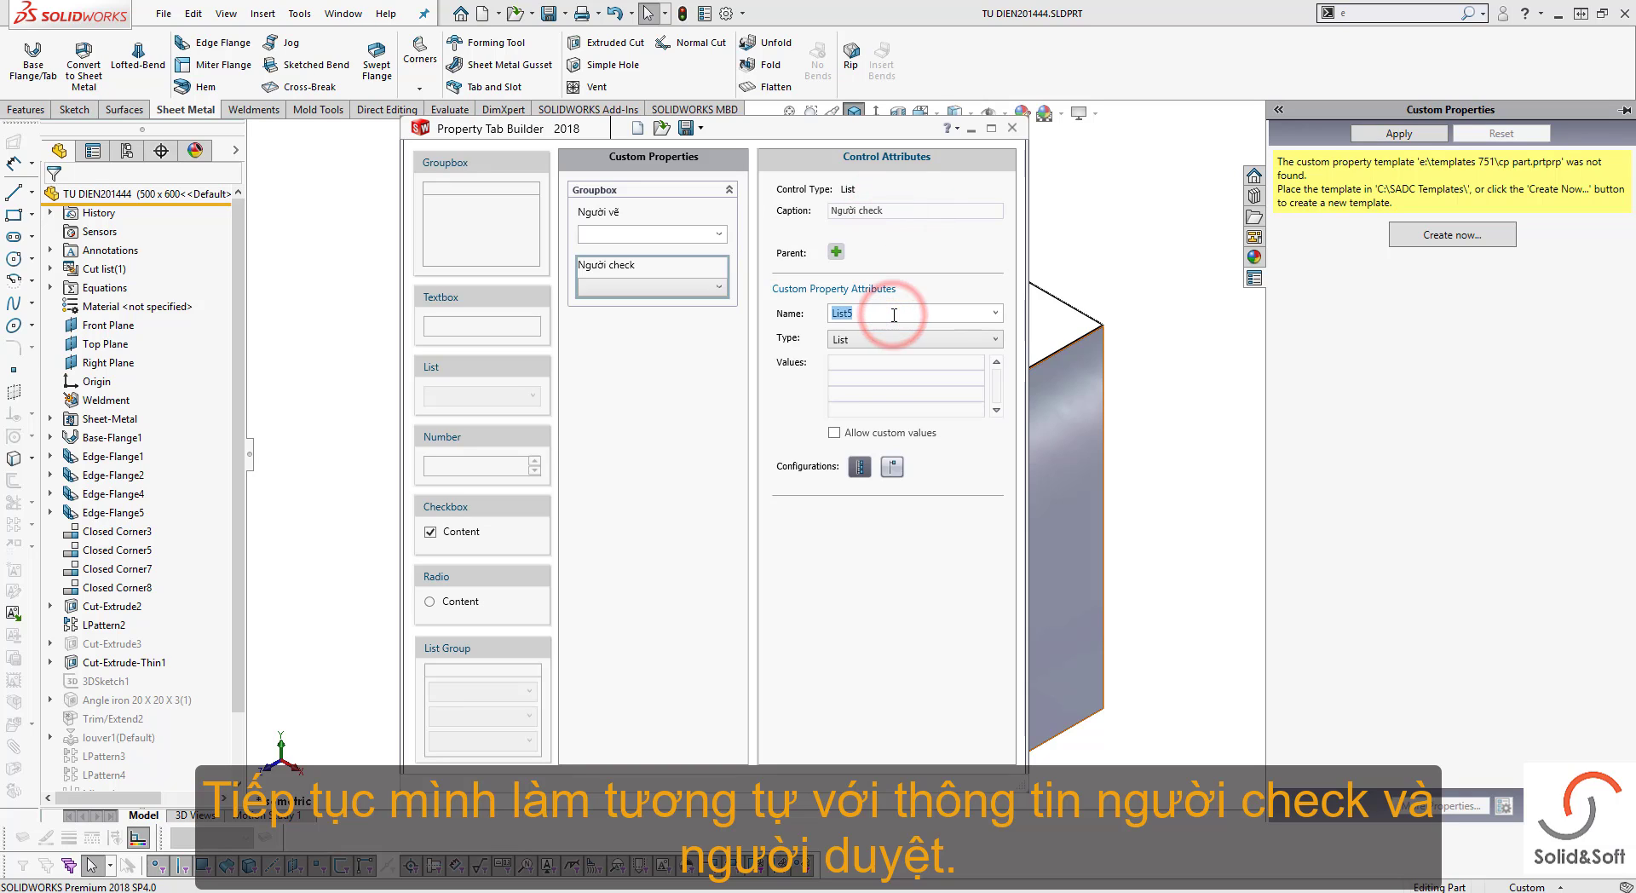
pyautogui.hotkey('ctrl', 'v')
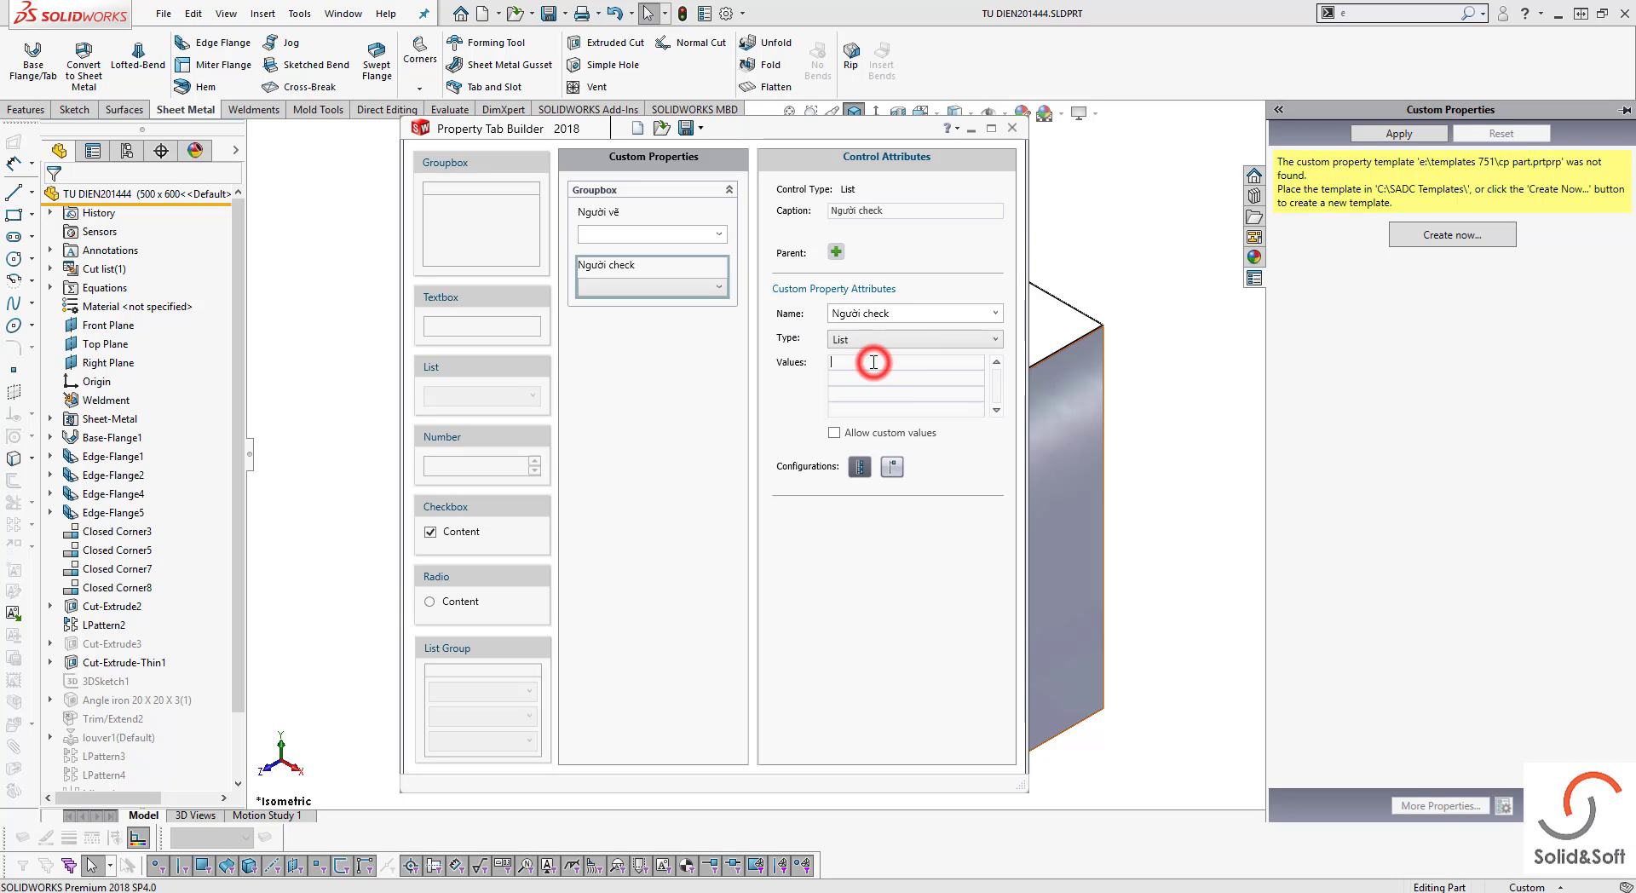
# Enter three checkers' full names as values of the "Người check" list and allow custom values
pyautogui.write('Ho')
pyautogui.tripleClick(887, 364)
pyautogui.click(871, 382)
pyautogui.hotkey('ctrl', 'v')
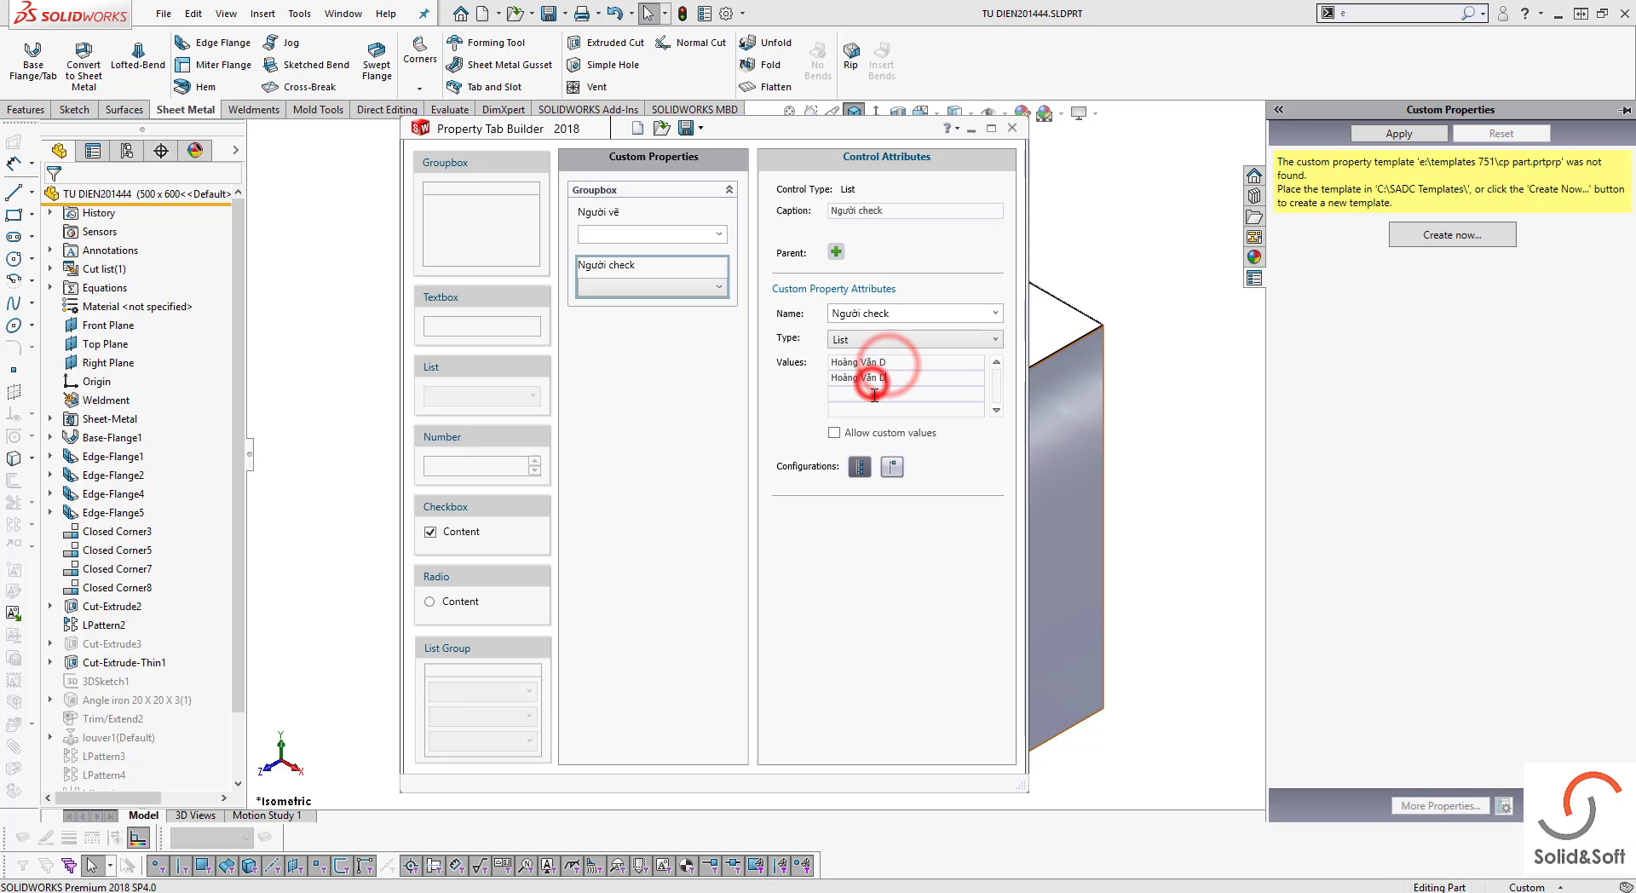
pyautogui.click(874, 396)
pyautogui.hotkey('ctrl', 'v')
pyautogui.click(897, 376)
pyautogui.press('BackSpace')
pyautogui.write('E')
pyautogui.click(912, 392)
pyautogui.press('BackSpace')
pyautogui.write('F')
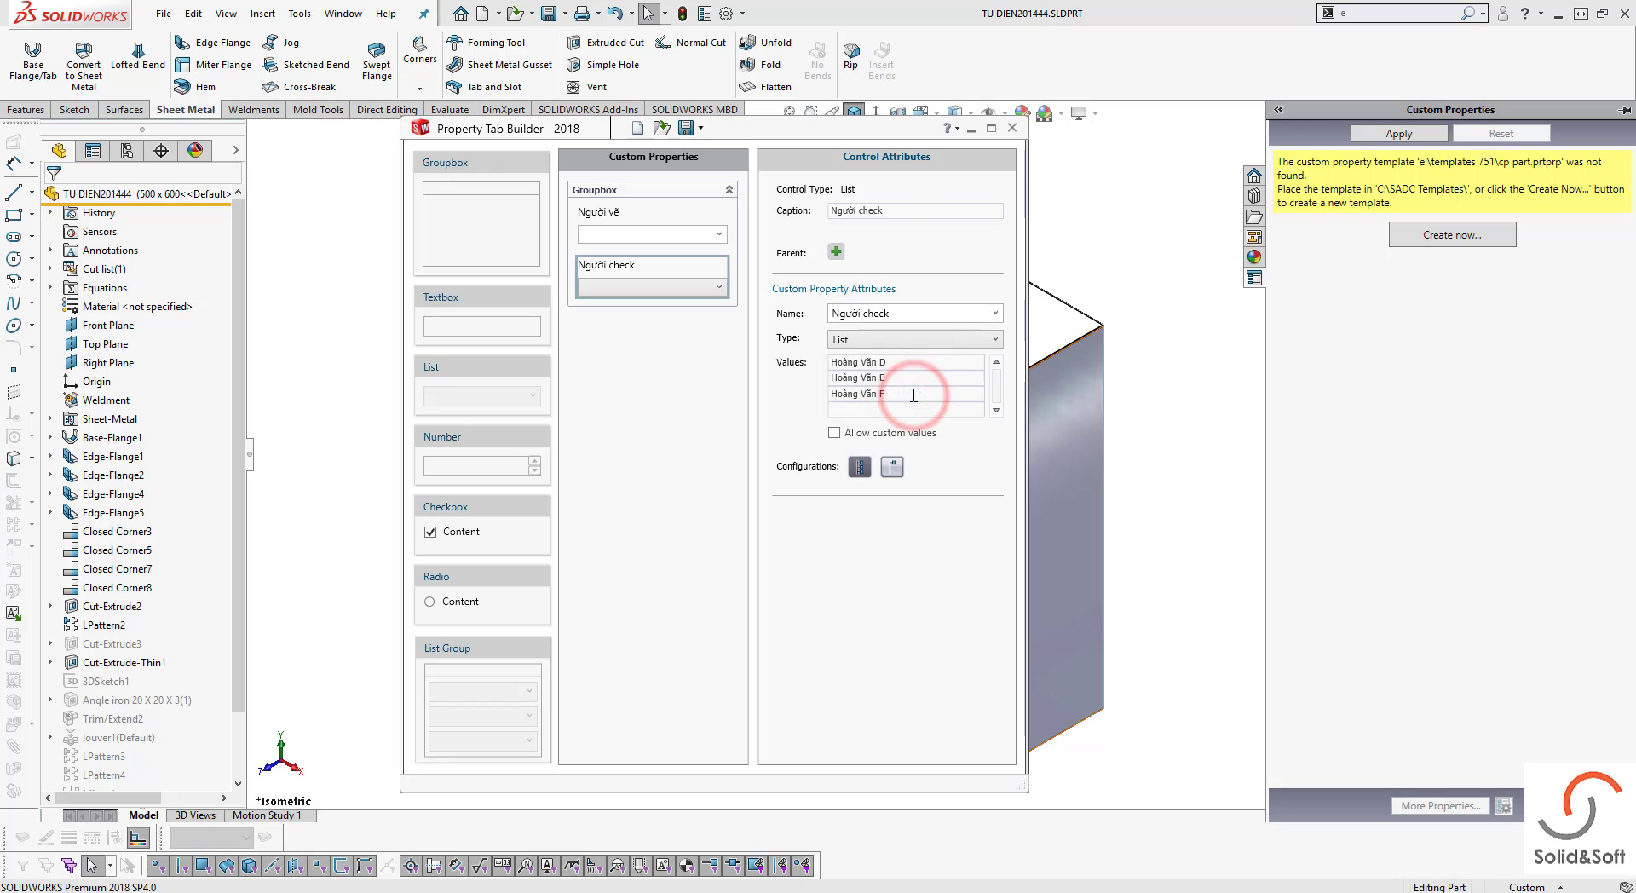
pyautogui.click(835, 433)
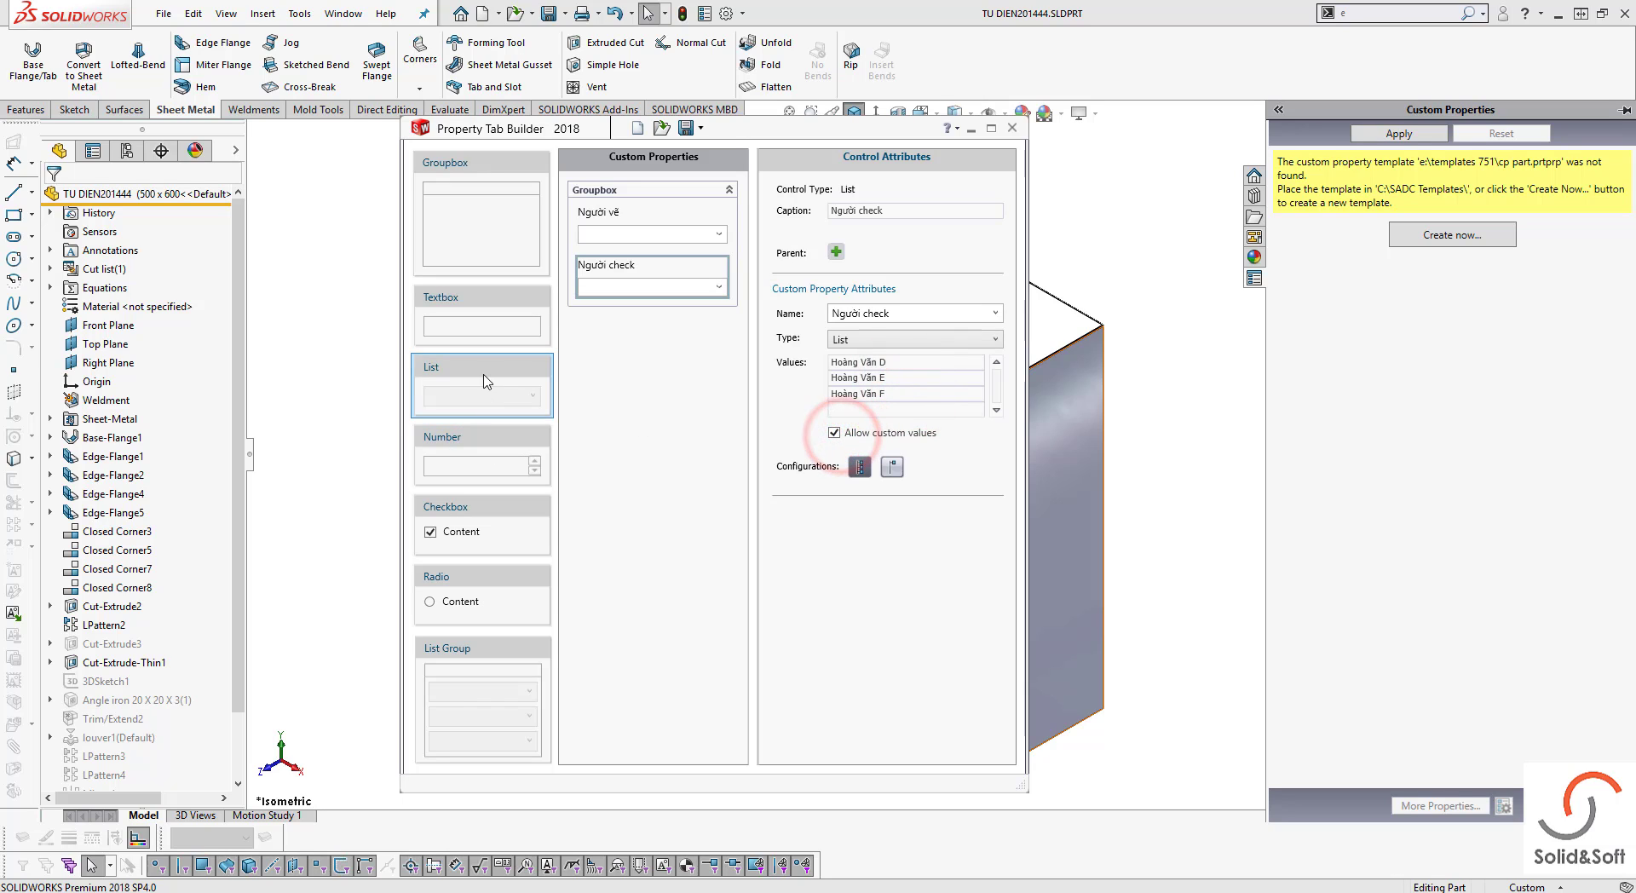
# Add a third list control below "Người check", with "Người duyệt" as its caption and property name
pyautogui.moveTo(481, 375); pyautogui.dragTo(630, 328)
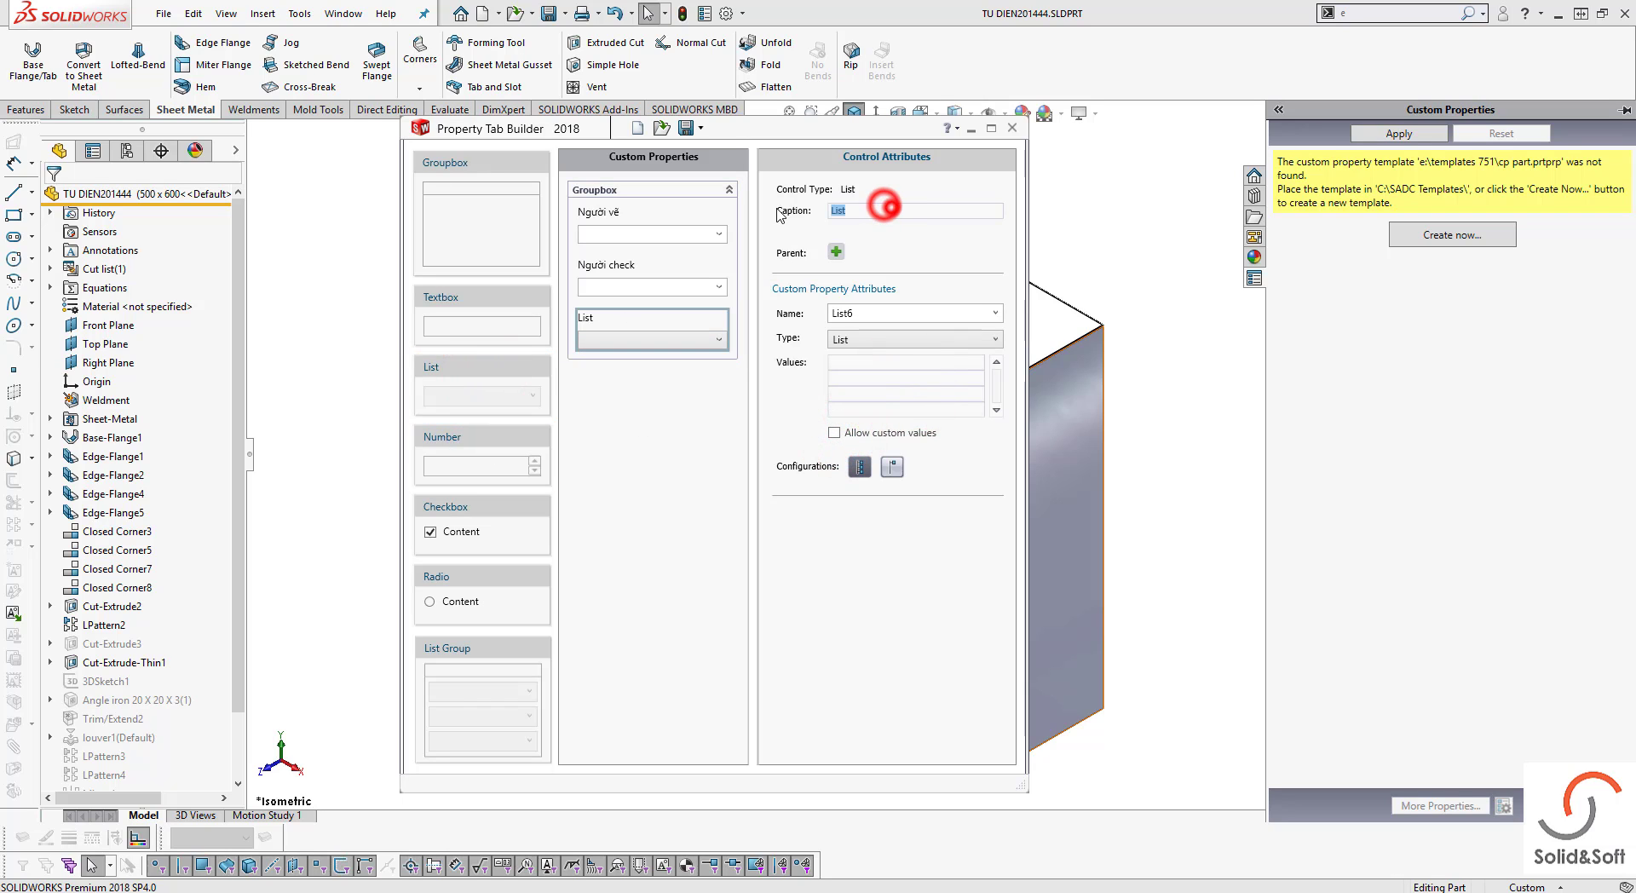
pyautogui.write('Ngu')
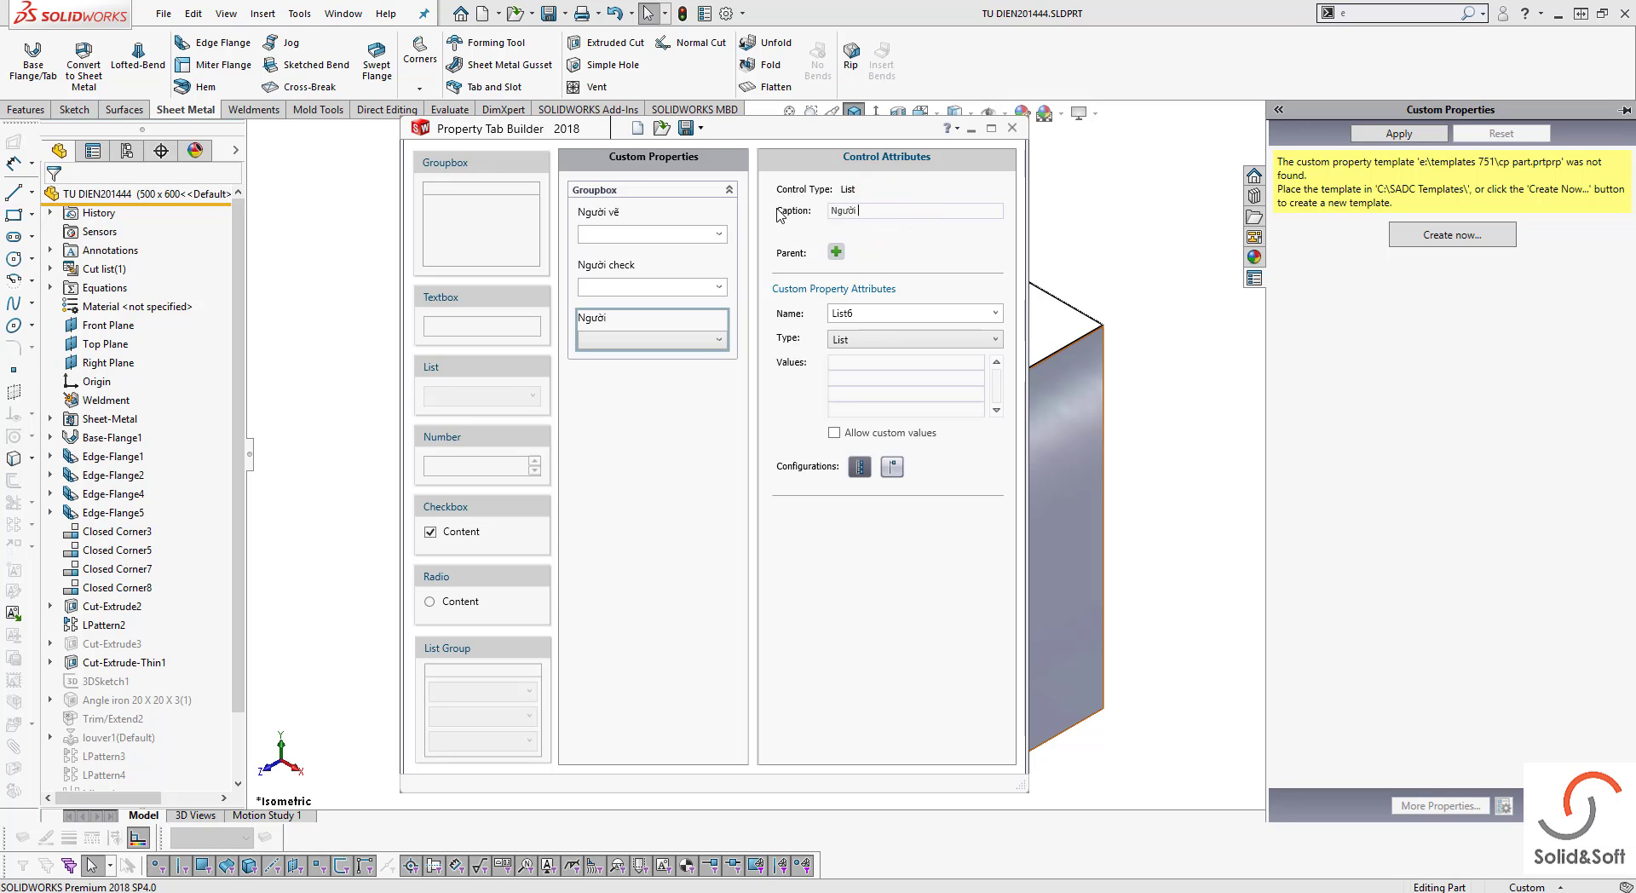
pyautogui.click(910, 214)
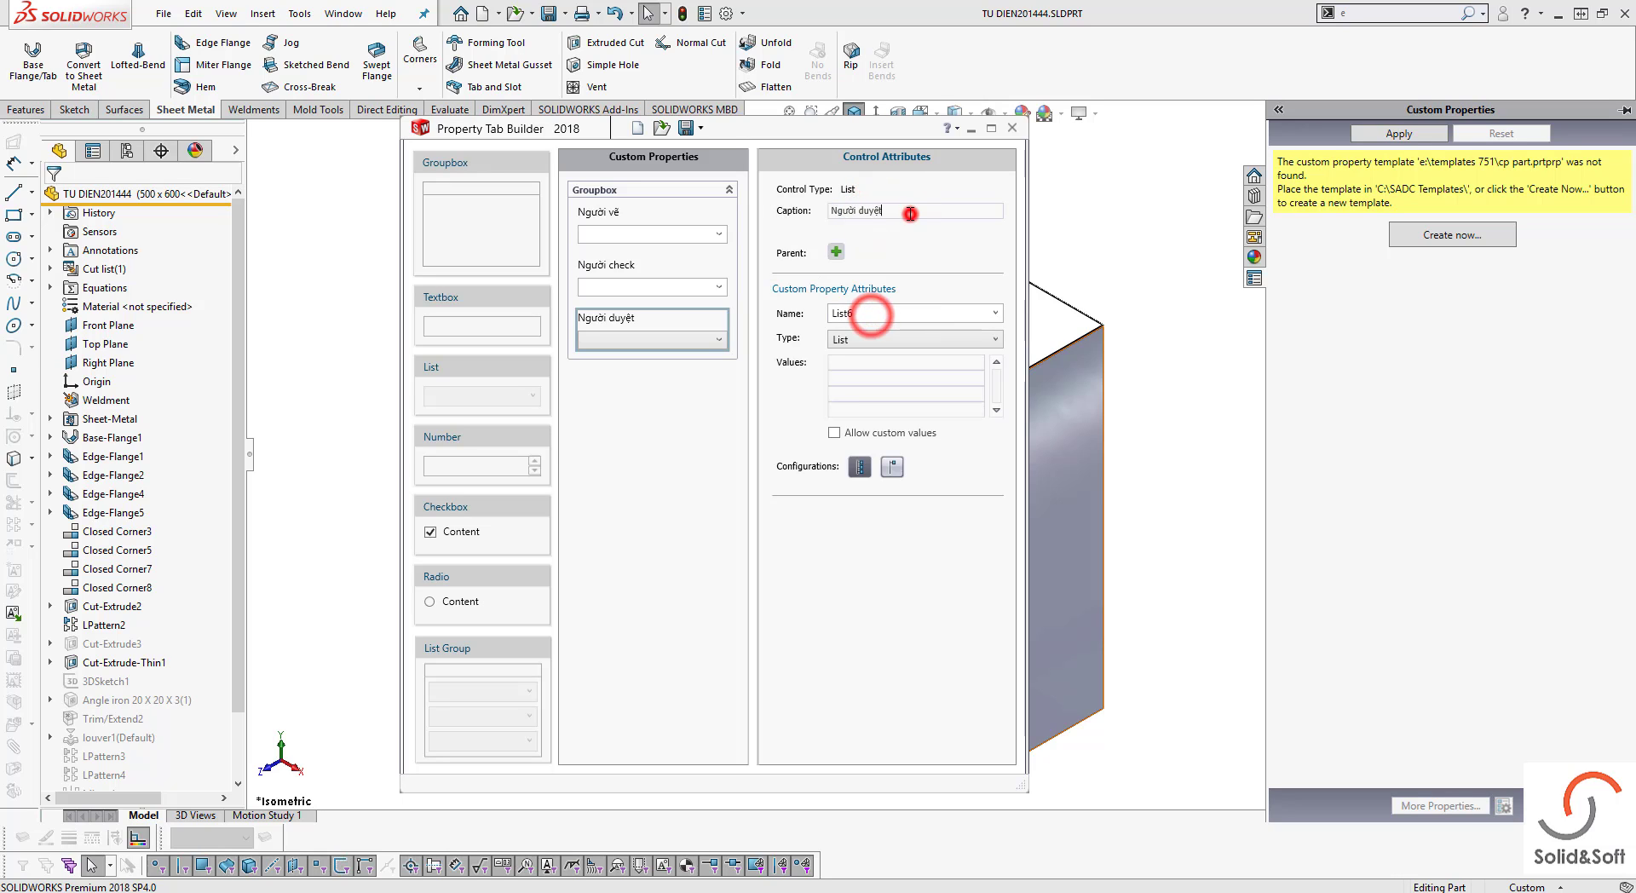
pyautogui.hotkey('ctrl', 'c')
pyautogui.click(873, 307)
pyautogui.hotkey('ctrl', 'v')
# Enter the first approver's full name as a value of the "Người duyệt" list
pyautogui.click(874, 361)
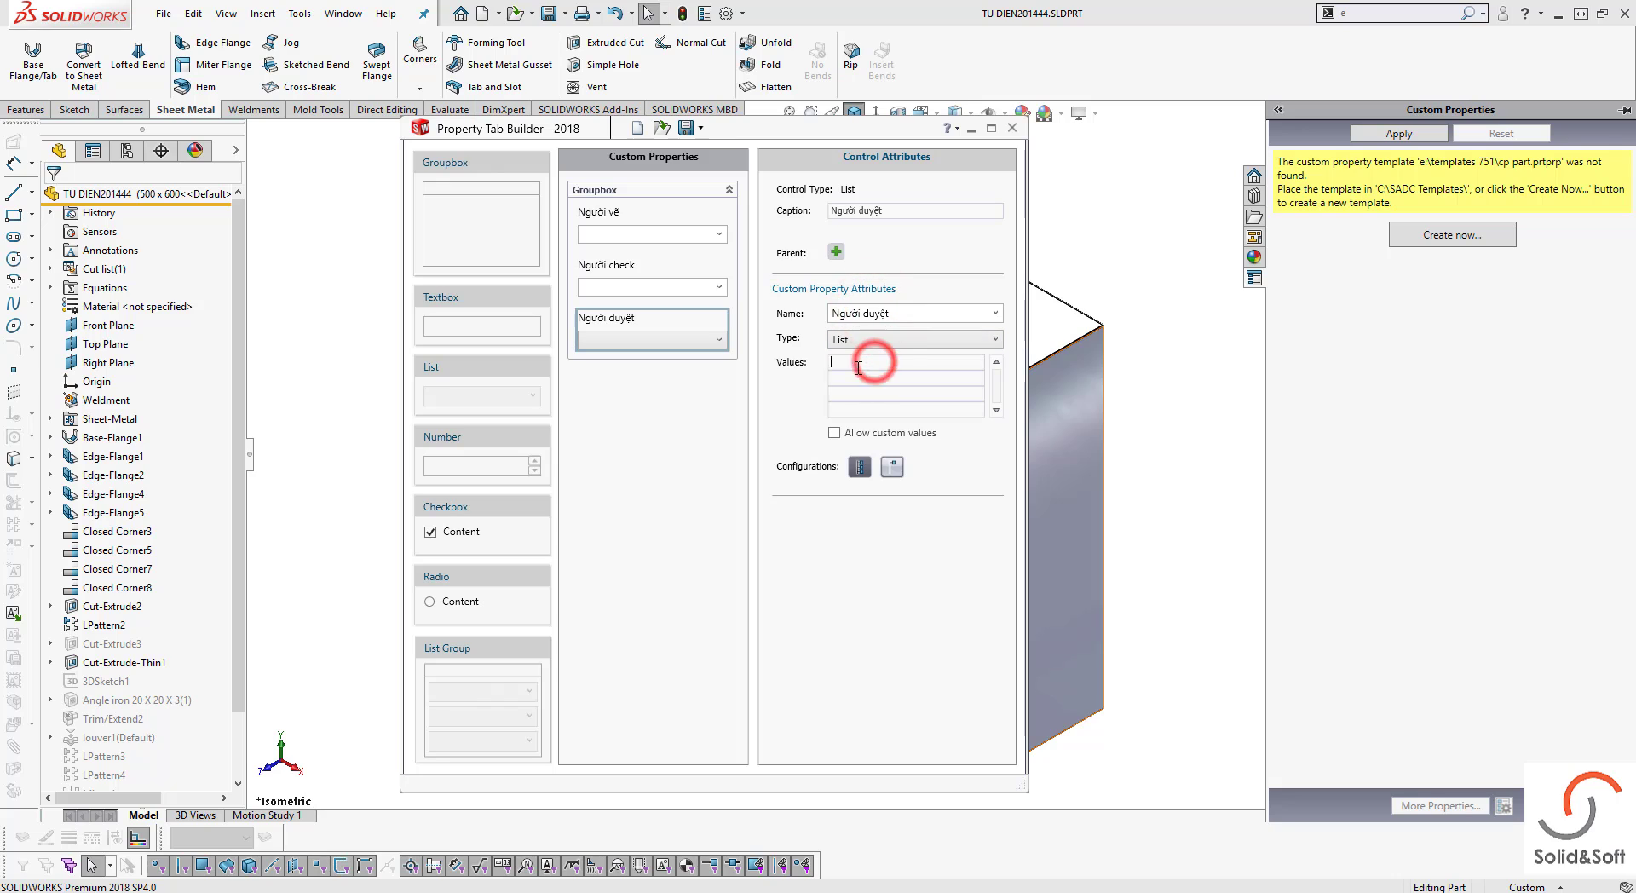
pyautogui.click(873, 367)
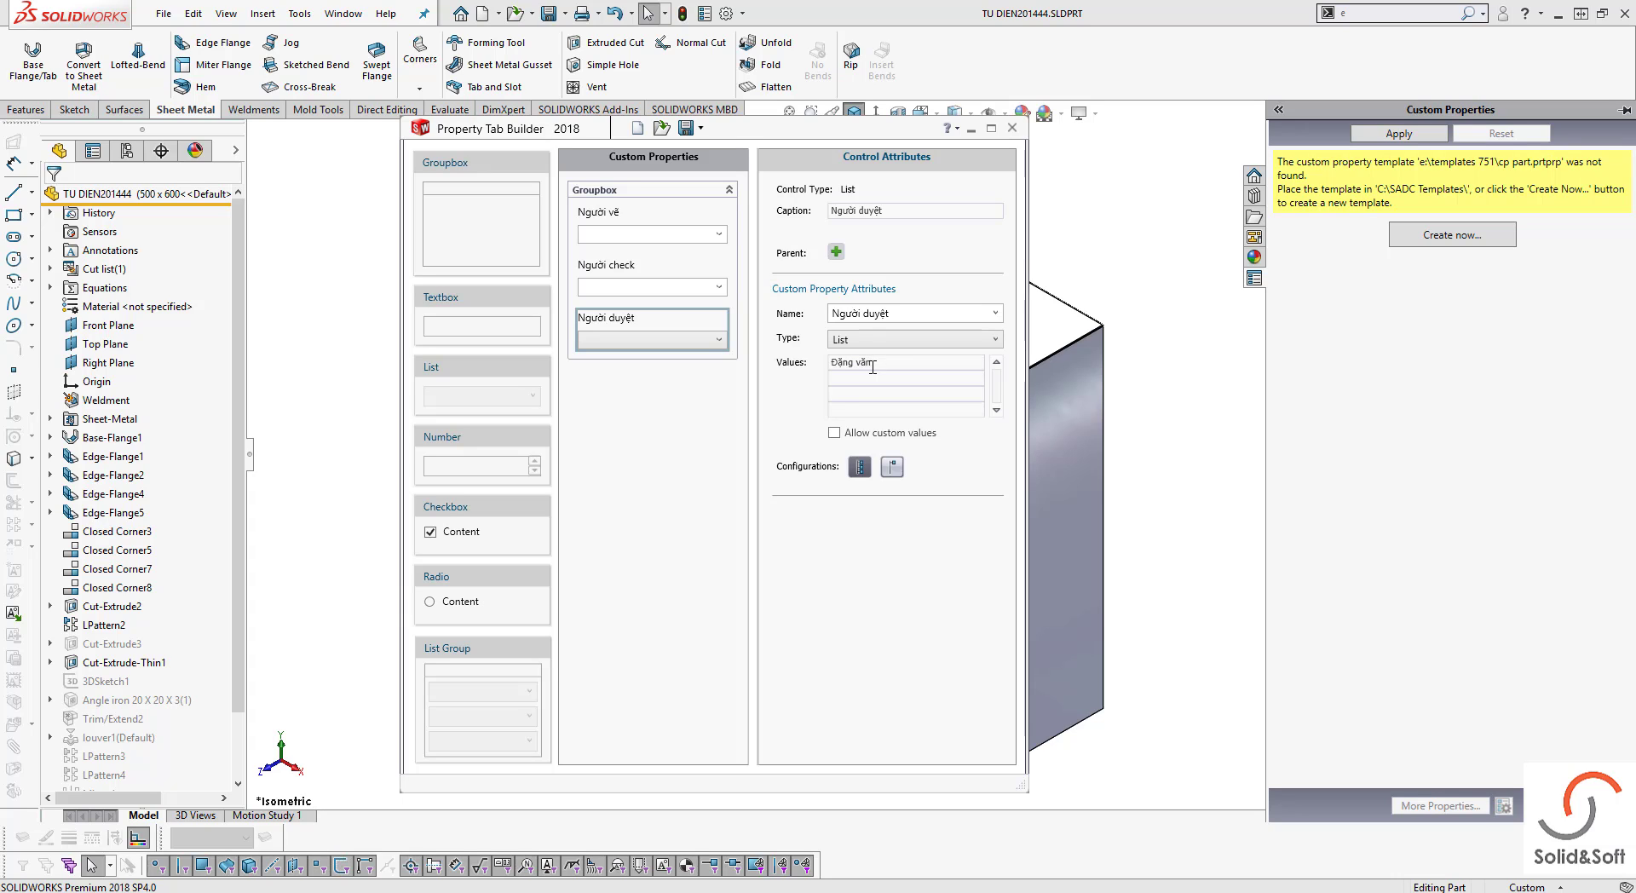
pyautogui.click(631, 289)
pyautogui.click(634, 321)
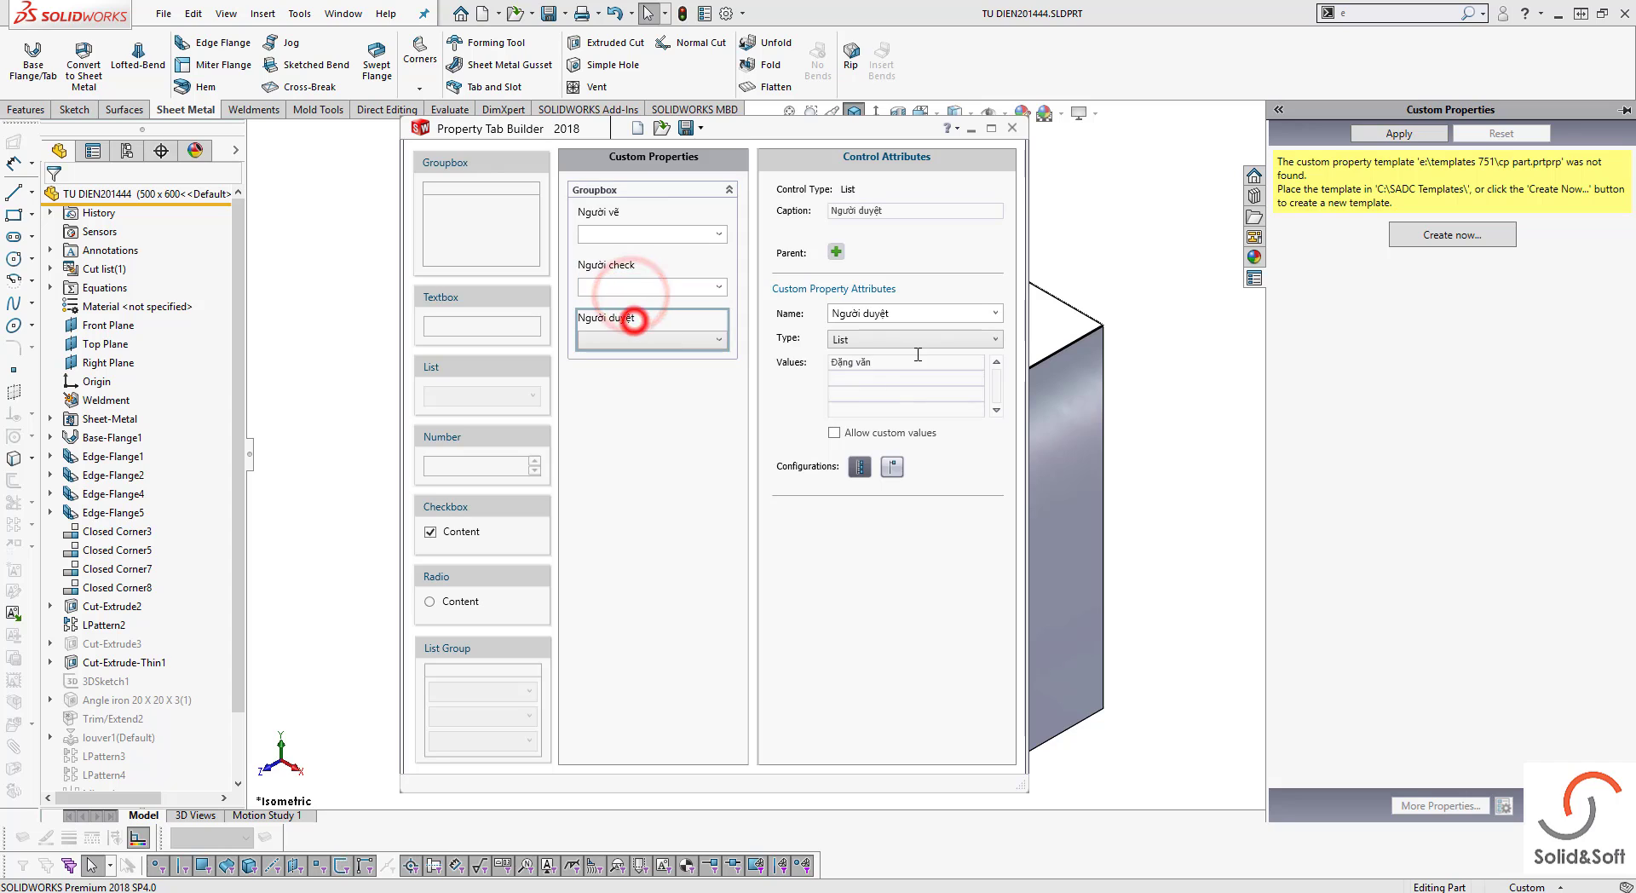
pyautogui.click(917, 355)
pyautogui.write('G')
# Add two more approver names, based on the first, to the "Người duyệt" list and allow custom values
pyautogui.moveTo(899, 362); pyautogui.dragTo(777, 358)
pyautogui.hotkey('ctrl', 'c')
pyautogui.click(847, 383)
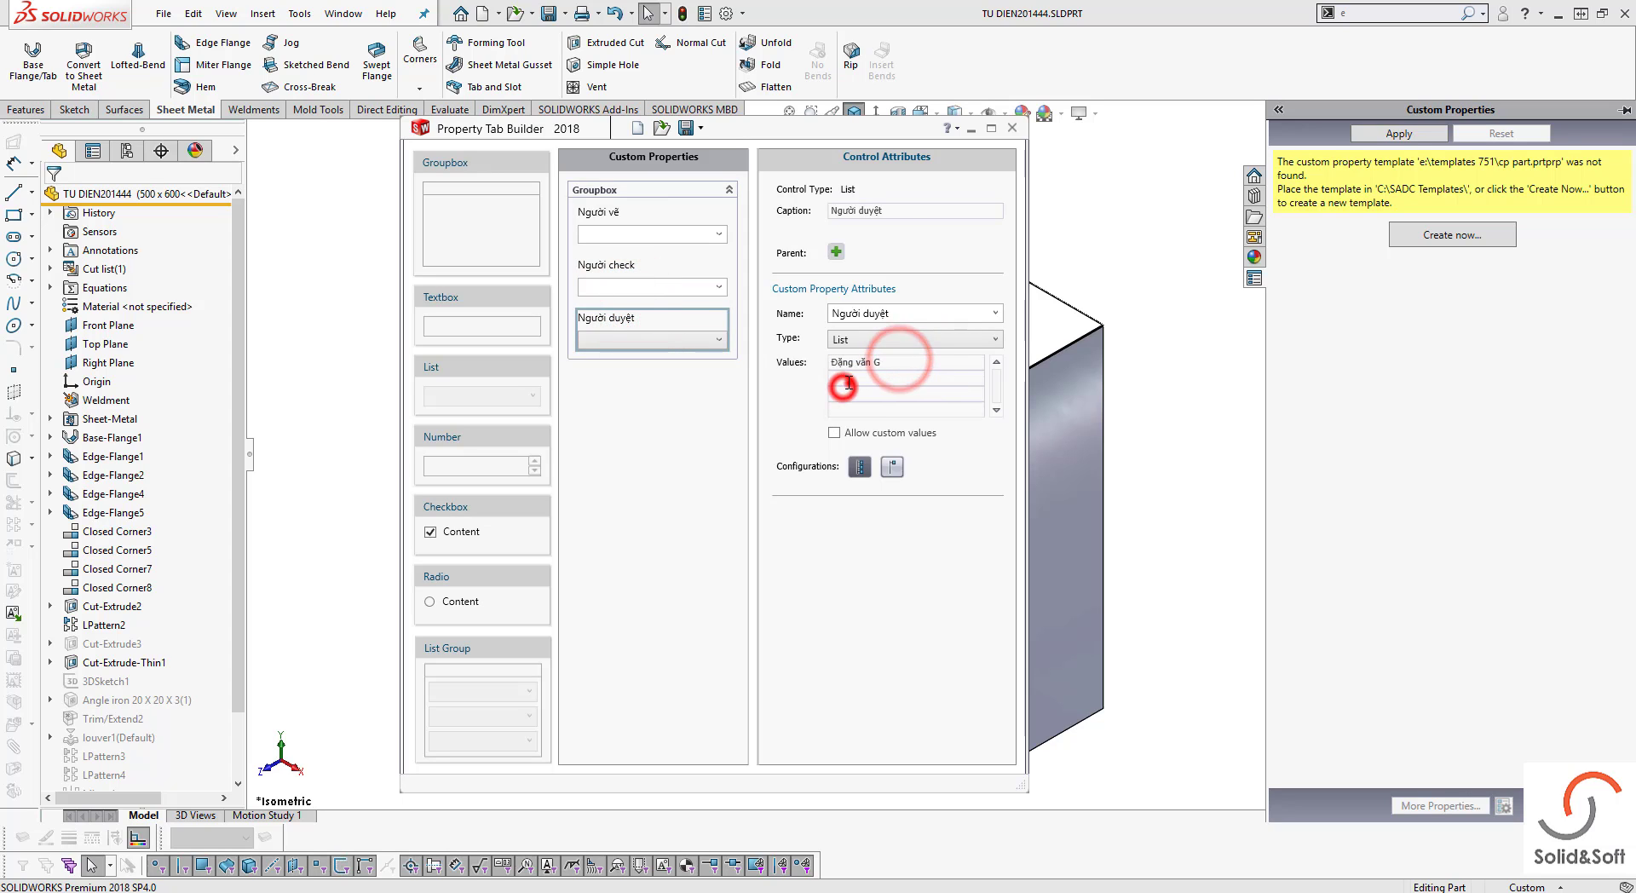
pyautogui.hotkey('ctrl', 'v')
pyautogui.click(857, 396)
pyautogui.hotkey('ctrl', 'v')
pyautogui.click(894, 381)
pyautogui.press('BackSpace')
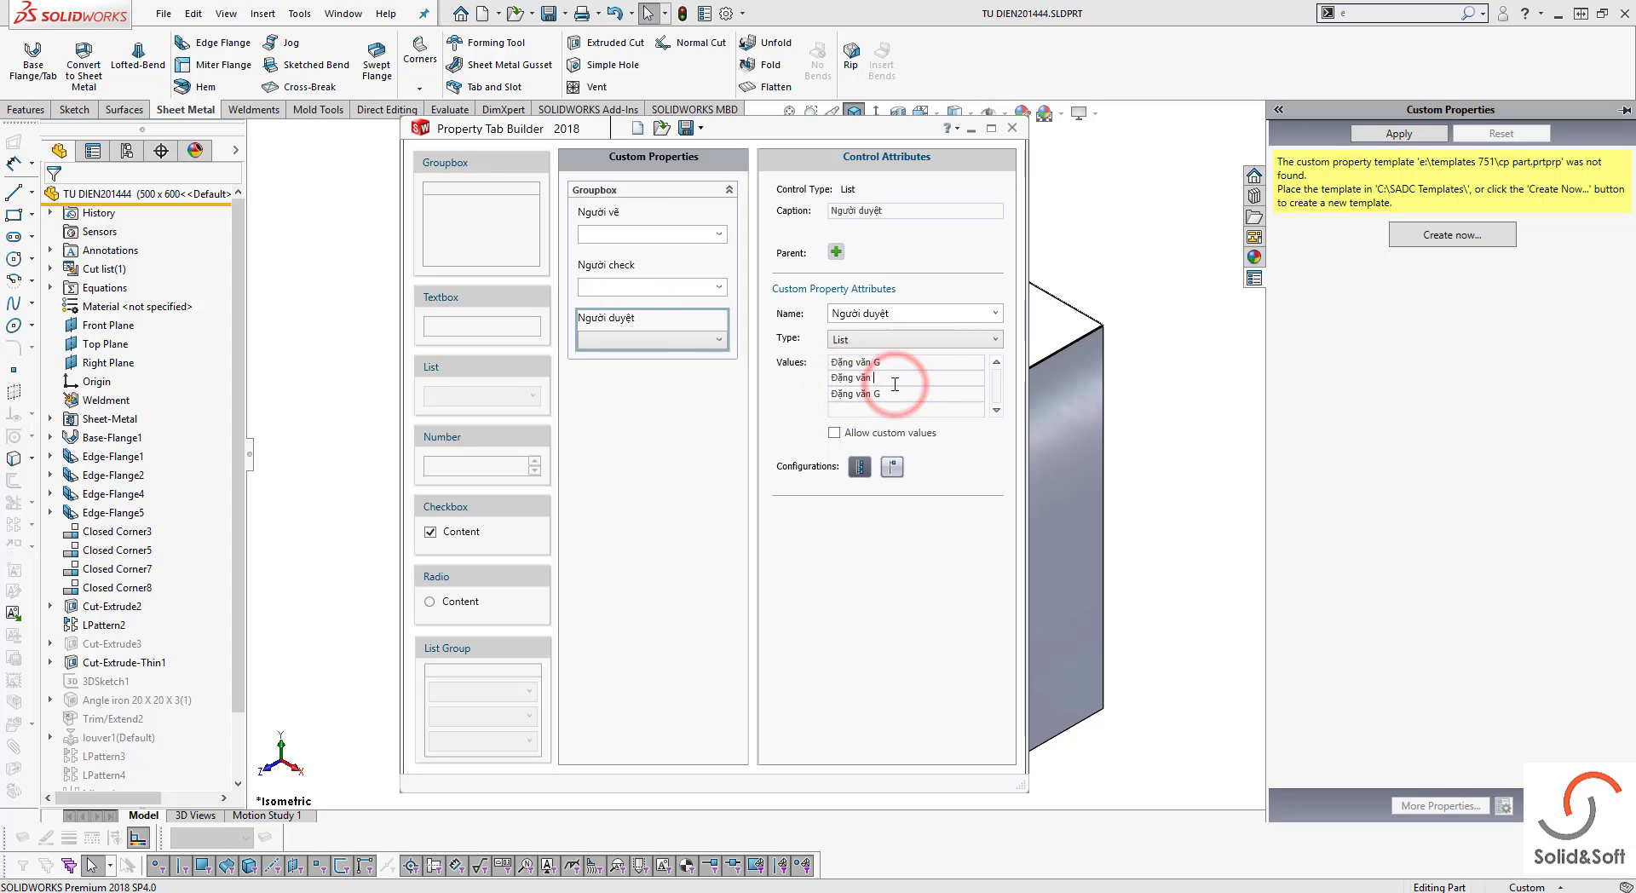
pyautogui.write('h')
pyautogui.press('BackSpace')
pyautogui.write('I')
pyautogui.click(834, 433)
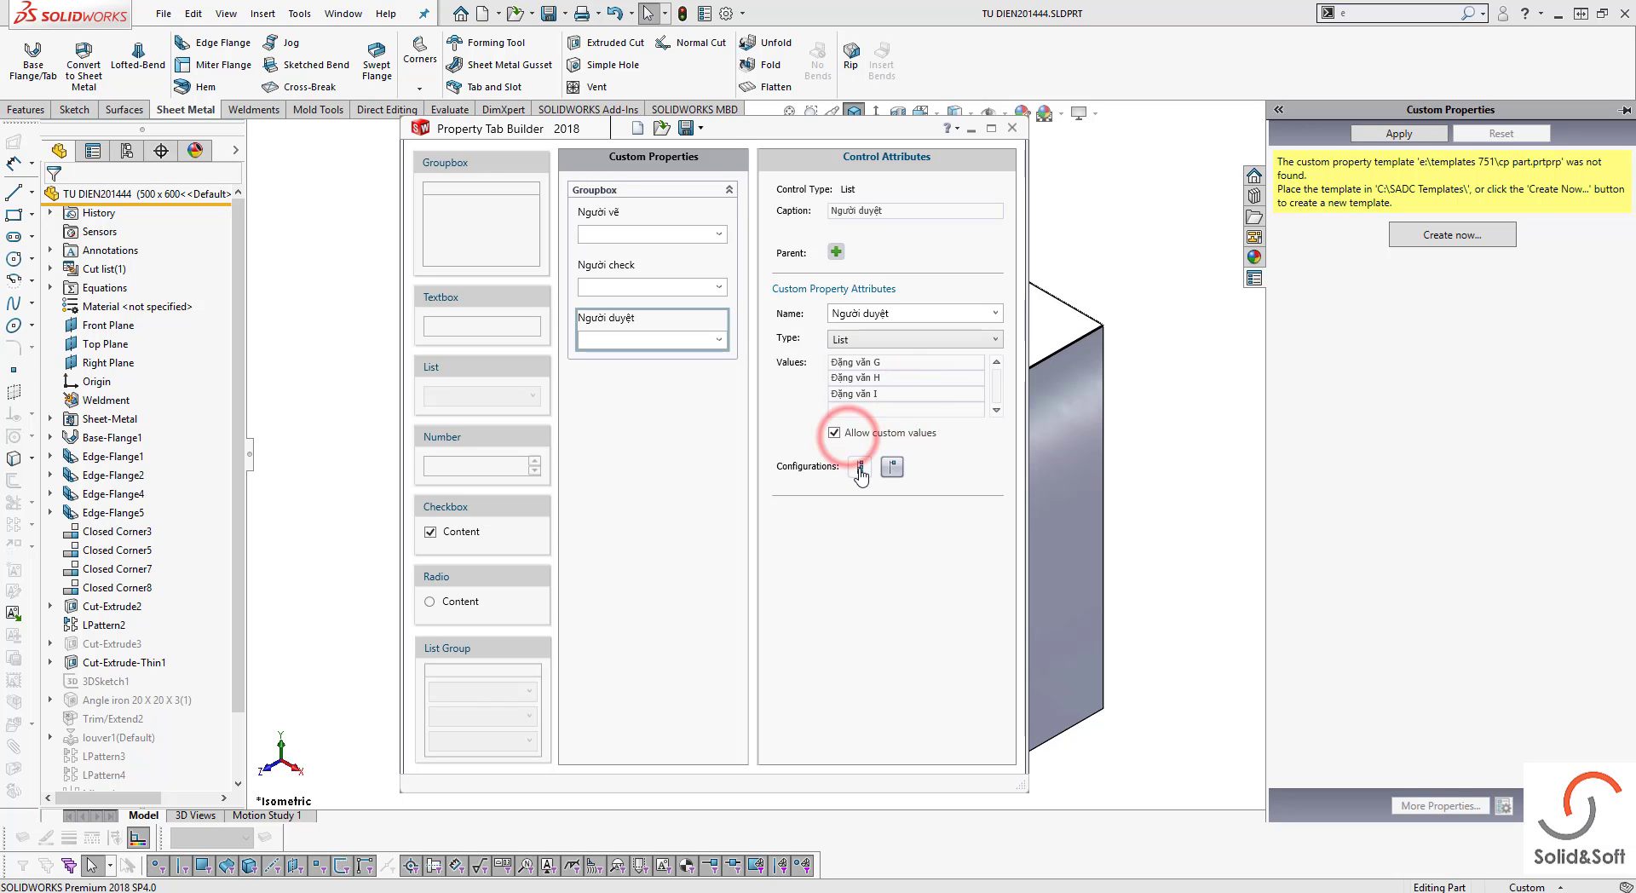
# Switch the Configurations option of the "Người duyệt" list and try the same on the "Người check" list
pyautogui.click(860, 467)
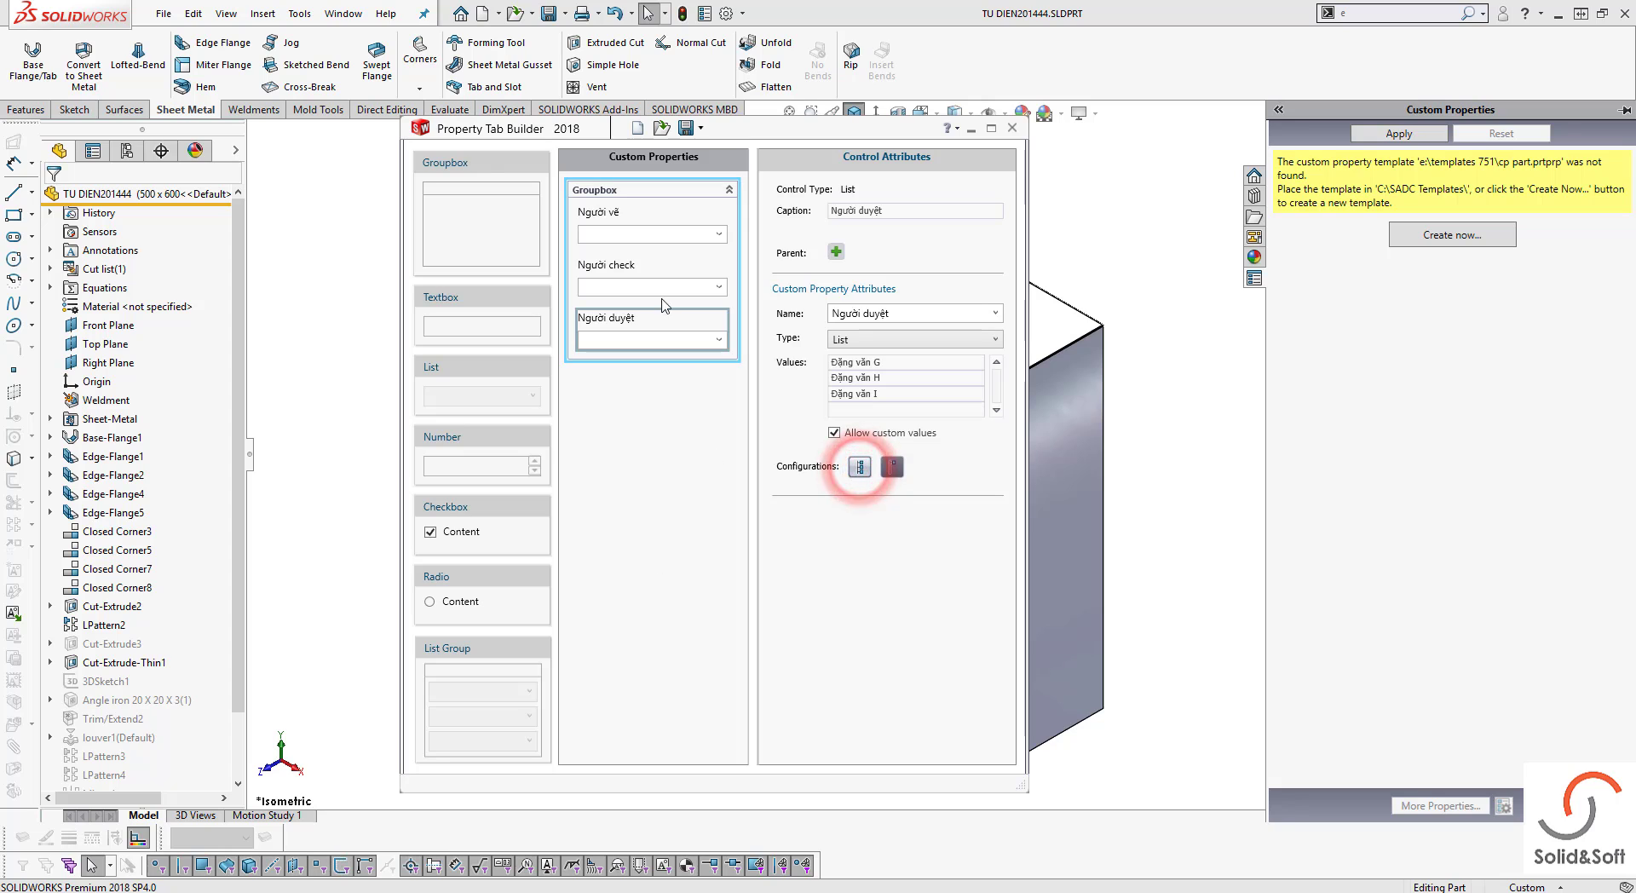
pyautogui.click(643, 279)
pyautogui.click(857, 467)
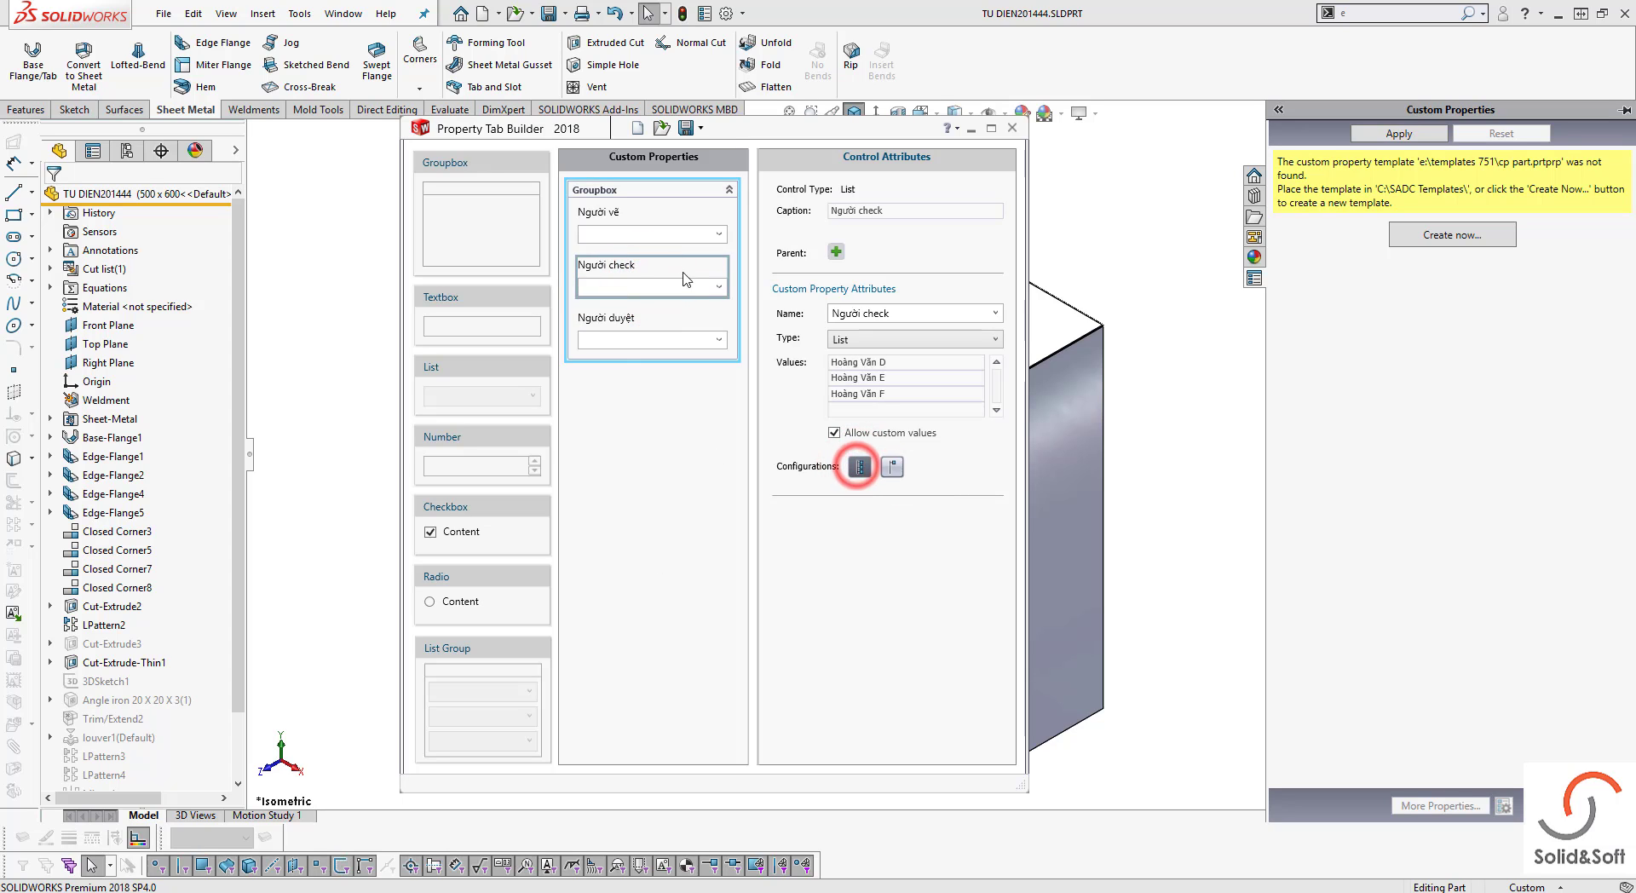
# Add a Date-type textbox below the "Người vẽ" list, with "Ngày vẽ" as its caption and property name
pyautogui.moveTo(474, 298); pyautogui.dragTo(618, 271)
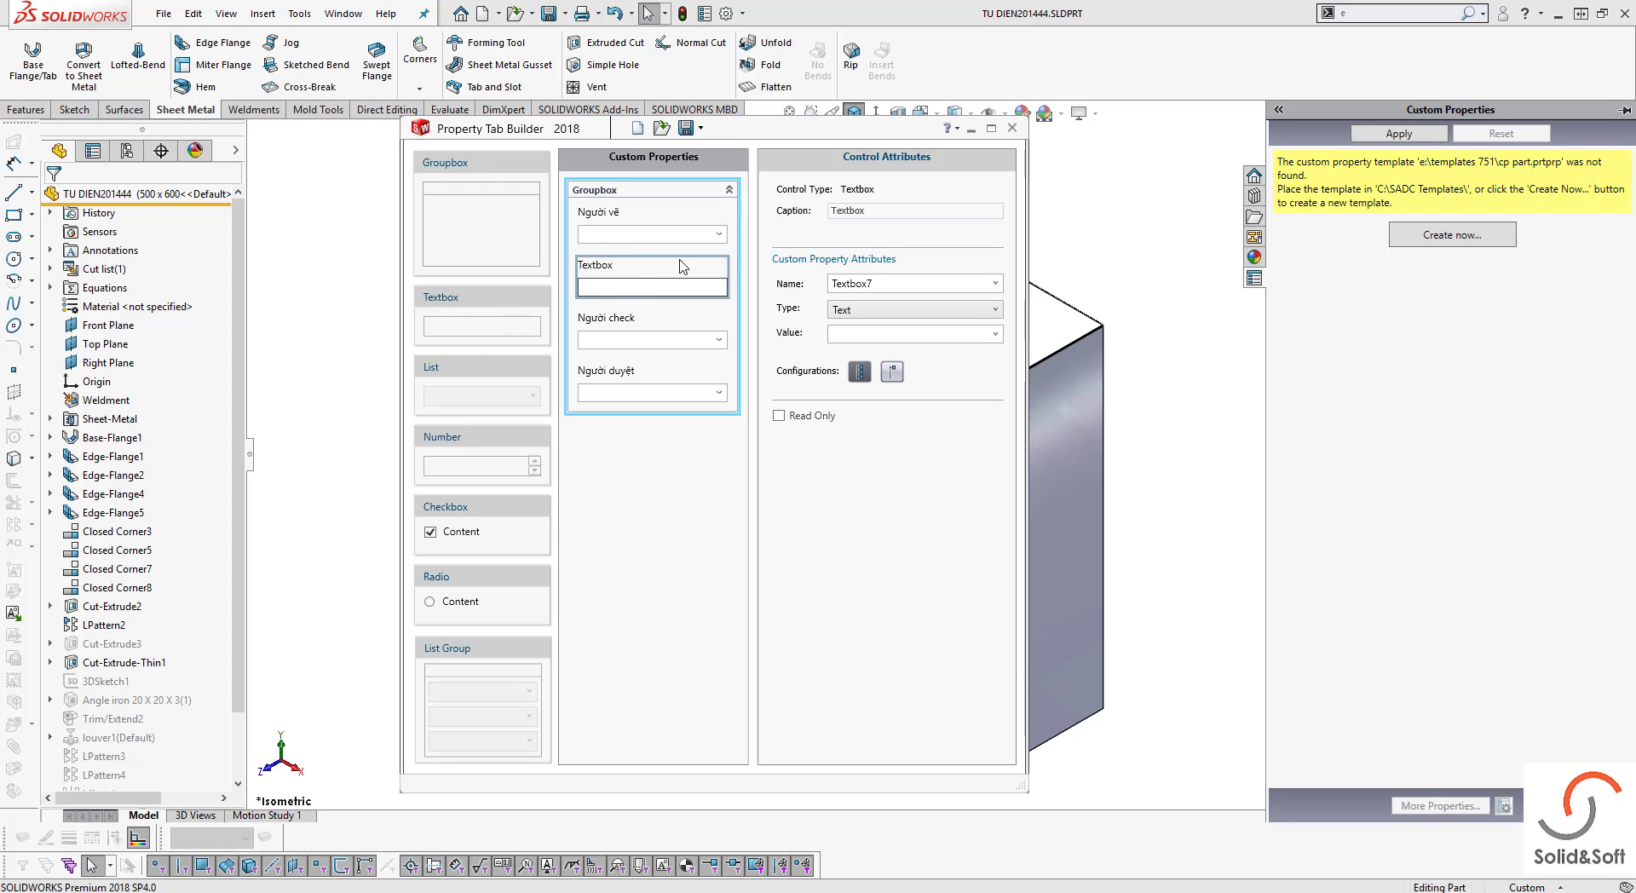
pyautogui.moveTo(876, 213); pyautogui.dragTo(780, 220)
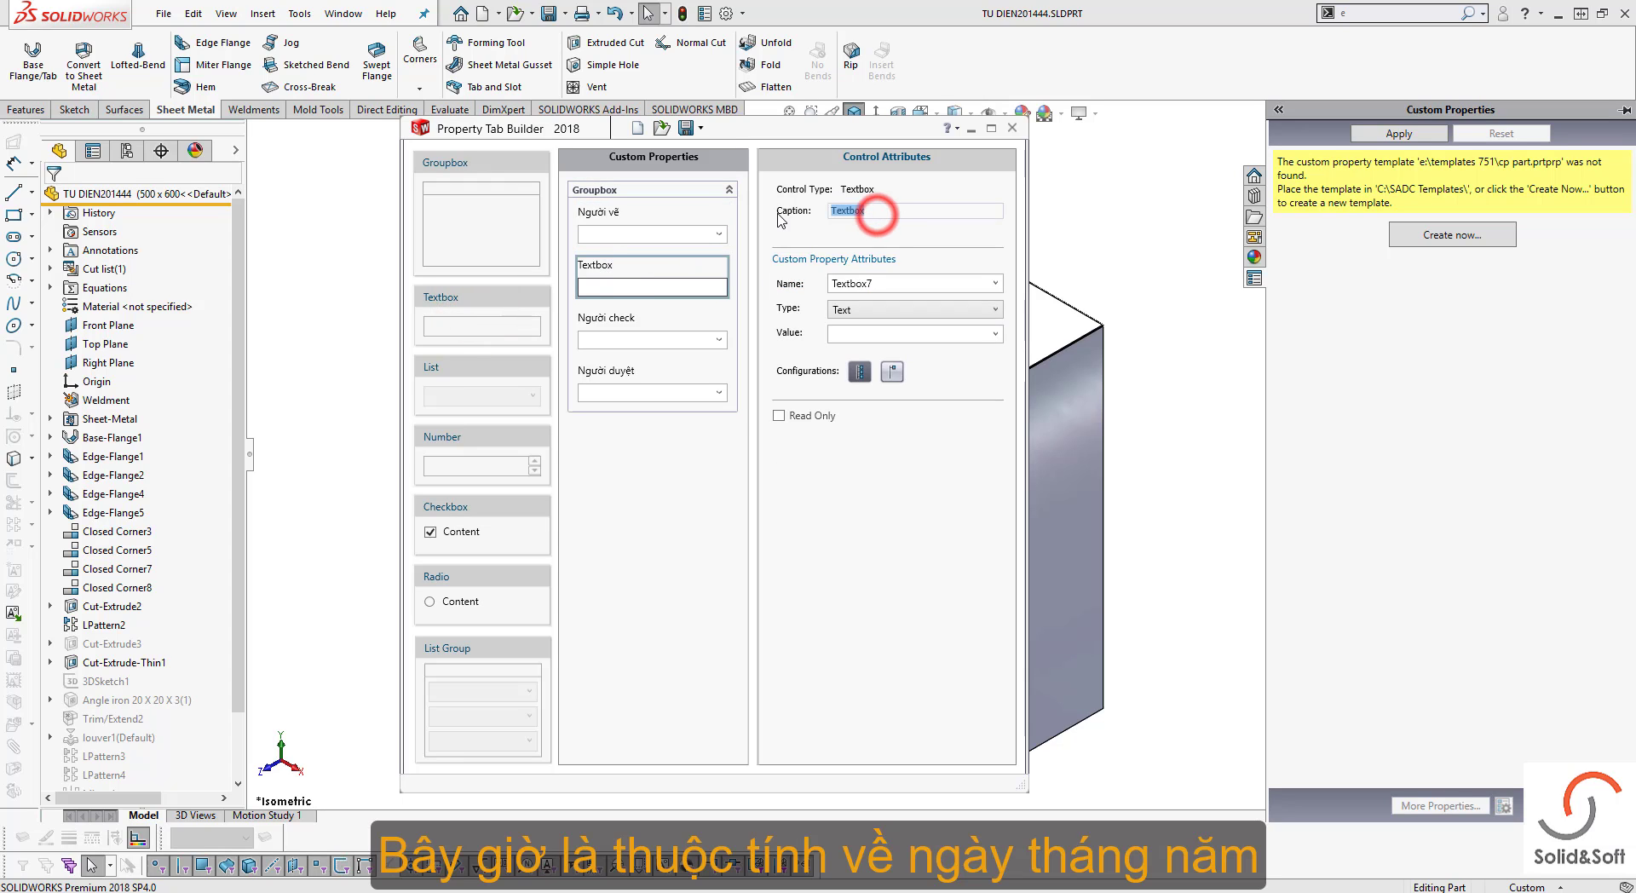
pyautogui.write('Ngày vẽ')
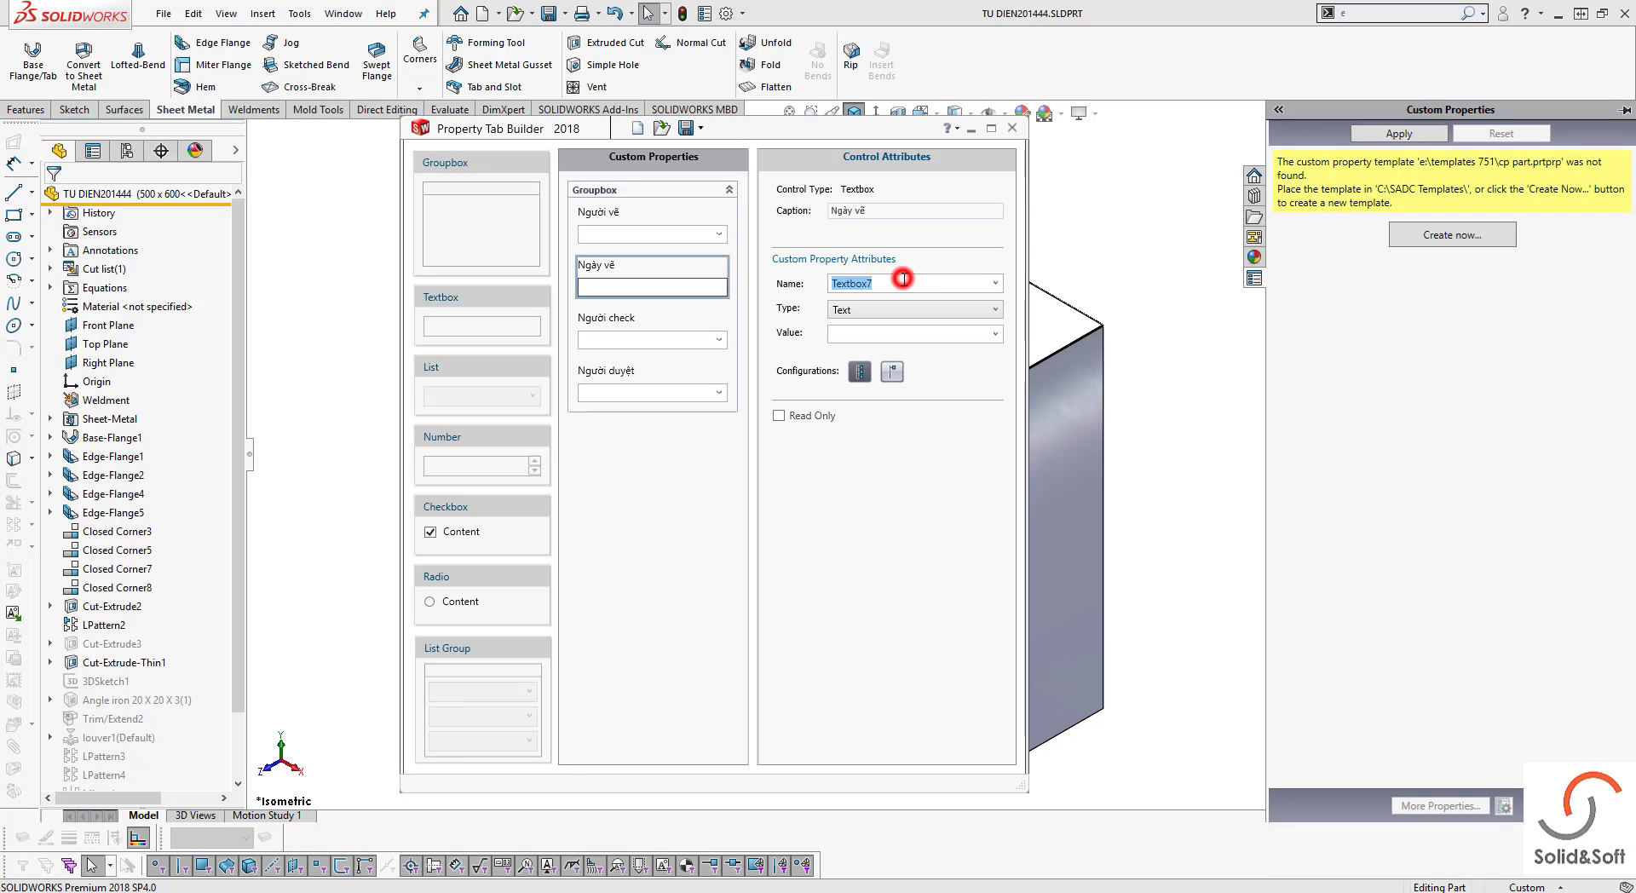
pyautogui.click(905, 211)
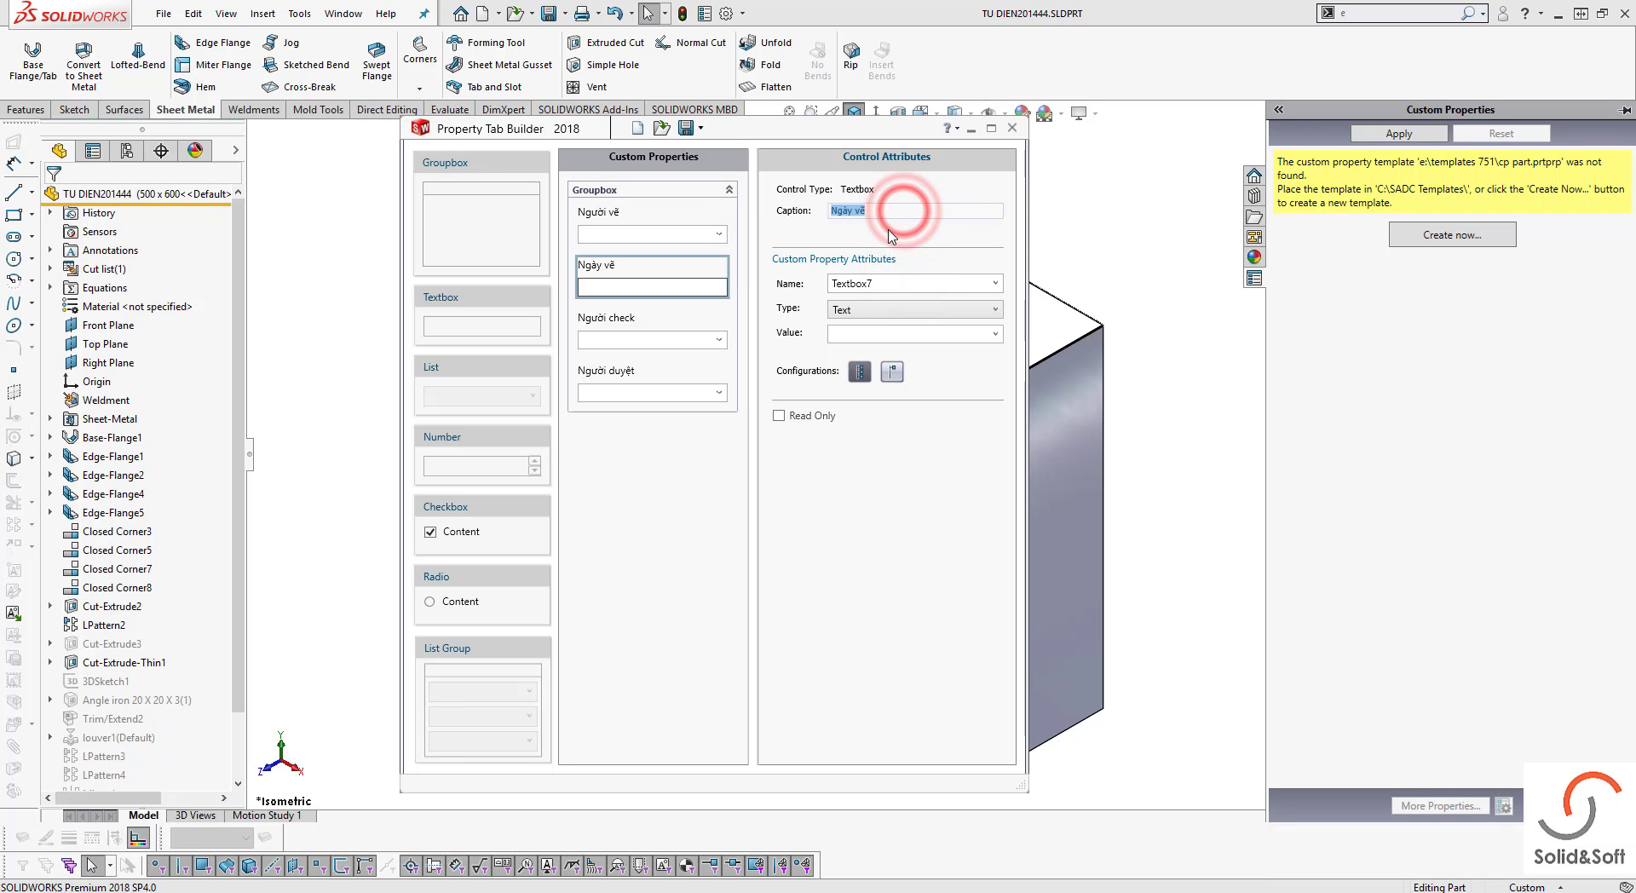
pyautogui.hotkey('ctrl', 'c')
pyautogui.doubleClick(894, 282)
pyautogui.hotkey('ctrl', 'v')
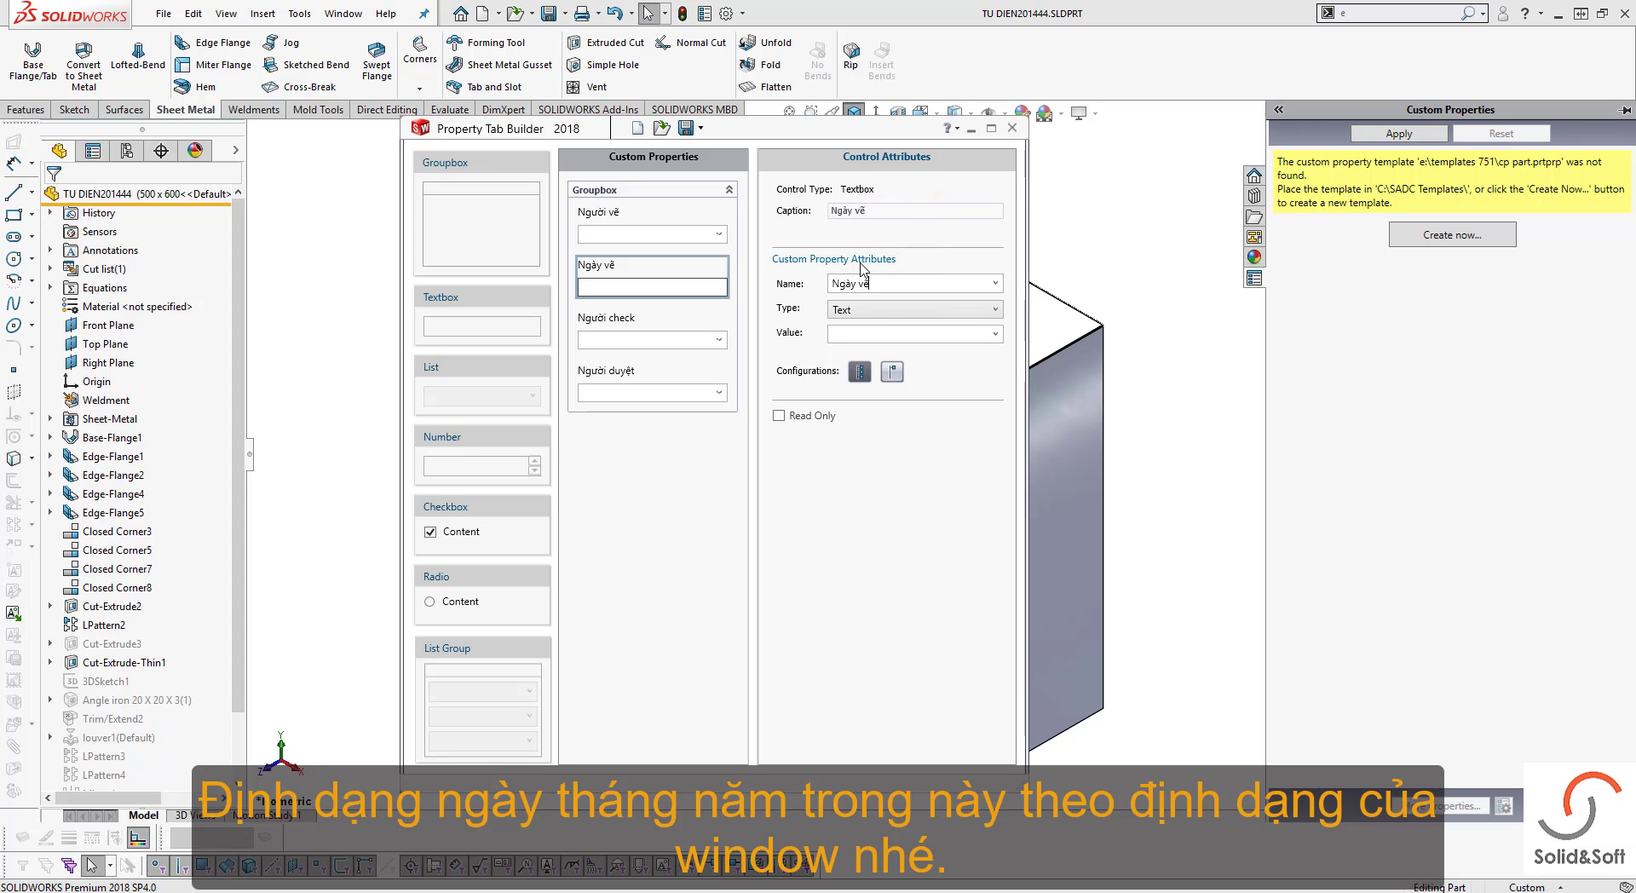
pyautogui.click(898, 312)
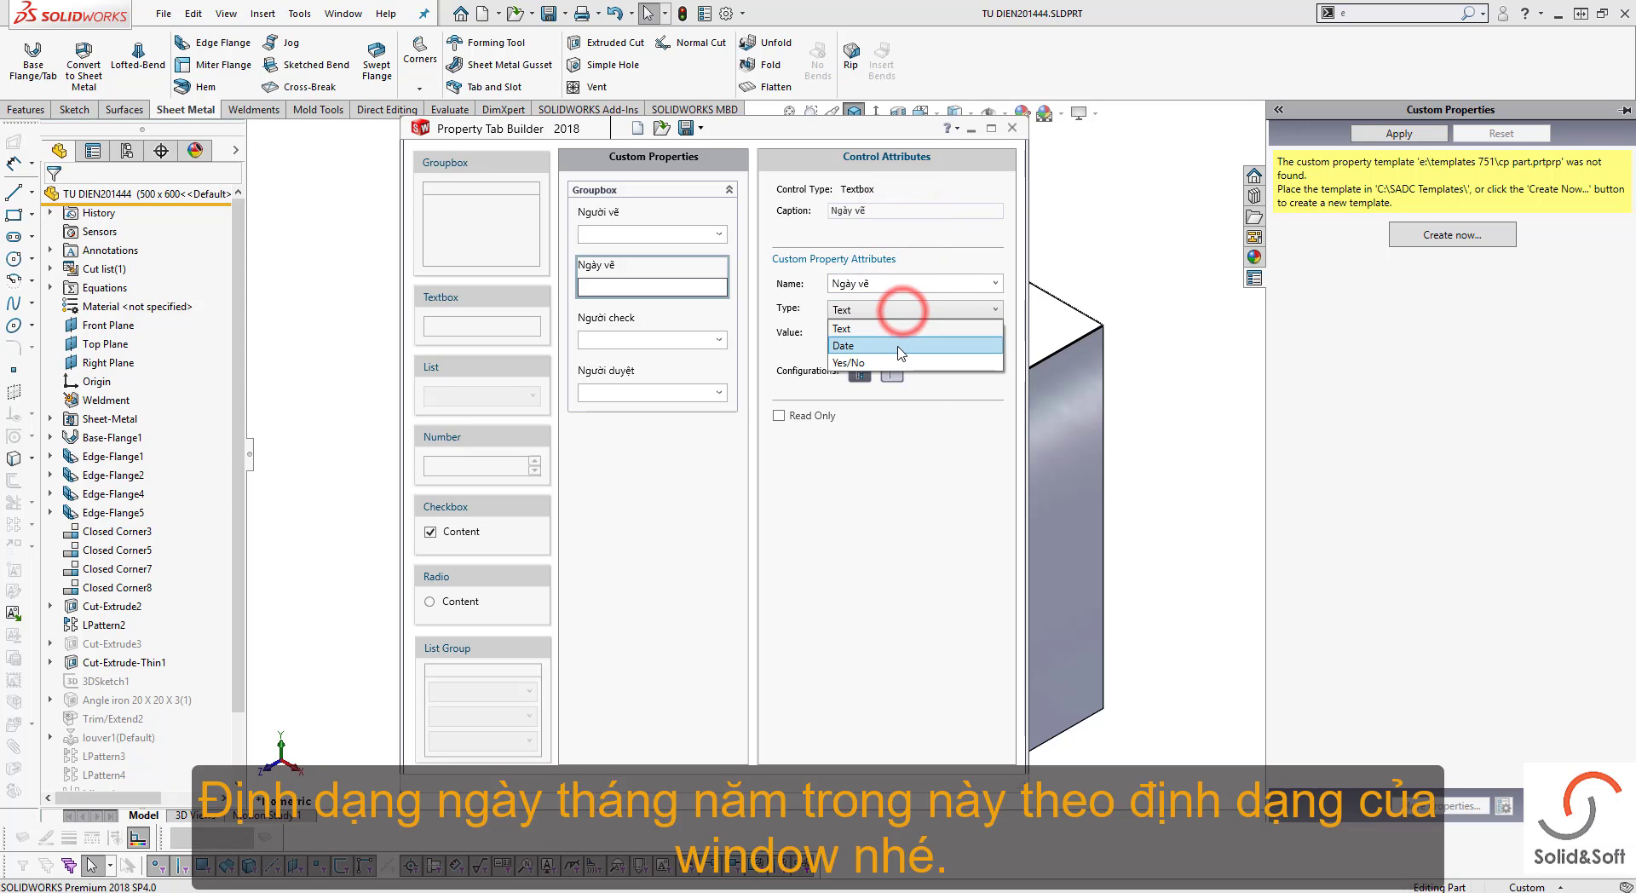
pyautogui.click(896, 339)
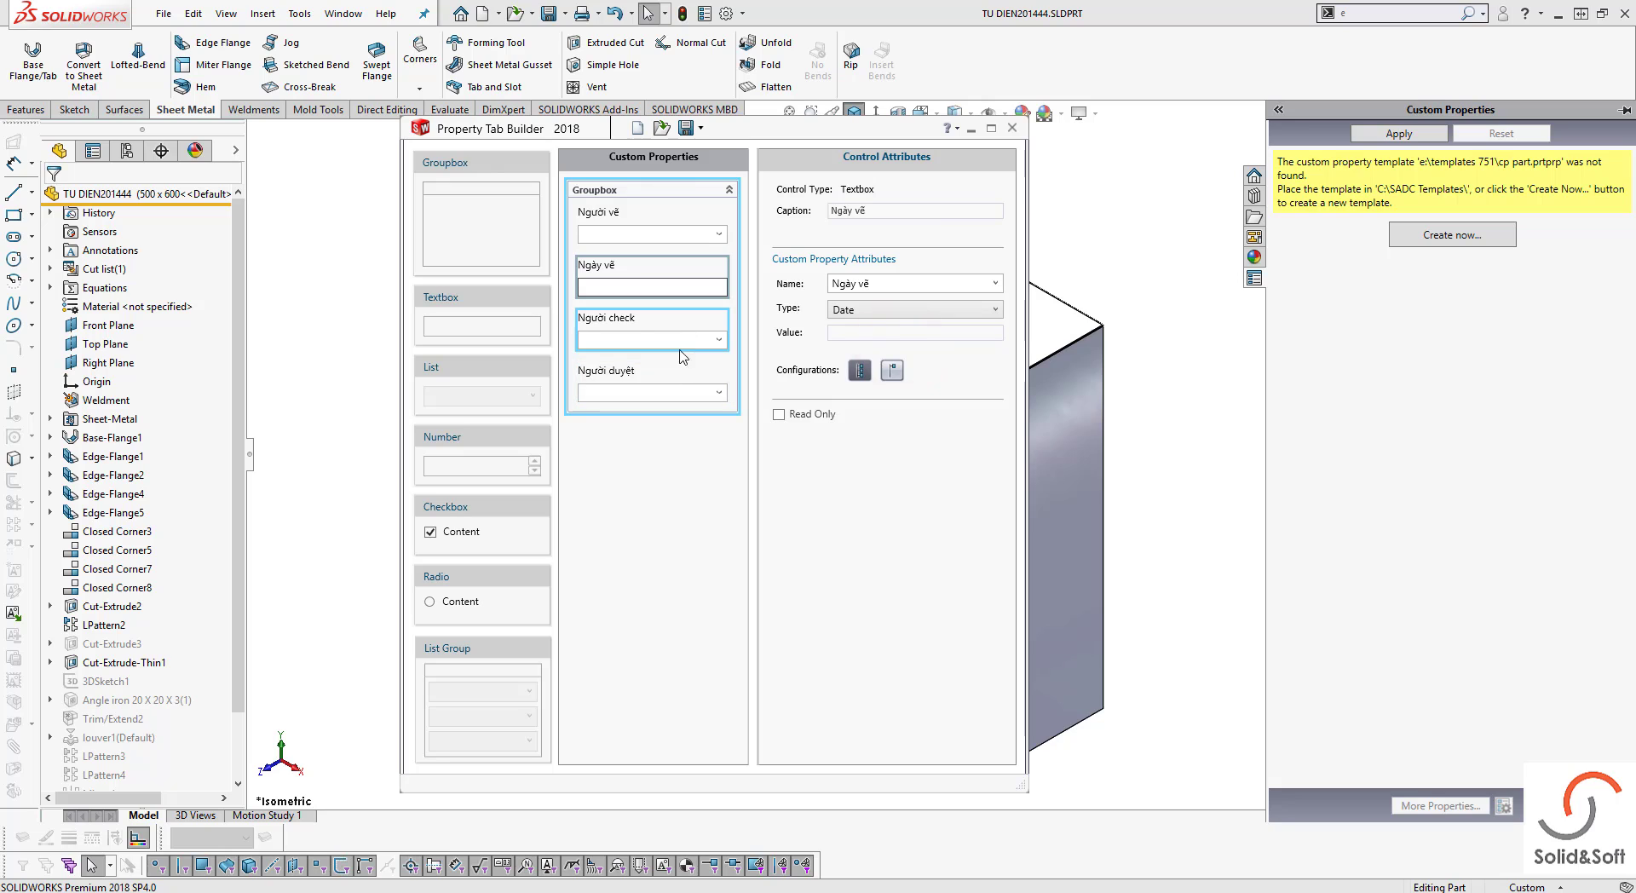
# Add a Date-type textbox below the "Người check" list, with "Ngày check" as its caption and property name
pyautogui.click(668, 334)
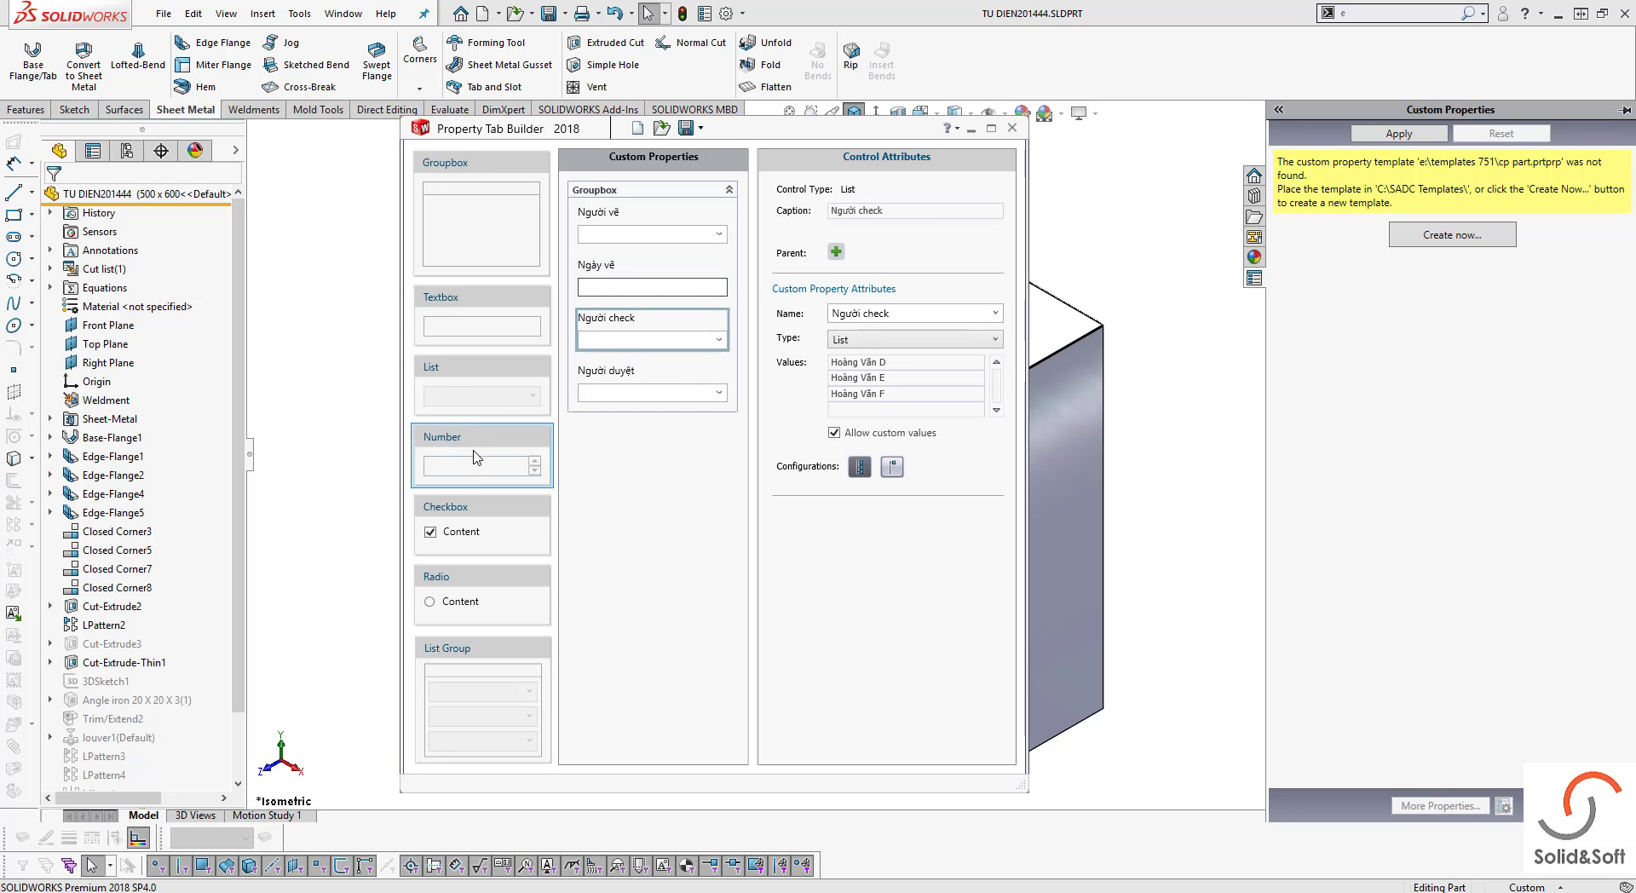
pyautogui.moveTo(471, 300); pyautogui.dragTo(622, 377)
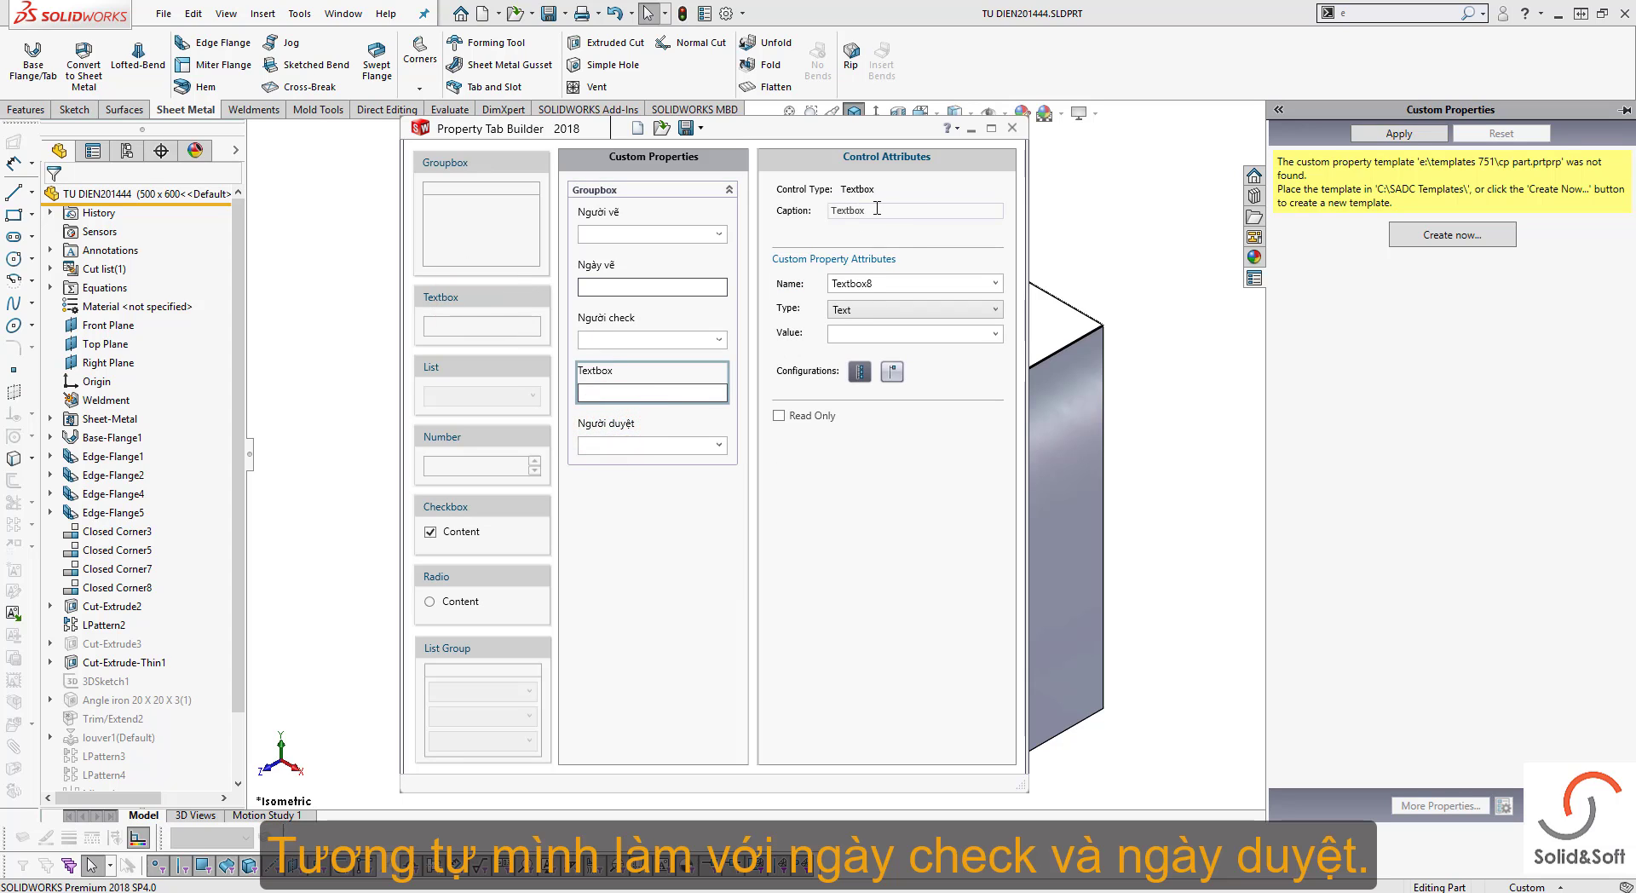
pyautogui.hotkey('ctrl', 'v')
pyautogui.tripleClick(898, 211)
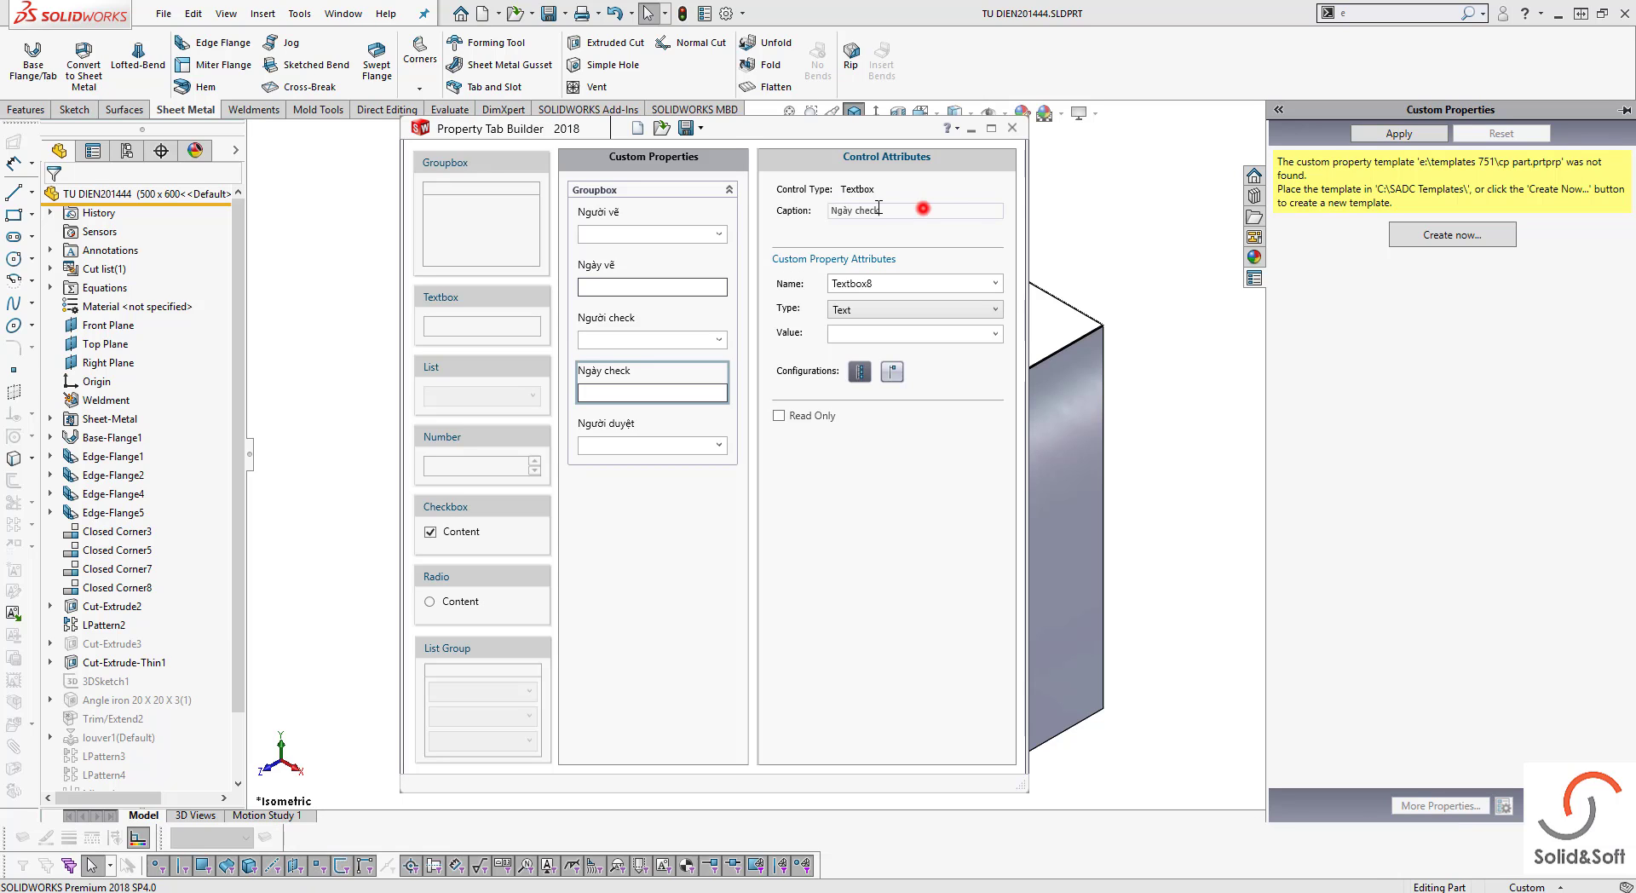
pyautogui.doubleClick(883, 286)
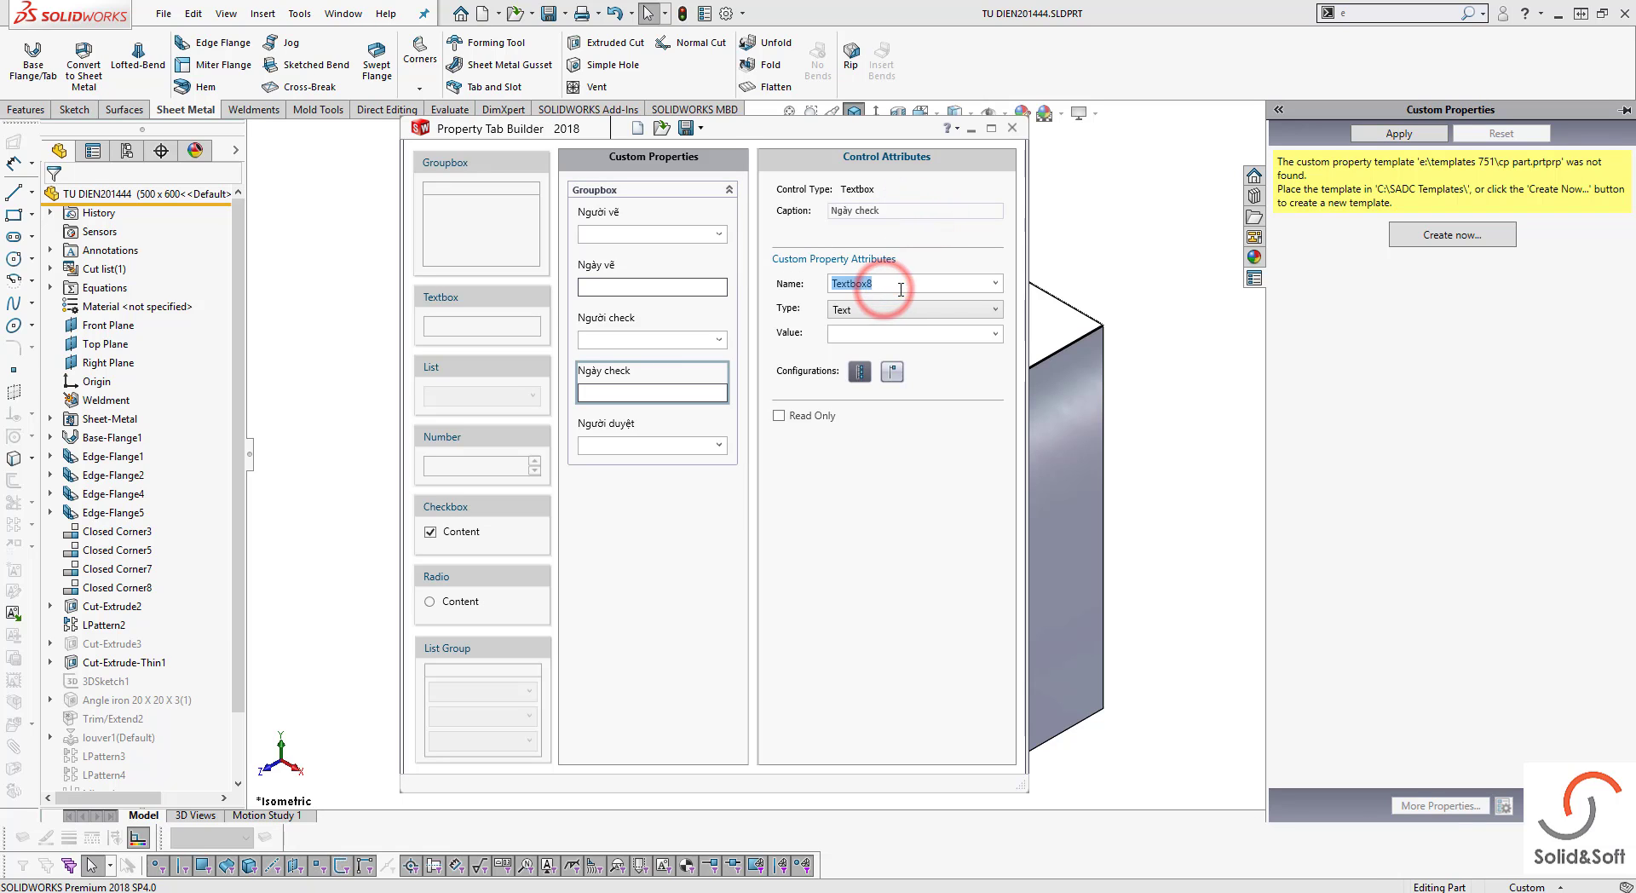
pyautogui.hotkey('ctrl', 'v')
pyautogui.click(996, 309)
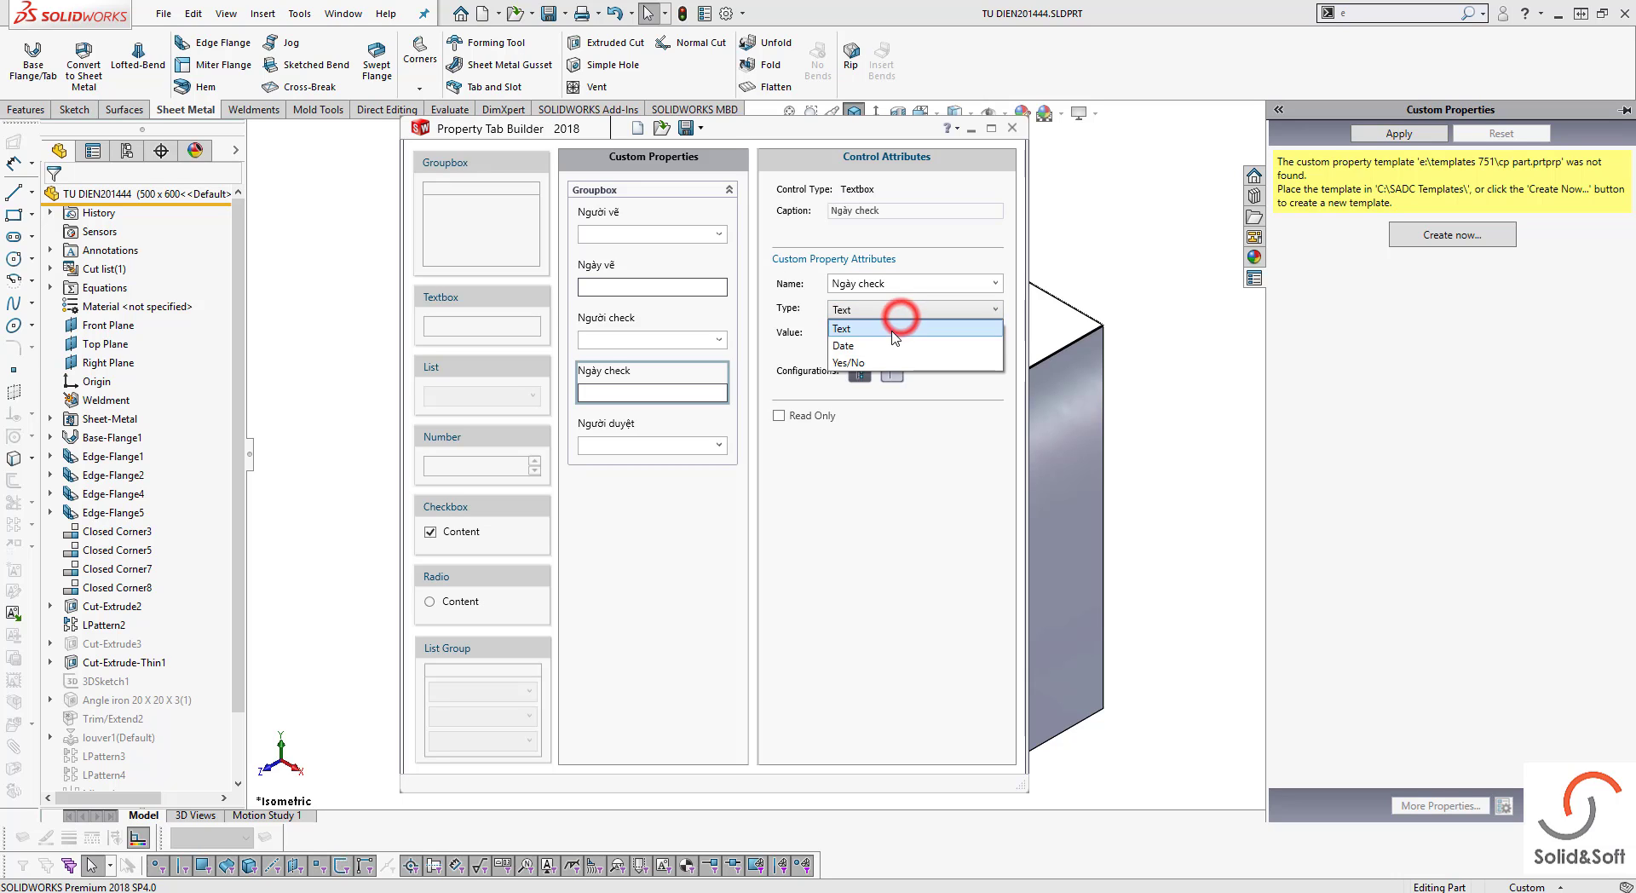
pyautogui.click(886, 334)
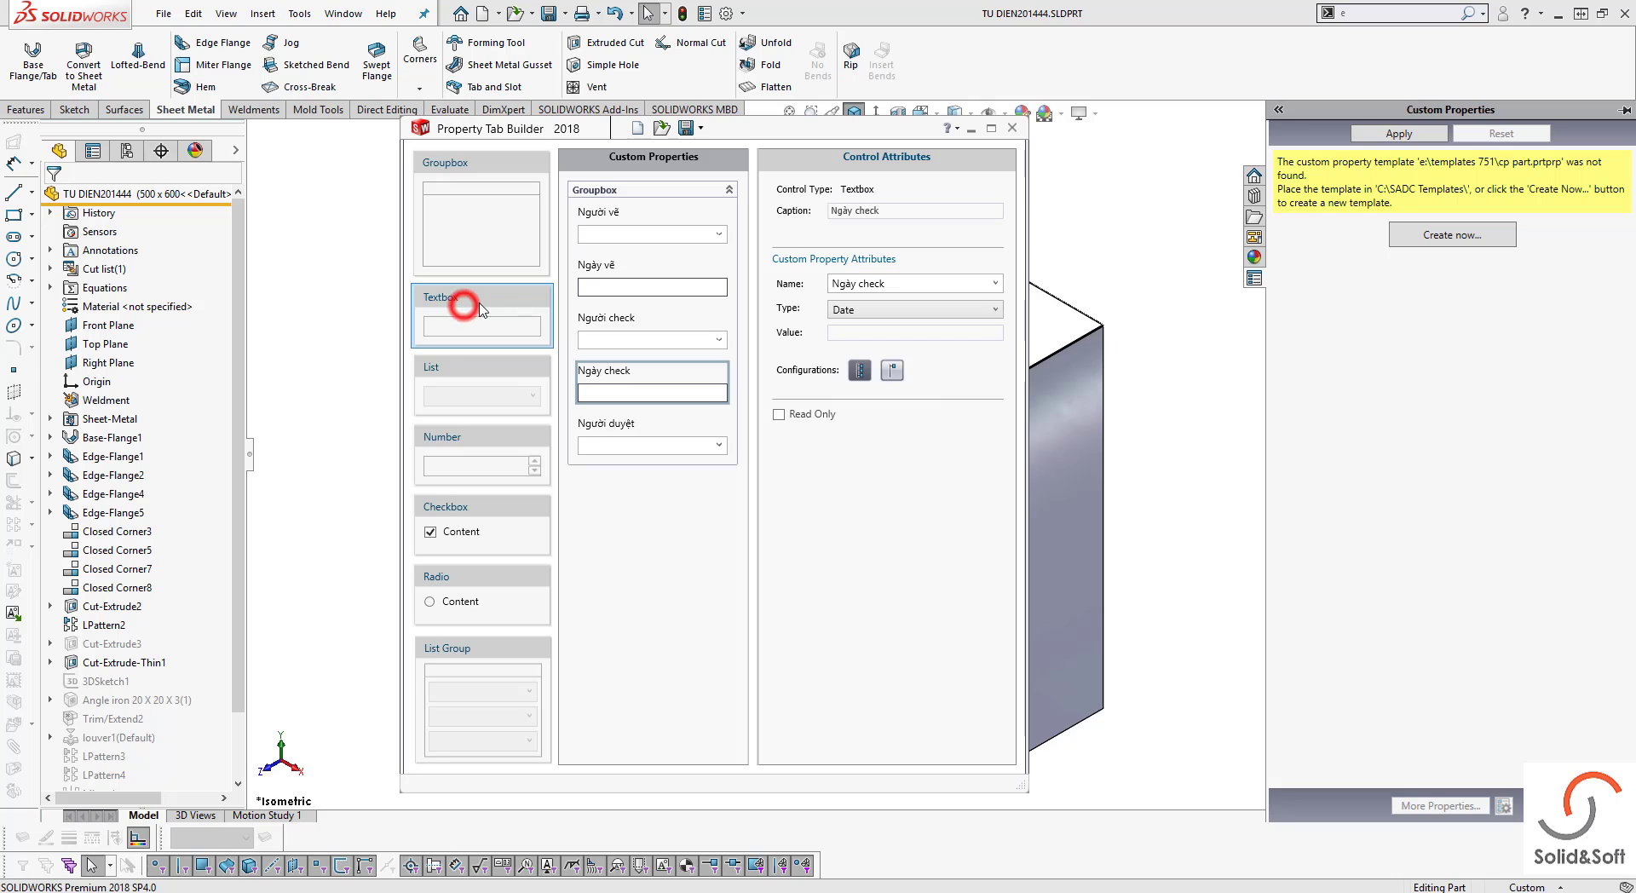
# Add a Date-type textbox captioned and named "Ngày duyệt" below the "Người duyệt" list and switch its Configurations option
pyautogui.moveTo(480, 309); pyautogui.dragTo(646, 501)
pyautogui.doubleClick(881, 212)
pyautogui.write('Ngày check')
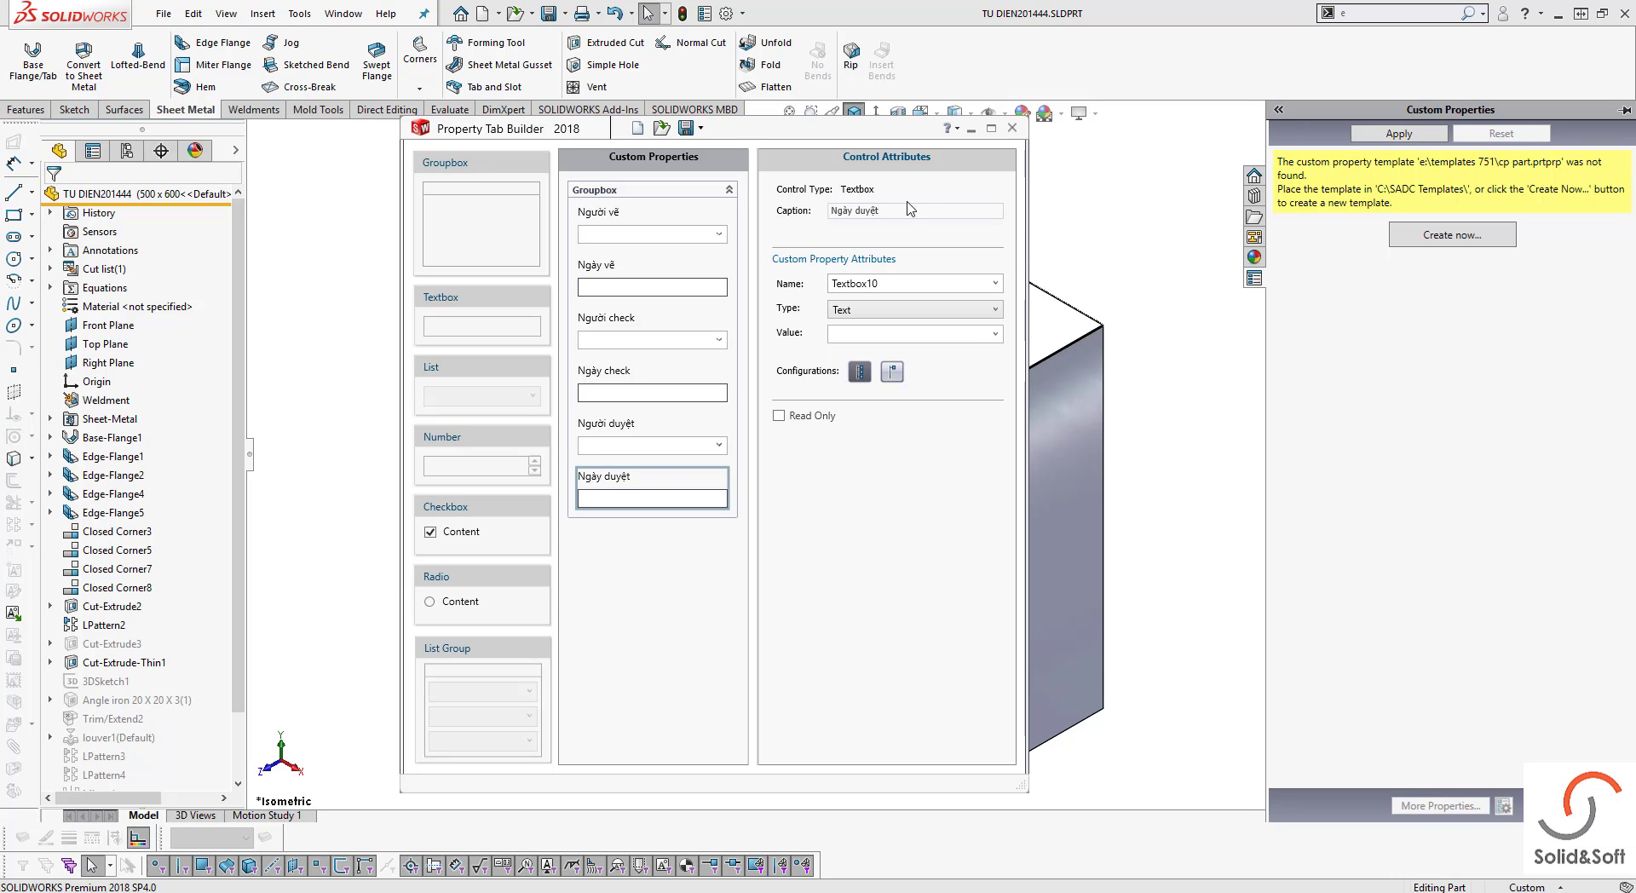
pyautogui.doubleClick(915, 210)
pyautogui.hotkey('ctrl', 'c')
pyautogui.doubleClick(882, 283)
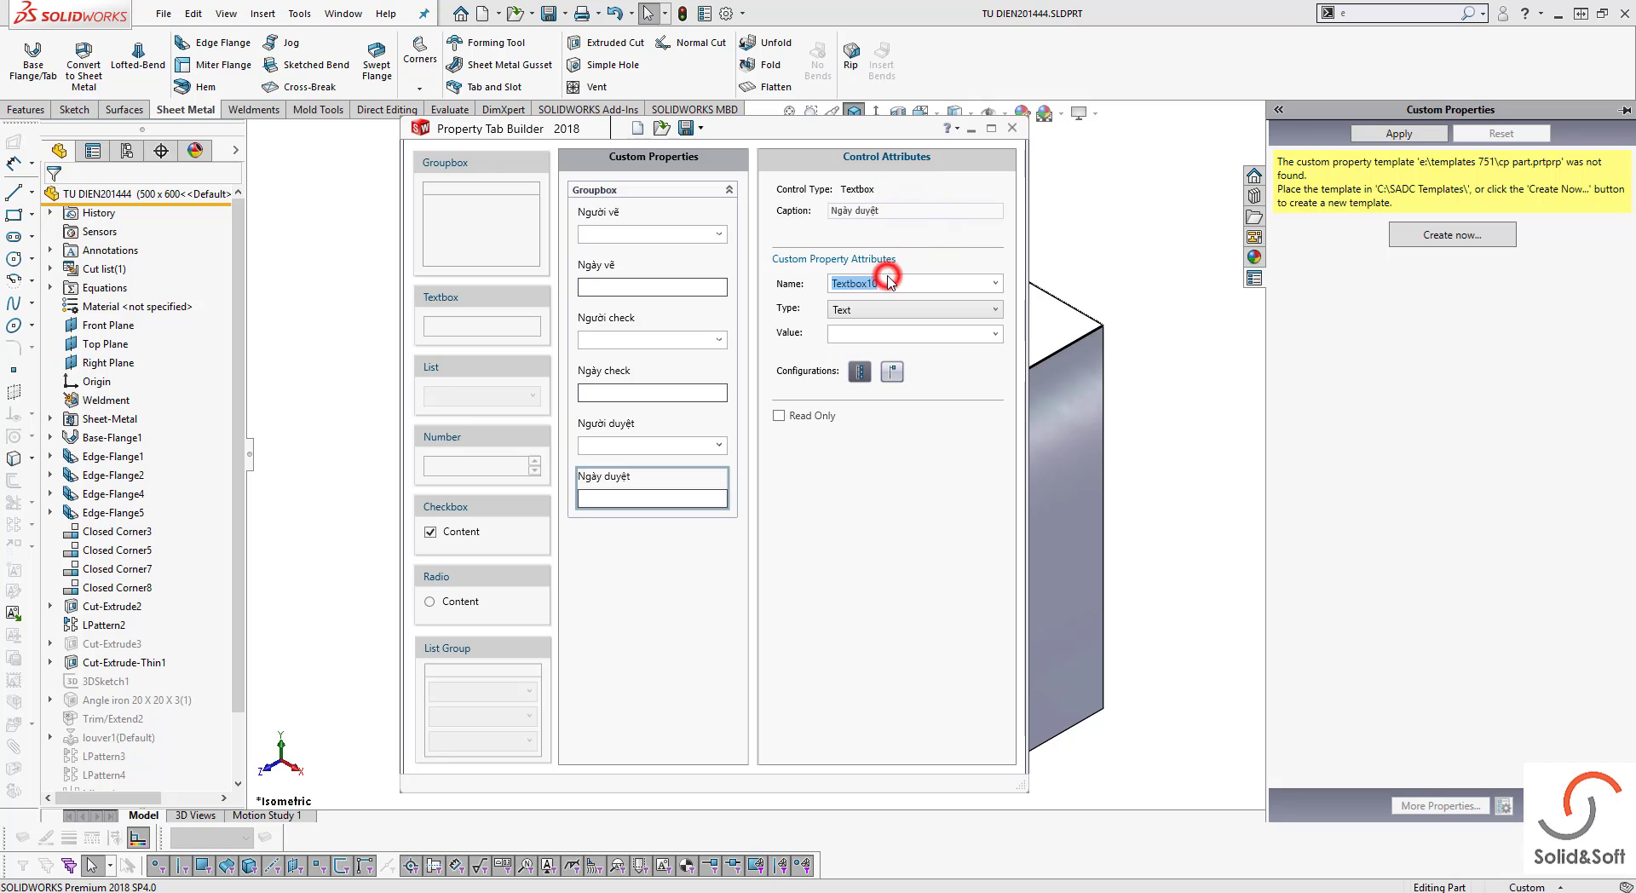
pyautogui.hotkey('ctrl', 'v')
pyautogui.click(946, 309)
pyautogui.click(935, 339)
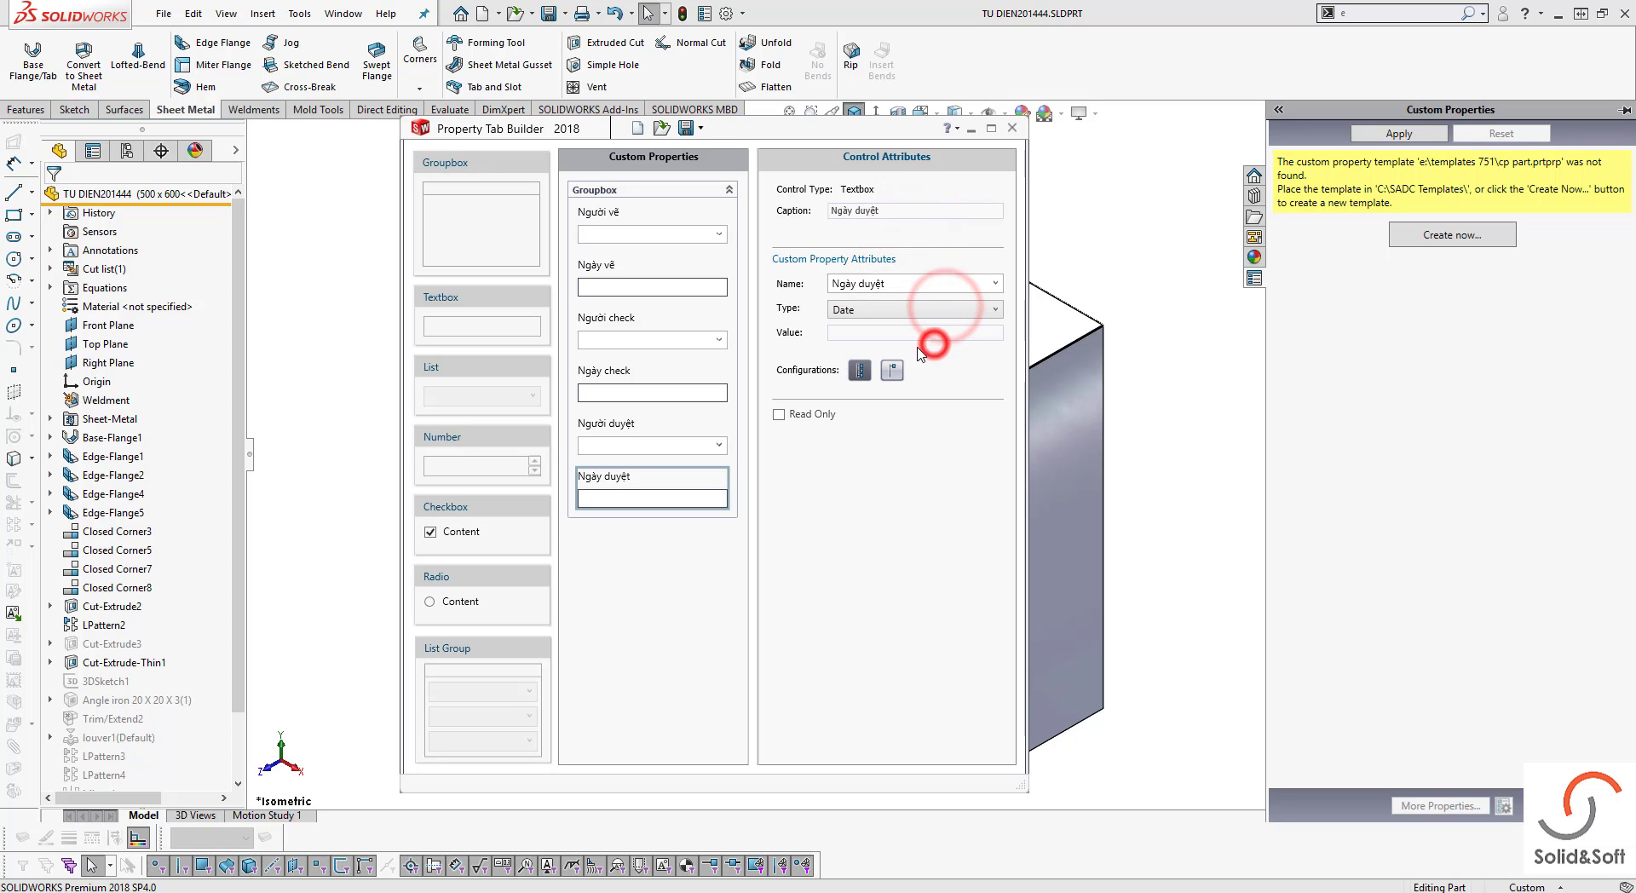
pyautogui.click(859, 370)
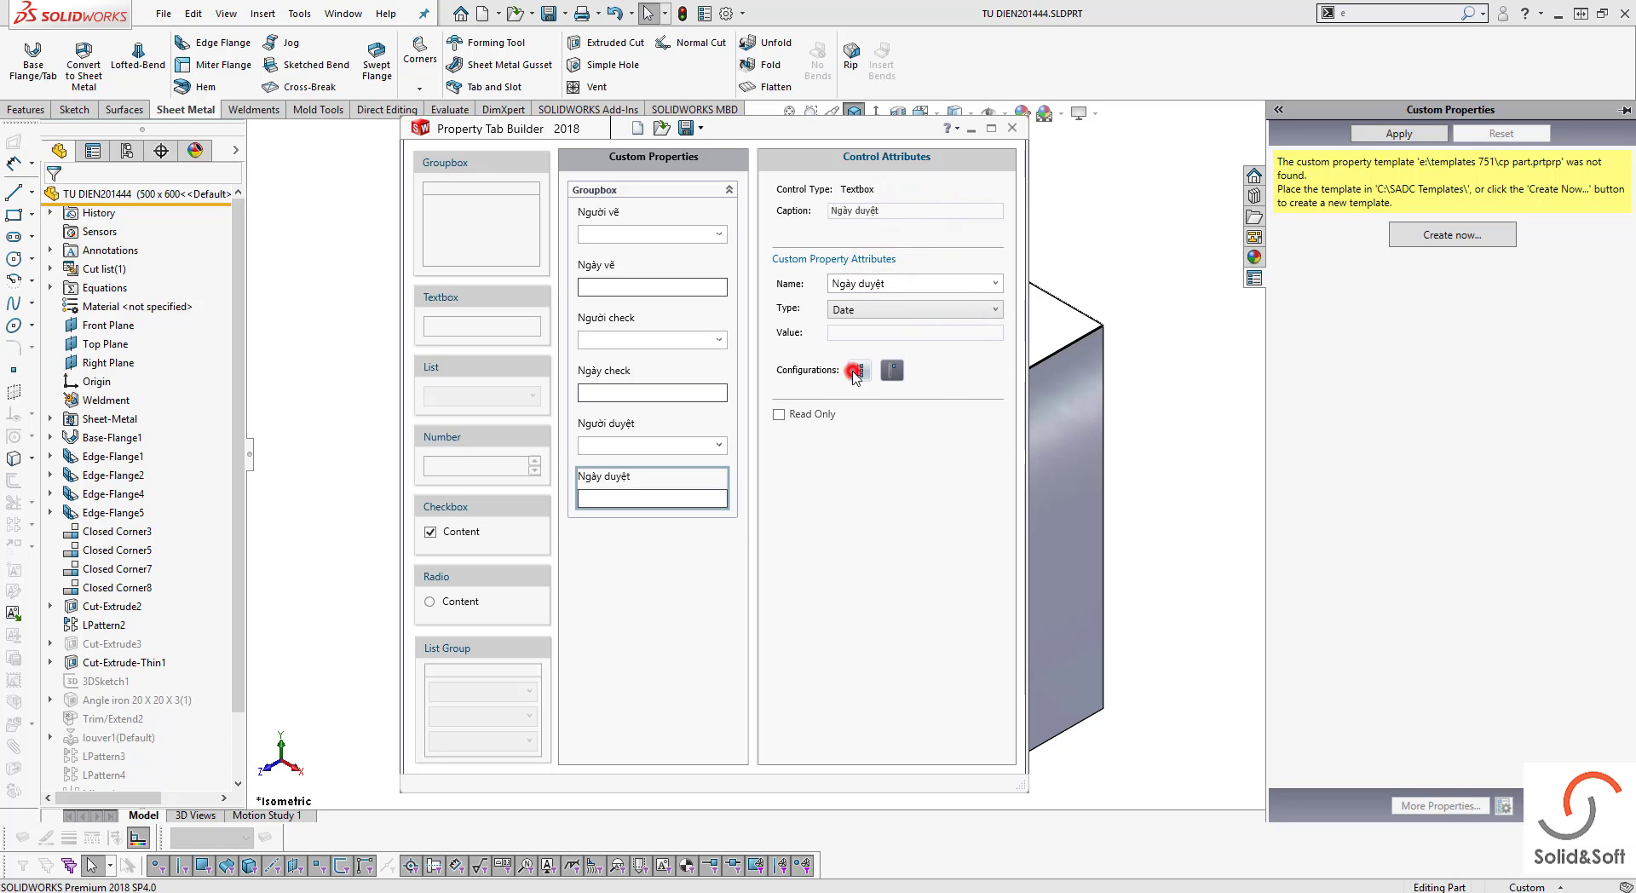
# Add a second groupbox below the existing one and caption the first groupbox "Thông tin quản lý"
pyautogui.click(469, 479)
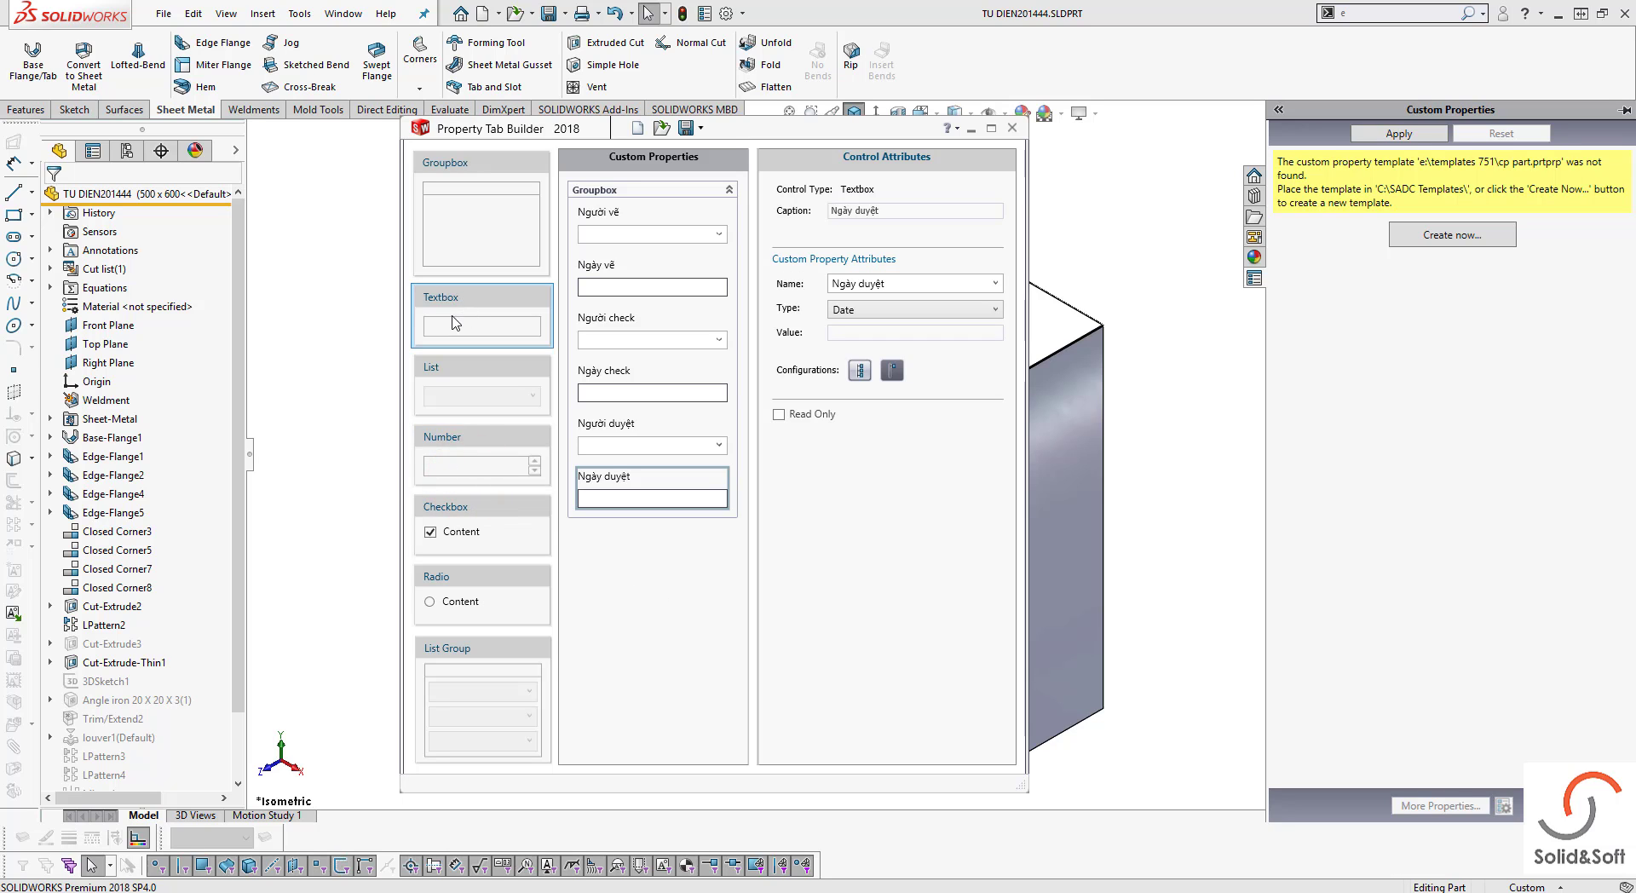
pyautogui.moveTo(443, 161); pyautogui.dragTo(629, 573)
pyautogui.click(625, 190)
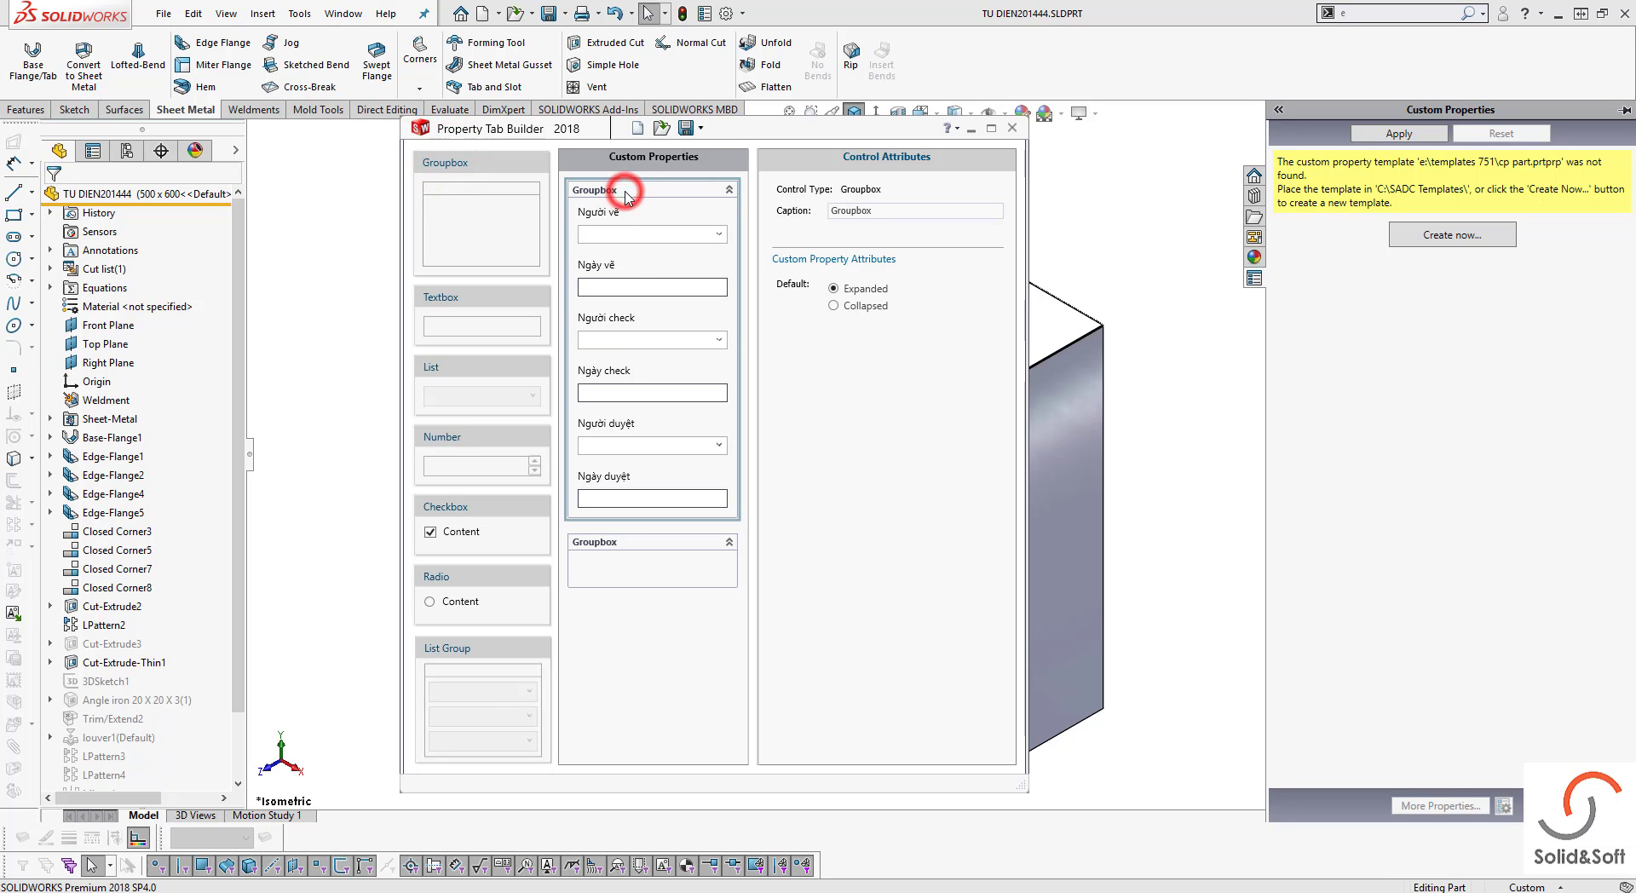
pyautogui.click(895, 210)
pyautogui.doubleClick(922, 209)
pyautogui.write('T')
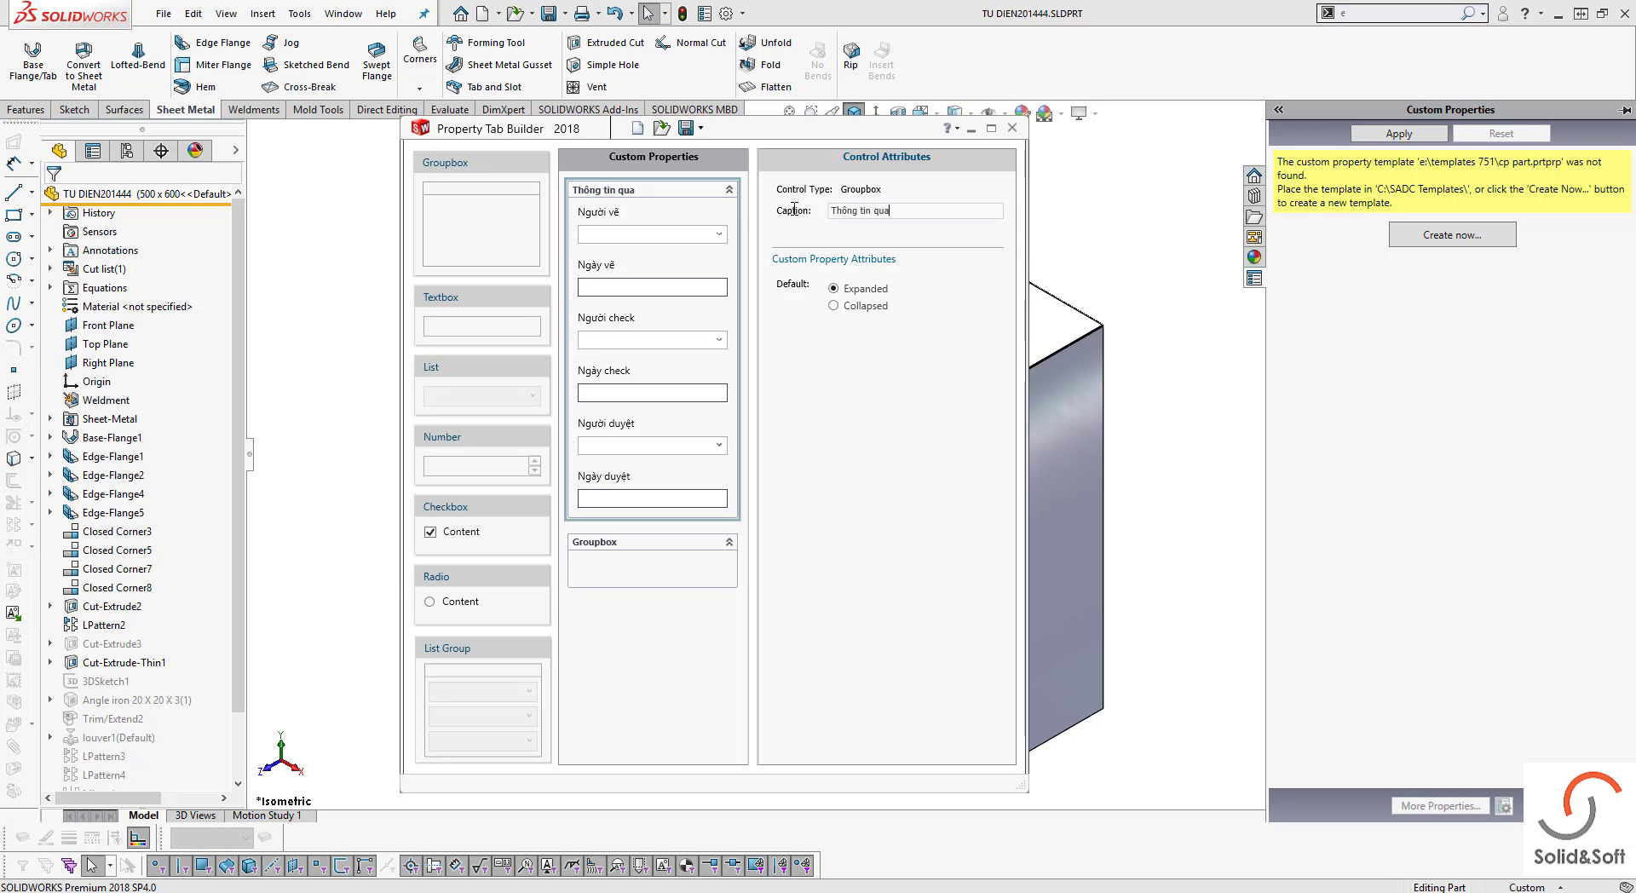
pyautogui.write('hông tin quản lý')
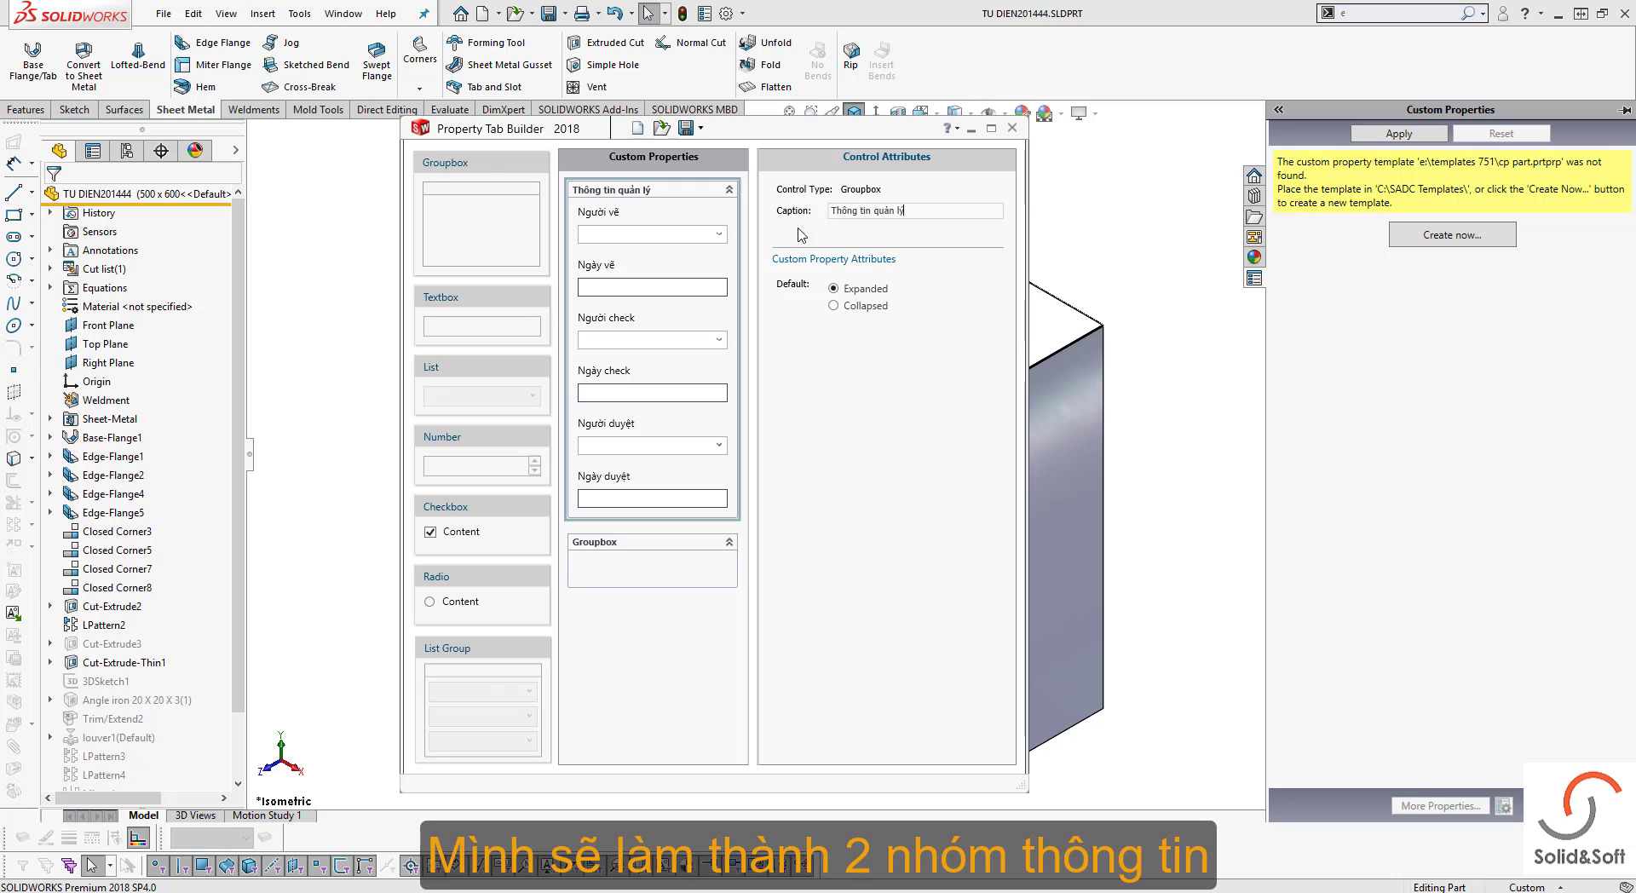
# Caption the second, empty groupbox "Thông thin chi tiết"
pyautogui.click(625, 554)
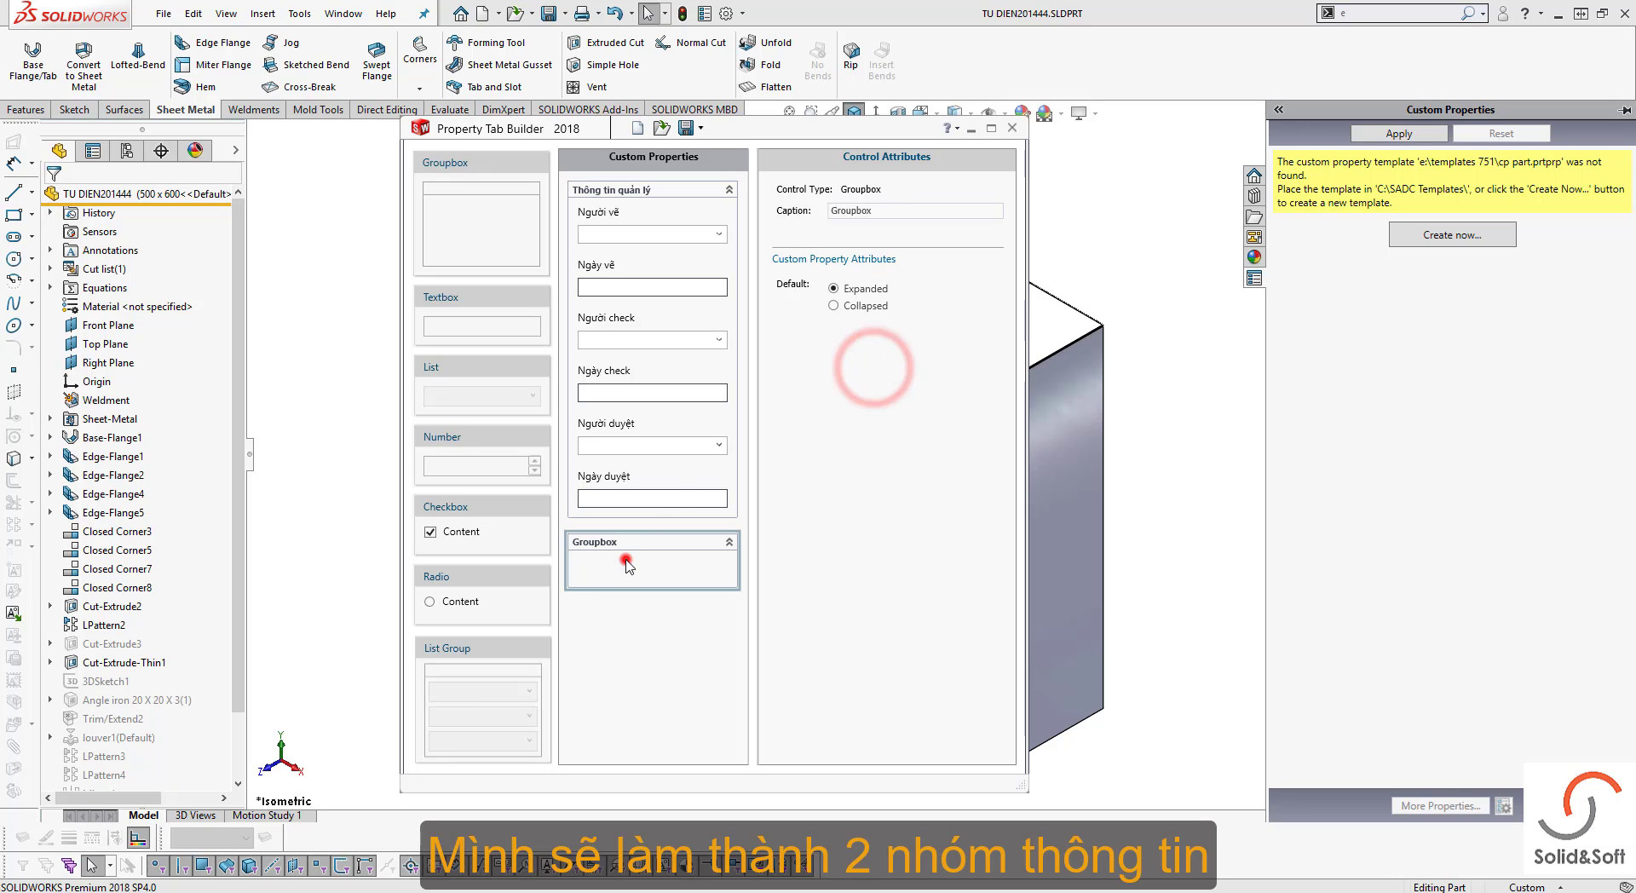
pyautogui.click(869, 210)
pyautogui.doubleClick(869, 210)
pyautogui.write('Thông thin')
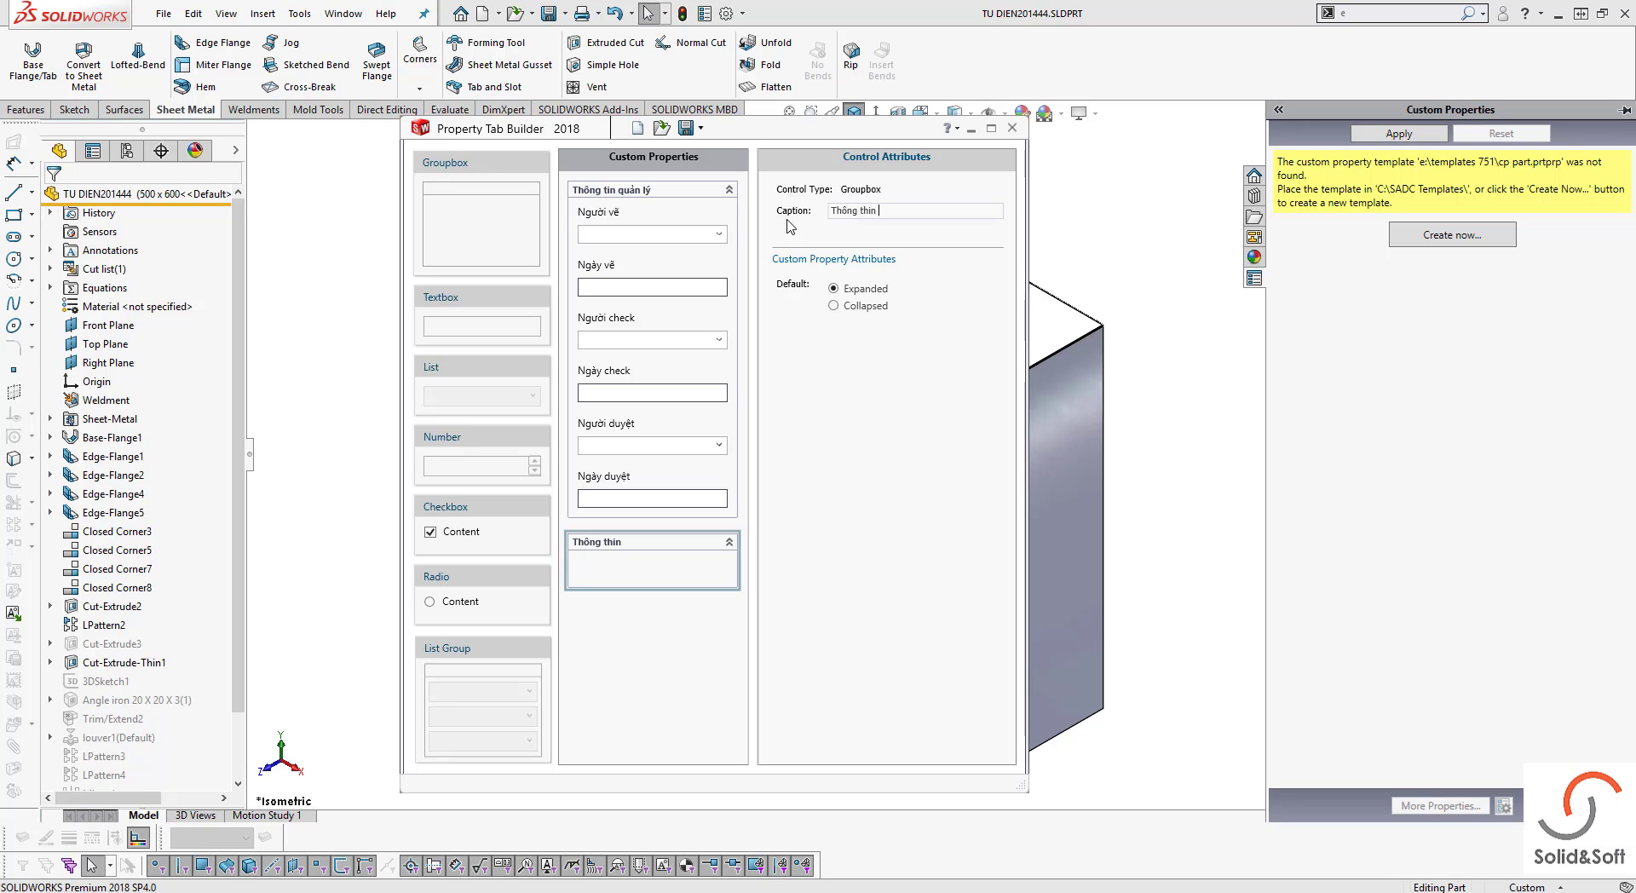
pyautogui.write(' chi tiết')
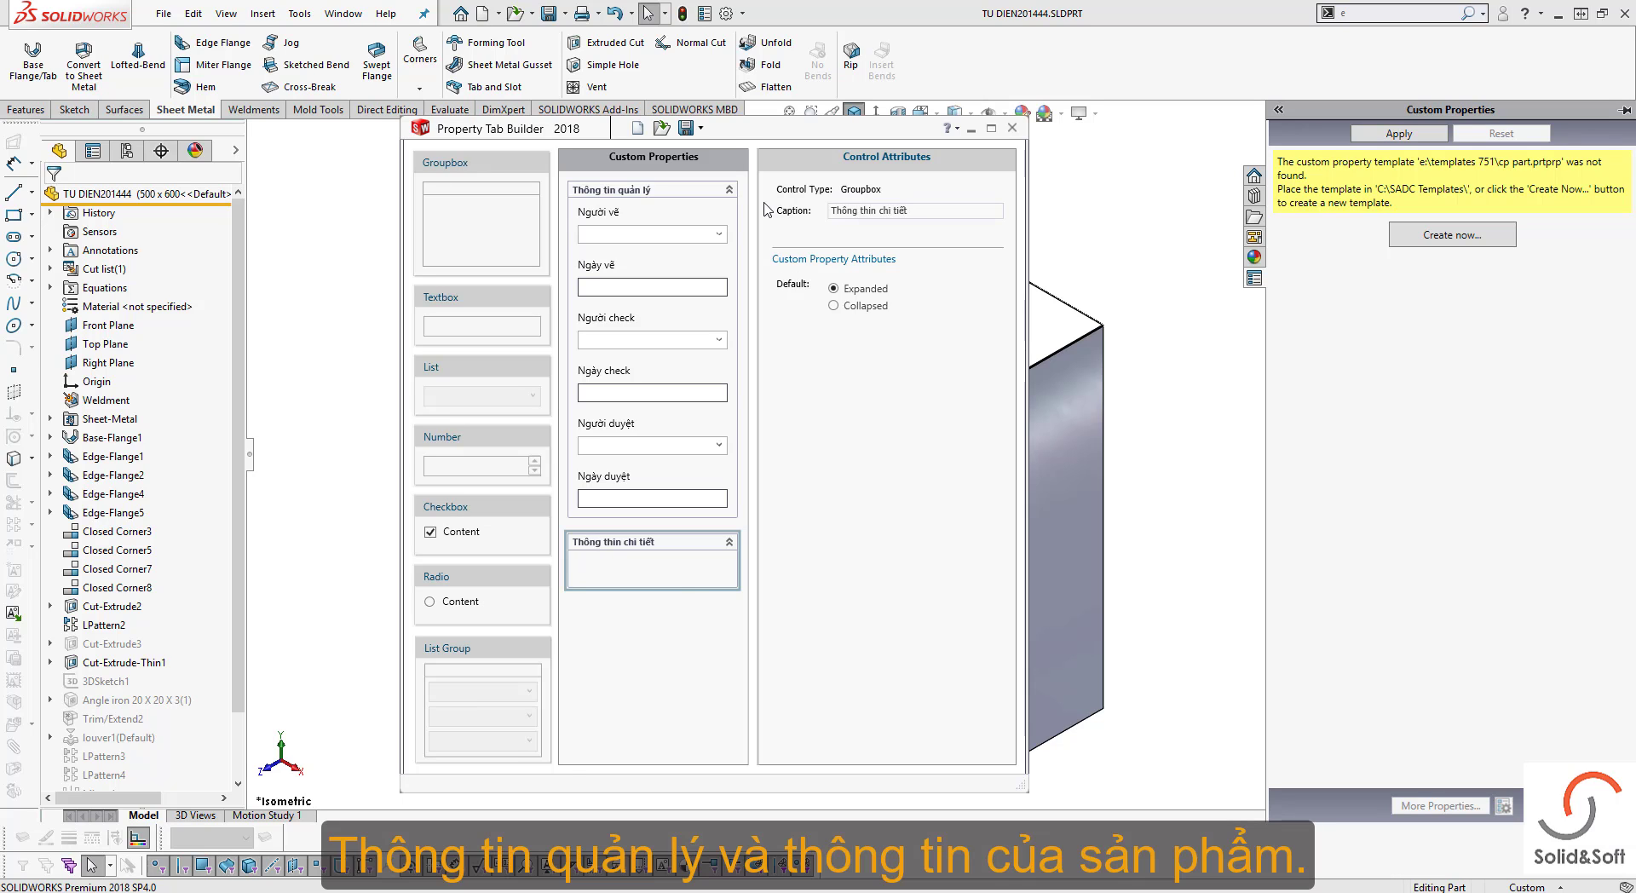
# Add a textbox captioned "Ghi chú" to the "Thông thin chi tiết" groupbox and try "Ngày duyệt" as its property name
pyautogui.click(668, 573)
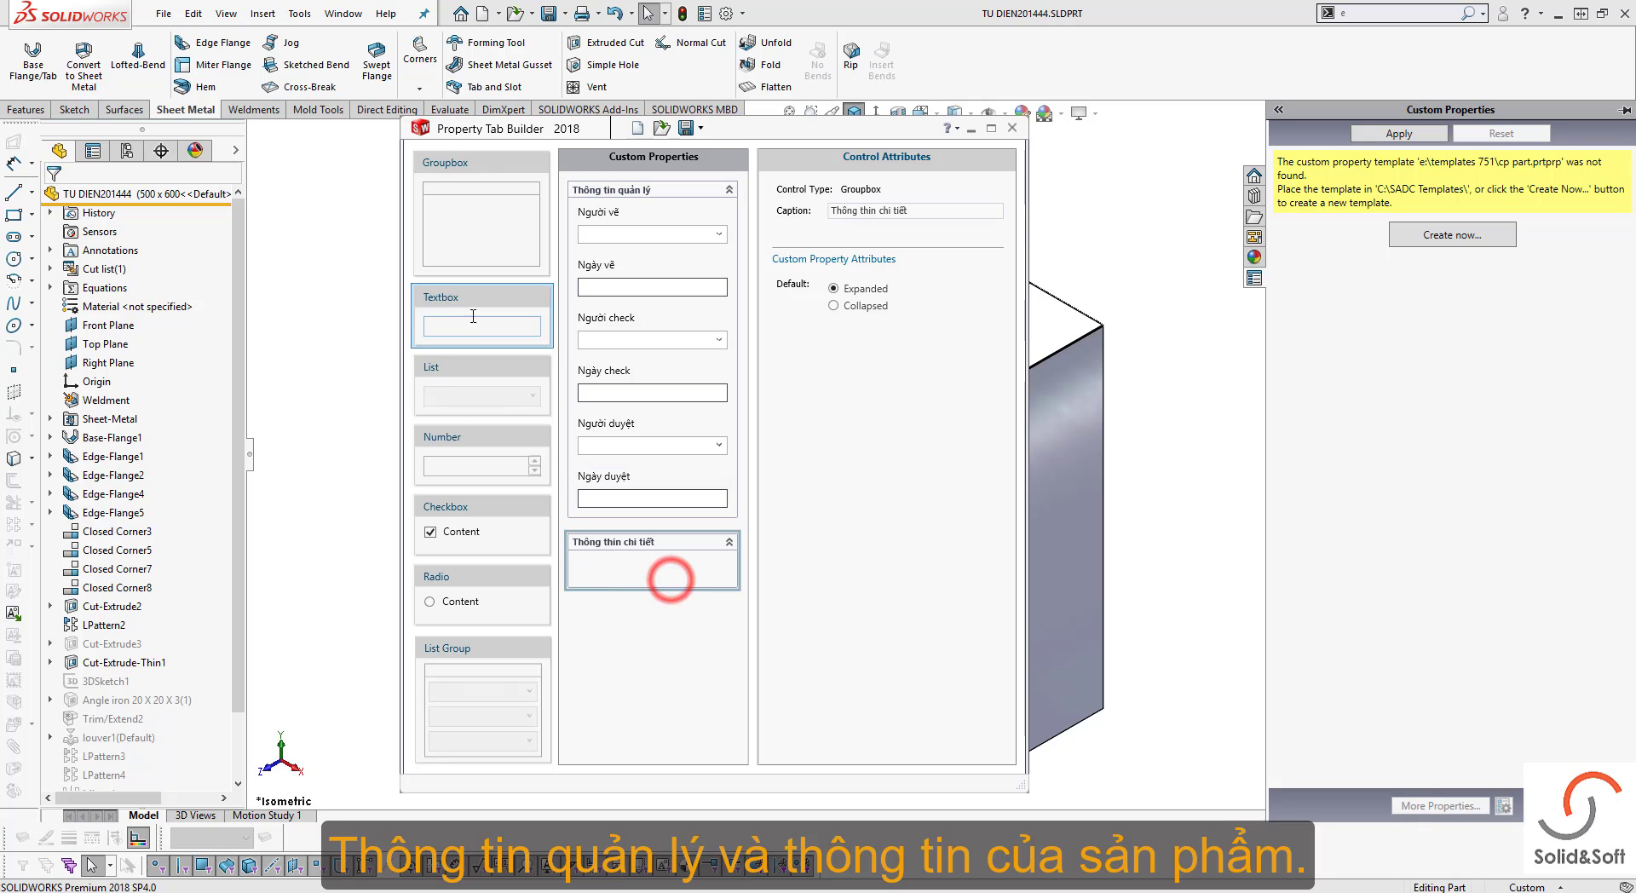
pyautogui.moveTo(452, 298); pyautogui.dragTo(596, 581)
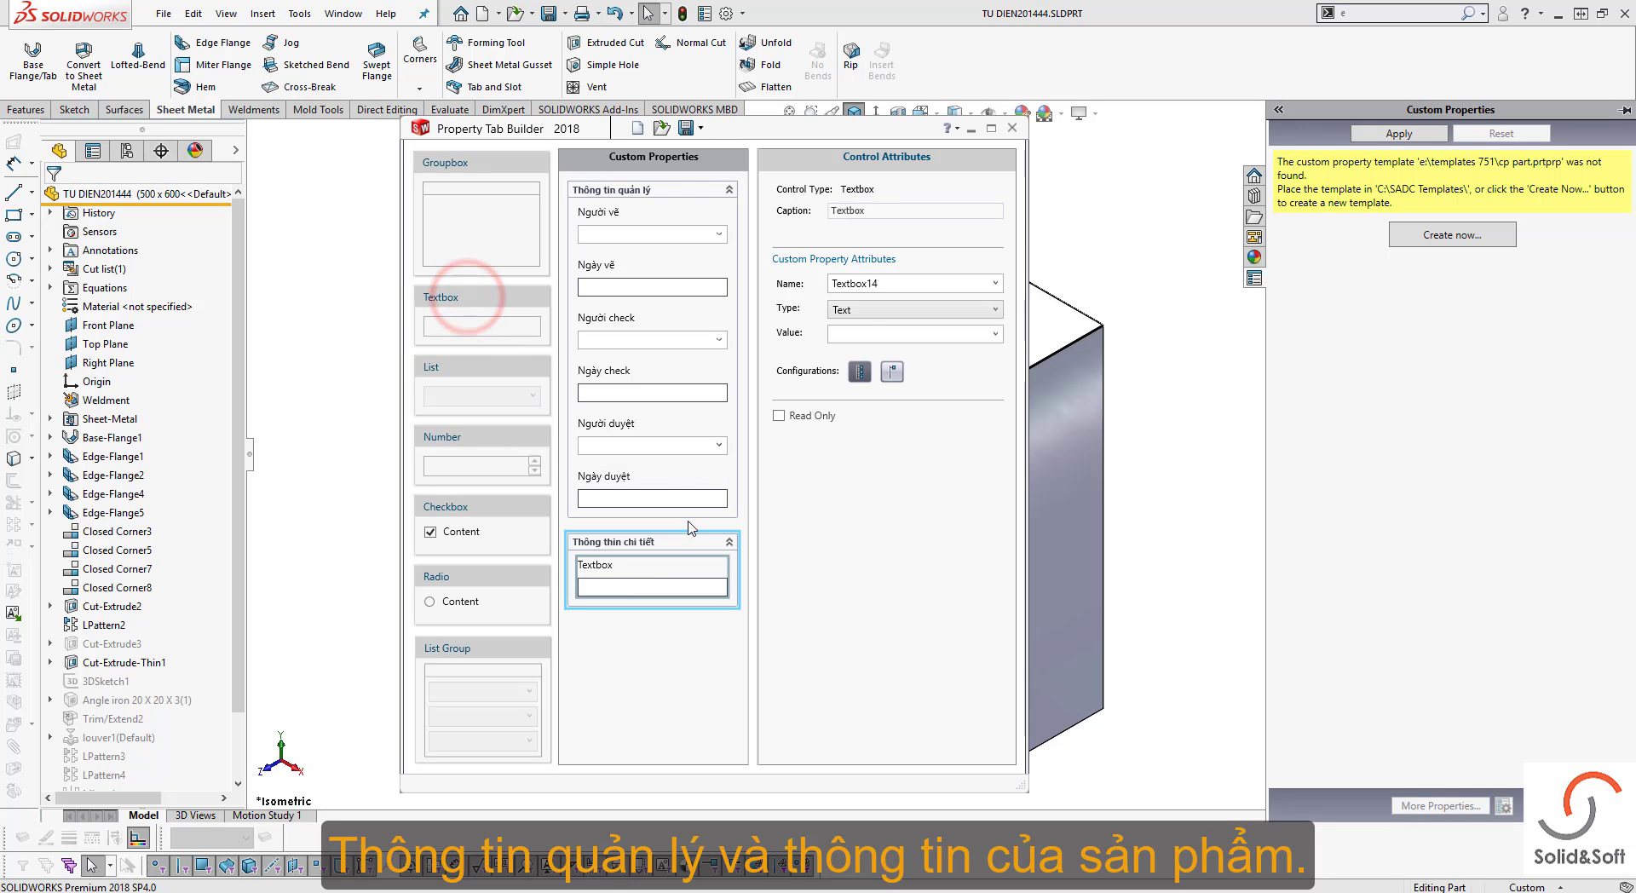
pyautogui.doubleClick(887, 211)
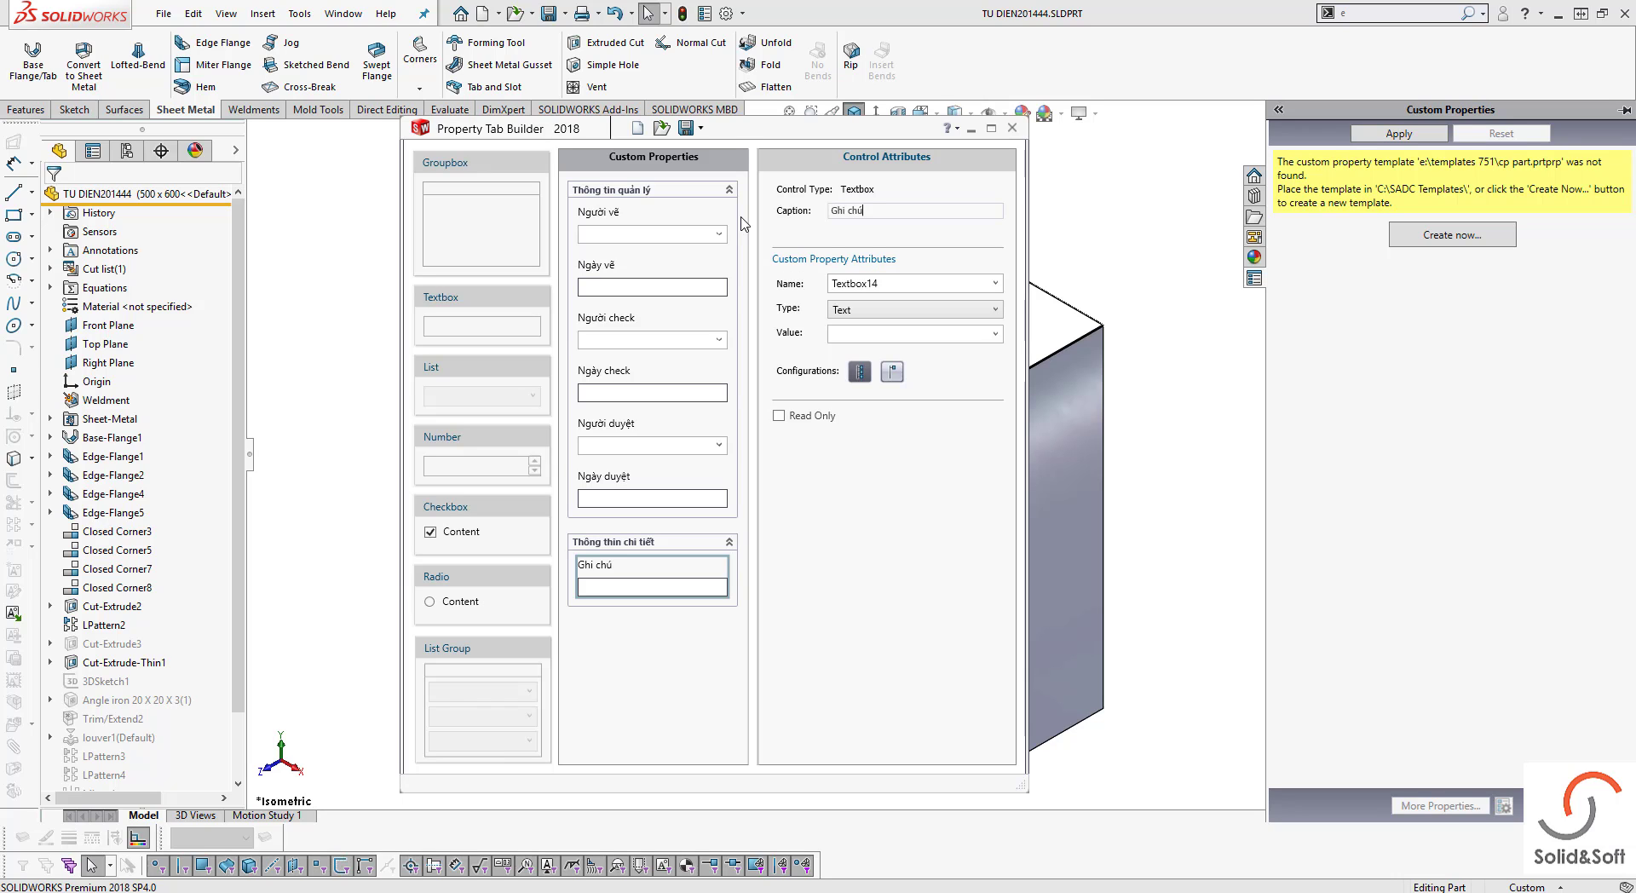
pyautogui.doubleClick(893, 285)
pyautogui.hotkey('ctrl', 'v')
pyautogui.click(885, 303)
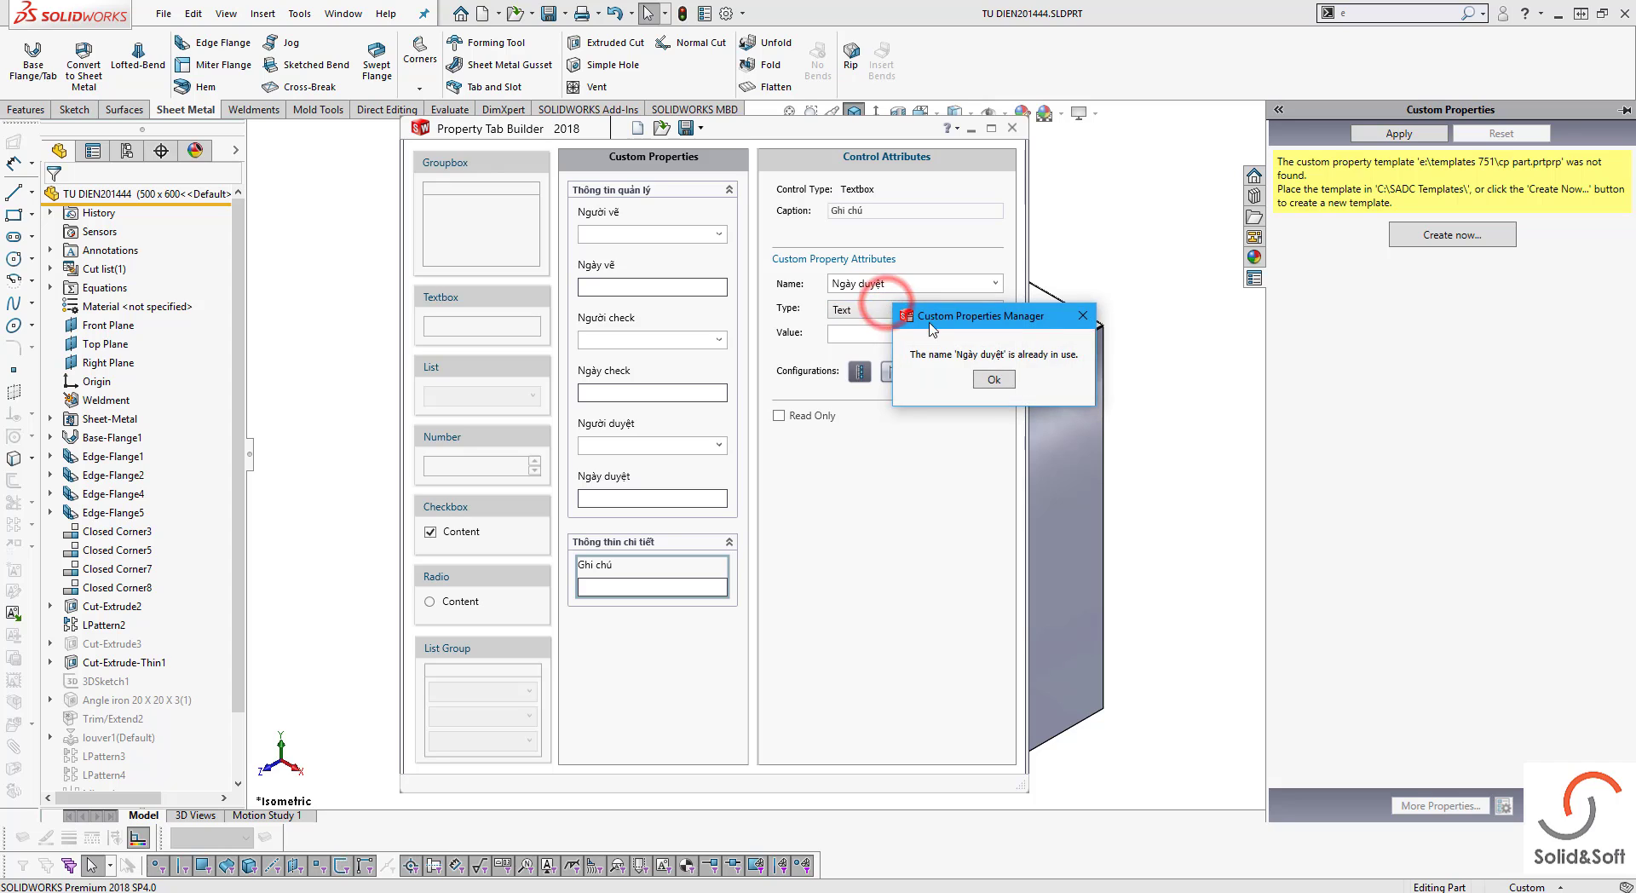
pyautogui.click(993, 379)
# Reuse the caption "Ghi chú" as the textbox's property name, keep the Text type and switch its Configurations option
pyautogui.doubleClick(882, 211)
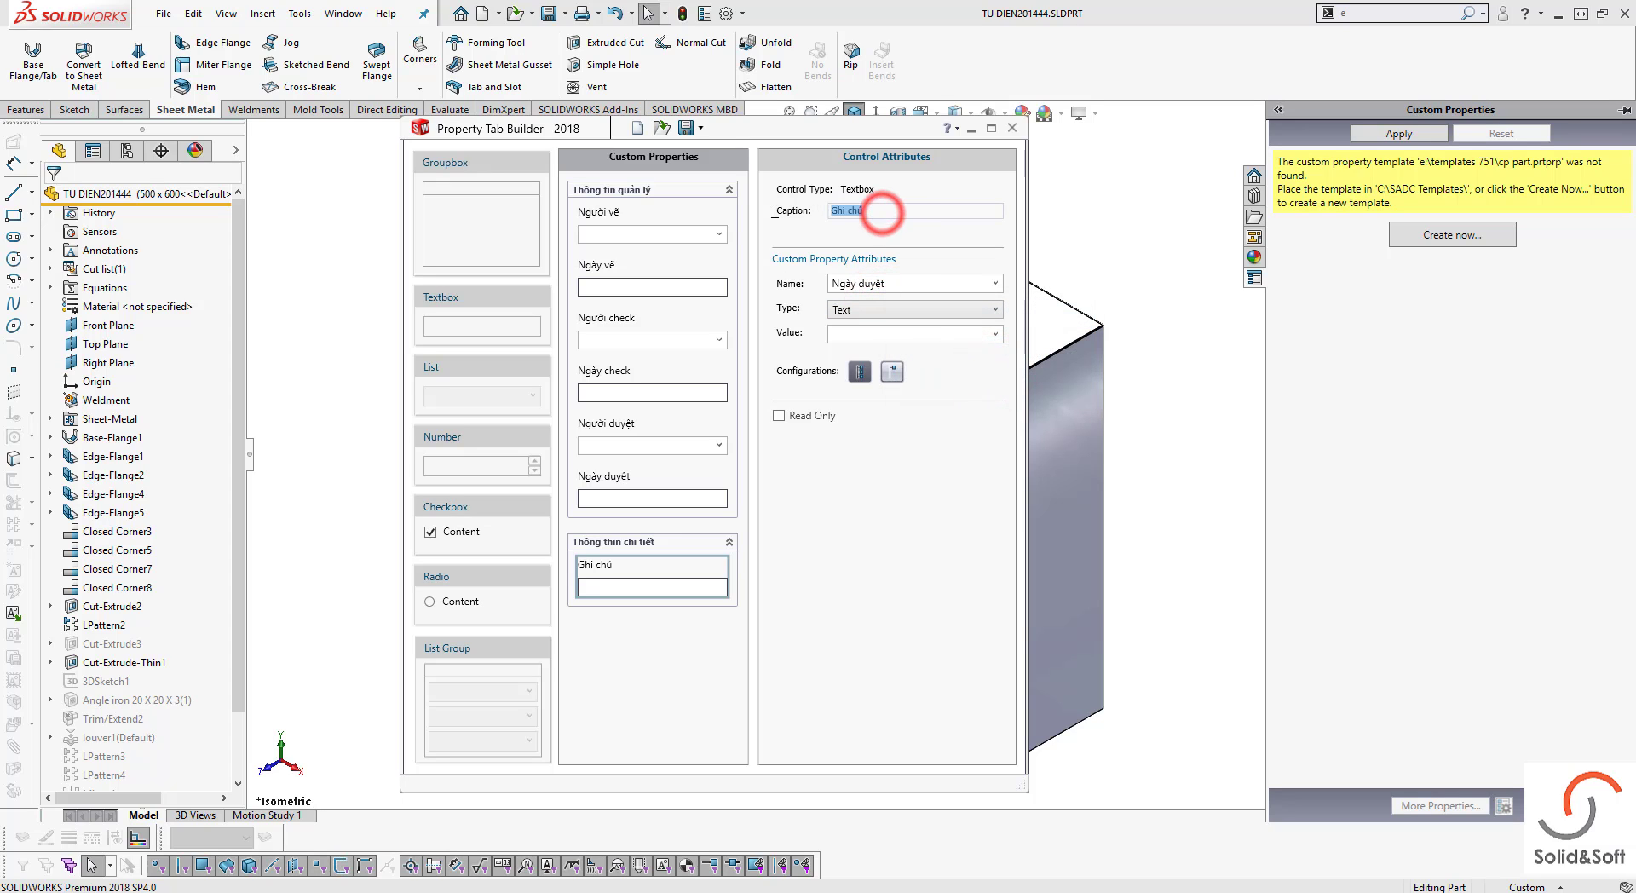
pyautogui.hotkey('ctrl', 'c')
pyautogui.doubleClick(912, 284)
pyautogui.hotkey('ctrl', 'v')
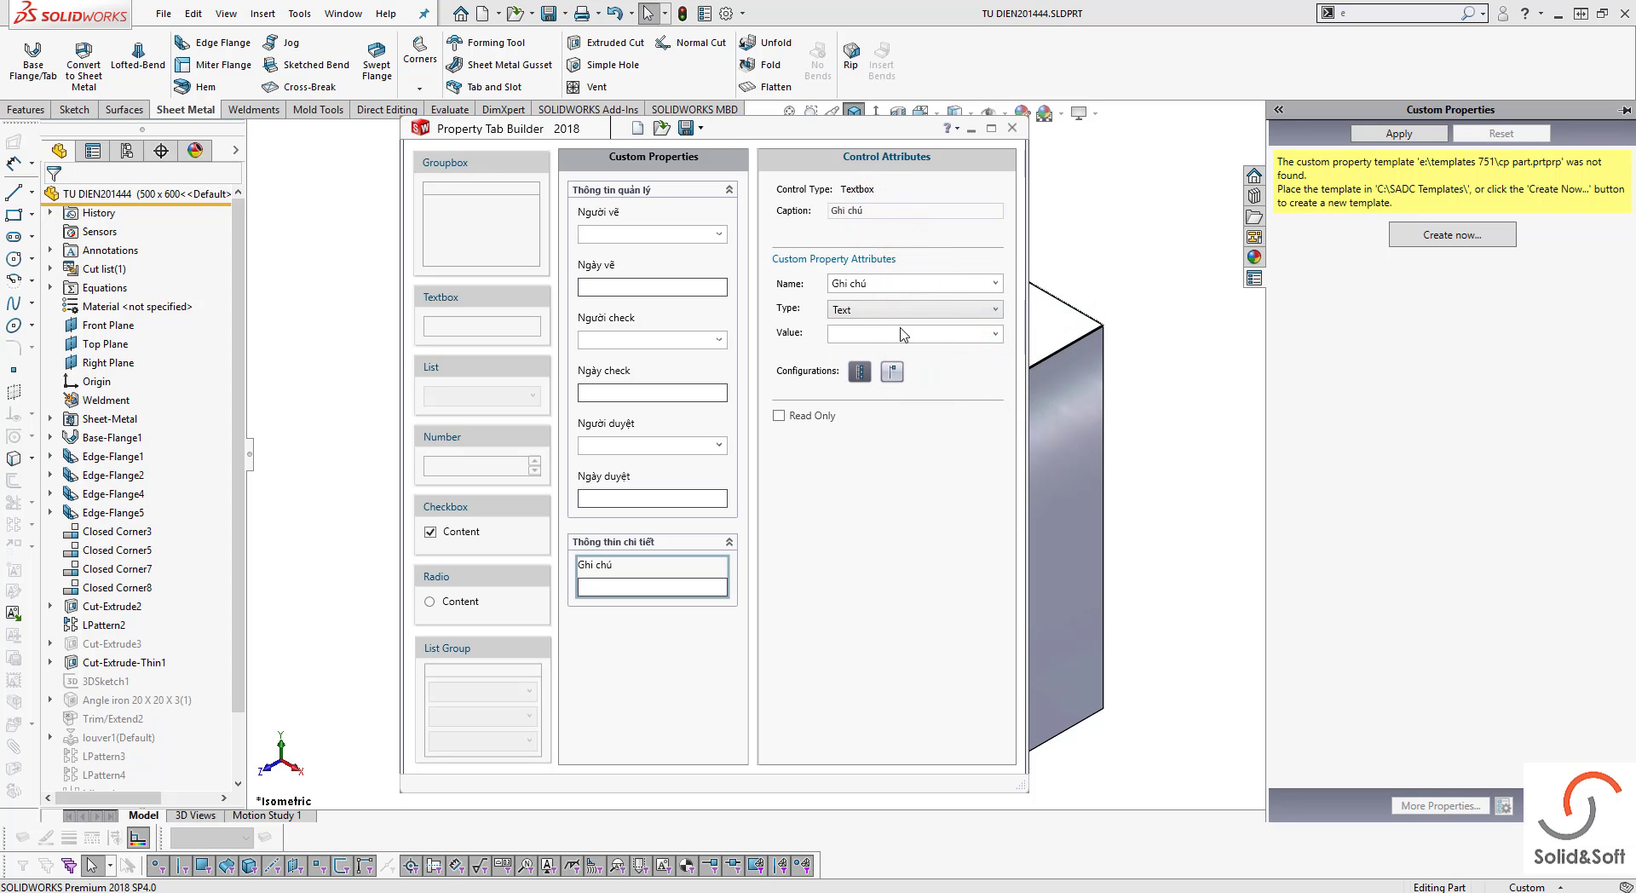
pyautogui.click(901, 309)
pyautogui.click(868, 338)
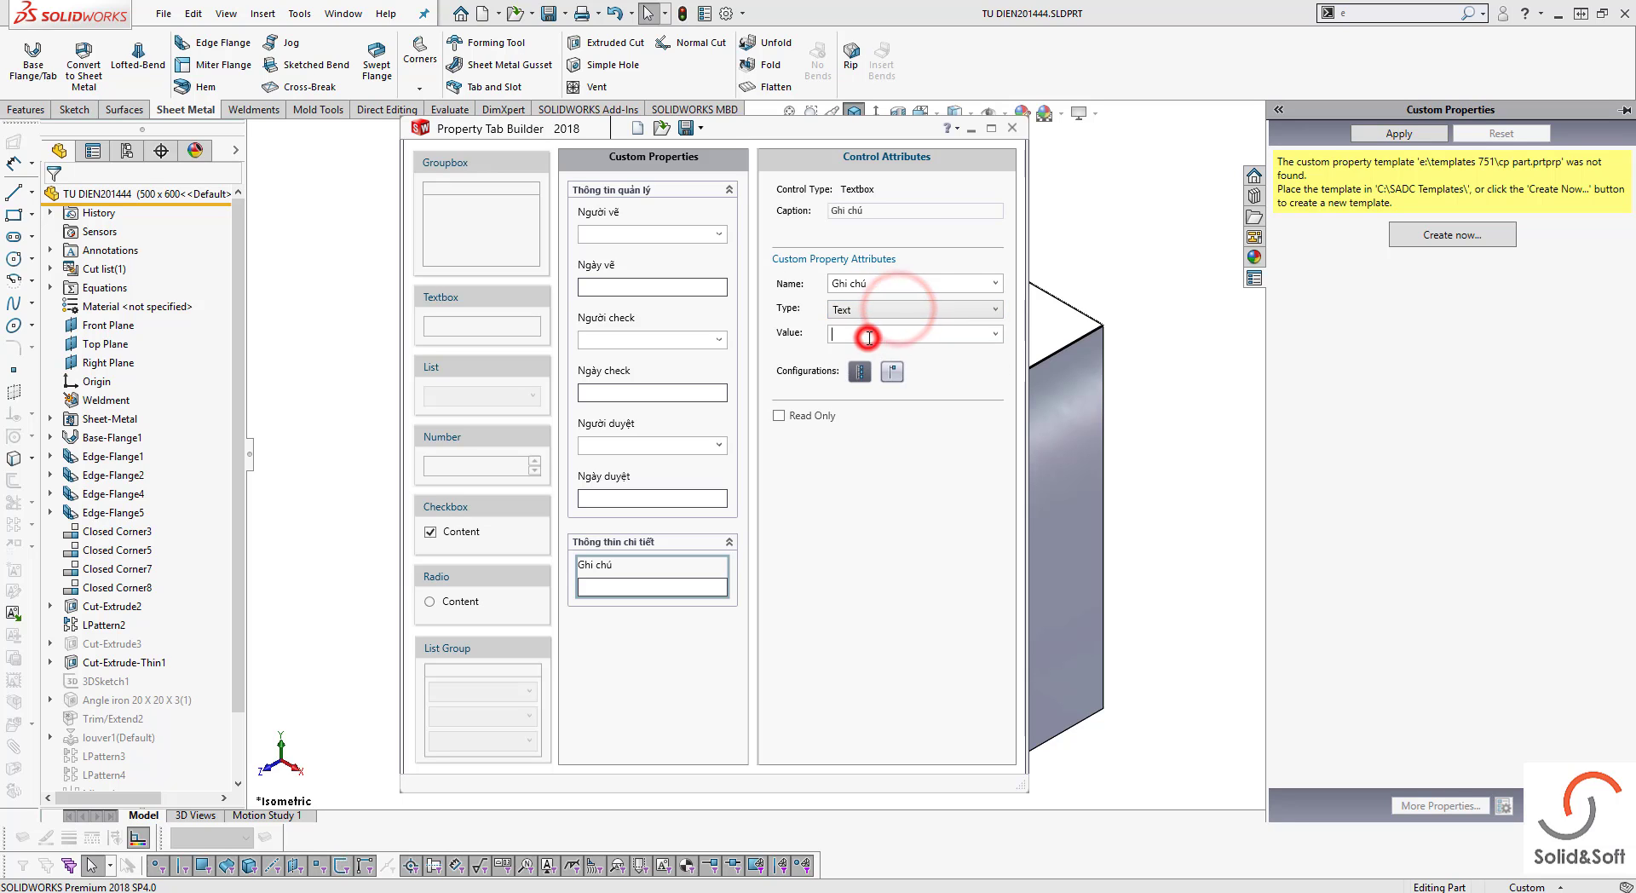
pyautogui.click(862, 373)
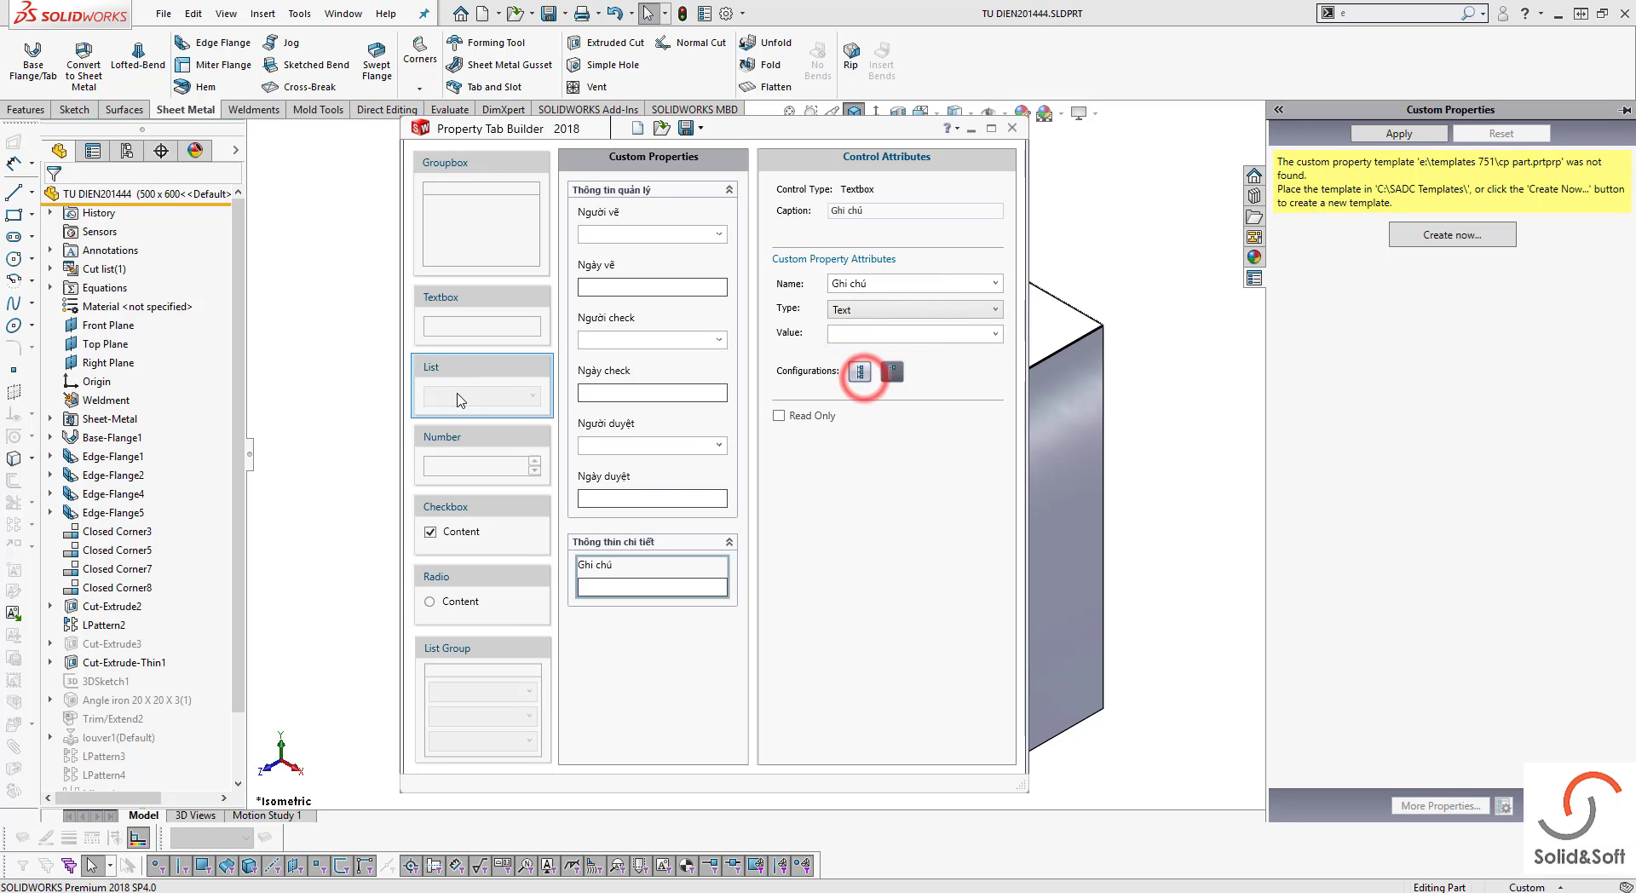
# Add a Text-type textbox below "Ghi chú", captioned and named "Vật liệu", with the value [SW-Material]
pyautogui.moveTo(467, 295); pyautogui.dragTo(636, 641)
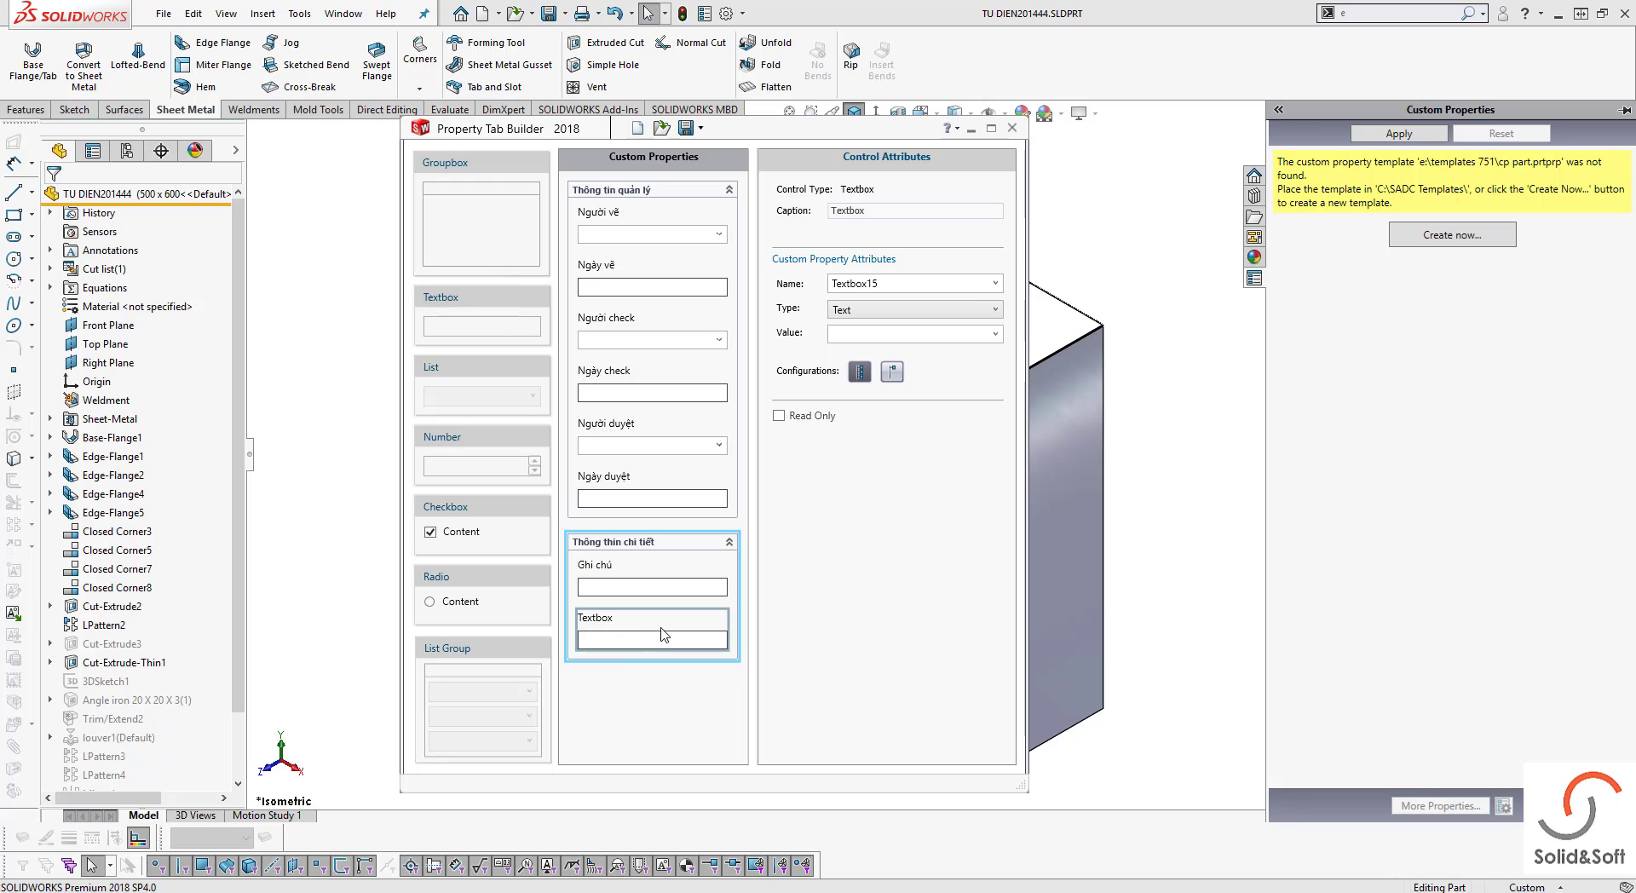
pyautogui.doubleClick(887, 214)
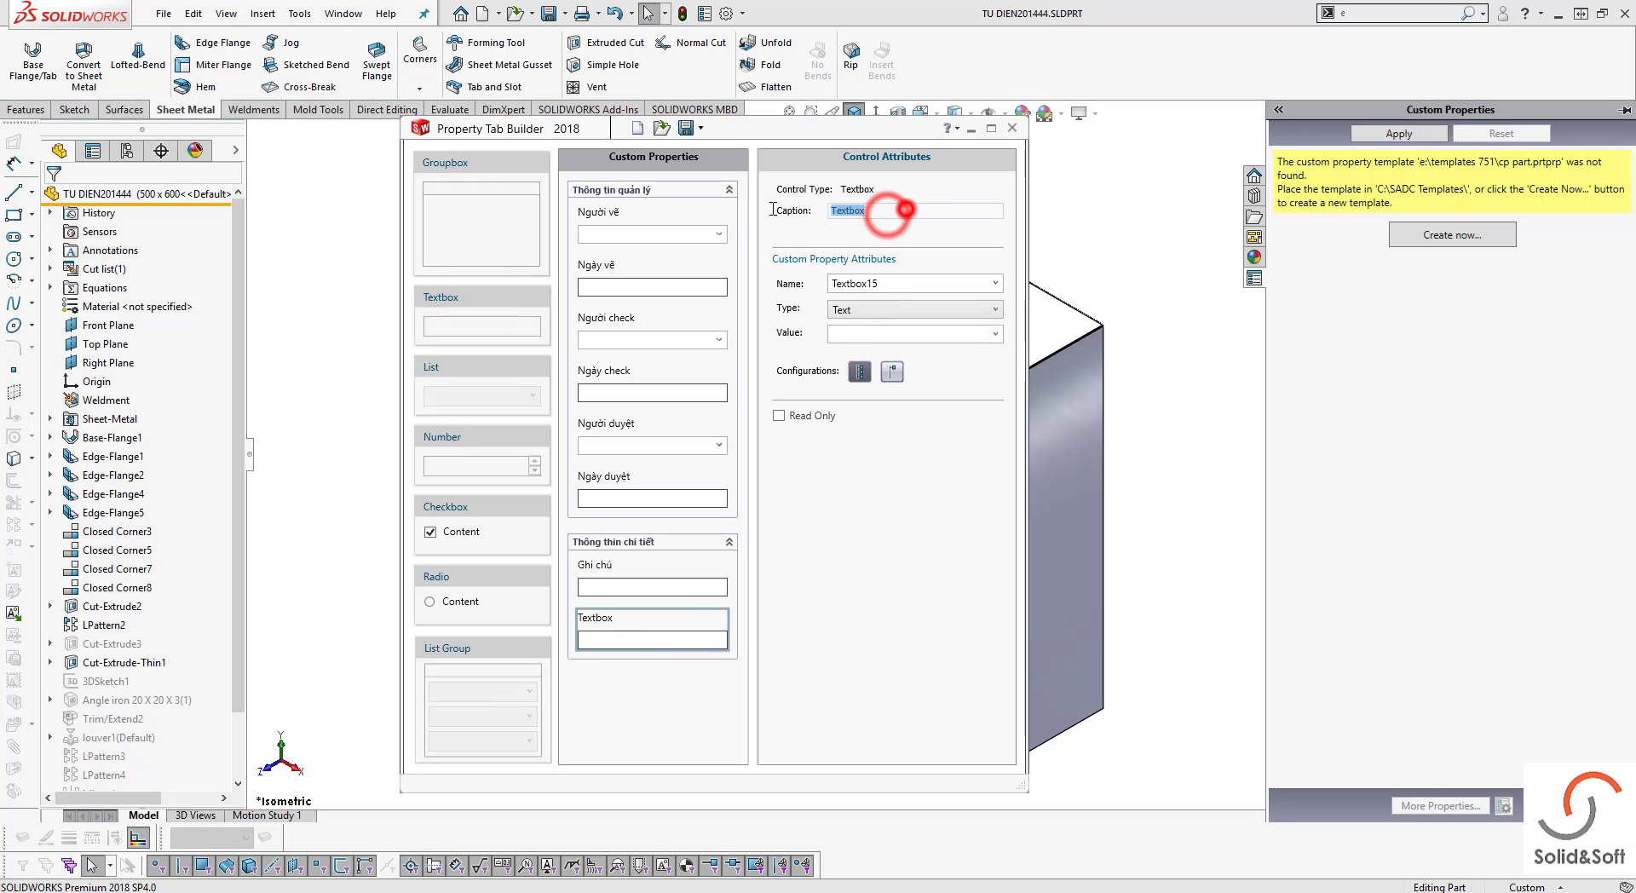
pyautogui.write('Vật liệu')
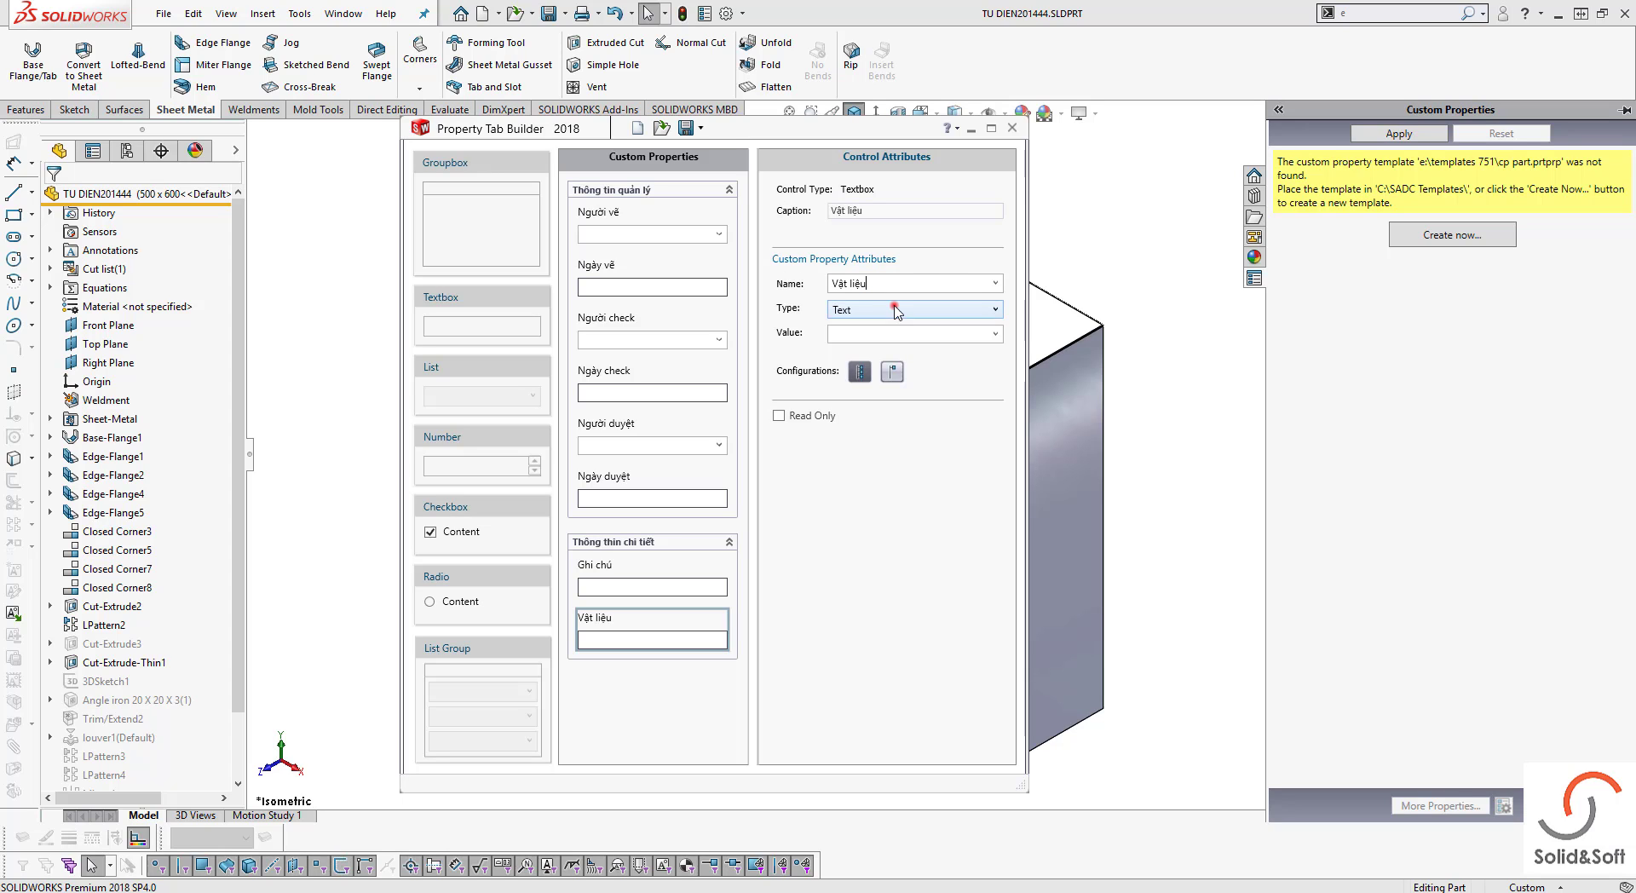
pyautogui.click(897, 309)
pyautogui.click(886, 320)
pyautogui.click(994, 335)
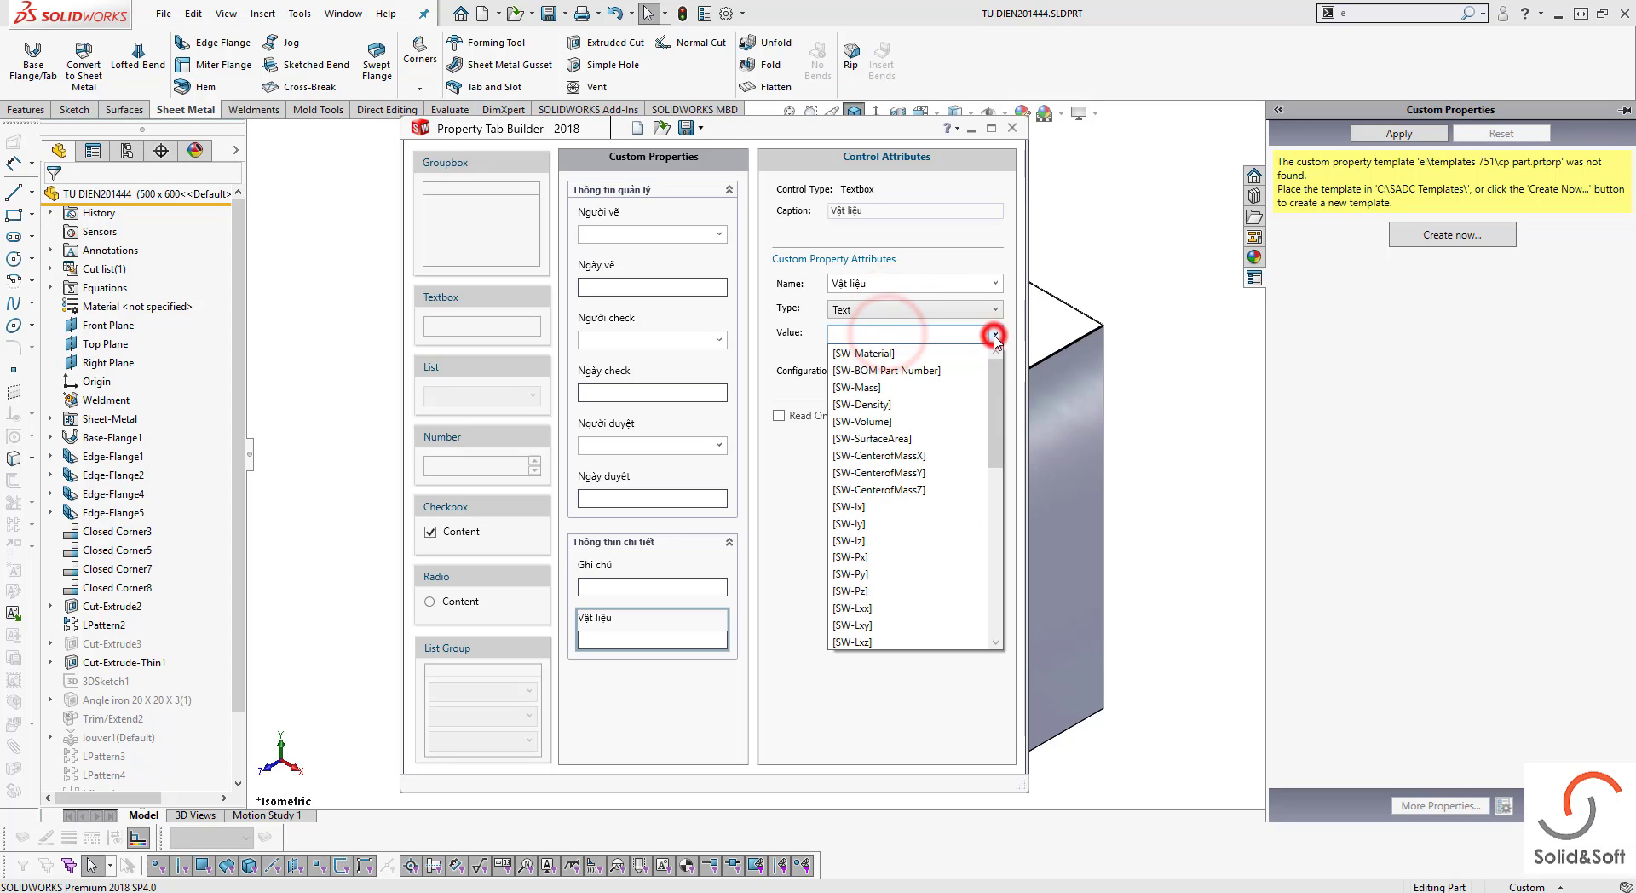
pyautogui.click(886, 353)
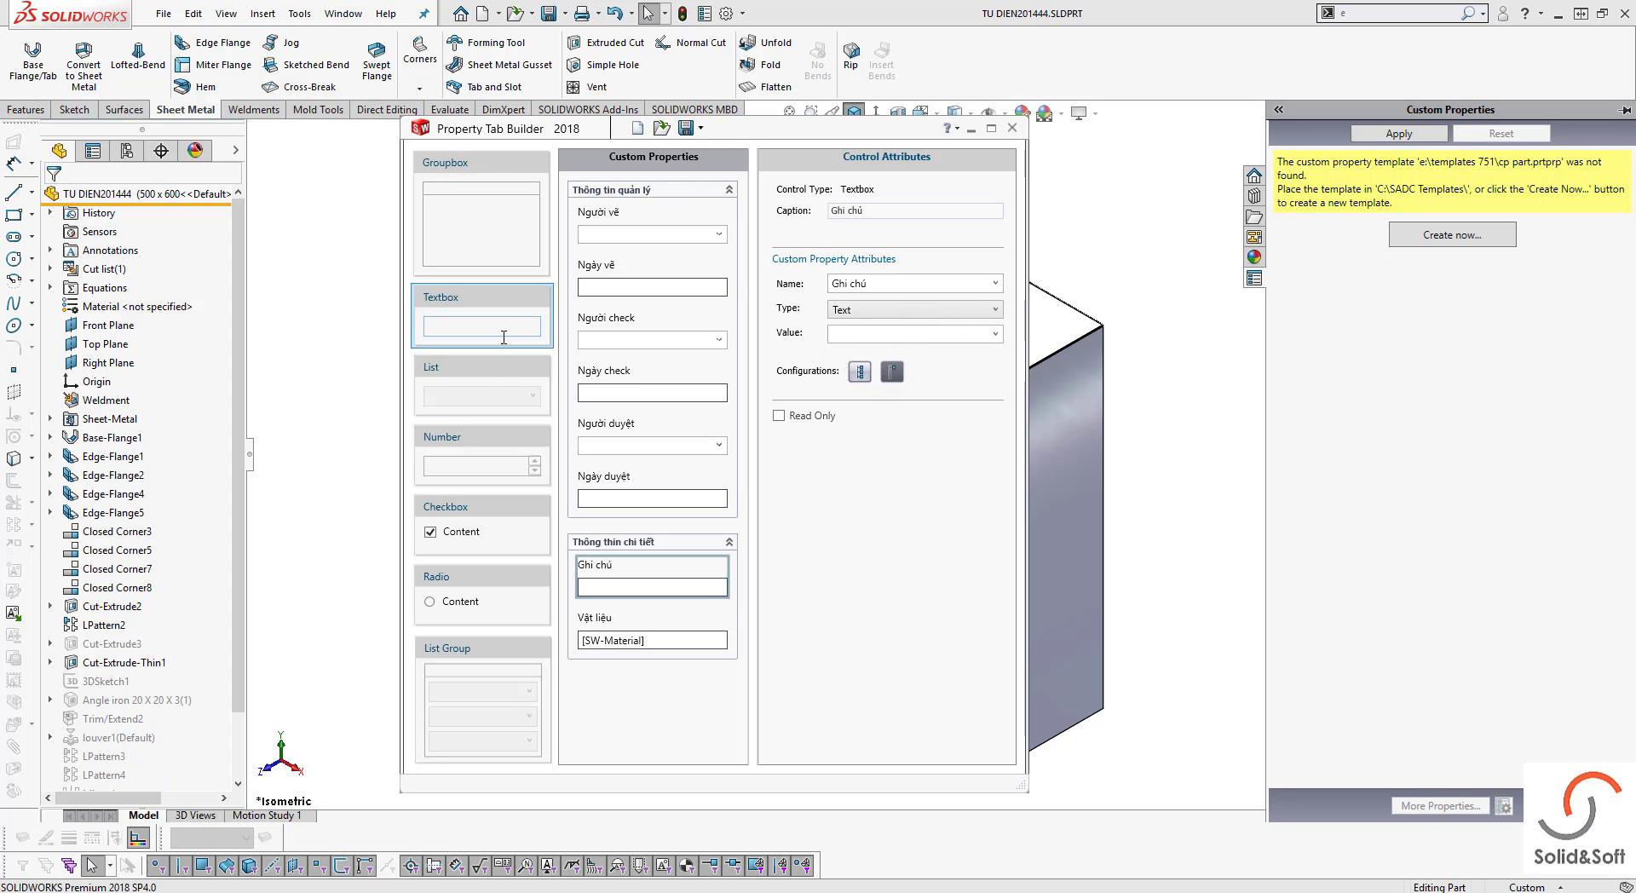
# Add a Text-type textbox below "Vật liệu", captioned and named "Khối lượng", with the value [SW-Mass]
pyautogui.click(467, 325)
pyautogui.moveTo(469, 294); pyautogui.dragTo(636, 694)
pyautogui.doubleClick(886, 209)
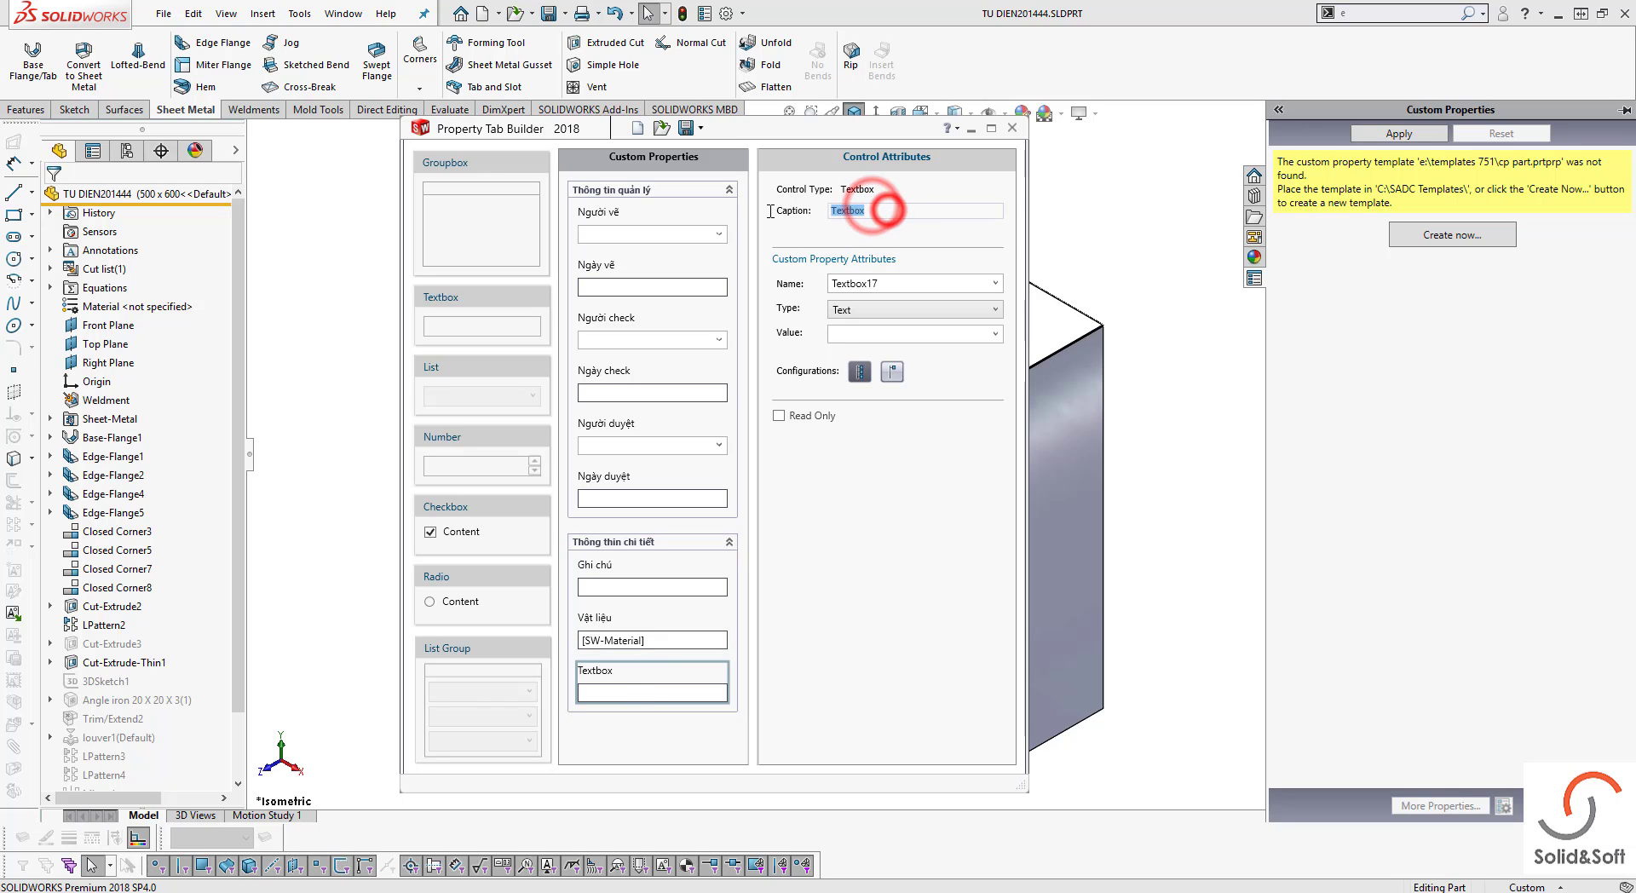
pyautogui.write('Khô')
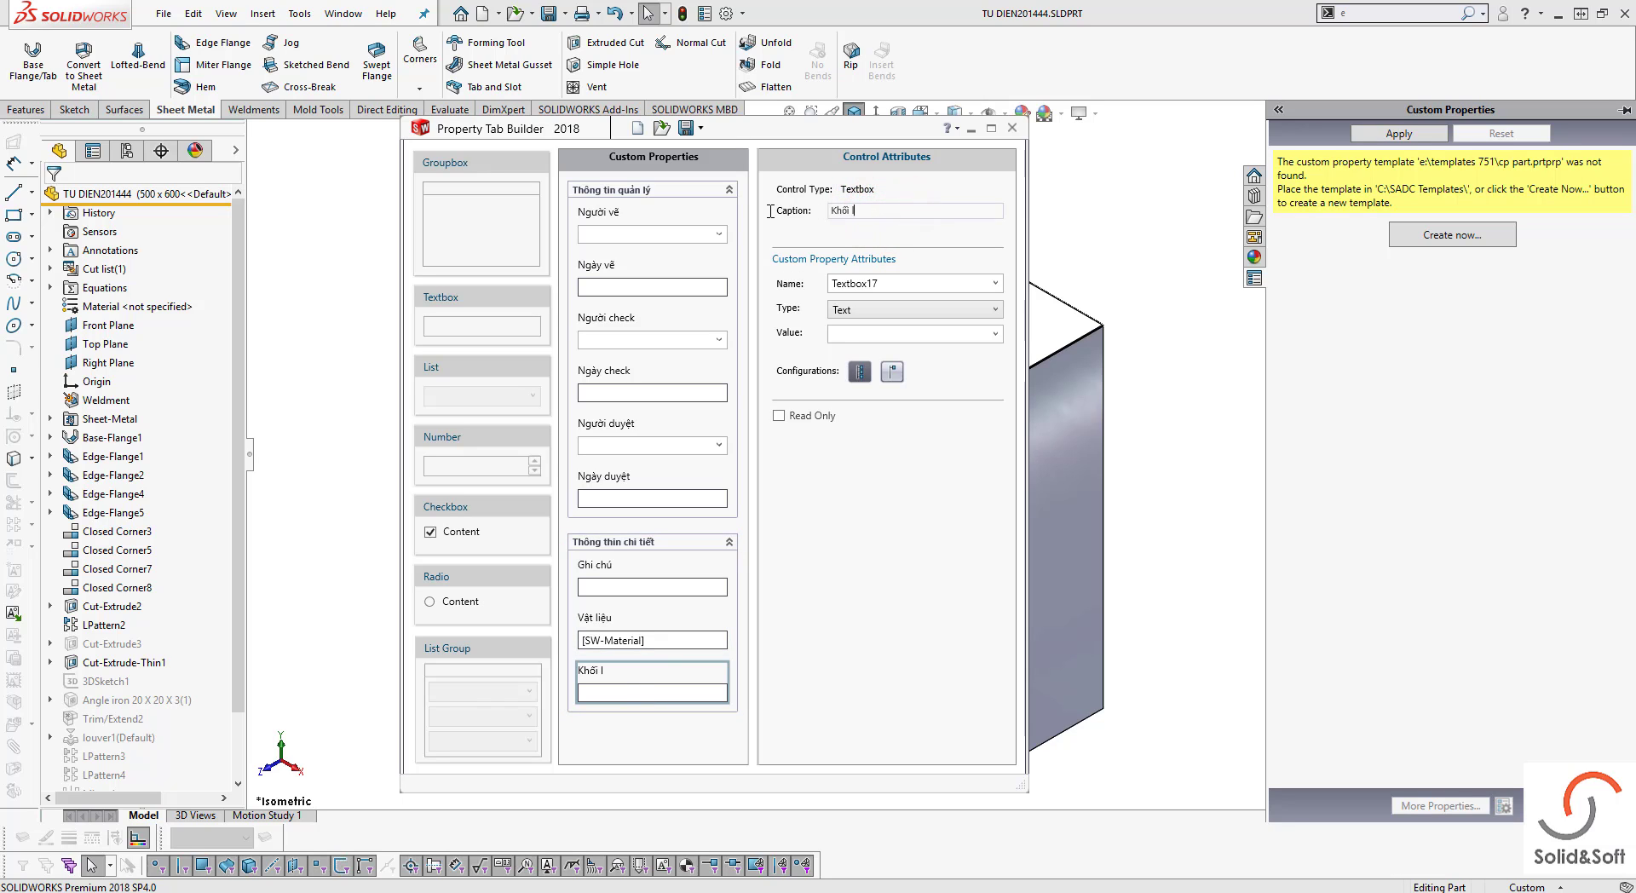
pyautogui.write('i lưow')
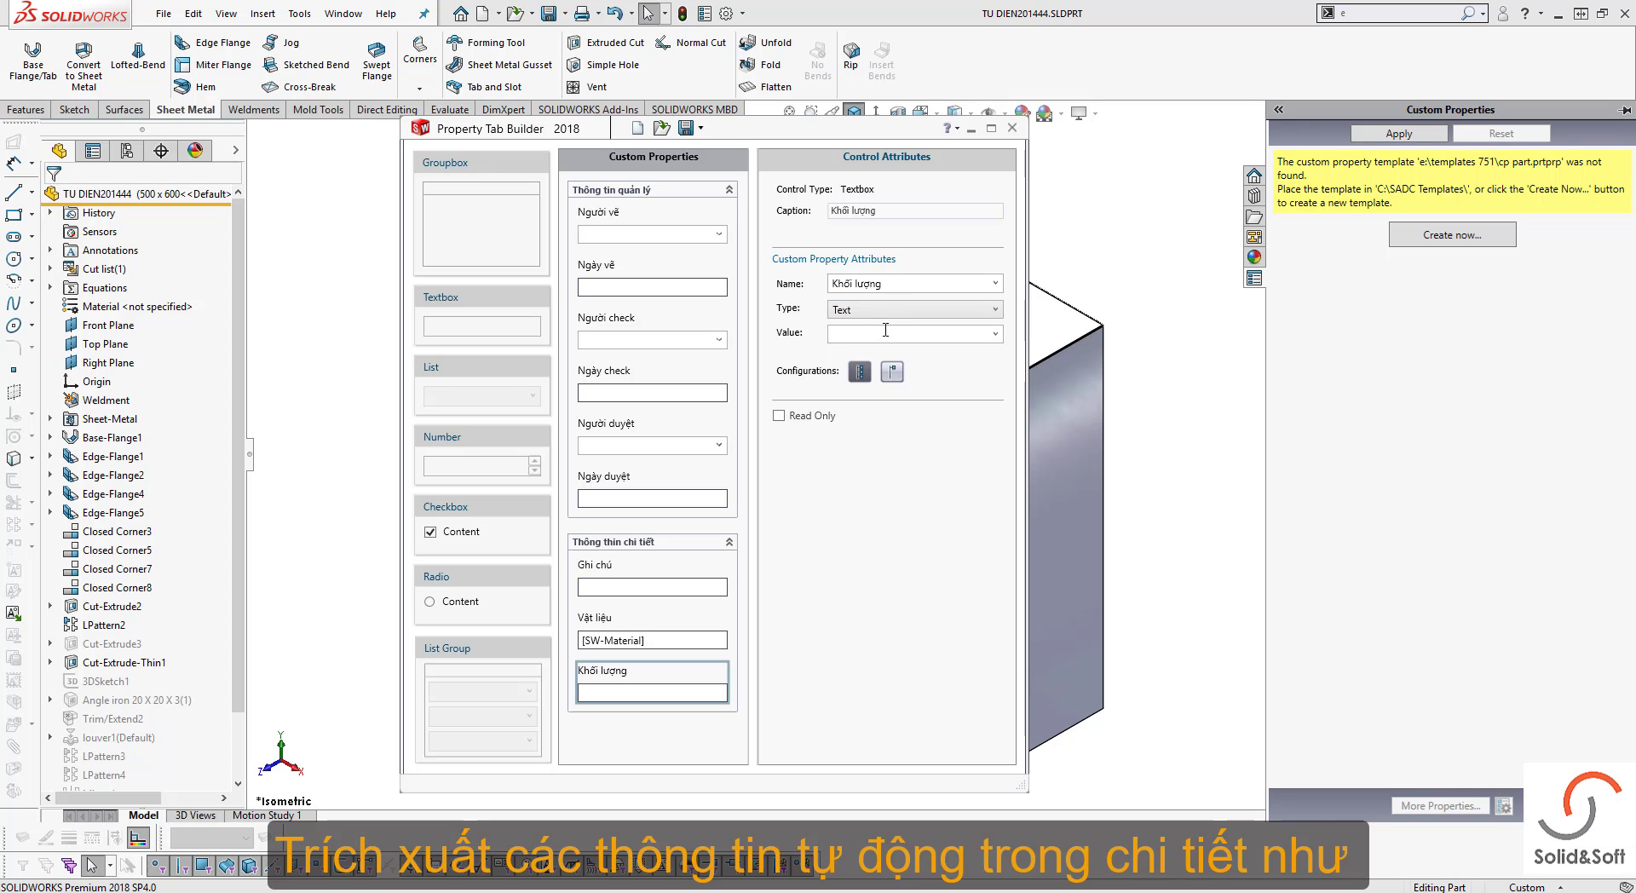
pyautogui.click(995, 309)
pyautogui.click(992, 313)
pyautogui.click(994, 333)
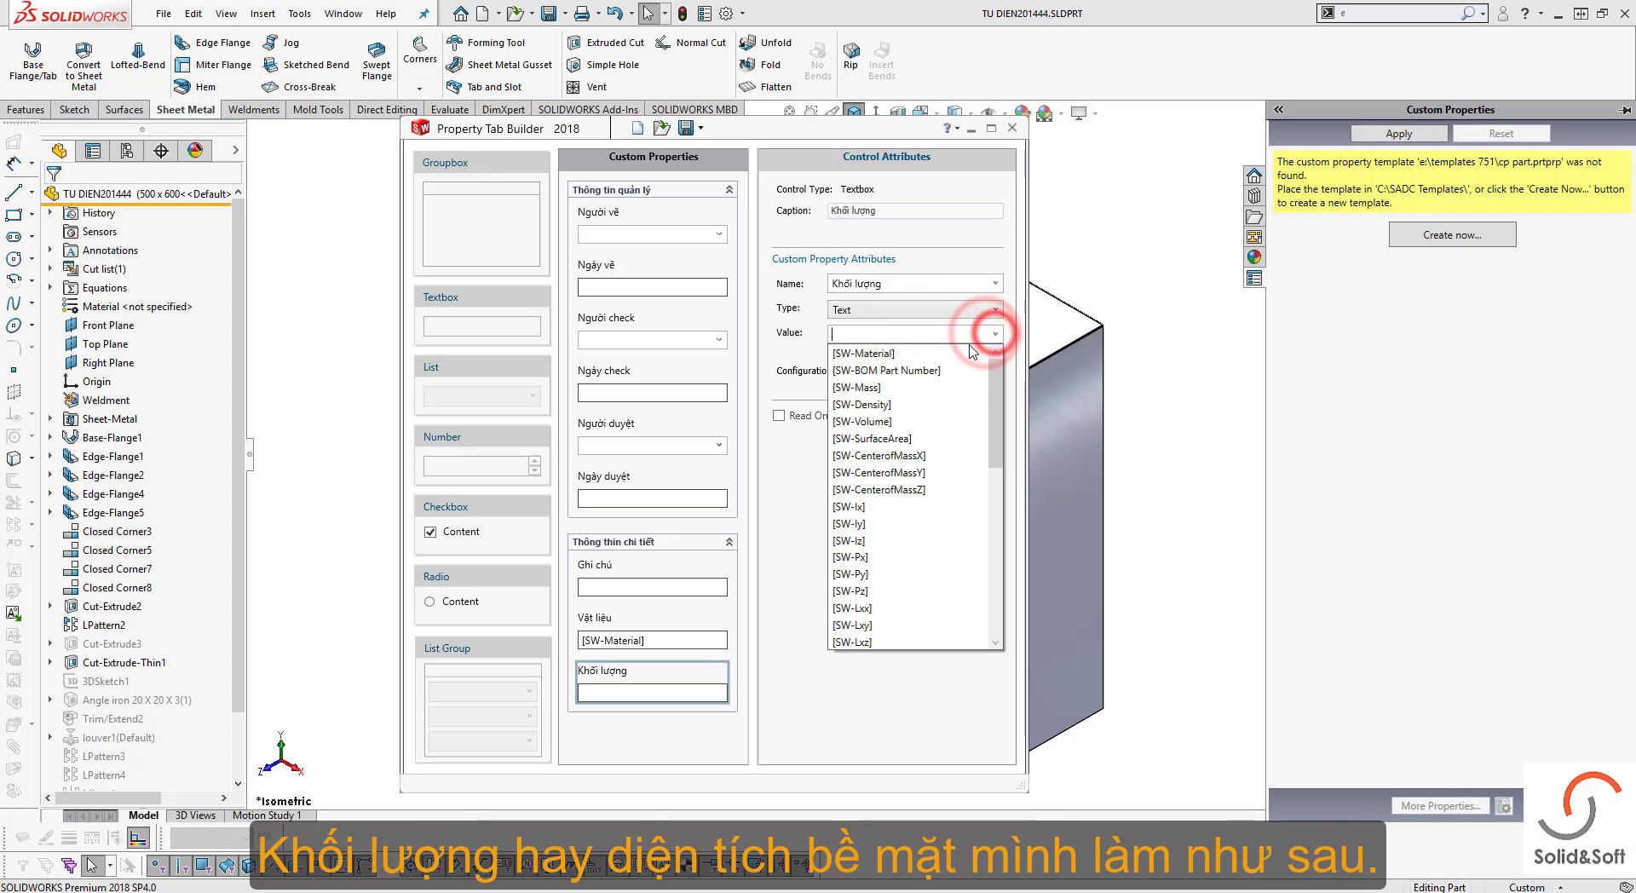
pyautogui.click(941, 388)
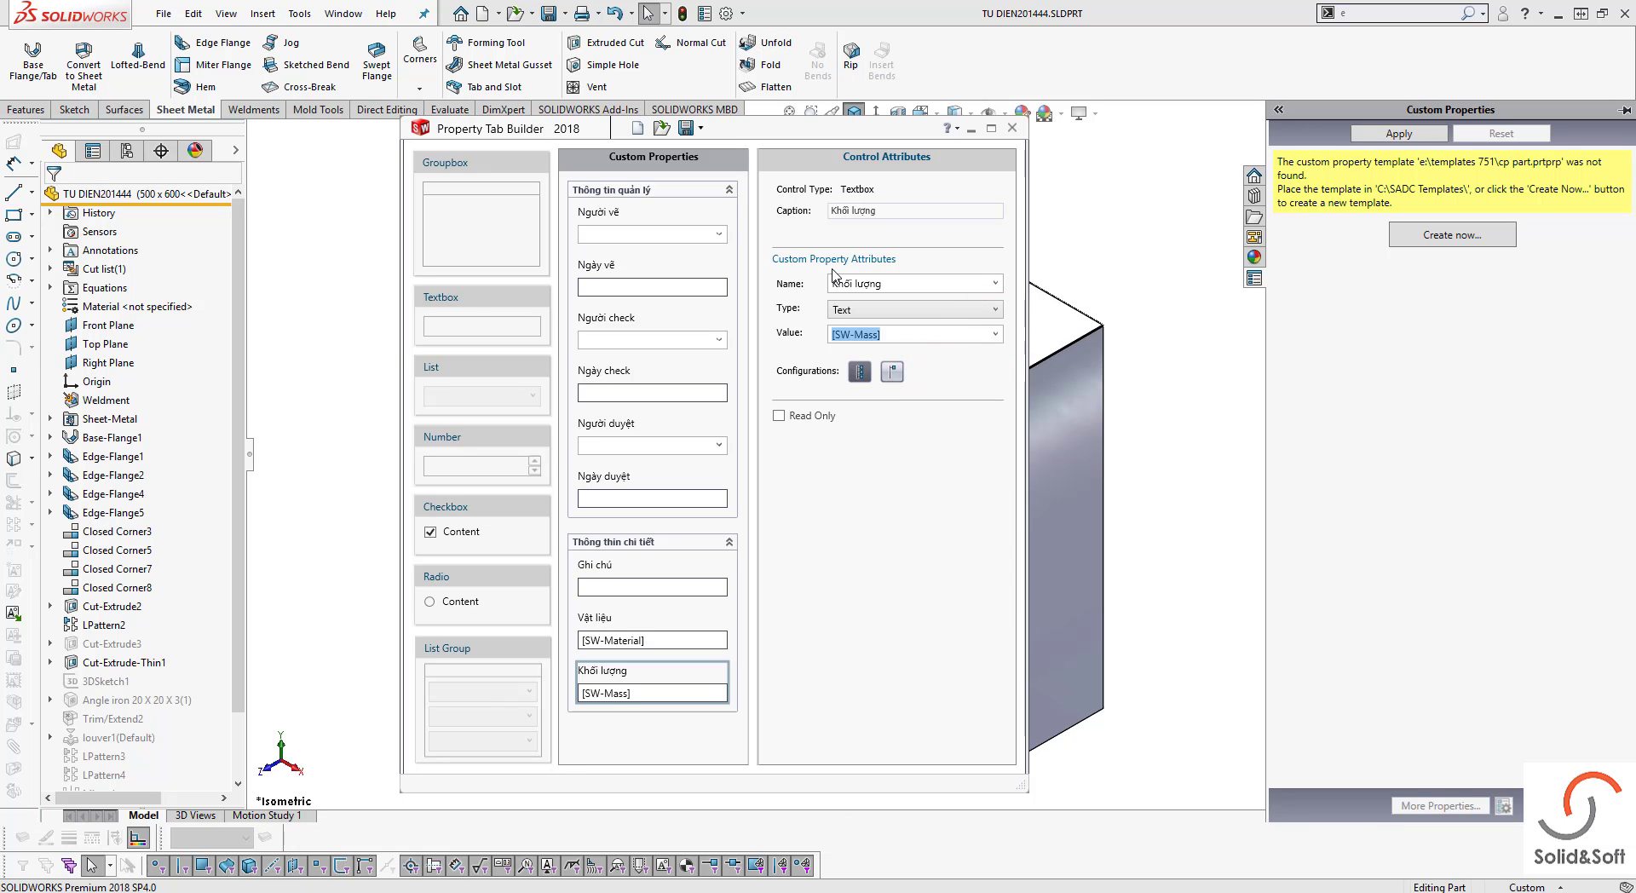
# Add a Text-type textbox below "Khối lượng", captioned and named "Diện tích bề mặt", with value [SW-SurfaceArea], and switch its Configurations option
pyautogui.click(468, 298)
pyautogui.moveTo(468, 303); pyautogui.dragTo(624, 741)
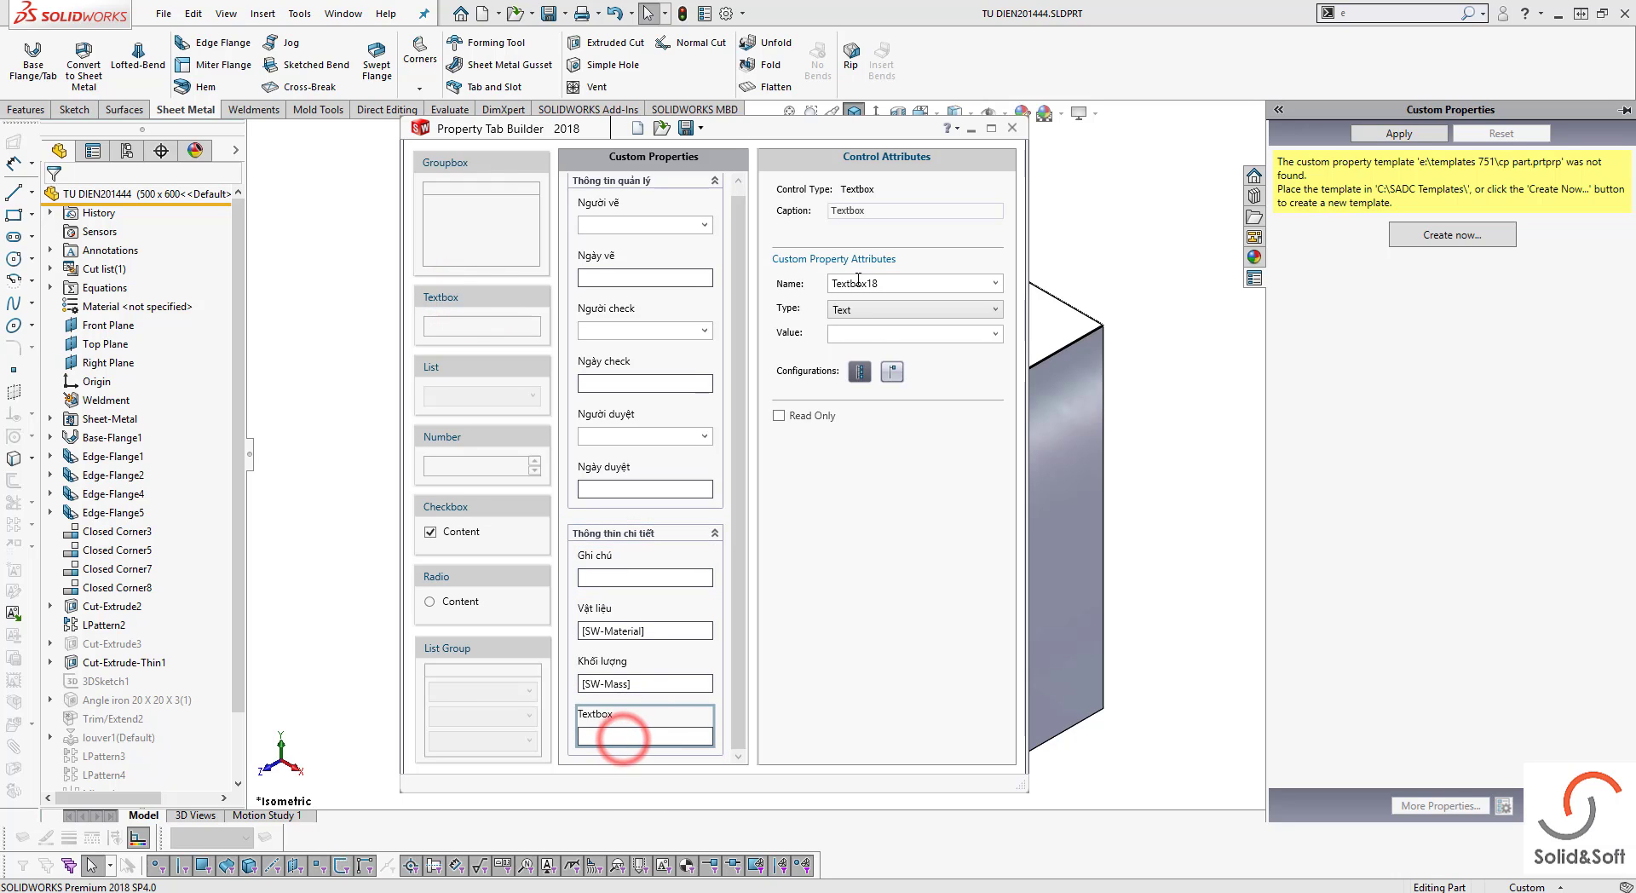
pyautogui.doubleClick(871, 211)
pyautogui.press('BackSpace')
pyautogui.write('Die')
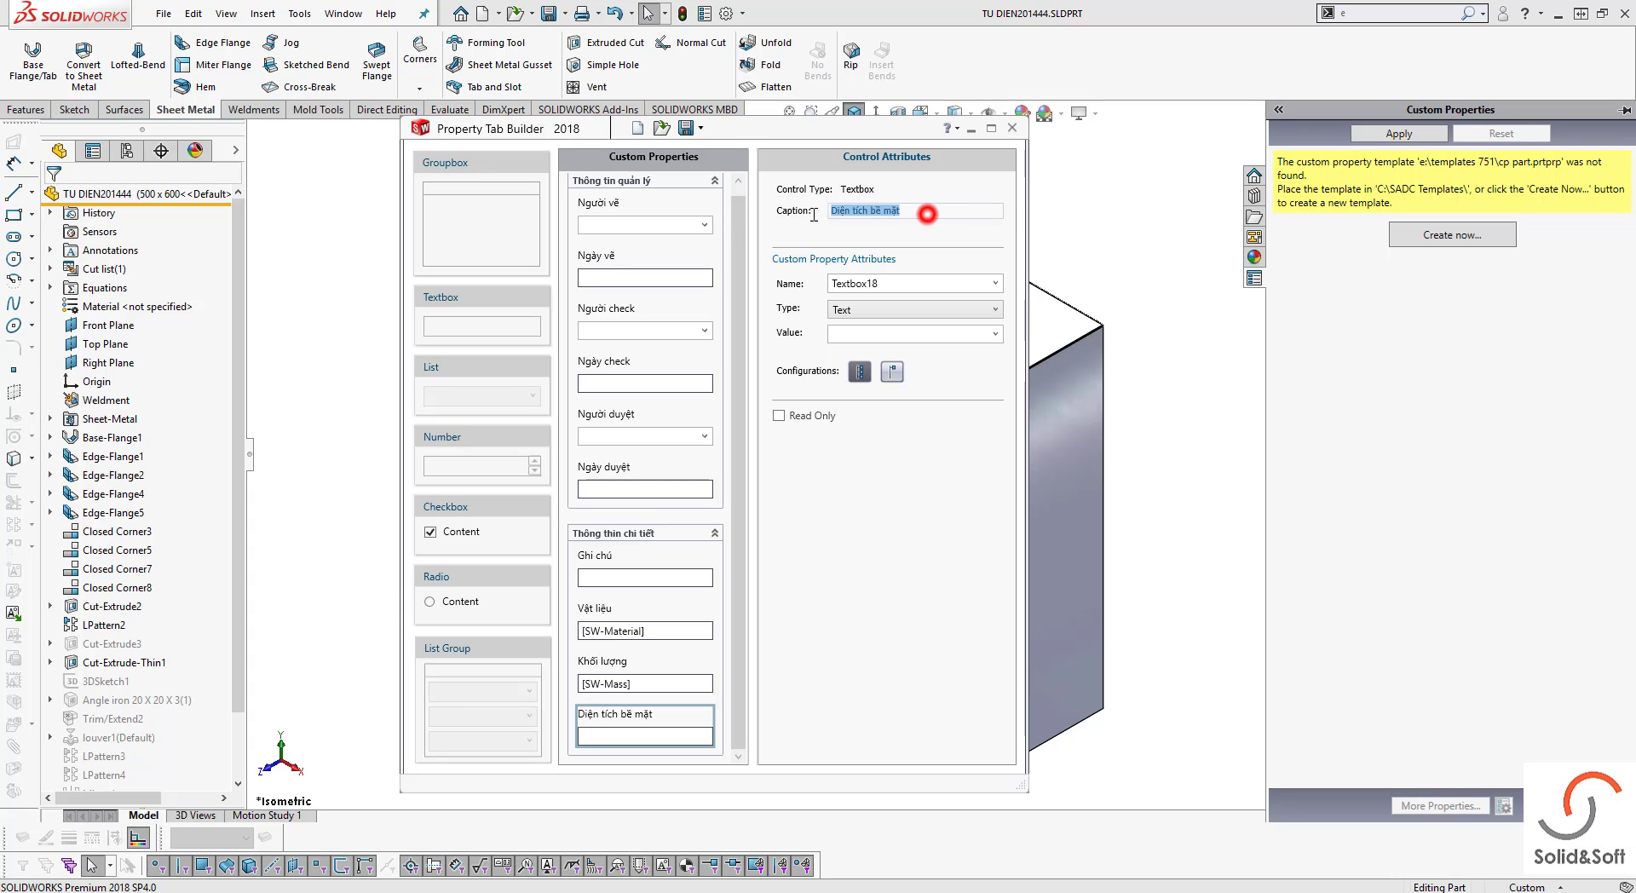
pyautogui.doubleClick(896, 283)
pyautogui.hotkey('ctrl', 'v')
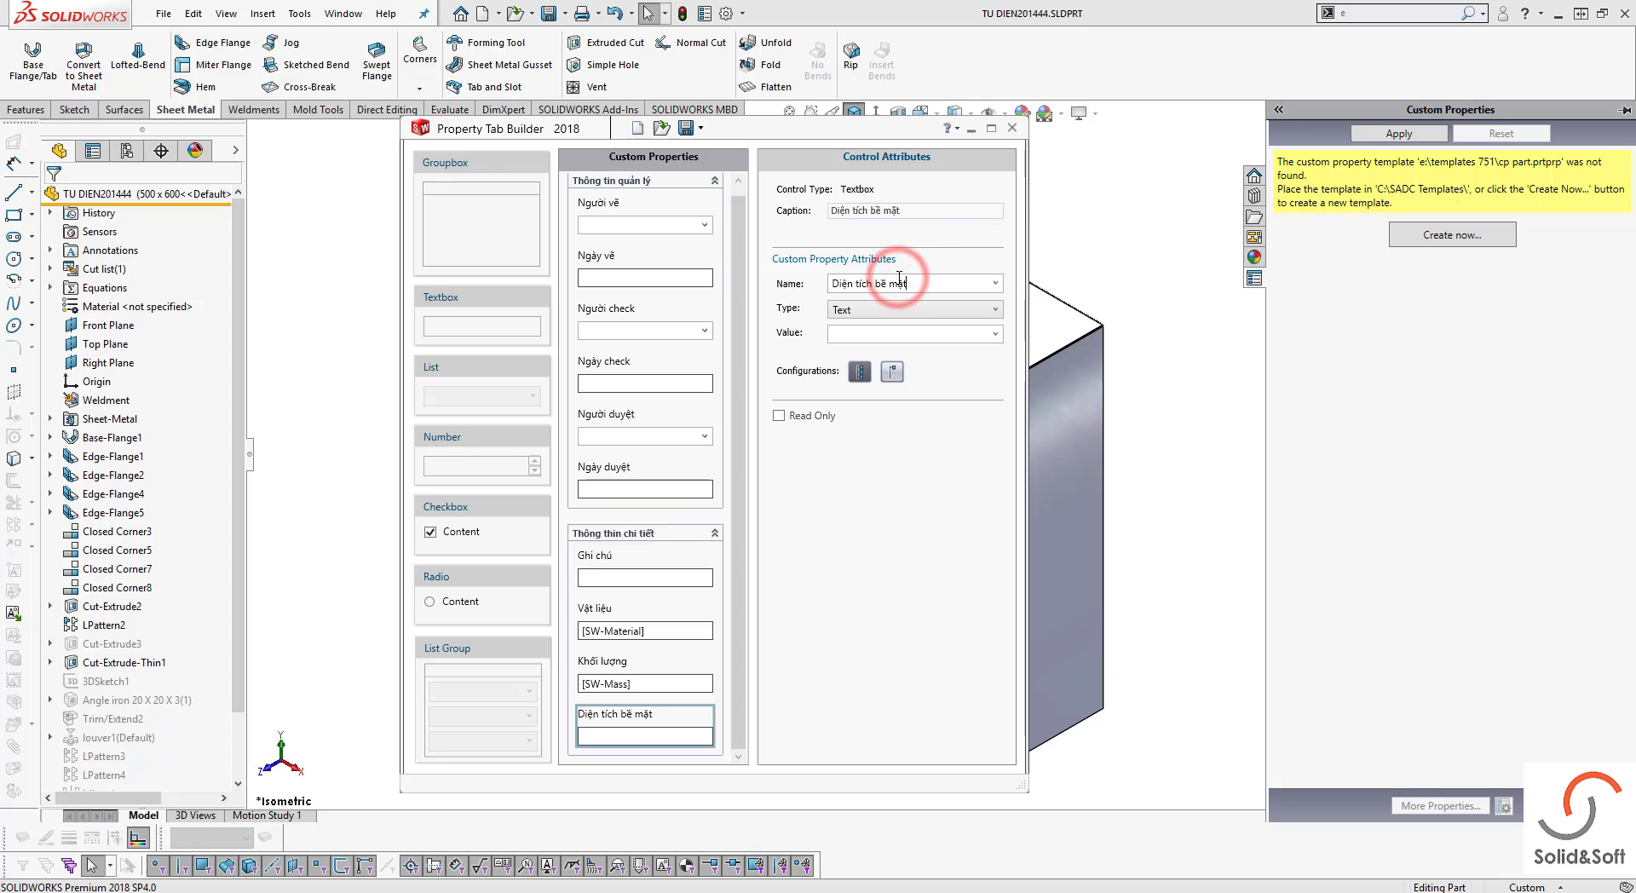
pyautogui.click(980, 334)
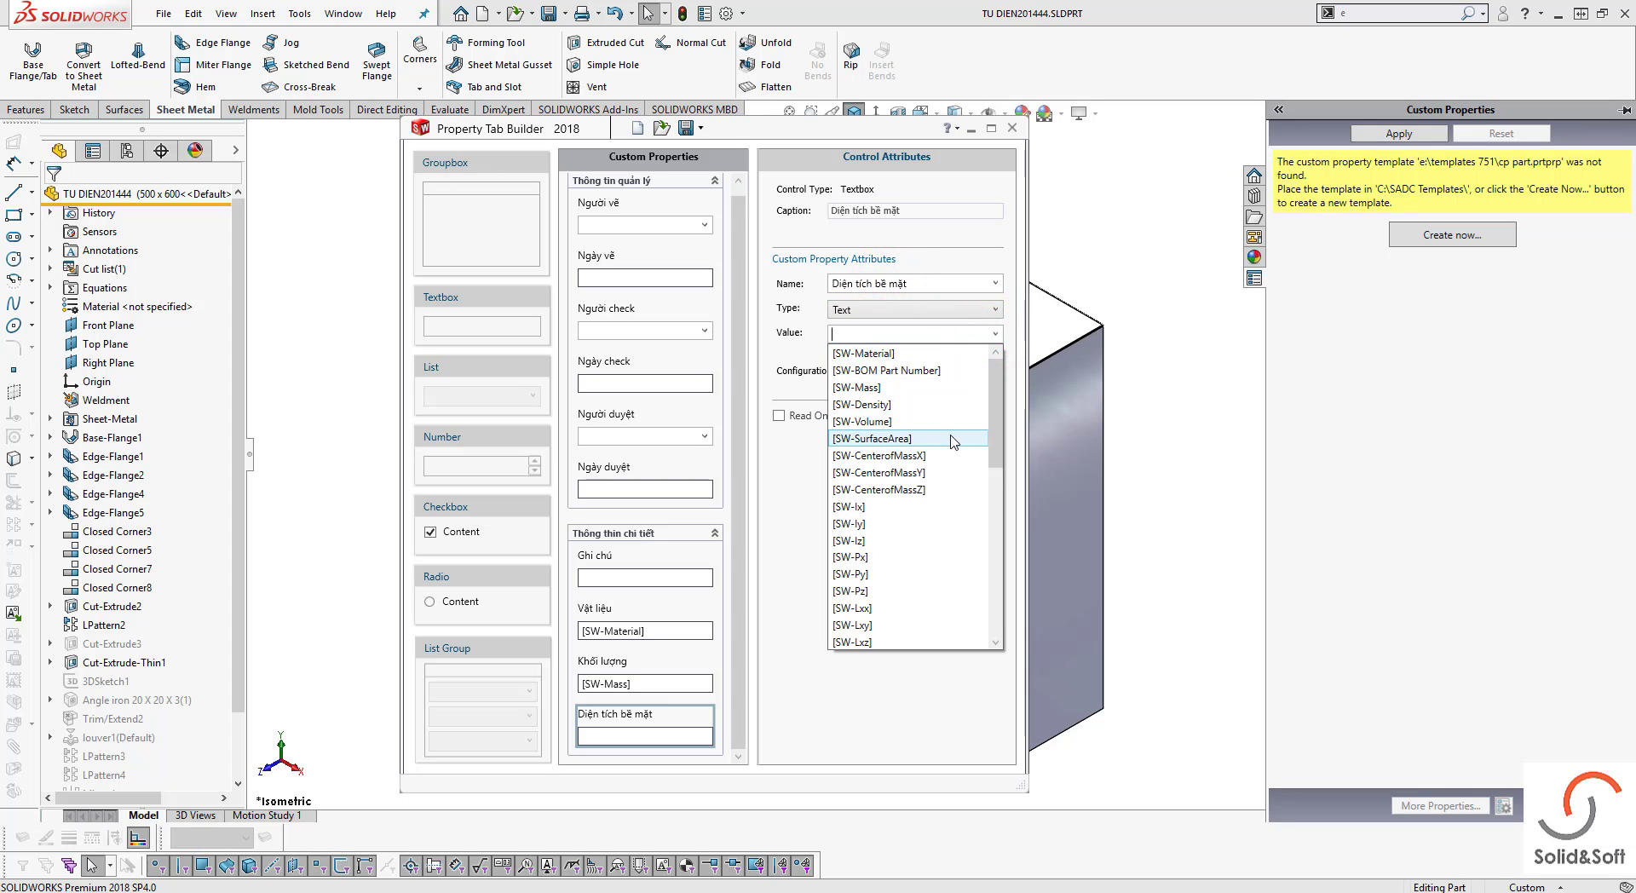
pyautogui.click(908, 438)
pyautogui.click(862, 372)
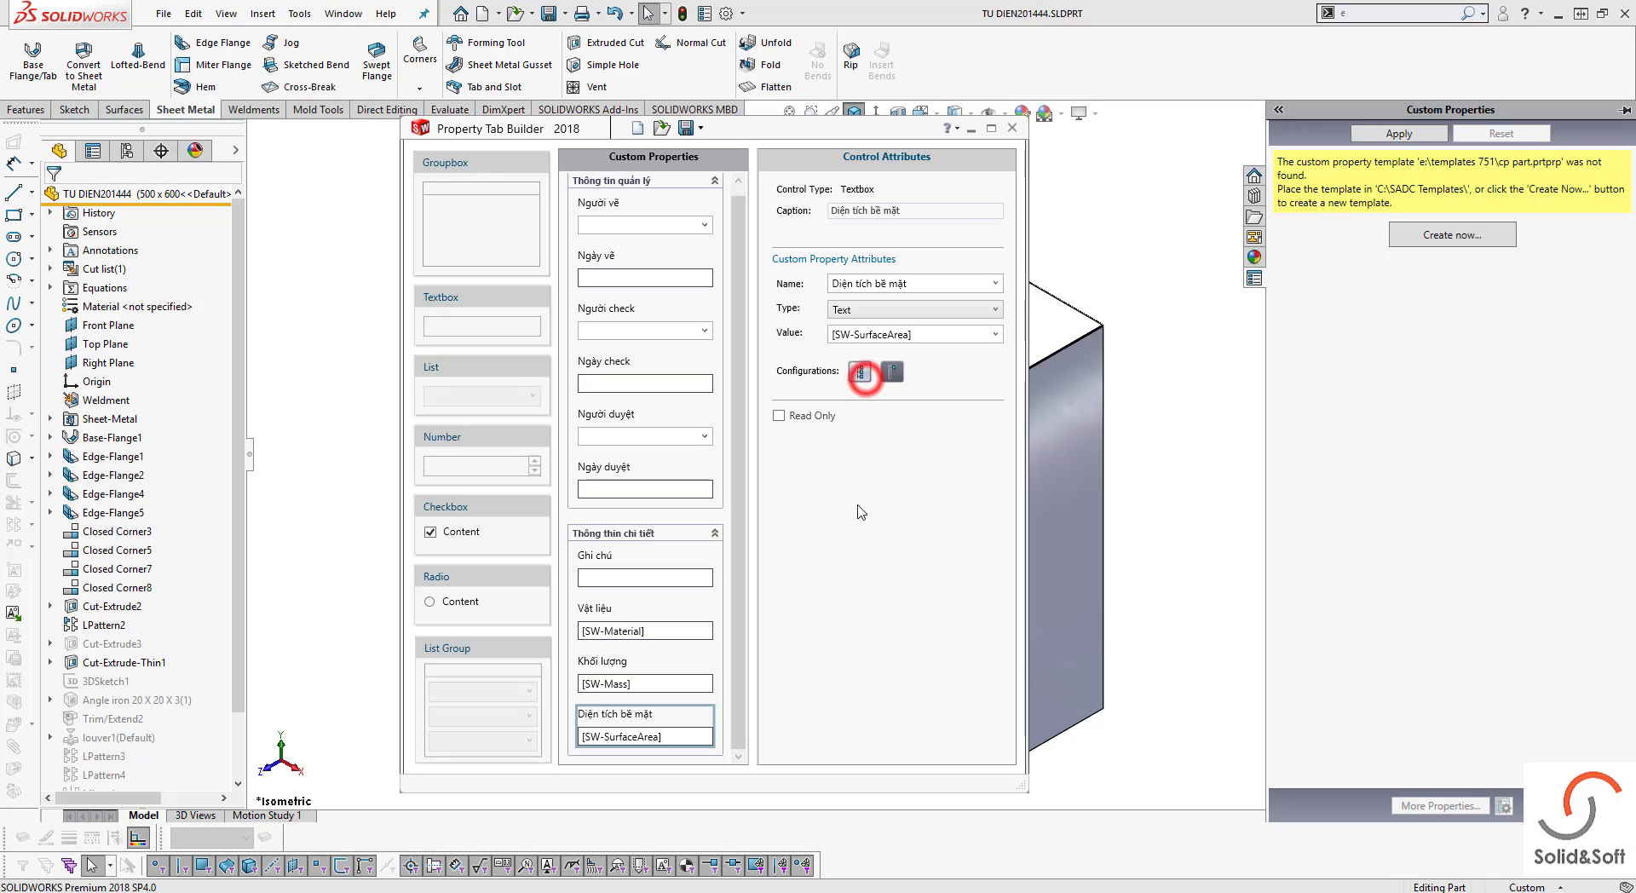
pyautogui.click(745, 621)
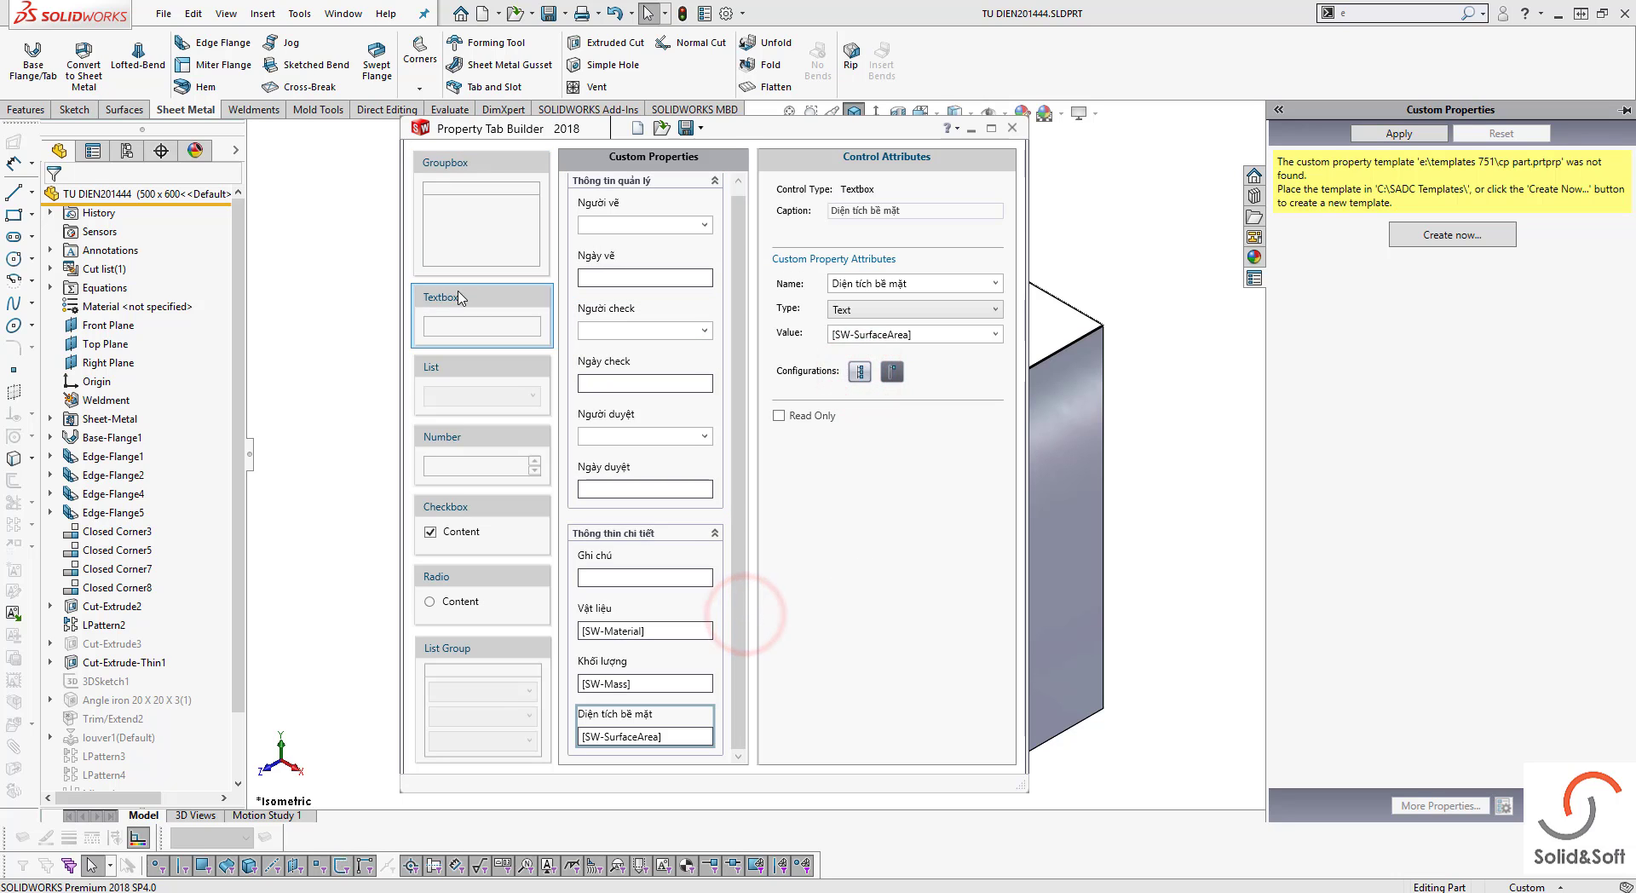
# Add a Text-type textbox below "Diện tích bề mặt", captioned and named "Tên dự án - số bản vẽ", and switch its Configurations option
pyautogui.moveTo(470, 309); pyautogui.dragTo(634, 724)
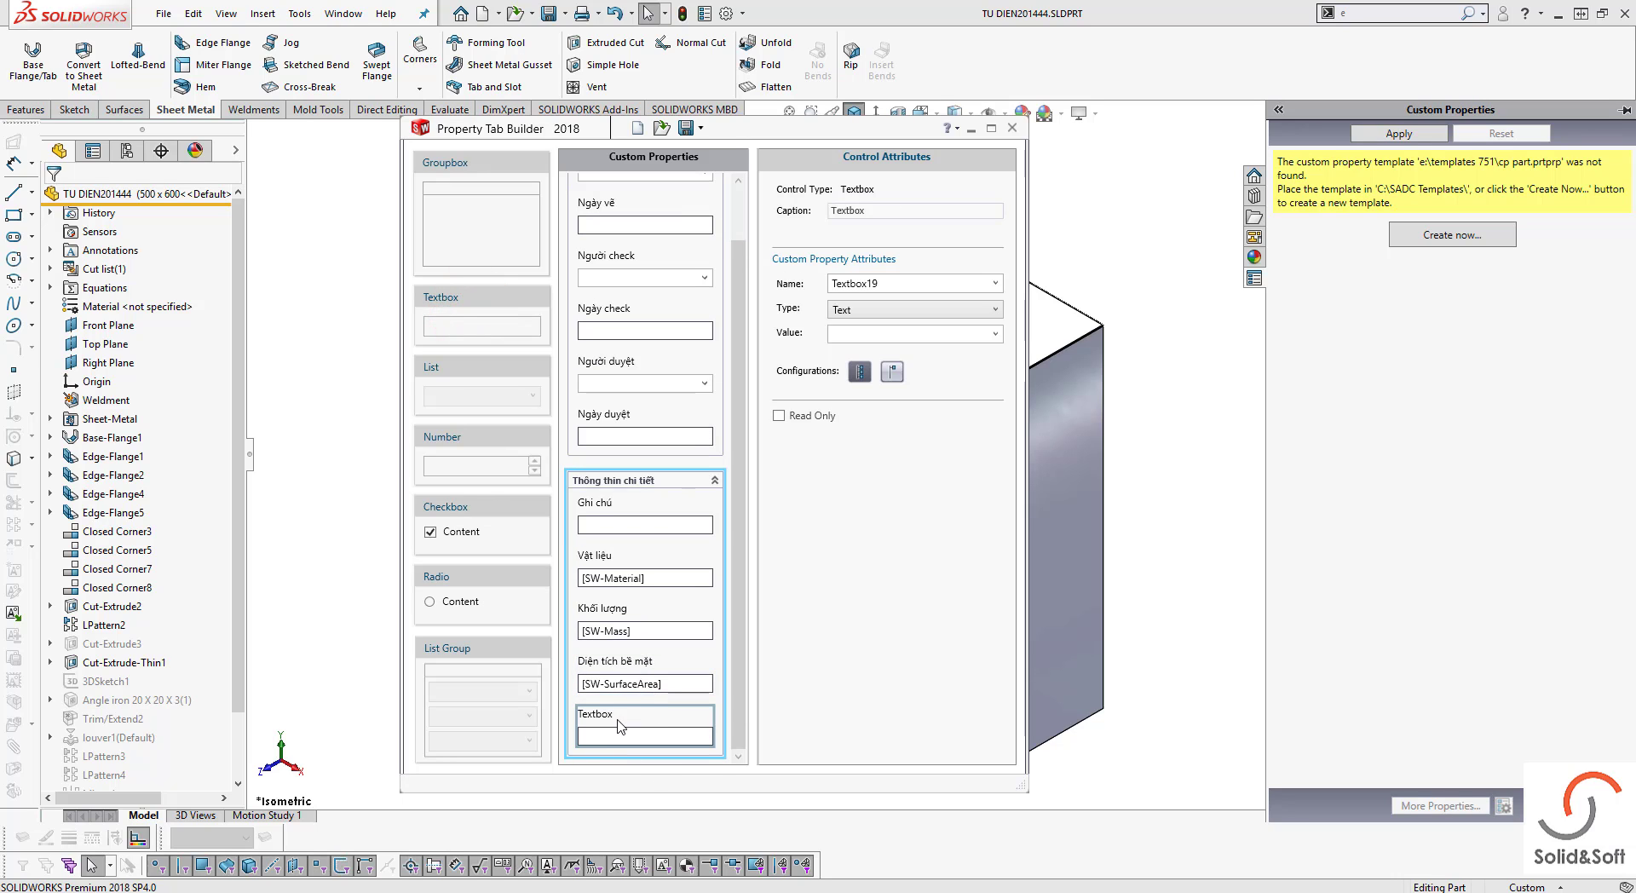
pyautogui.click(618, 722)
pyautogui.doubleClick(890, 212)
pyautogui.write('Tên')
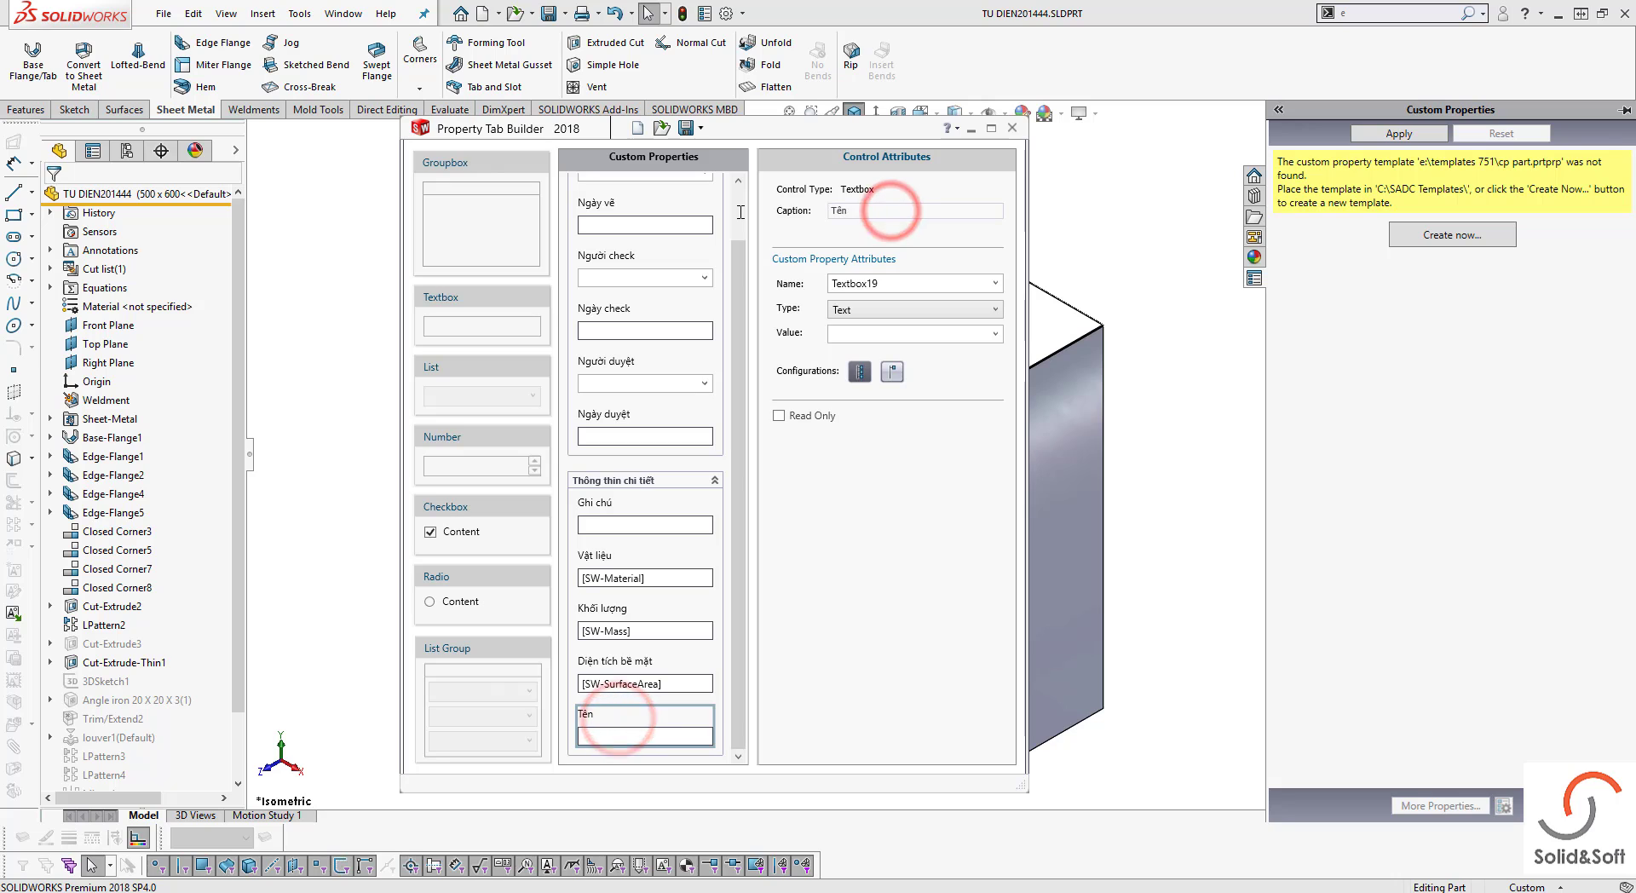
pyautogui.write(' dự a')
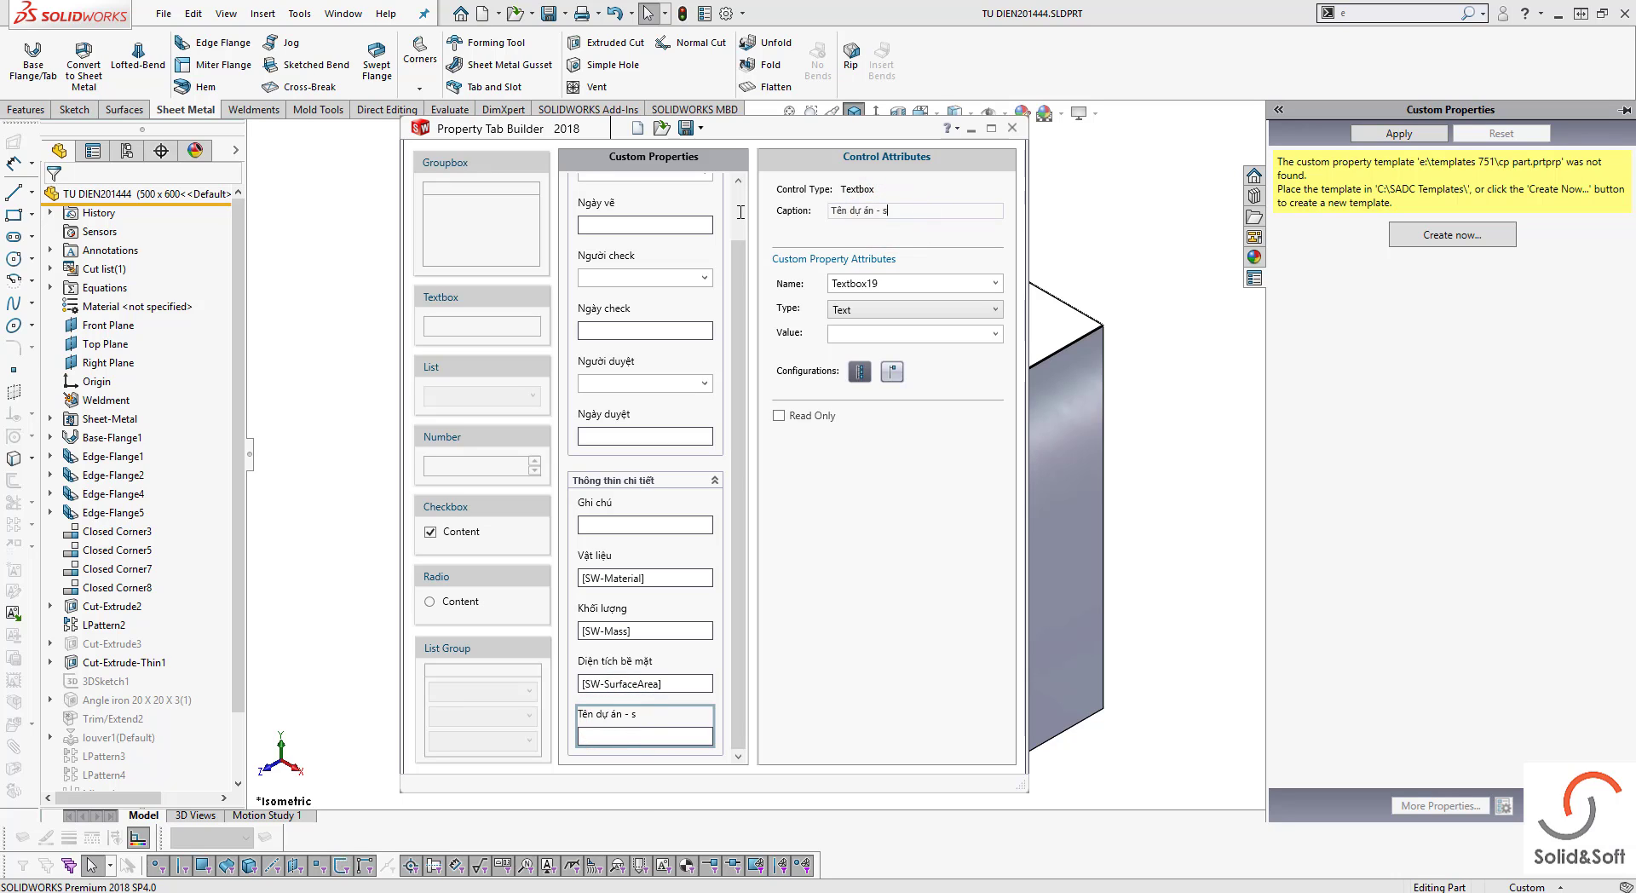
pyautogui.doubleClick(879, 284)
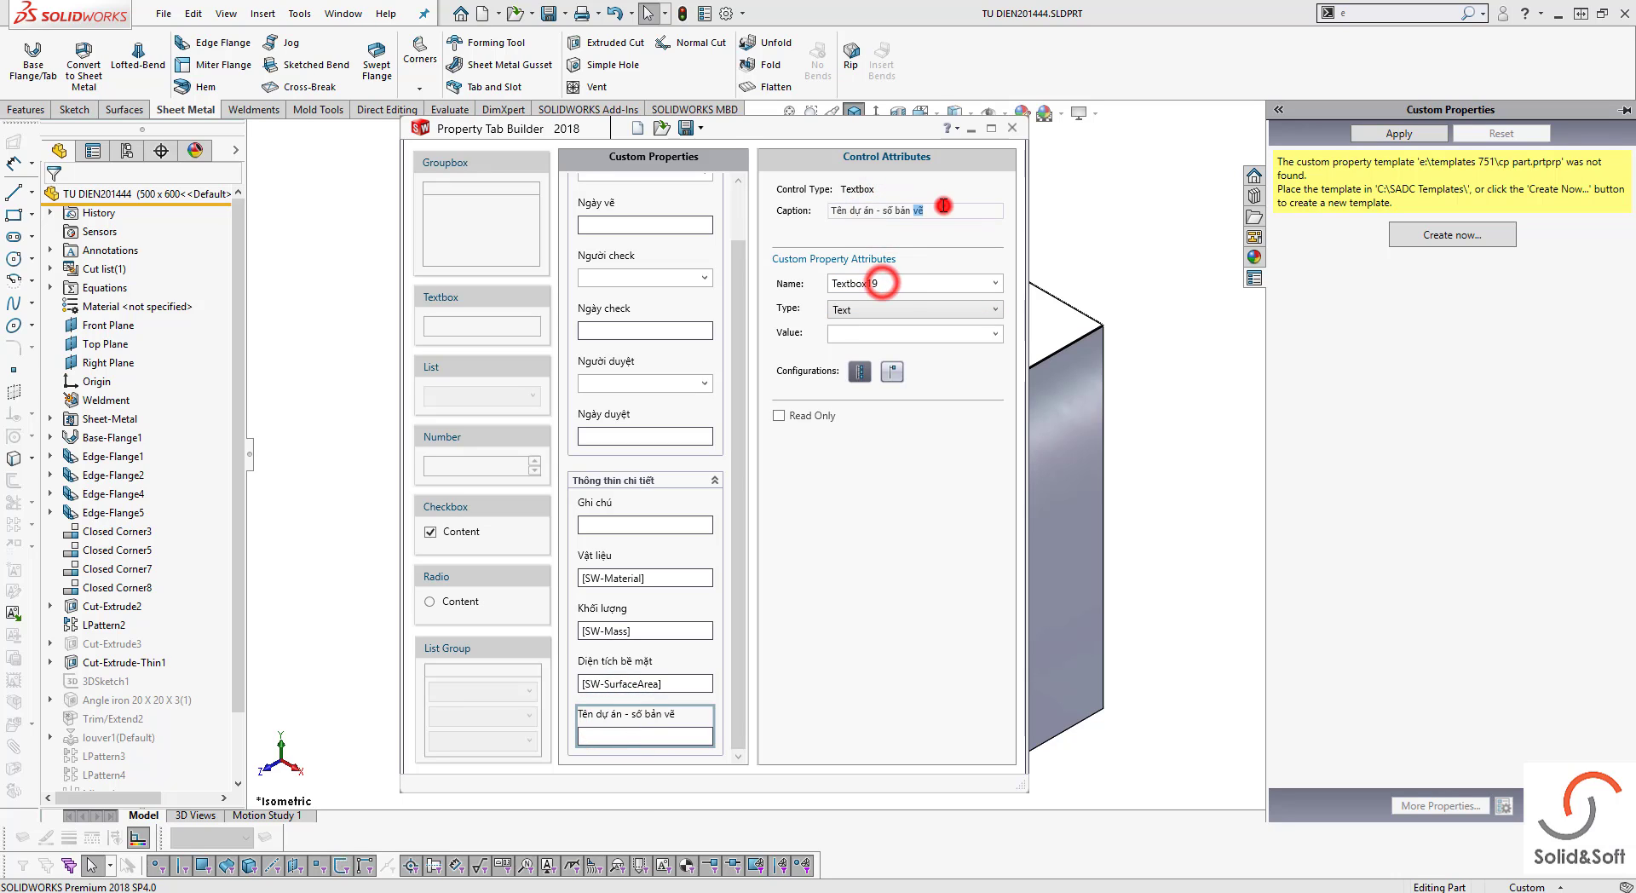
pyautogui.hotkey('ctrl', 'v')
pyautogui.click(878, 334)
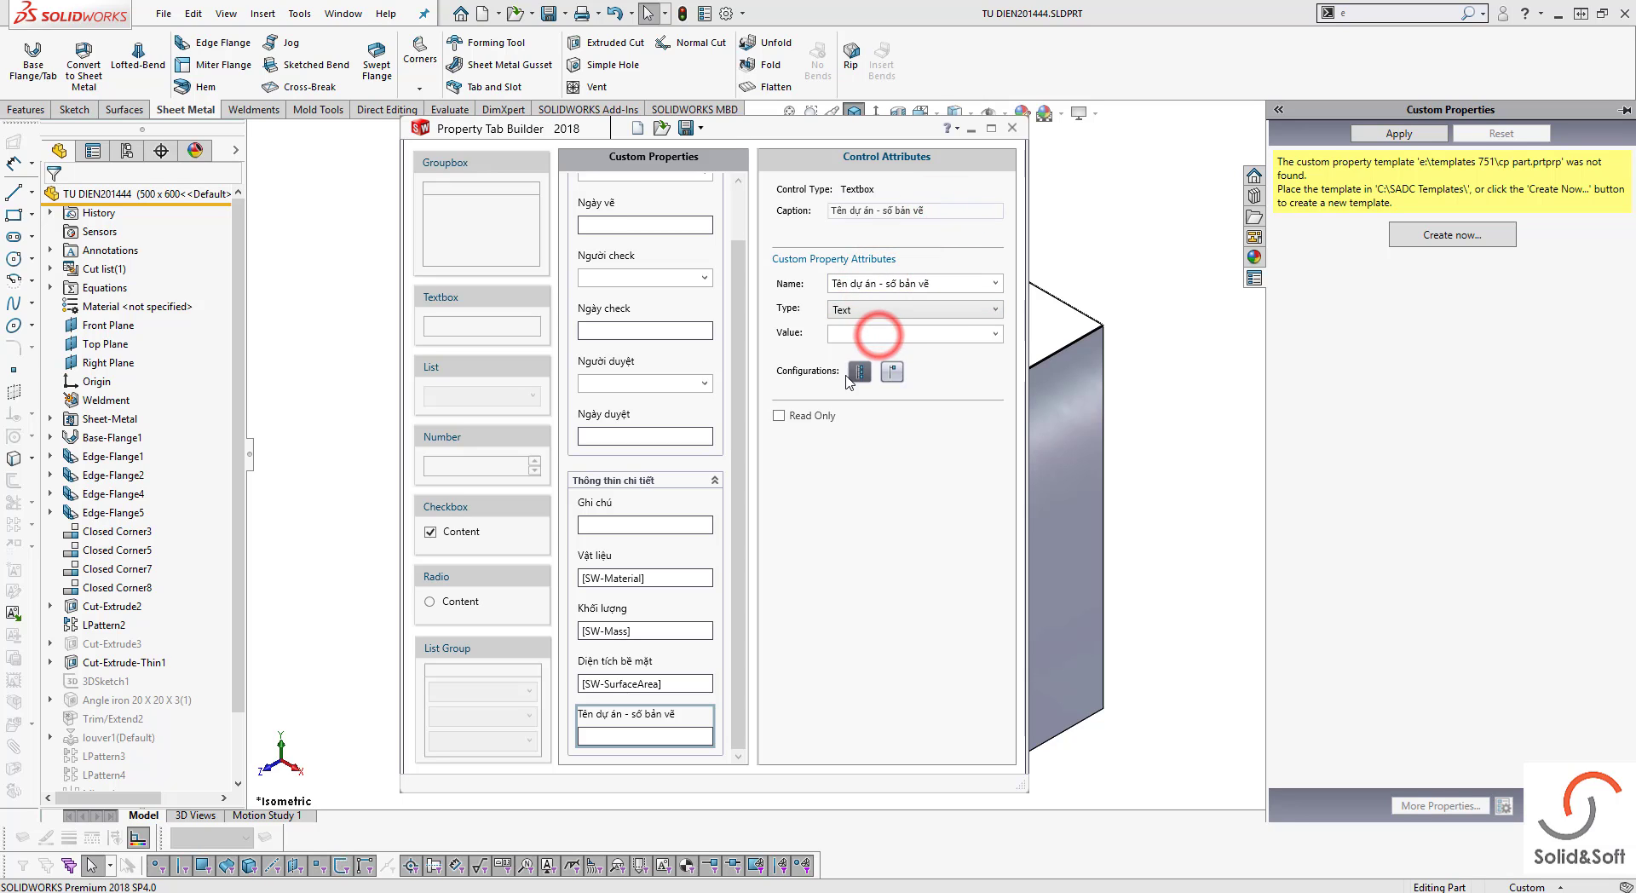
pyautogui.click(859, 372)
# Save the property template as "template cho san xuat.prtprp" in the default english folder and close the Property Tab Builder
pyautogui.moveTo(737, 457); pyautogui.dragTo(737, 405)
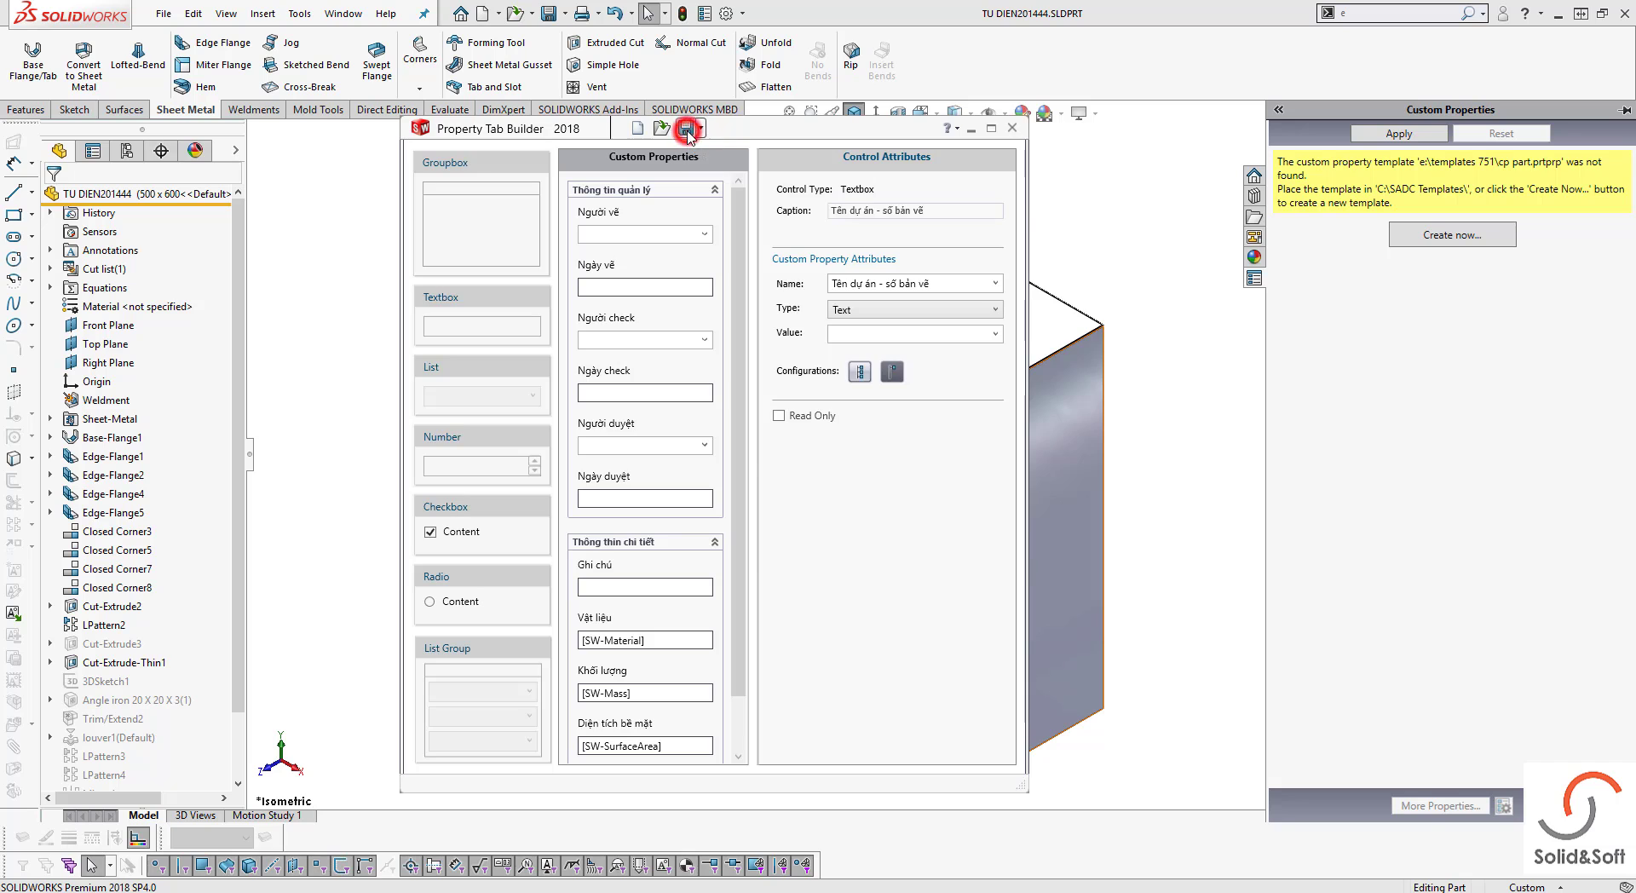
pyautogui.click(687, 130)
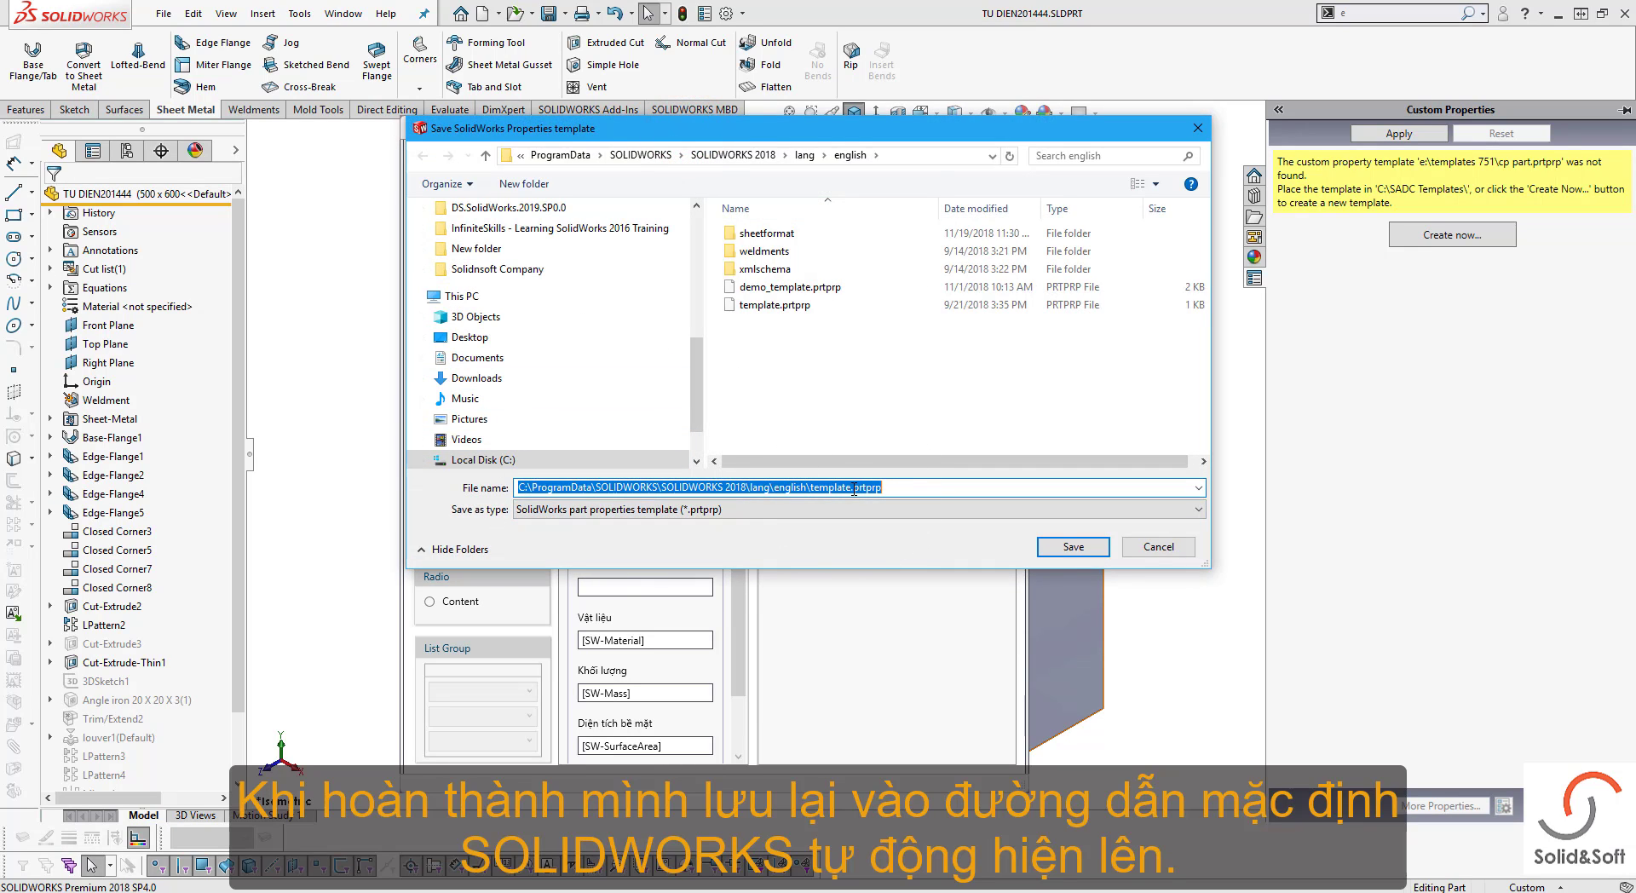
pyautogui.click(908, 485)
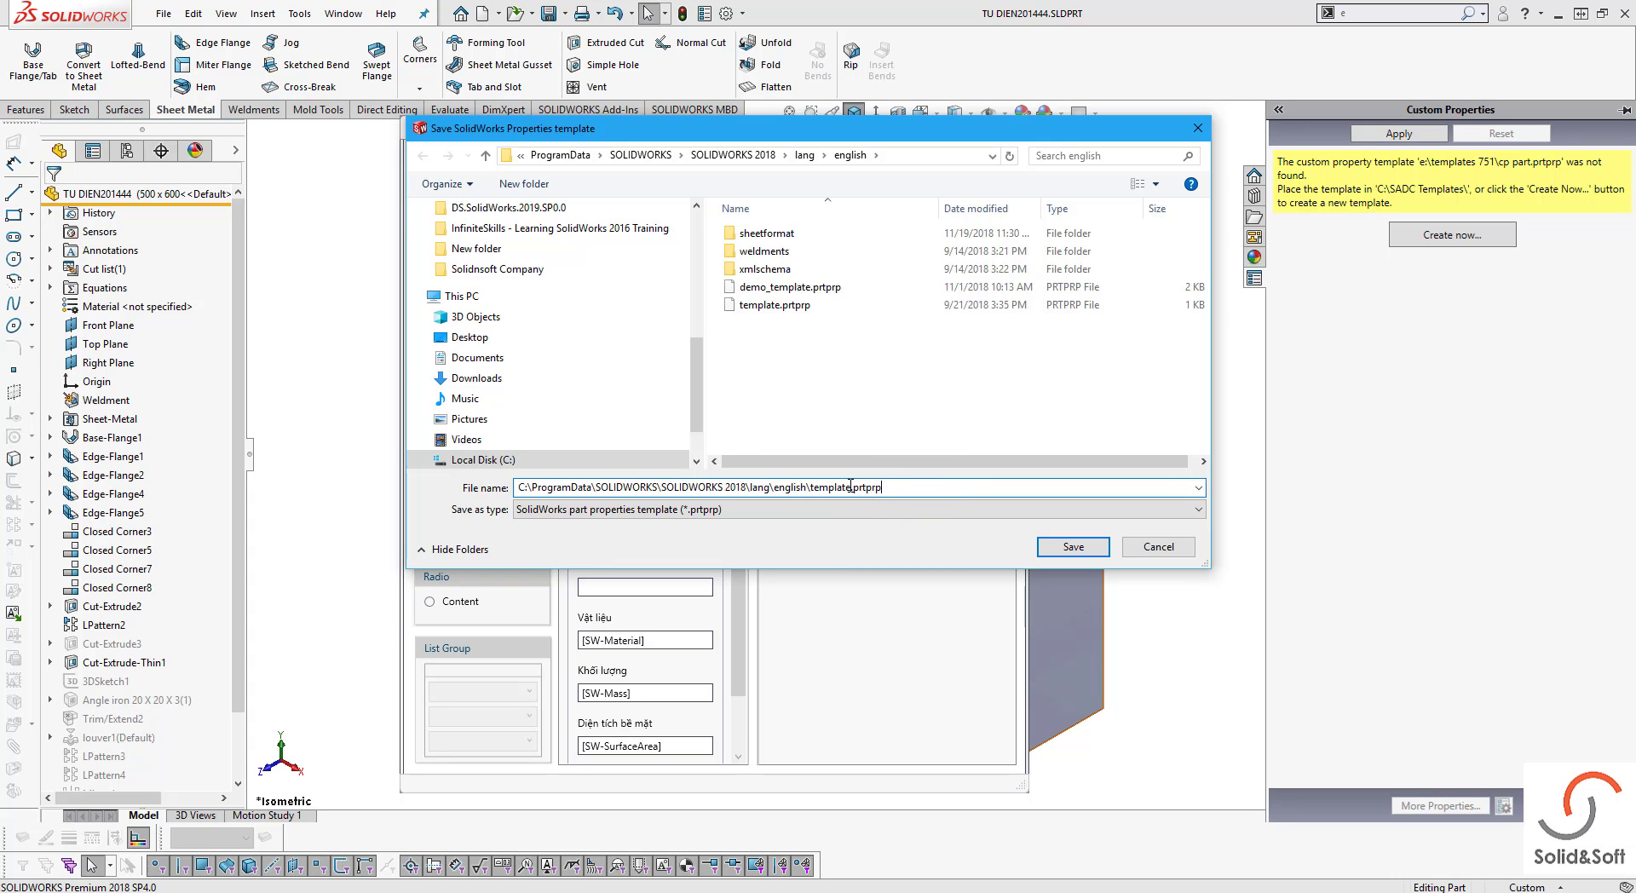
pyautogui.doubleClick(850, 486)
pyautogui.moveTo(811, 487); pyautogui.dragTo(505, 464)
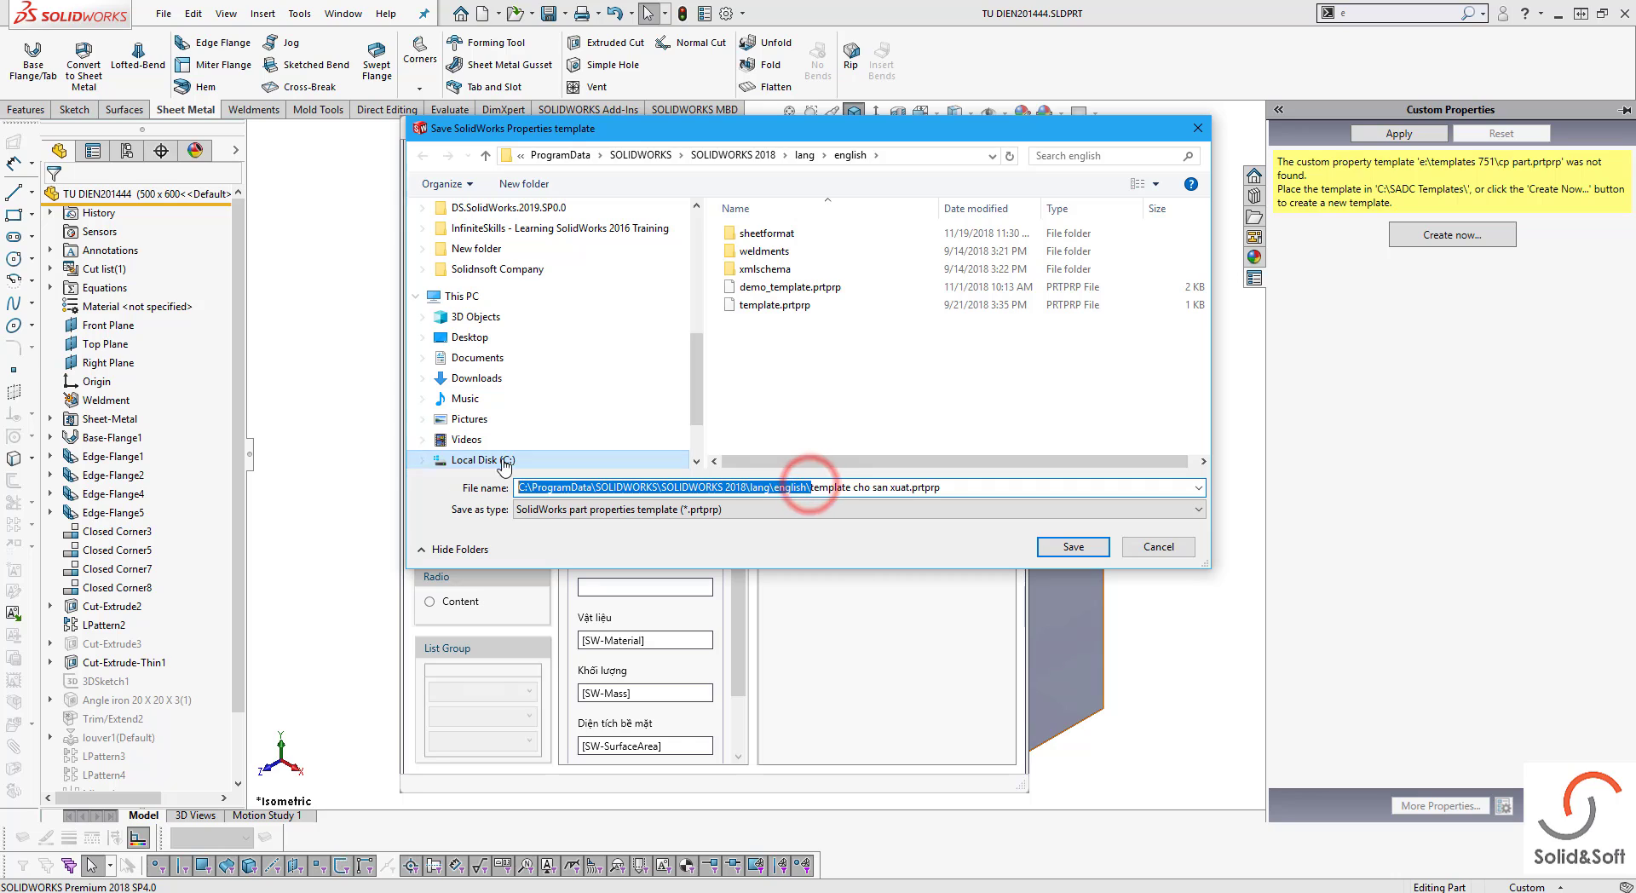
pyautogui.press('BackSpace')
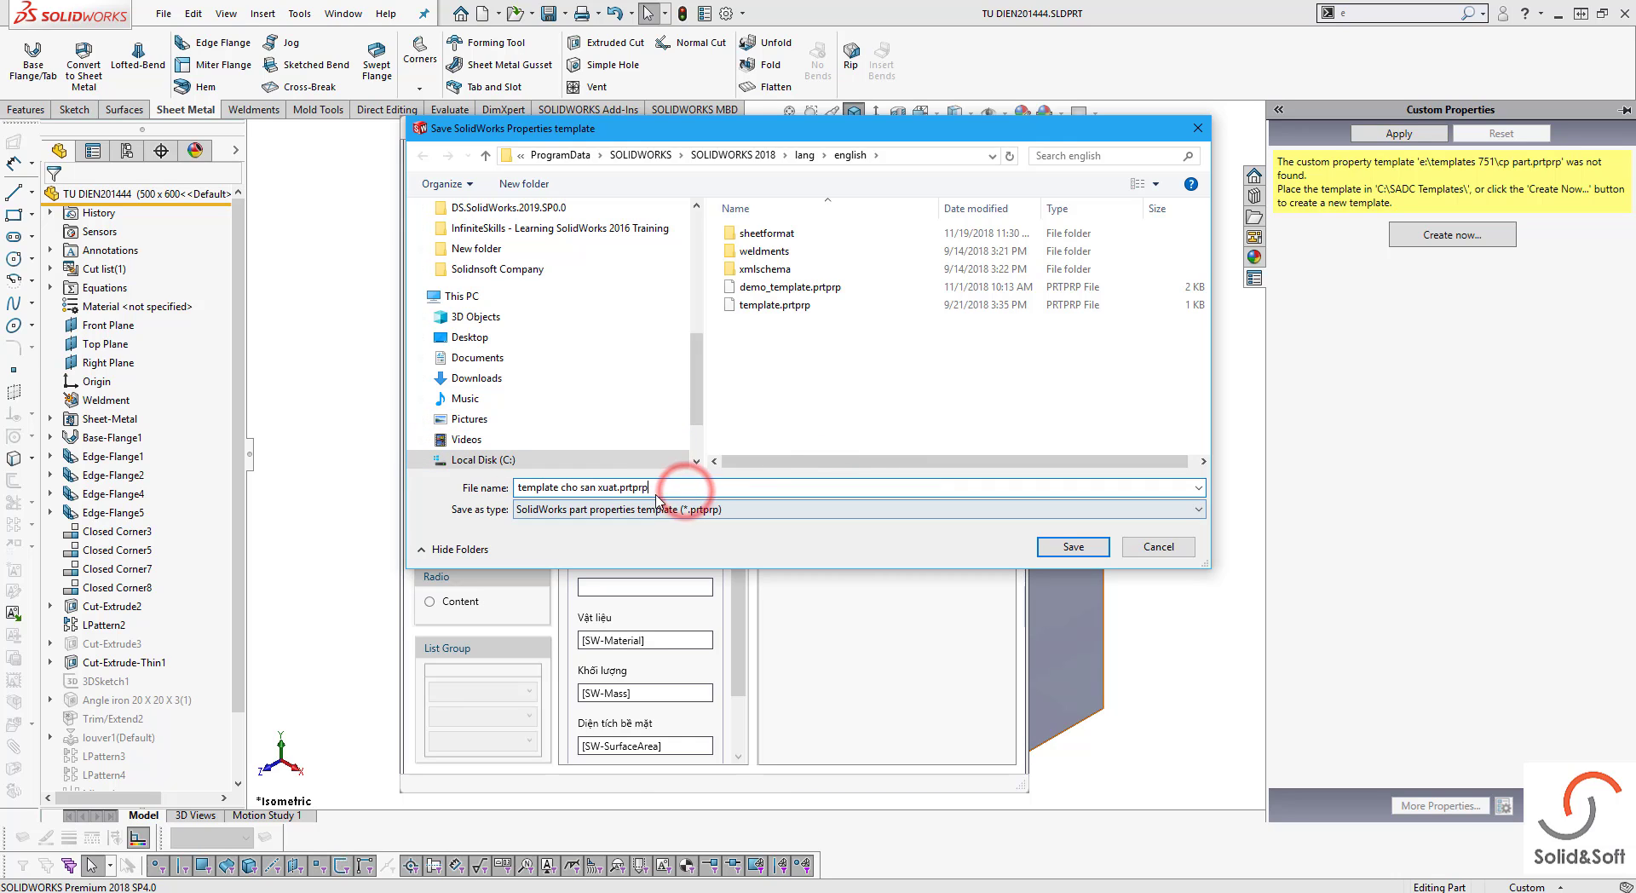
pyautogui.click(886, 416)
pyautogui.click(1057, 548)
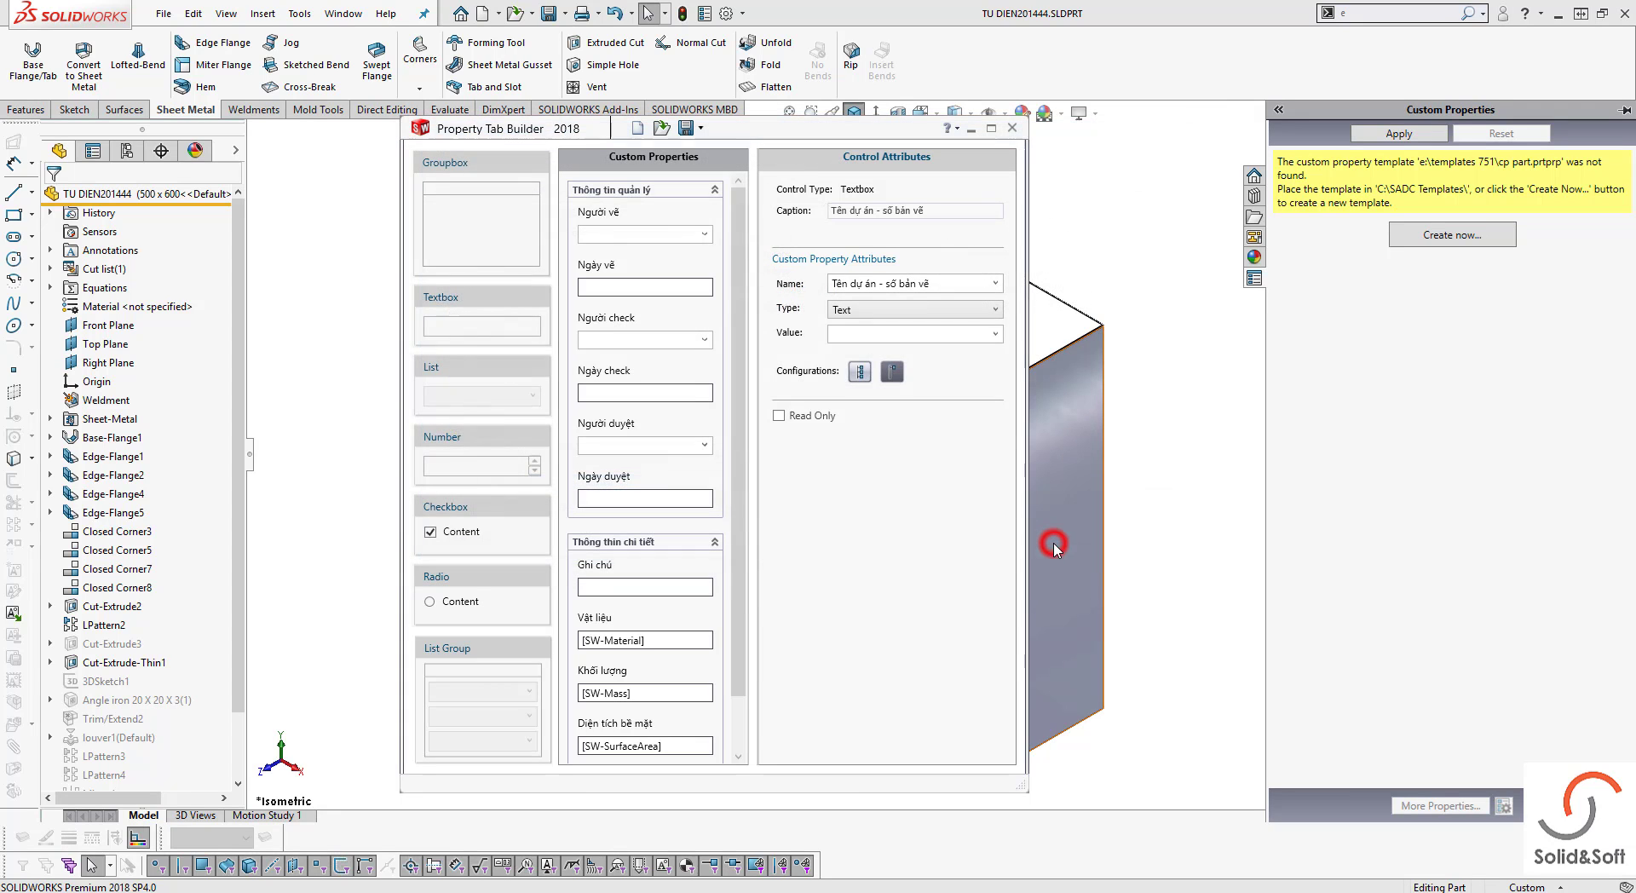
pyautogui.click(1013, 128)
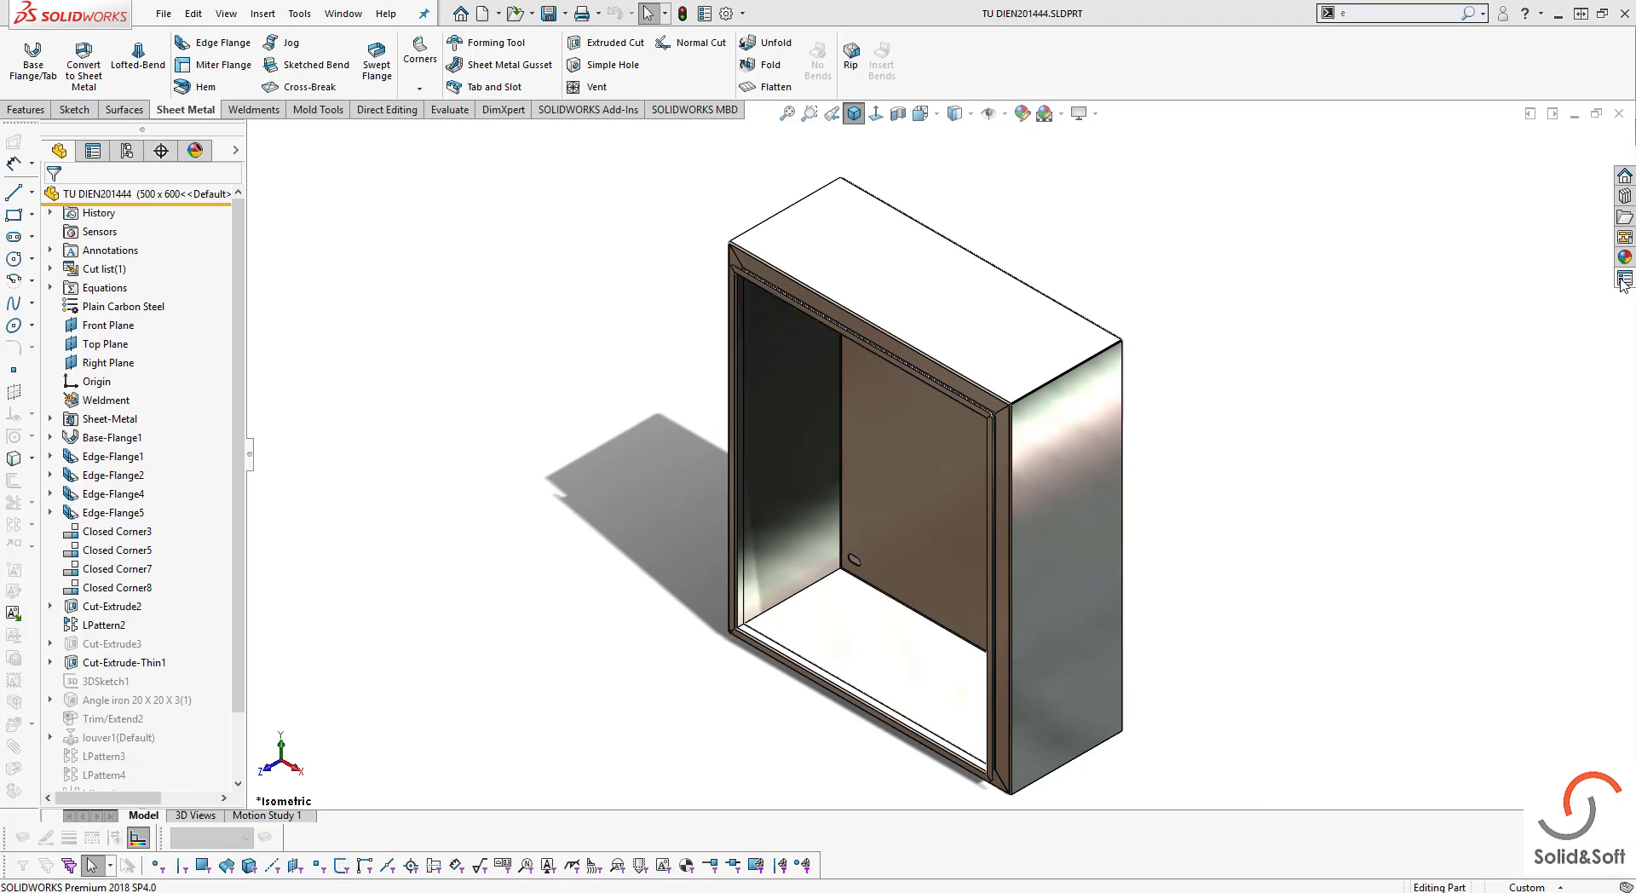
# Load the custom property template "template cho san xuat.prtprp" for the open part
pyautogui.click(1624, 279)
pyautogui.click(1390, 190)
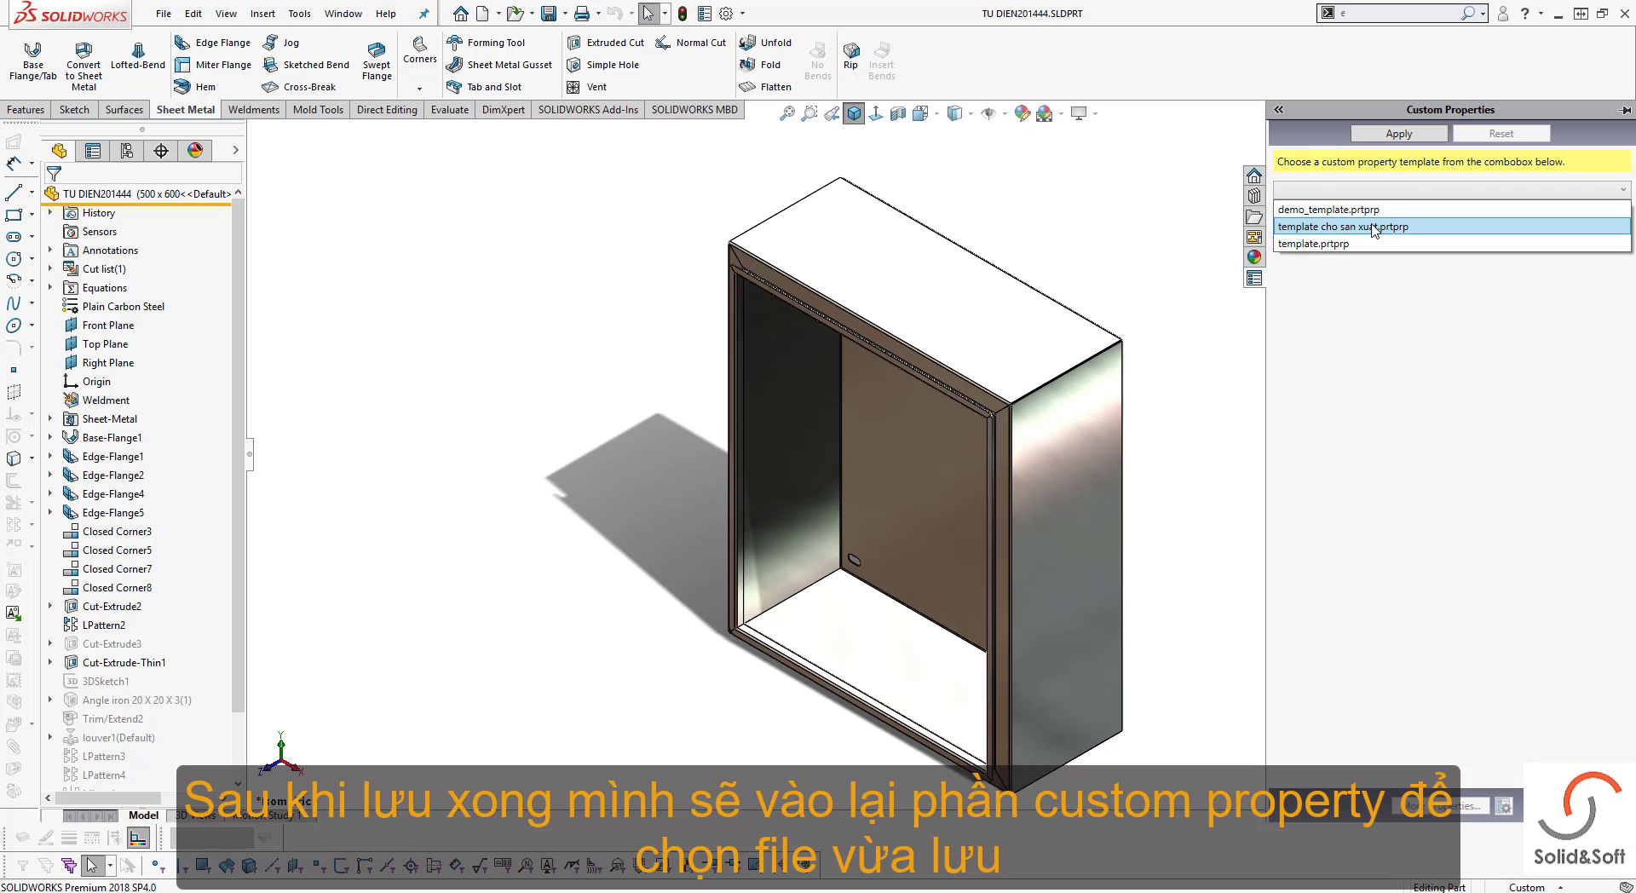
pyautogui.click(1371, 226)
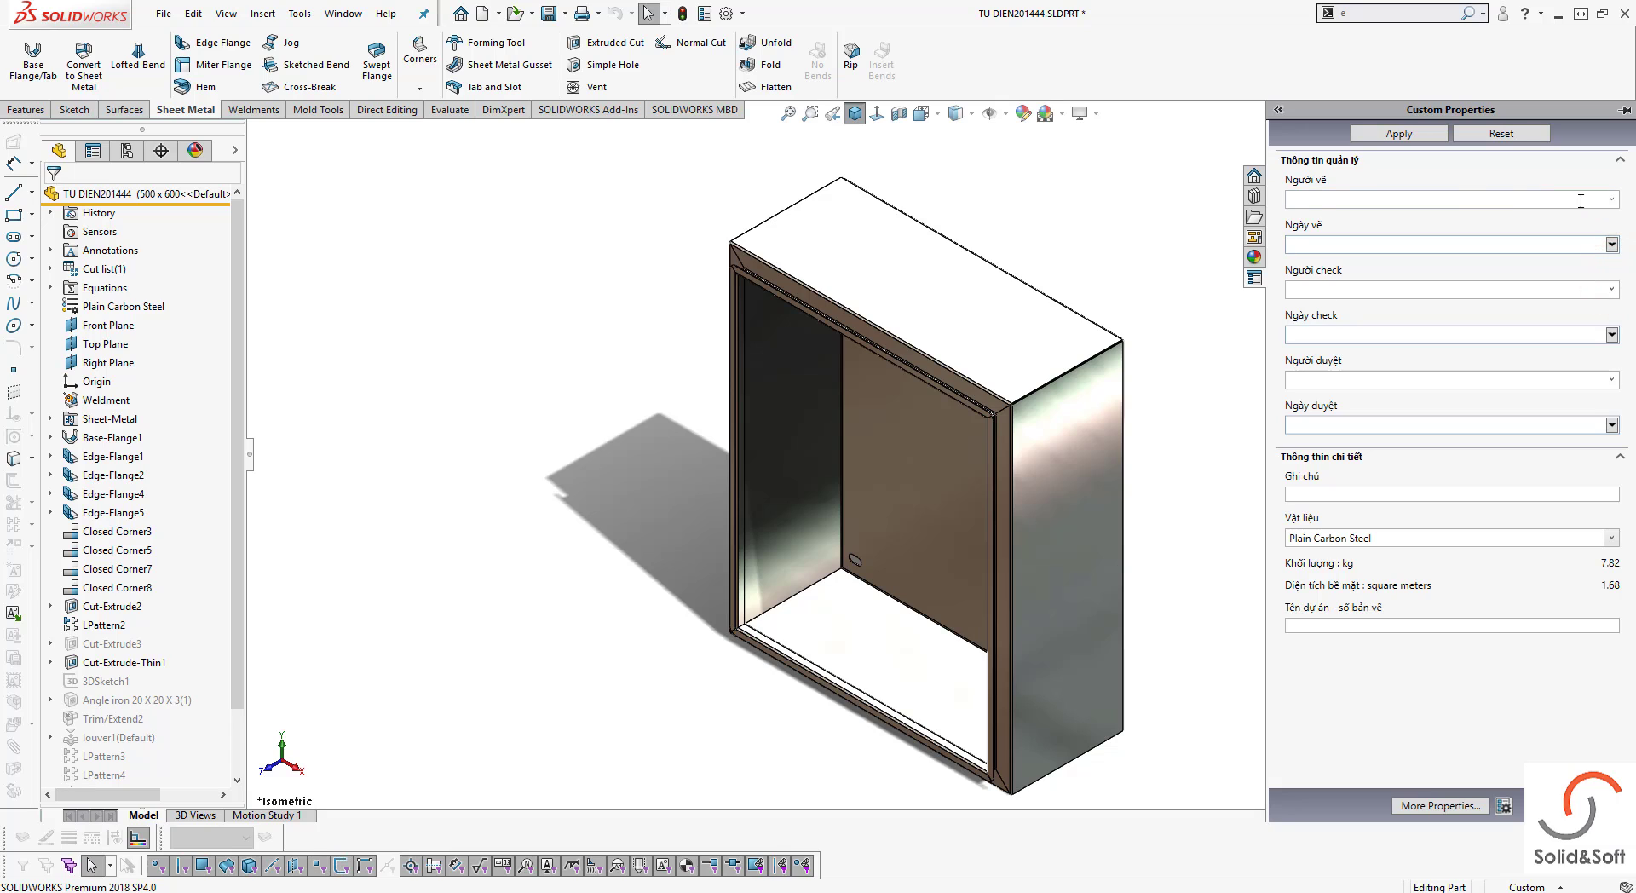
# Choose the first listed person for "Người vẽ" and set "Ngày vẽ" to 11/19/2018
pyautogui.click(1613, 199)
pyautogui.click(1398, 224)
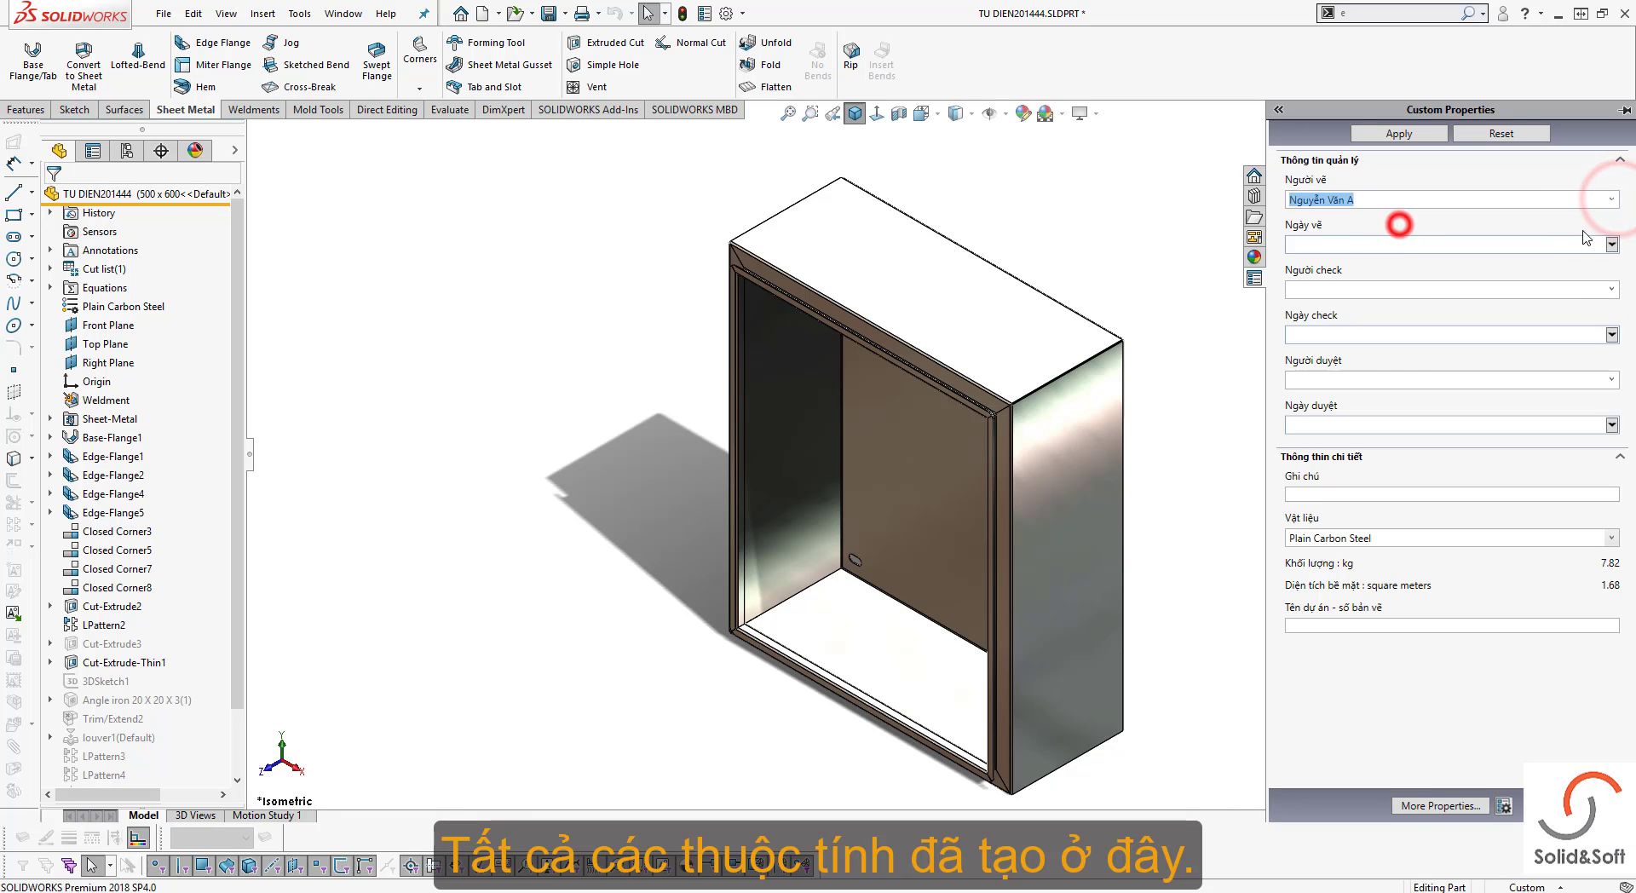
pyautogui.click(1611, 244)
pyautogui.click(1322, 350)
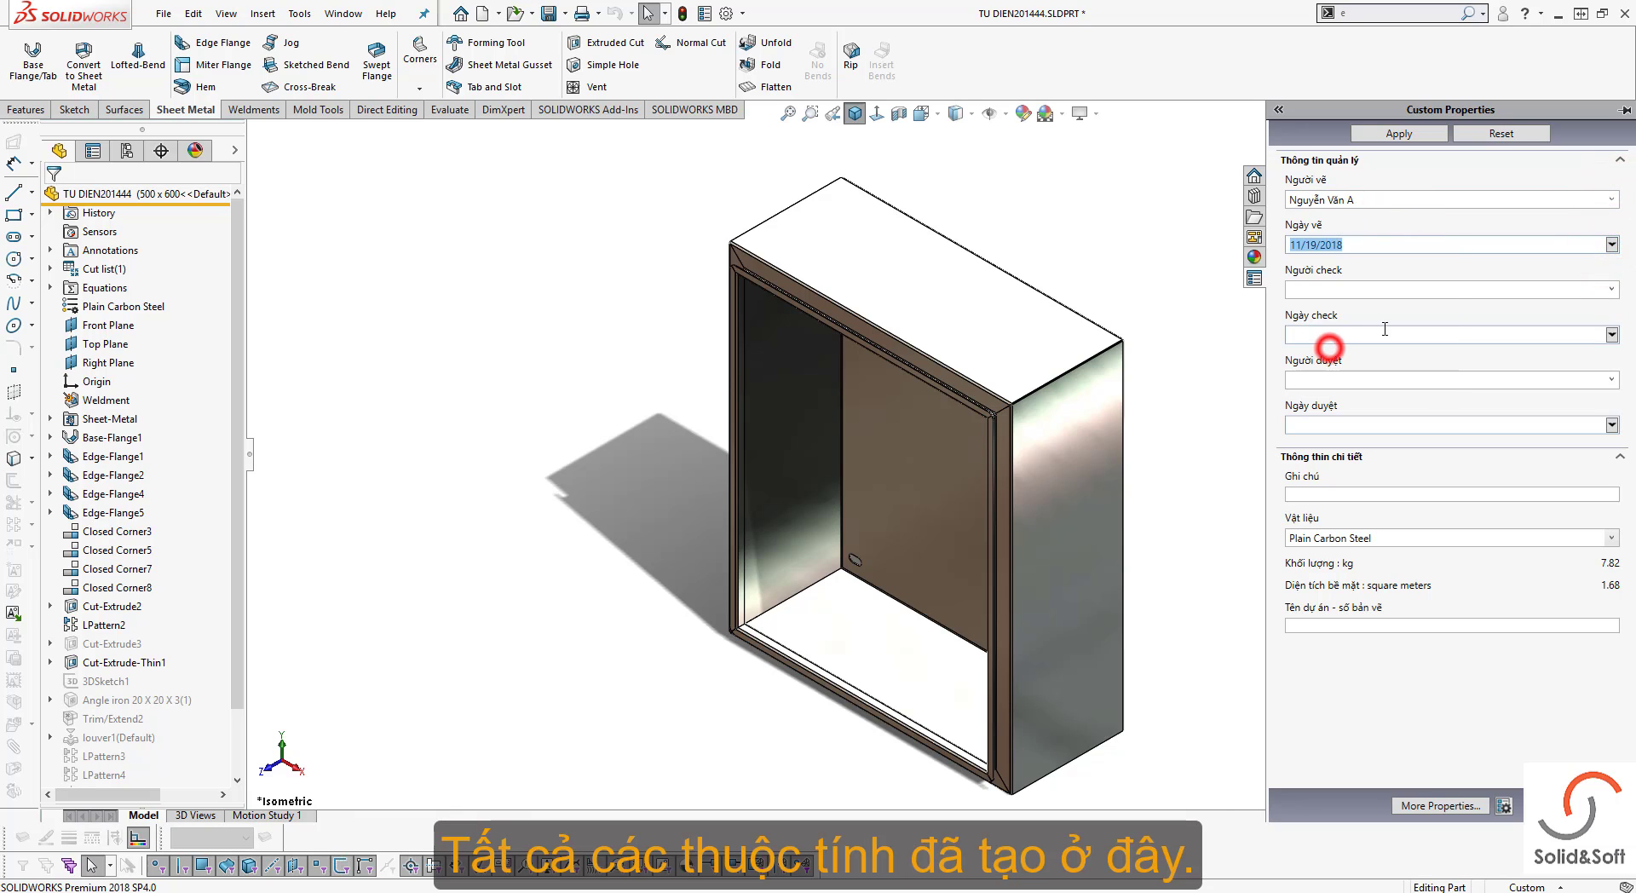
# Choose the first listed person for "Người check" and set "Ngày check" to 11/20/2018
pyautogui.click(1612, 290)
pyautogui.click(1363, 309)
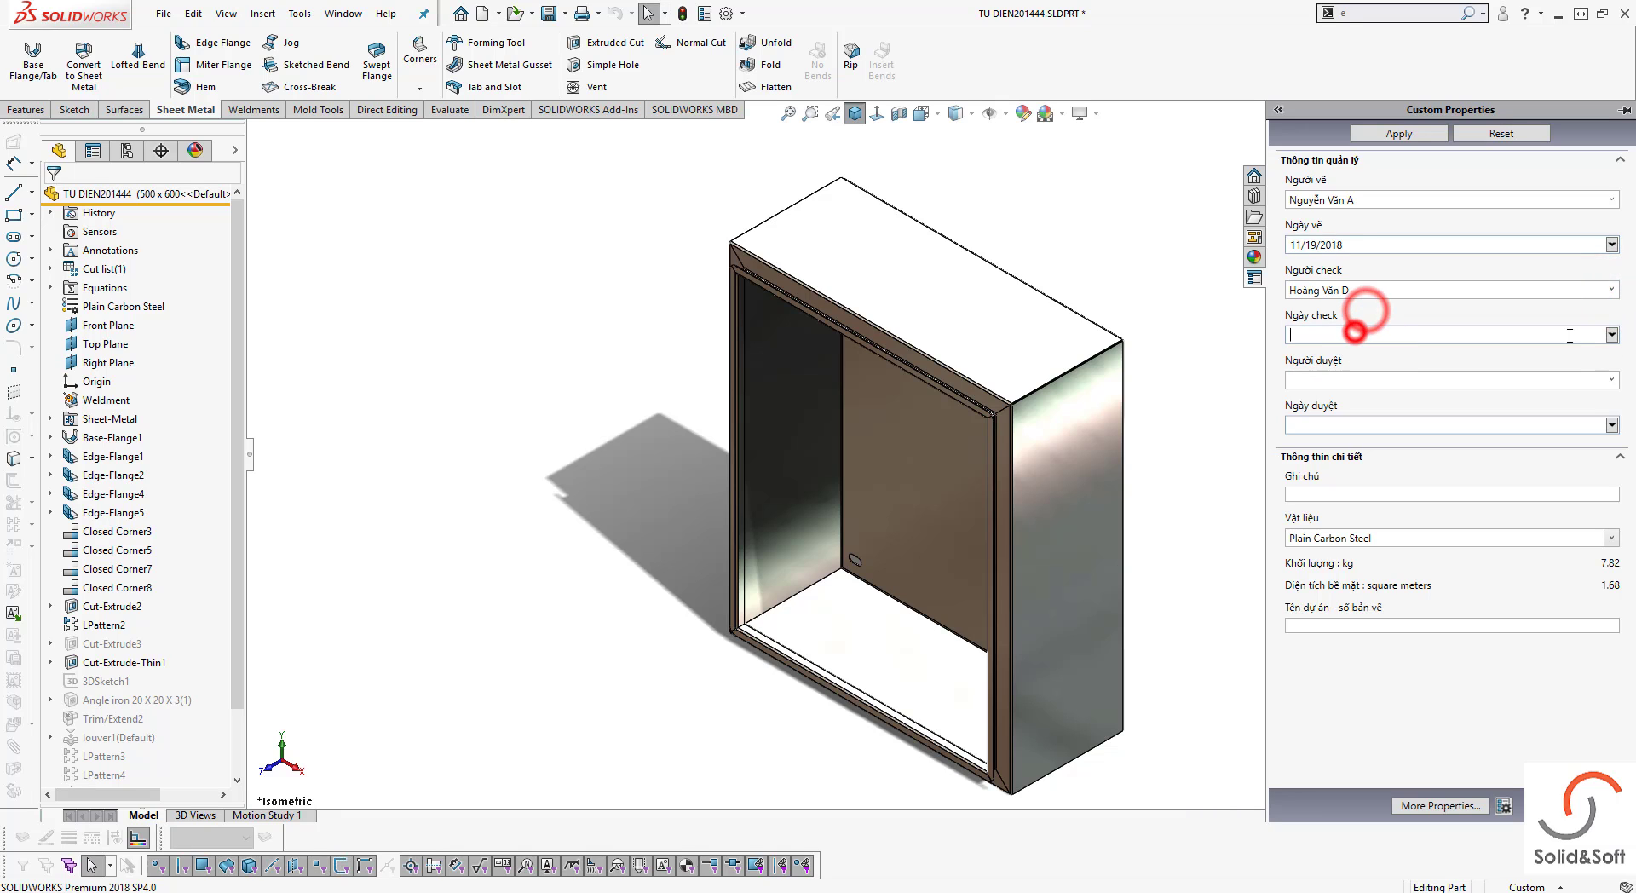
pyautogui.click(1612, 335)
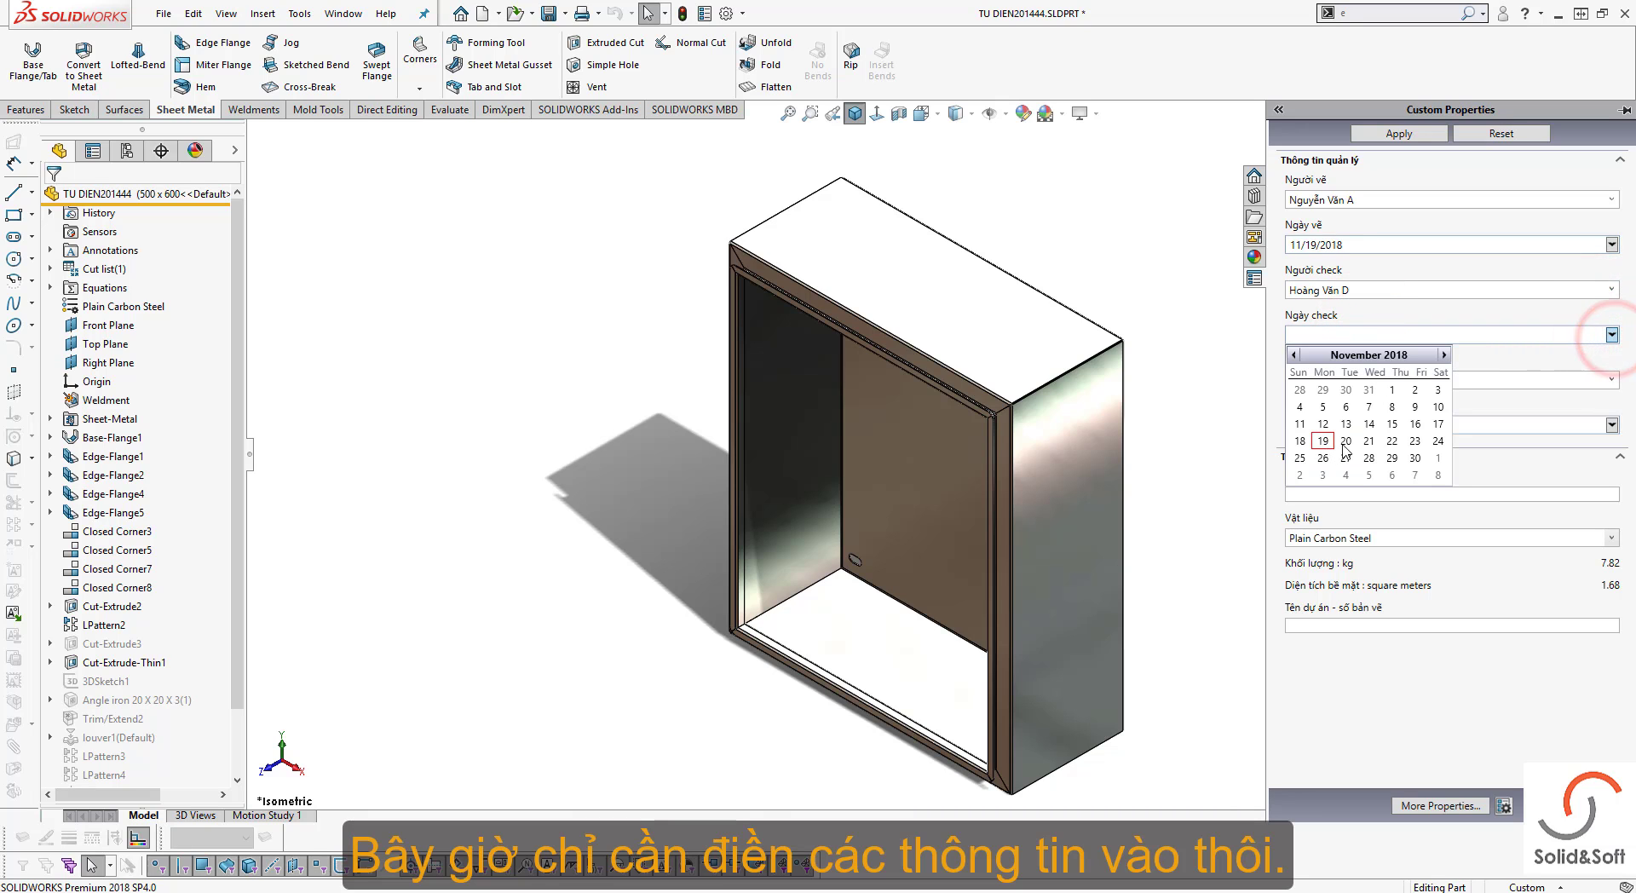
pyautogui.click(1342, 441)
# Choose the first listed person for "Người duyệt" and set "Ngày duyệt" to 11/21/2018
pyautogui.click(1612, 380)
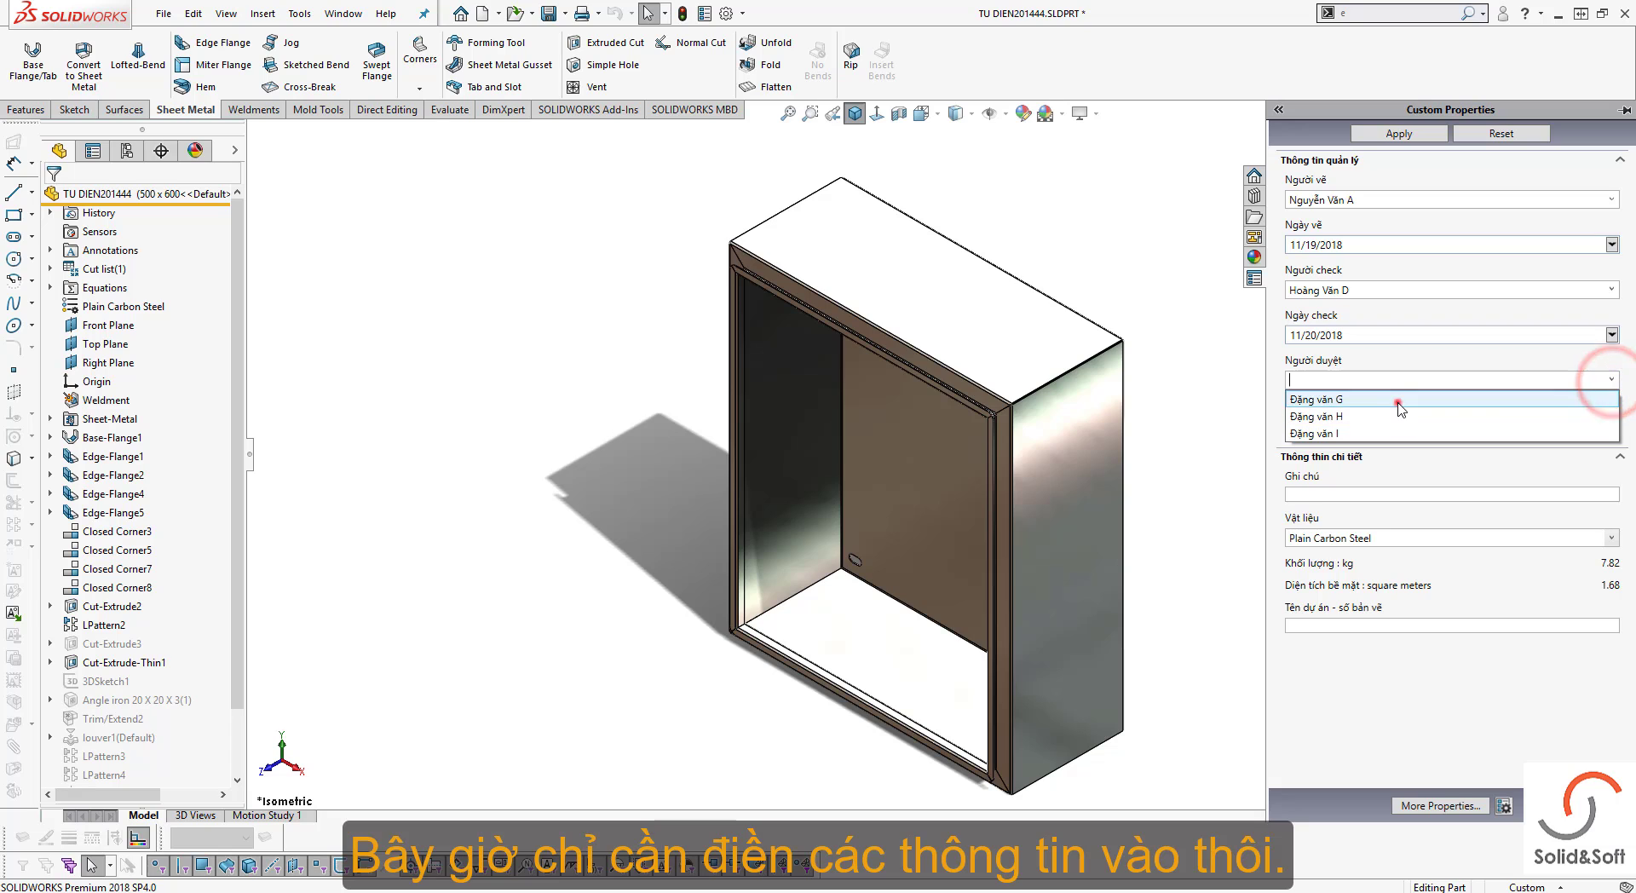
pyautogui.click(1397, 395)
pyautogui.click(1612, 424)
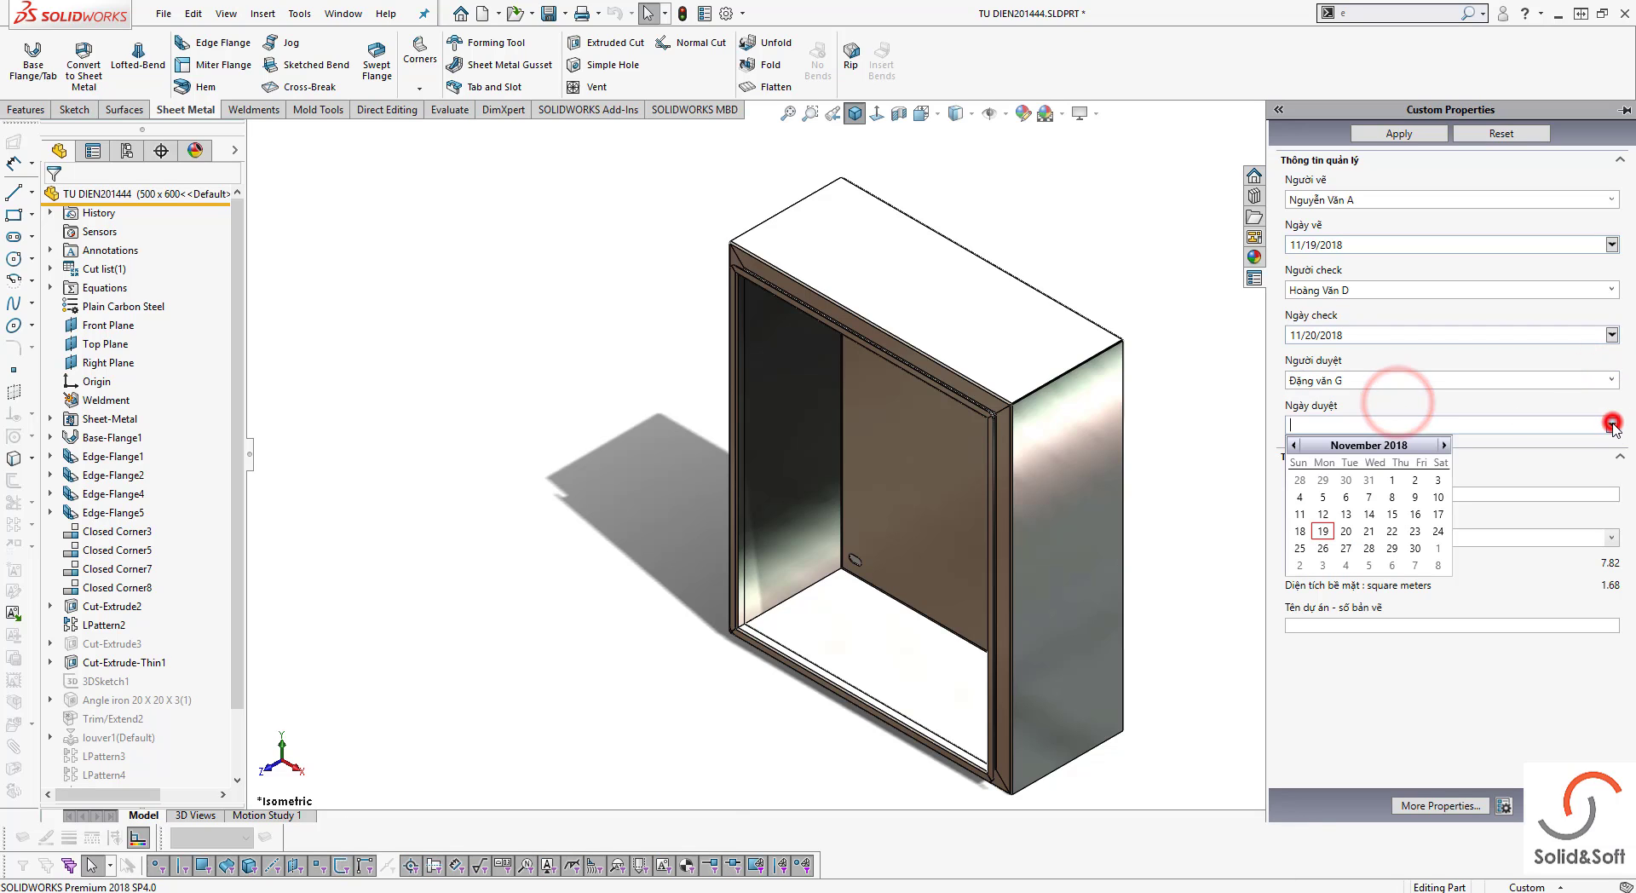
pyautogui.click(1370, 531)
# Enter the note "Mài cạnh sắc sau khi hàn, Sơn tĩnh điện" in "Ghi chú"
pyautogui.click(1382, 493)
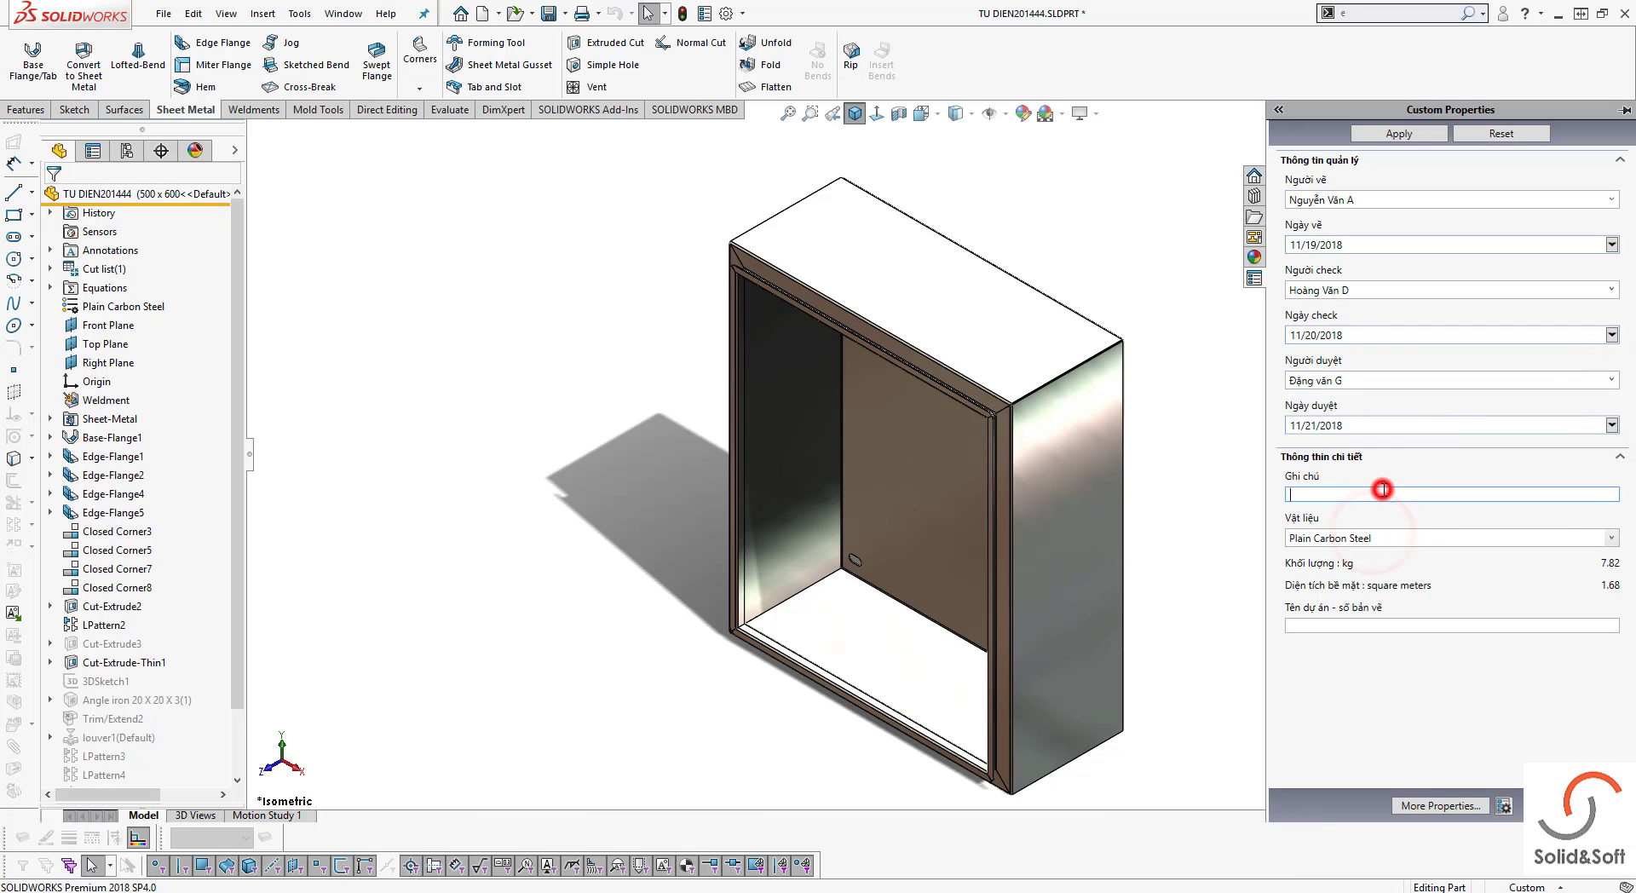
pyautogui.click(1383, 492)
pyautogui.write('Đanh')
# Change the part's material to 1060 Alloy, saving the pending property changes, and set it back to Plain Carbon Steel
pyautogui.click(1609, 538)
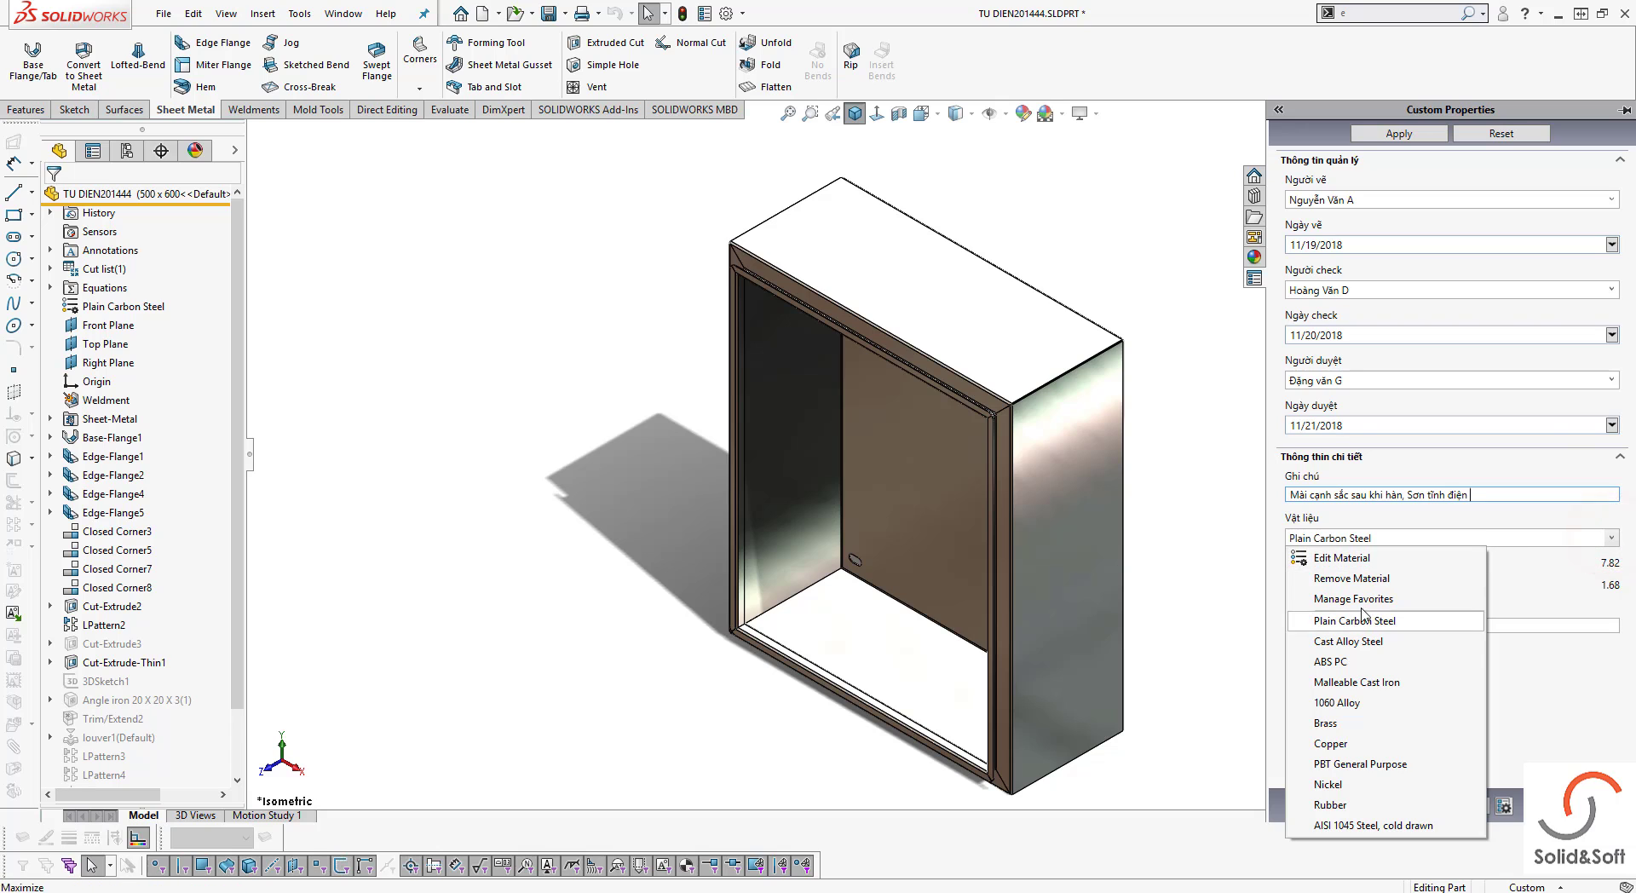
pyautogui.click(1389, 704)
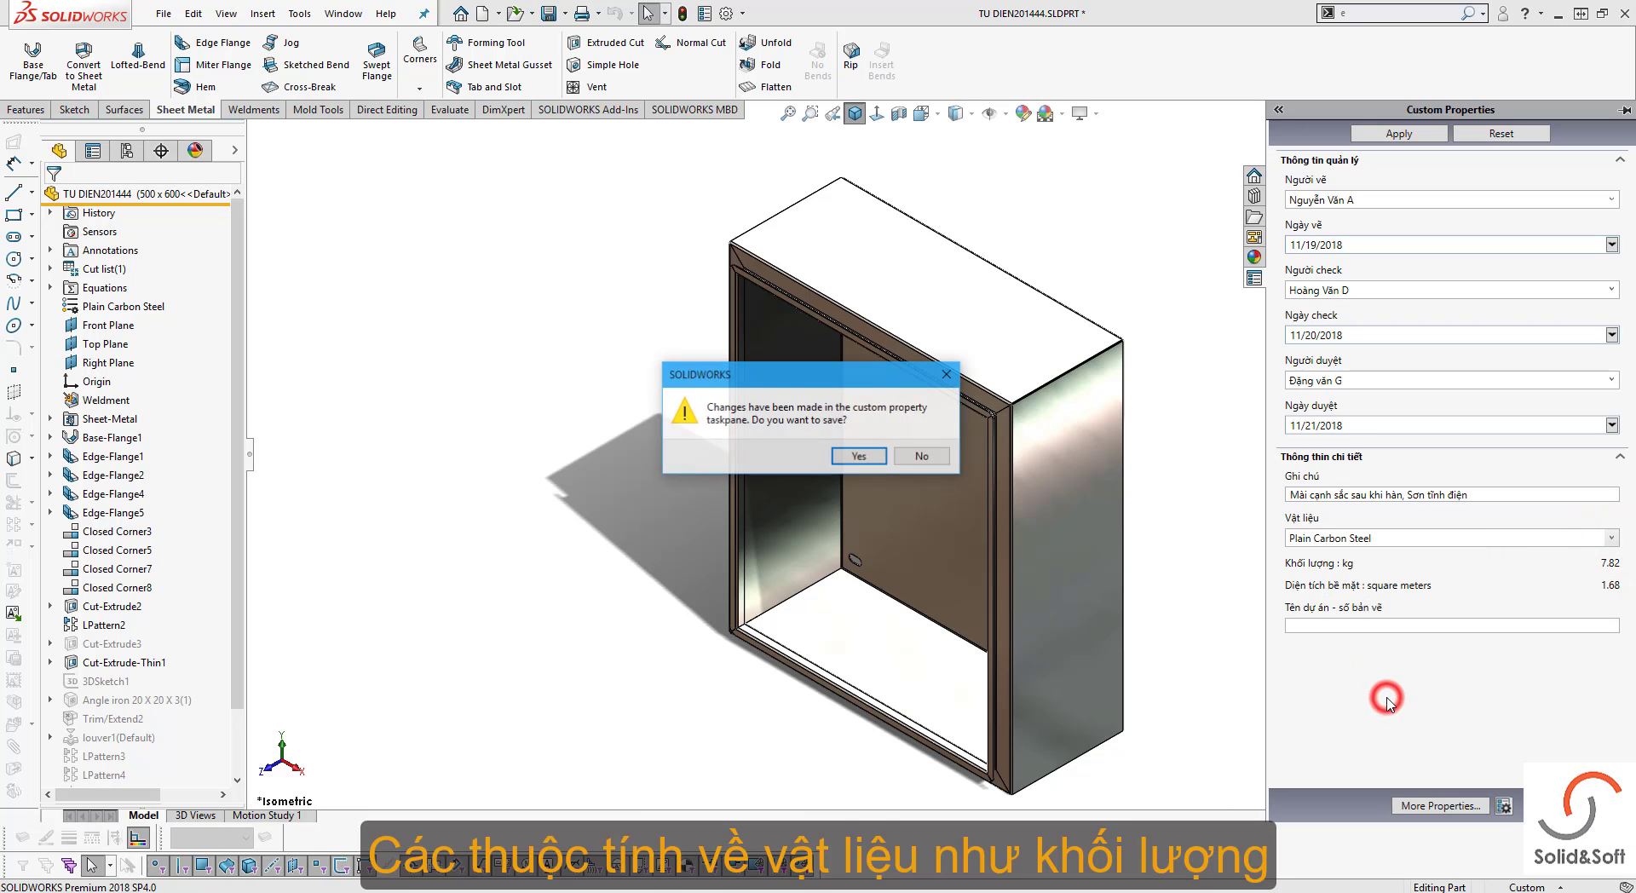
pyautogui.click(870, 451)
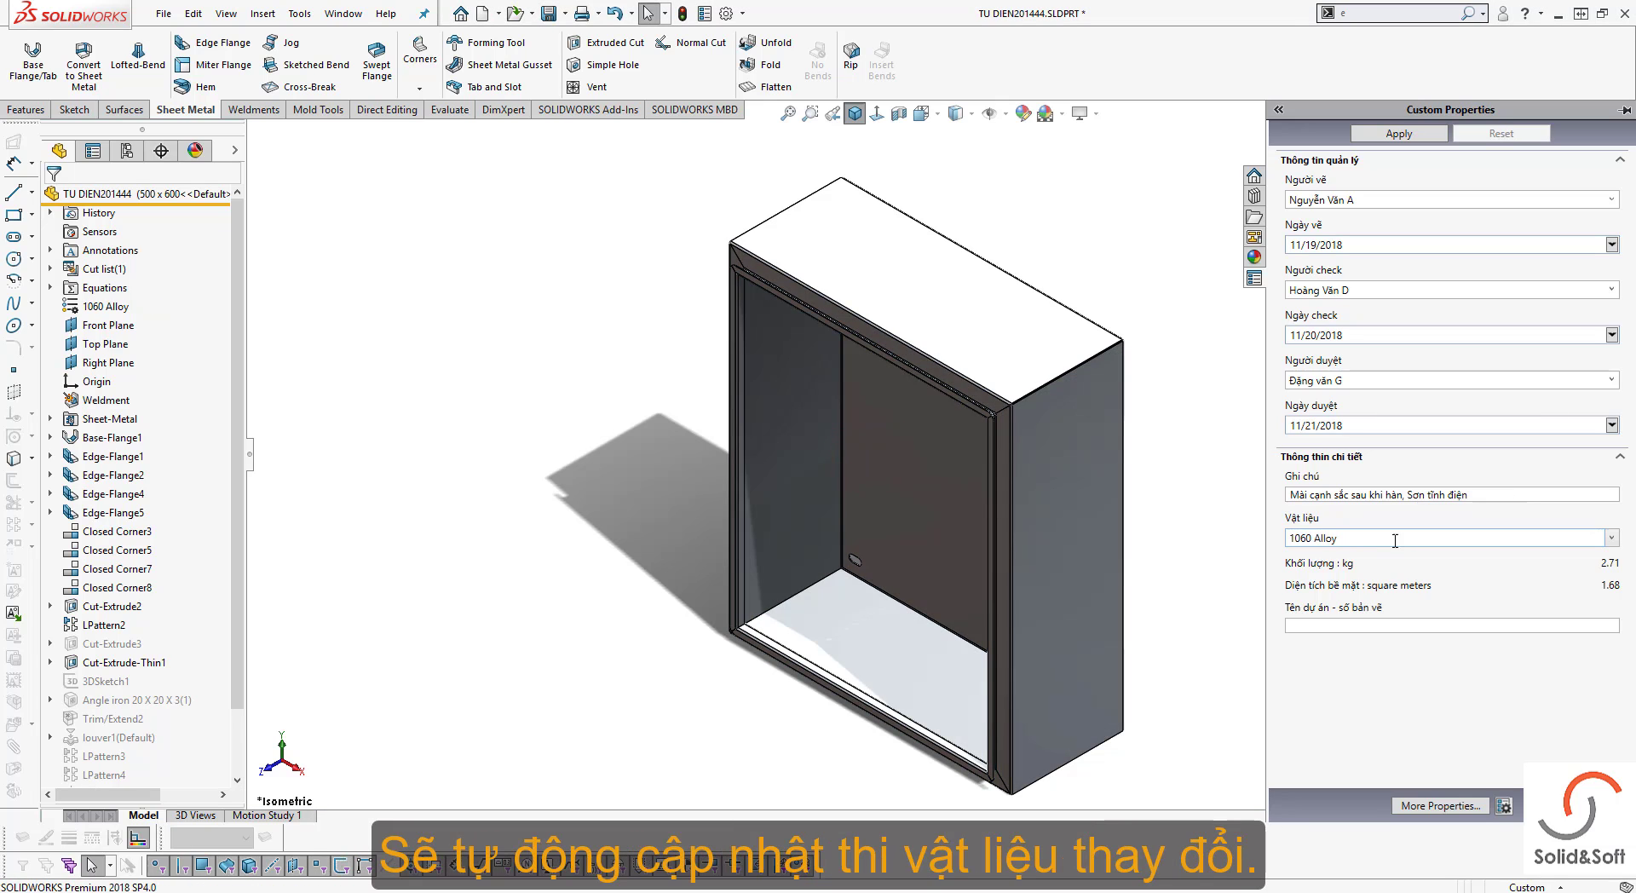
pyautogui.click(1613, 539)
pyautogui.click(1374, 625)
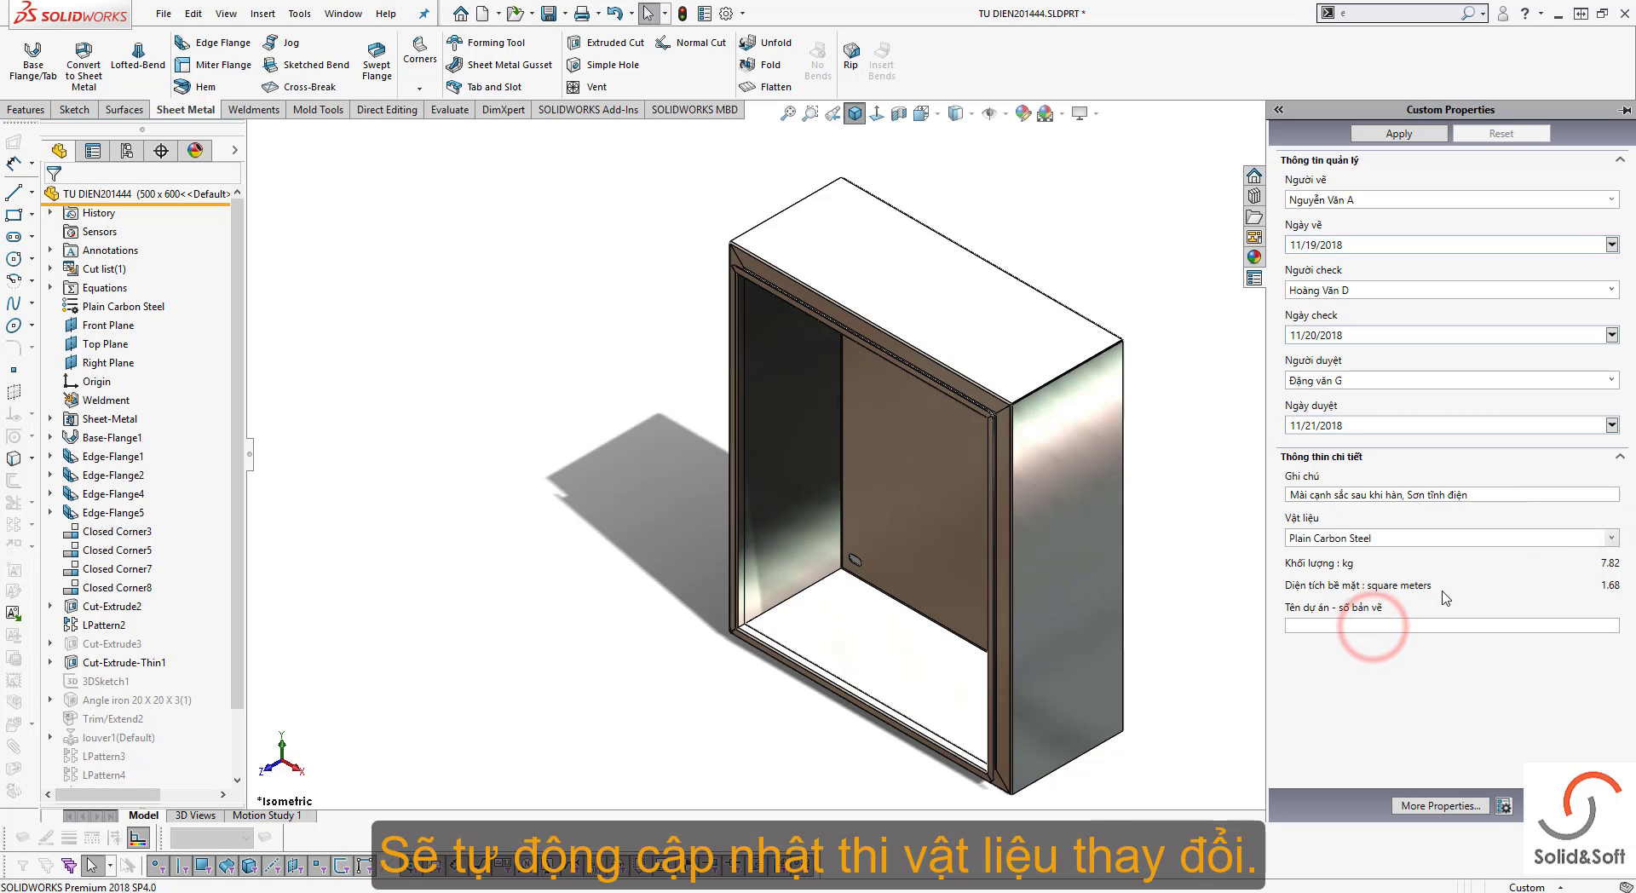
# Set "Tên dự án - số bản vẽ" to "ABC - DW15200025" and apply the custom properties to the part
pyautogui.click(1341, 625)
pyautogui.write('ABC')
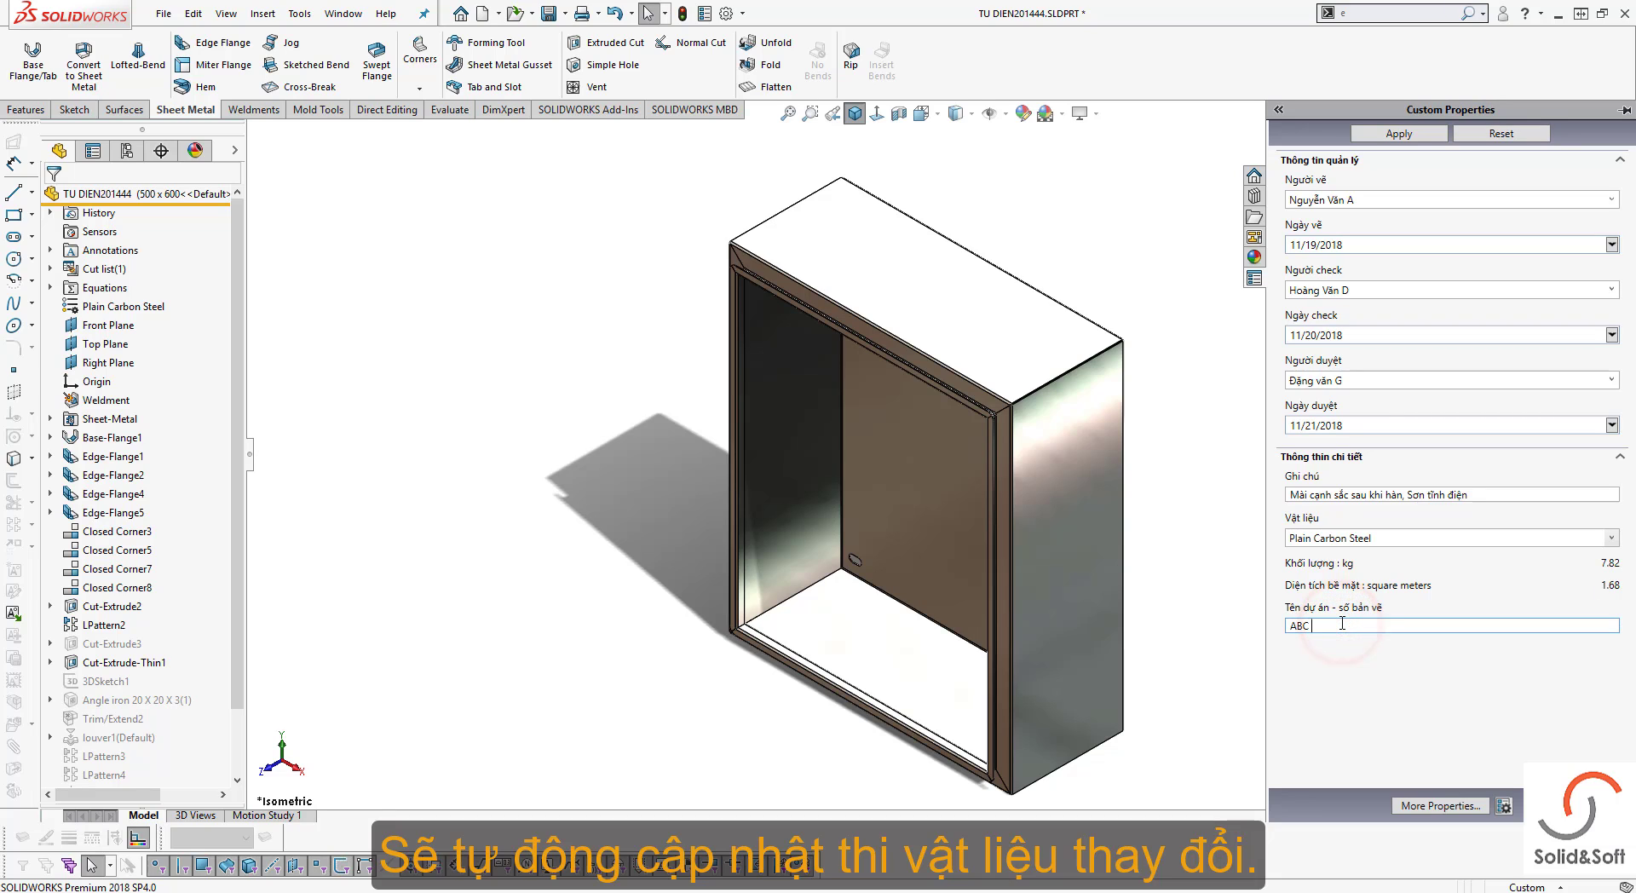
pyautogui.write(' - DW15200025')
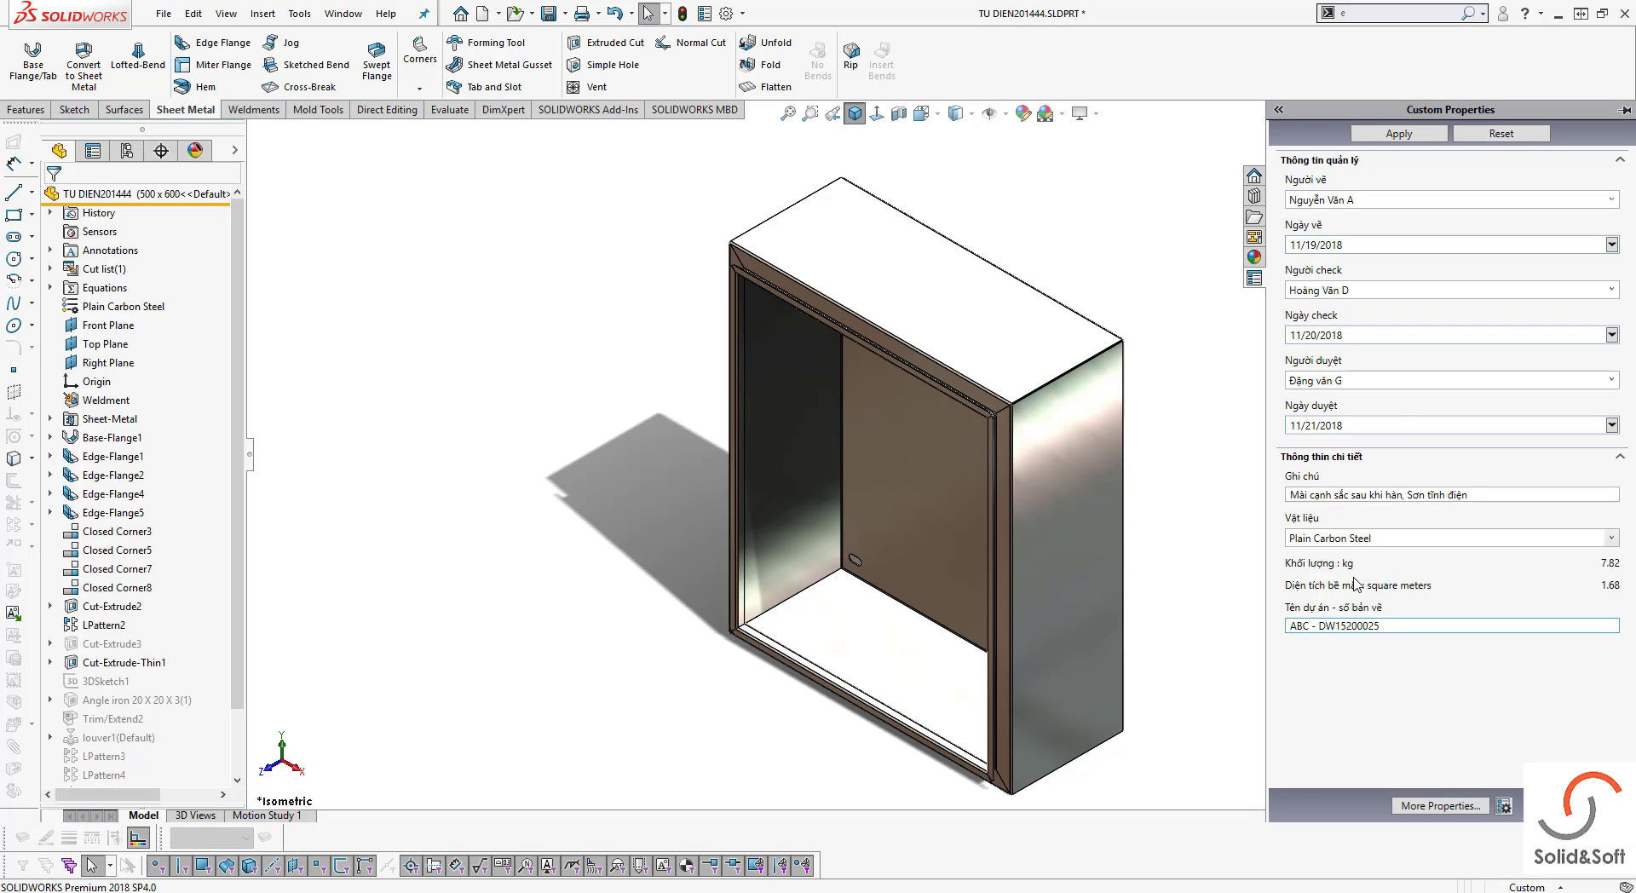
pyautogui.click(1402, 137)
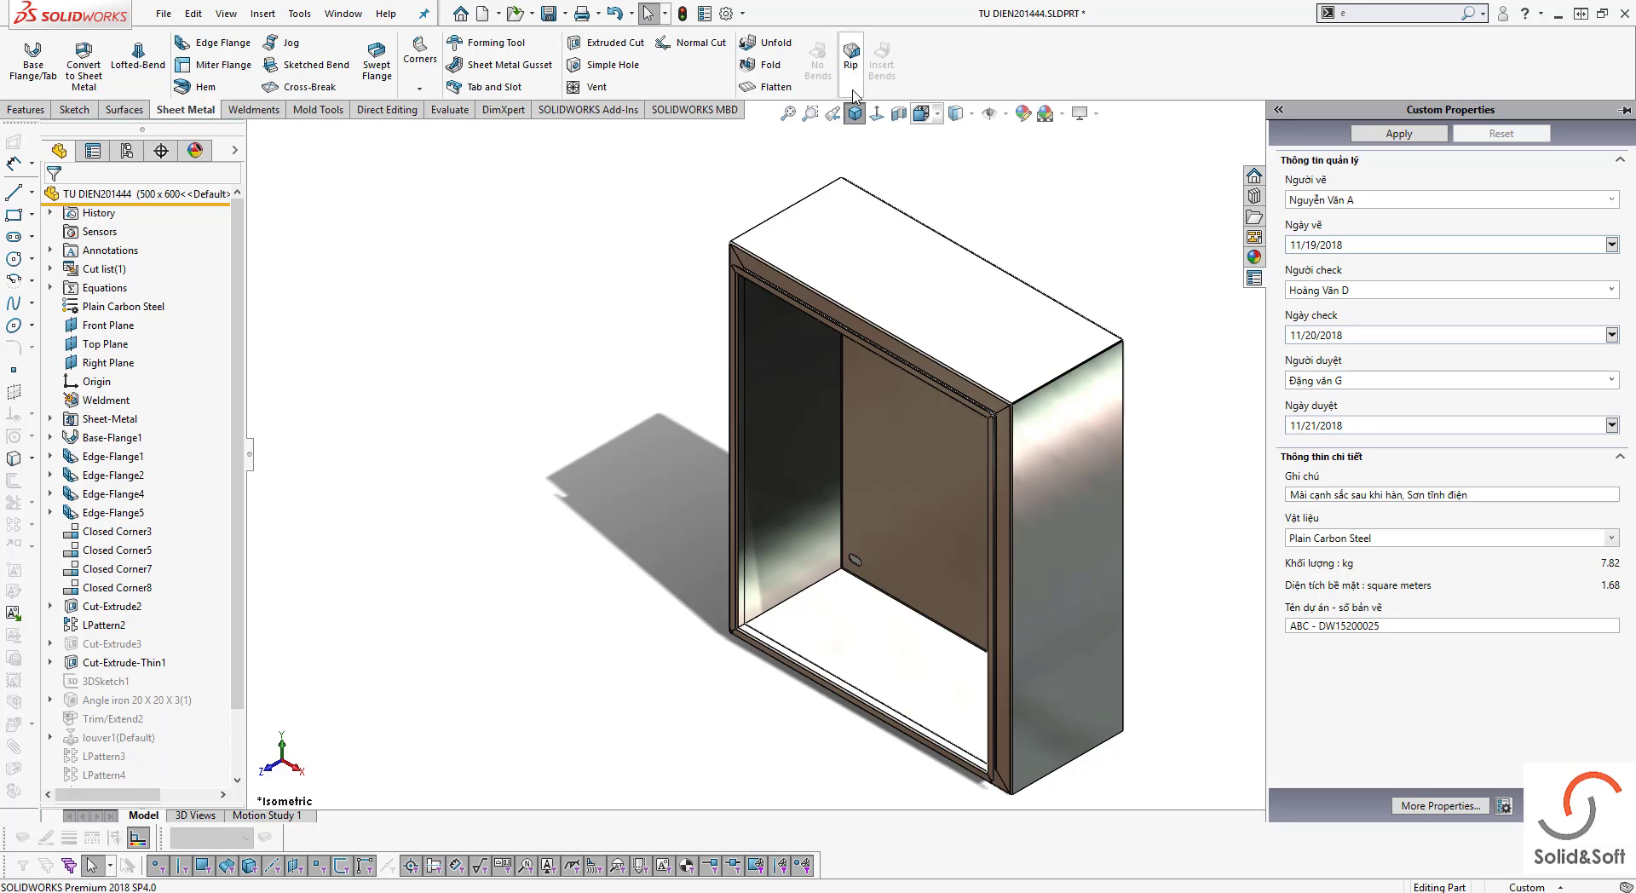
# Review the part's file properties, comparing the custom properties with the configuration-specific ones for 500 x 600
pyautogui.click(704, 14)
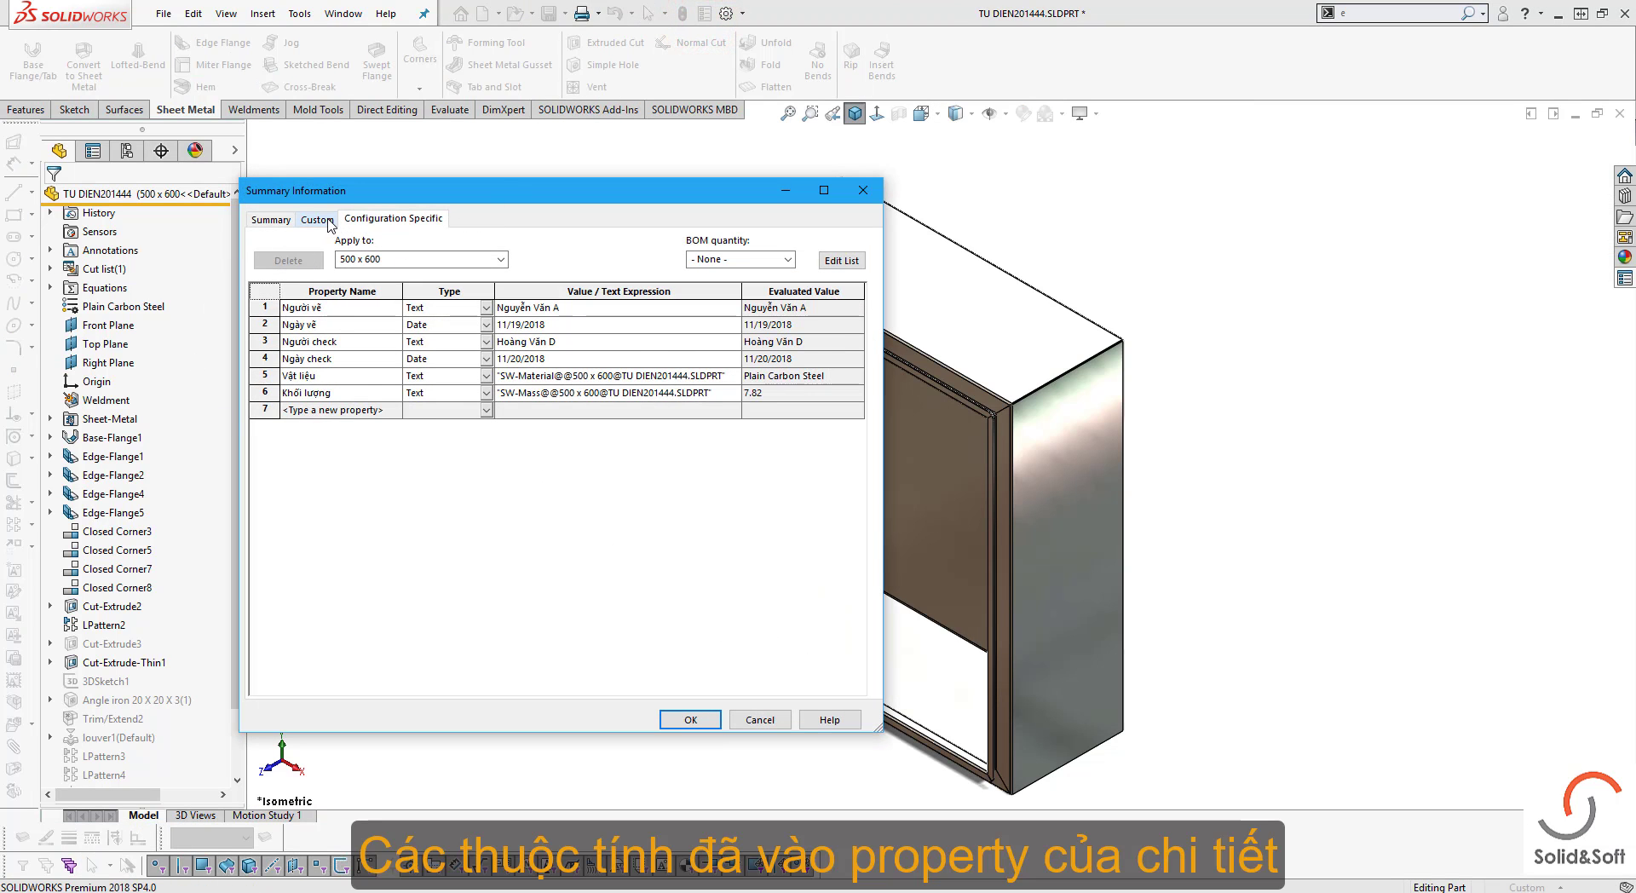
pyautogui.click(329, 222)
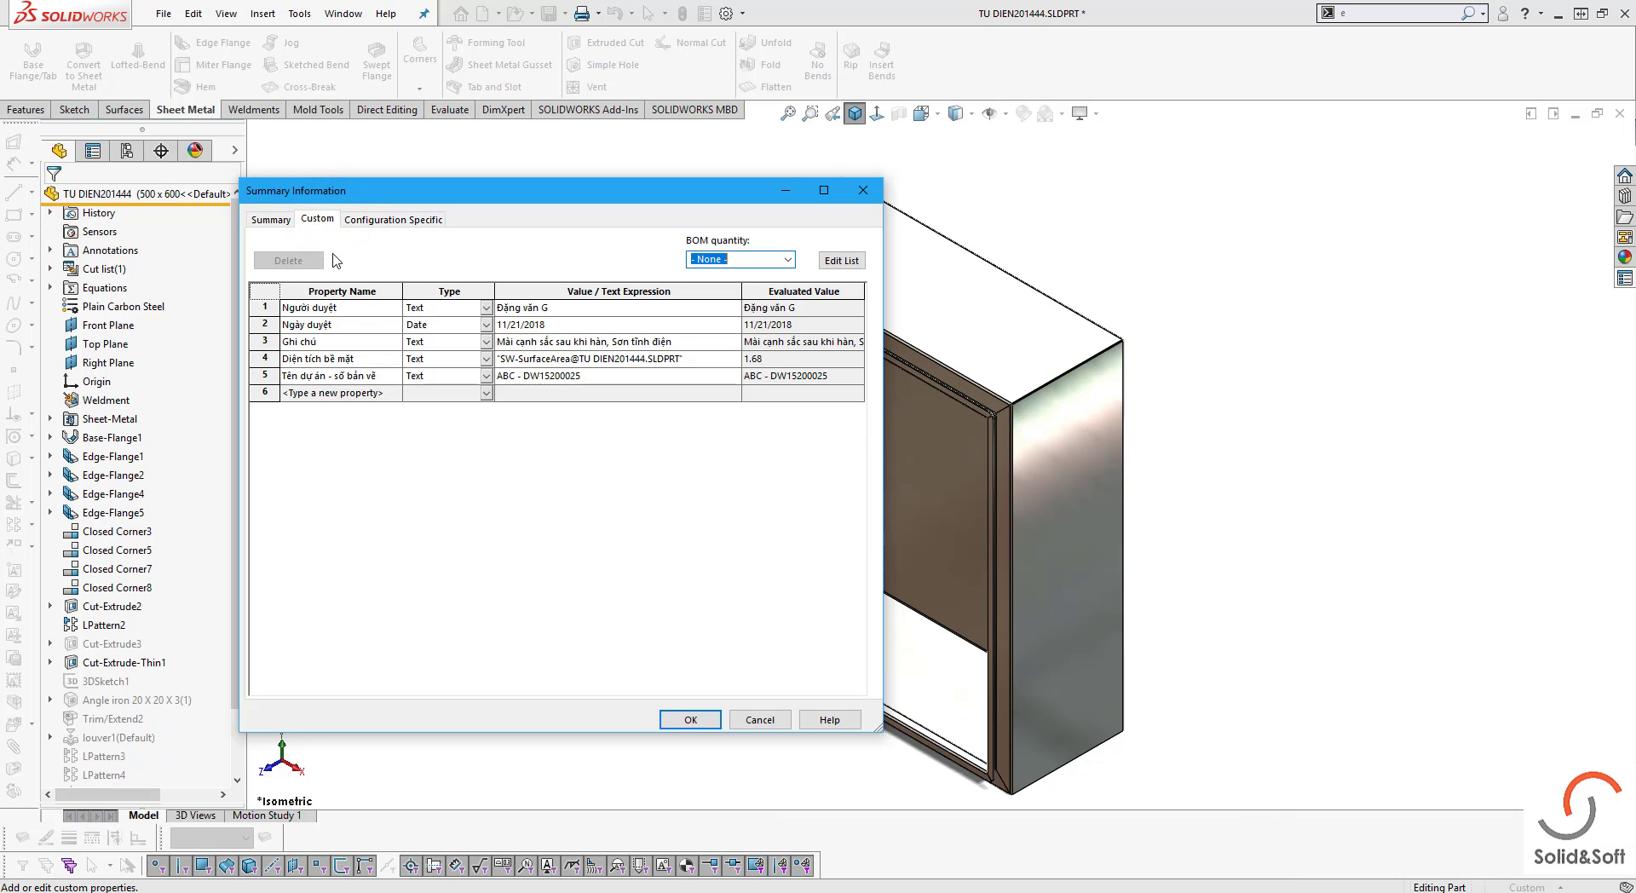
pyautogui.click(394, 219)
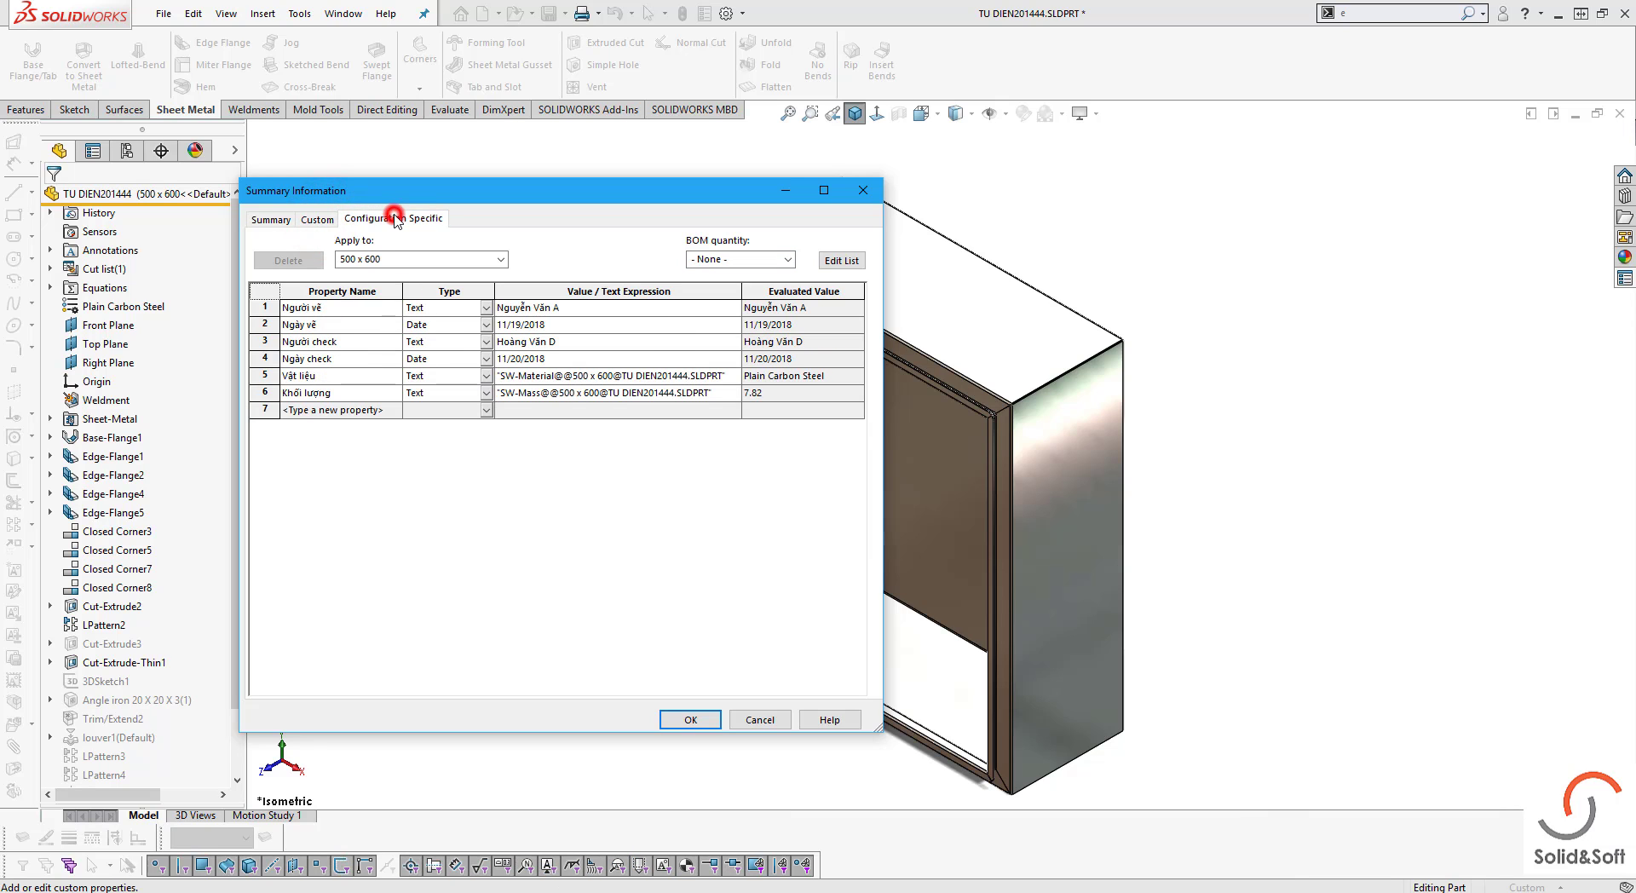
pyautogui.click(322, 220)
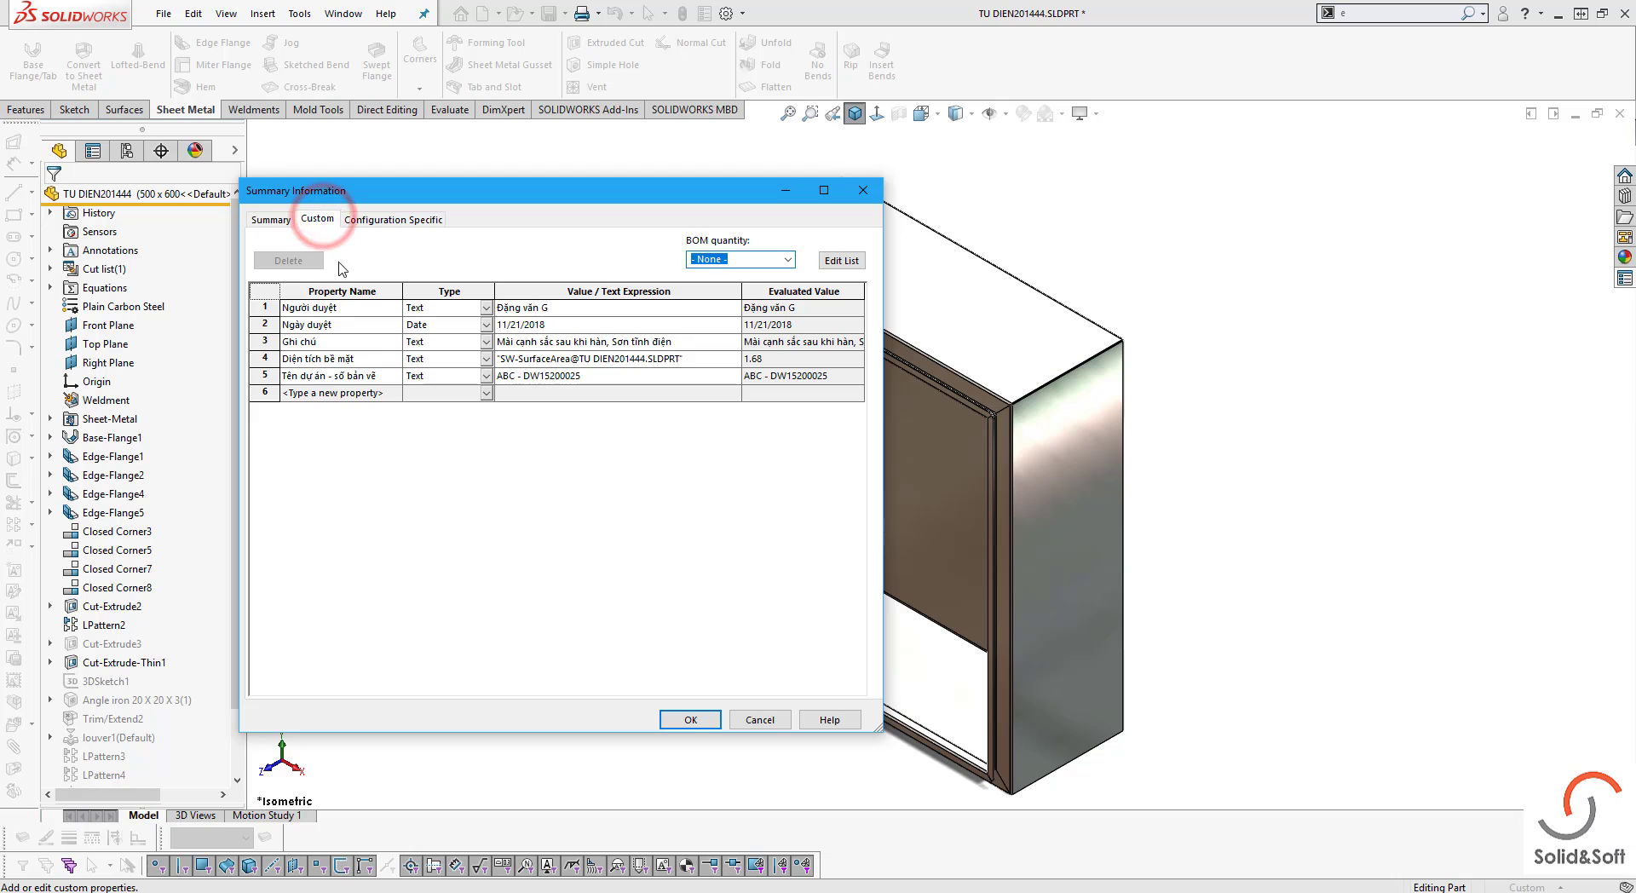
pyautogui.click(687, 720)
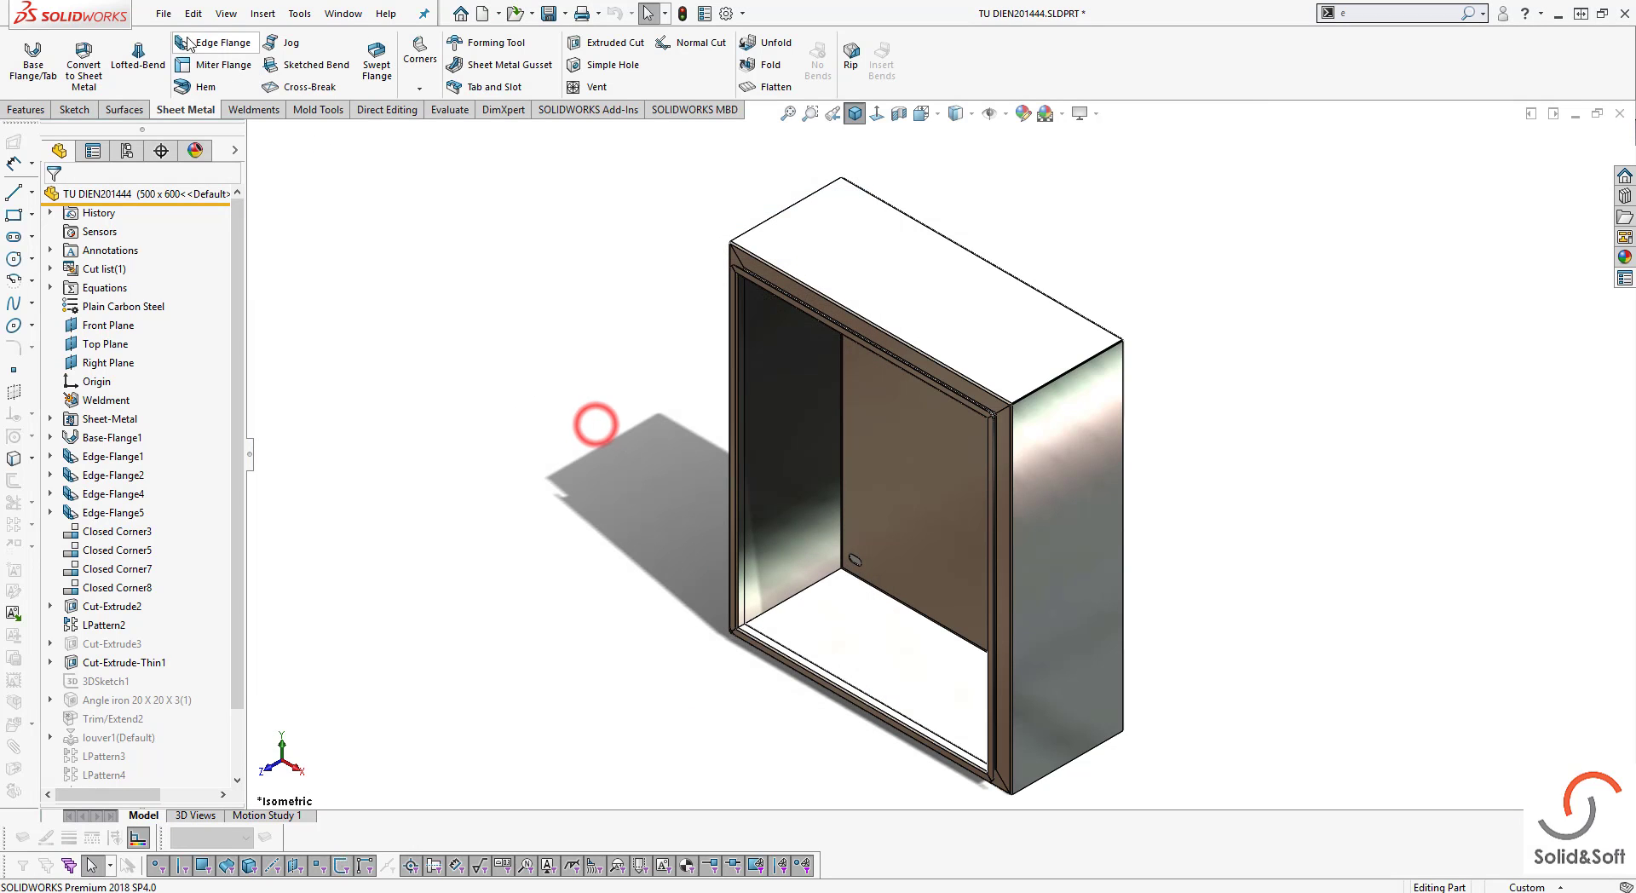
# Create a drawing from the part using the "A3_Sample for Sang tao" template
pyautogui.click(164, 13)
pyautogui.click(218, 152)
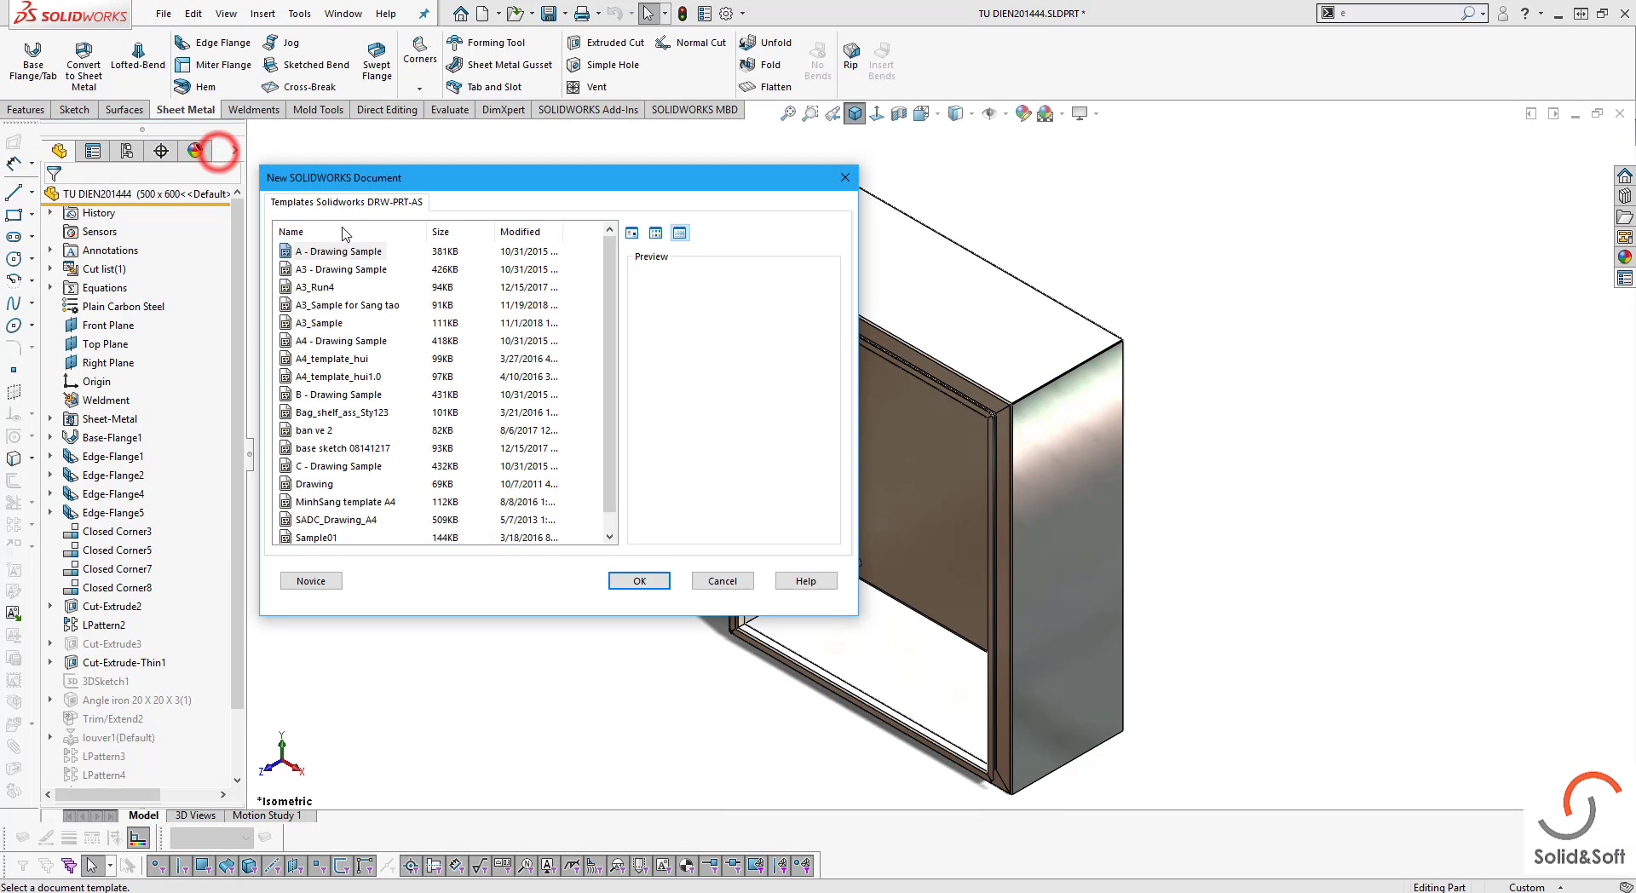
pyautogui.click(322, 306)
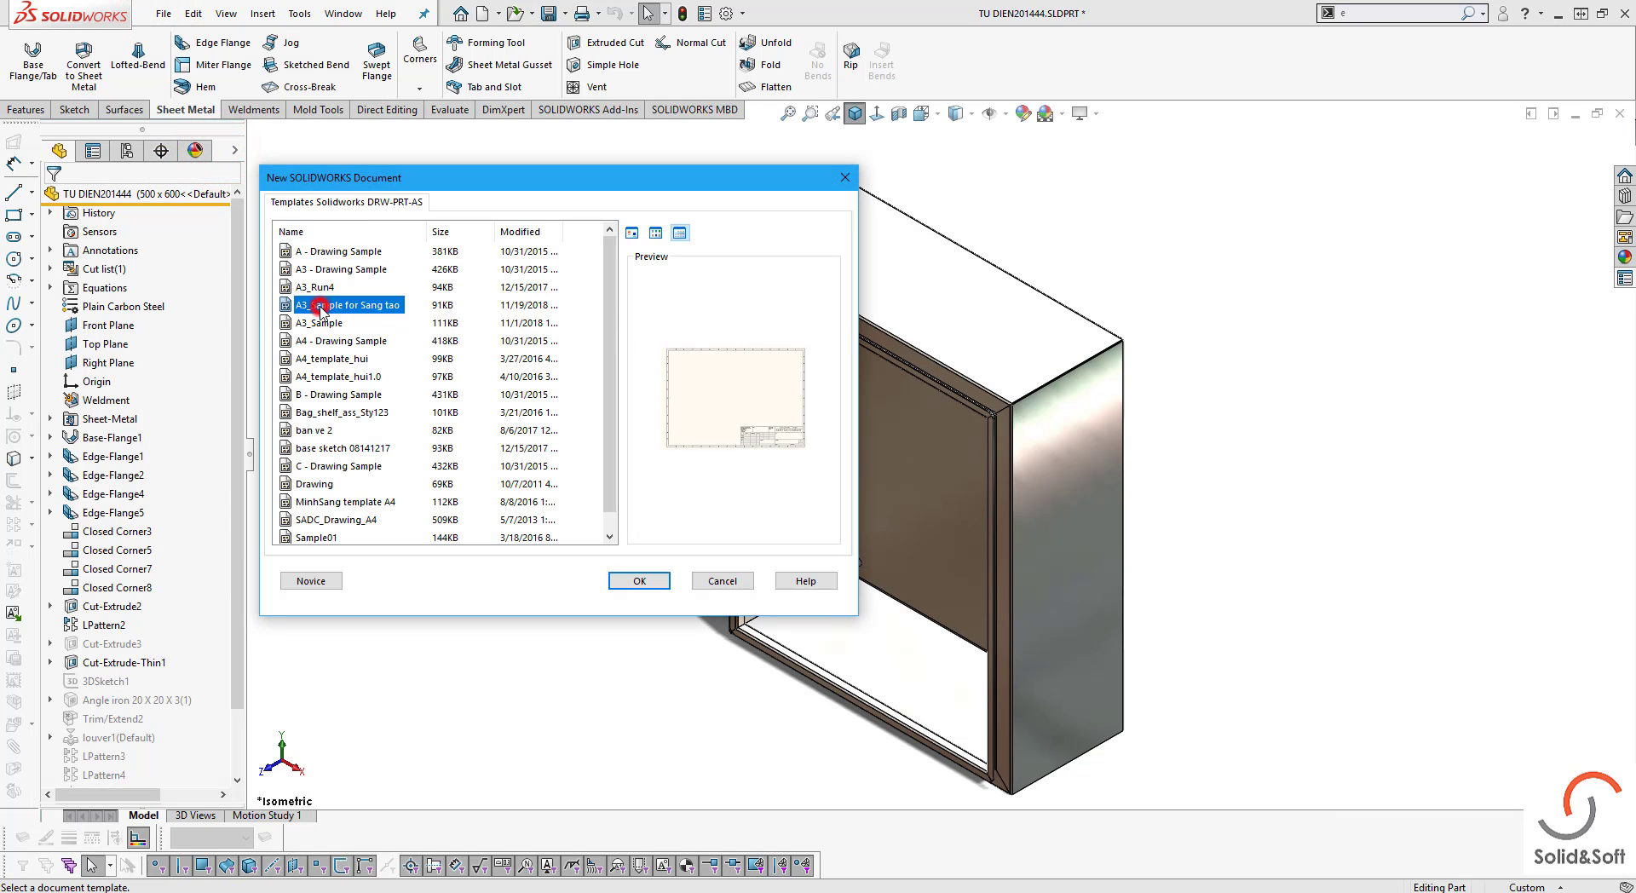
pyautogui.click(637, 578)
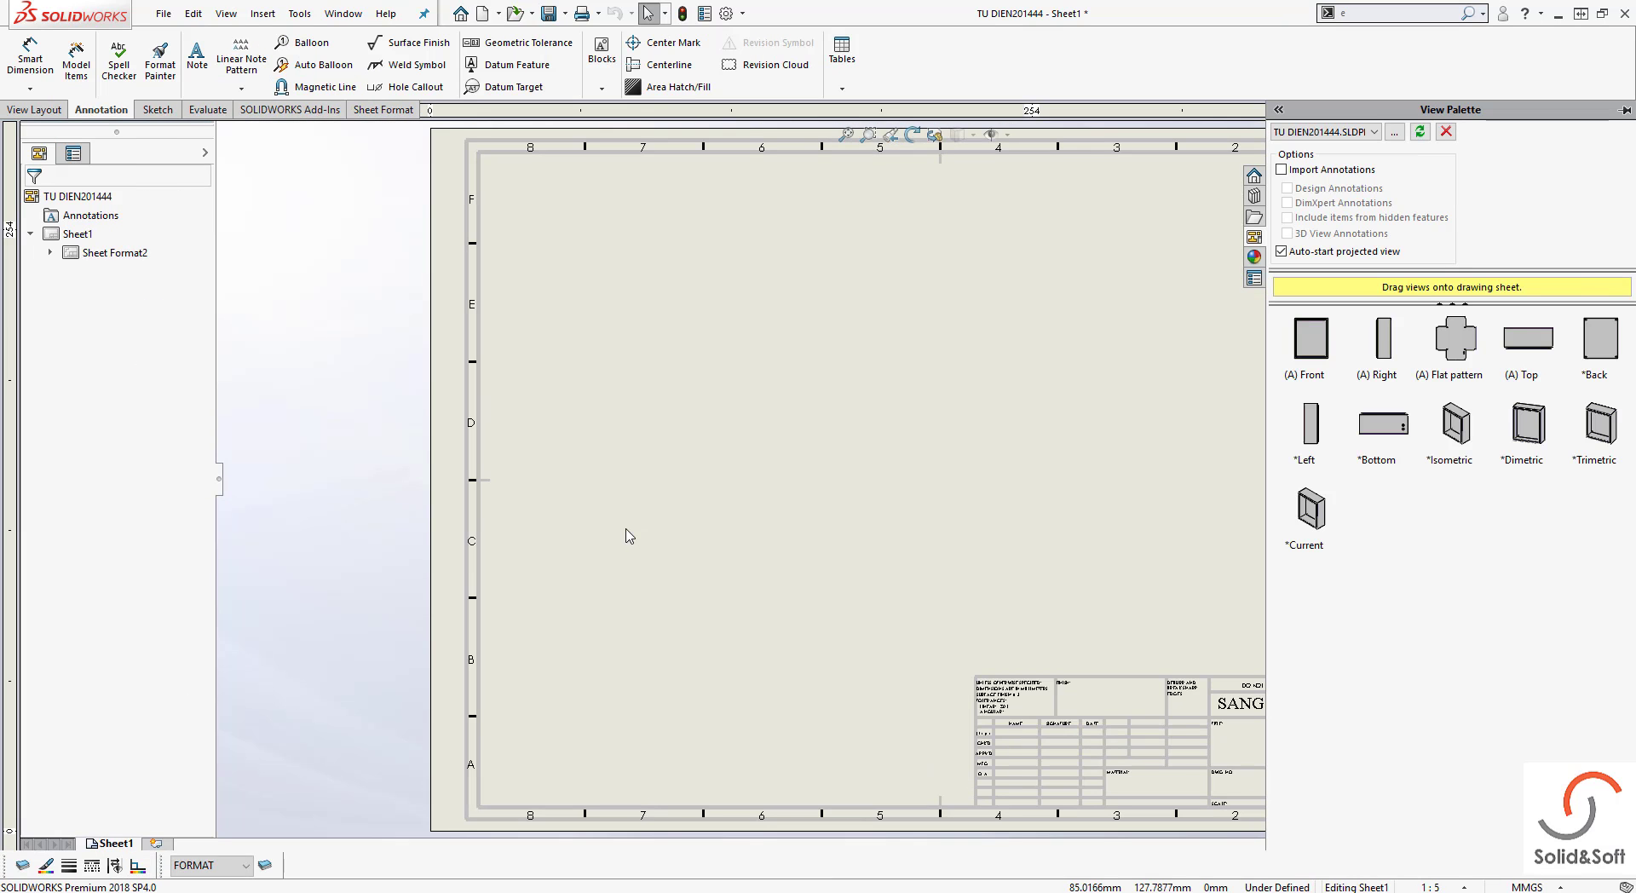
# Place the cabinet's Isometric view on the upper part of the sheet and display it shaded with edges
pyautogui.scroll(-5, 1033, 552)
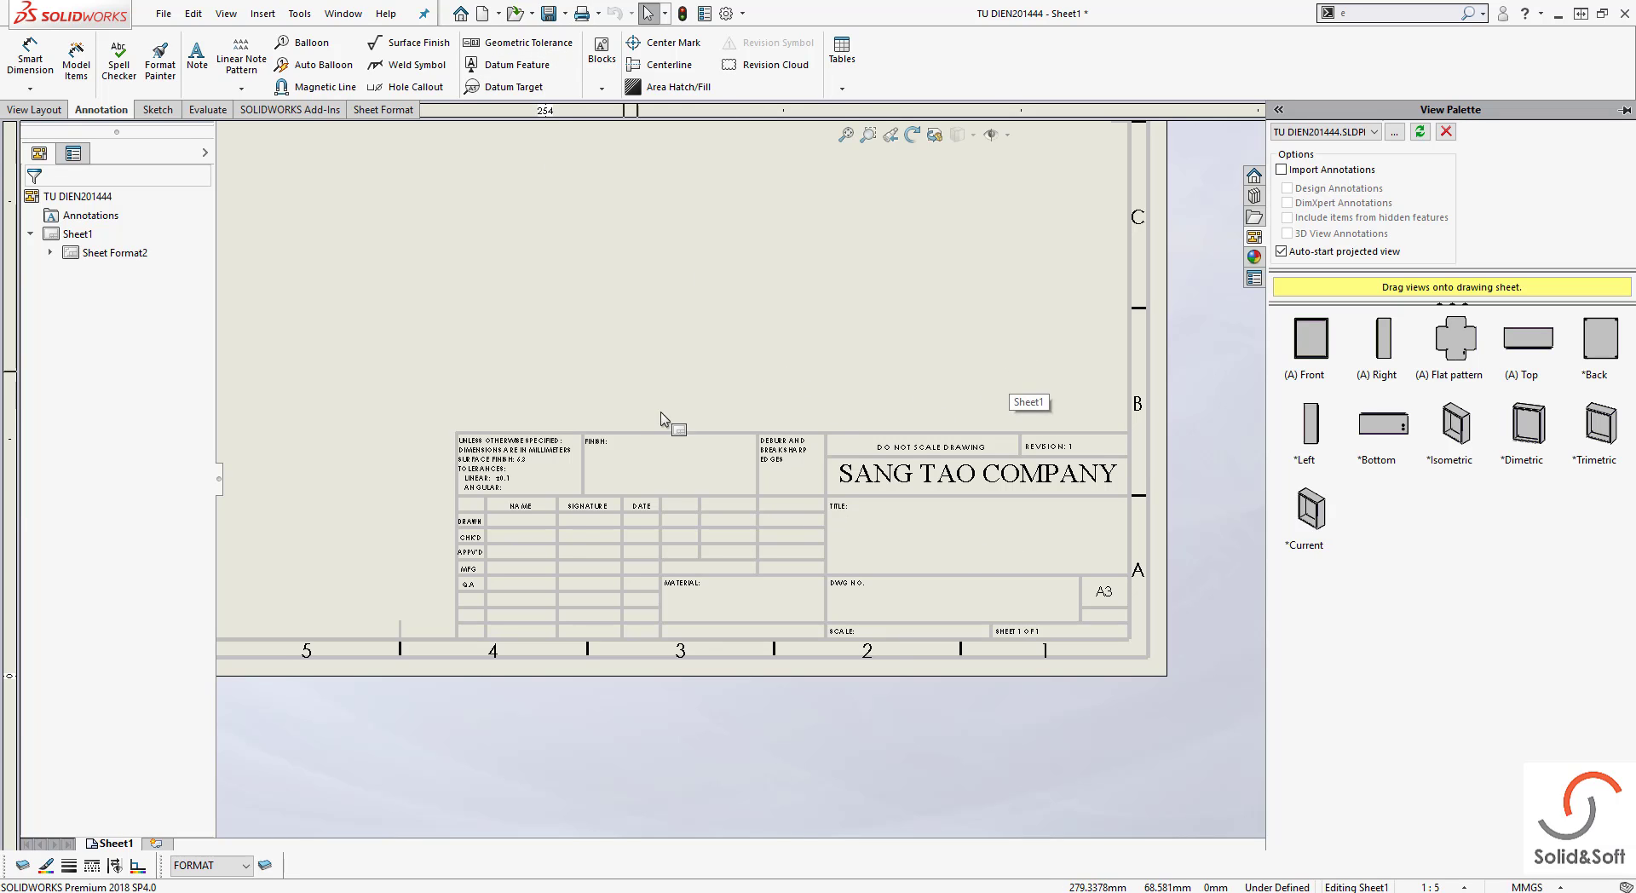
pyautogui.press('f')
pyautogui.moveTo(1455, 426); pyautogui.dragTo(673, 394)
pyautogui.scroll(-2, 770, 472)
pyautogui.click(769, 560)
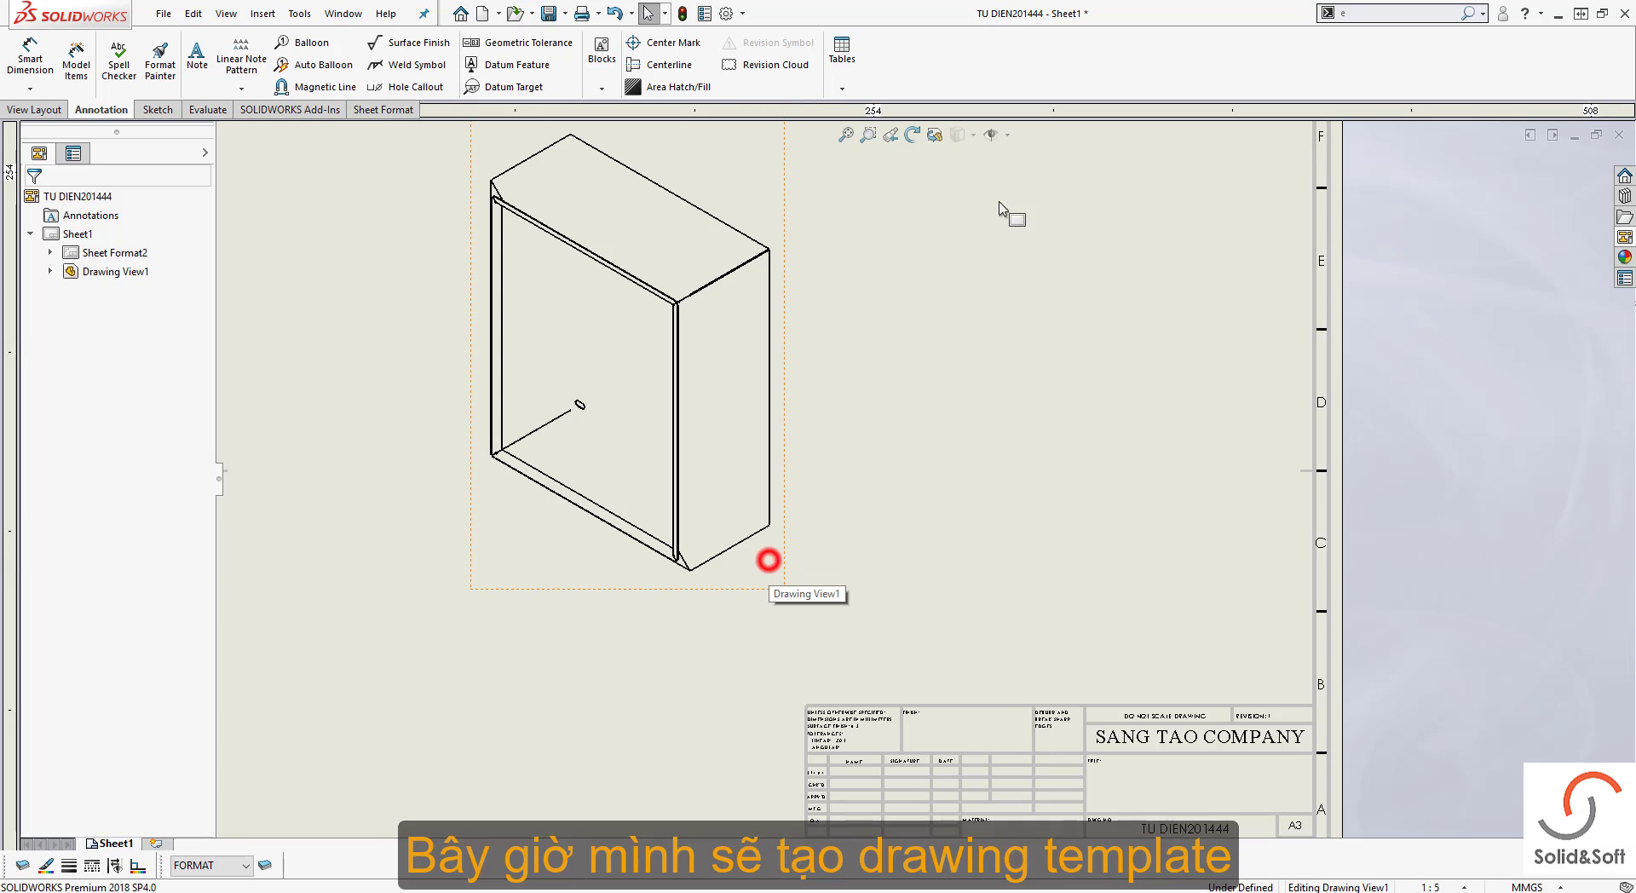
pyautogui.click(961, 135)
pyautogui.click(960, 159)
pyautogui.click(882, 385)
# Open the drawing's sheet format for editing at the title block
pyautogui.scroll(-2, 882, 385)
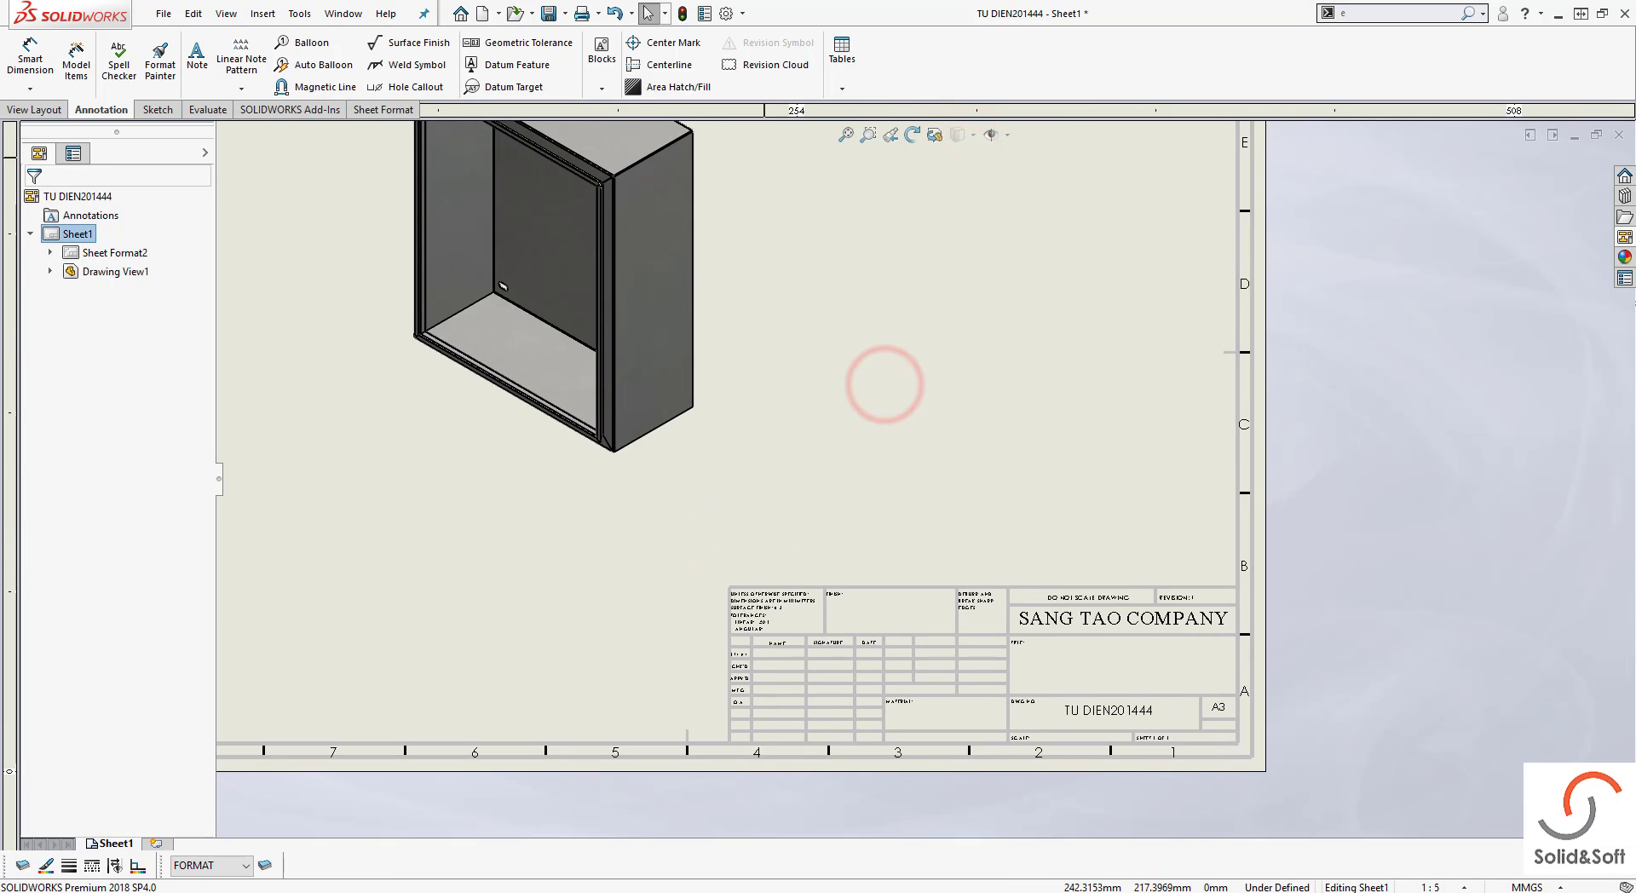
pyautogui.scroll(-3, 865, 642)
pyautogui.scroll(2, 905, 562)
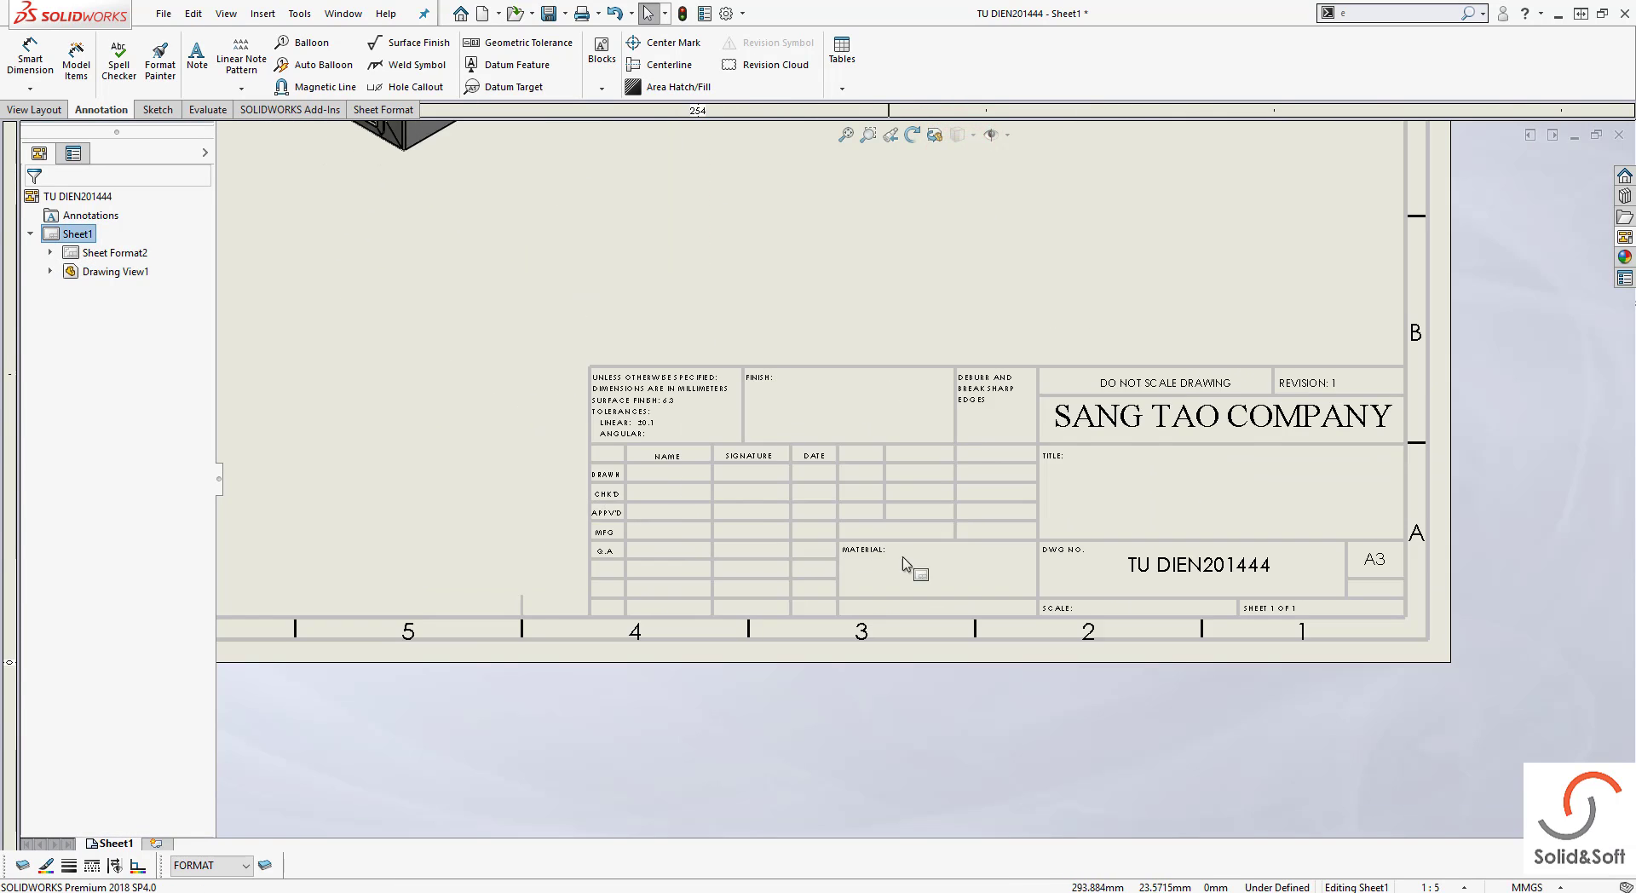
pyautogui.scroll(-2, 937, 537)
pyautogui.rightClick(686, 221)
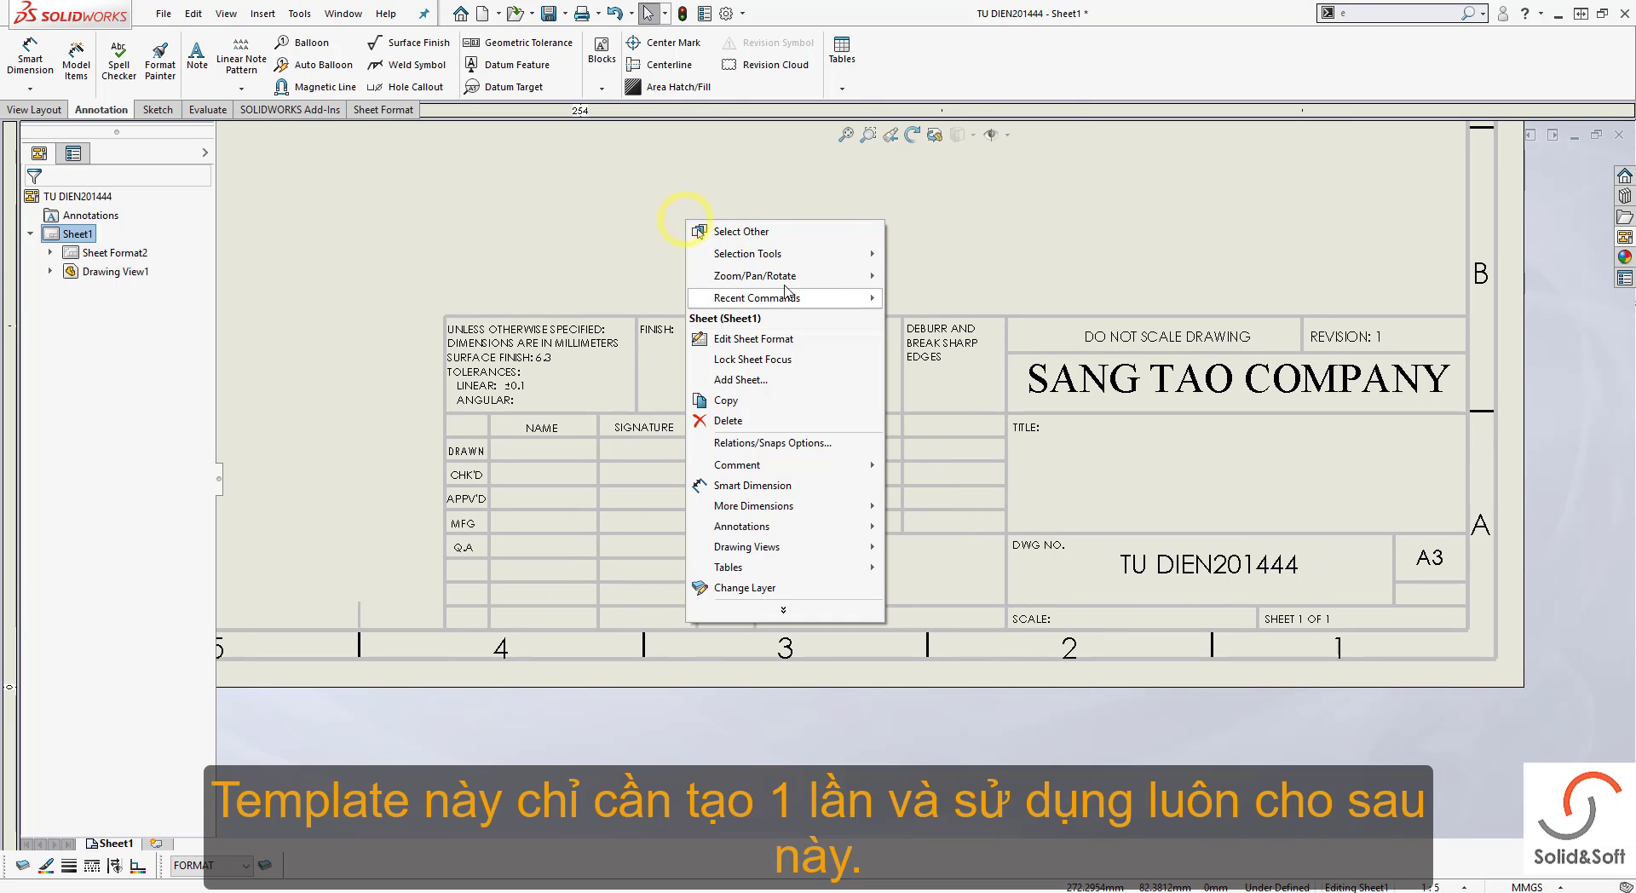
pyautogui.click(754, 338)
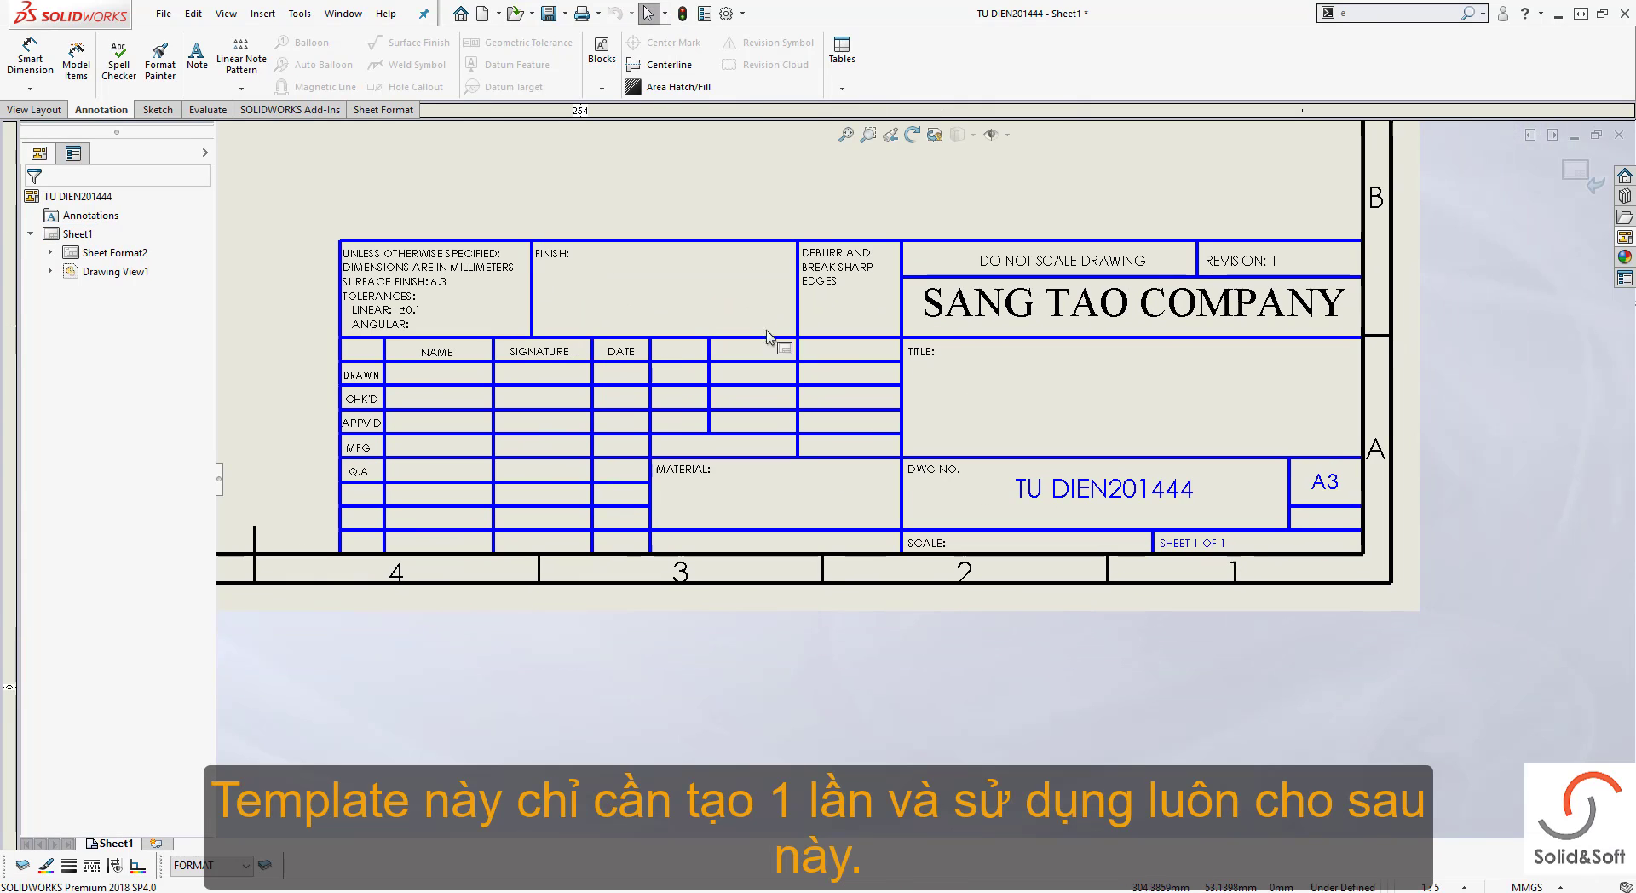
# Replace the DWG NO. text with a link to the property "Tên dự án - số bản vẽ" of the model in the drawing view
pyautogui.doubleClick(1060, 485)
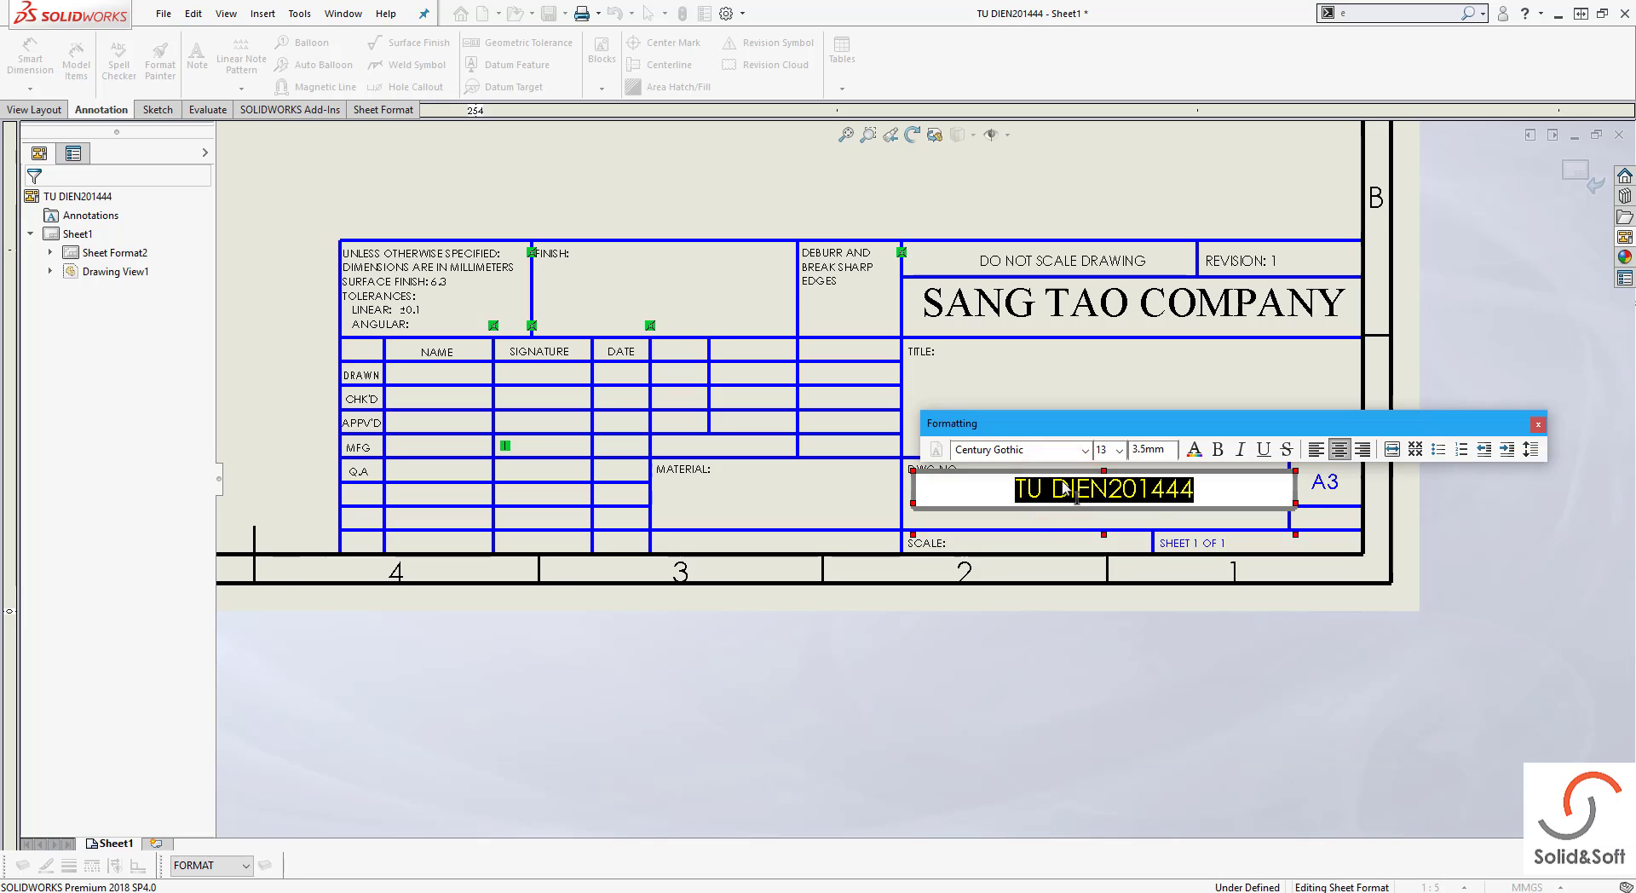
pyautogui.press('Delete')
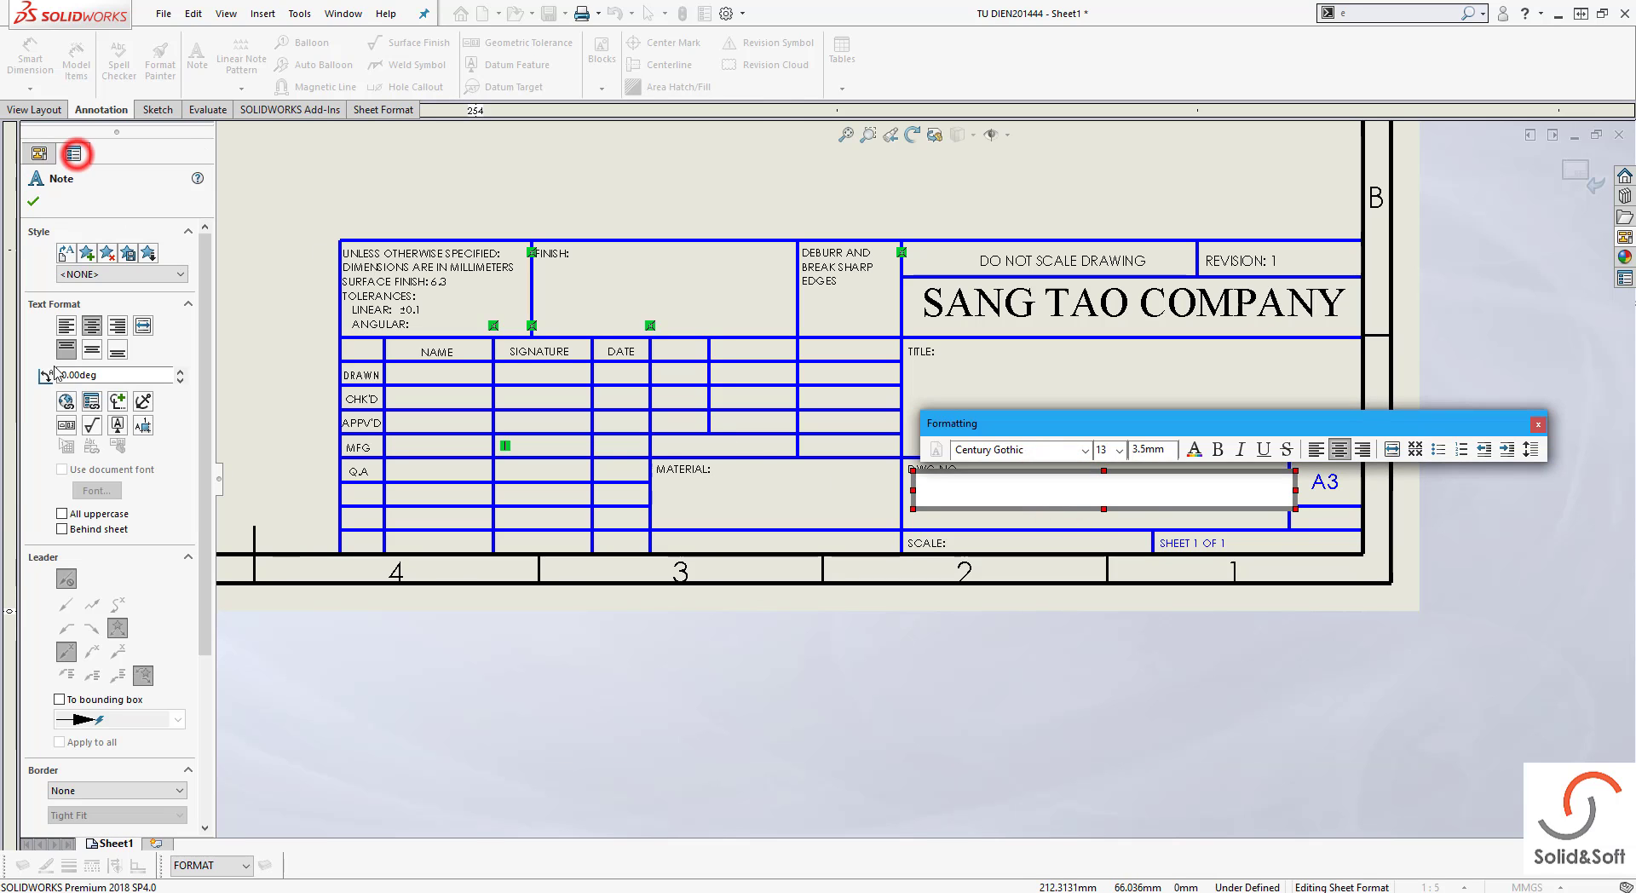
pyautogui.click(91, 401)
pyautogui.click(987, 271)
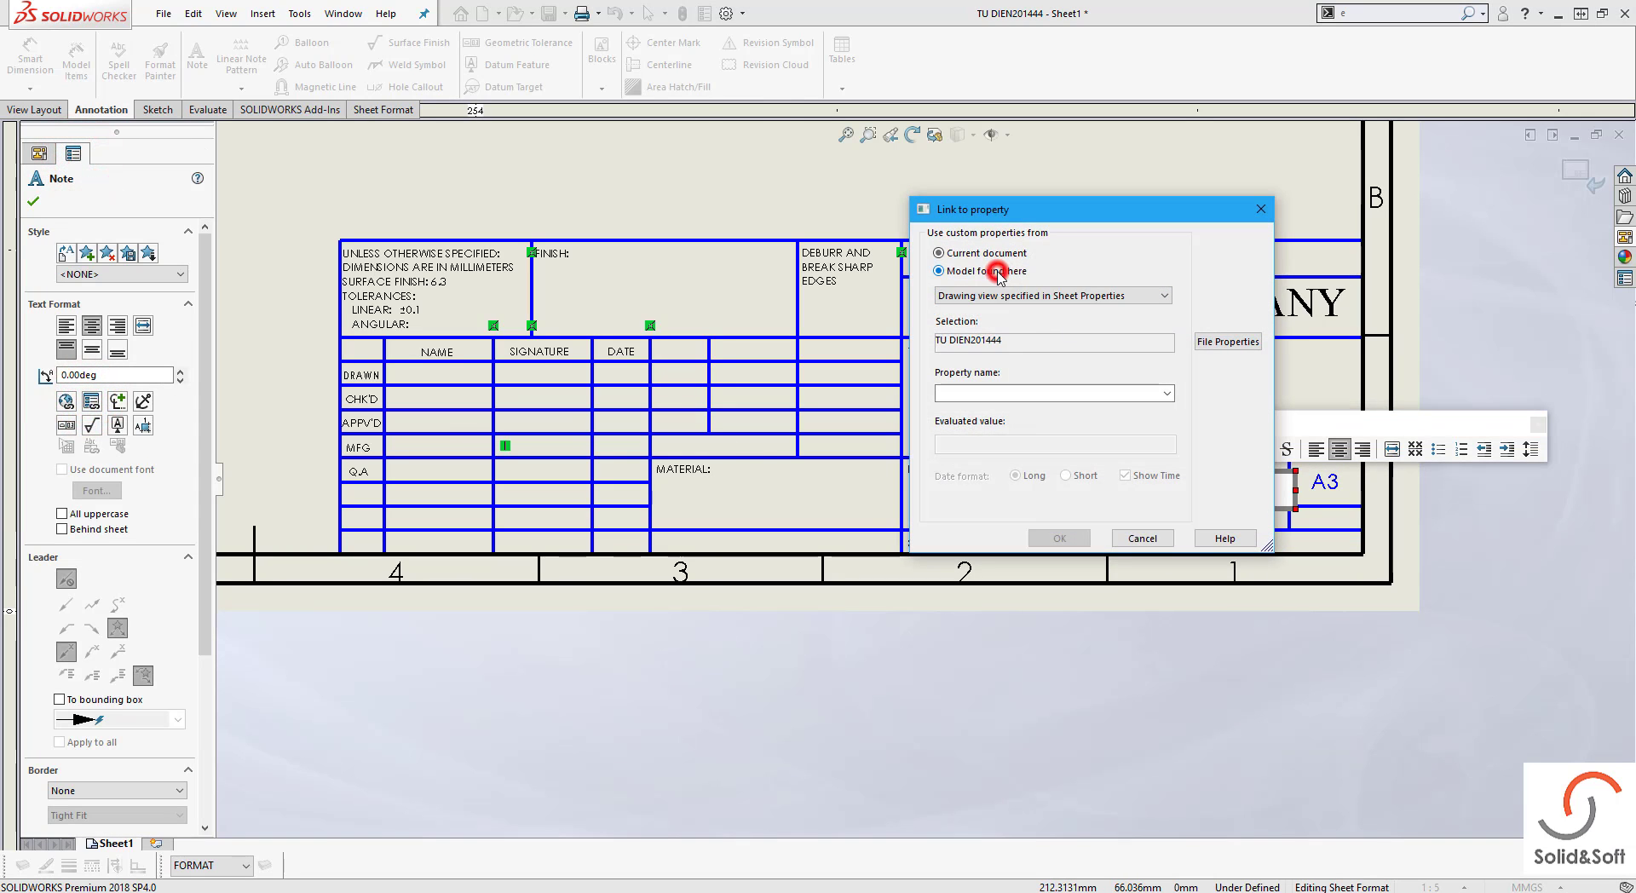
pyautogui.click(1054, 295)
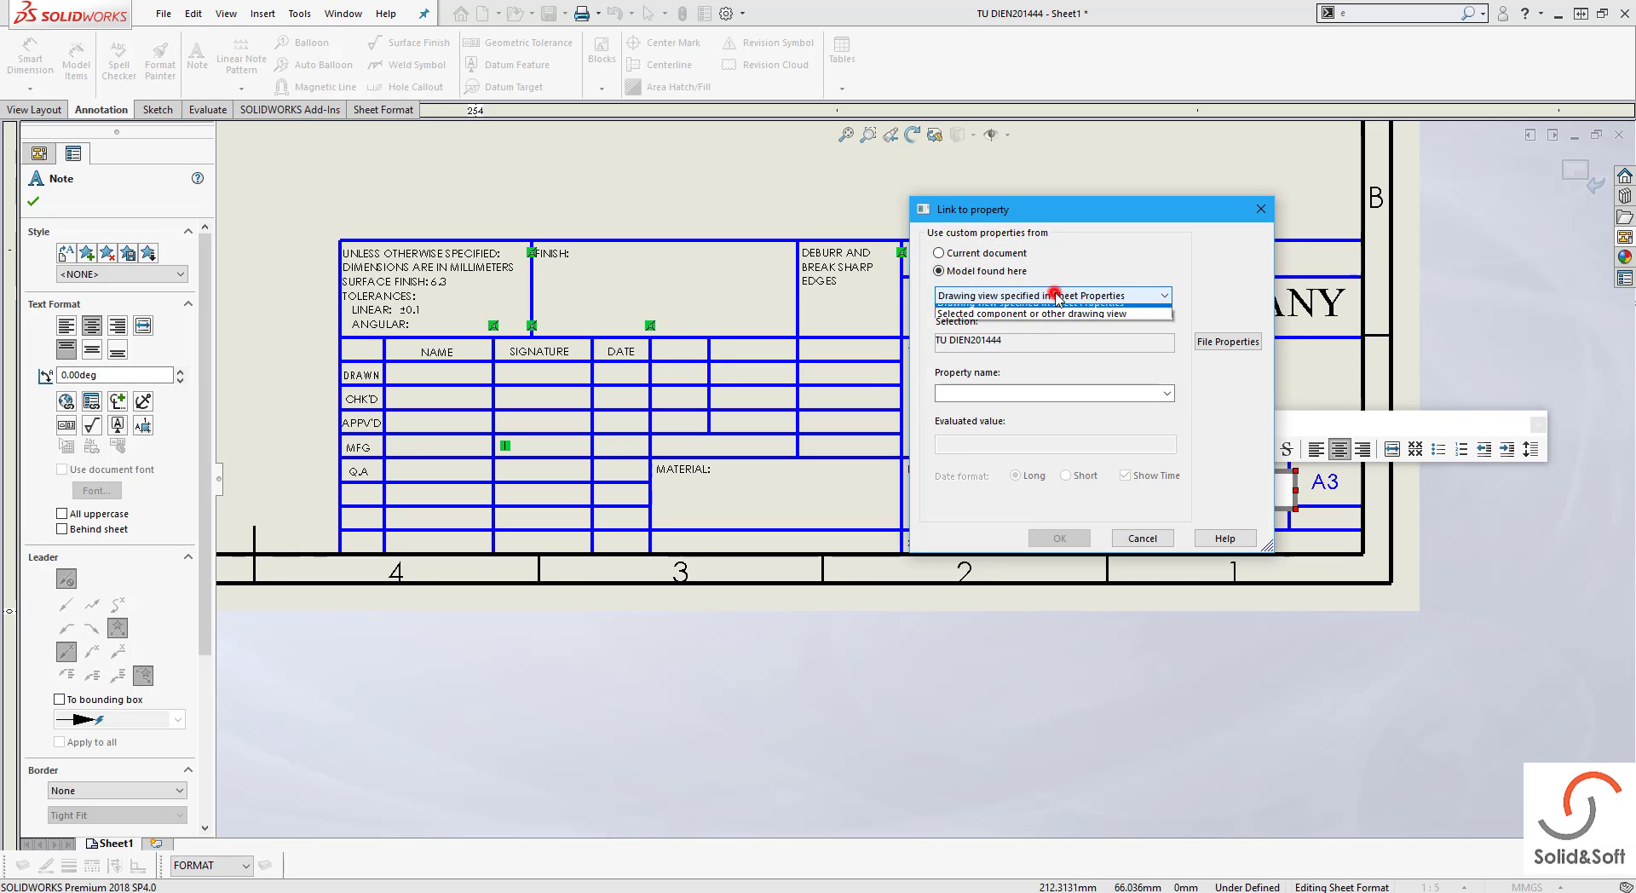
pyautogui.click(1055, 295)
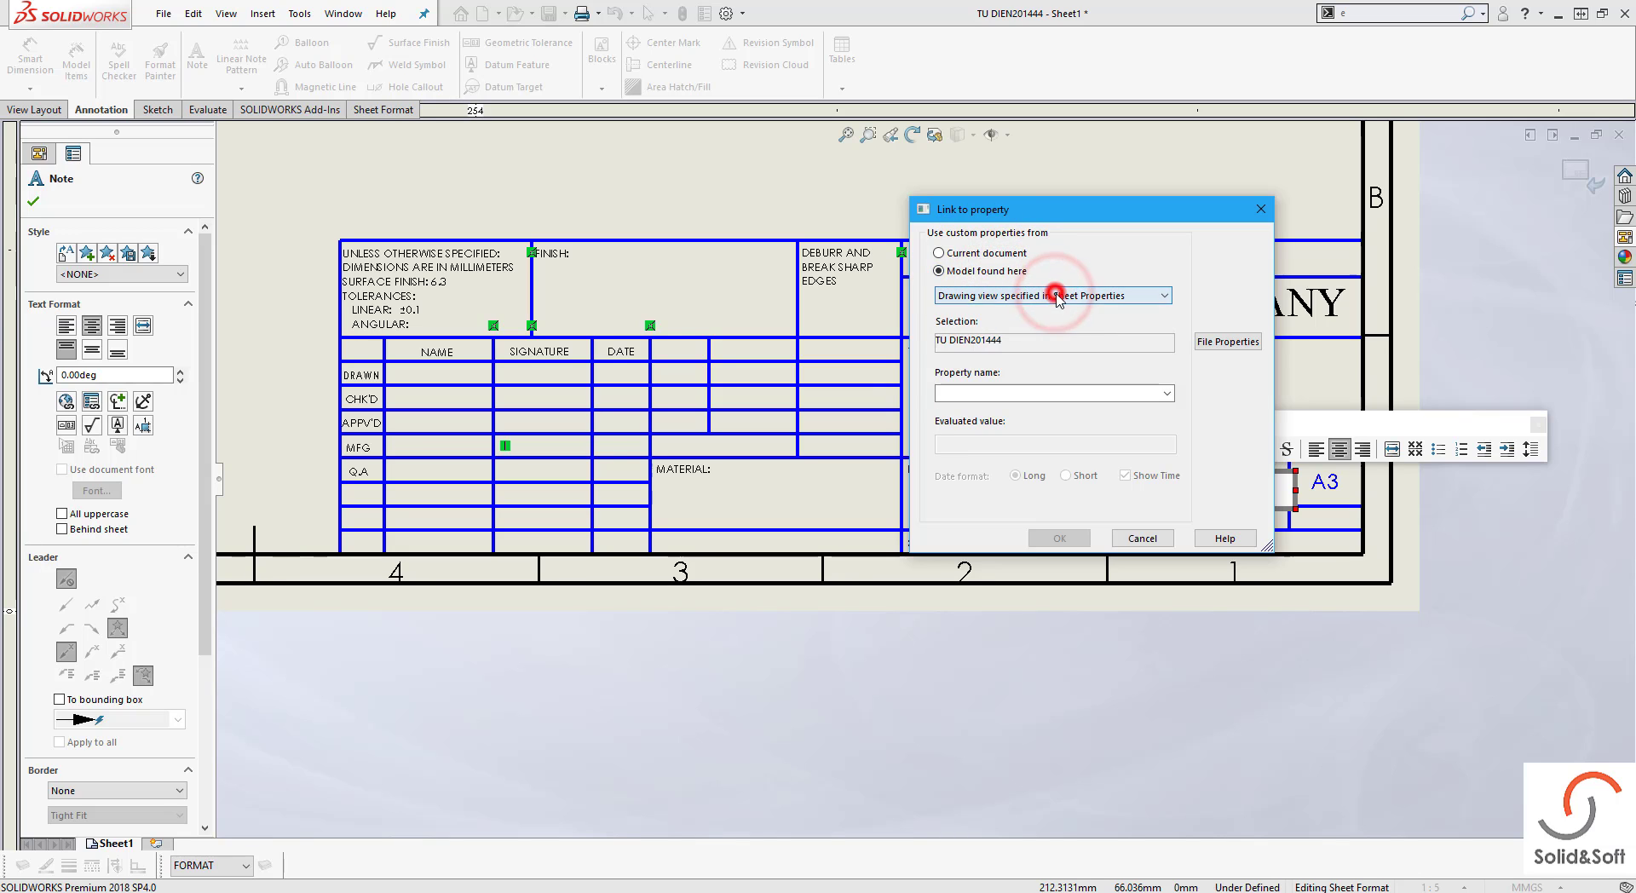
pyautogui.click(1166, 392)
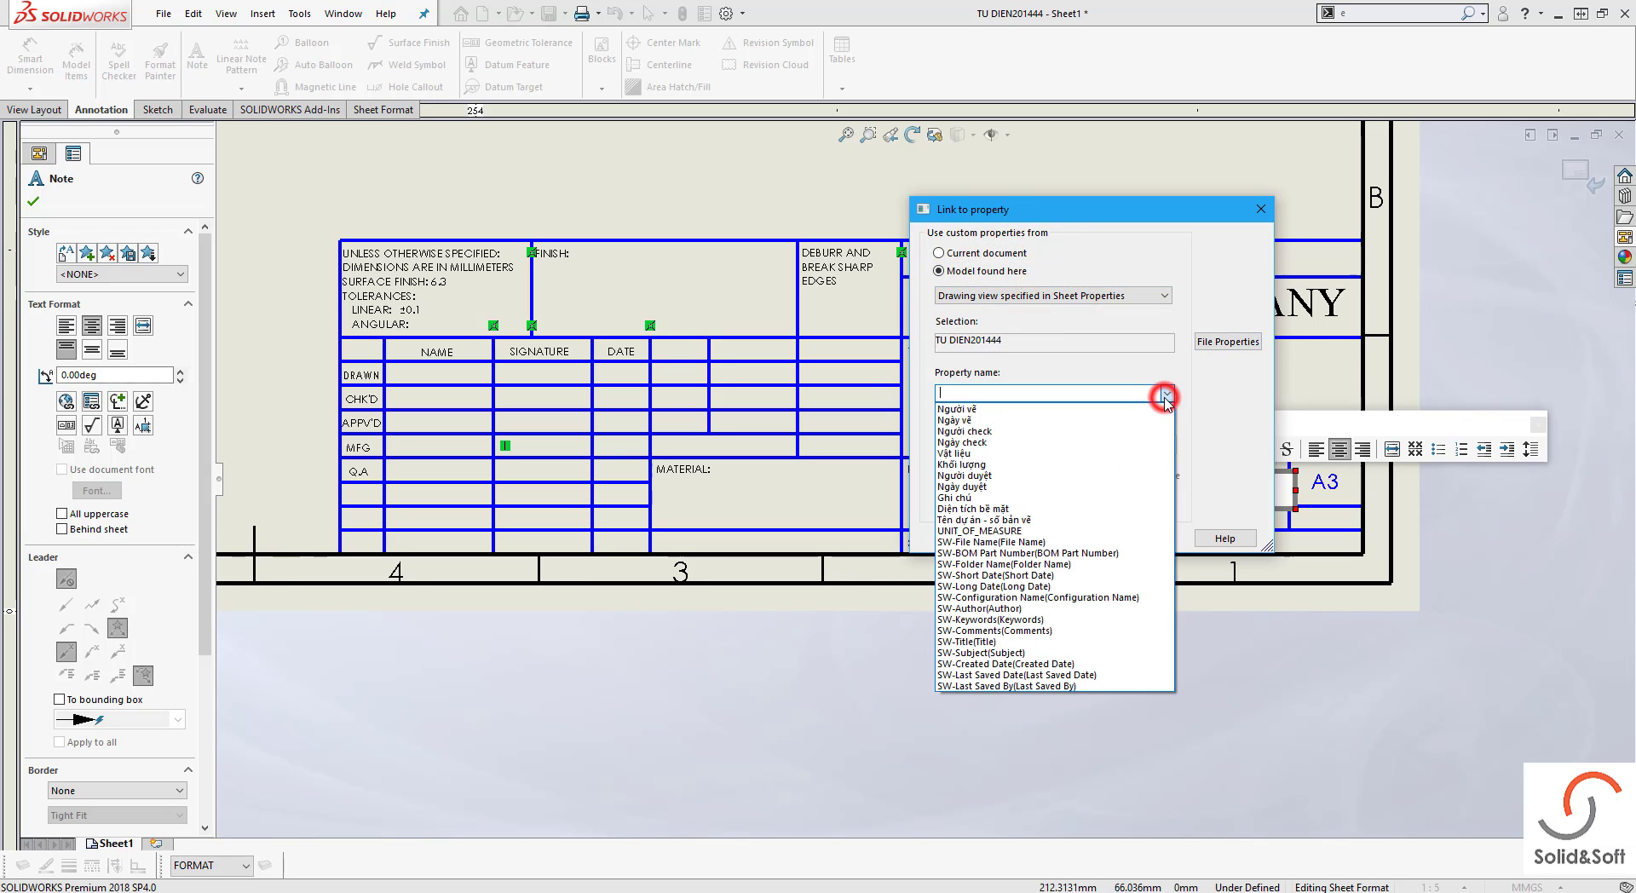
pyautogui.click(1048, 521)
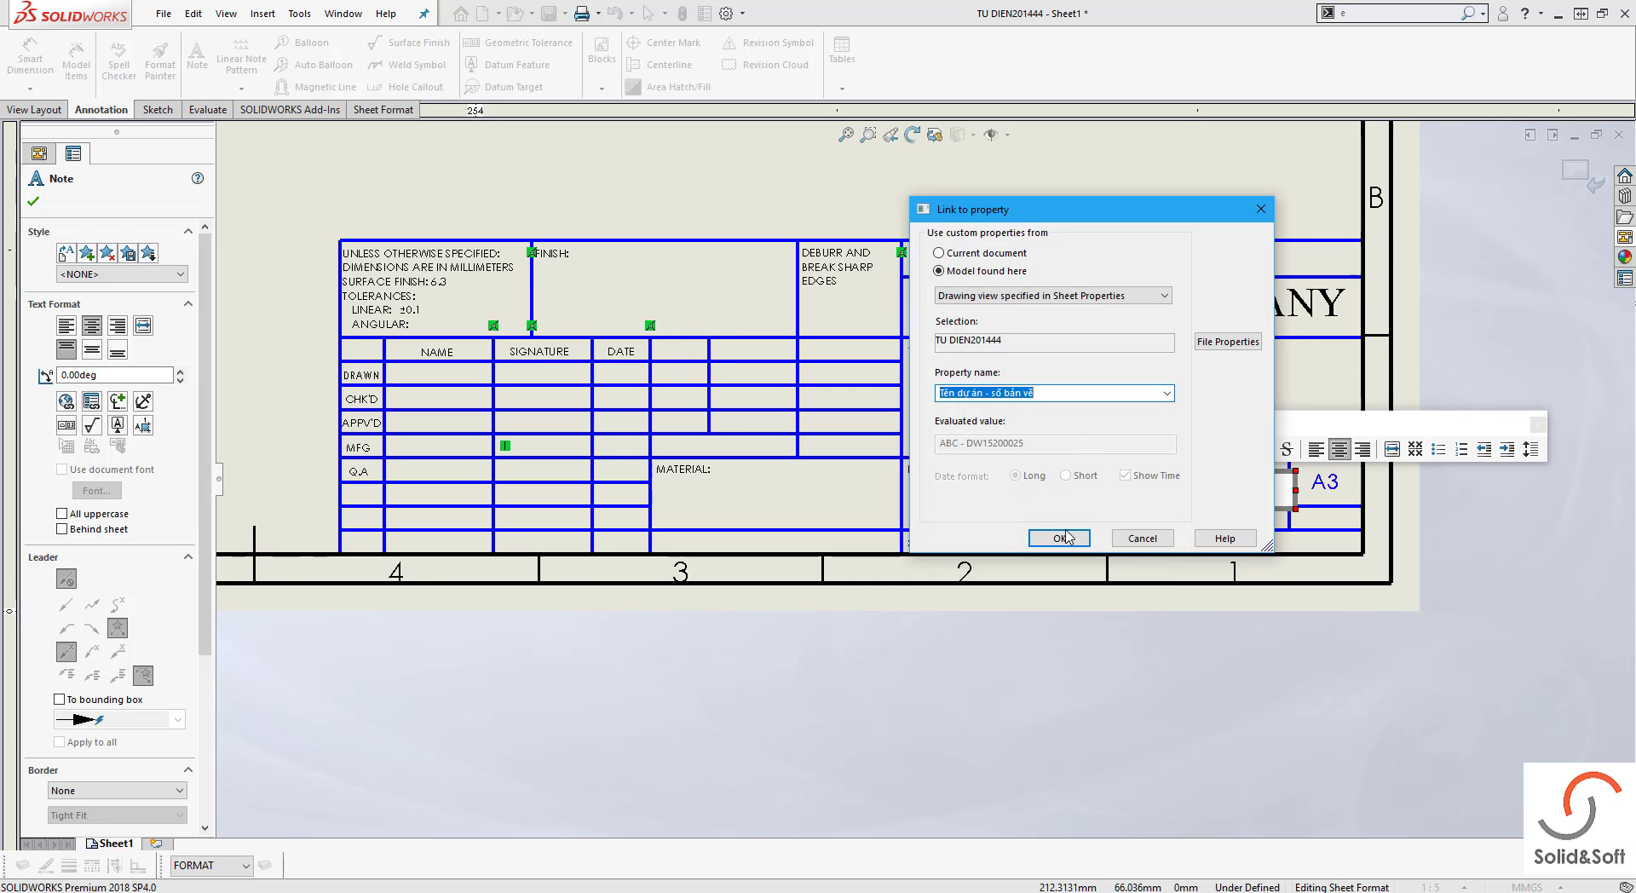
pyautogui.click(1061, 538)
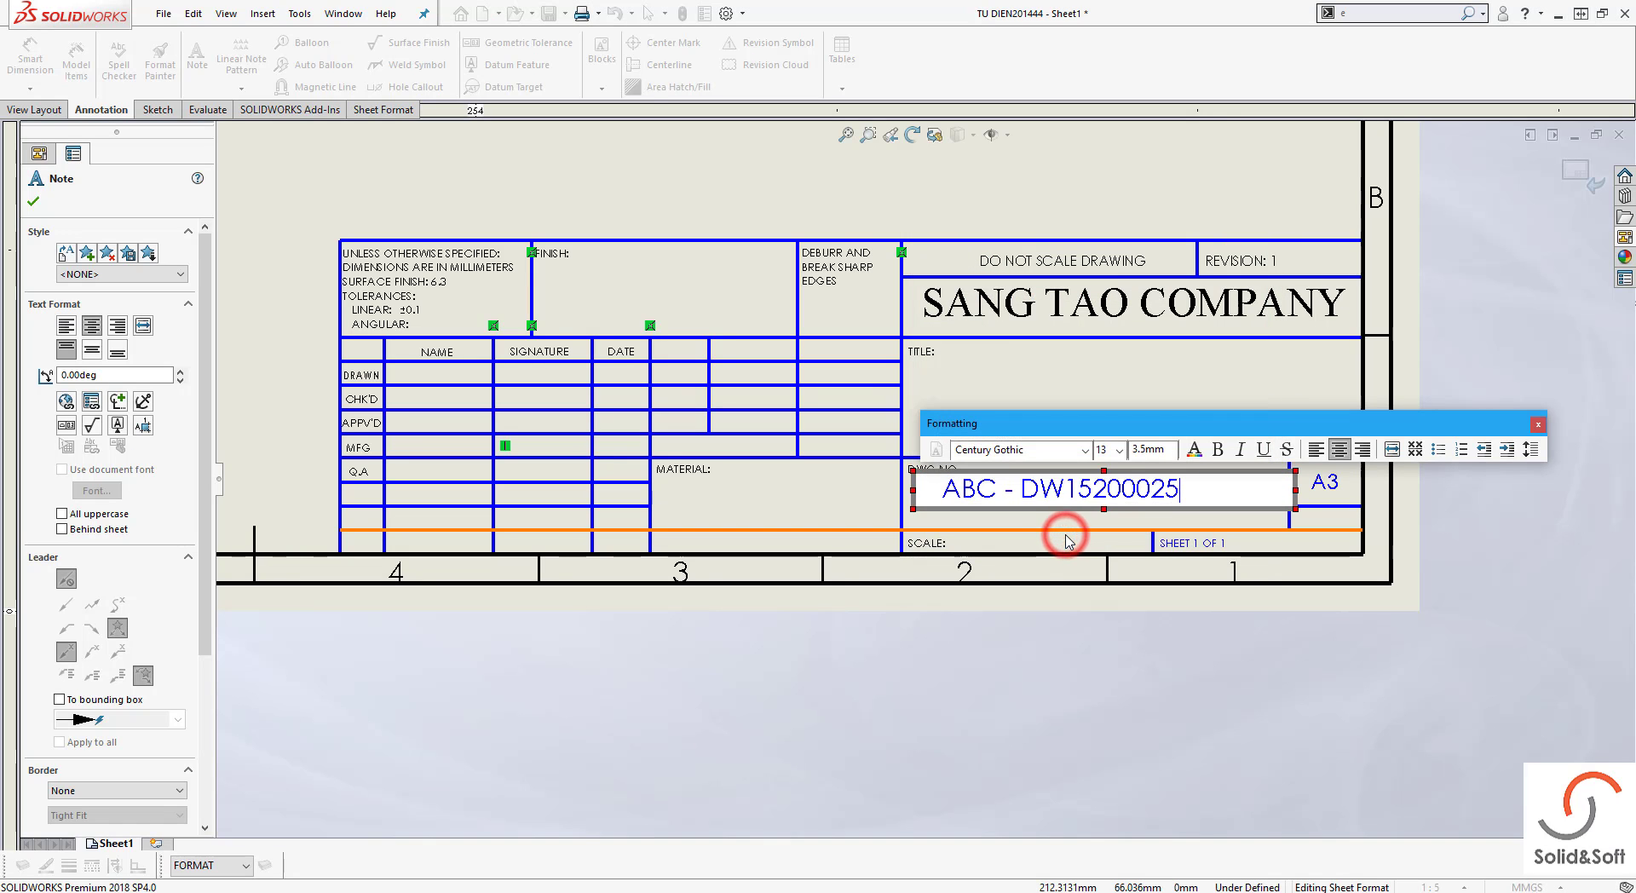
pyautogui.click(1008, 369)
# Add the drafter's name note to the DRAWN row of the title block and copy it into the CHK'D name cell
pyautogui.scroll(3, 1136, 506)
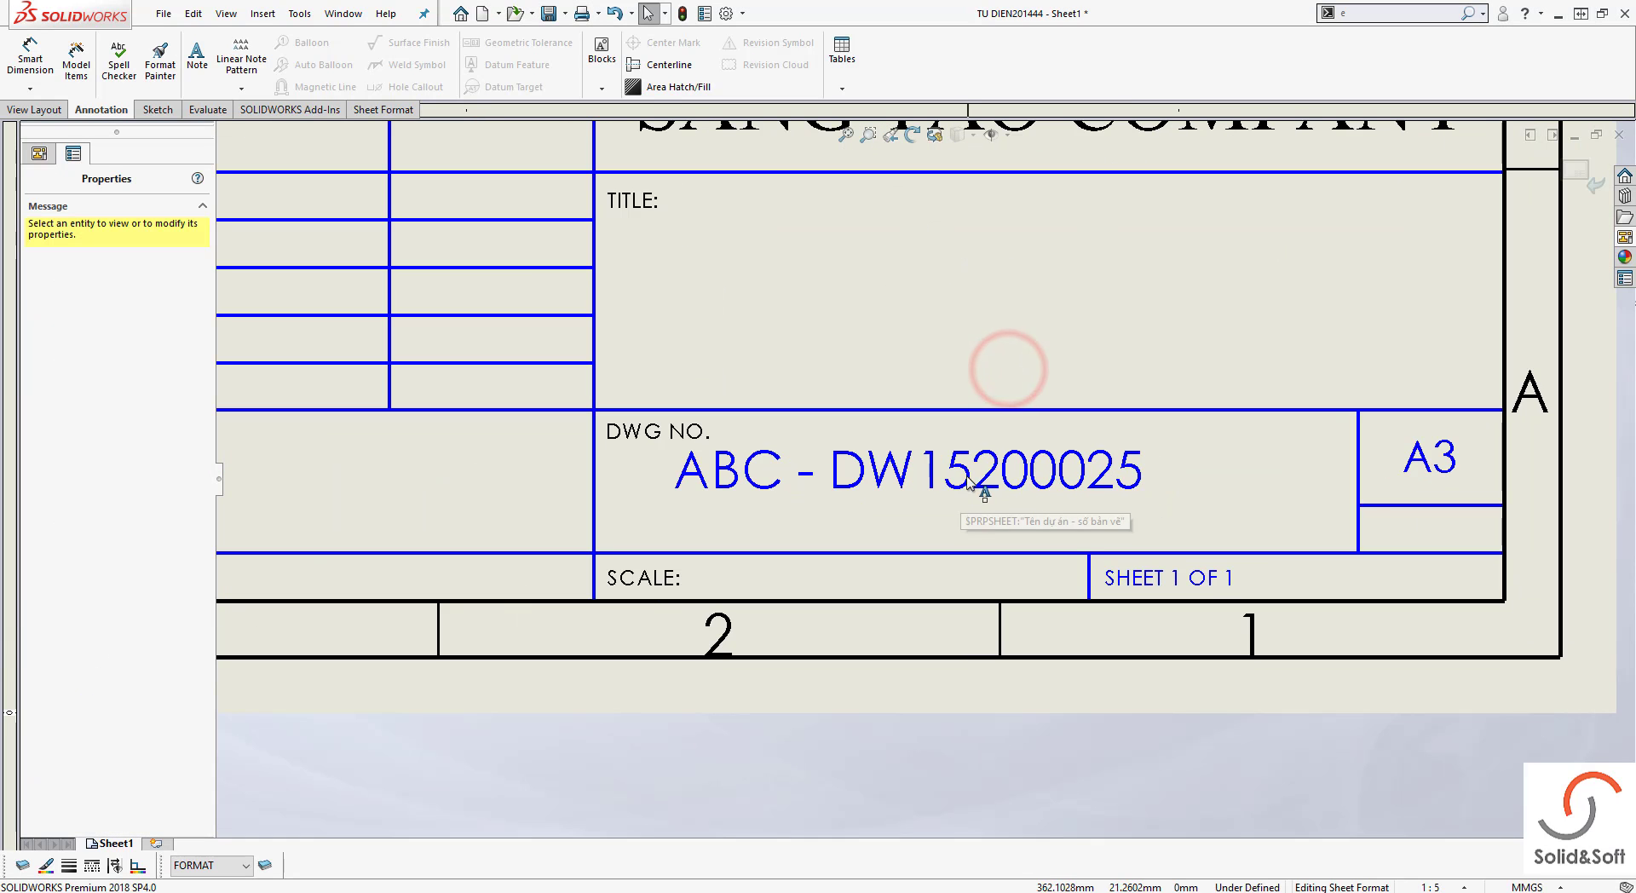
pyautogui.doubleClick(968, 474)
pyautogui.scroll(-1, 968, 474)
pyautogui.scroll(-5, 986, 452)
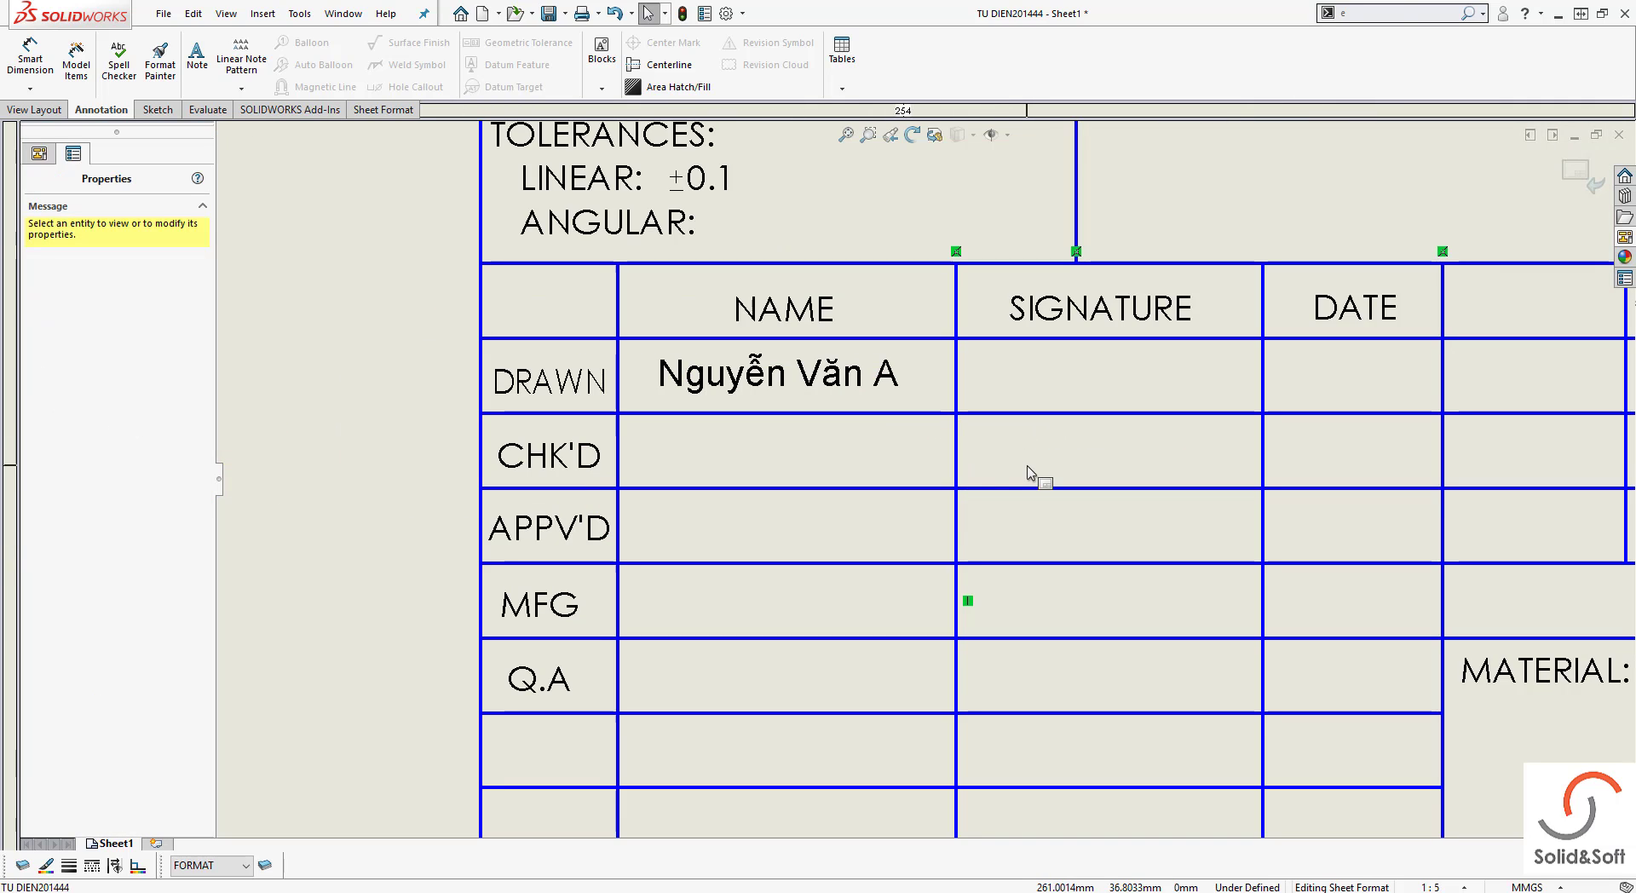
pyautogui.write('Nguyễn Văn A')
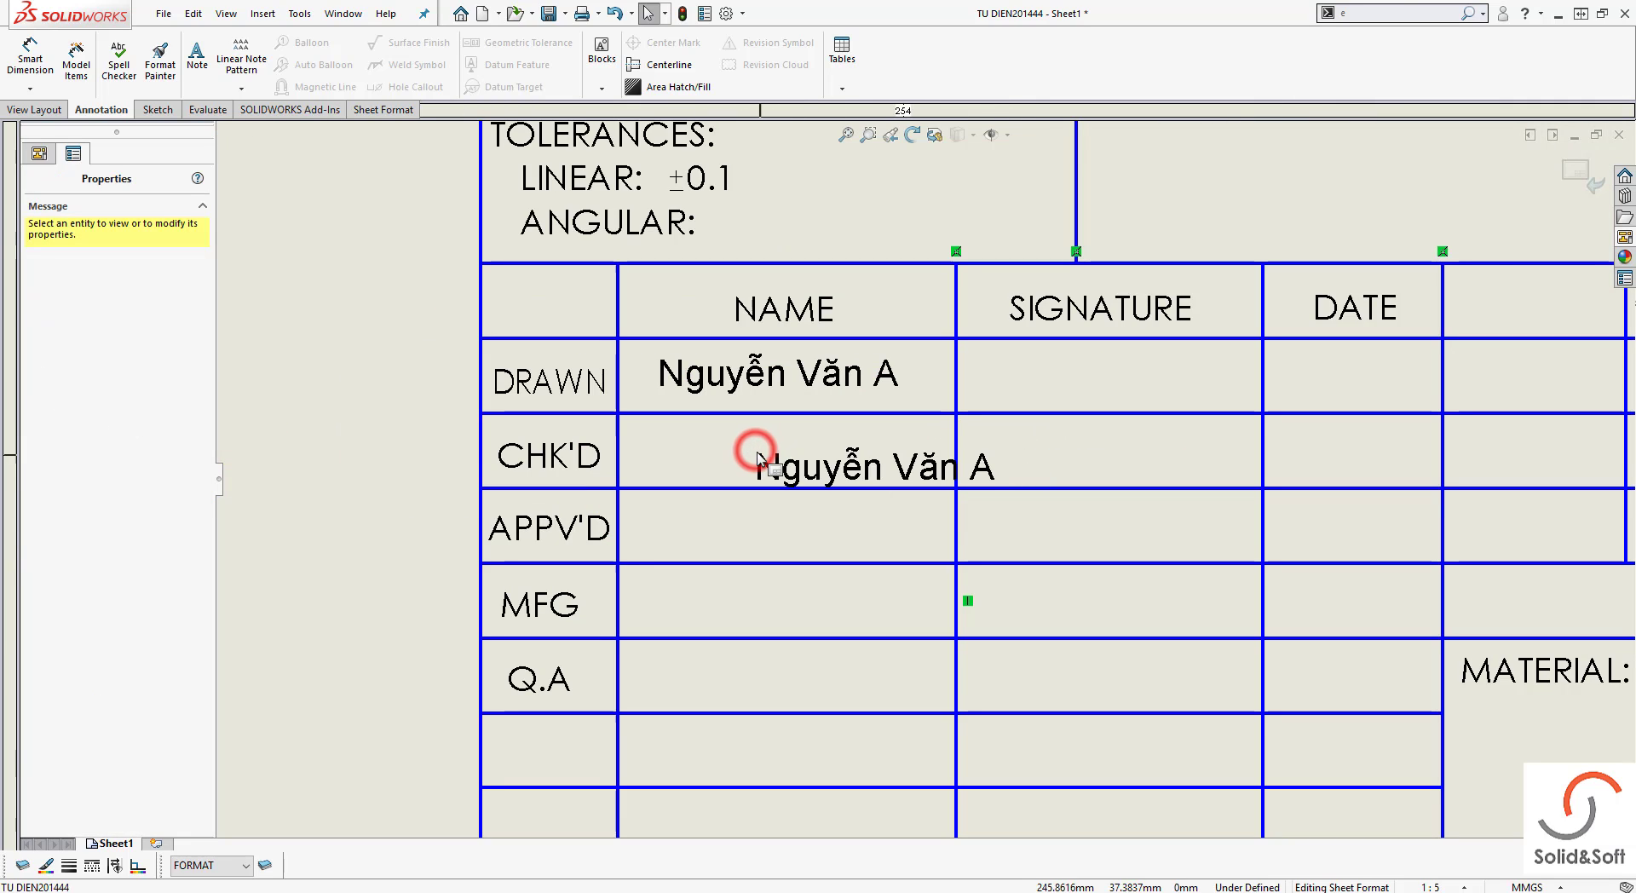
pyautogui.moveTo(866, 475); pyautogui.dragTo(765, 459)
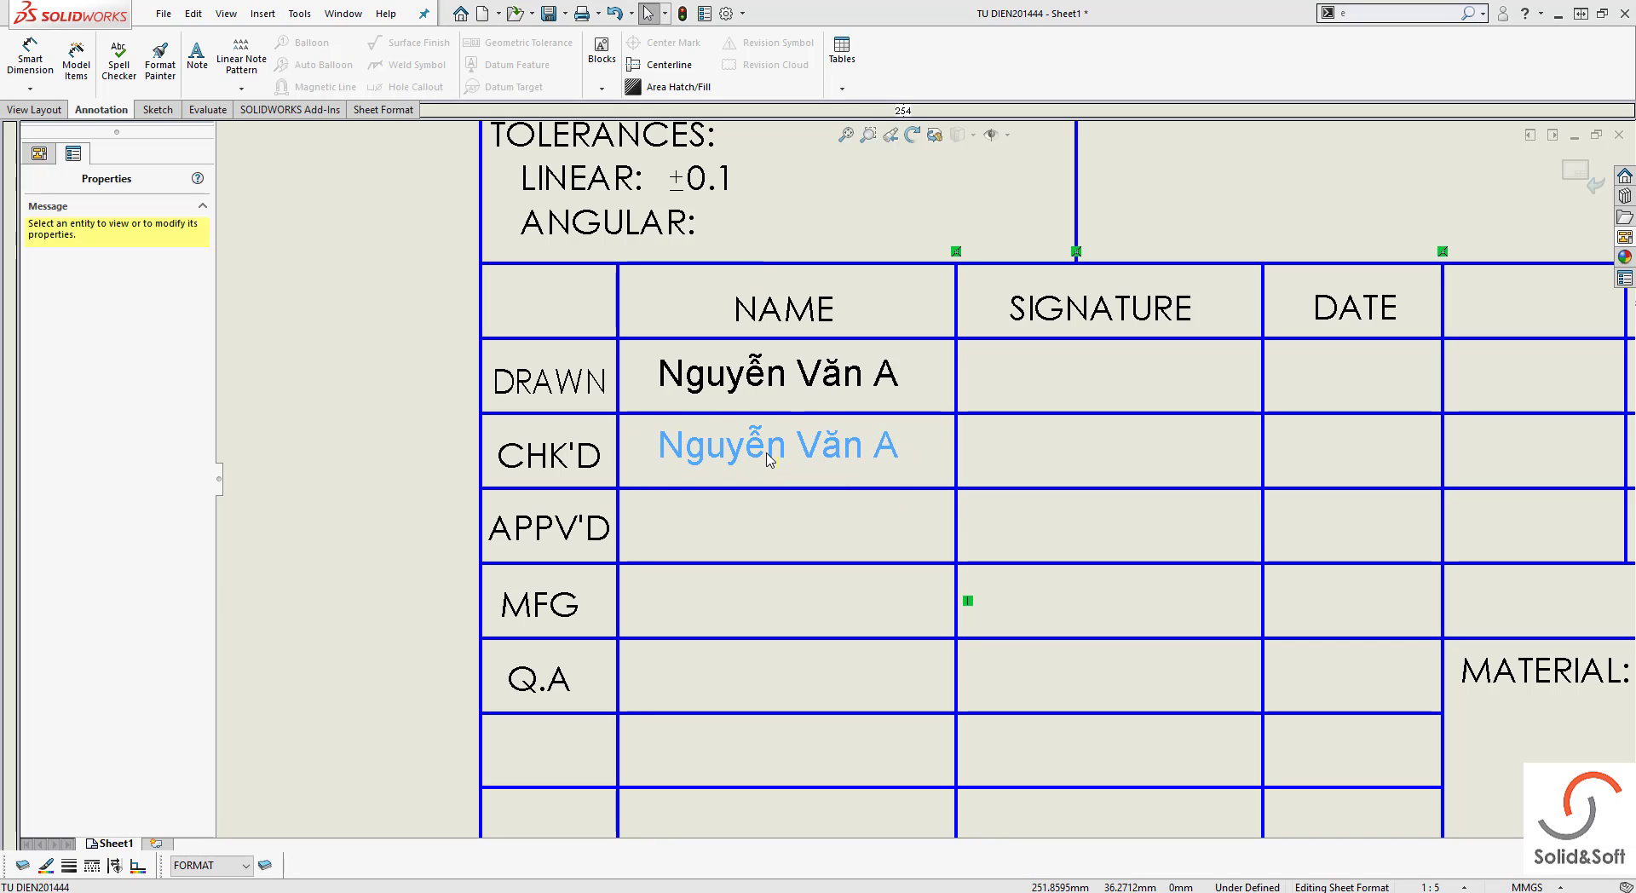
pyautogui.click(767, 460)
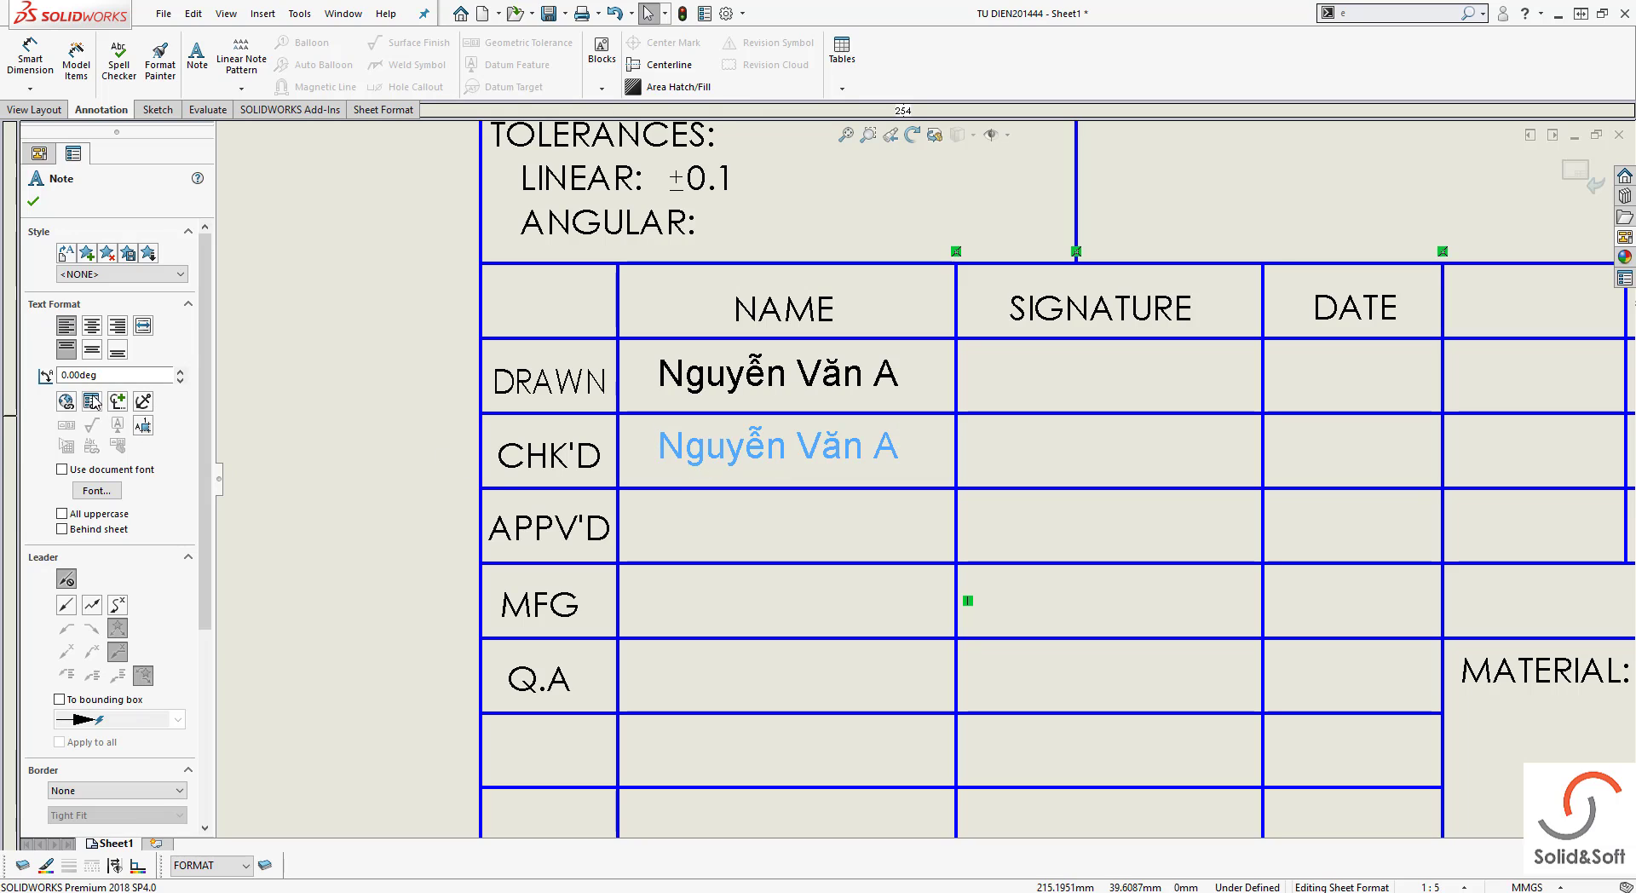
# Link the CHK'D name note to the model's "Người check" property in place of the copied text
pyautogui.doubleClick(704, 446)
pyautogui.hotkey('ctrl', 'c')
pyautogui.click(93, 400)
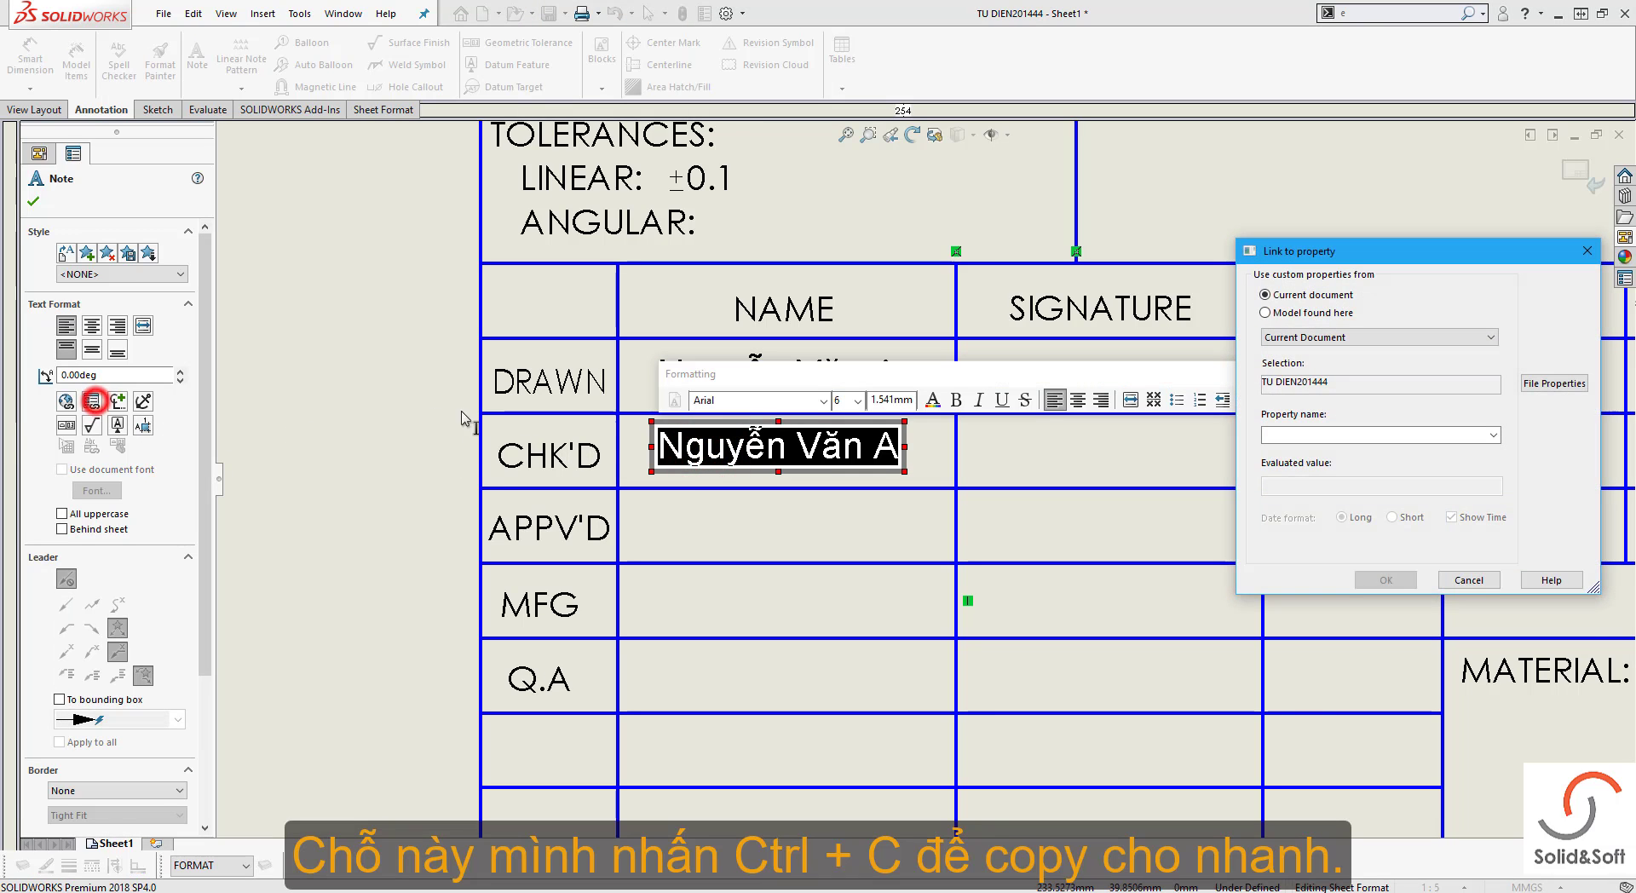
pyautogui.click(1493, 435)
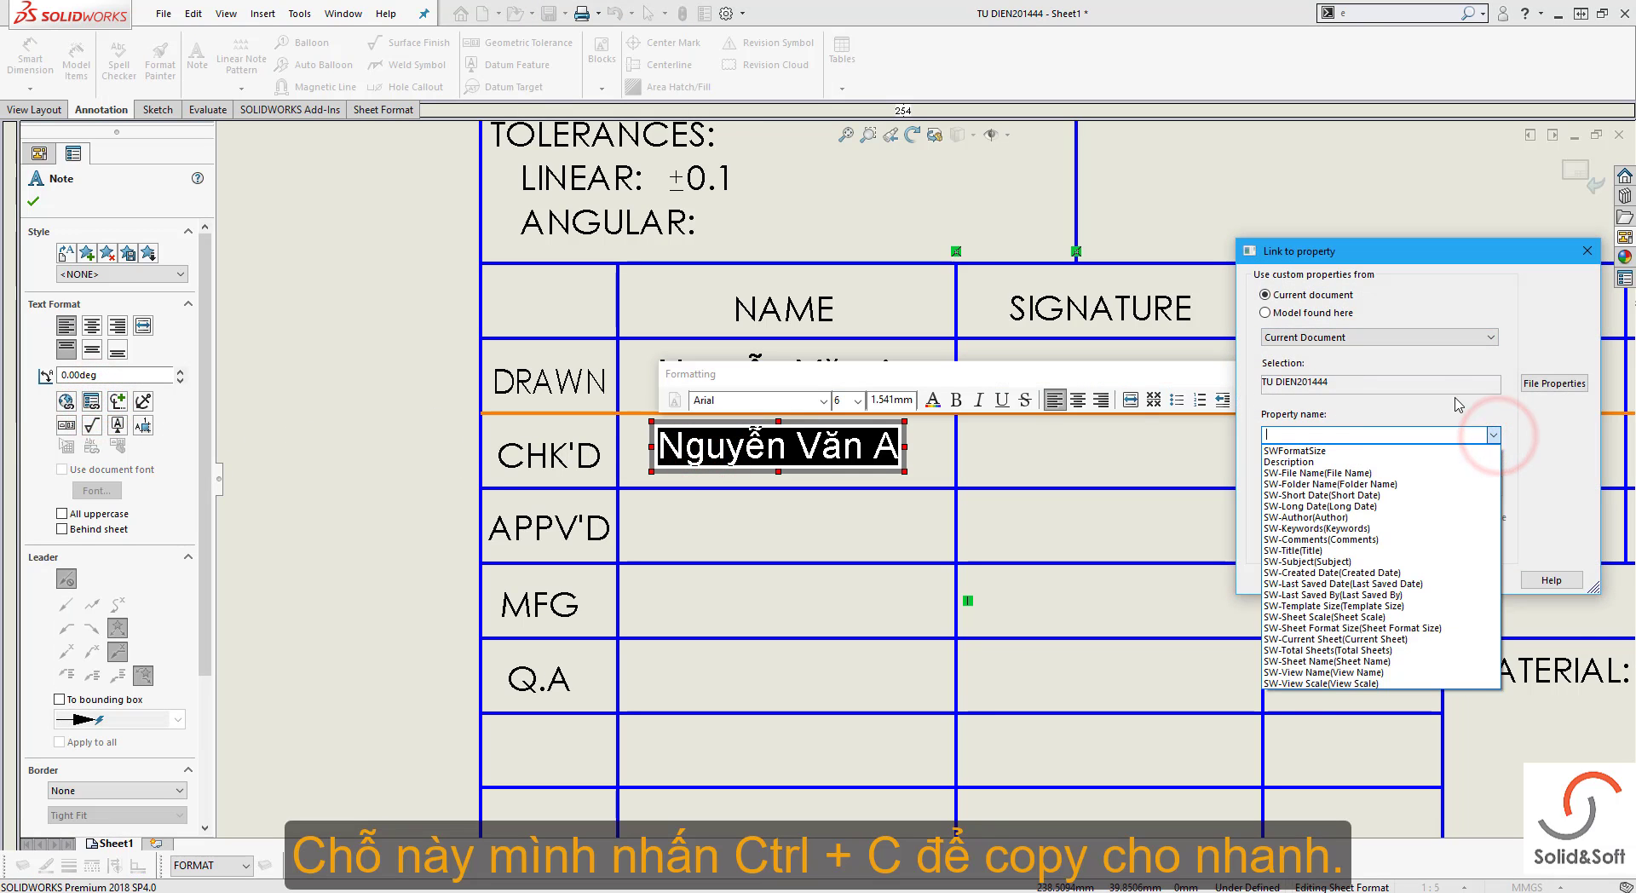
pyautogui.click(1369, 337)
pyautogui.click(1369, 336)
pyautogui.click(1327, 315)
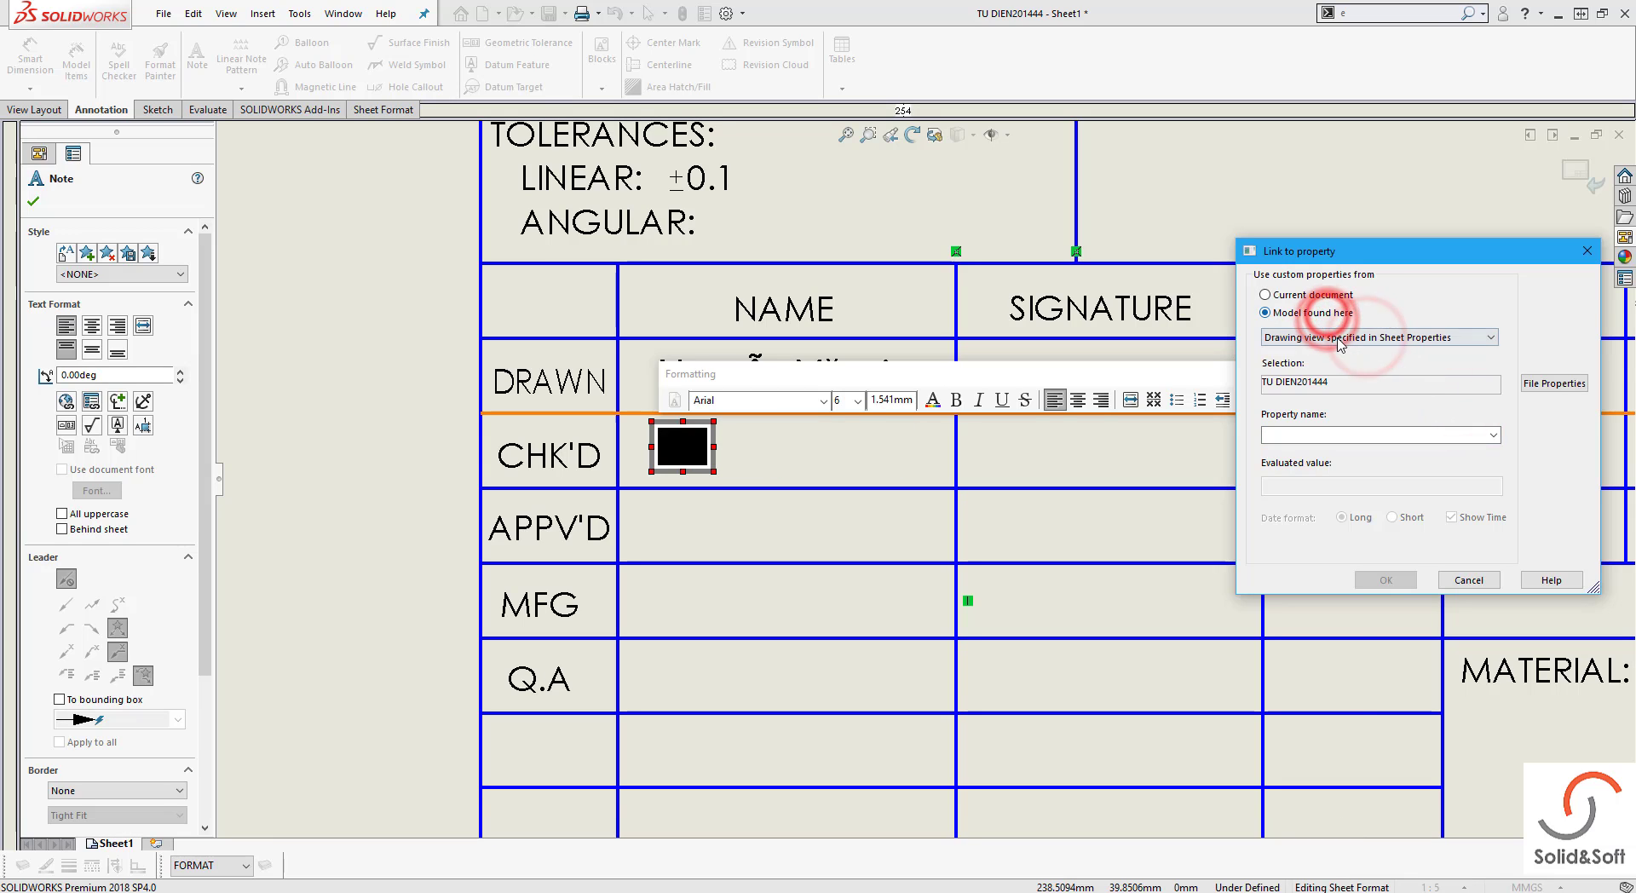
pyautogui.click(1340, 339)
pyautogui.click(1340, 337)
pyautogui.click(1494, 434)
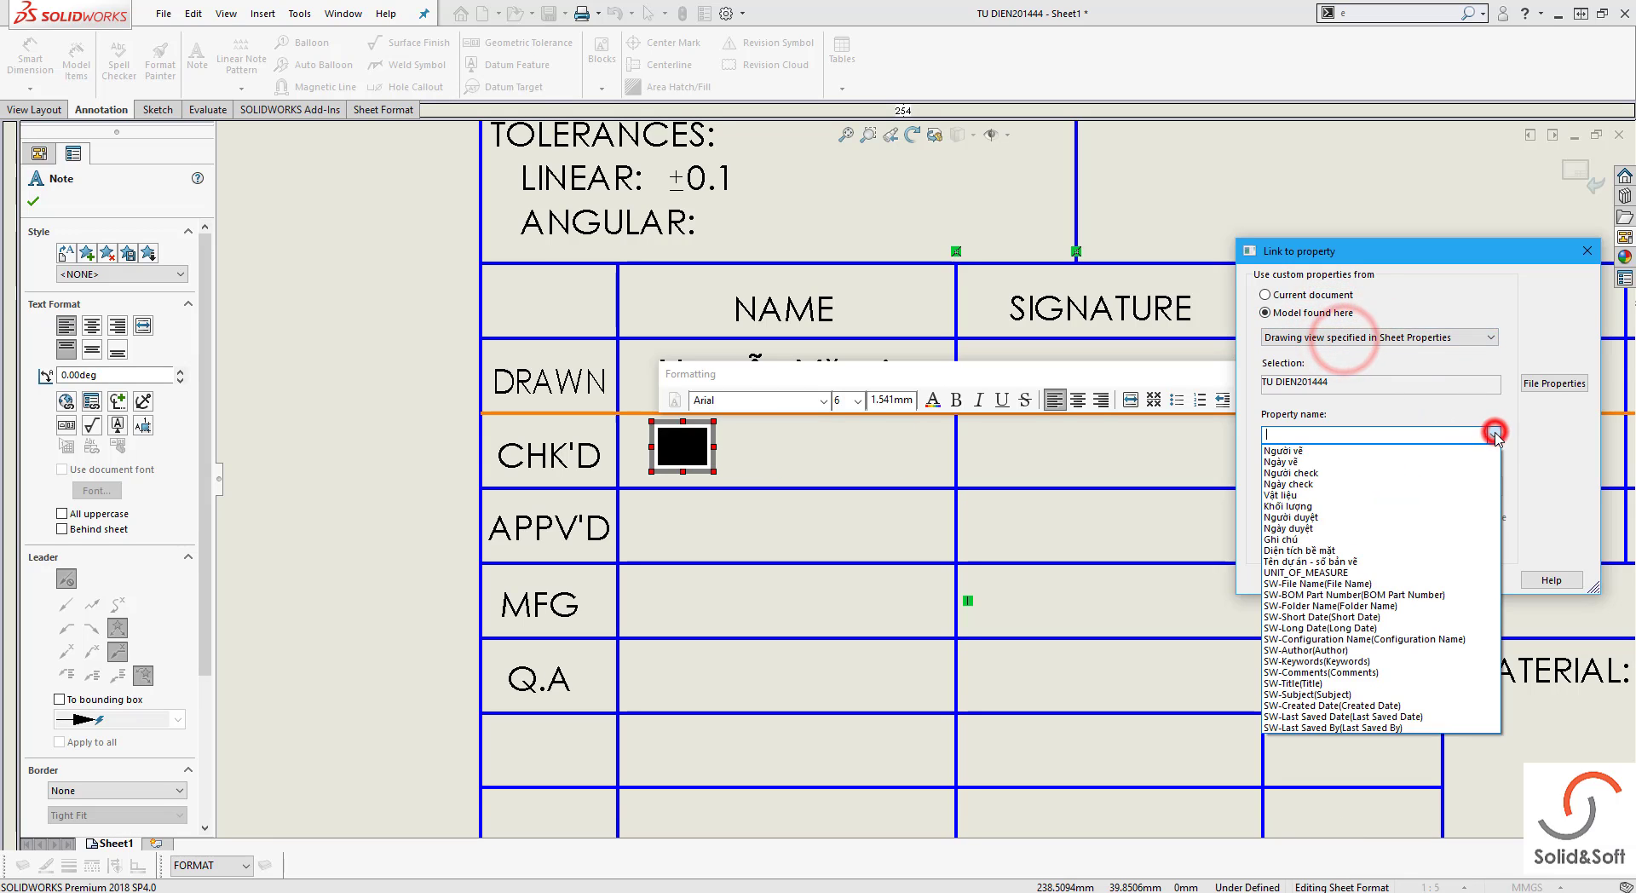
pyautogui.click(1404, 472)
pyautogui.click(1389, 580)
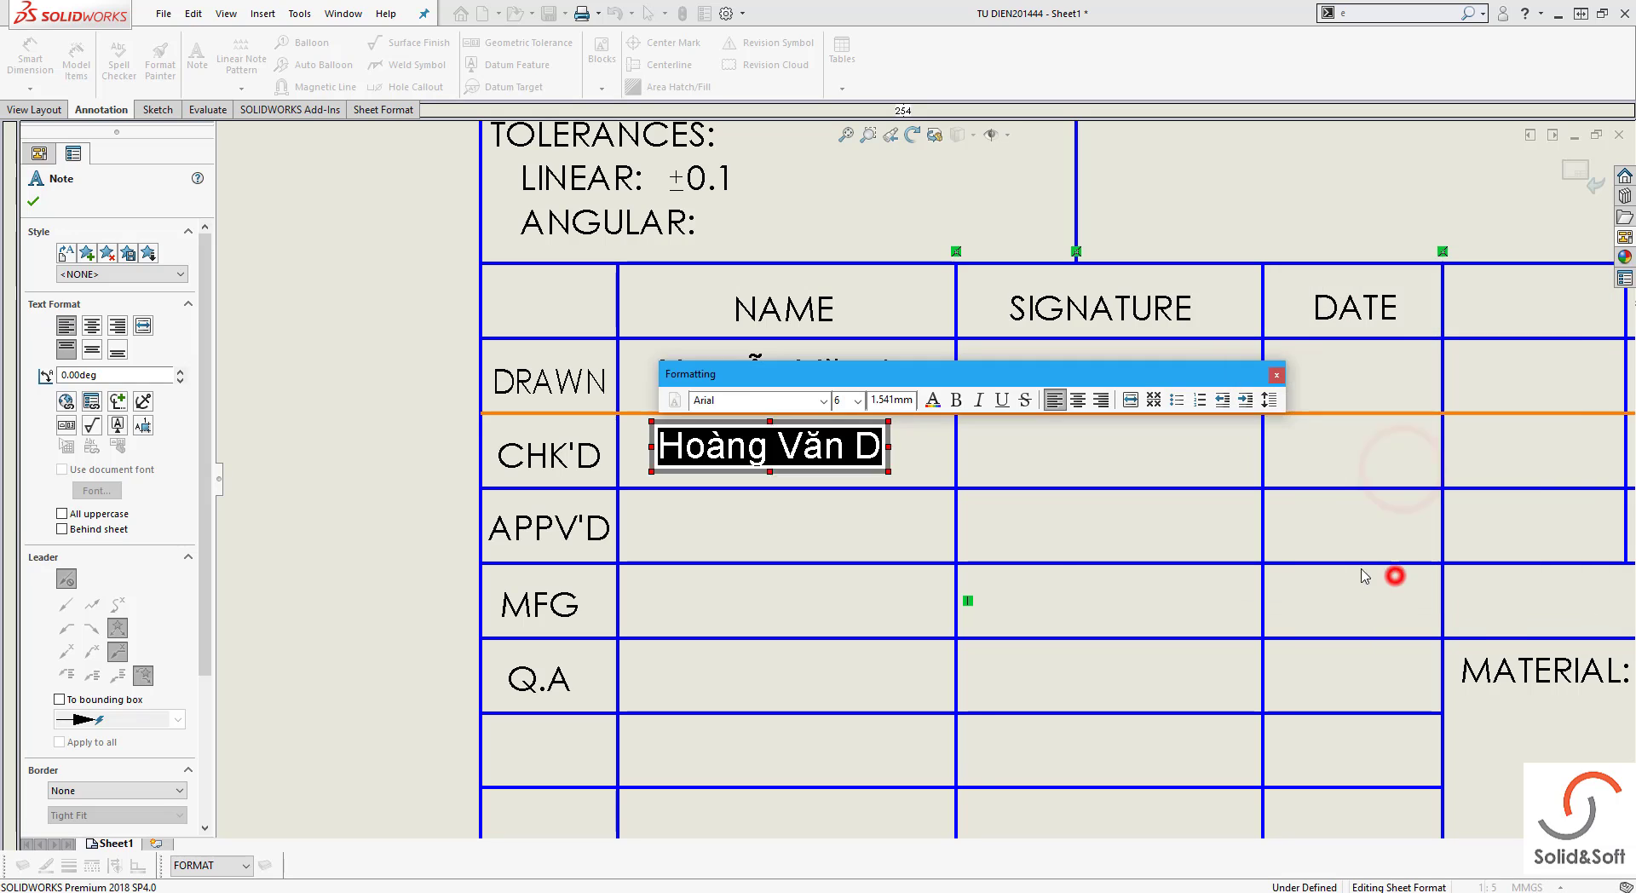
pyautogui.click(866, 533)
# Paste a copy of the drafter's name note into the APPV'D name cell
pyautogui.click(687, 468)
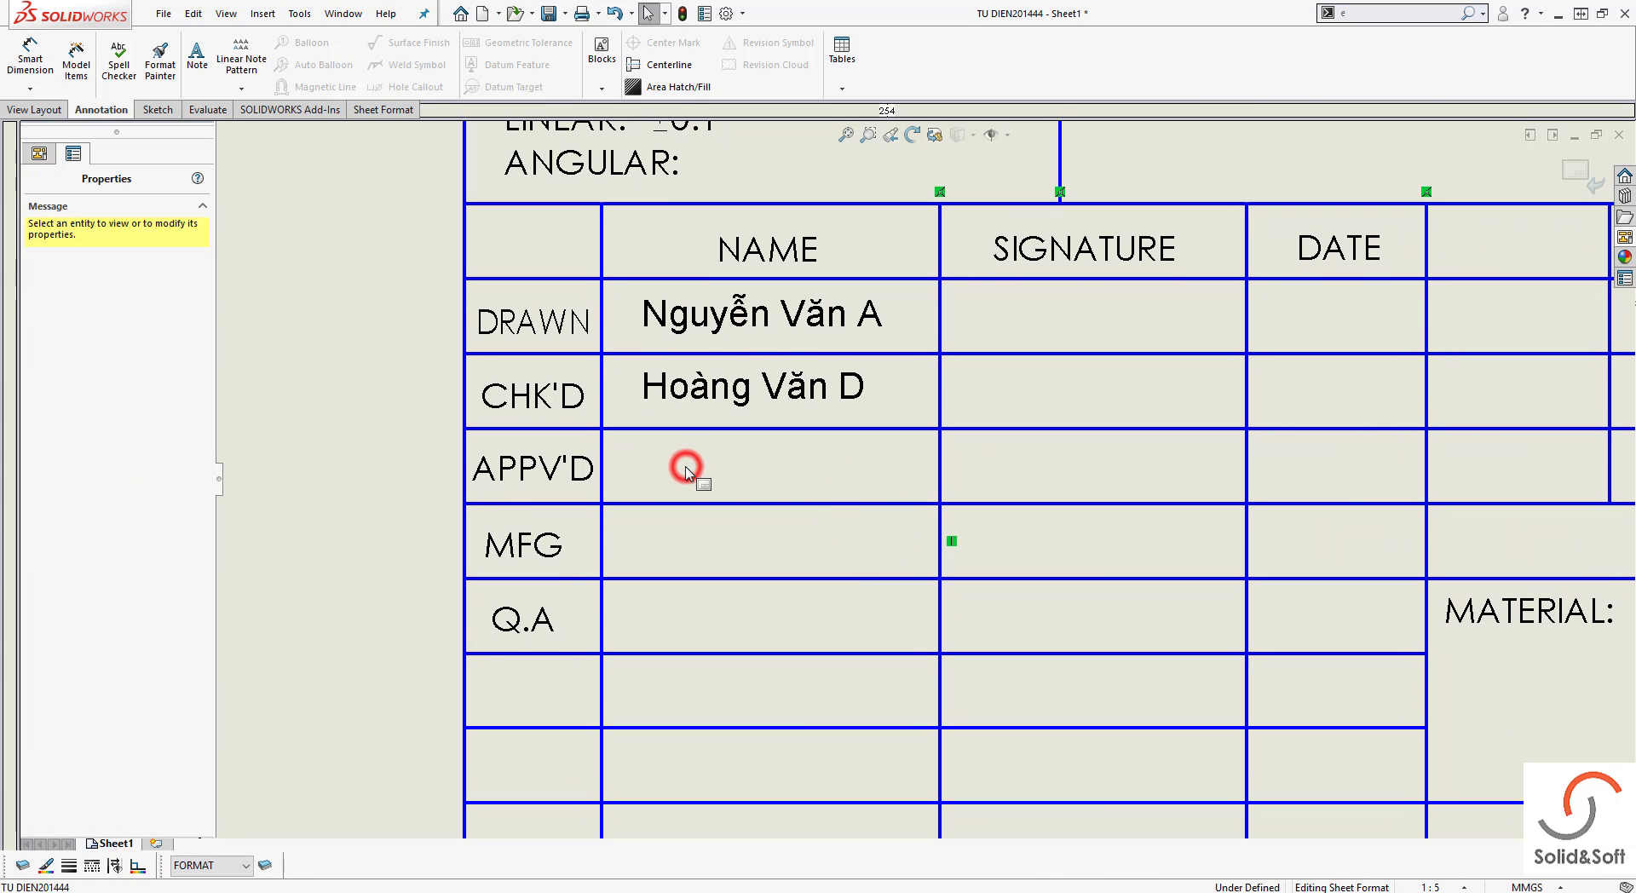
pyautogui.hotkey('ctrl', 'v')
pyautogui.moveTo(806, 497); pyautogui.dragTo(763, 480)
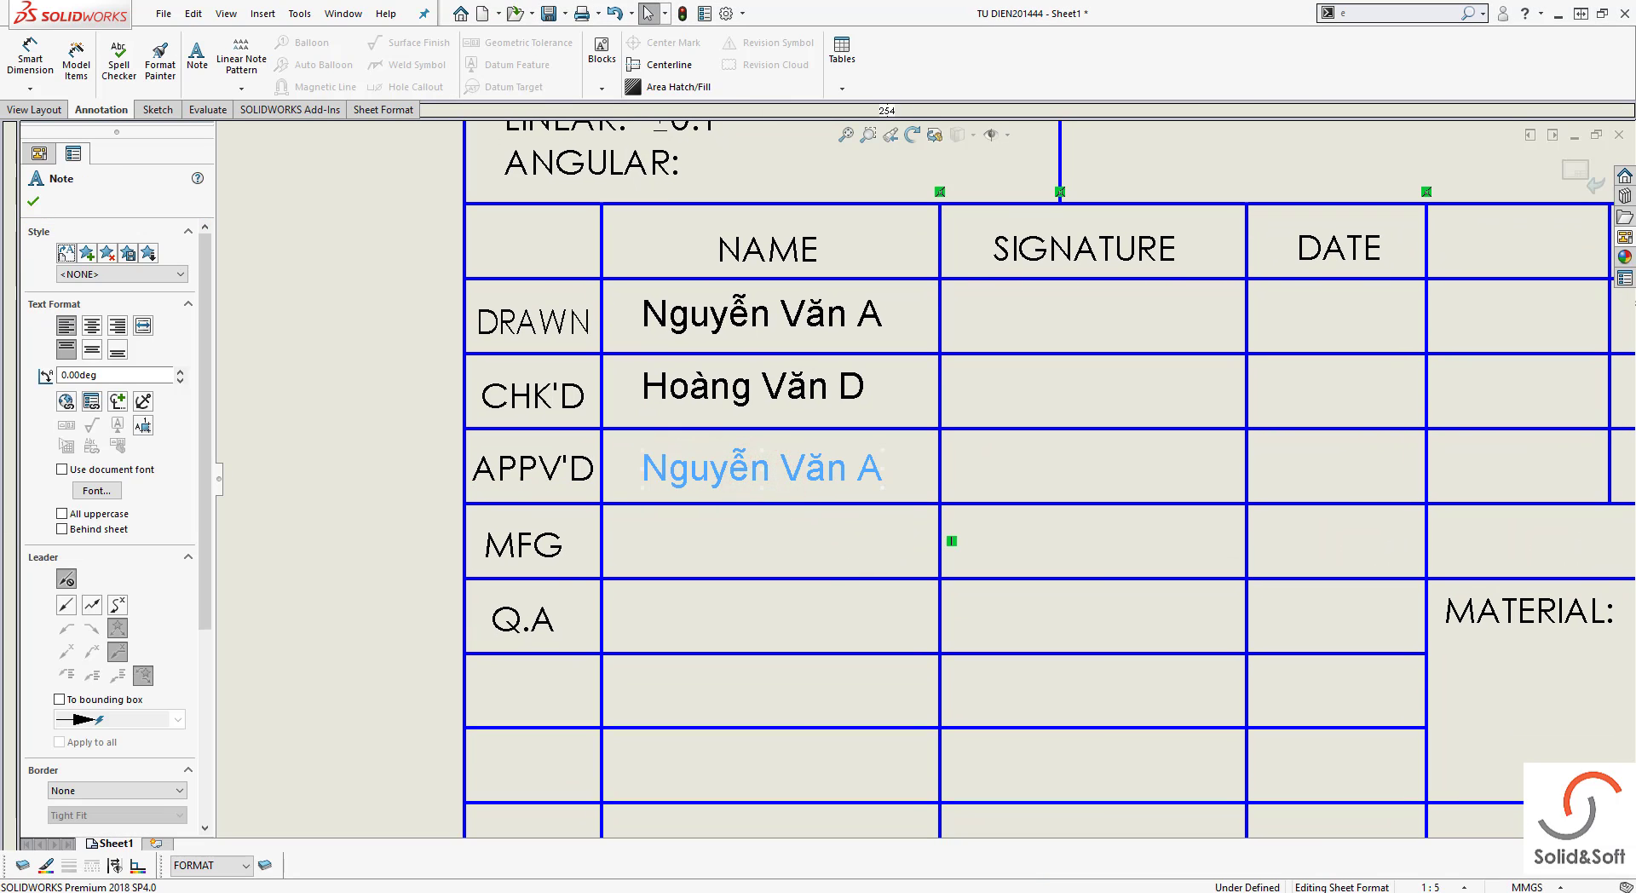
# Link the APPV'D name note to the "Người duyệt" property of the model in the drawing view, replacing the copied text
pyautogui.doubleClick(693, 463)
pyautogui.click(91, 400)
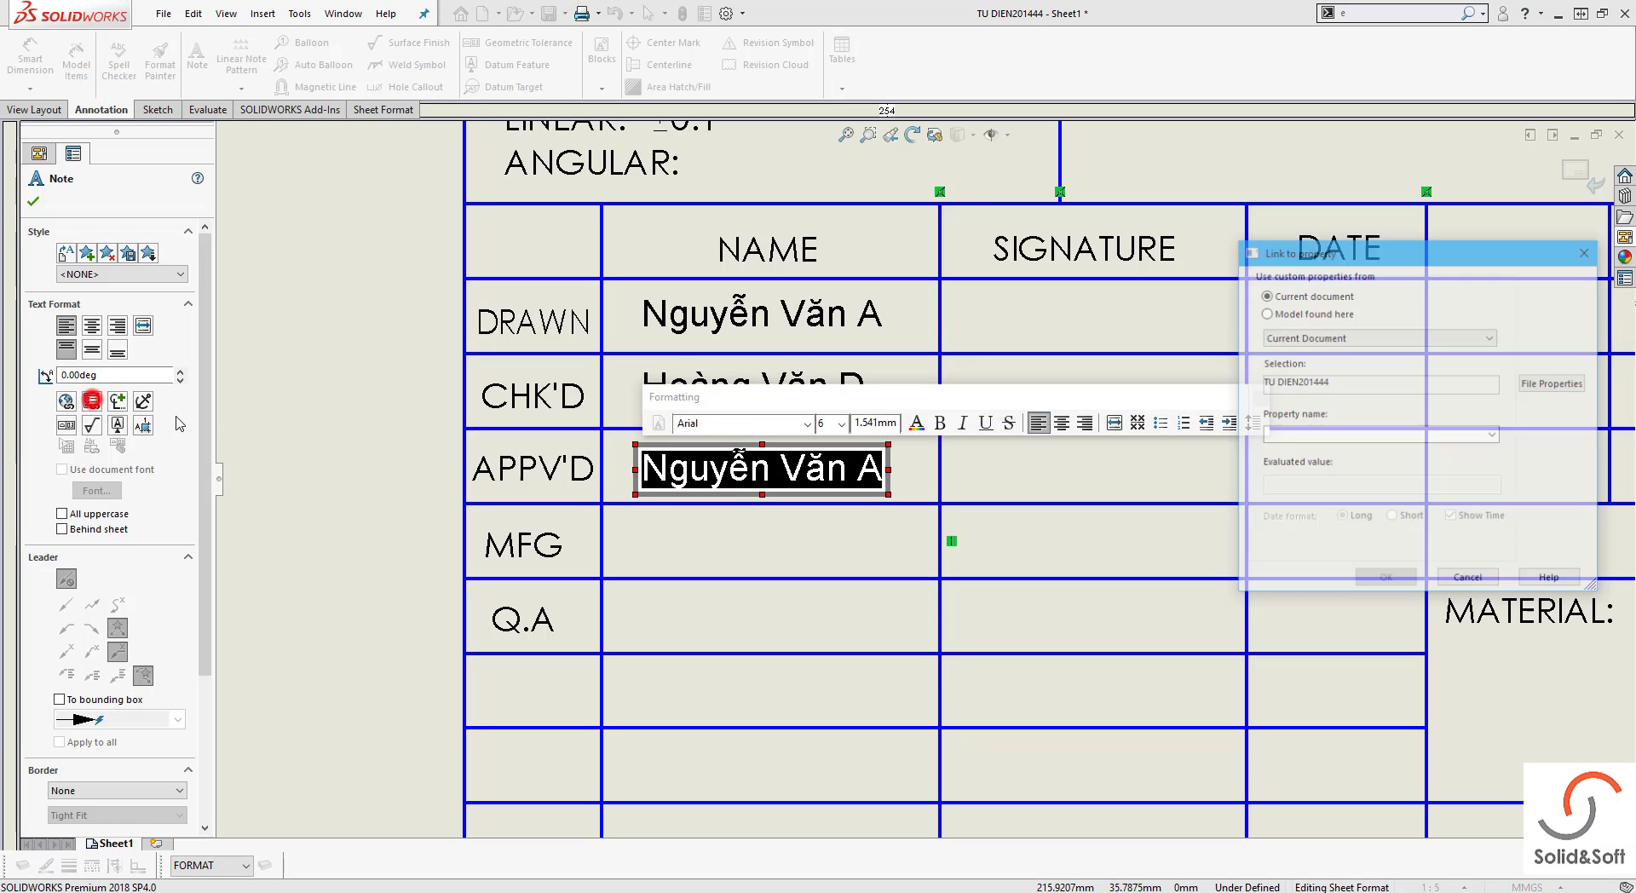
pyautogui.click(1333, 312)
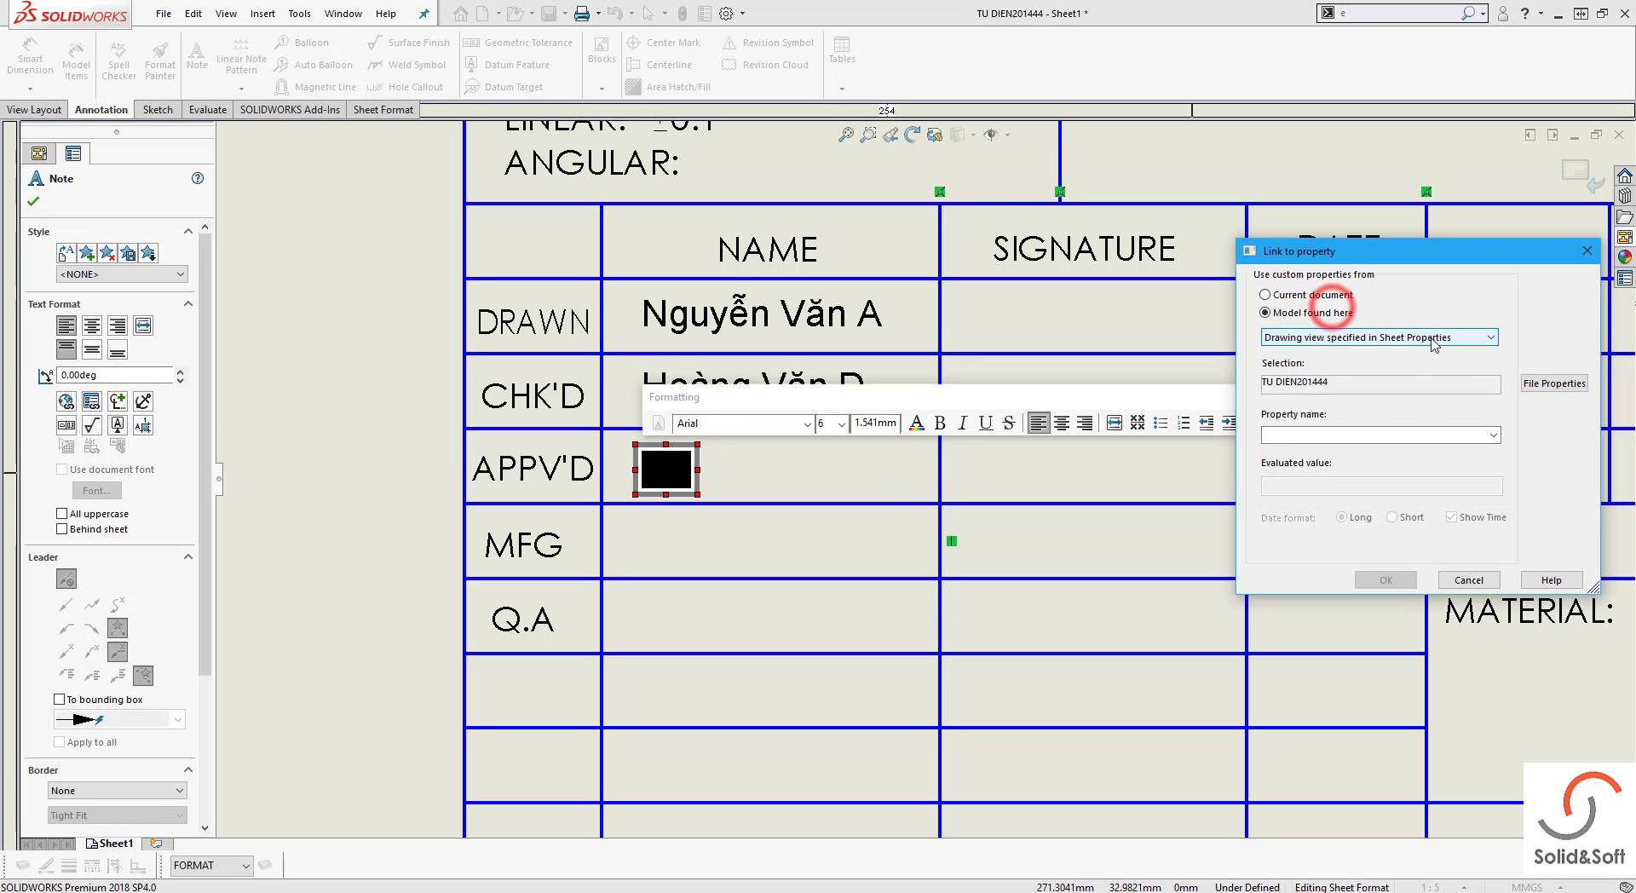
pyautogui.click(1495, 436)
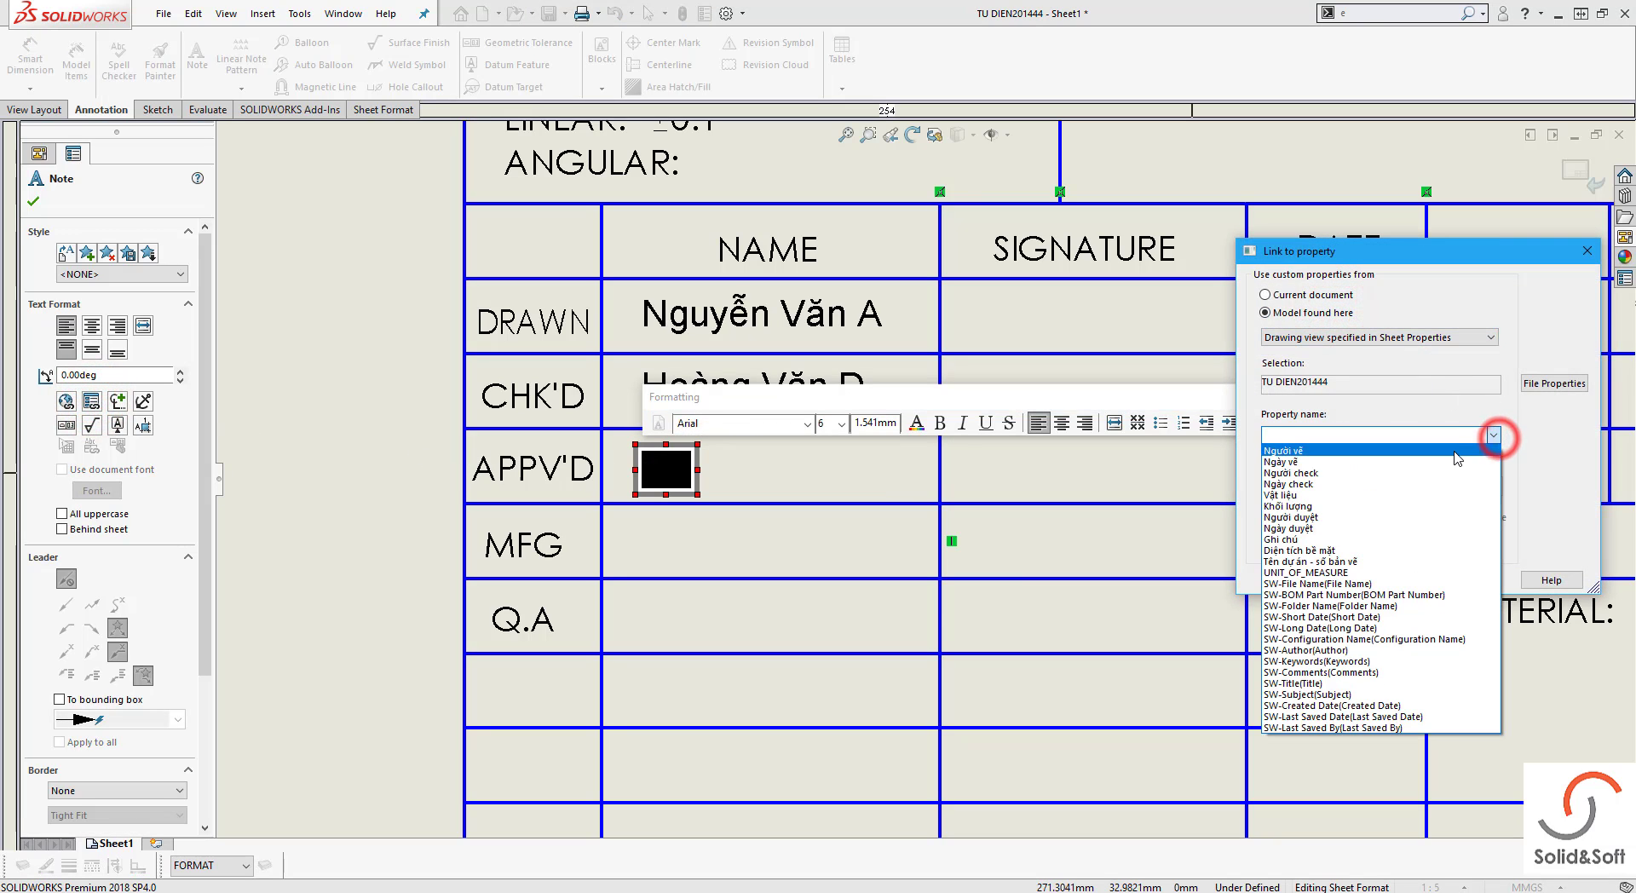
pyautogui.click(1402, 517)
pyautogui.click(1045, 471)
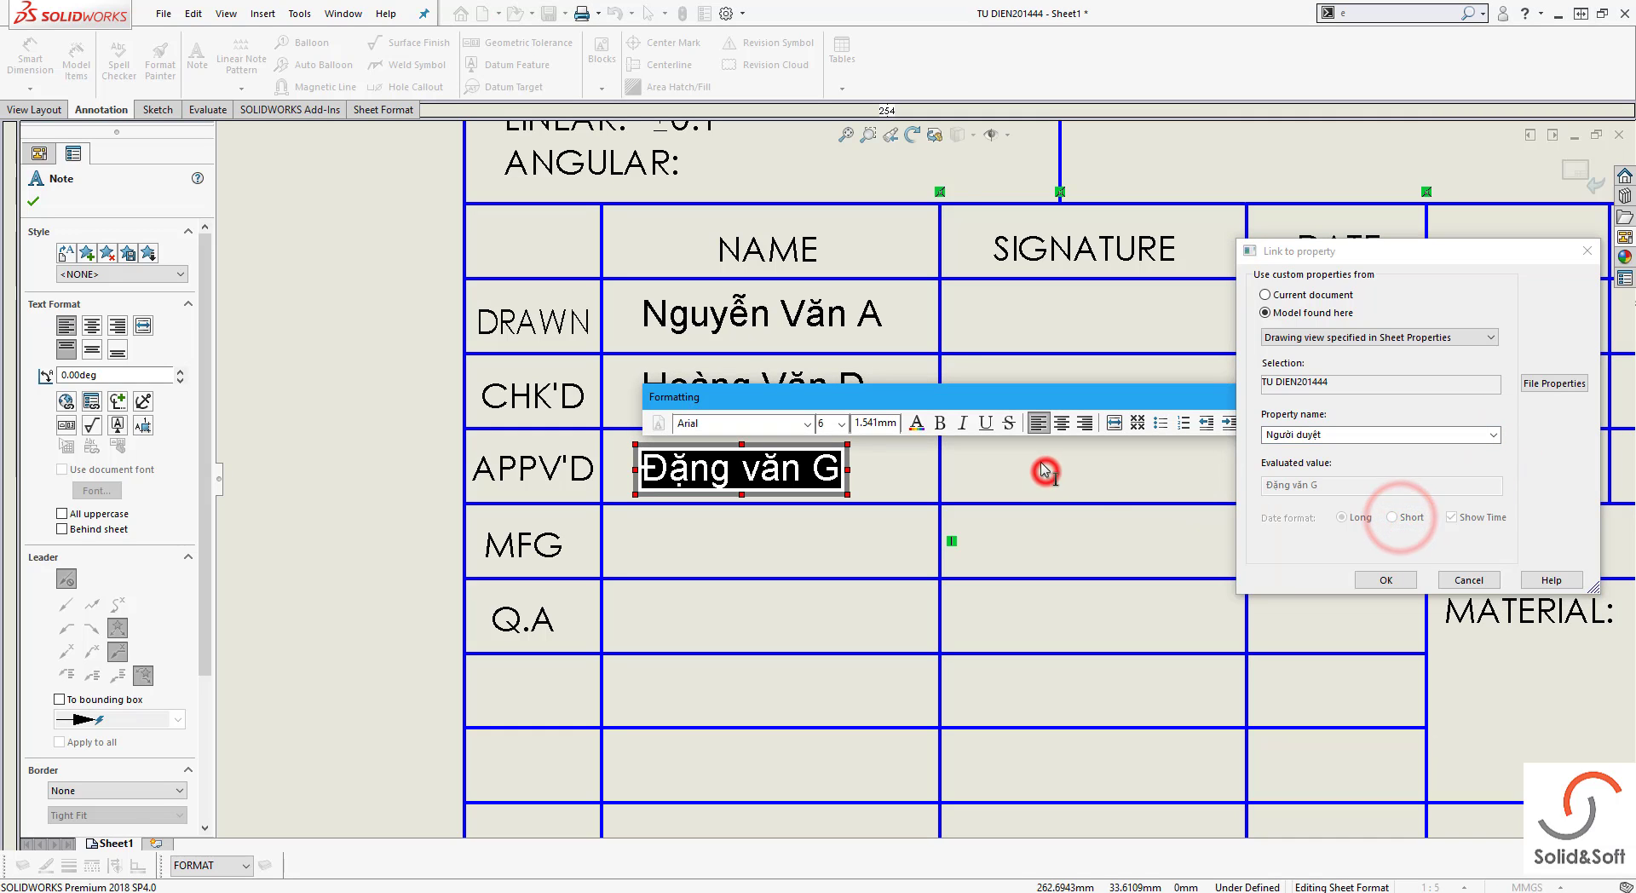
pyautogui.click(1386, 579)
pyautogui.scroll(3, 1077, 533)
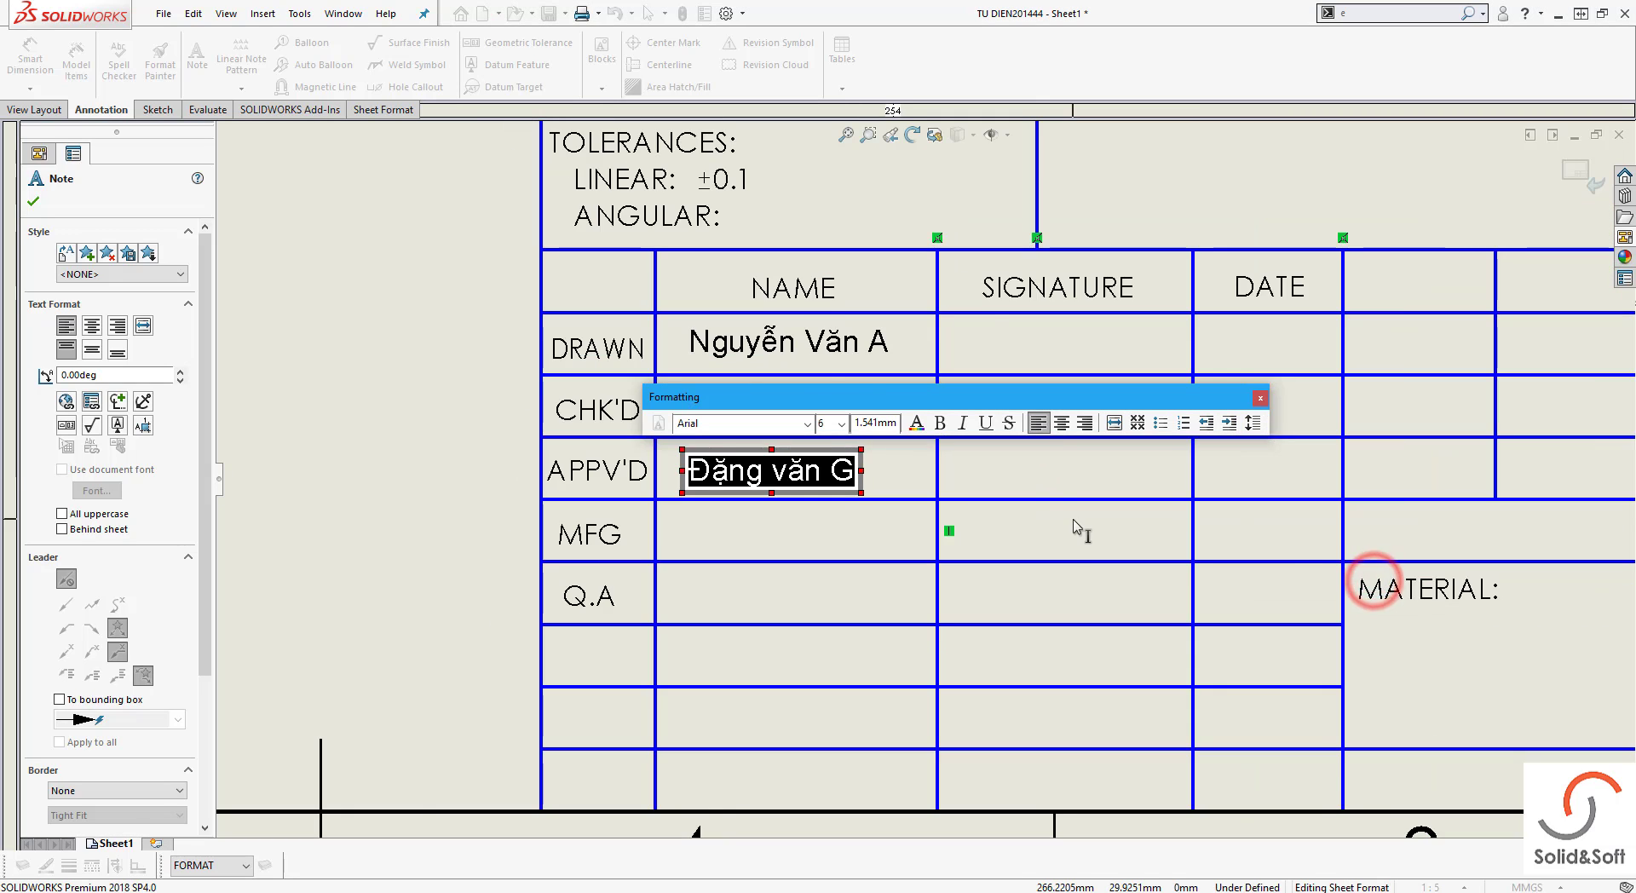
pyautogui.click(1066, 518)
# Paste a copy of the drafter's name note into the DATE cell of the DRAWN row
pyautogui.scroll(2, 1066, 518)
pyautogui.moveTo(864, 513); pyautogui.dragTo(854, 513, button='middle')
pyautogui.moveTo(1014, 441); pyautogui.dragTo(817, 417, button='middle')
pyautogui.scroll(-2, 718, 348)
pyautogui.click(827, 390)
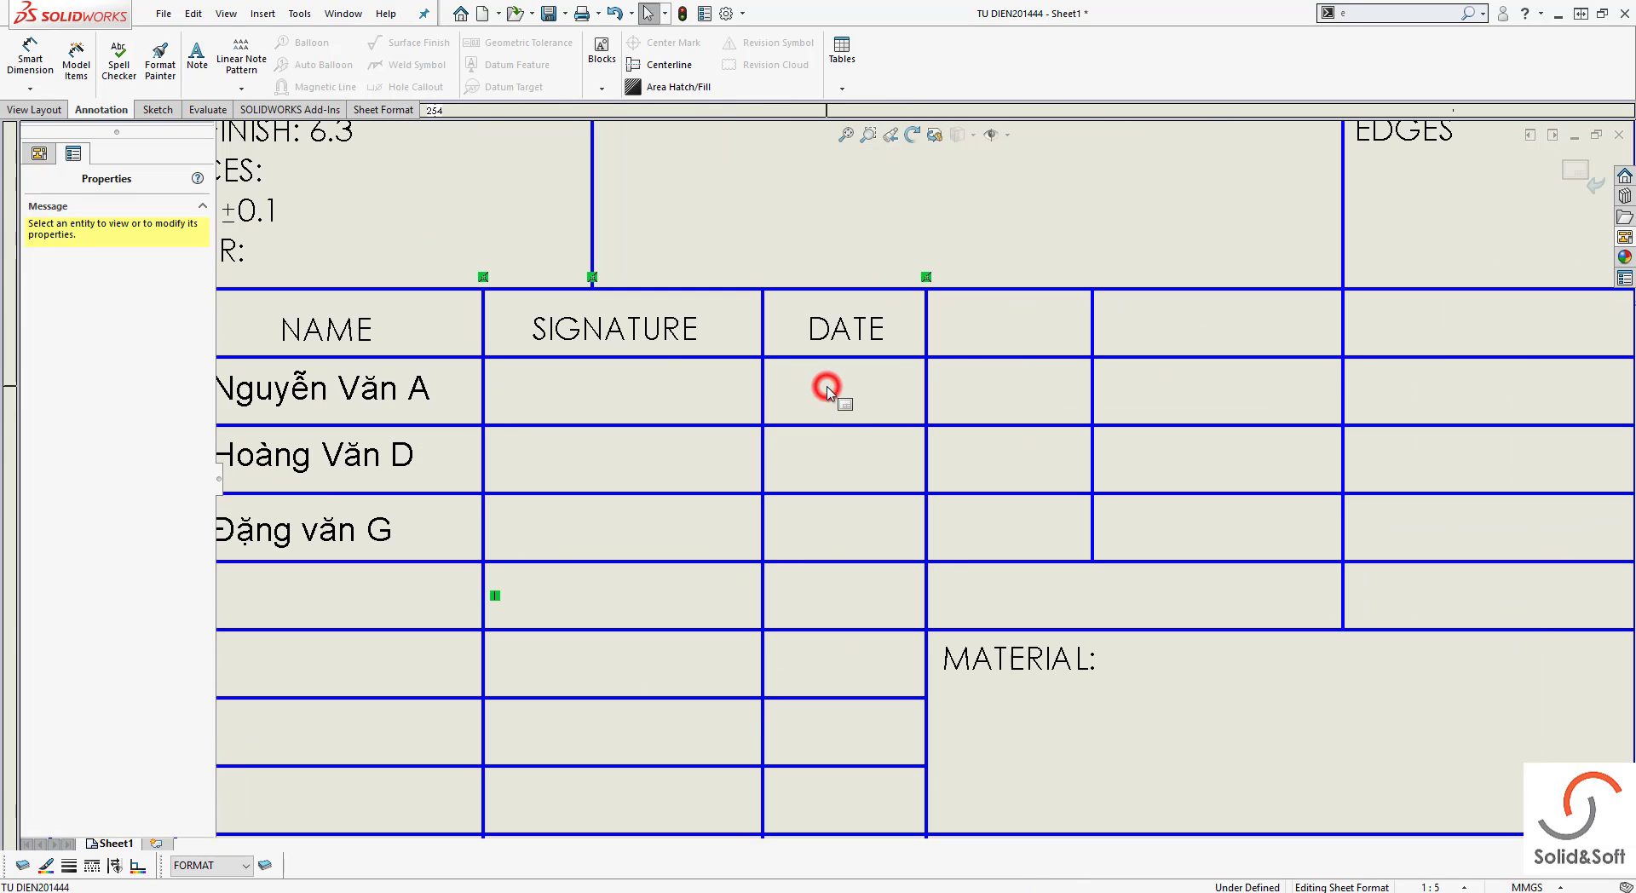
pyautogui.click(814, 394)
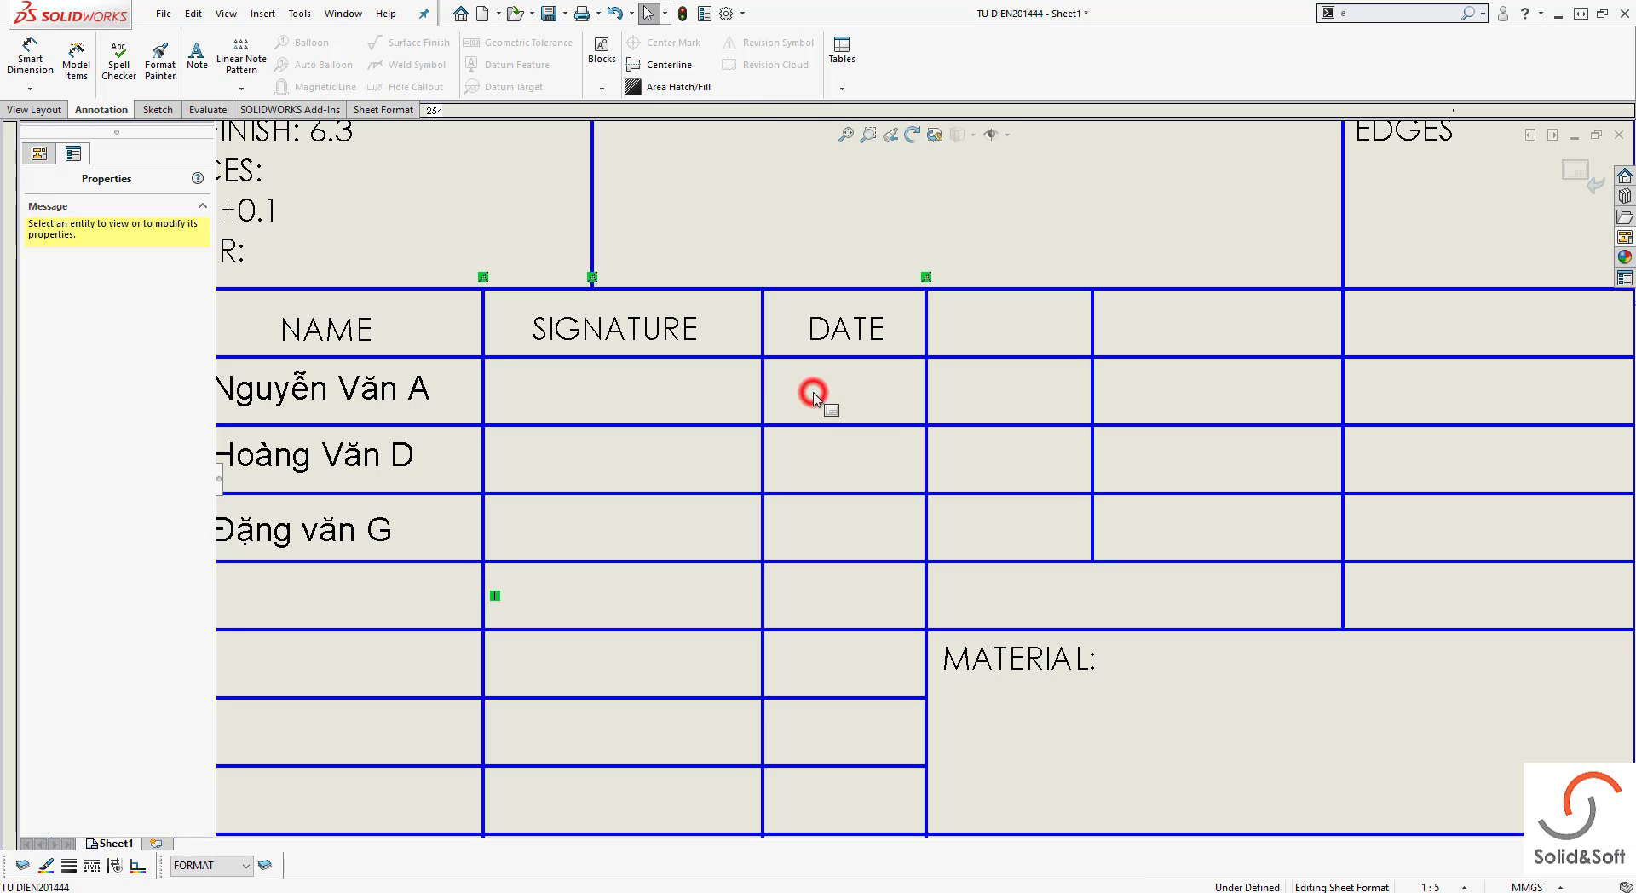
pyautogui.hotkey('ctrl', 'v')
pyautogui.moveTo(879, 412); pyautogui.dragTo(856, 402)
# Link the note in the DRAWN date cell to the model's "Ngày vẽ" property in place of the copied name
pyautogui.doubleClick(852, 394)
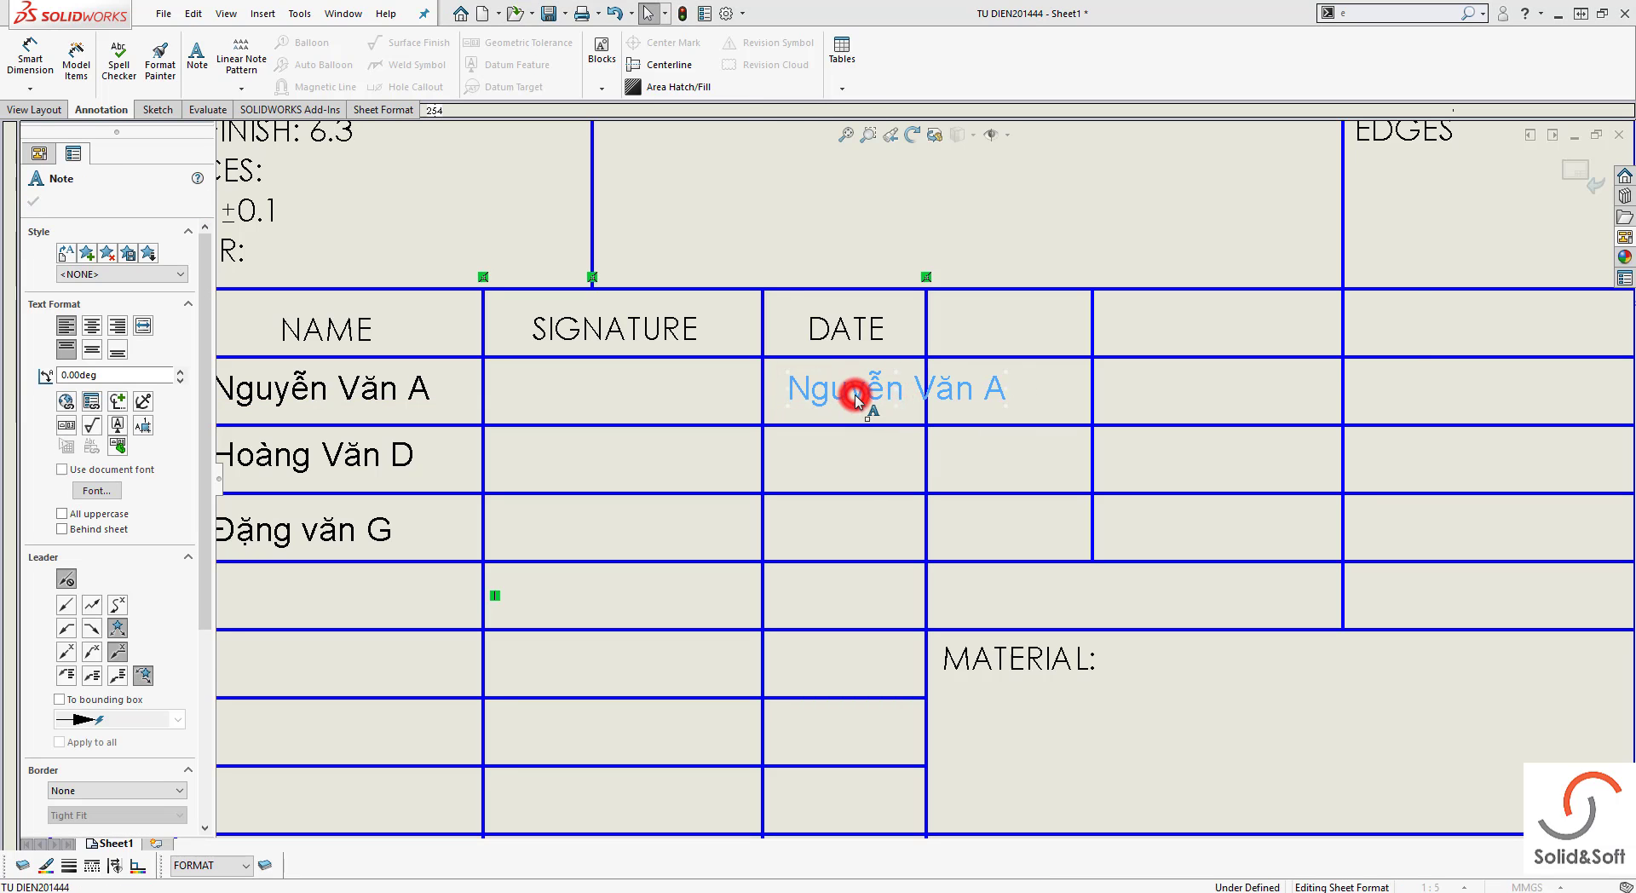
pyautogui.click(91, 401)
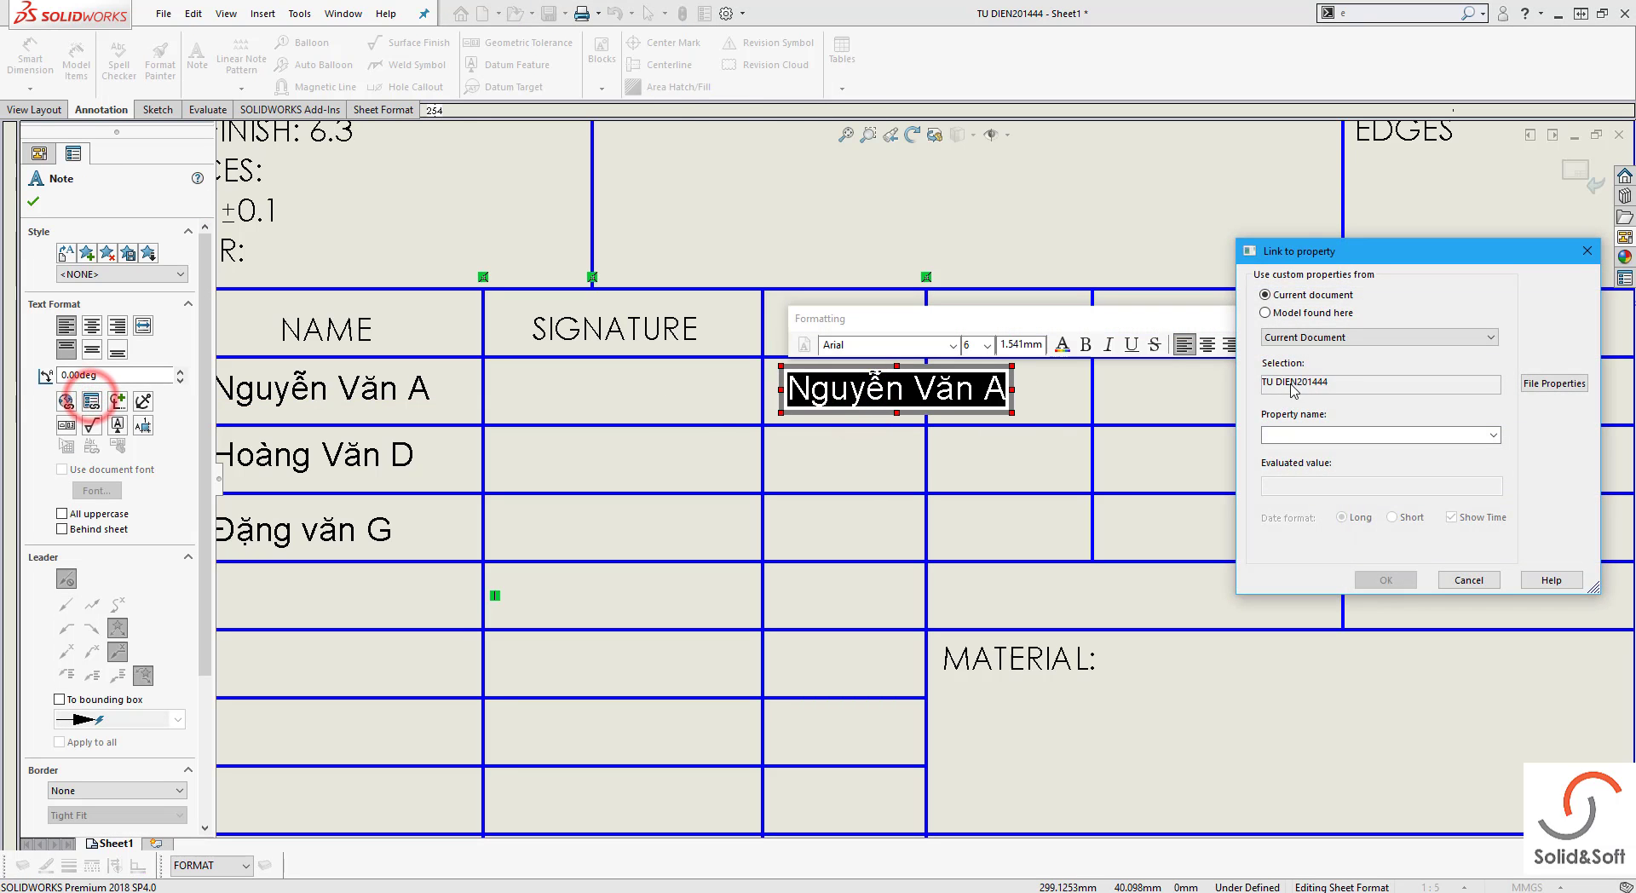
pyautogui.click(1348, 314)
pyautogui.click(1353, 337)
pyautogui.click(1355, 350)
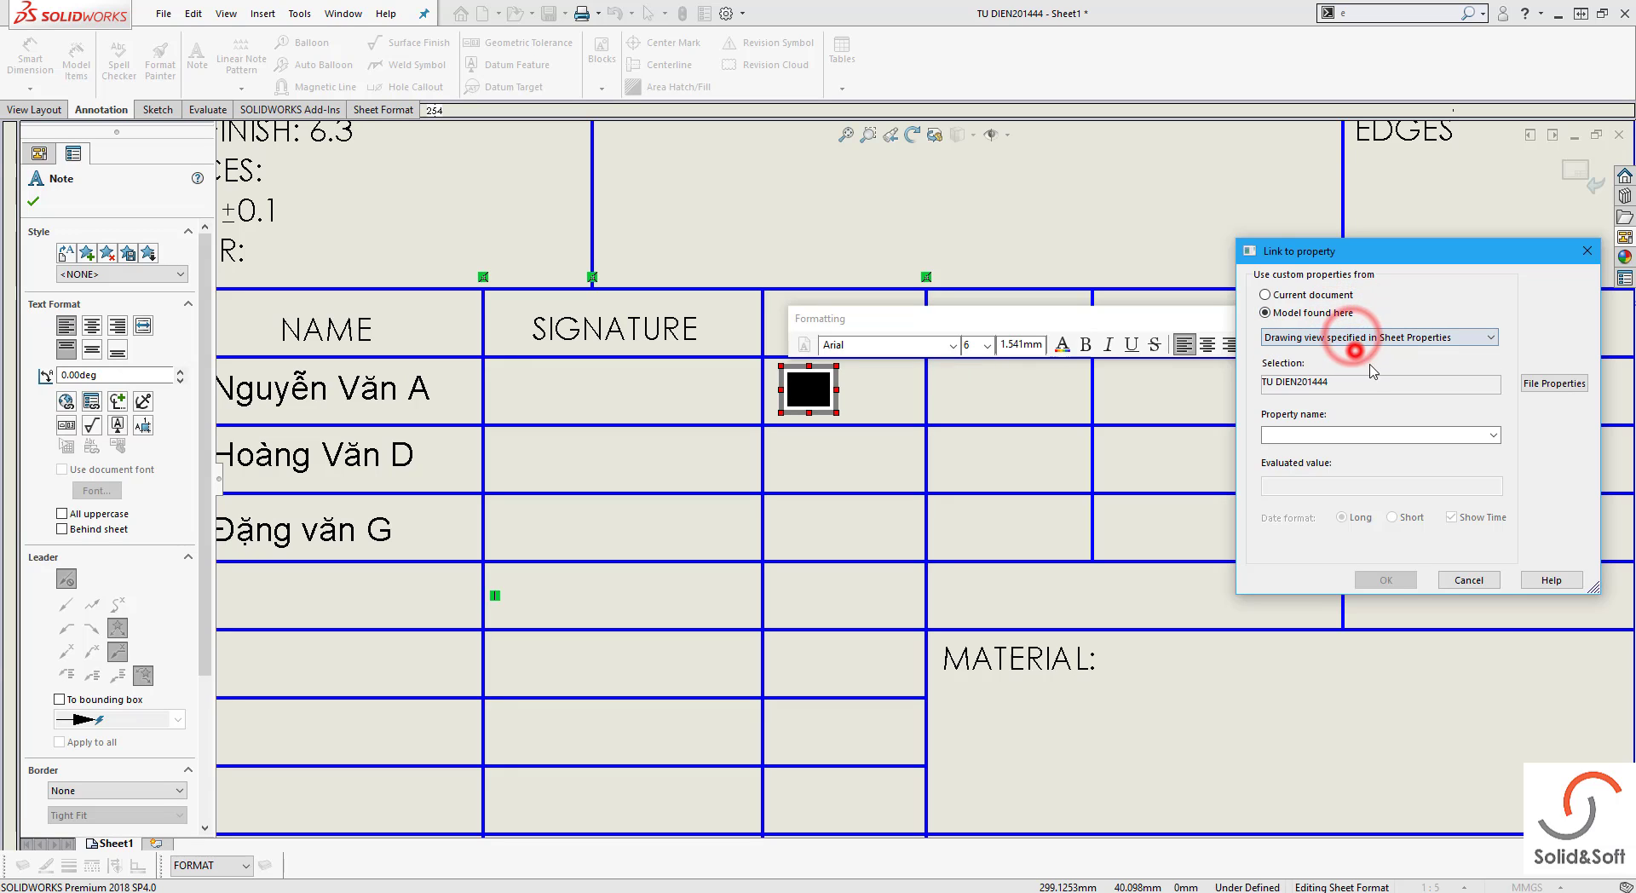
pyautogui.click(1496, 436)
pyautogui.click(1428, 460)
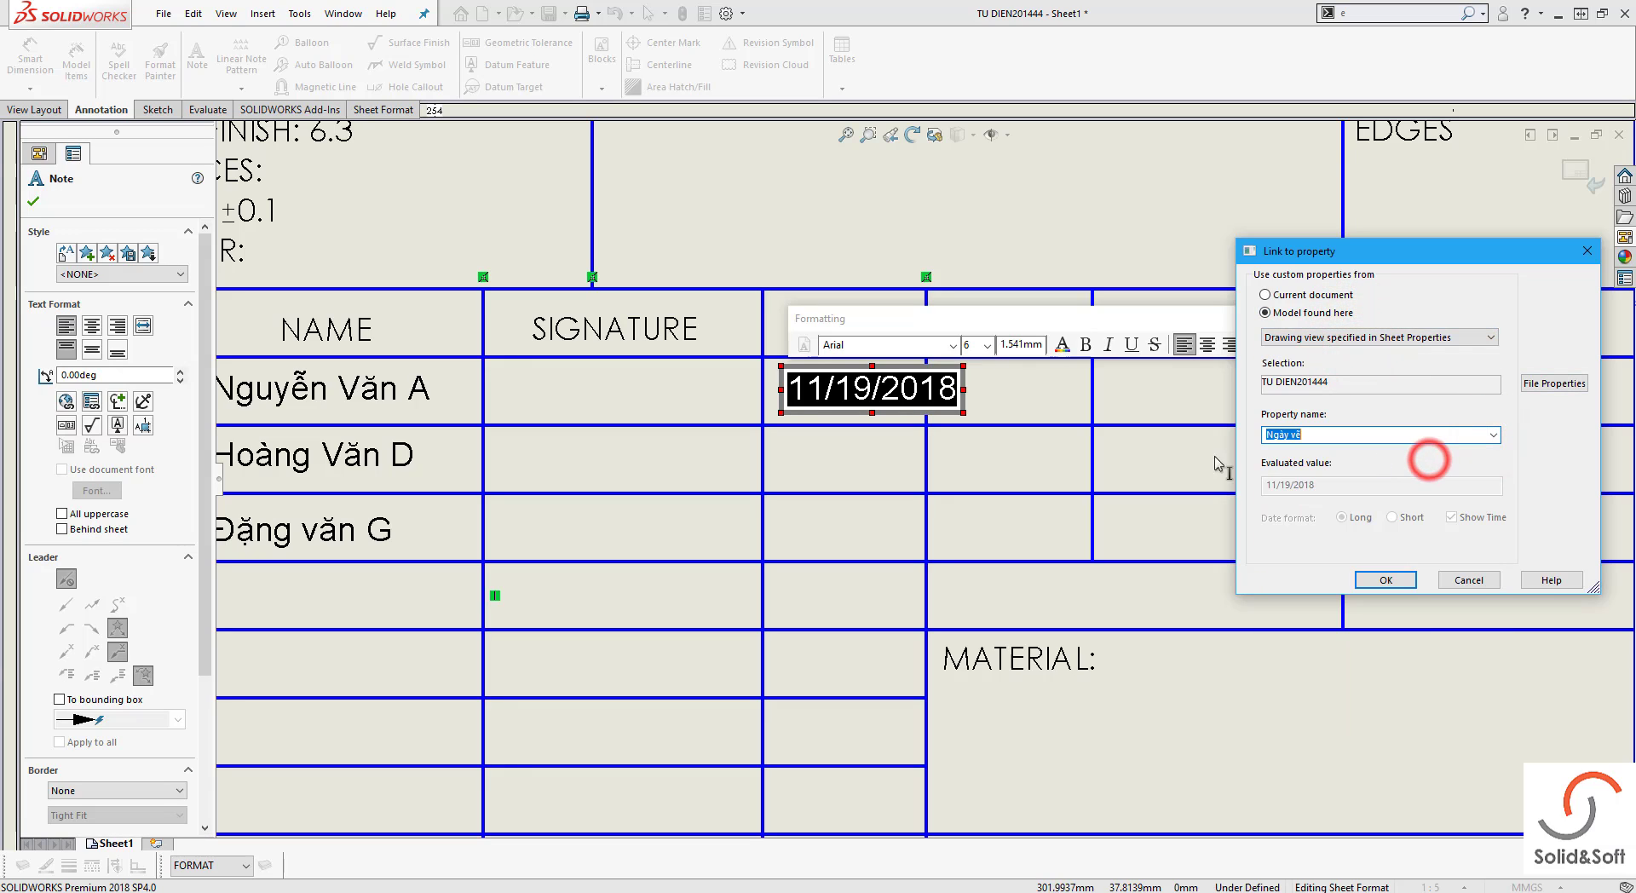
pyautogui.click(1176, 465)
pyautogui.click(1380, 580)
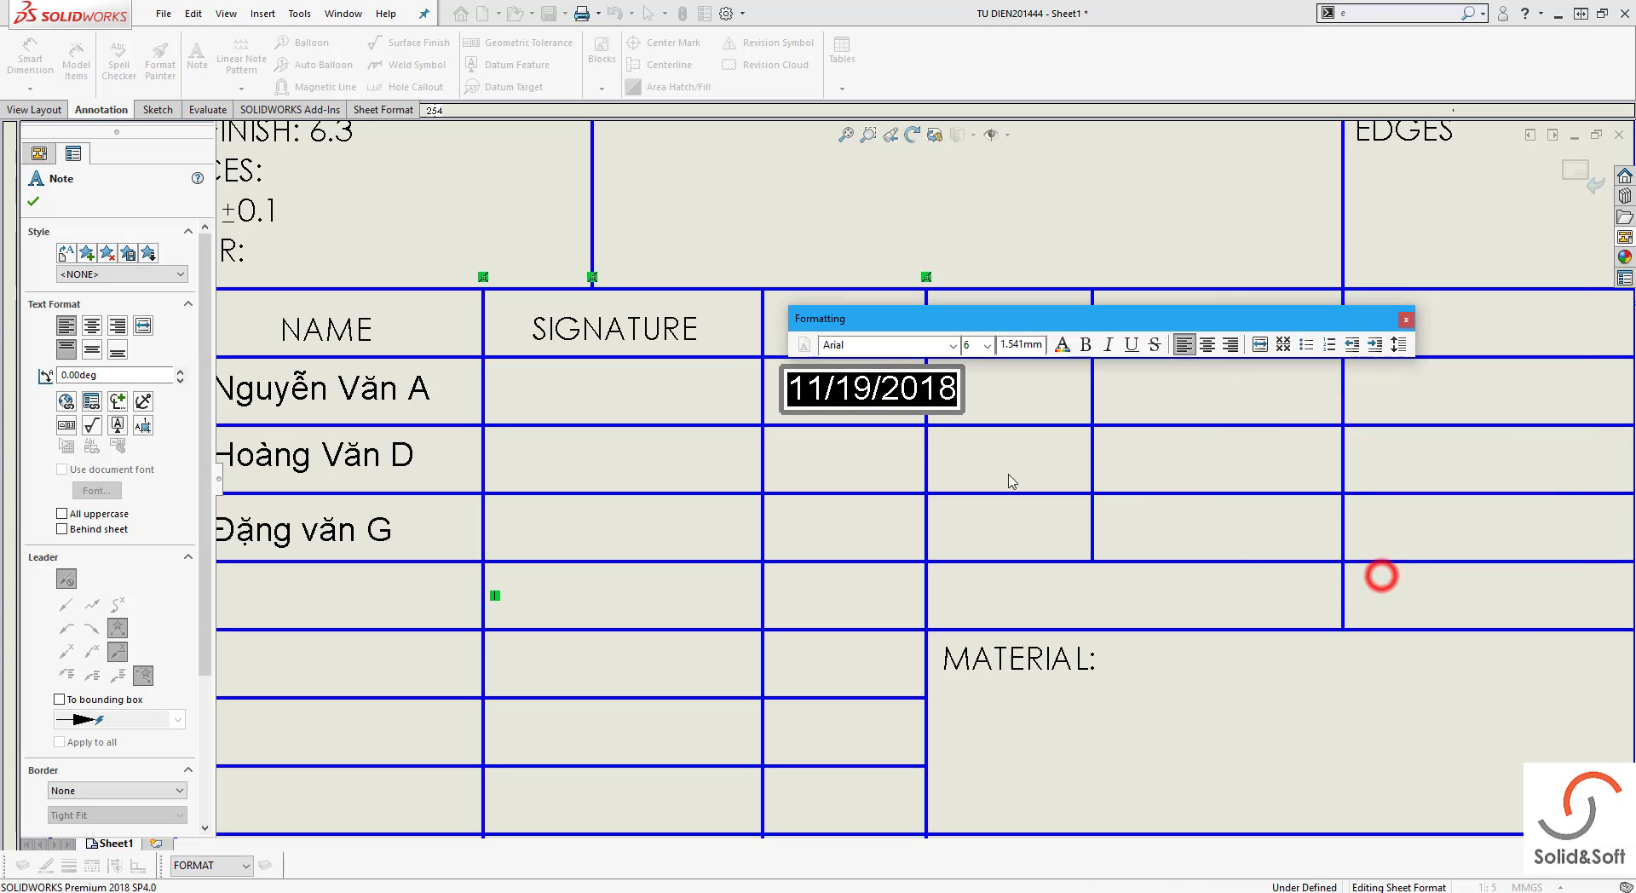
pyautogui.click(672, 411)
# Set the DRAWN date note's text size to 4 and centre the note in its cell
pyautogui.scroll(3, 683, 423)
pyautogui.doubleClick(980, 417)
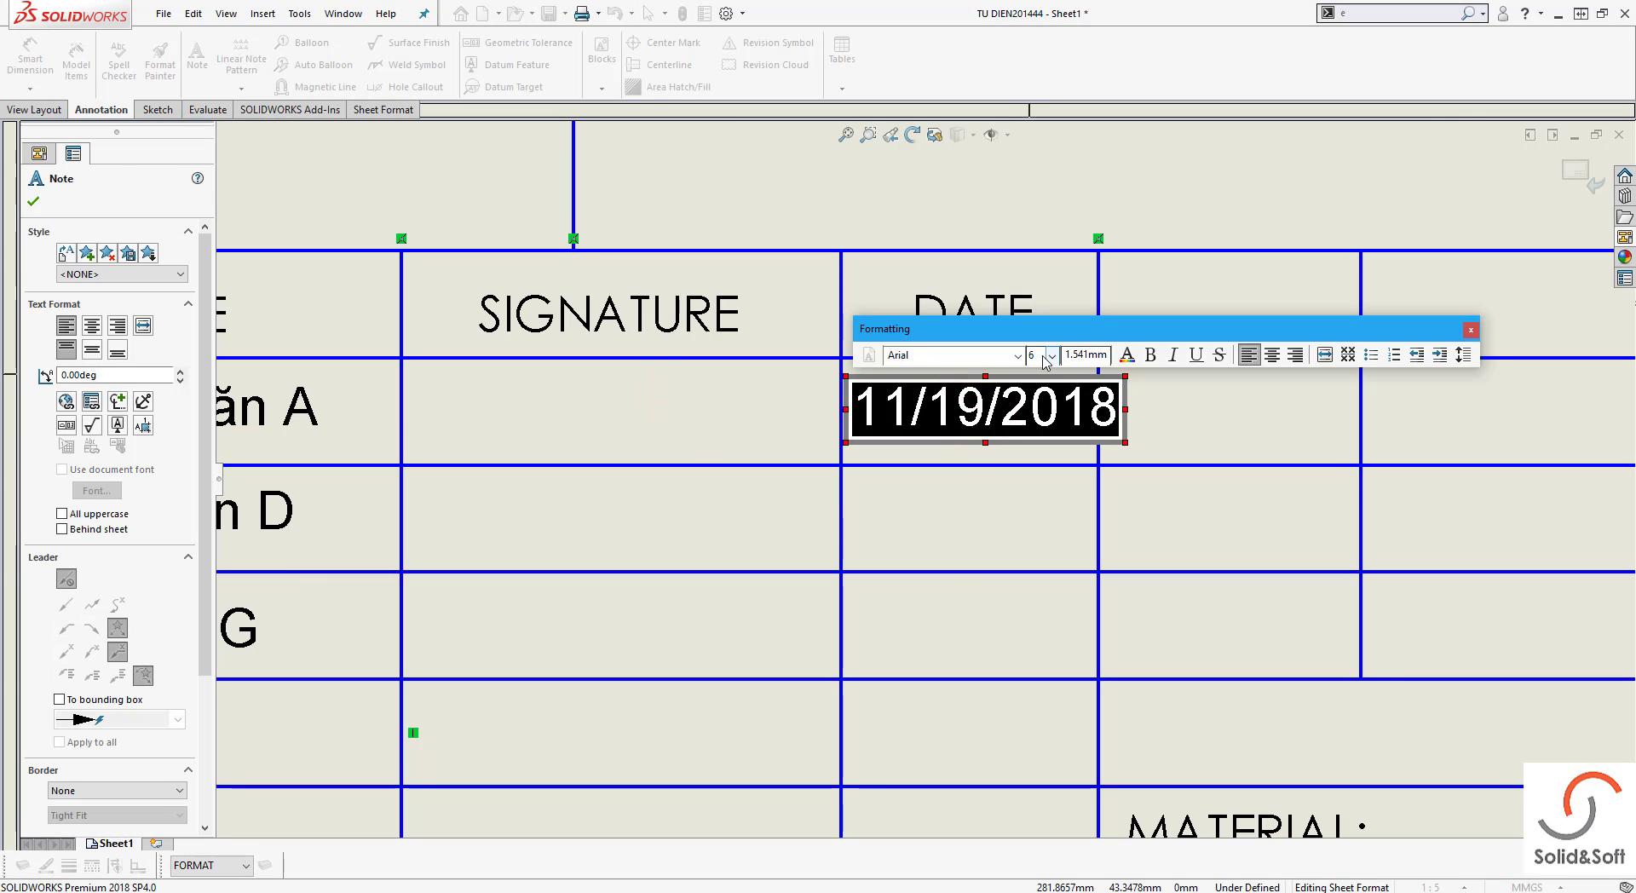
pyautogui.click(1012, 559)
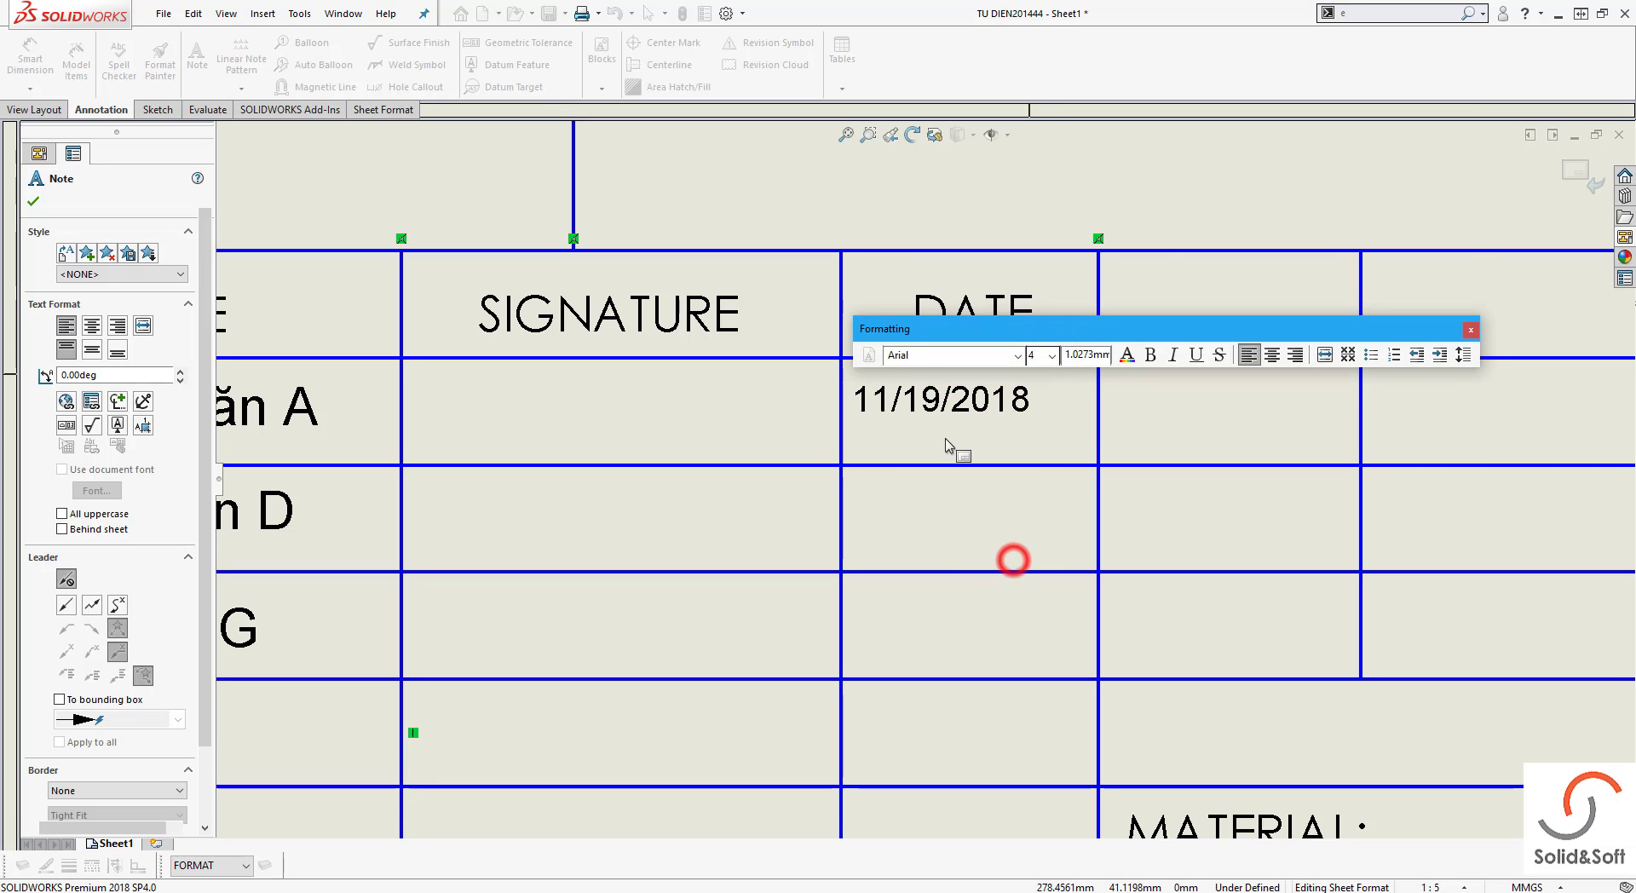
pyautogui.click(942, 406)
pyautogui.click(995, 504)
# Paste the copied name note into the DATE cell of the CHK'D row
pyautogui.scroll(-3, 995, 505)
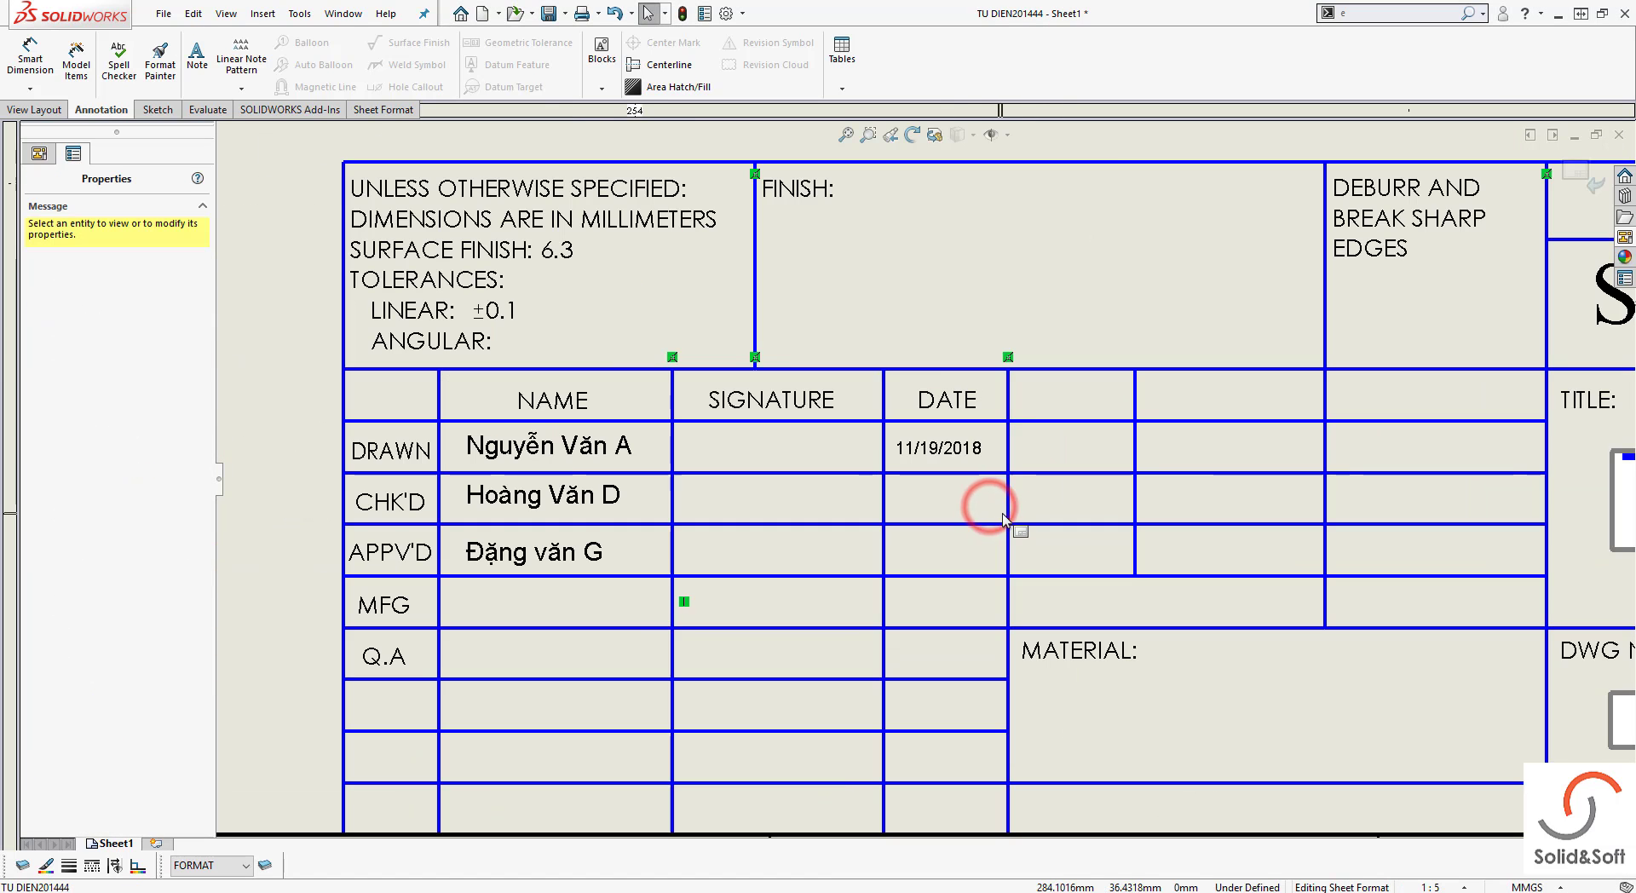
pyautogui.scroll(-3, 937, 449)
pyautogui.click(934, 457)
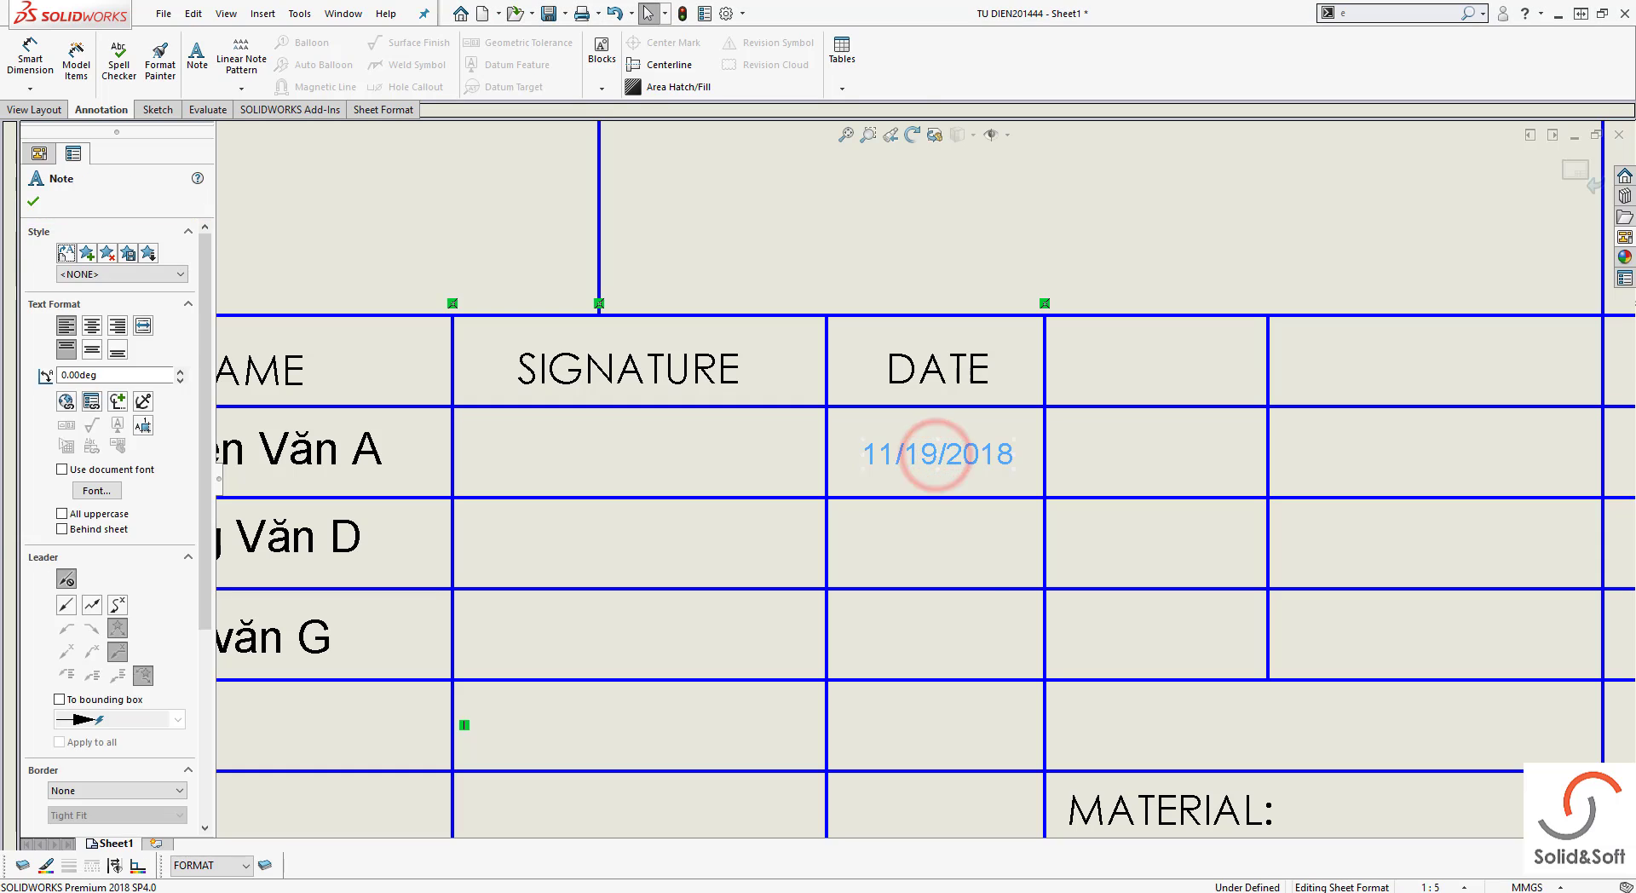
pyautogui.click(922, 553)
pyautogui.hotkey('ctrl', 'v')
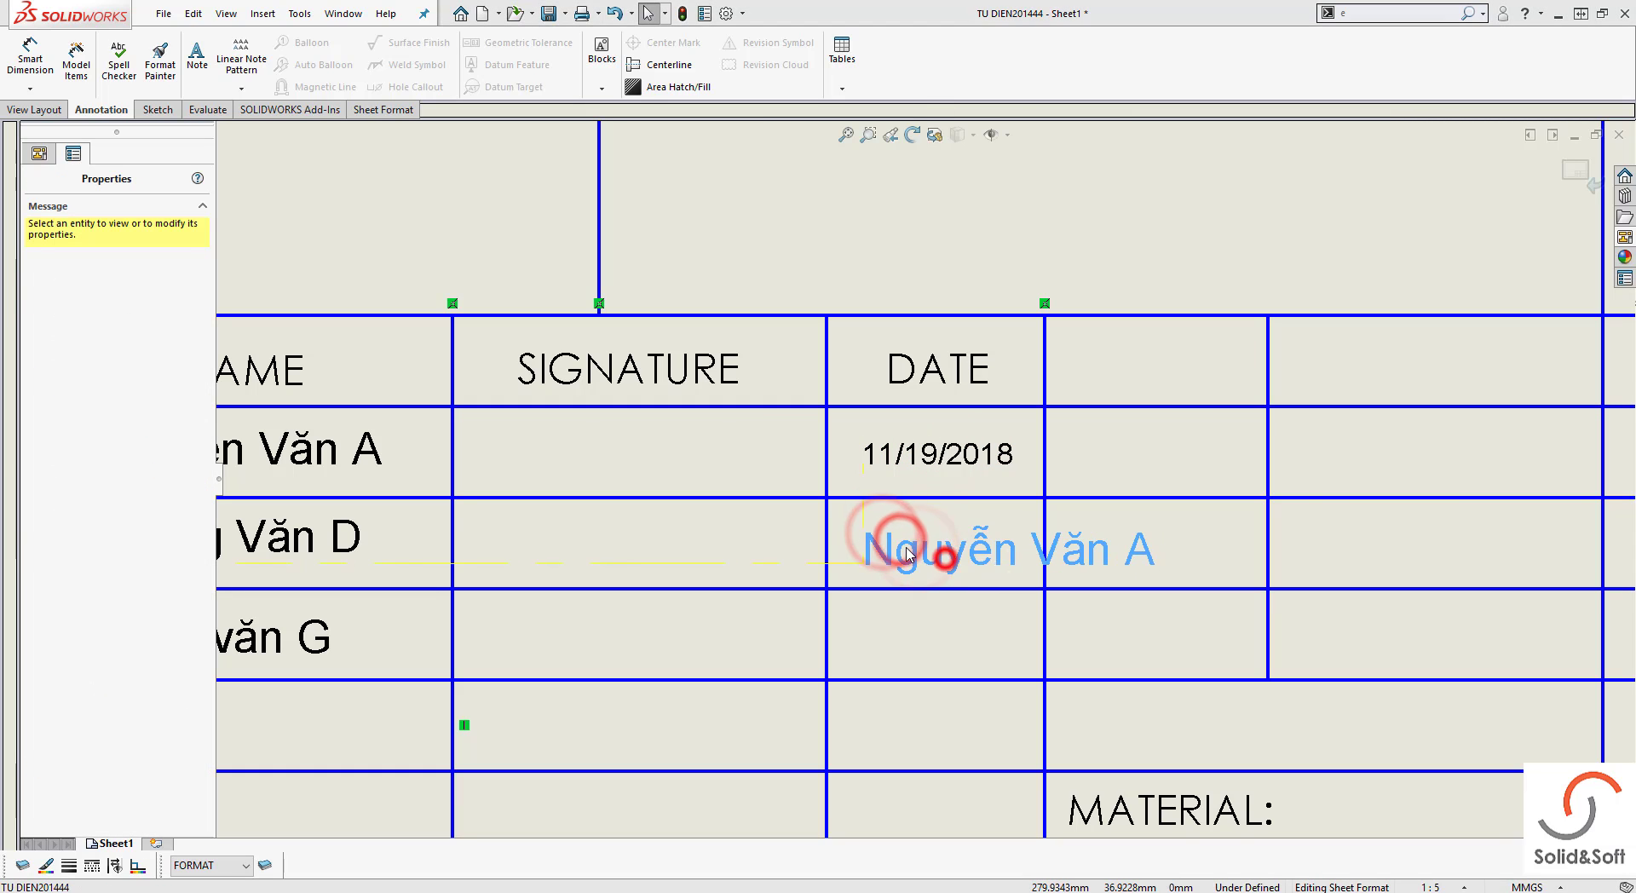
# Link the CHK'D date note to the model's "Ngày check" property and set its text size to 4
pyautogui.doubleClick(912, 538)
pyautogui.click(65, 400)
pyautogui.click(1265, 312)
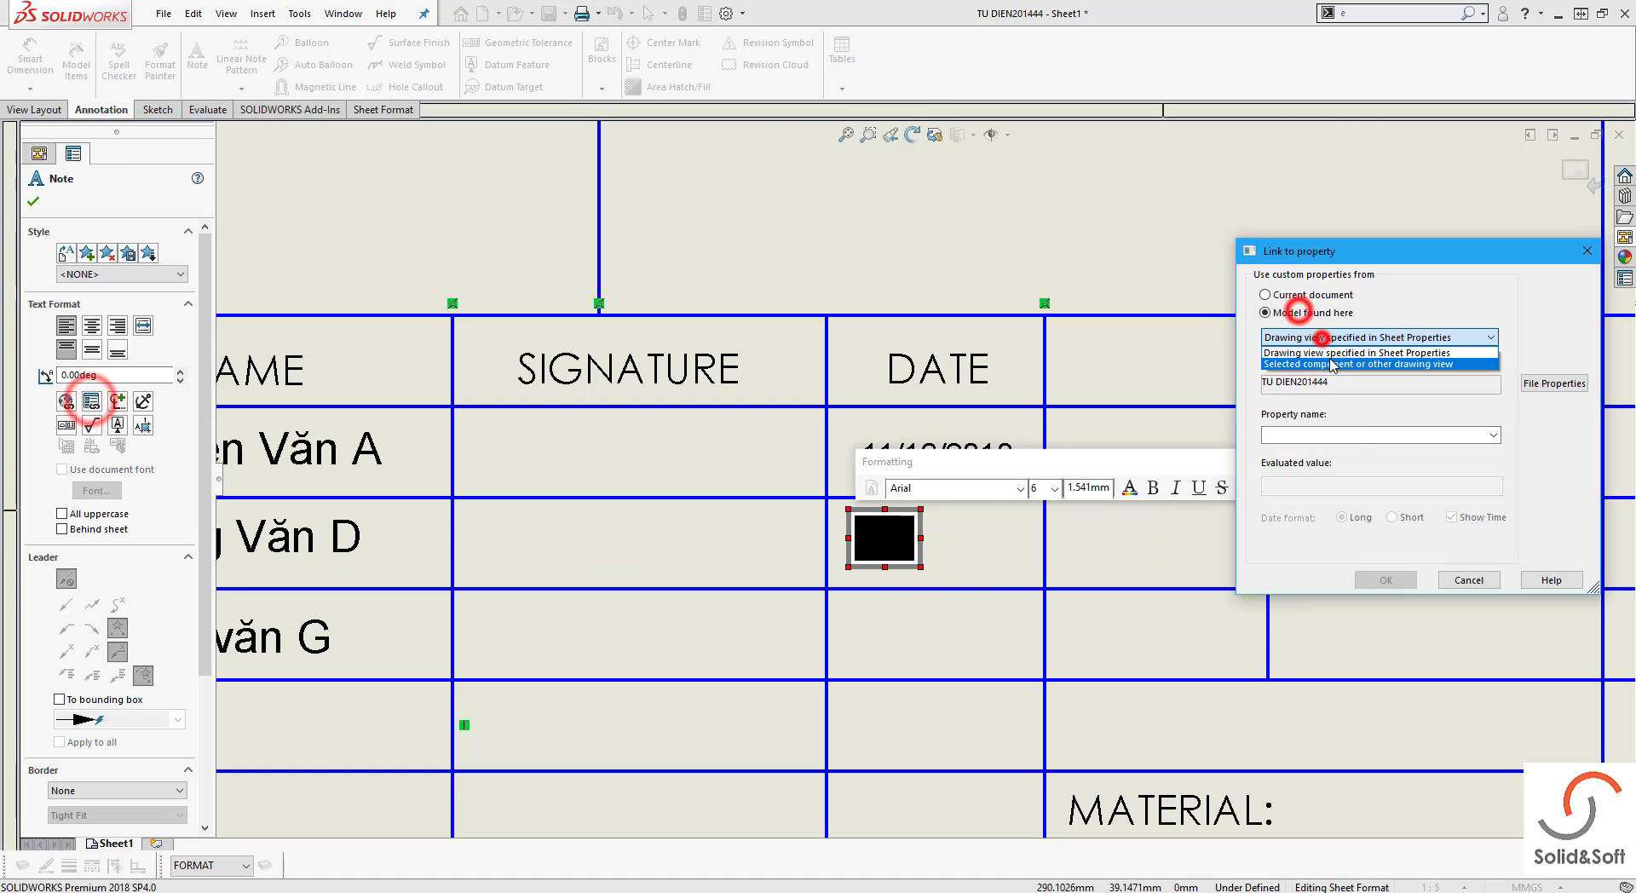
pyautogui.click(1360, 434)
pyautogui.click(1456, 480)
pyautogui.click(1040, 487)
pyautogui.write('4')
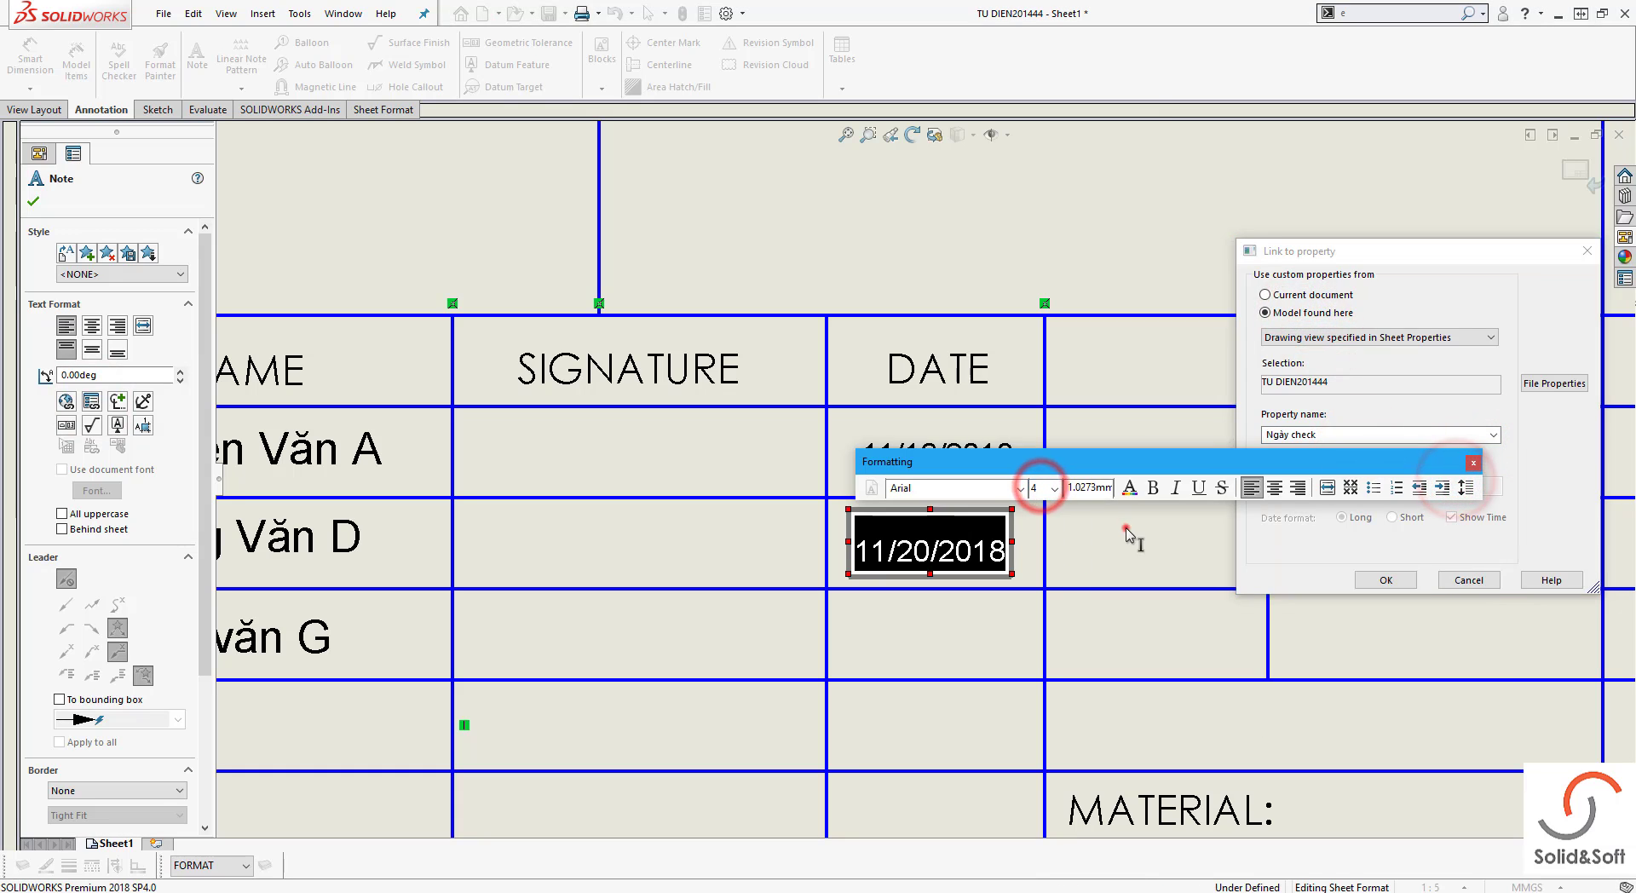
pyautogui.click(1125, 528)
pyautogui.click(1369, 584)
pyautogui.click(1111, 555)
# Copy the CHK'D date note into the DATE cell of the APPV'D row
pyautogui.click(935, 529)
pyautogui.hotkey('ctrl', 'c')
pyautogui.scroll(-1, 977, 571)
pyautogui.scroll(3, 977, 570)
pyautogui.click(901, 577)
pyautogui.hotkey('ctrl', 'v')
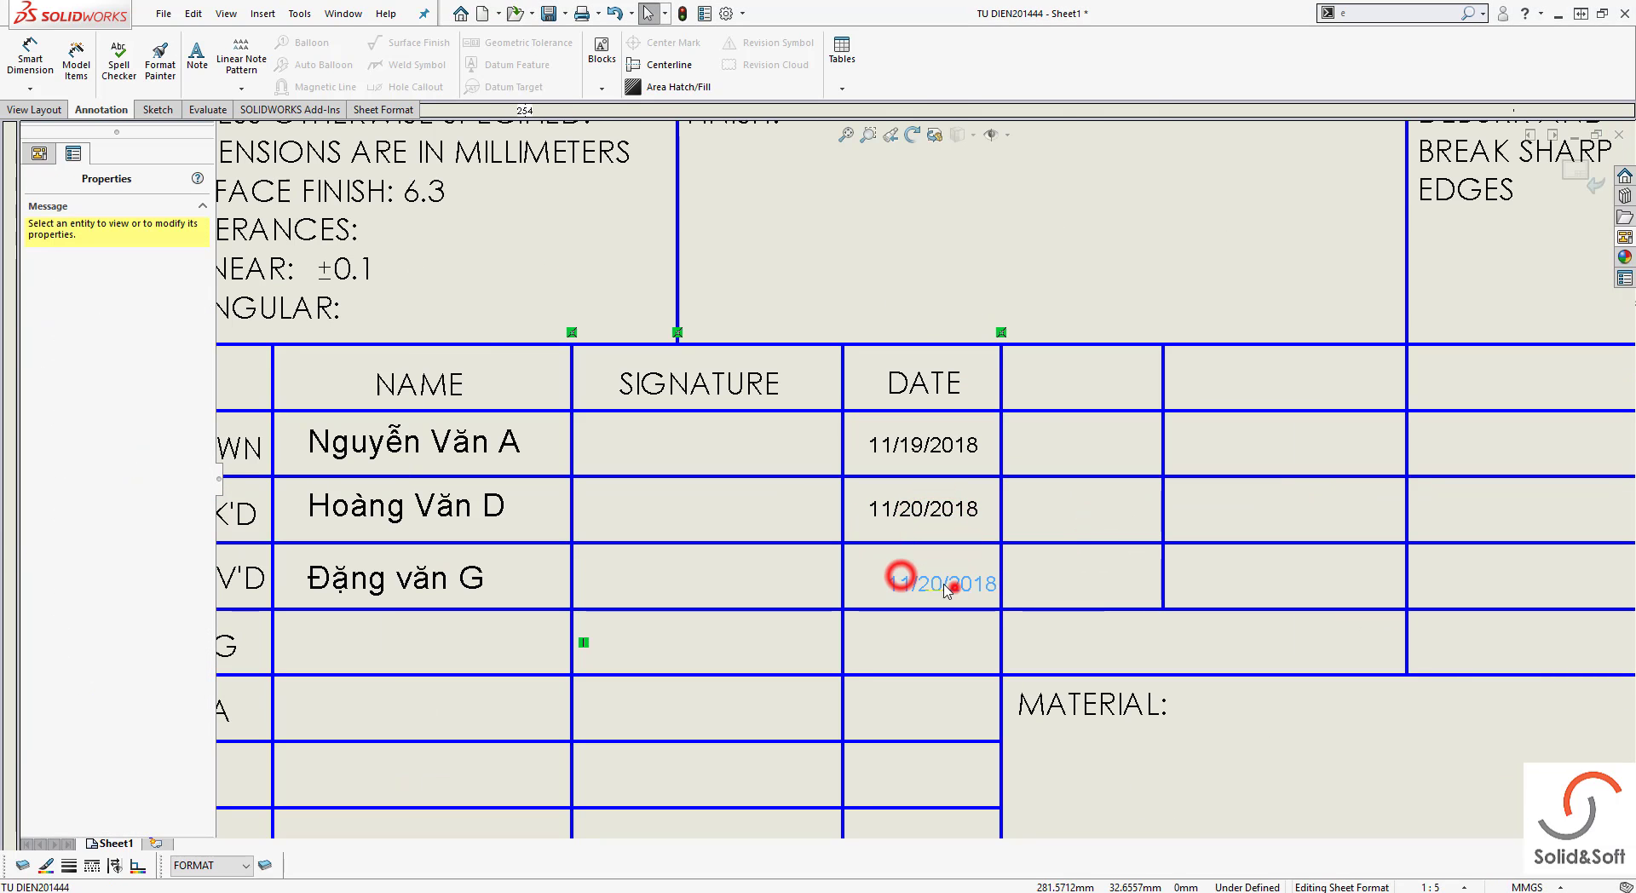
pyautogui.click(954, 588)
# Link the APPV'D date note to the model's "Ngày duyệt" property in place of the copied date
pyautogui.doubleClick(924, 576)
pyautogui.click(65, 400)
pyautogui.click(1265, 318)
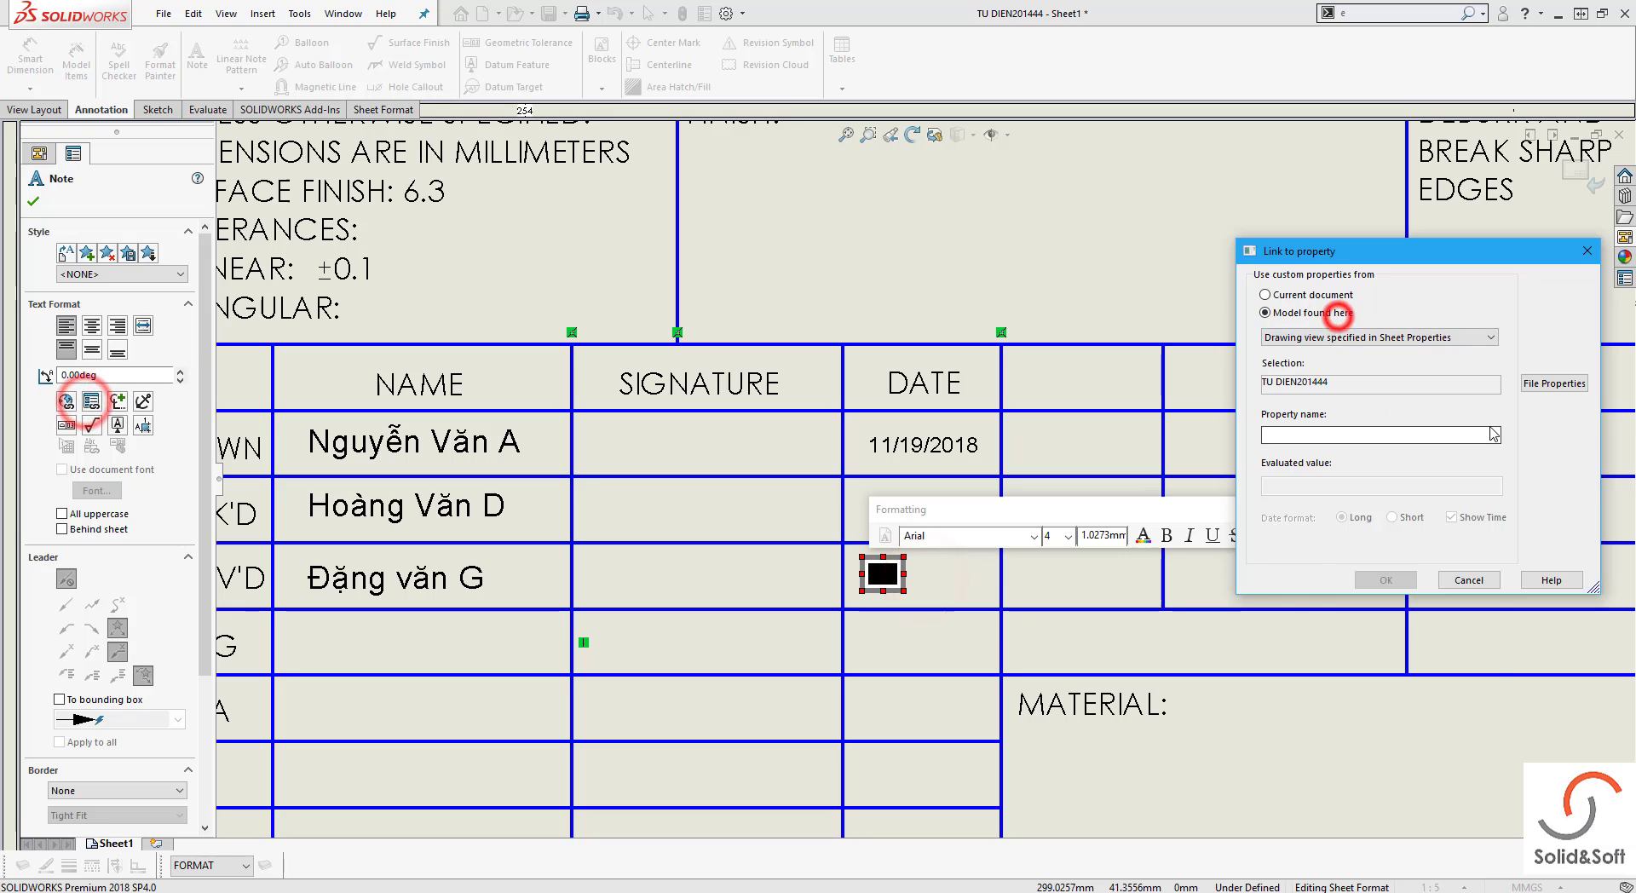
pyautogui.click(1491, 432)
pyautogui.click(1412, 518)
pyautogui.click(1387, 579)
pyautogui.click(1088, 573)
# Add a note under FINISH in the title block and link it to the model's "Ghi chú" property
pyautogui.scroll(4, 1088, 574)
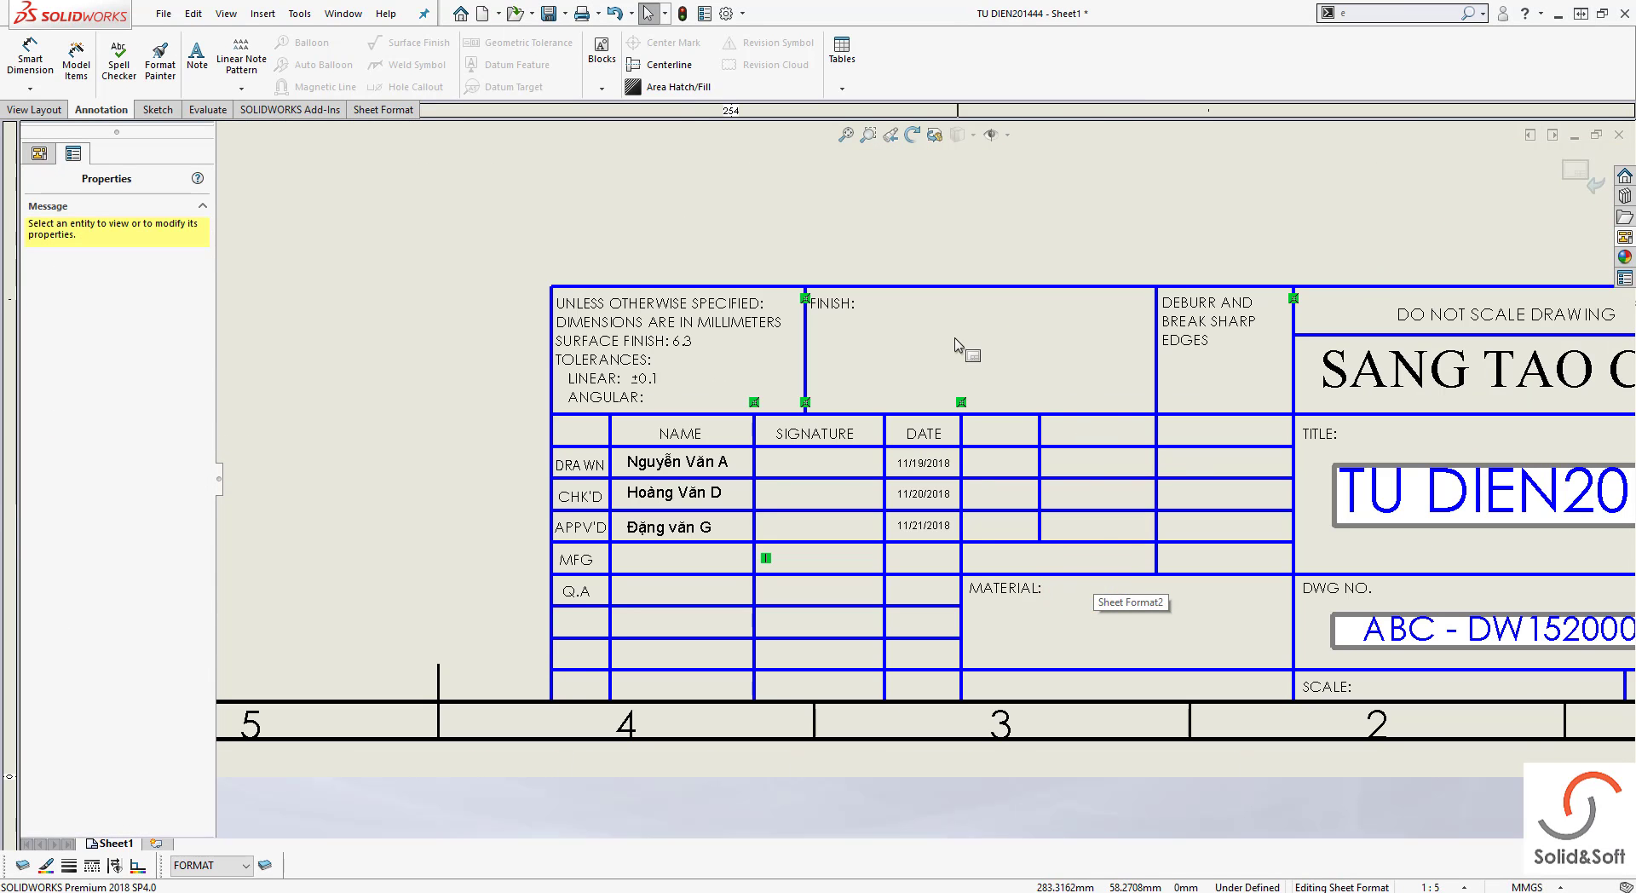
pyautogui.moveTo(1077, 362)
pyautogui.mouseDown(button='middle')
pyautogui.moveTo(990, 369)
pyautogui.moveTo(954, 392)
pyautogui.mouseUp(button='middle')
pyautogui.scroll(-3, 809, 349)
pyautogui.scroll(-2, 1044, 467)
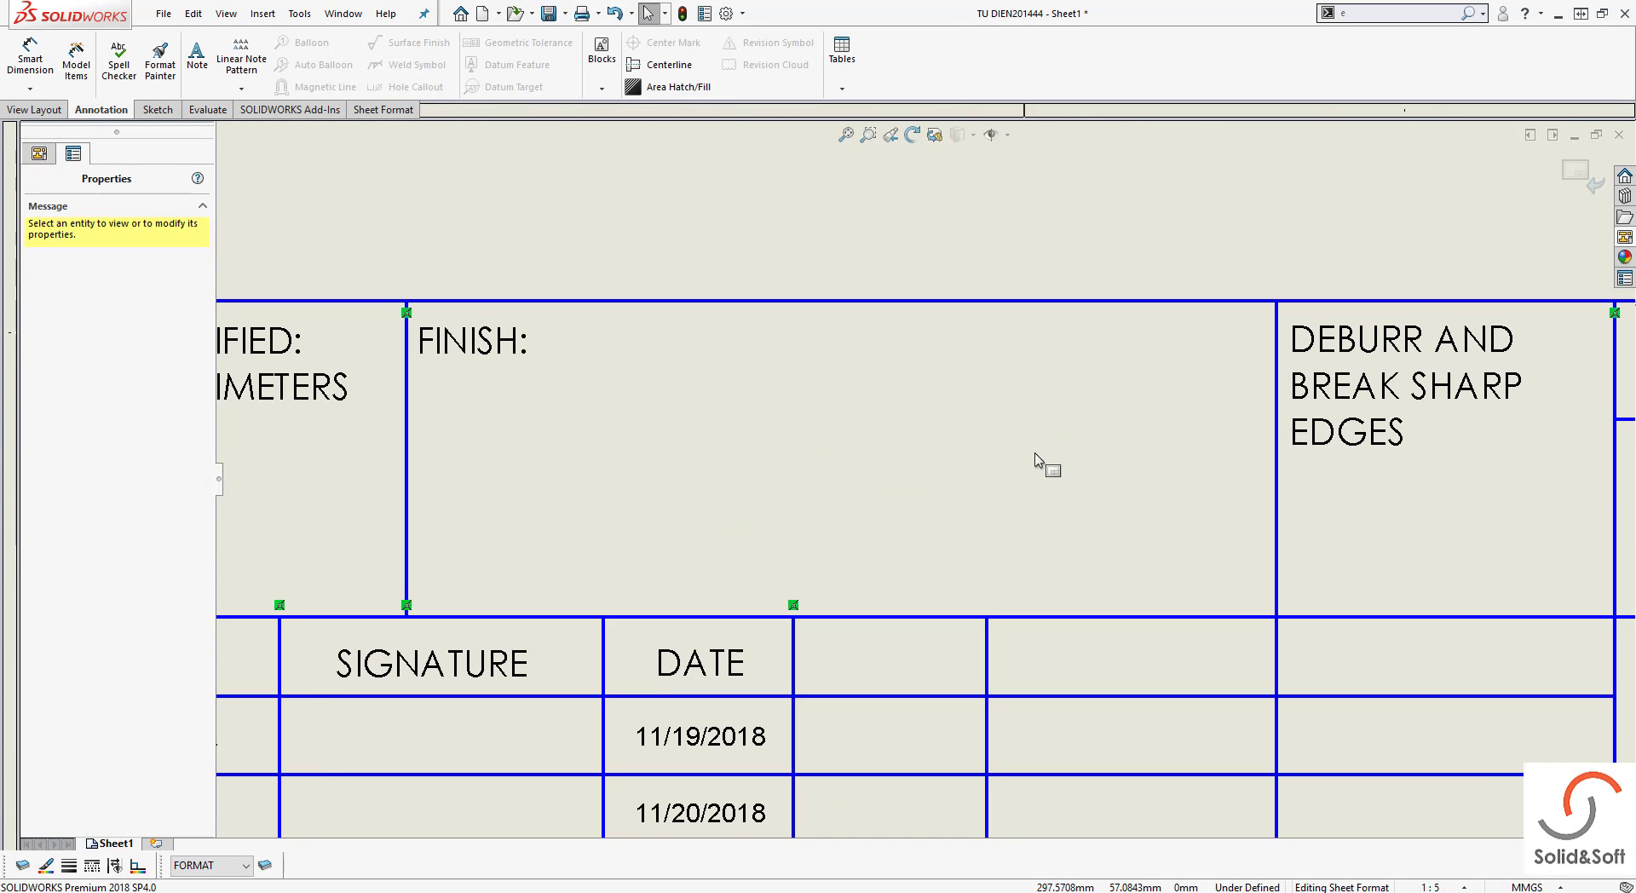
pyautogui.click(460, 387)
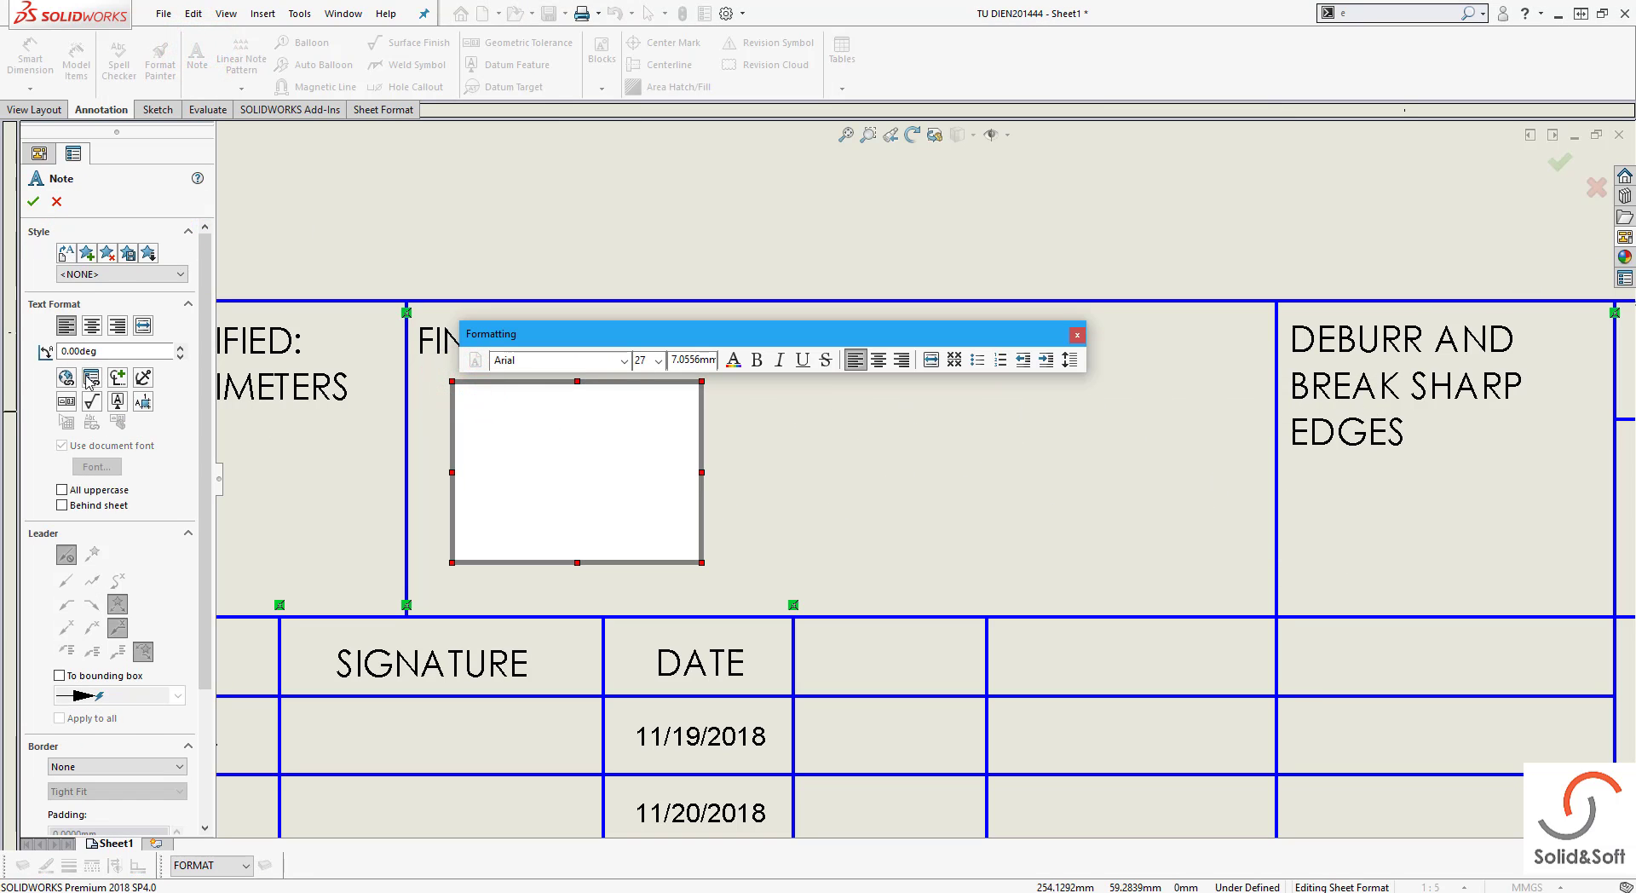
pyautogui.click(90, 378)
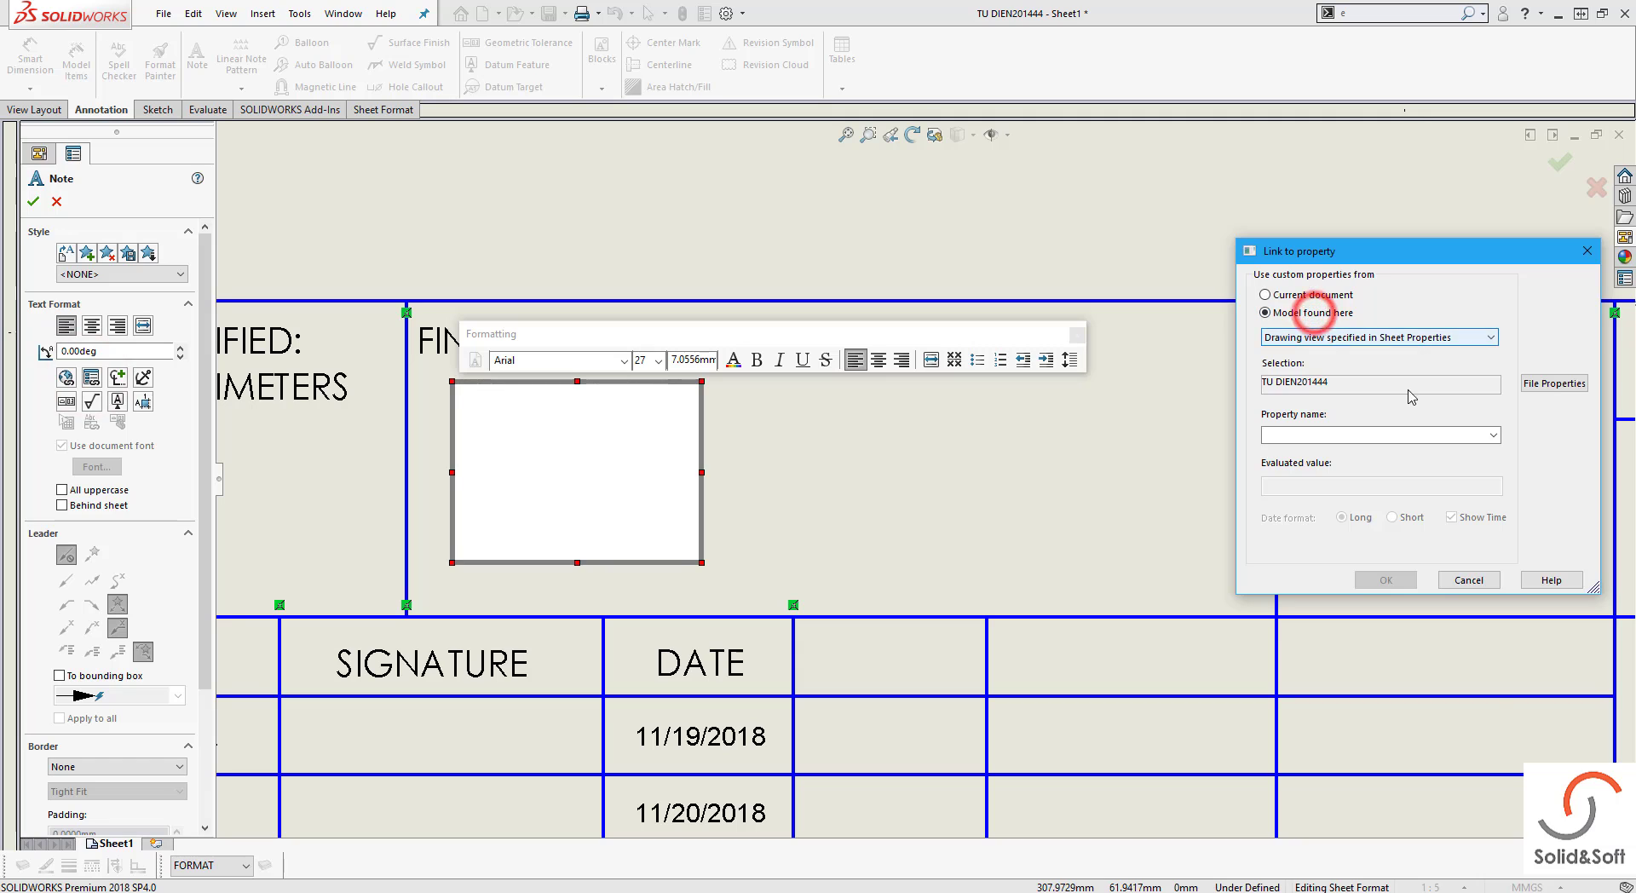
pyautogui.click(1495, 434)
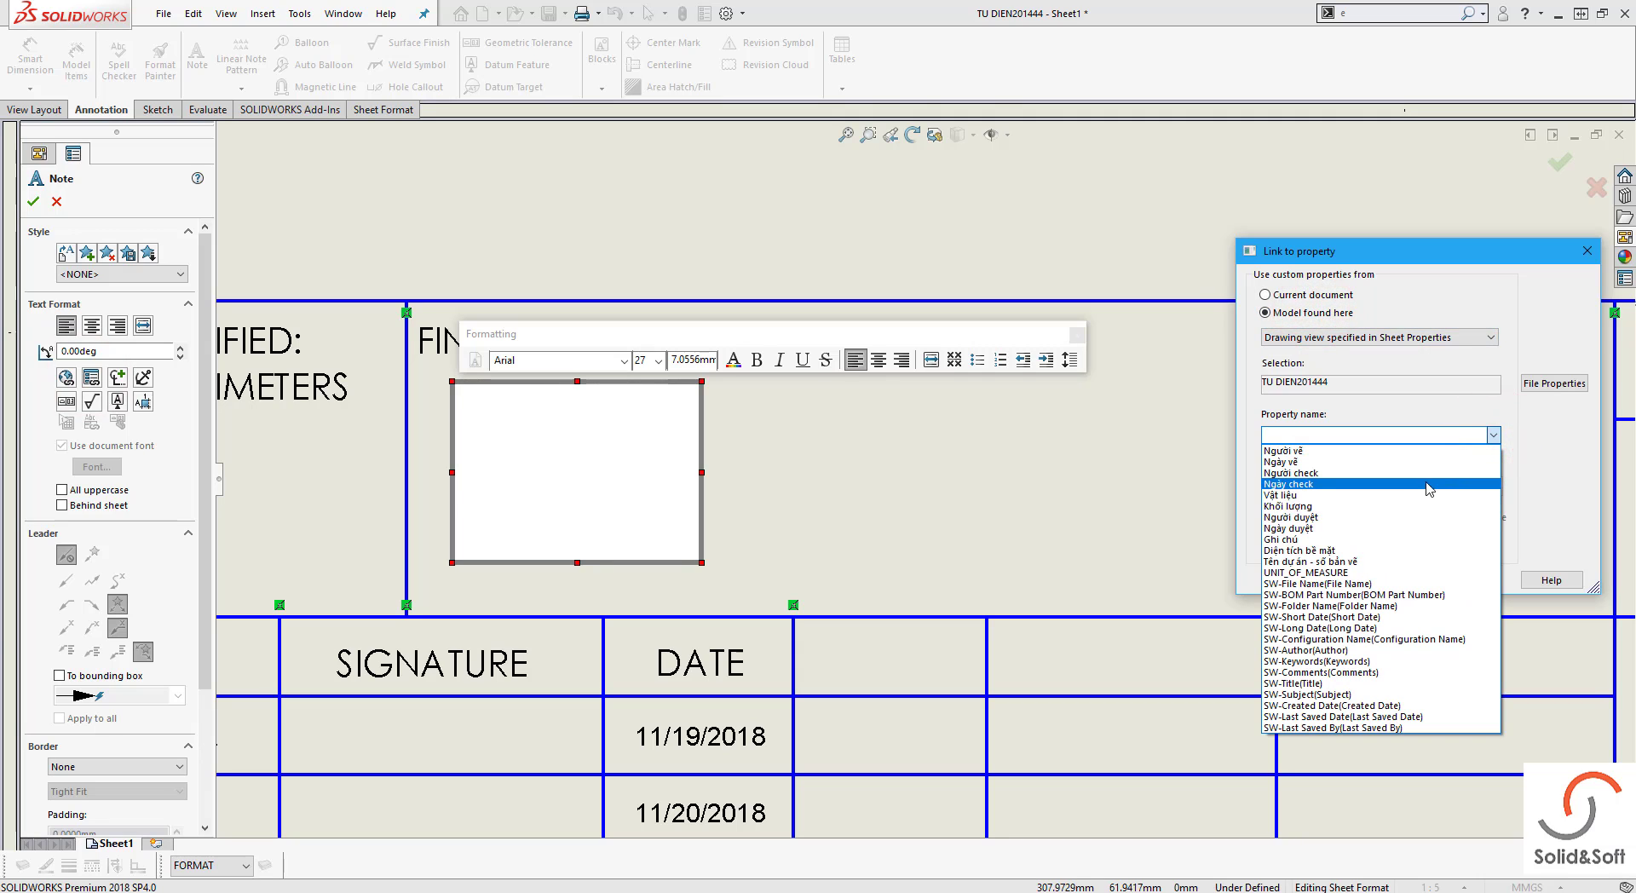
pyautogui.click(1349, 541)
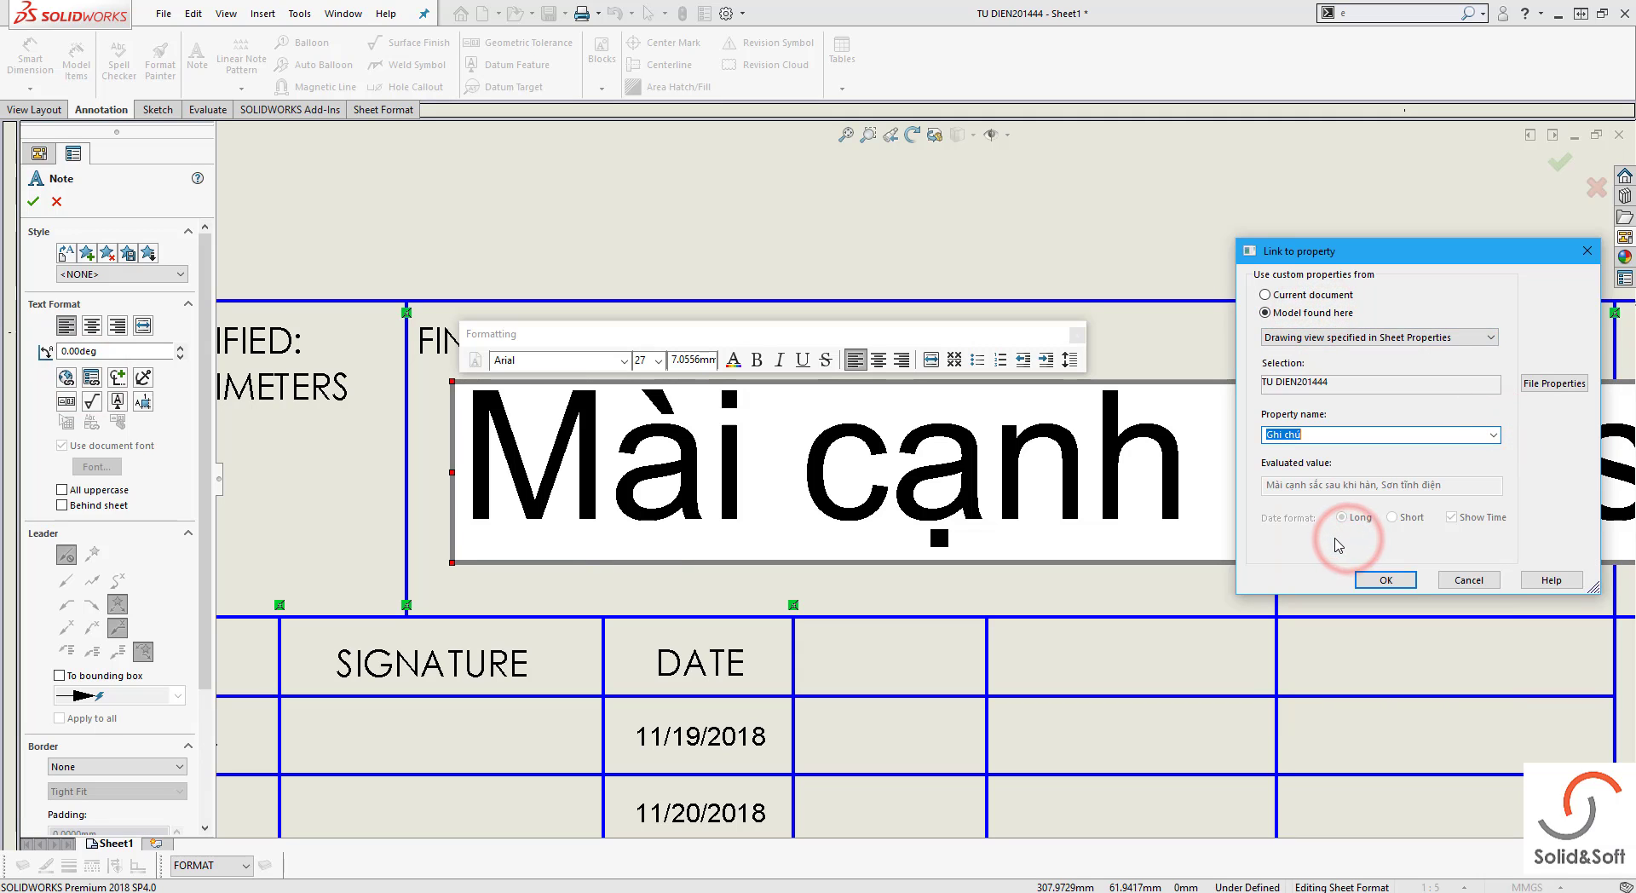
pyautogui.click(517, 436)
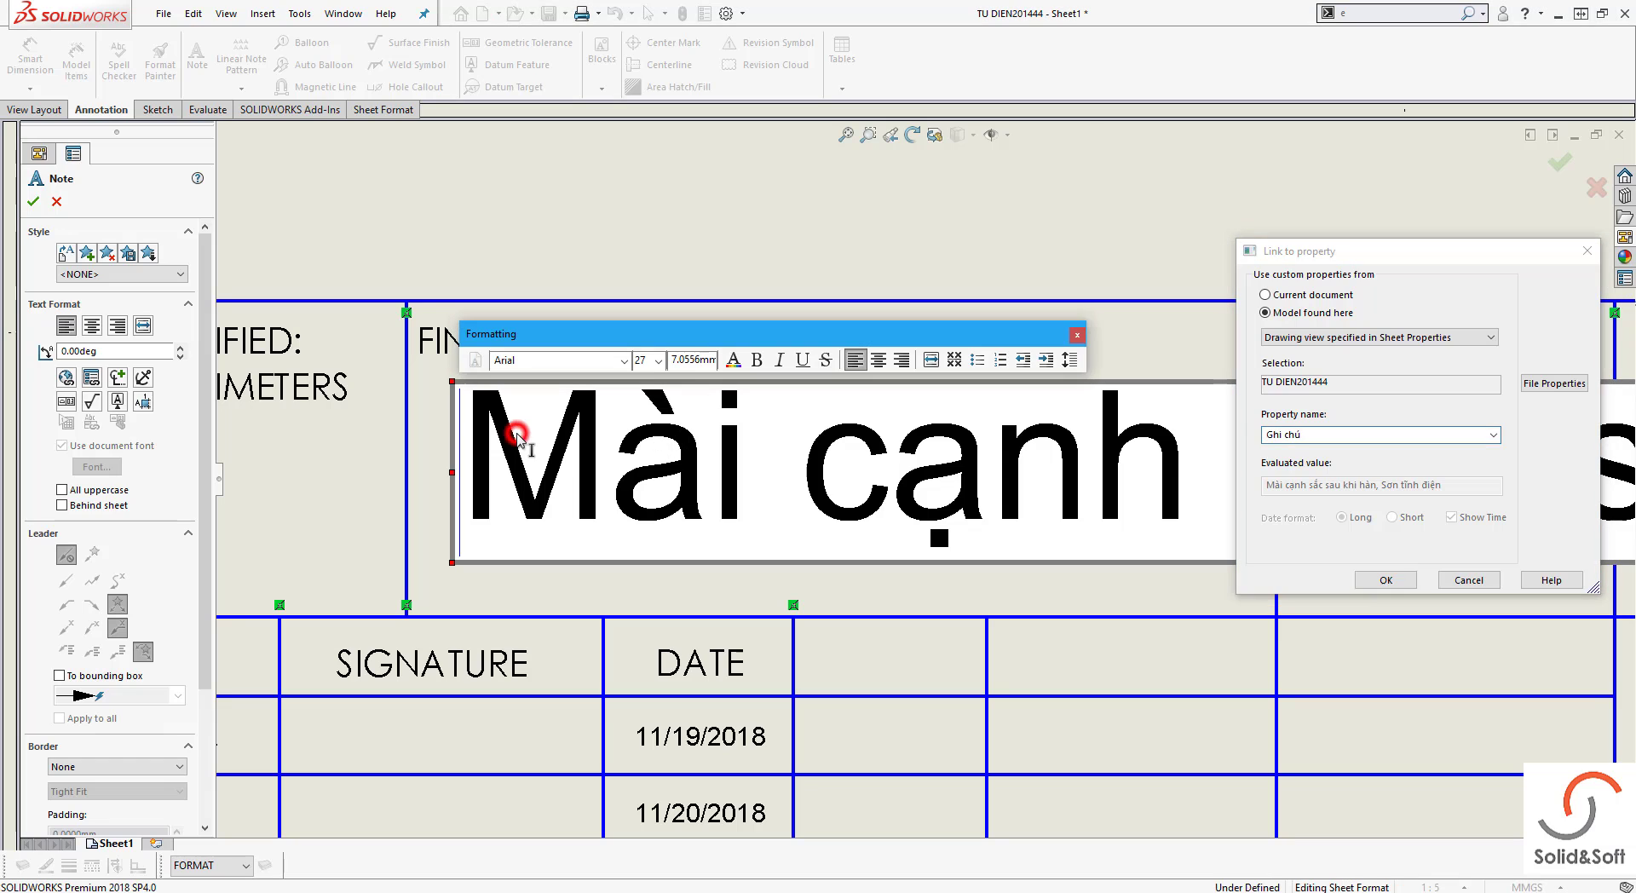
pyautogui.click(1366, 587)
# Reduce the FINISH note's text size to 12 and finish placing notes
pyautogui.click(720, 461)
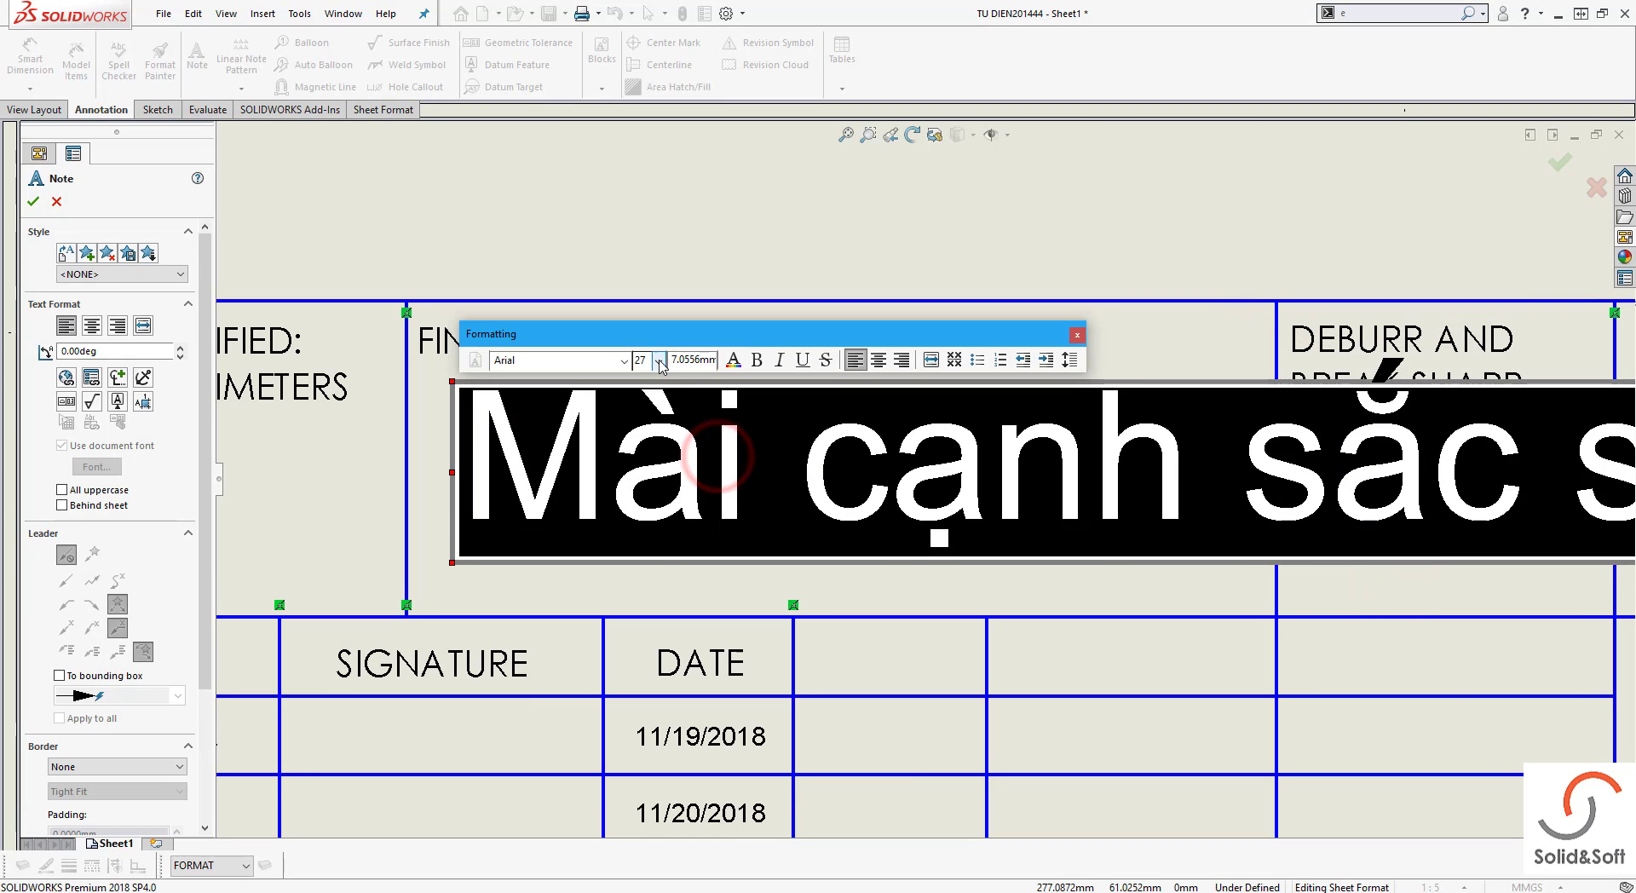
pyautogui.click(650, 467)
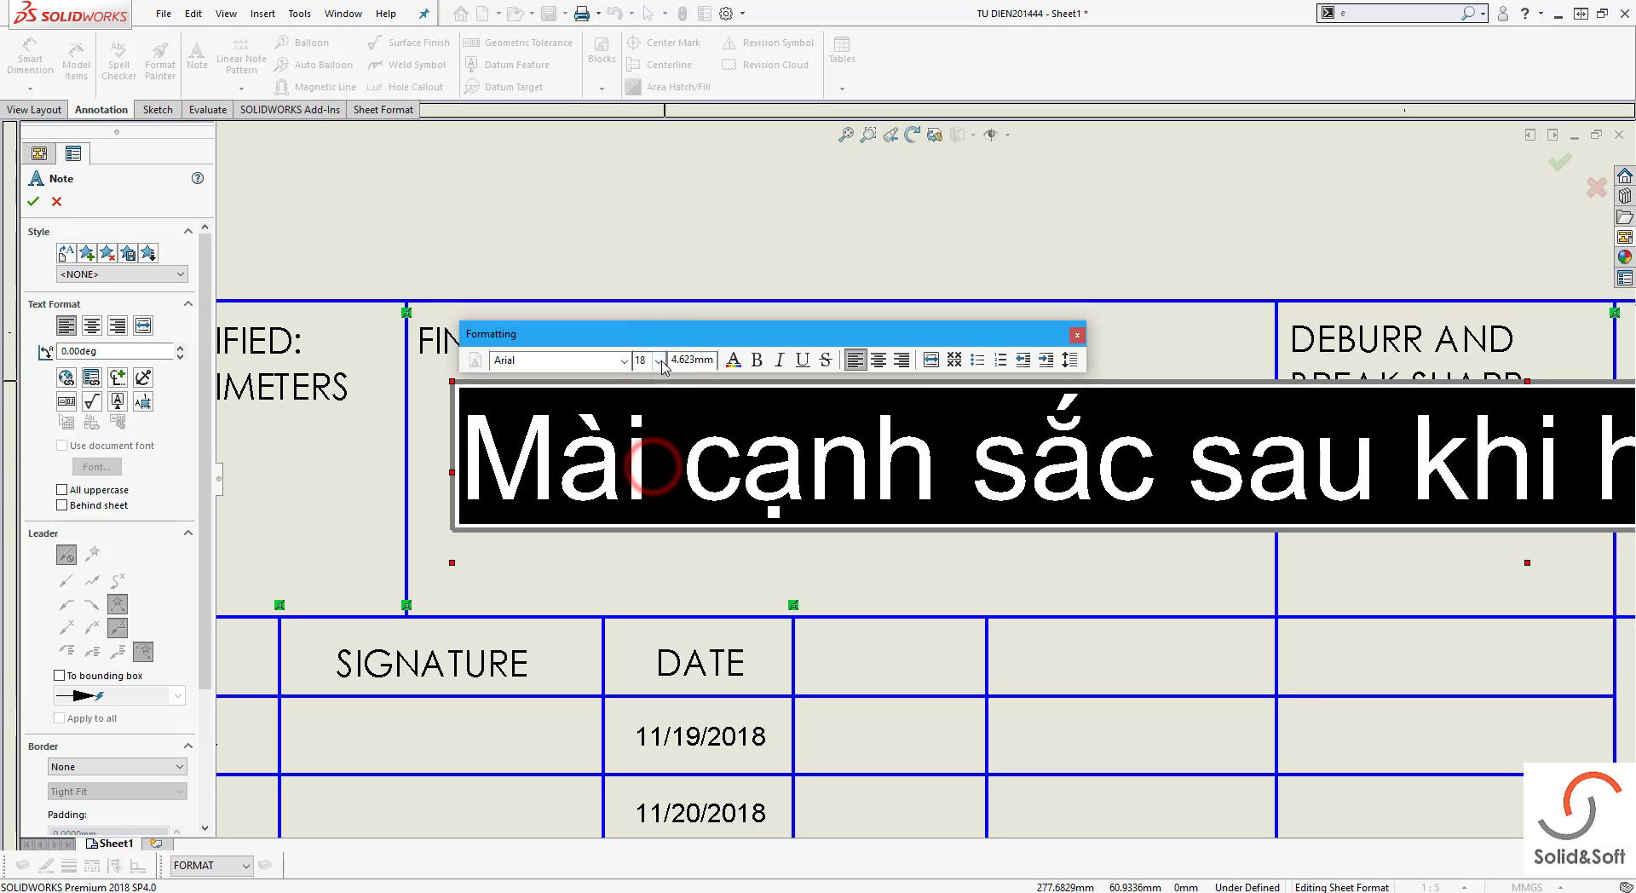
pyautogui.click(658, 361)
pyautogui.click(644, 431)
pyautogui.click(740, 261)
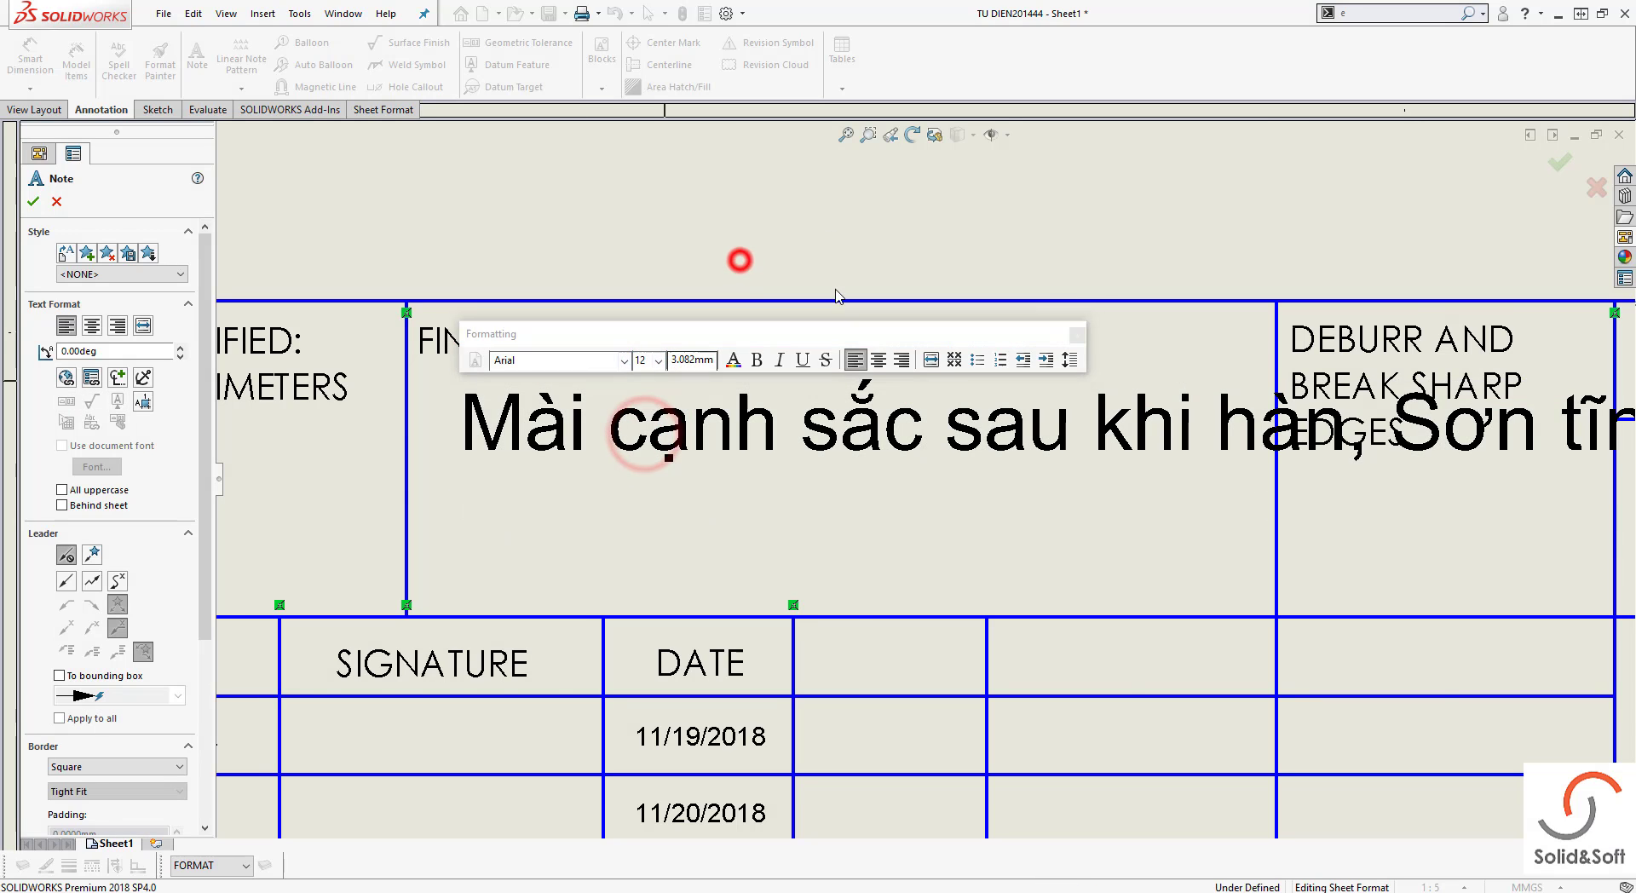
pyautogui.scroll(3, 922, 469)
pyautogui.press('Escape')
# Open the FINISH note for editing and resize its text box so the text wraps inside the FINISH cell
pyautogui.scroll(-1, 959, 426)
pyautogui.scroll(-1, 989, 483)
pyautogui.click(1000, 478)
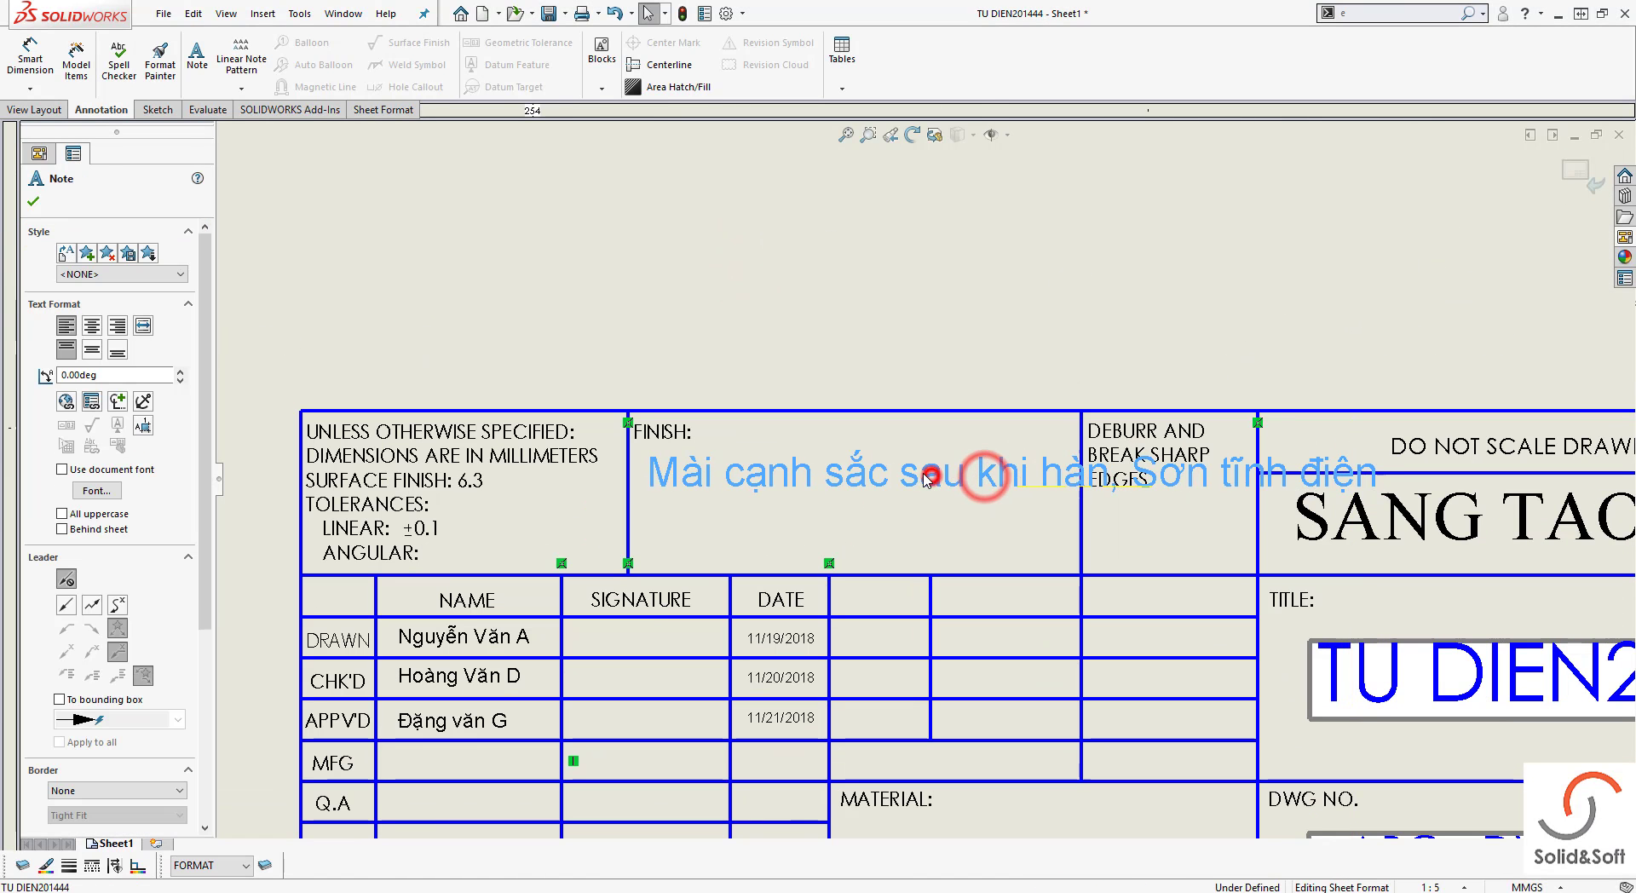
pyautogui.doubleClick(1001, 479)
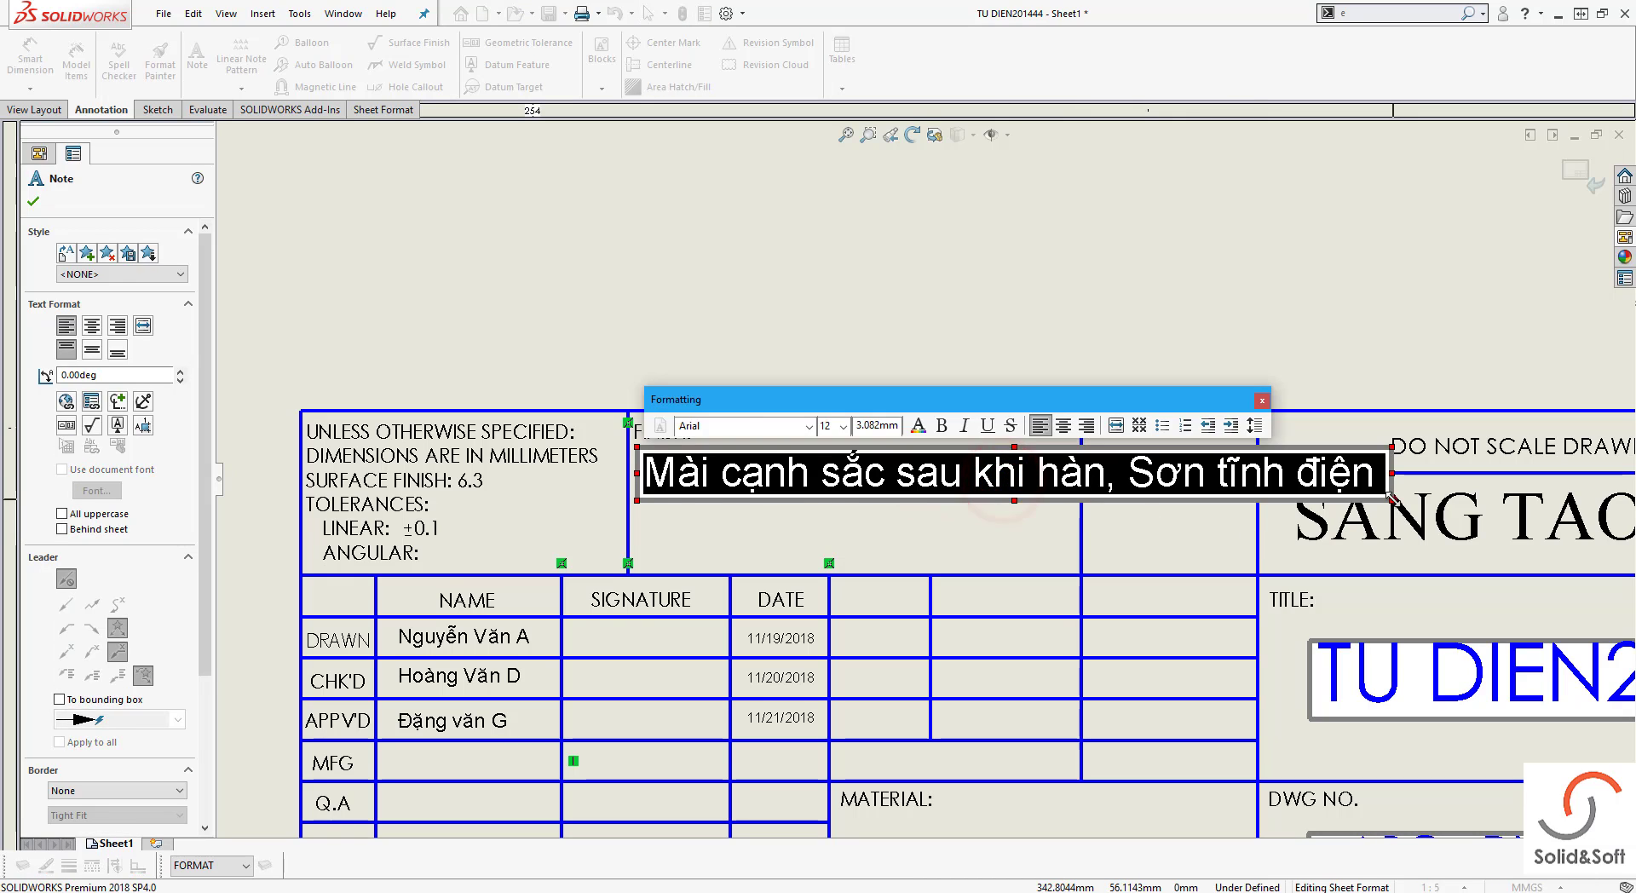
pyautogui.moveTo(1393, 507); pyautogui.dragTo(1076, 560)
# Set the whole FINISH note to text size 6, fit its box to the FINISH cell, and finish editing
pyautogui.hotkey('ctrl', 'a')
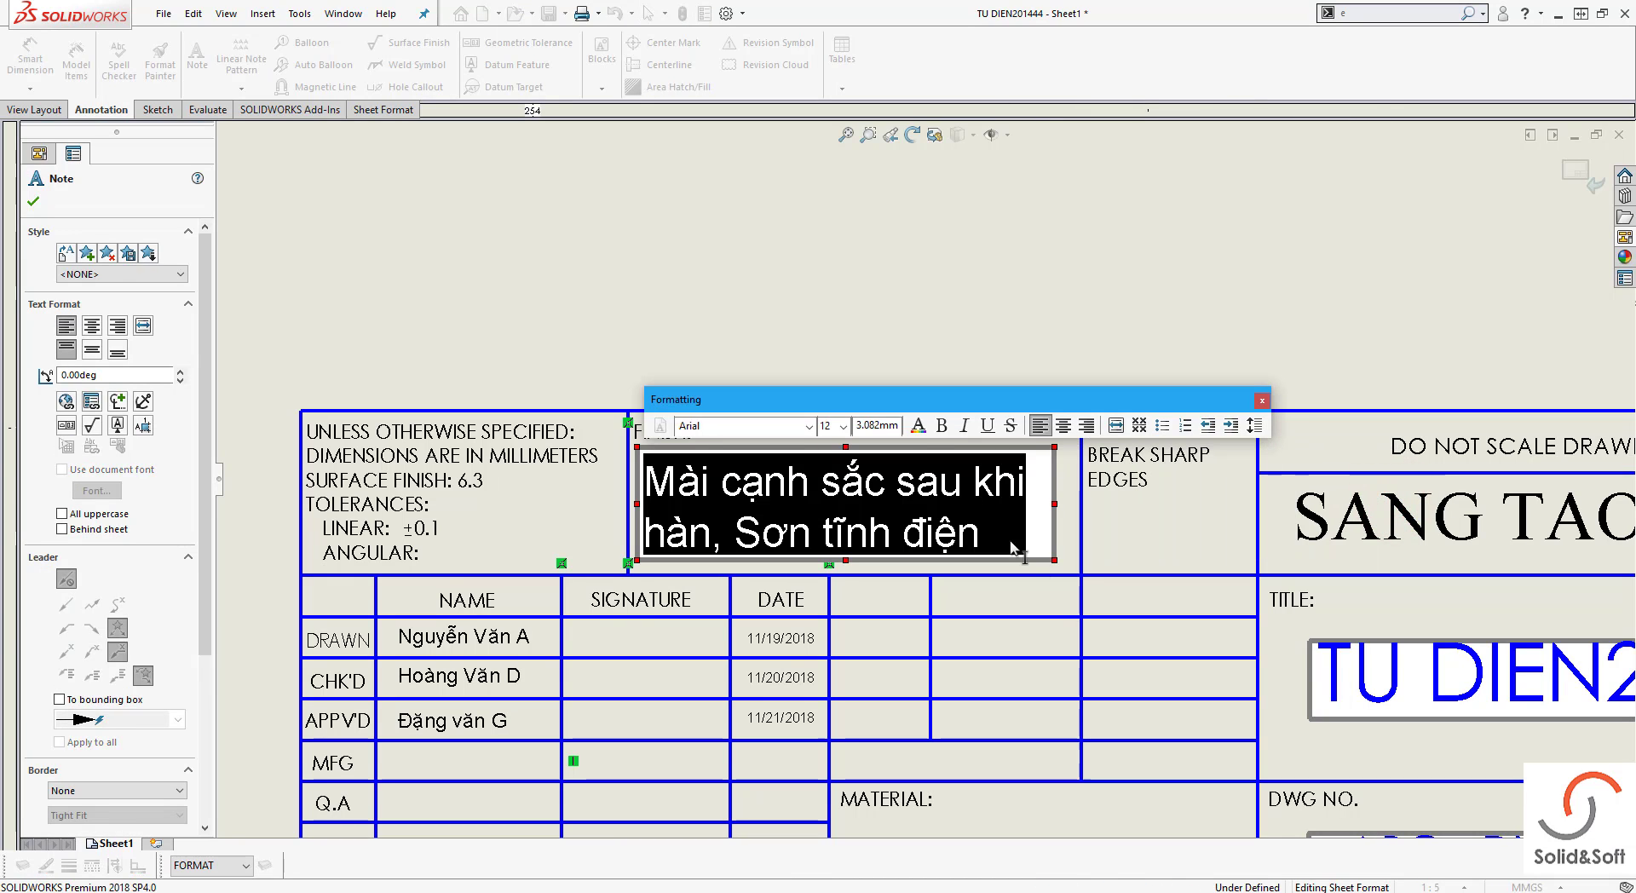
pyautogui.click(841, 426)
pyautogui.click(835, 444)
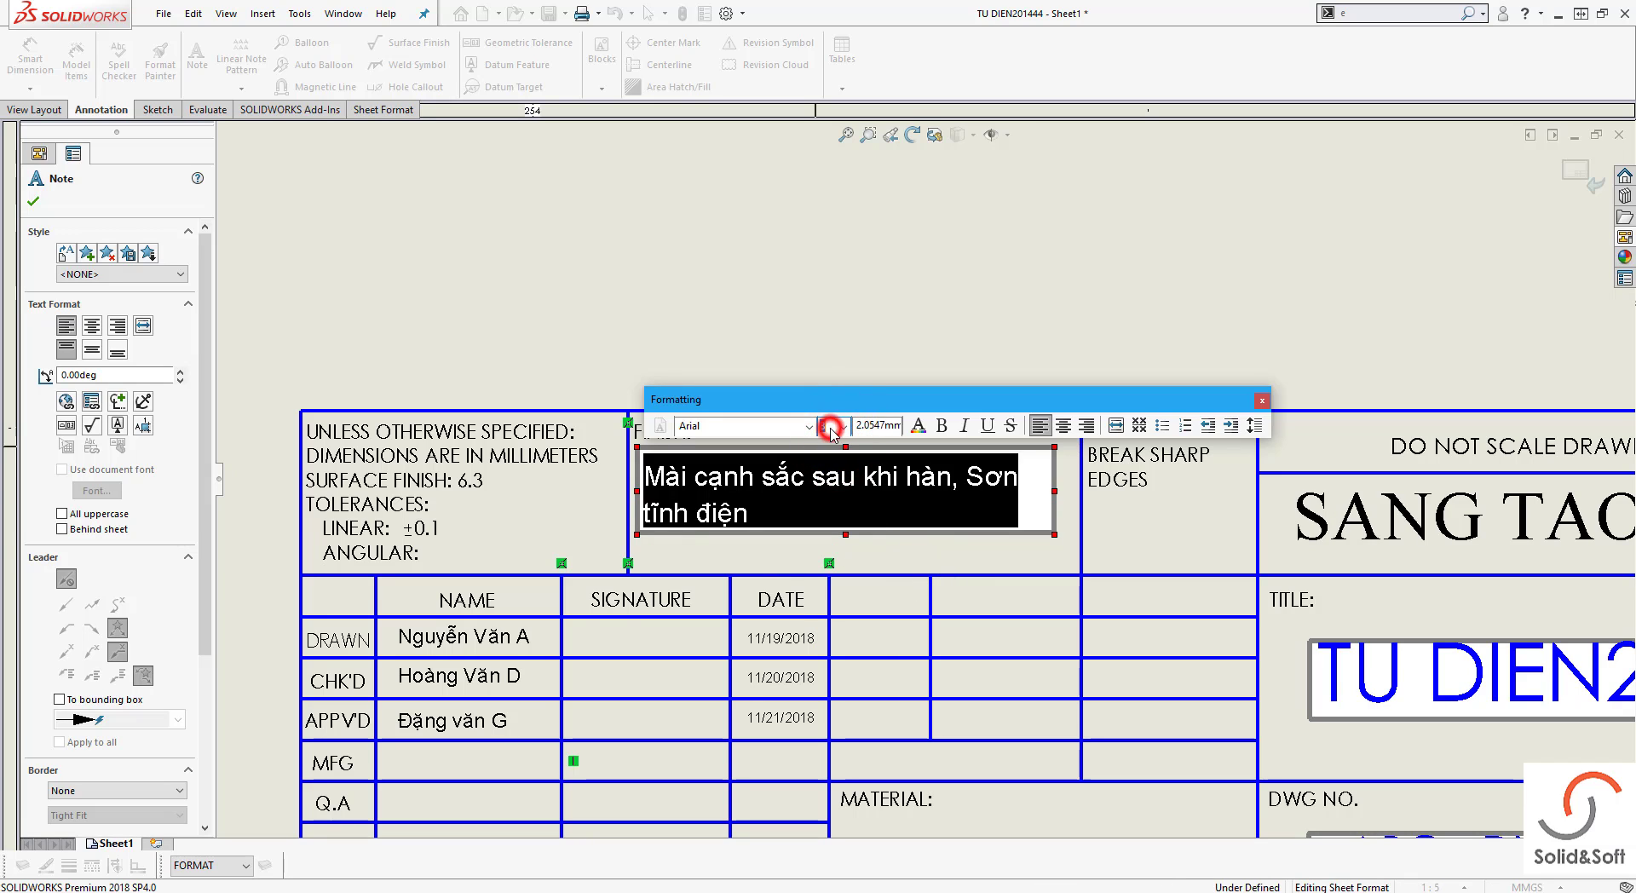
pyautogui.click(973, 540)
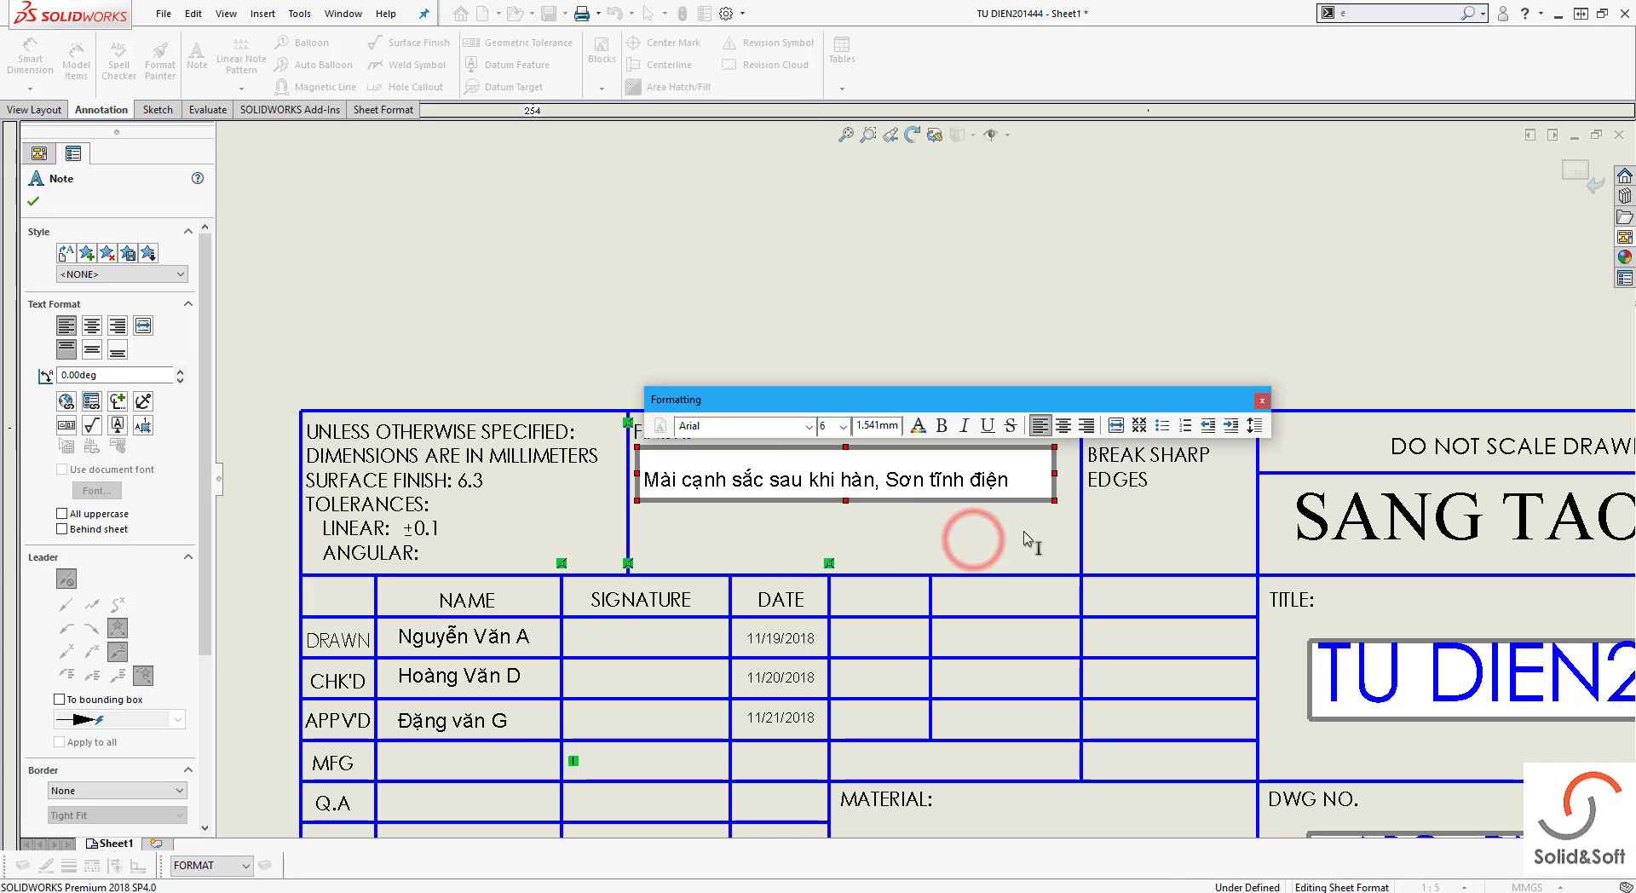
pyautogui.moveTo(1052, 499); pyautogui.dragTo(1066, 563)
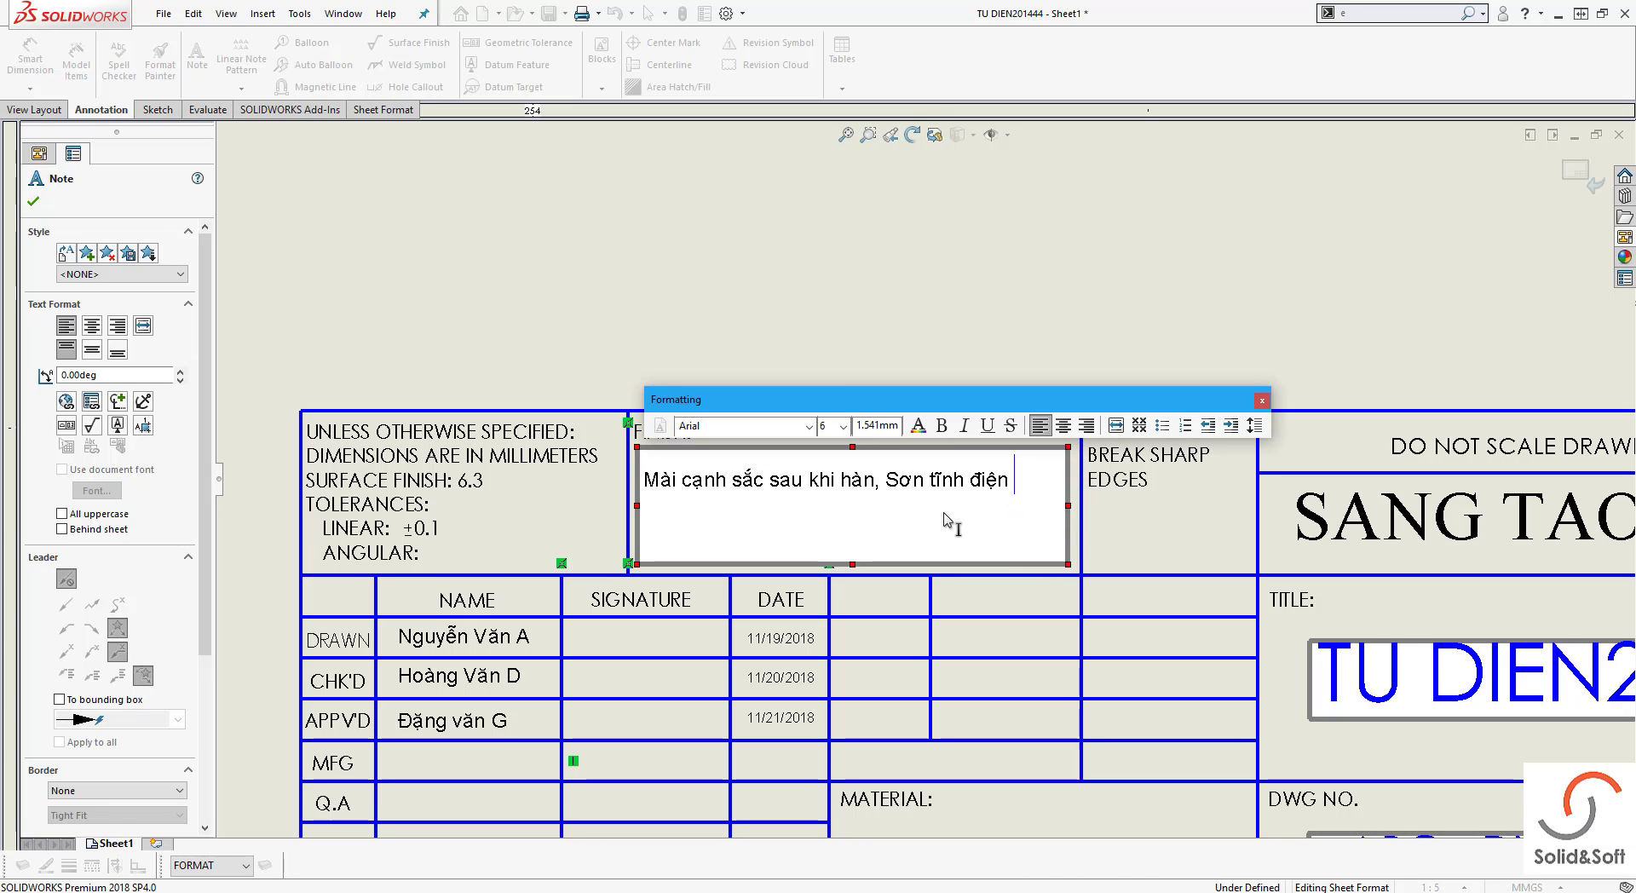
pyautogui.click(997, 303)
# Place a copy of the FINISH note in the MATERIAL cell of the title block
pyautogui.scroll(2, 942, 380)
pyautogui.scroll(-5, 1022, 664)
pyautogui.click(741, 483)
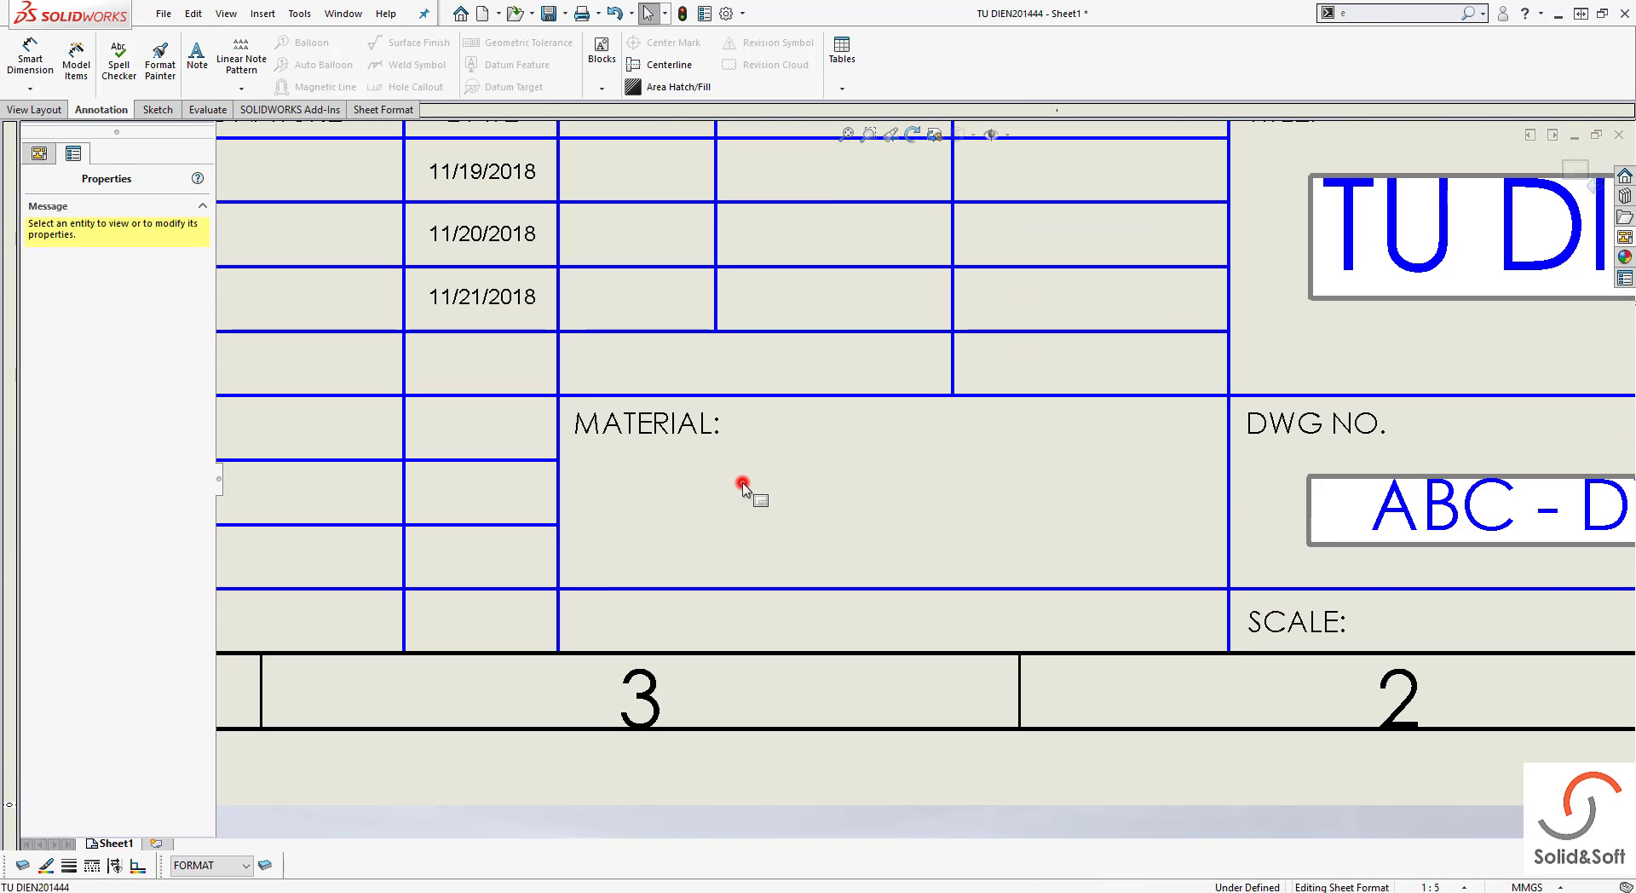
pyautogui.hotkey('ctrl', 'v')
pyautogui.moveTo(883, 506); pyautogui.dragTo(761, 503)
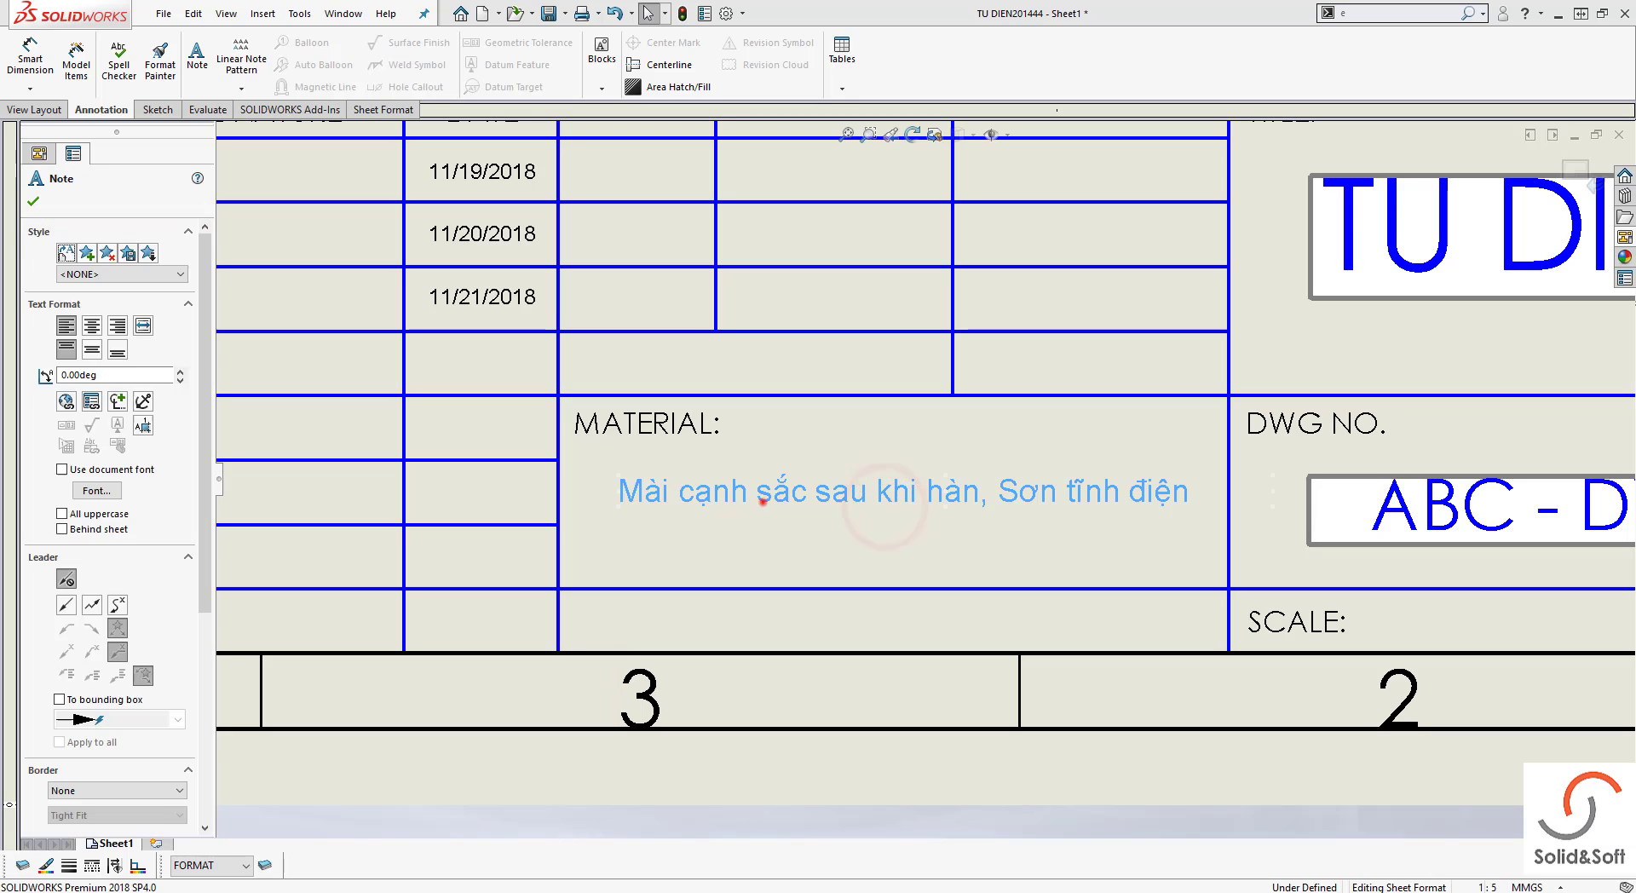
# Link the MATERIAL note to the model's "Vật liệu" property from the drawing view specified in Sheet Properties, replacing the copied text
pyautogui.doubleClick(762, 503)
pyautogui.click(91, 401)
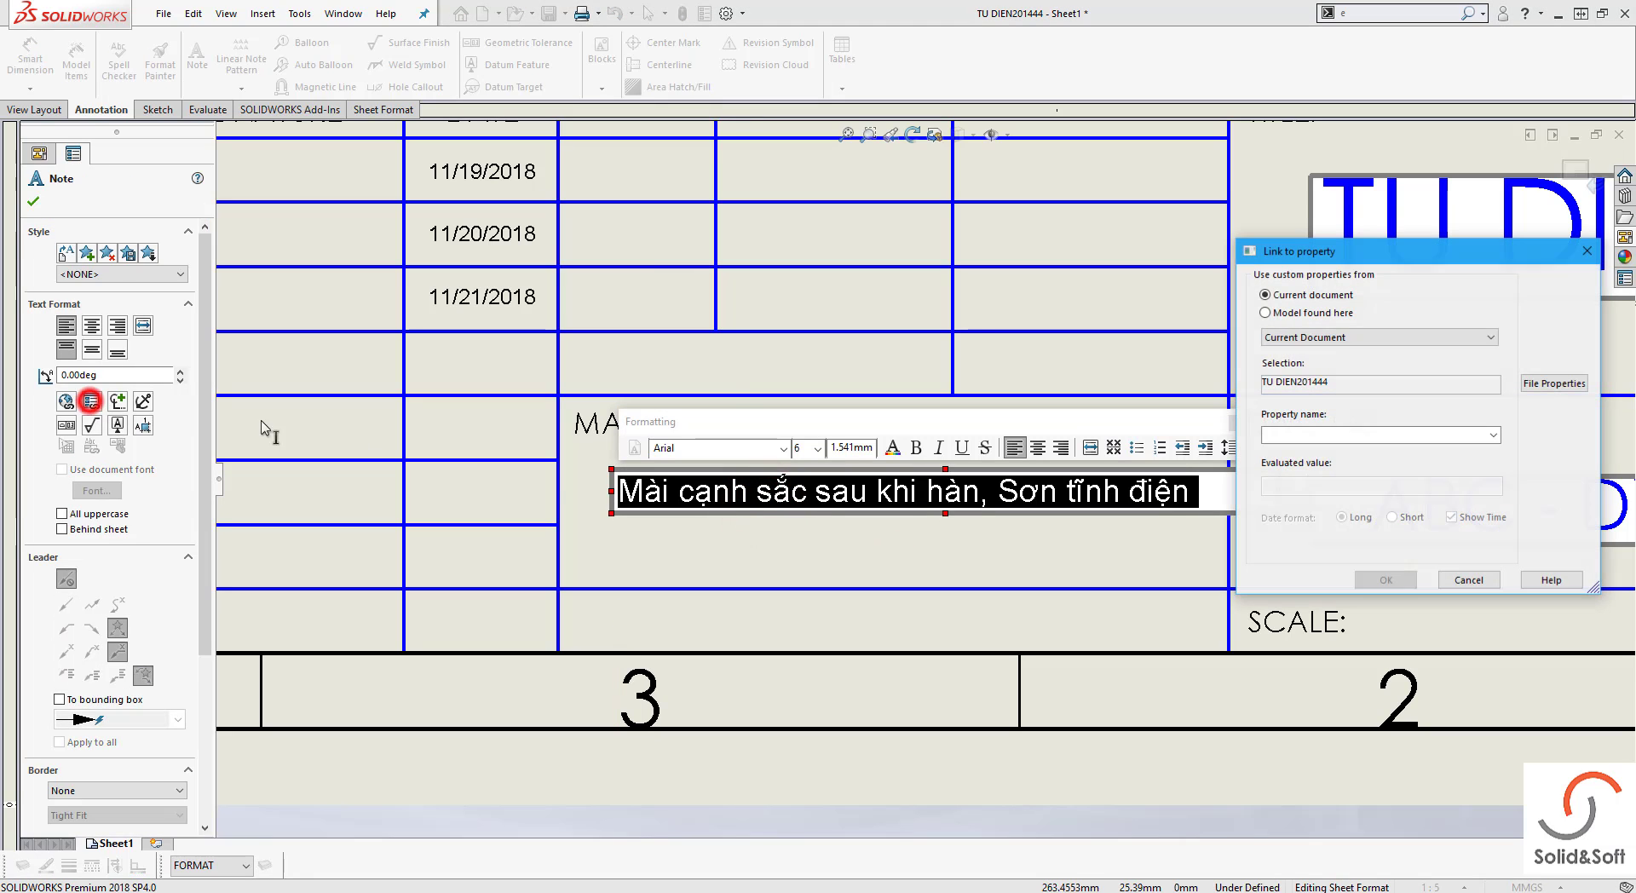
pyautogui.click(1310, 312)
pyautogui.click(1339, 336)
pyautogui.click(1352, 360)
pyautogui.click(1356, 332)
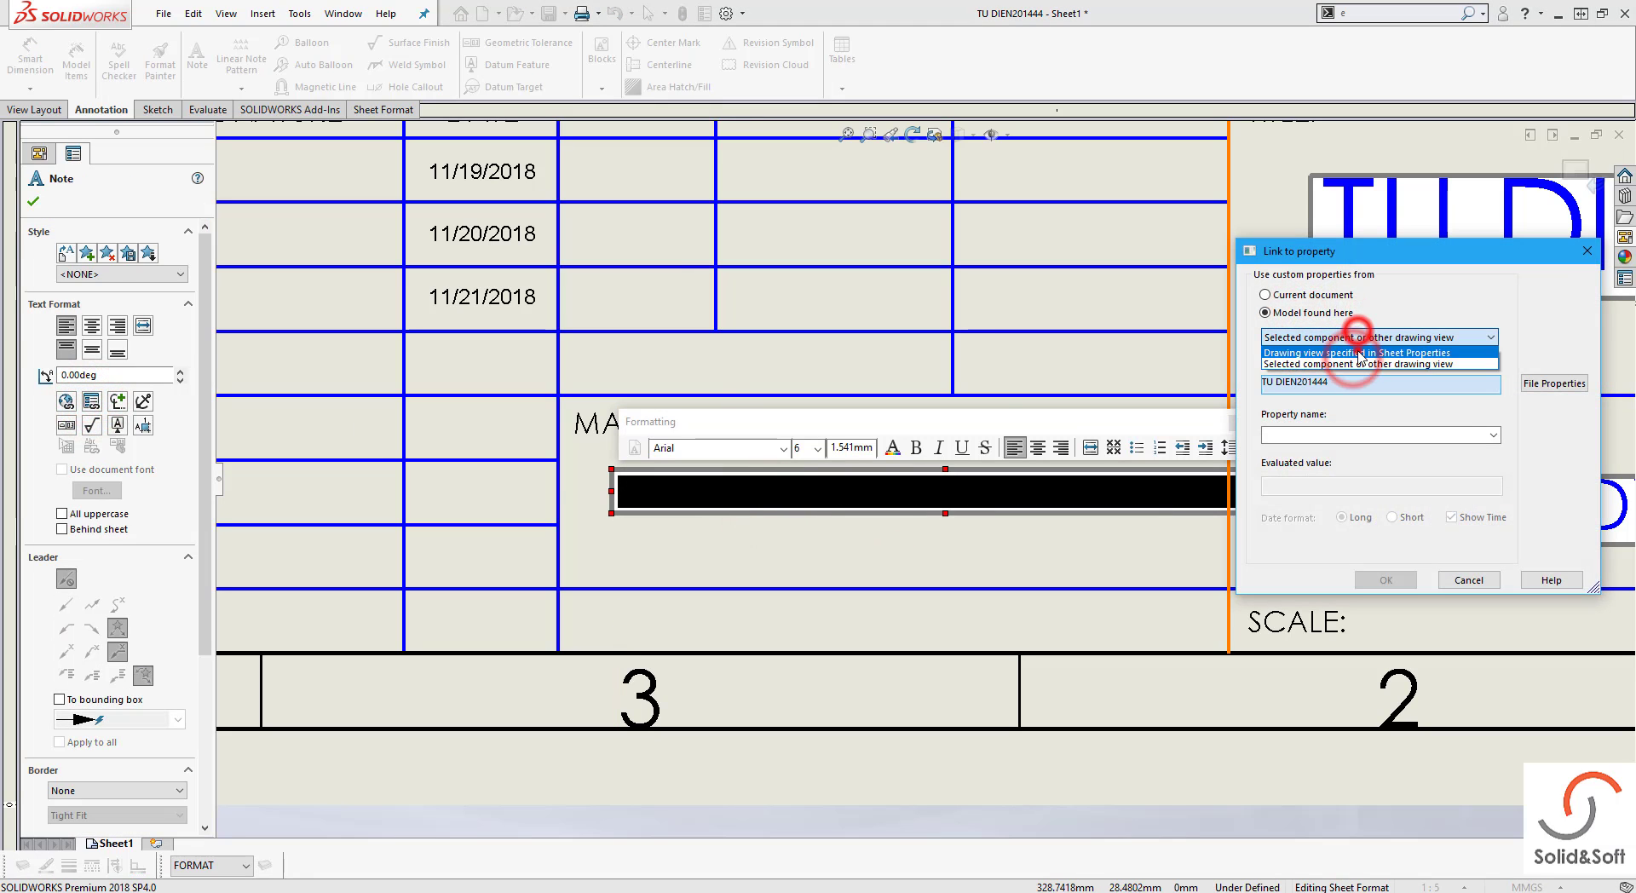
pyautogui.click(1357, 350)
pyautogui.click(1489, 434)
pyautogui.click(1428, 492)
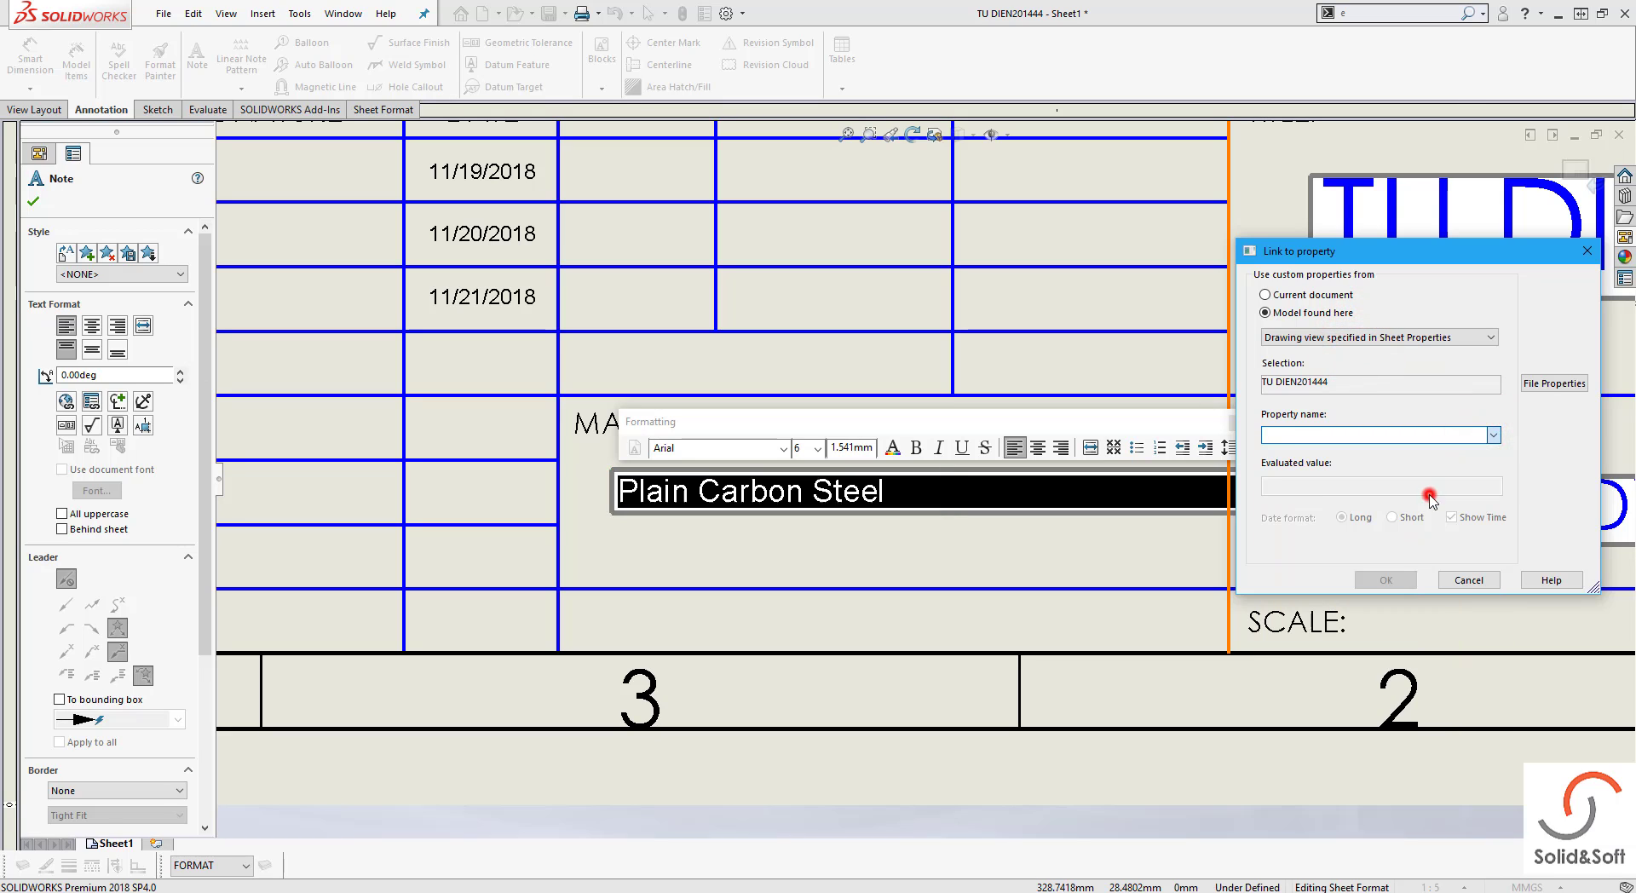
pyautogui.click(1389, 579)
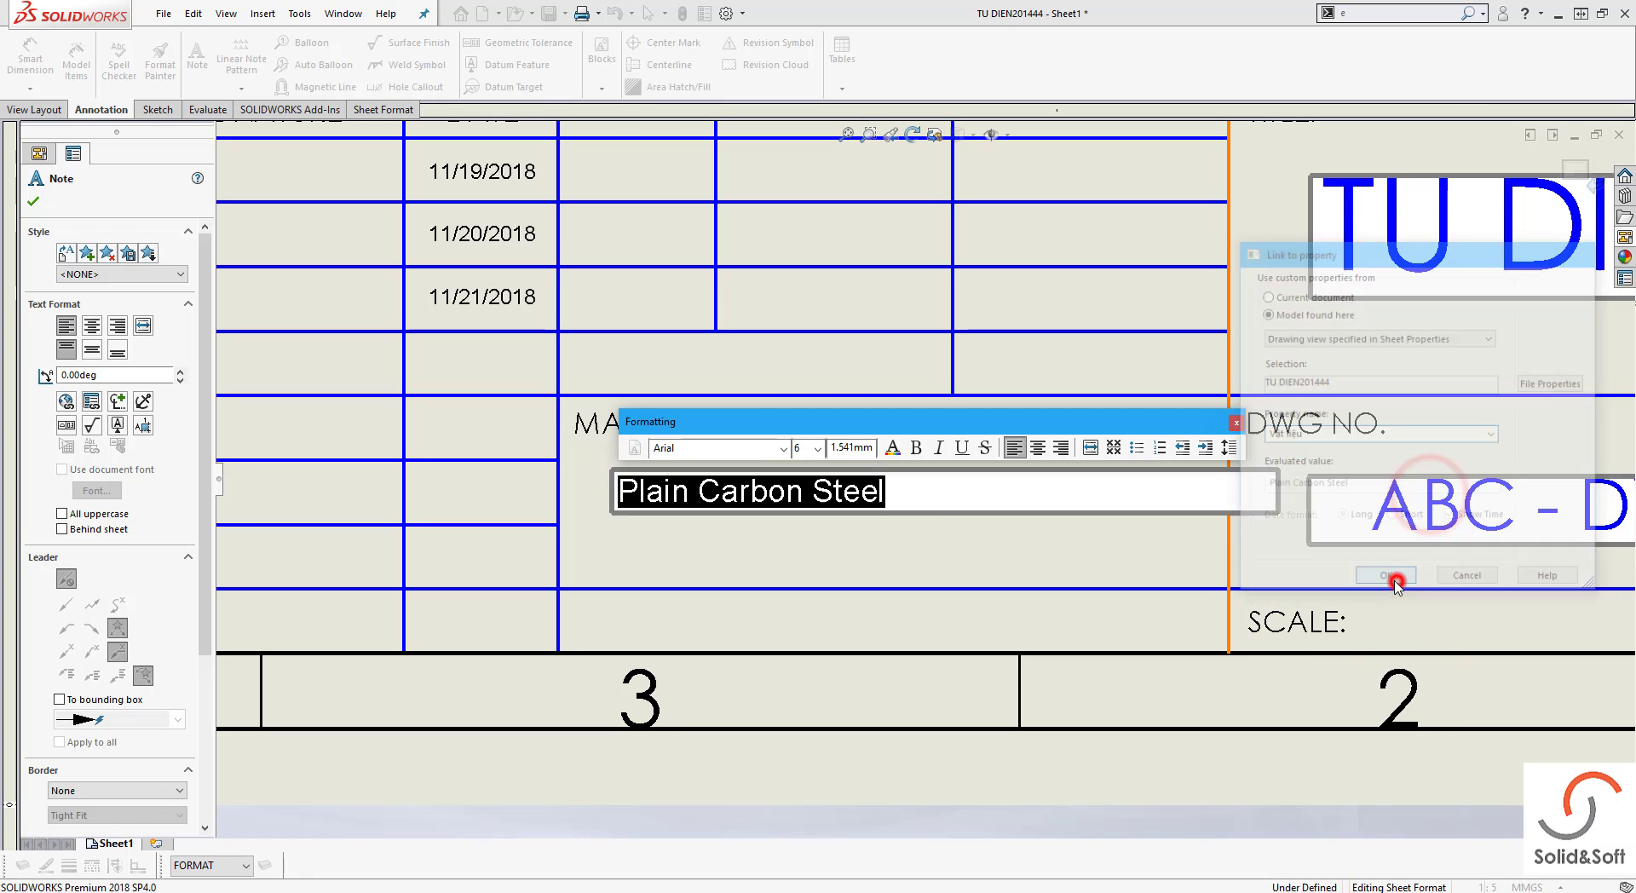
# Set the MATERIAL note's text size to 10 and centre the note in its cell
pyautogui.click(802, 451)
pyautogui.write('1/20')
pyautogui.press('Return')
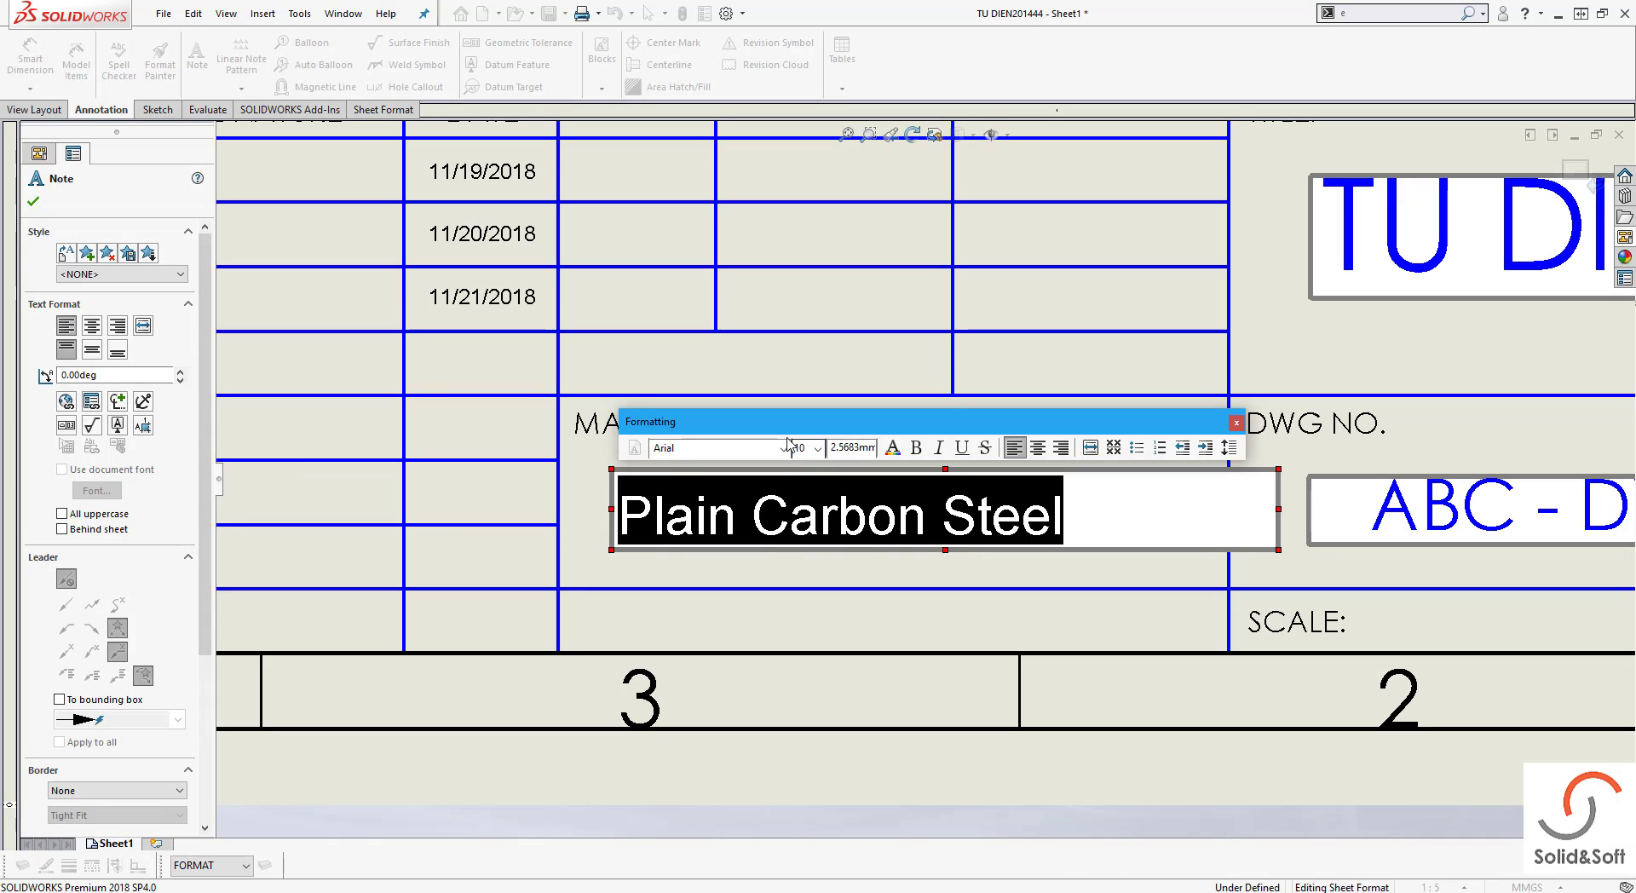
pyautogui.click(798, 334)
pyautogui.moveTo(820, 500); pyautogui.dragTo(869, 501)
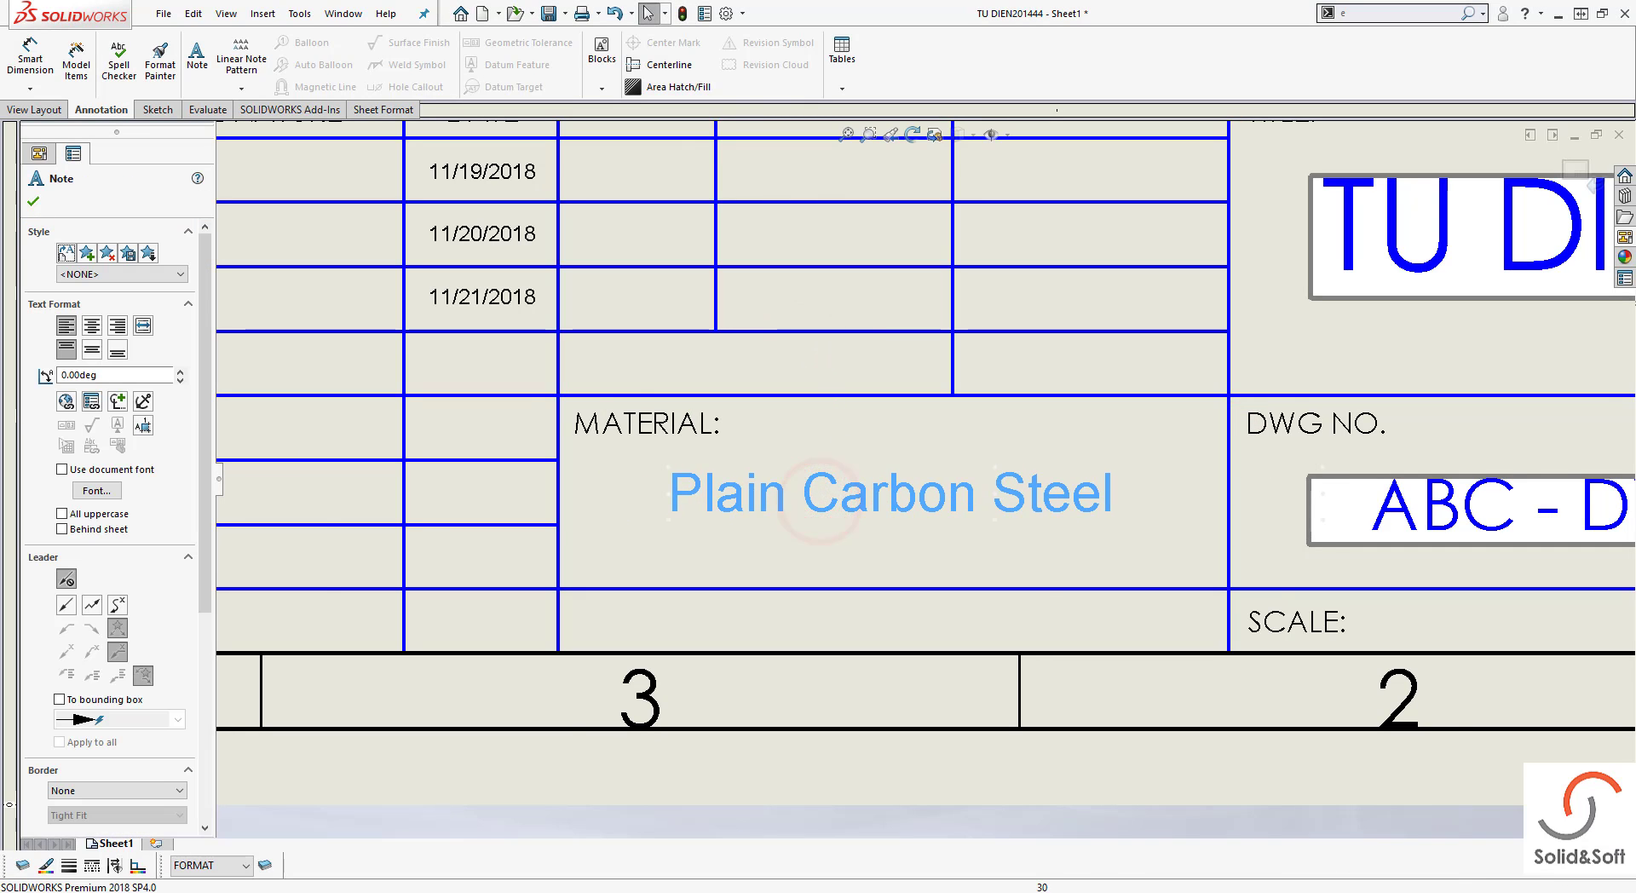
# Copy the SCALE label into the empty cell below MATERIAL
pyautogui.scroll(-3, 1018, 583)
pyautogui.scroll(8, 920, 562)
pyautogui.scroll(5, 919, 567)
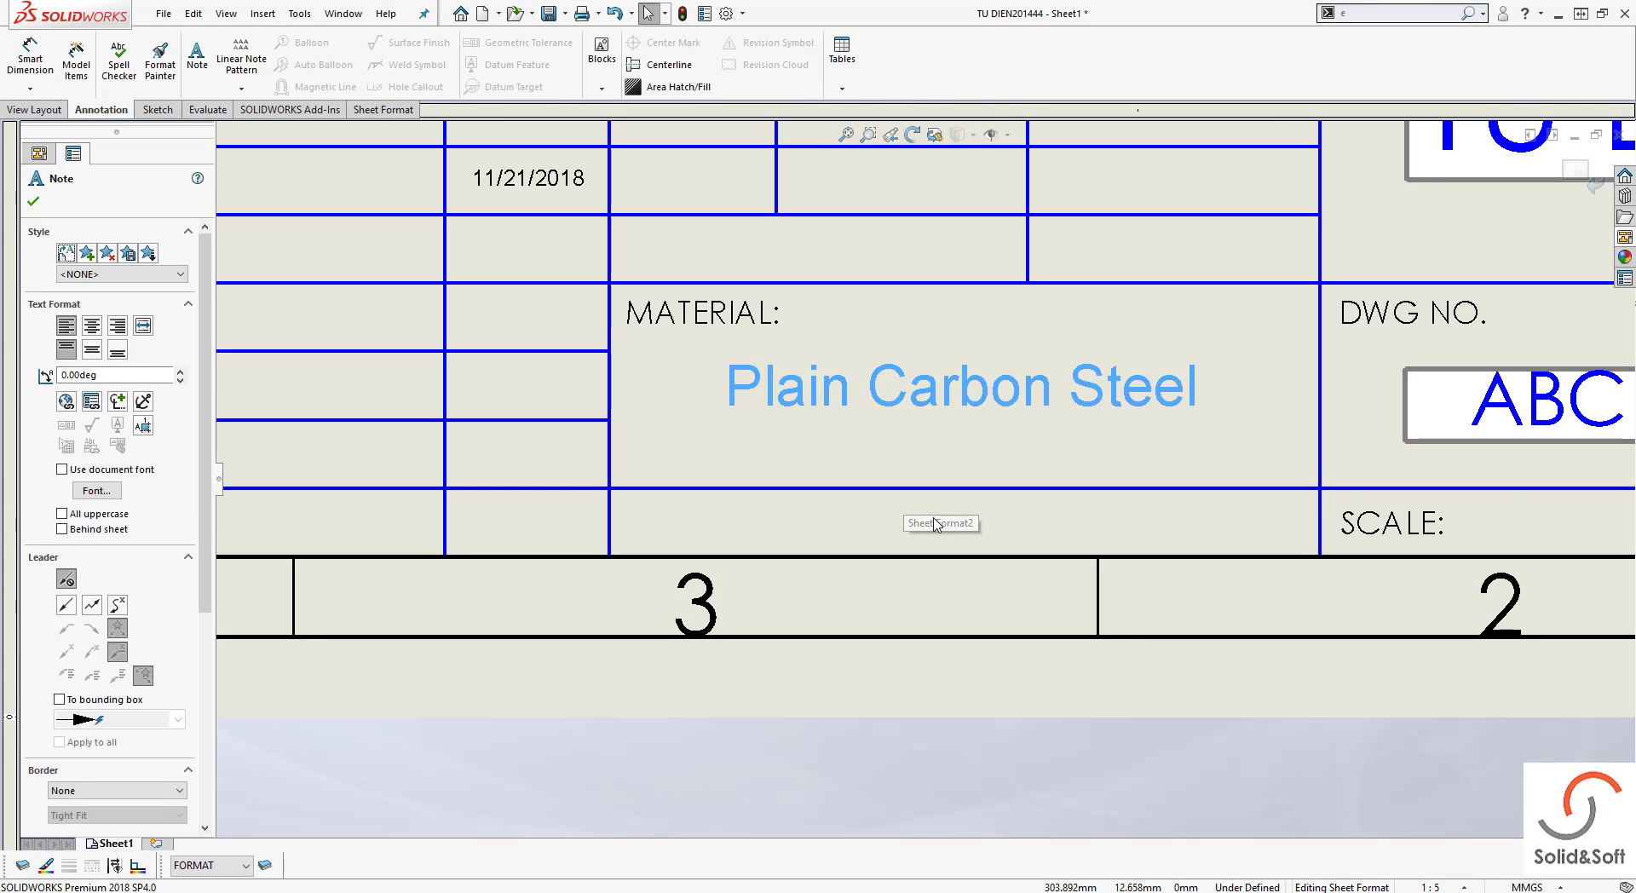
pyautogui.click(885, 525)
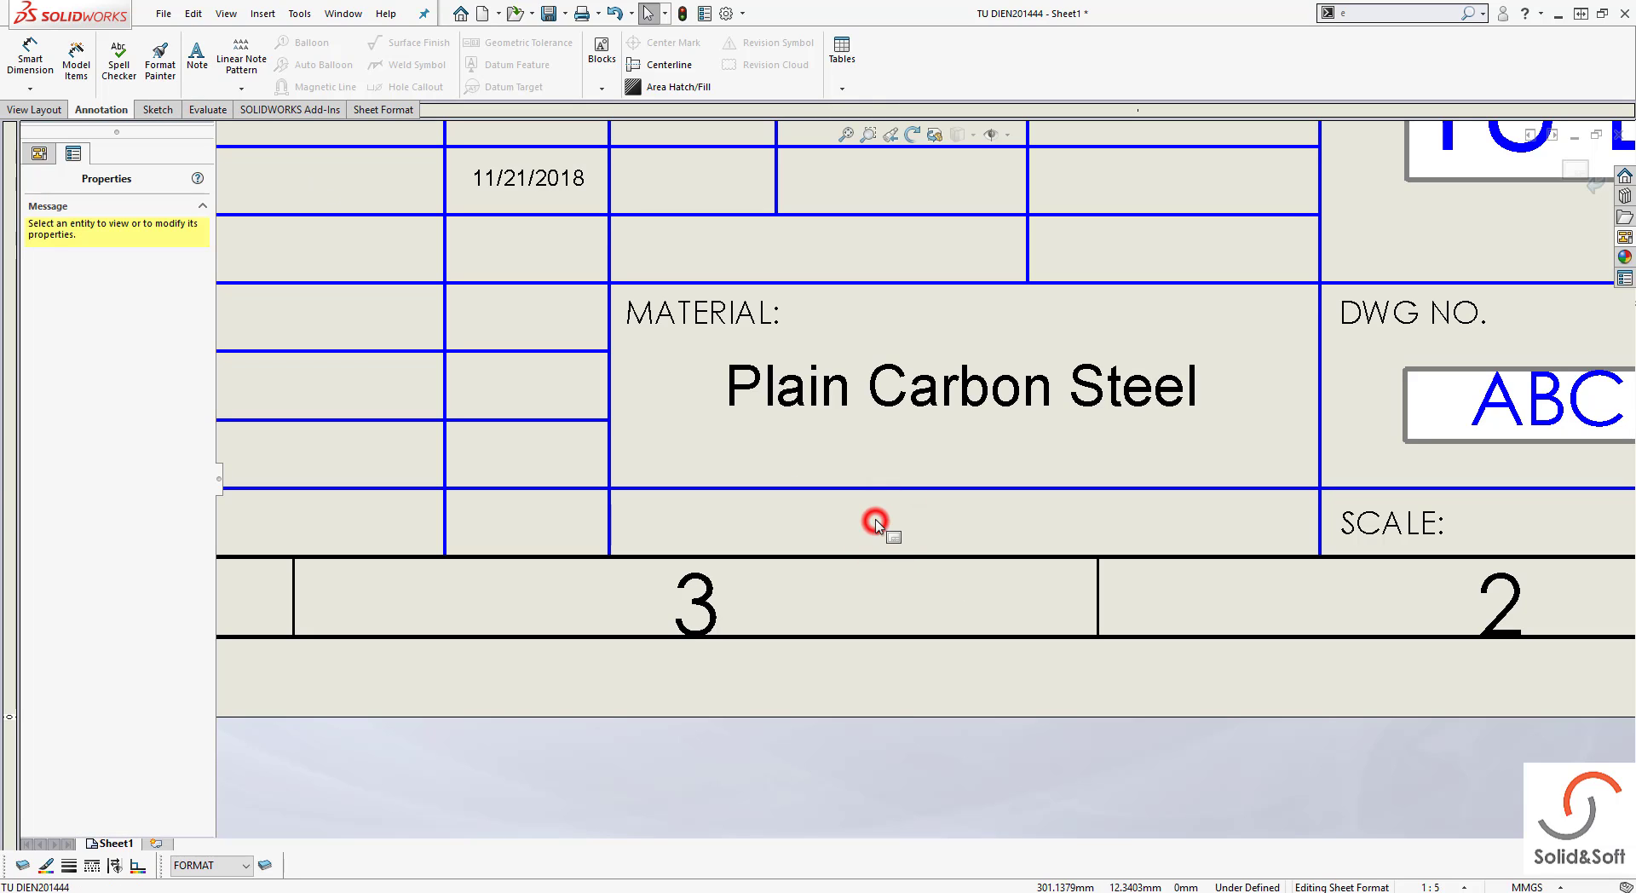
pyautogui.click(1385, 522)
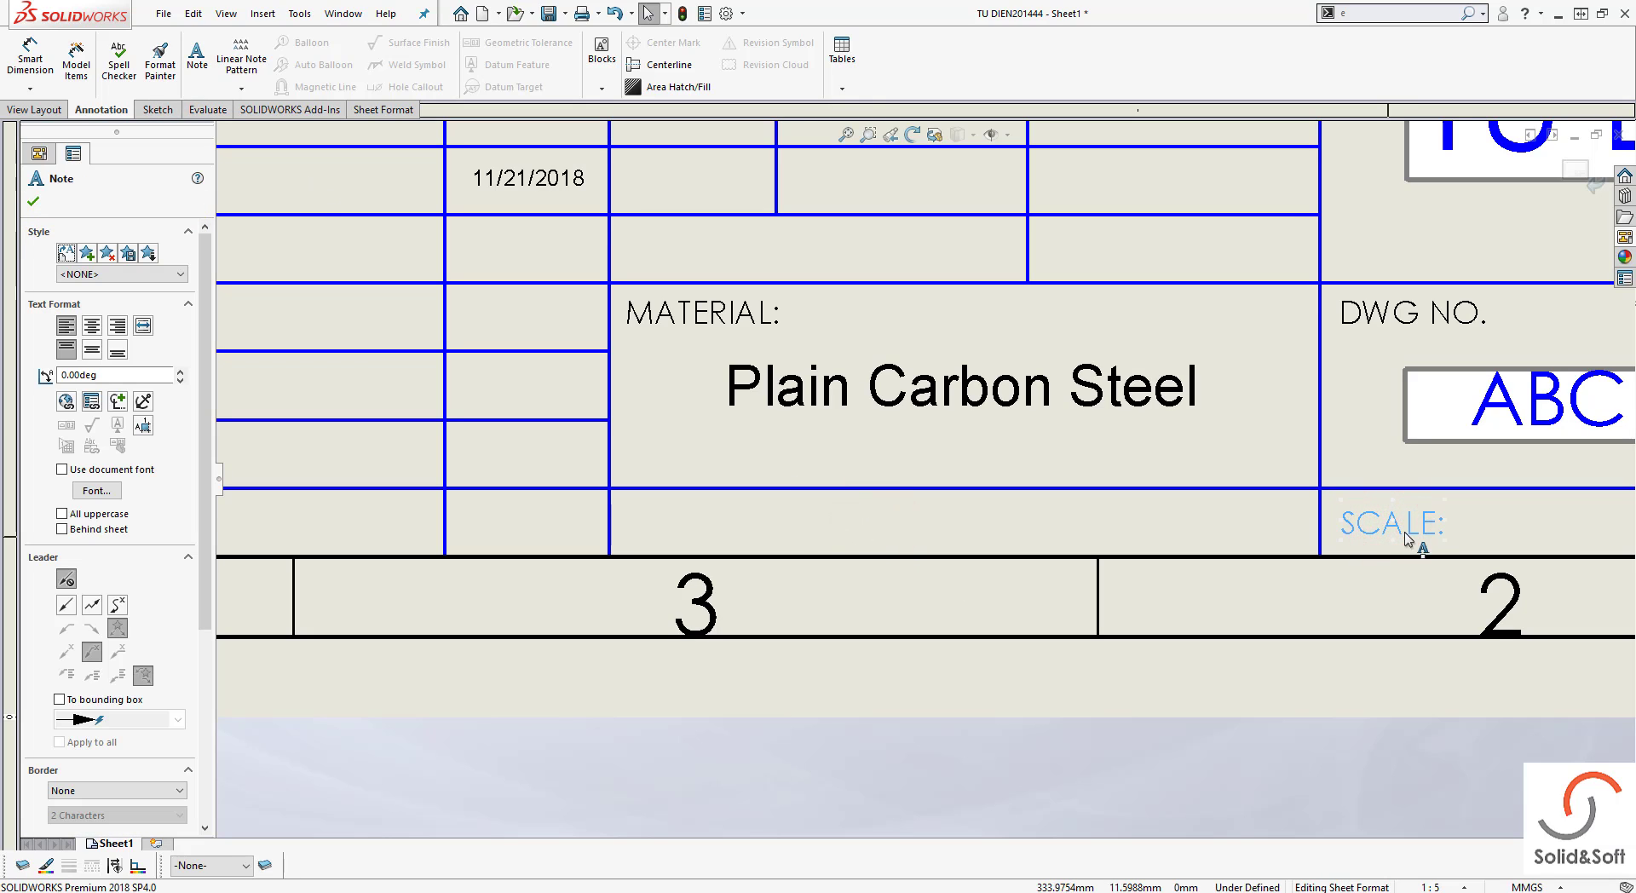
pyautogui.hotkey('ctrl', 'c')
pyautogui.click(778, 521)
pyautogui.hotkey('ctrl', 'v')
pyautogui.moveTo(826, 540); pyautogui.dragTo(729, 529)
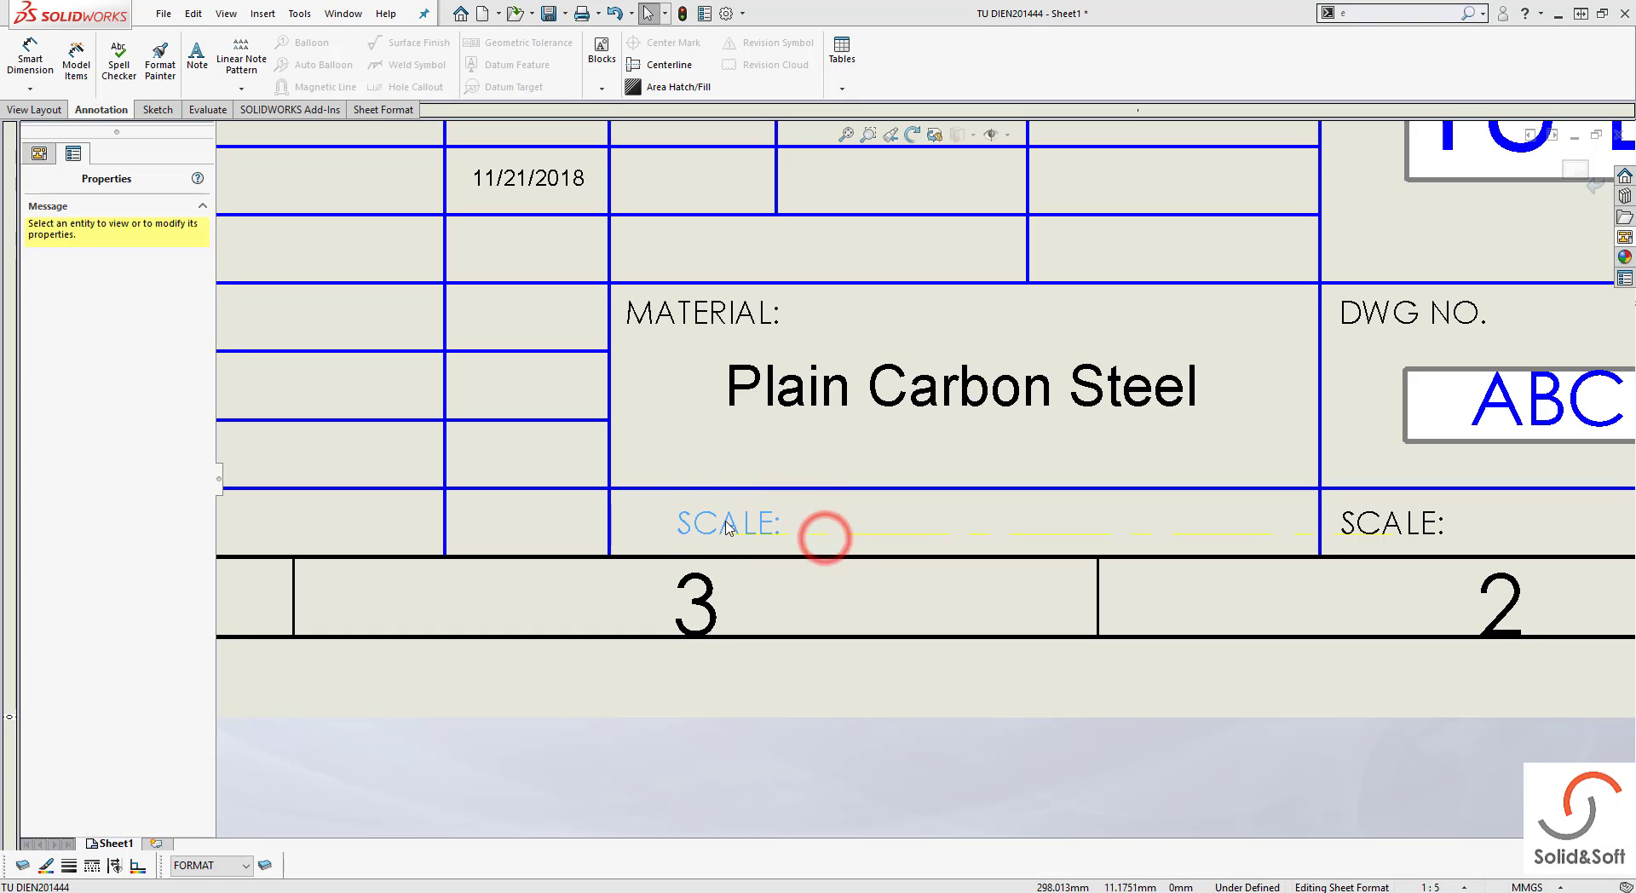
# Change the copied label's text to "Weight:"
pyautogui.doubleClick(729, 523)
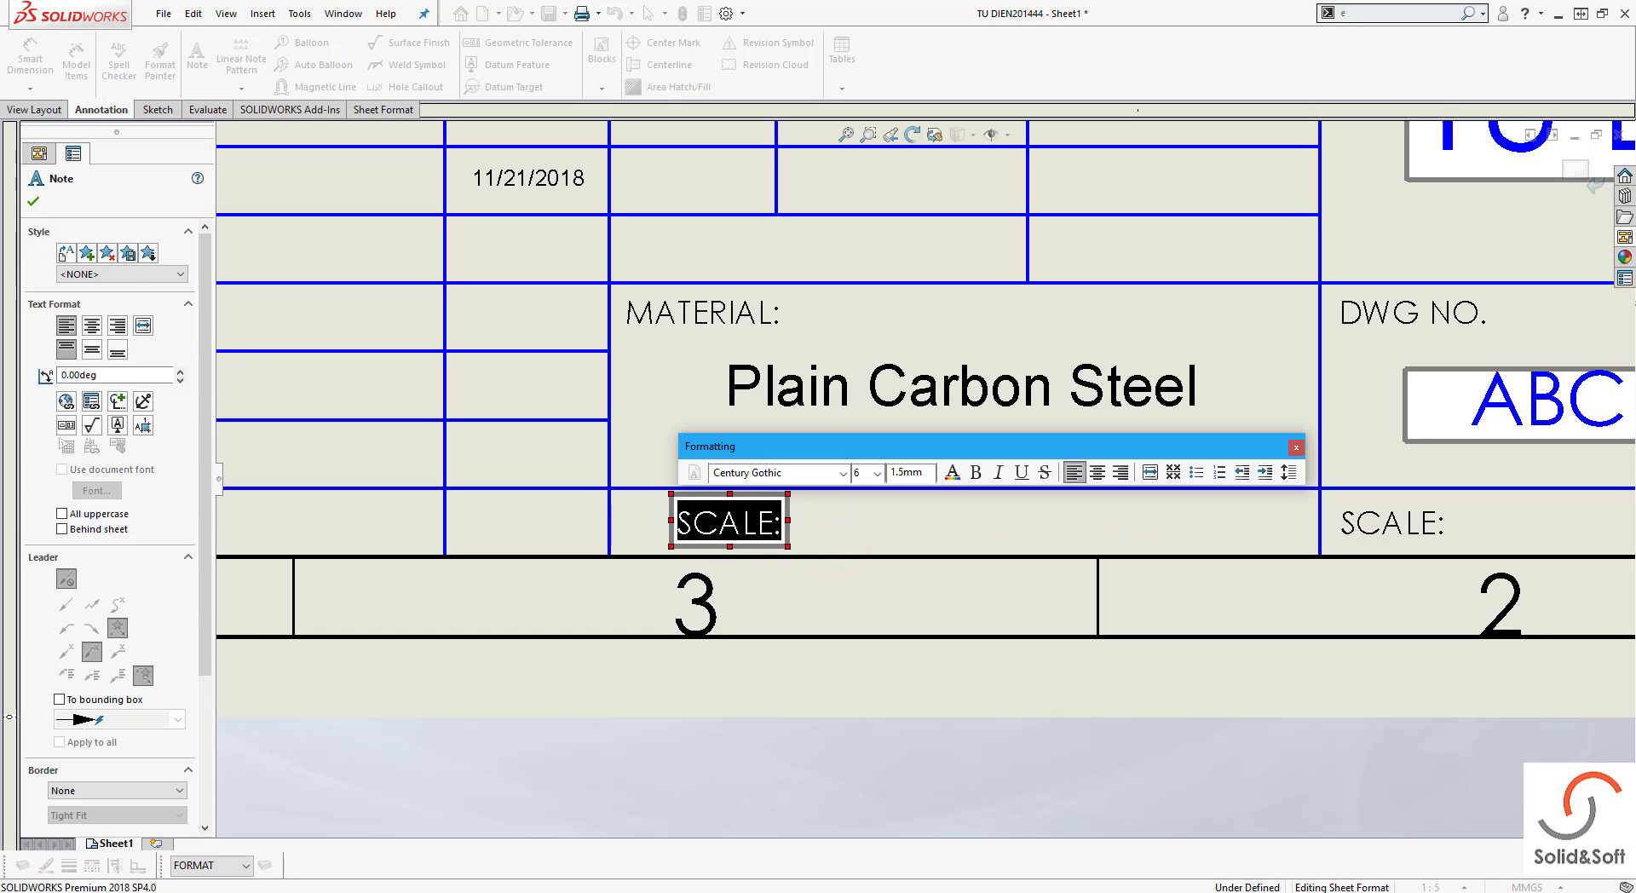
pyautogui.moveTo(771, 524); pyautogui.dragTo(667, 522)
pyautogui.write('W')
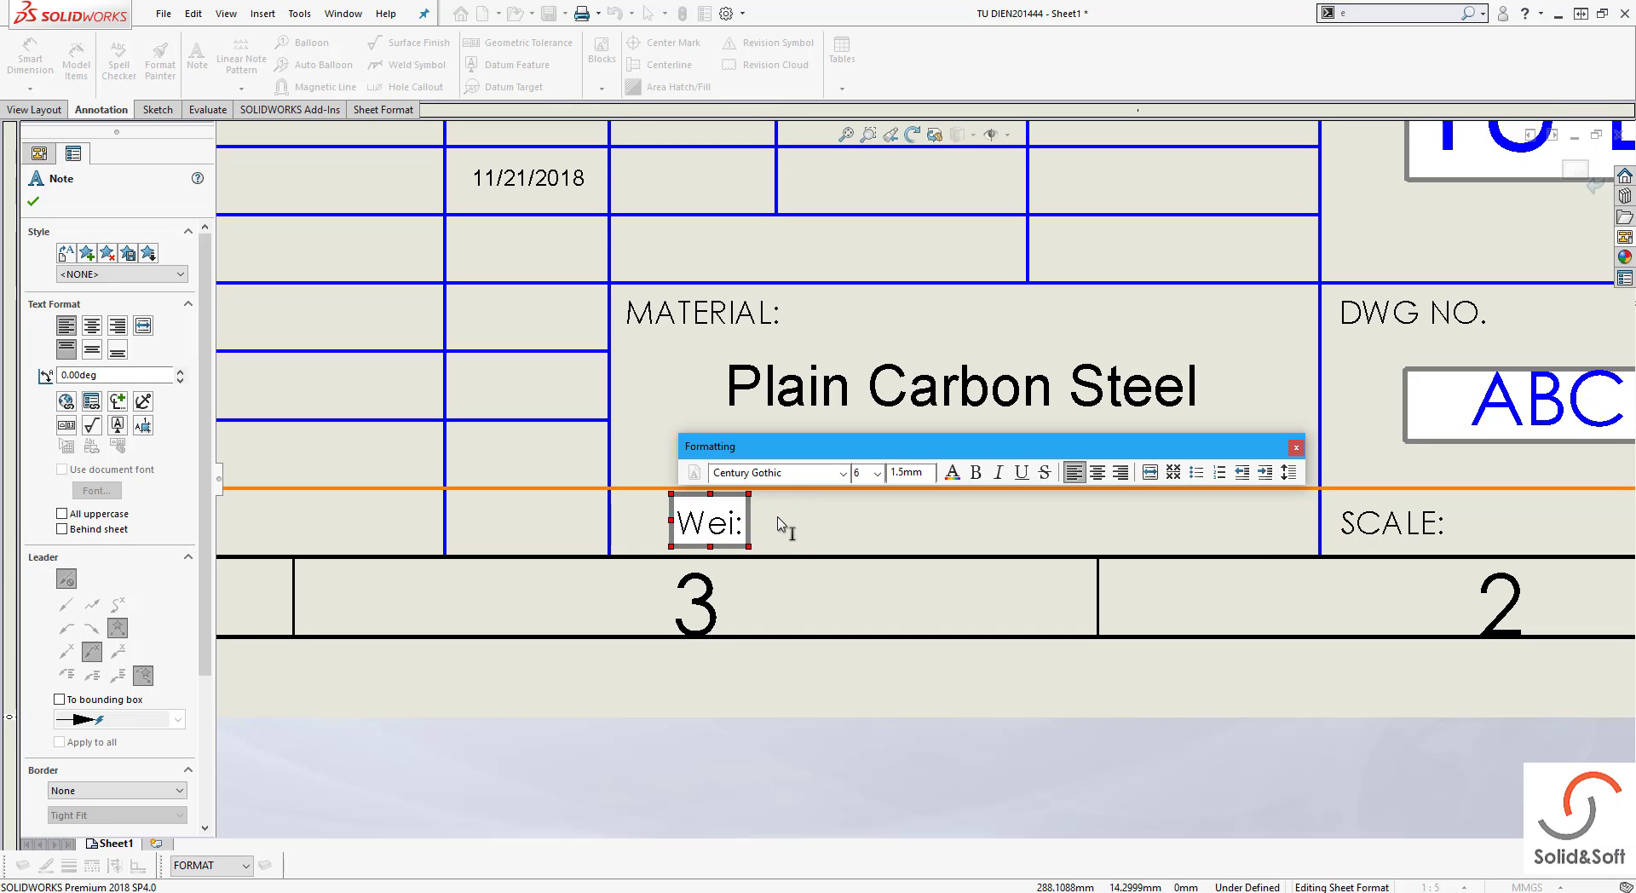
pyautogui.write('eight')
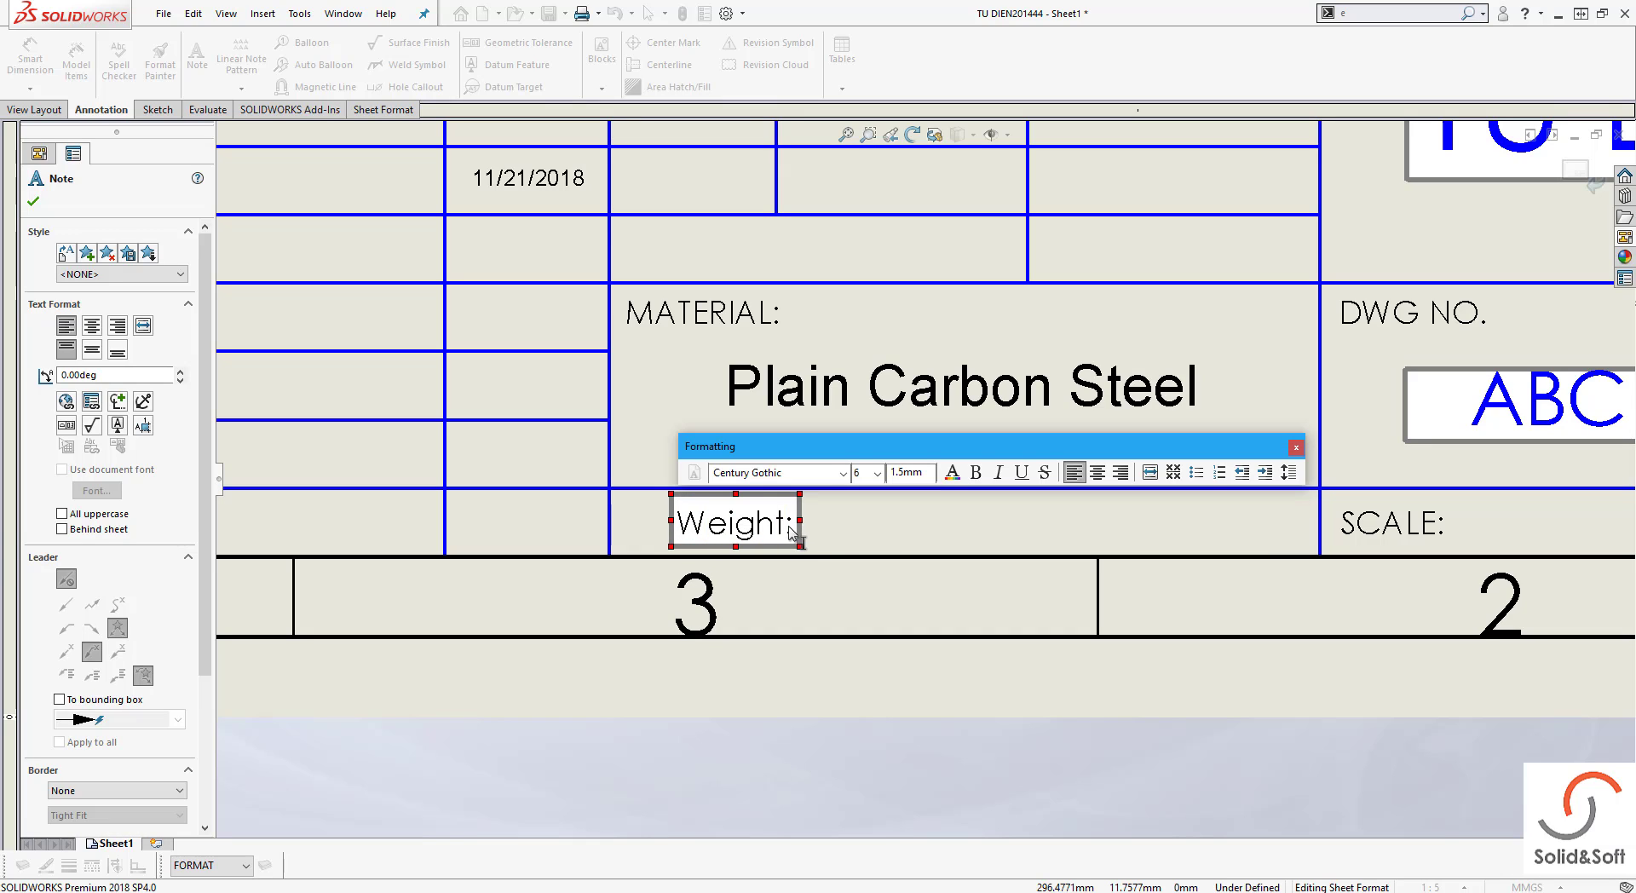
# Append the model's "Khối lượng" property to the Weight label, followed by the unit "Kg", and finish editing
pyautogui.click(791, 529)
pyautogui.click(66, 400)
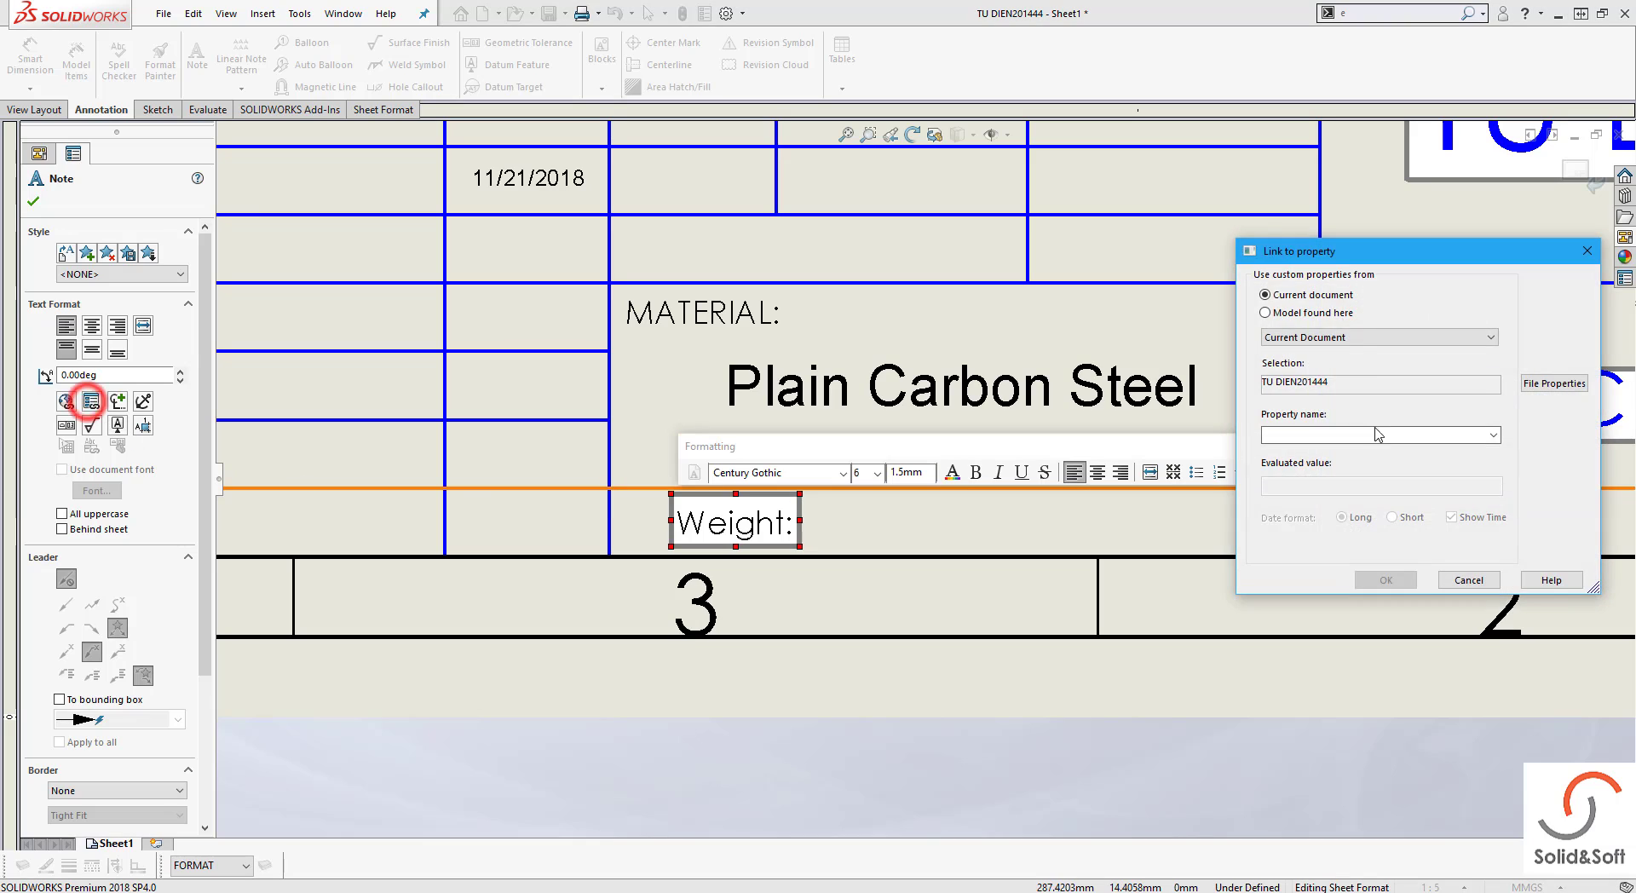
pyautogui.click(1319, 312)
pyautogui.click(1381, 435)
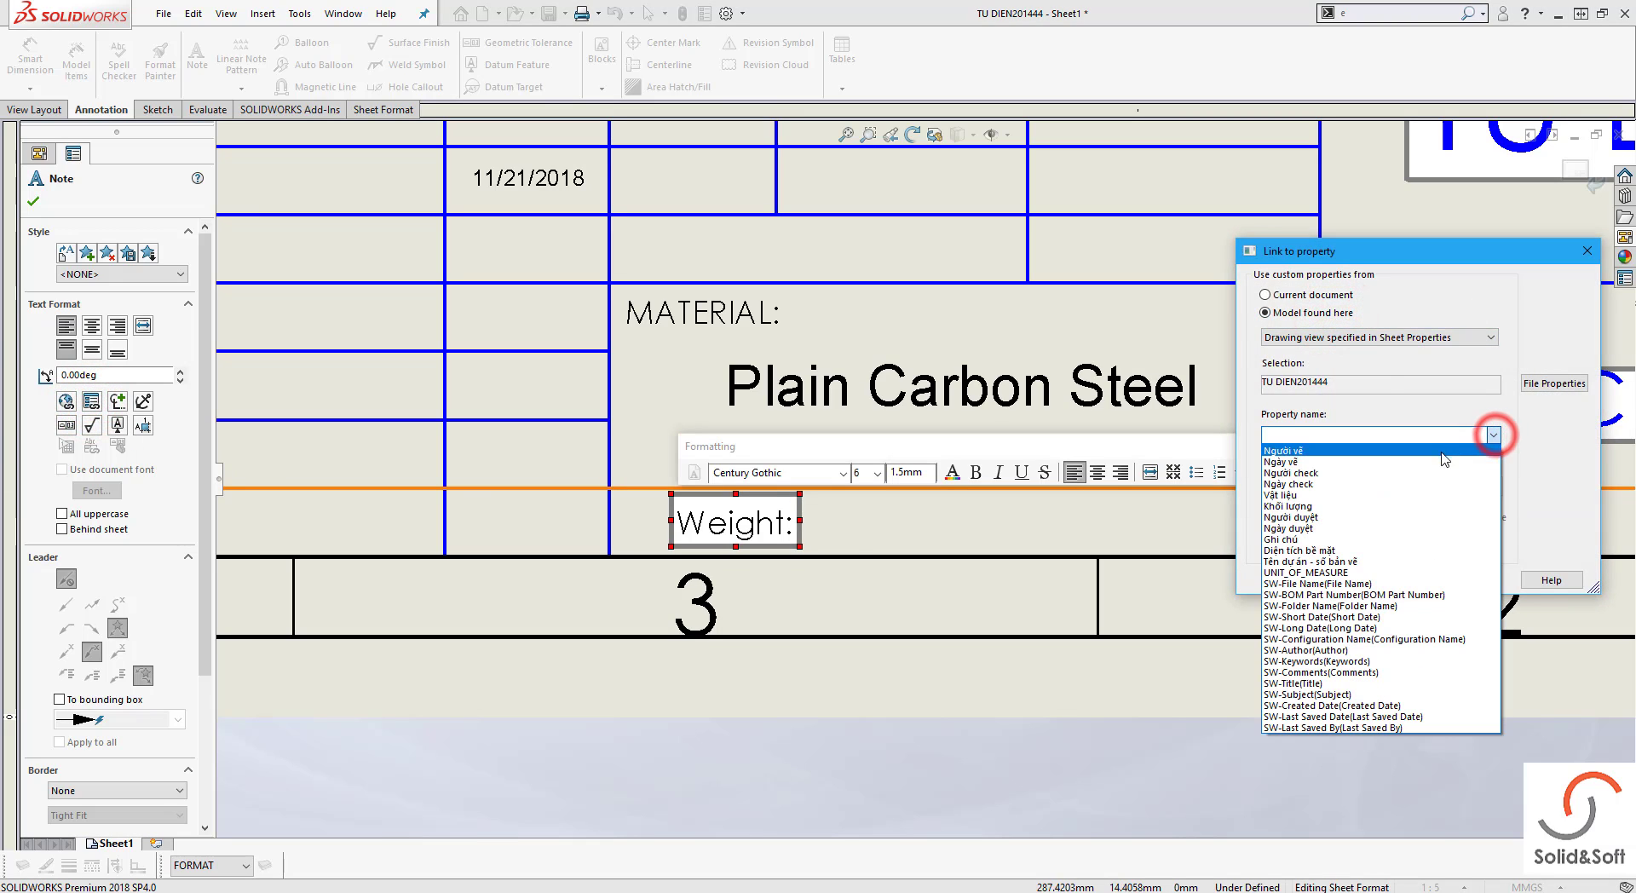
pyautogui.click(1387, 507)
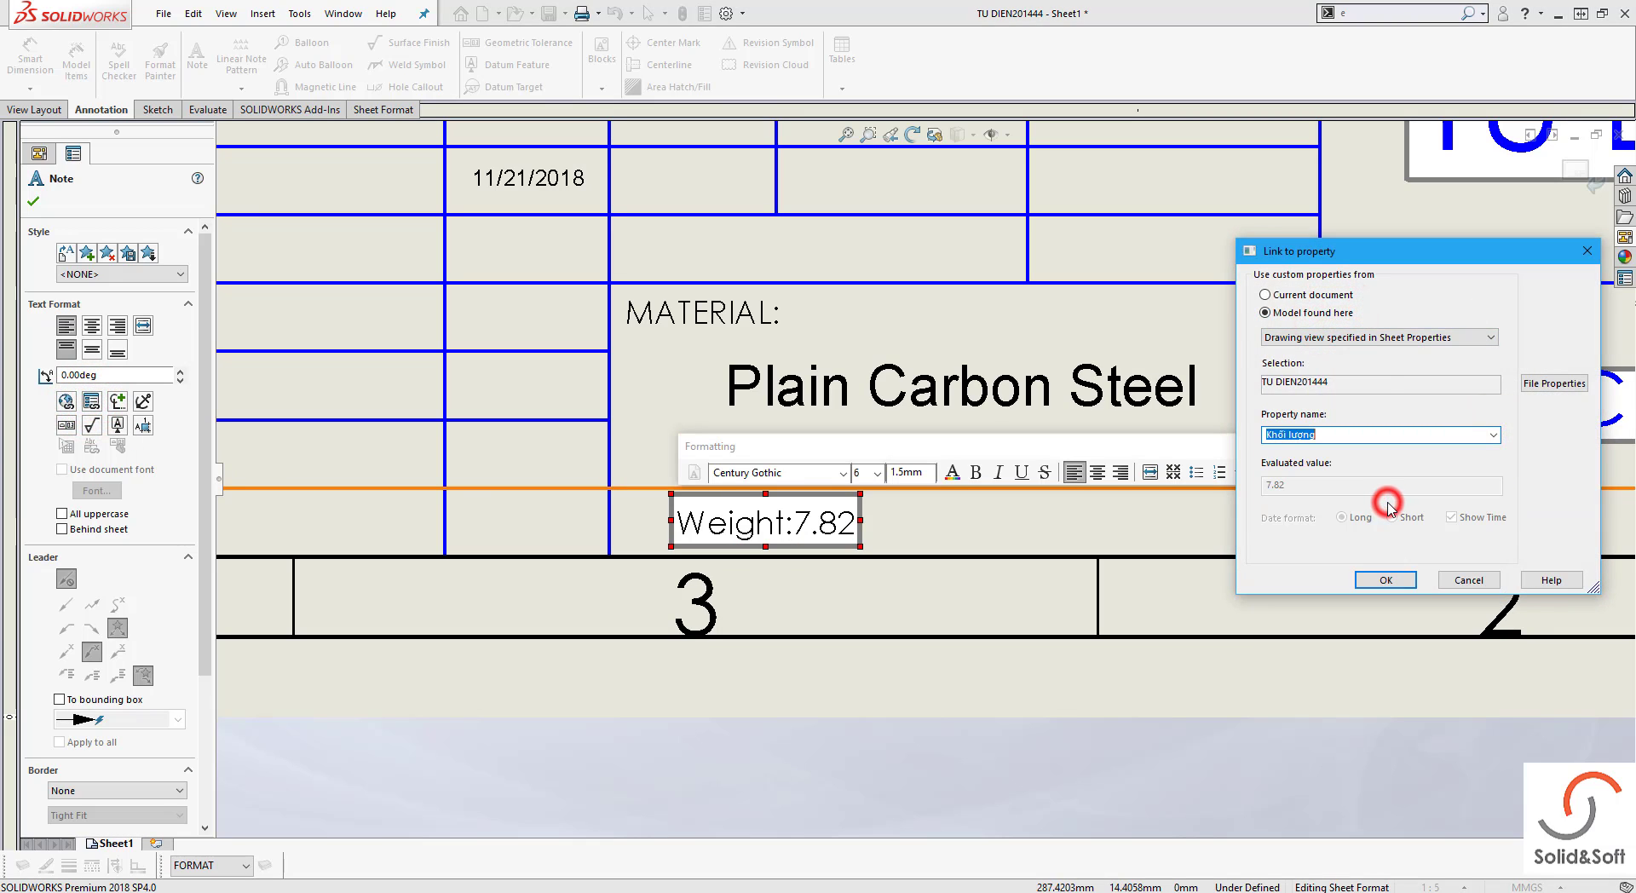
pyautogui.click(1385, 581)
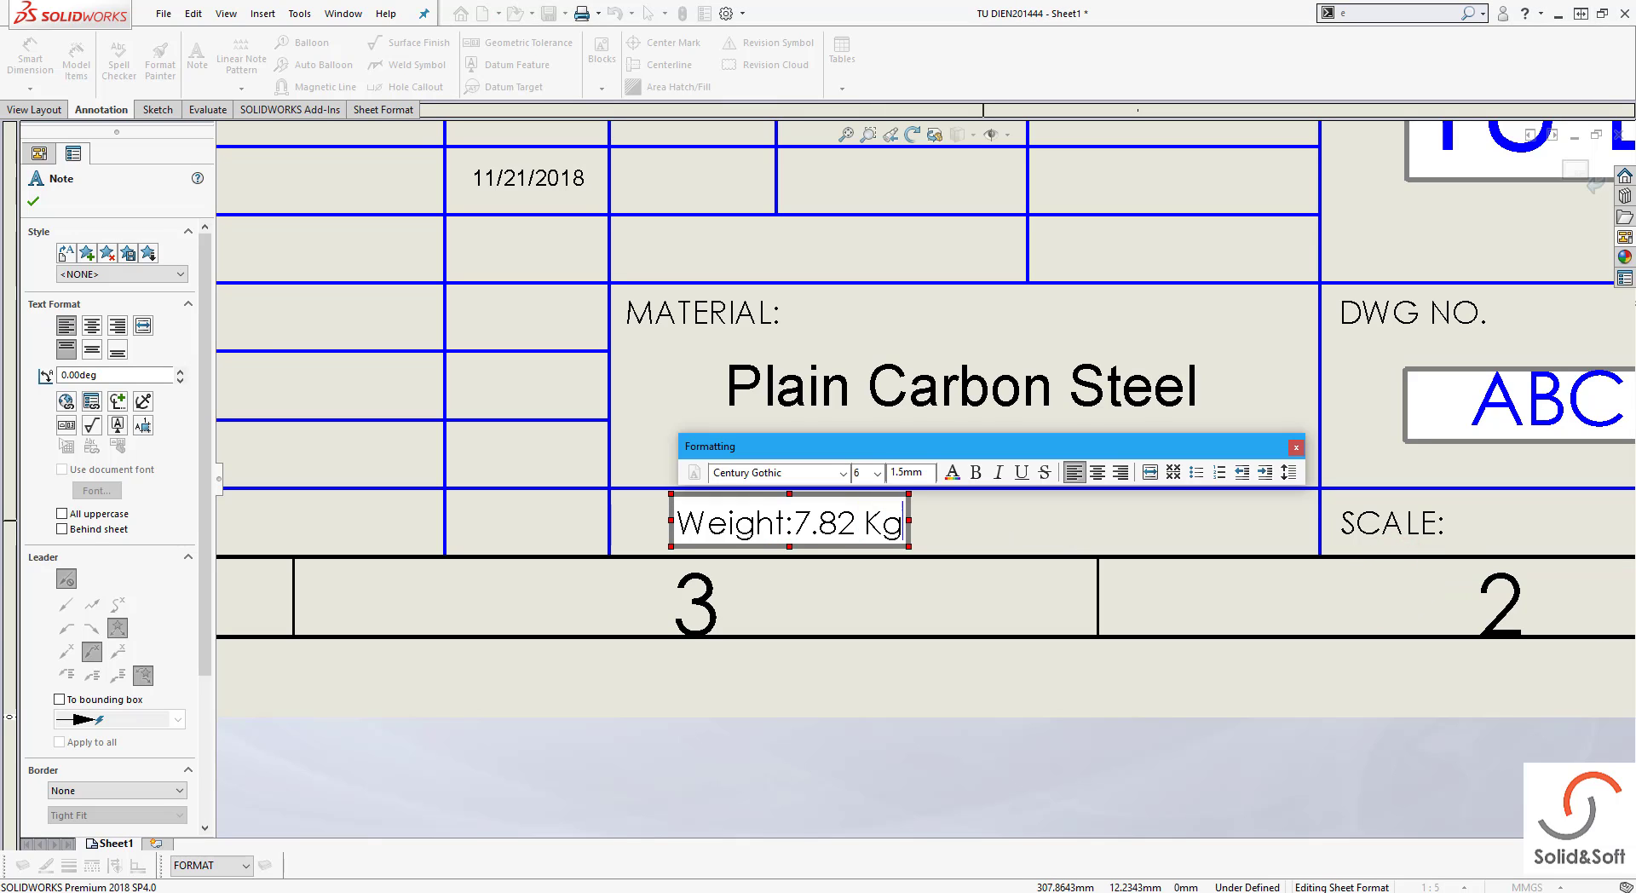
pyautogui.click(963, 705)
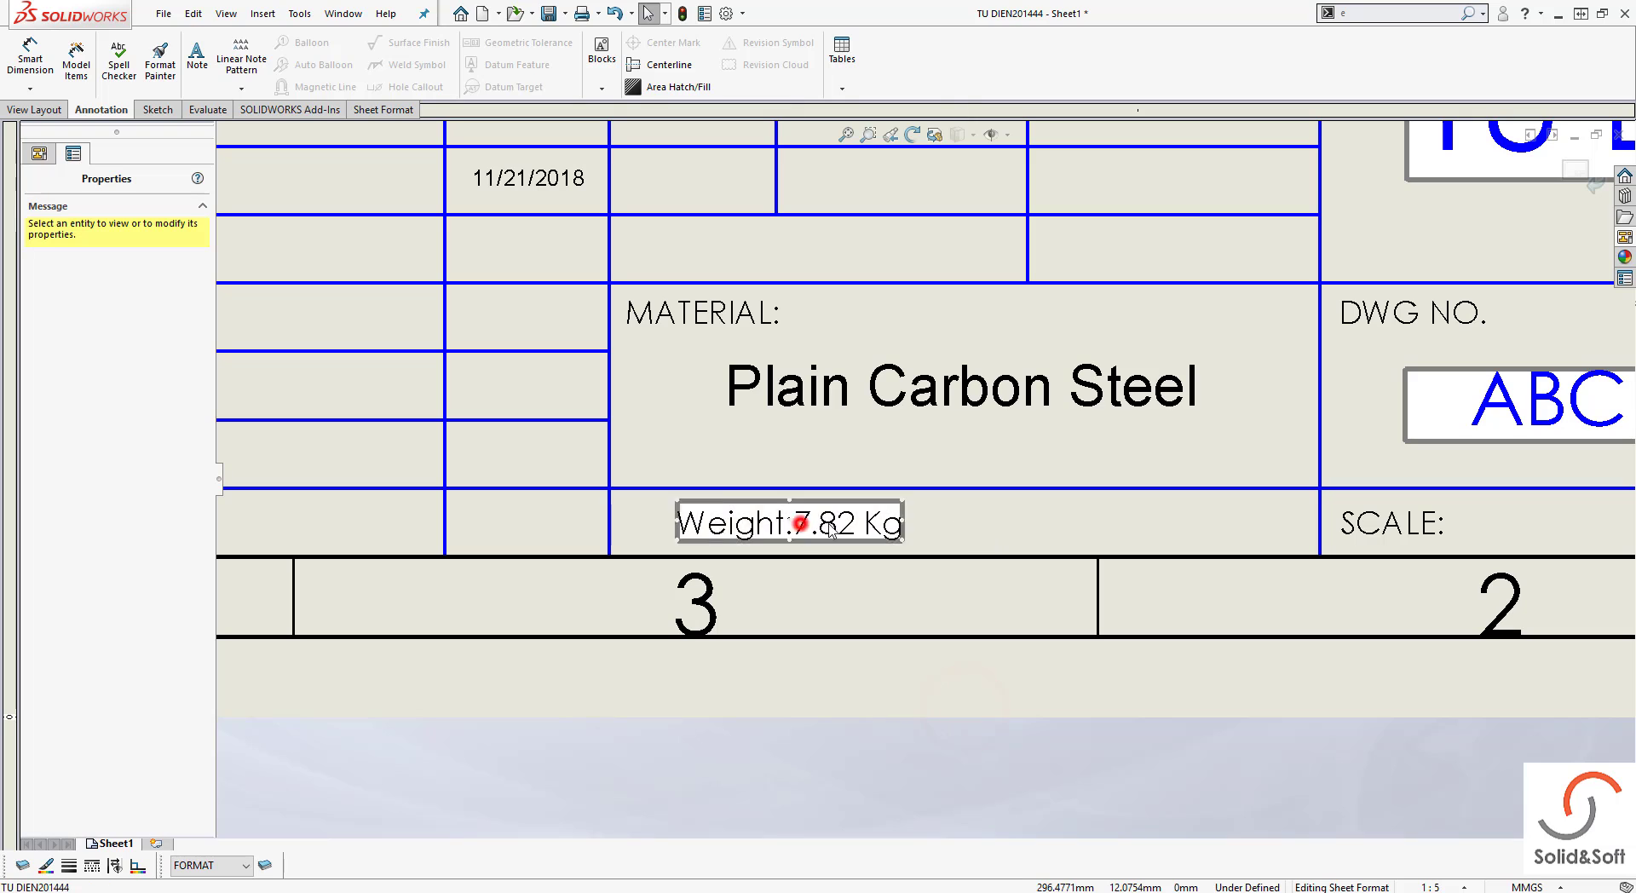
# Move the Weight note along its cell so that it sits close to the SCALE cell
pyautogui.click(801, 522)
pyautogui.scroll(3, 1048, 639)
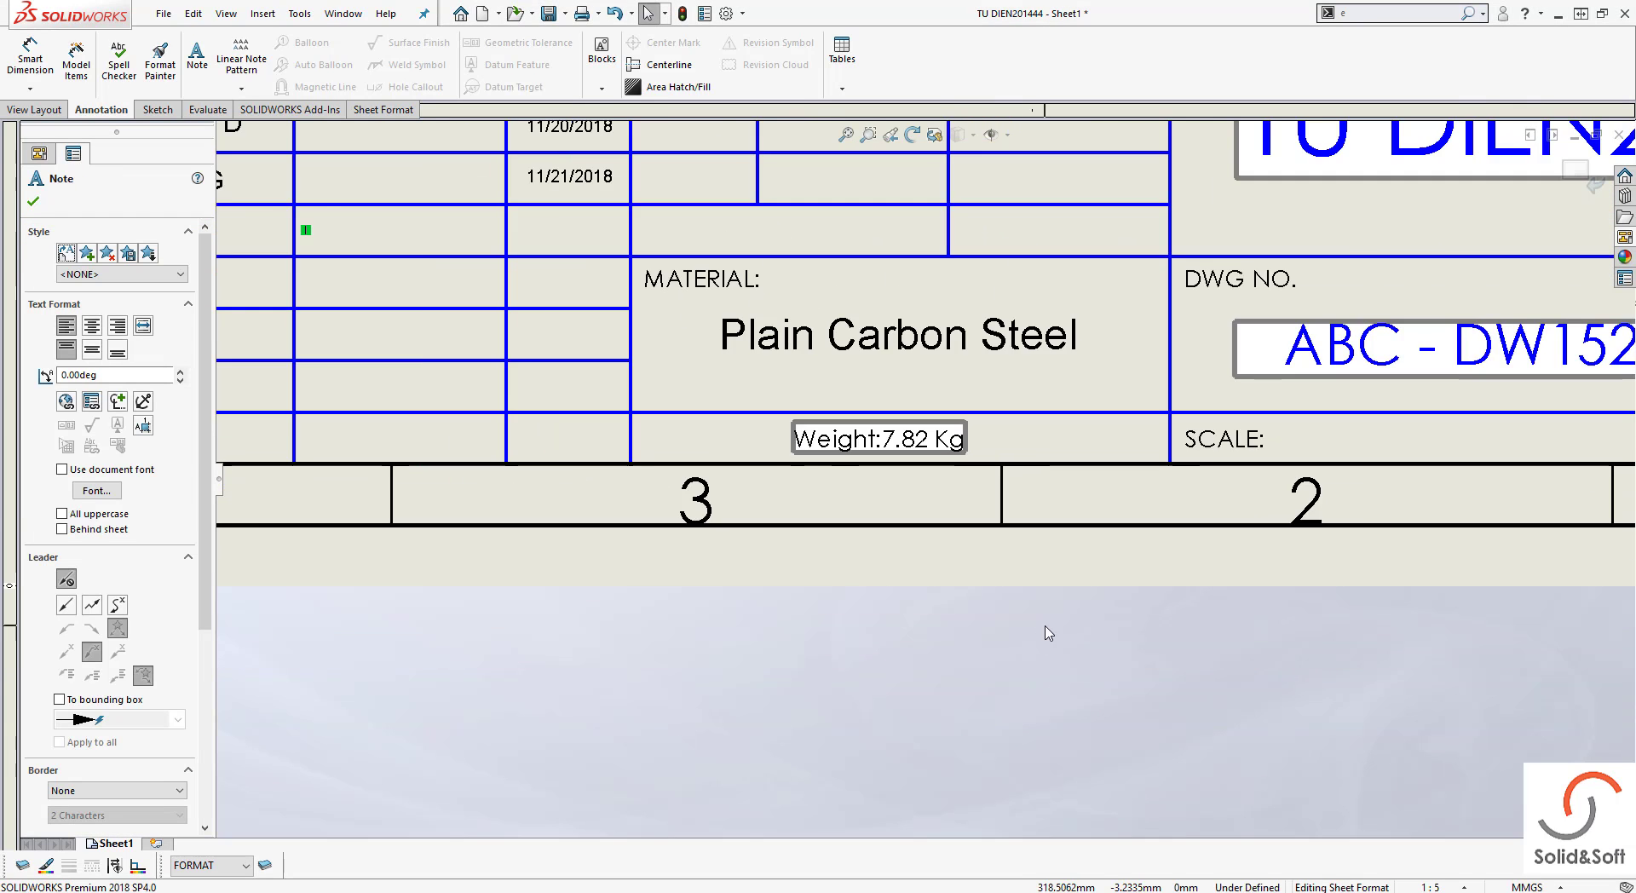
pyautogui.moveTo(570, 518); pyautogui.dragTo(916, 520)
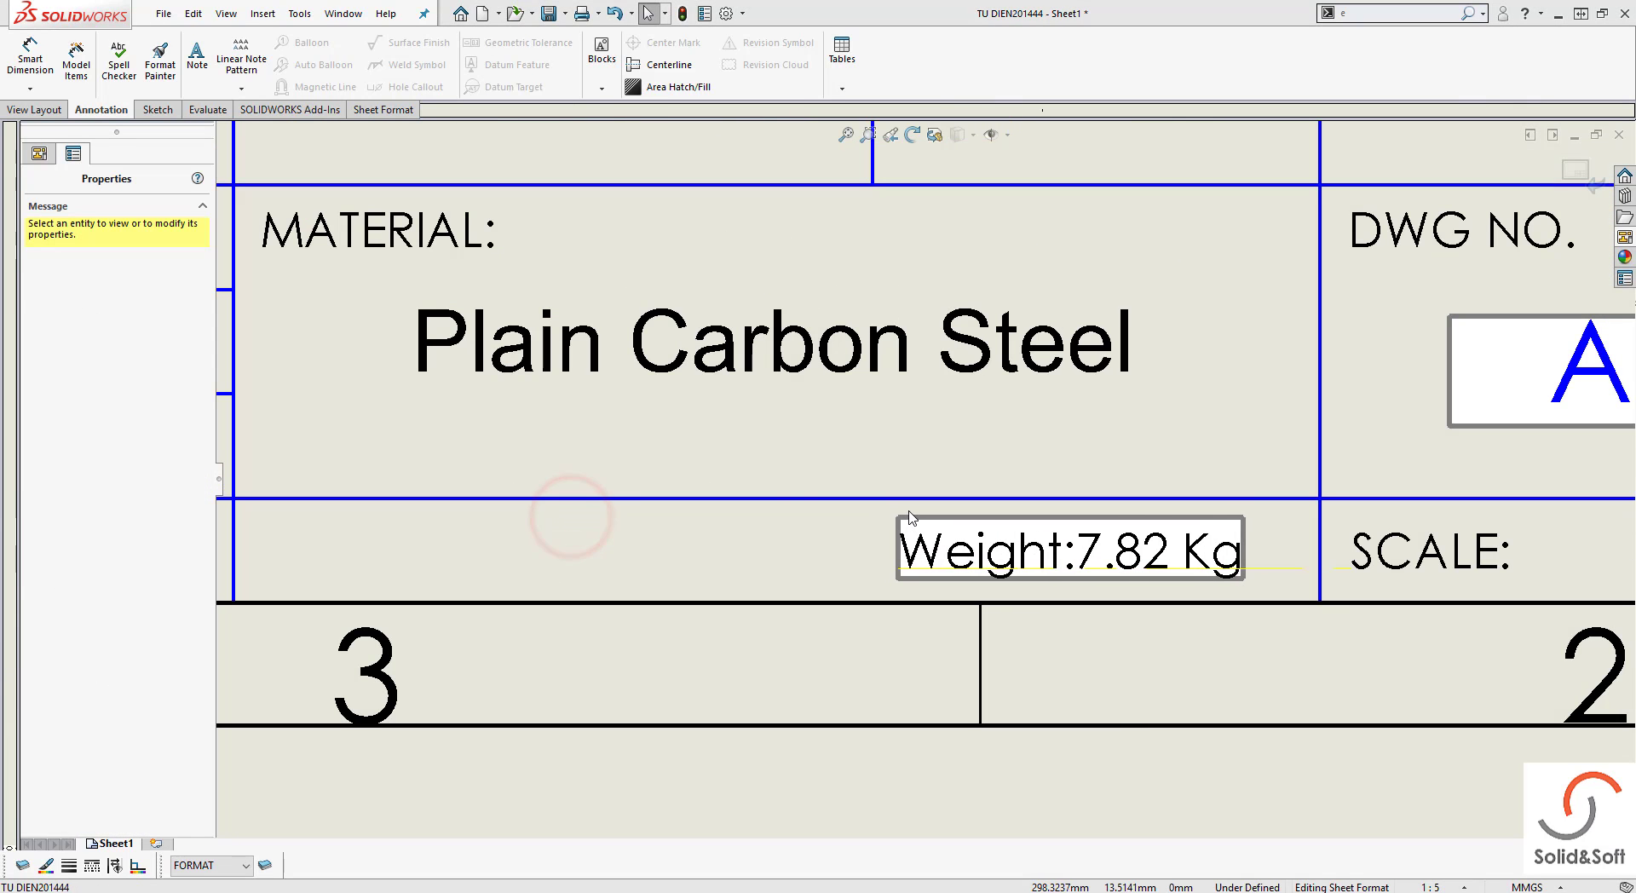
pyautogui.click(702, 542)
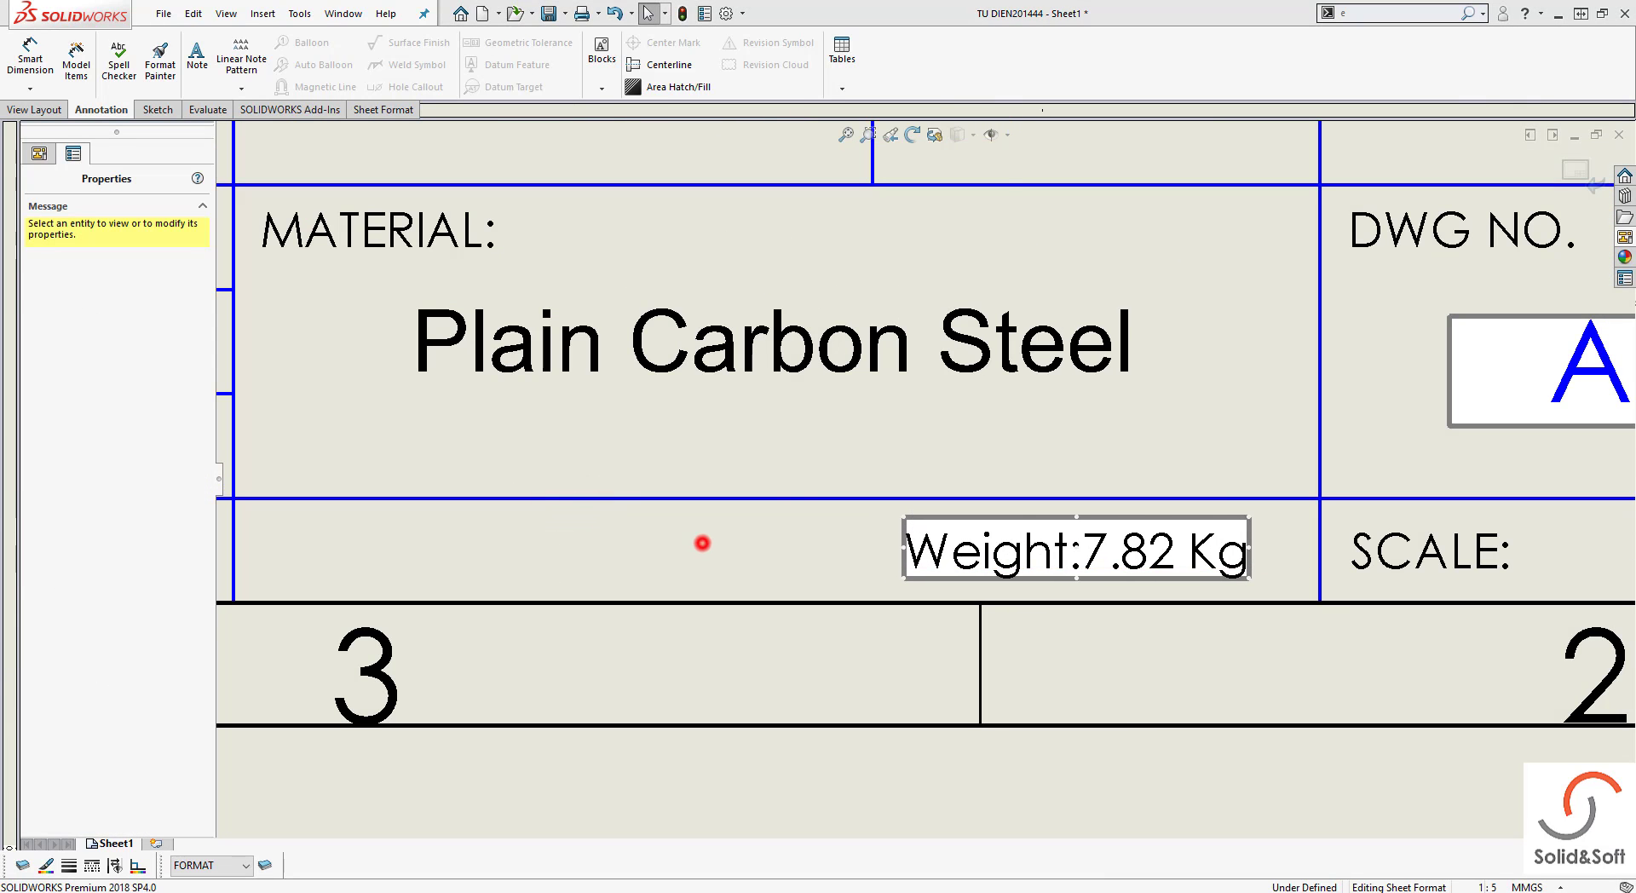
# Copy the Weight note into the free space at the start of the same cell, below the MATERIAL label
pyautogui.moveTo(671, 526); pyautogui.dragTo(934, 517, button='middle')
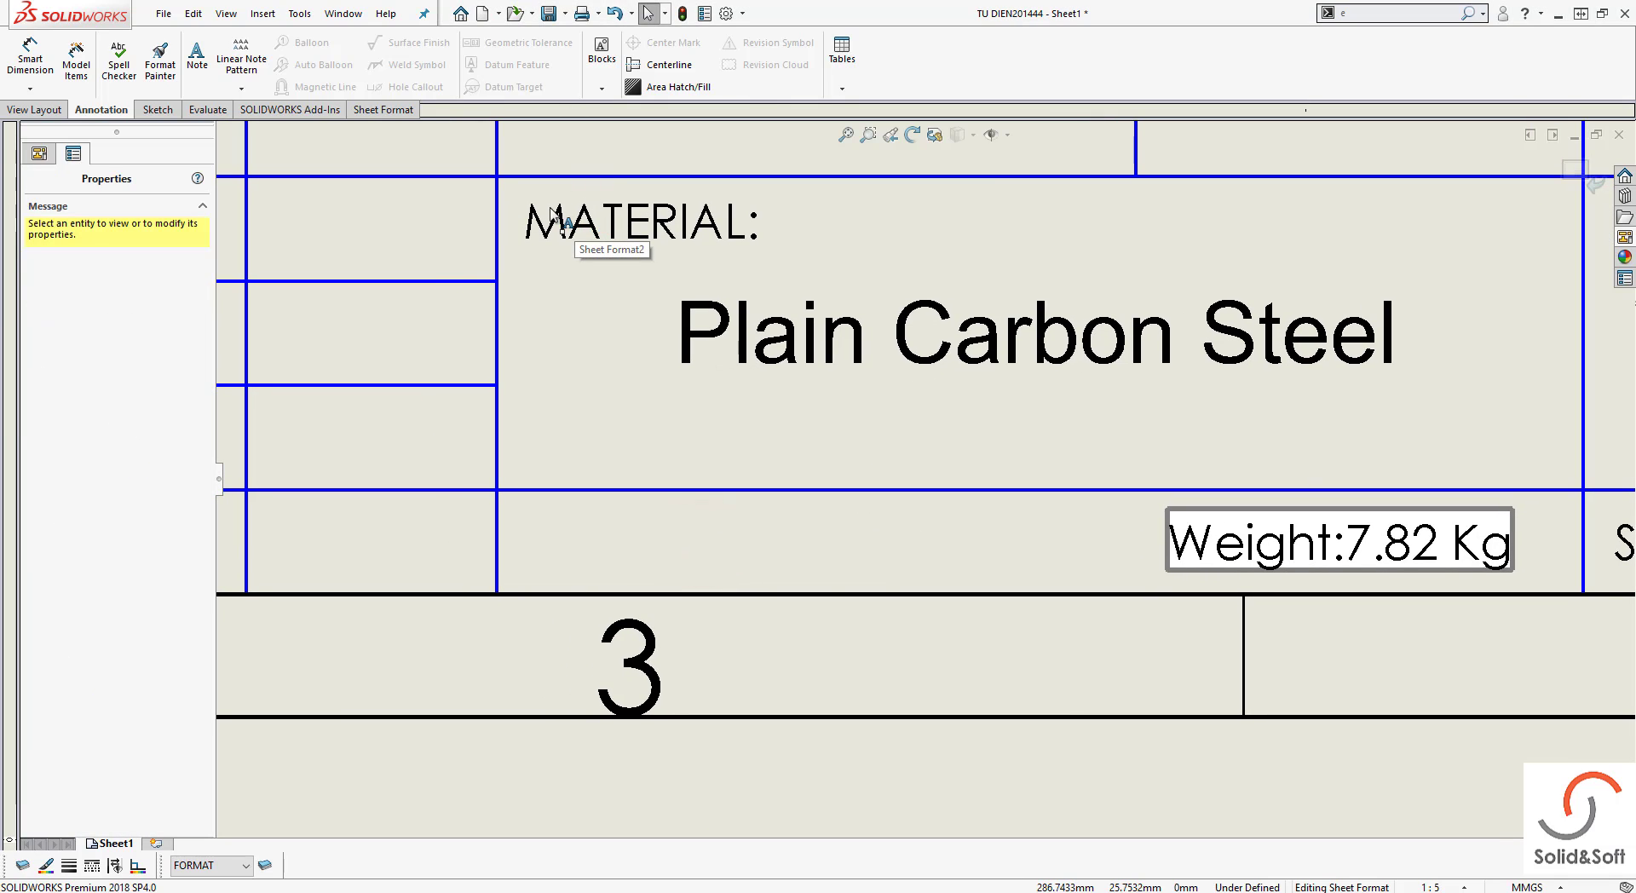
pyautogui.click(1173, 512)
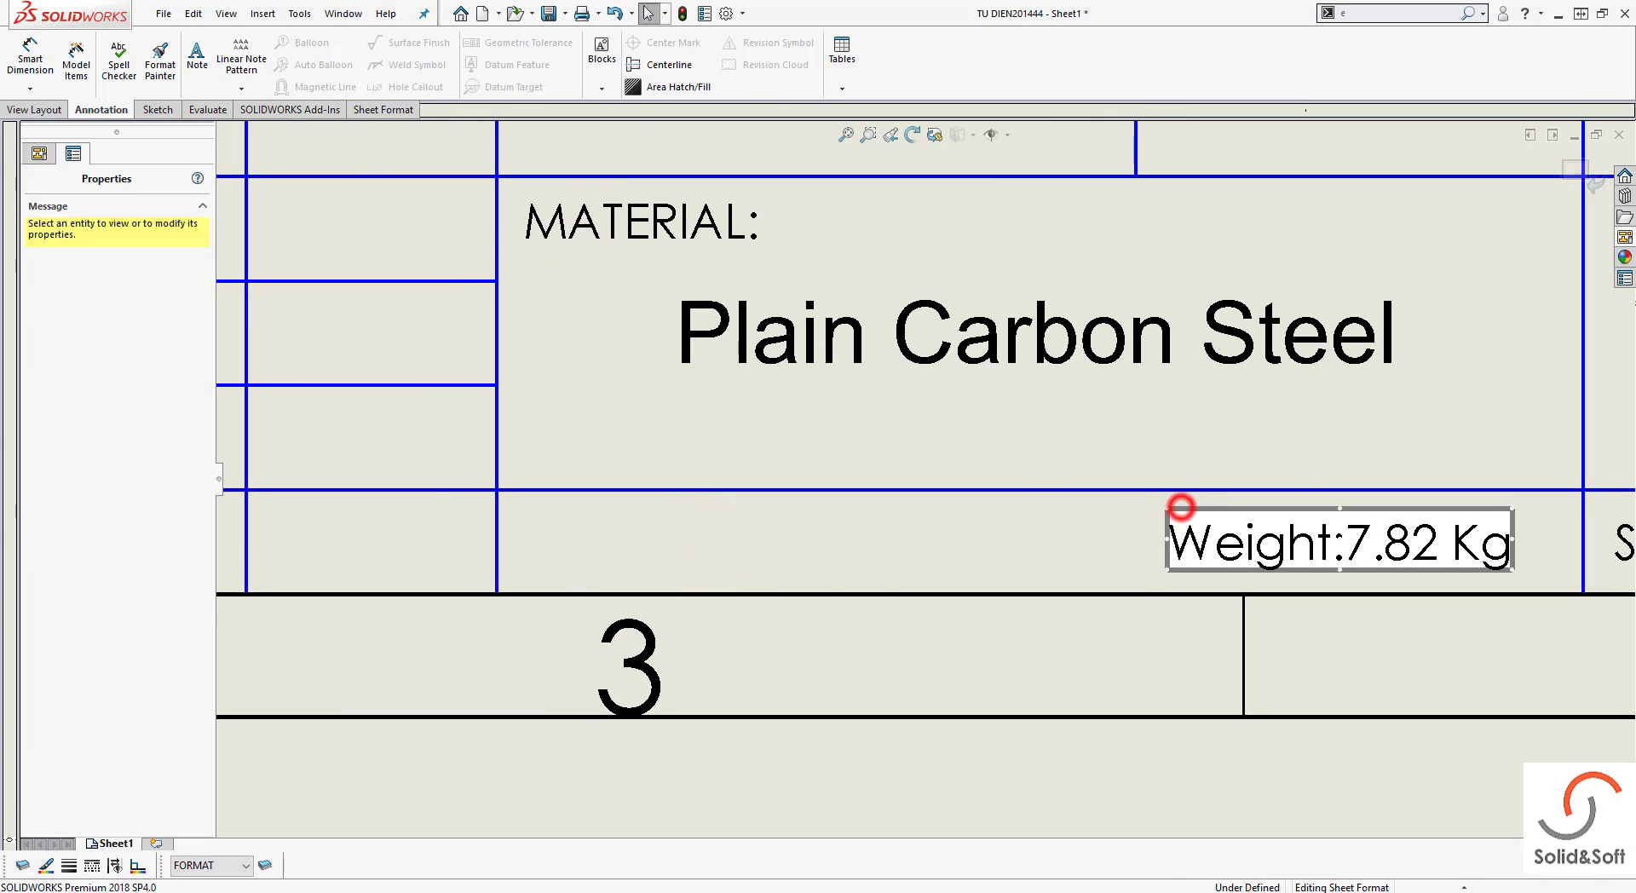
pyautogui.hotkey('ctrl', 'c')
pyautogui.click(605, 545)
pyautogui.hotkey('ctrl', 'v')
pyautogui.click(704, 566)
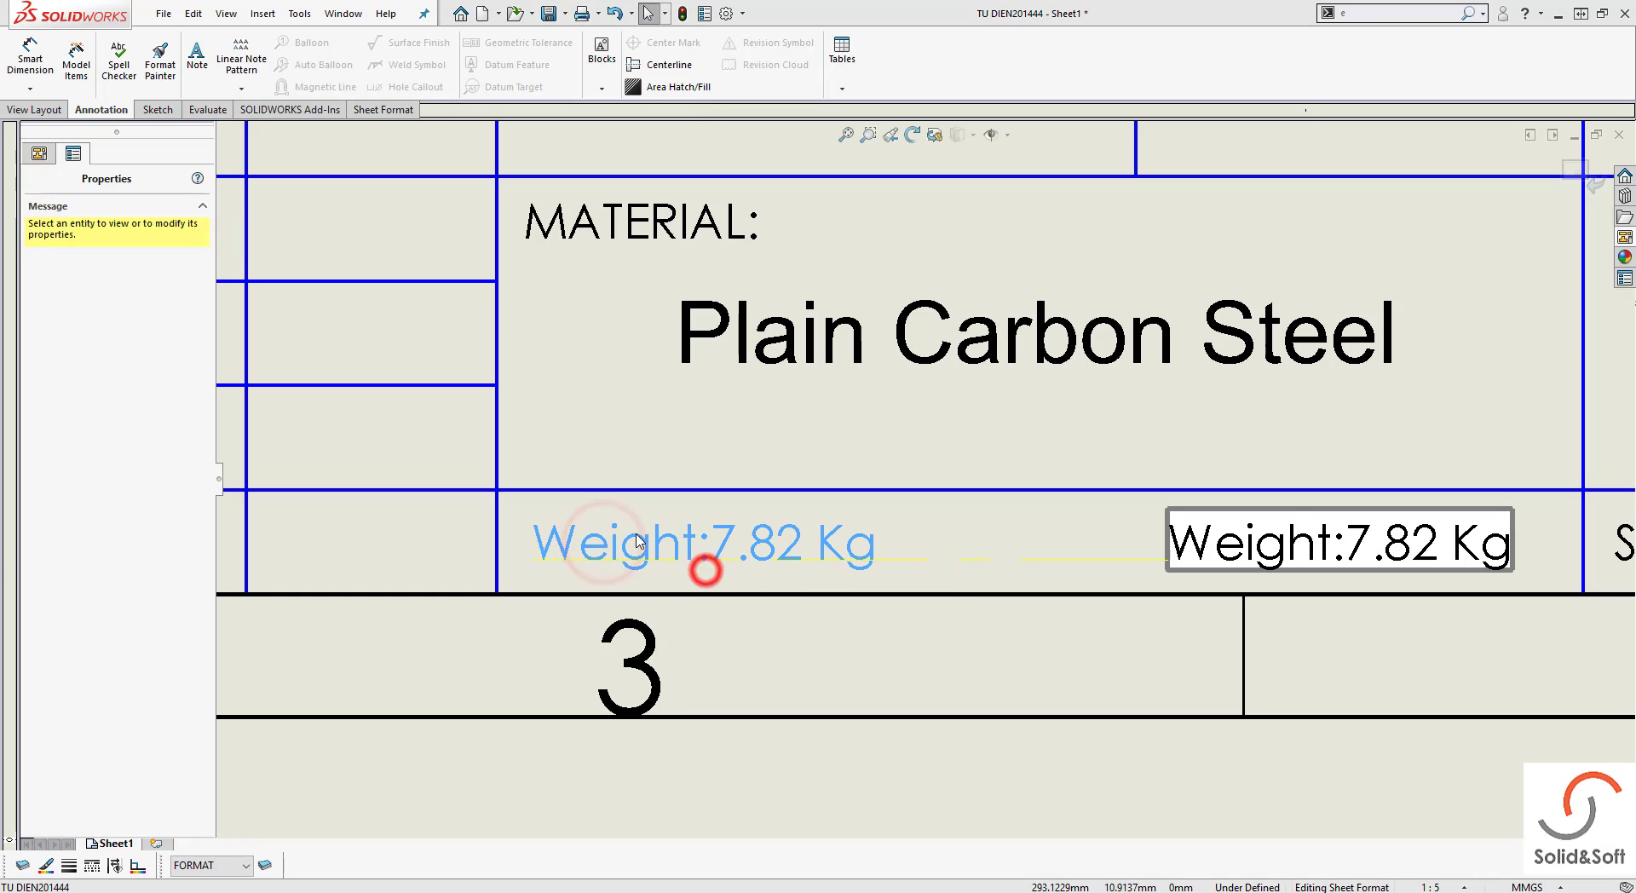
# Change the label text of the copied note below MATERIAL to "Surface area", keeping the colon
pyautogui.doubleClick(610, 542)
pyautogui.moveTo(697, 545); pyautogui.dragTo(542, 553)
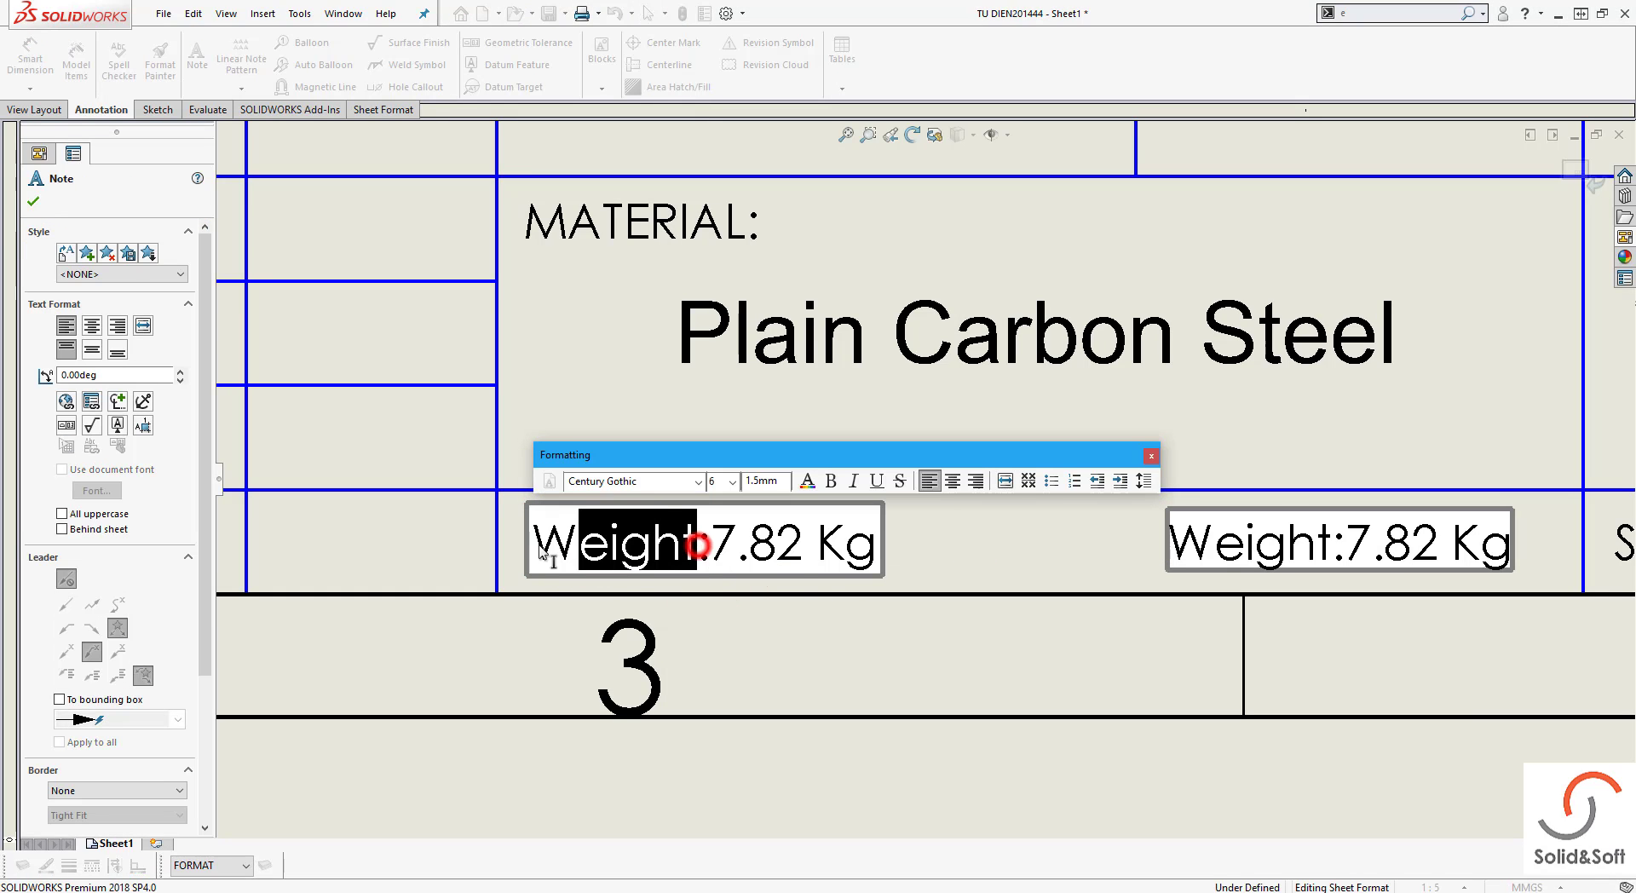
pyautogui.write('Surf')
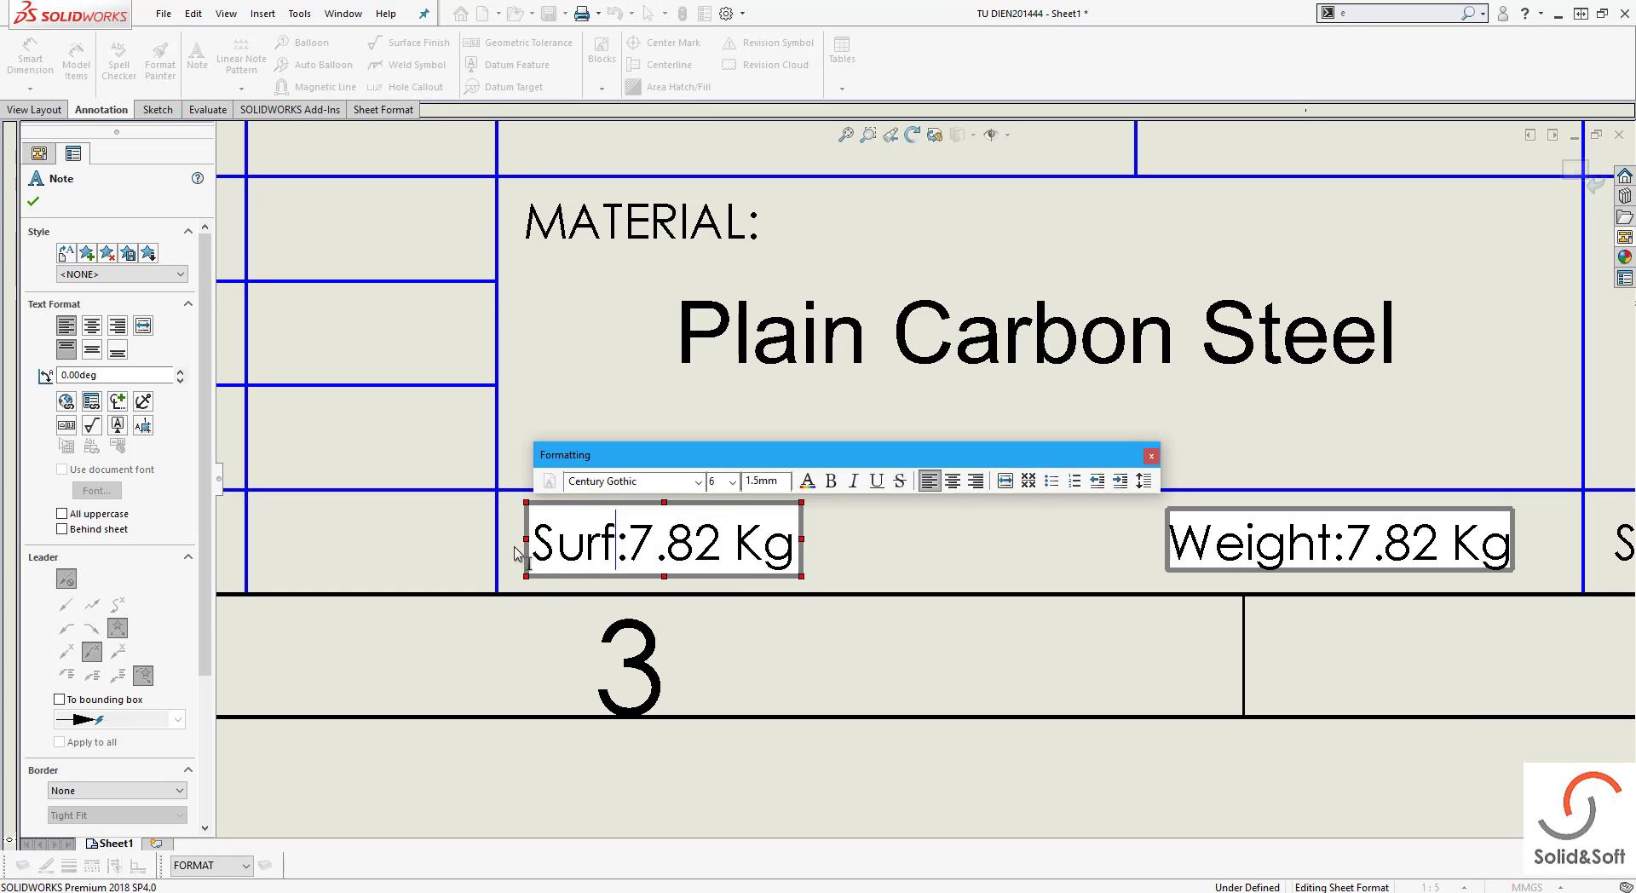
pyautogui.write('ace area')
# Remove the linked weight value from the Surface area note and replace the unit Kg with "M2"
pyautogui.doubleClick(888, 539)
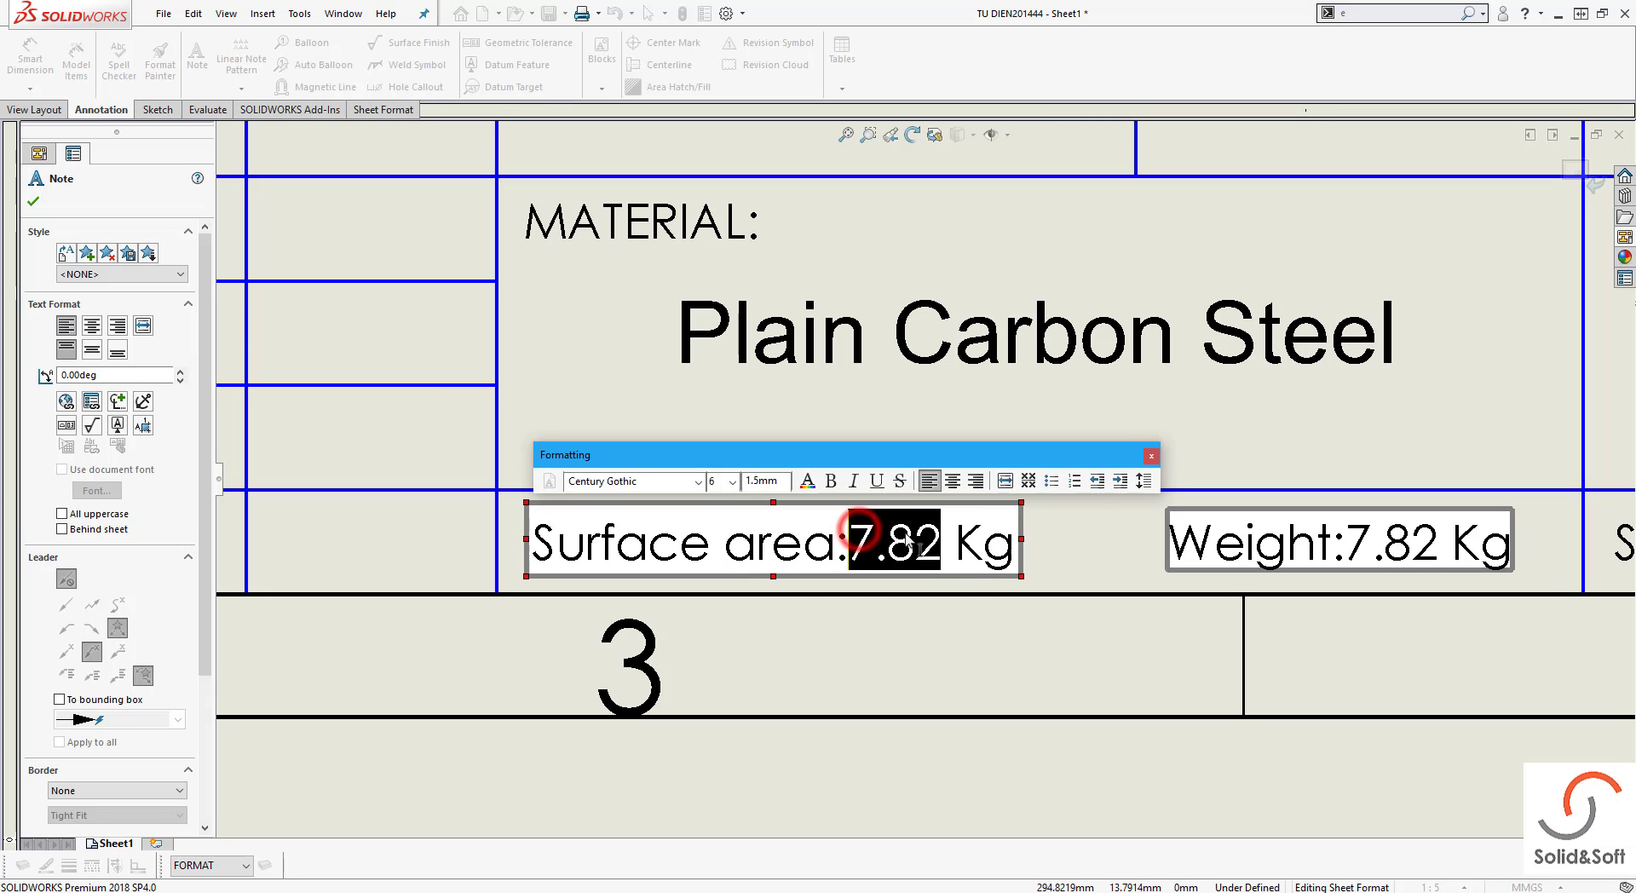
pyautogui.press('Delete')
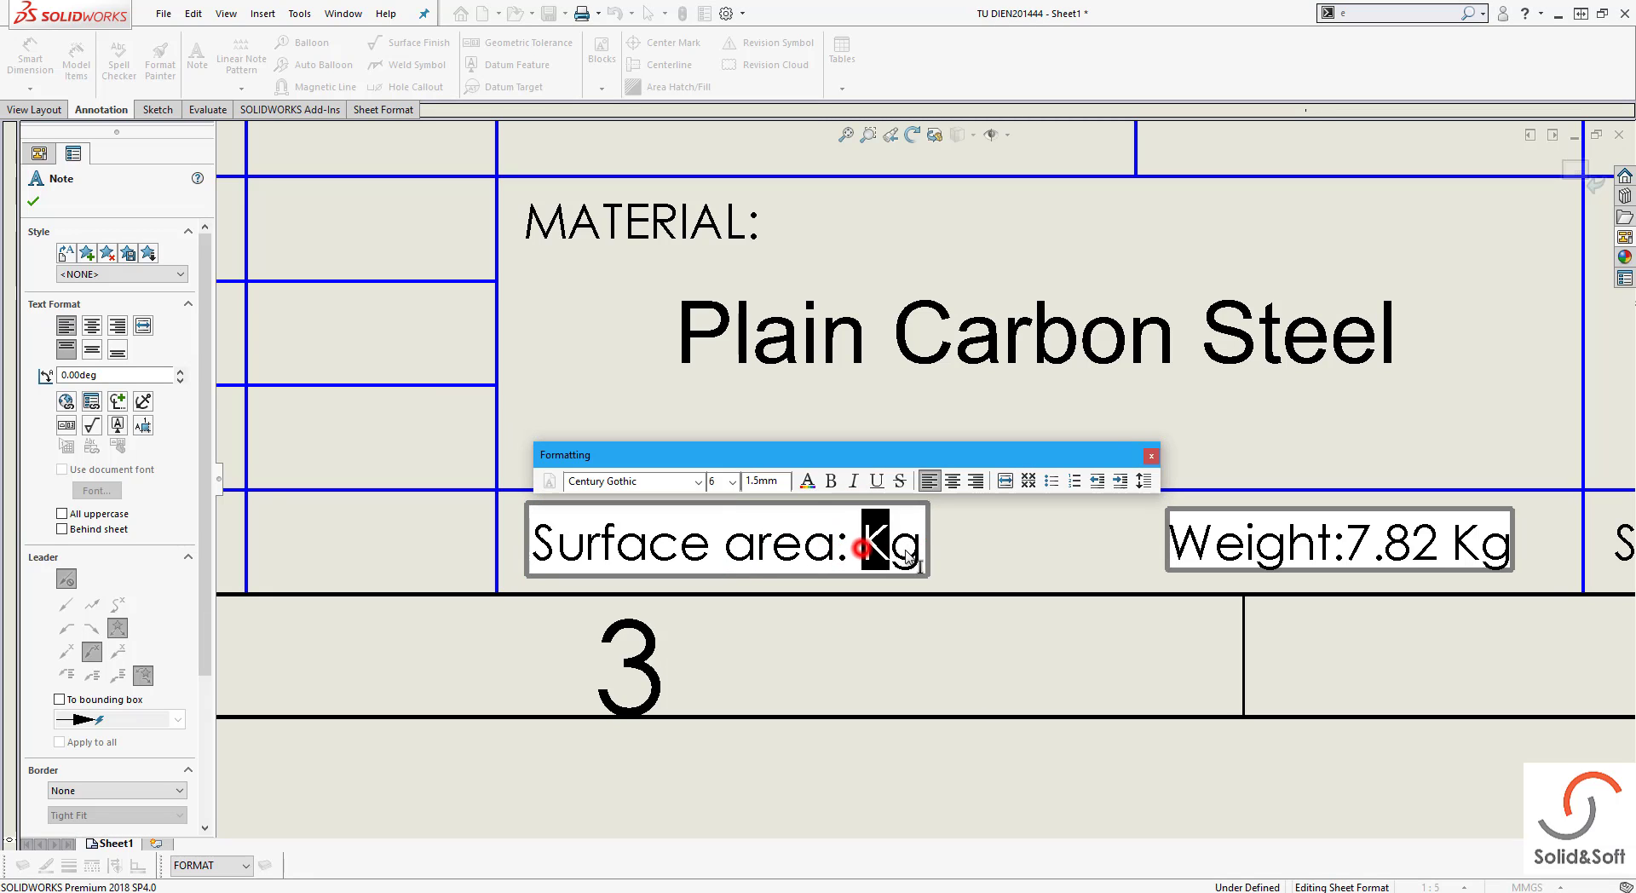
pyautogui.moveTo(863, 545); pyautogui.dragTo(914, 558)
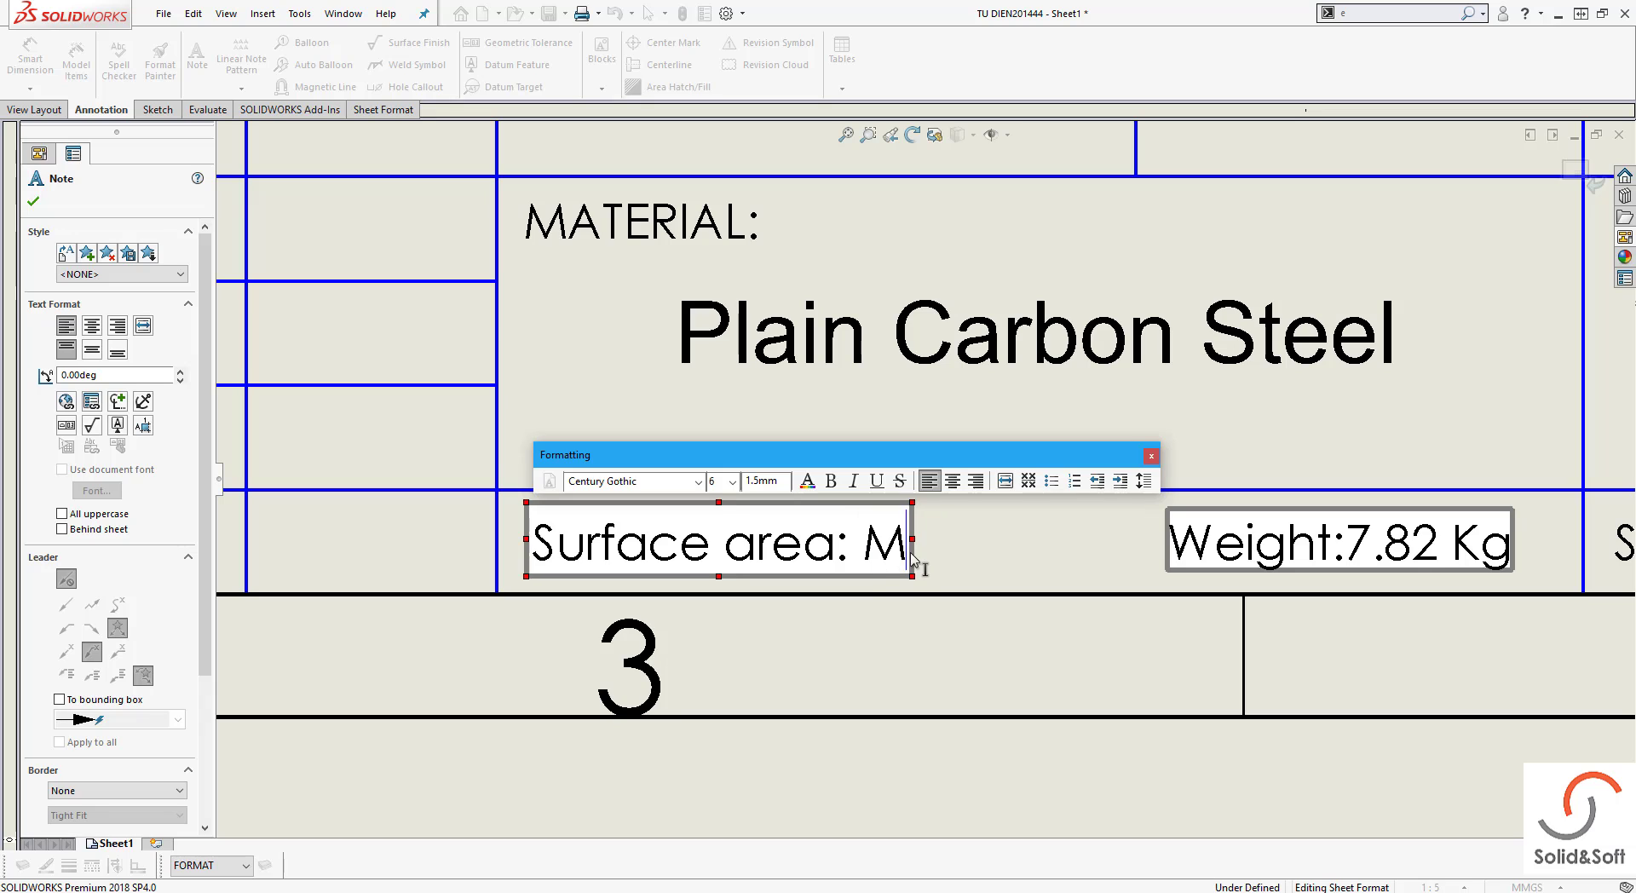
# Insert the model's "Diện tích bề mặt" property between the Surface area label and its unit, and finish editing the note
pyautogui.click(851, 550)
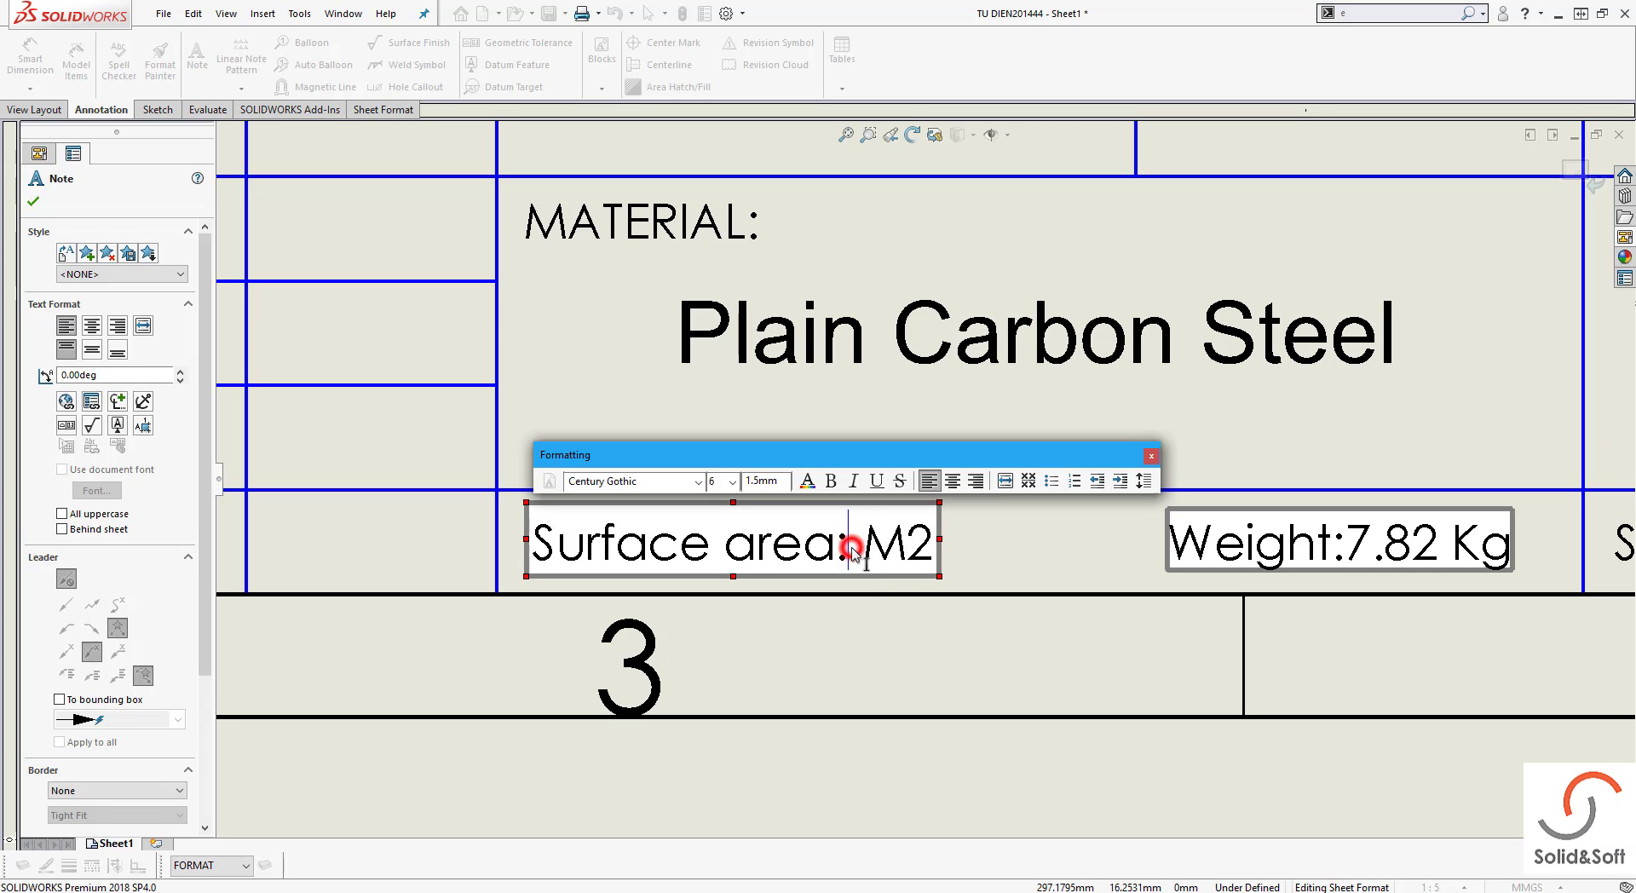
pyautogui.click(91, 401)
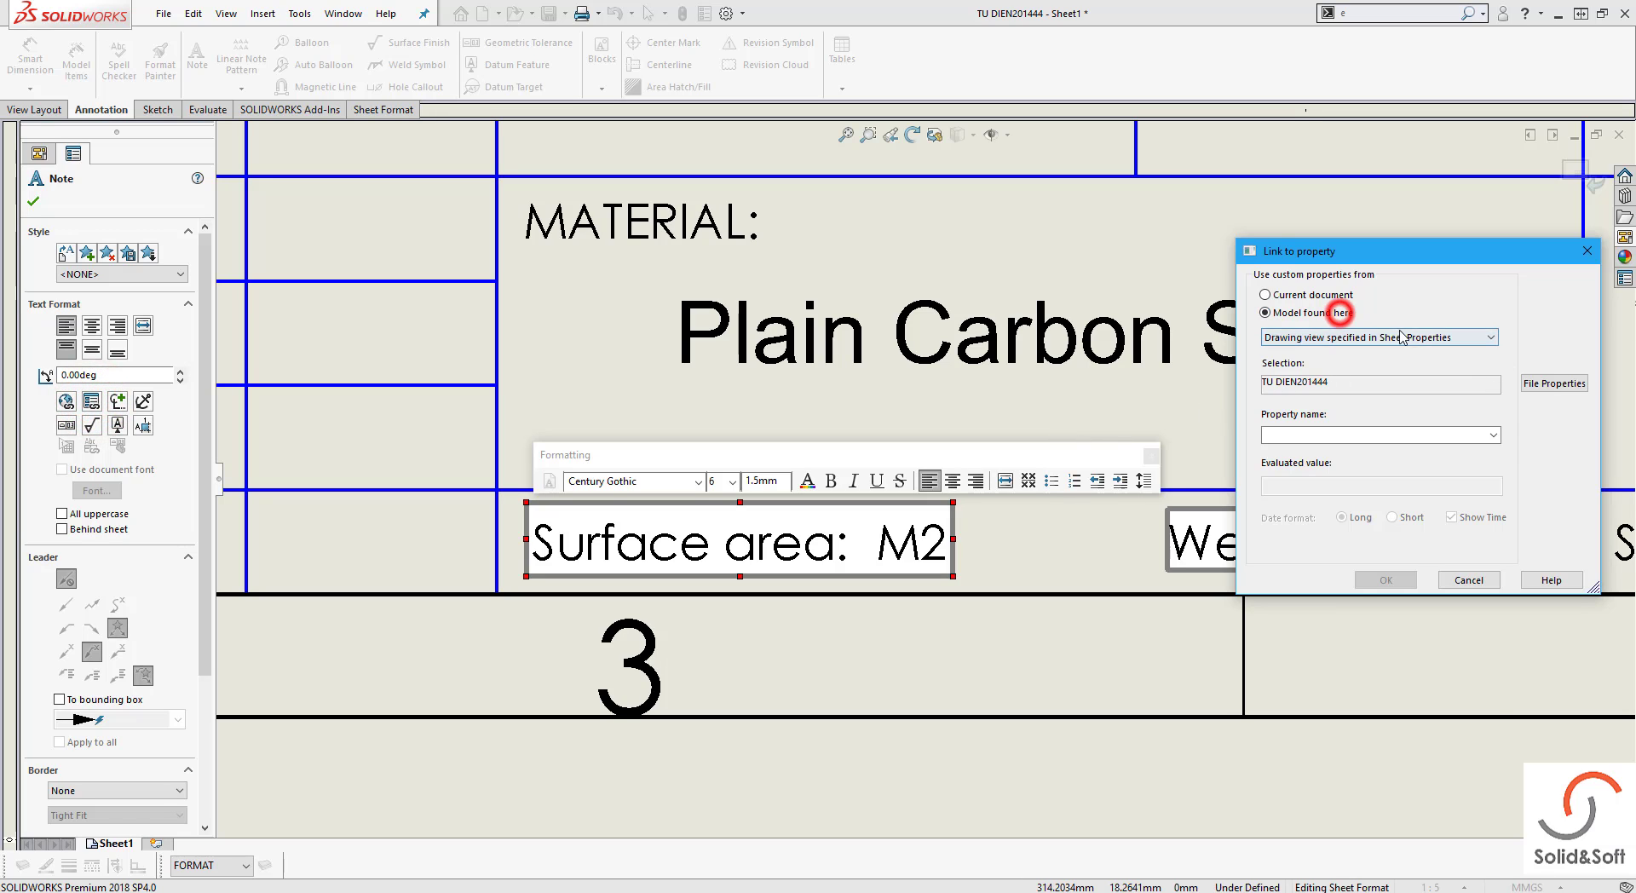
pyautogui.click(1495, 436)
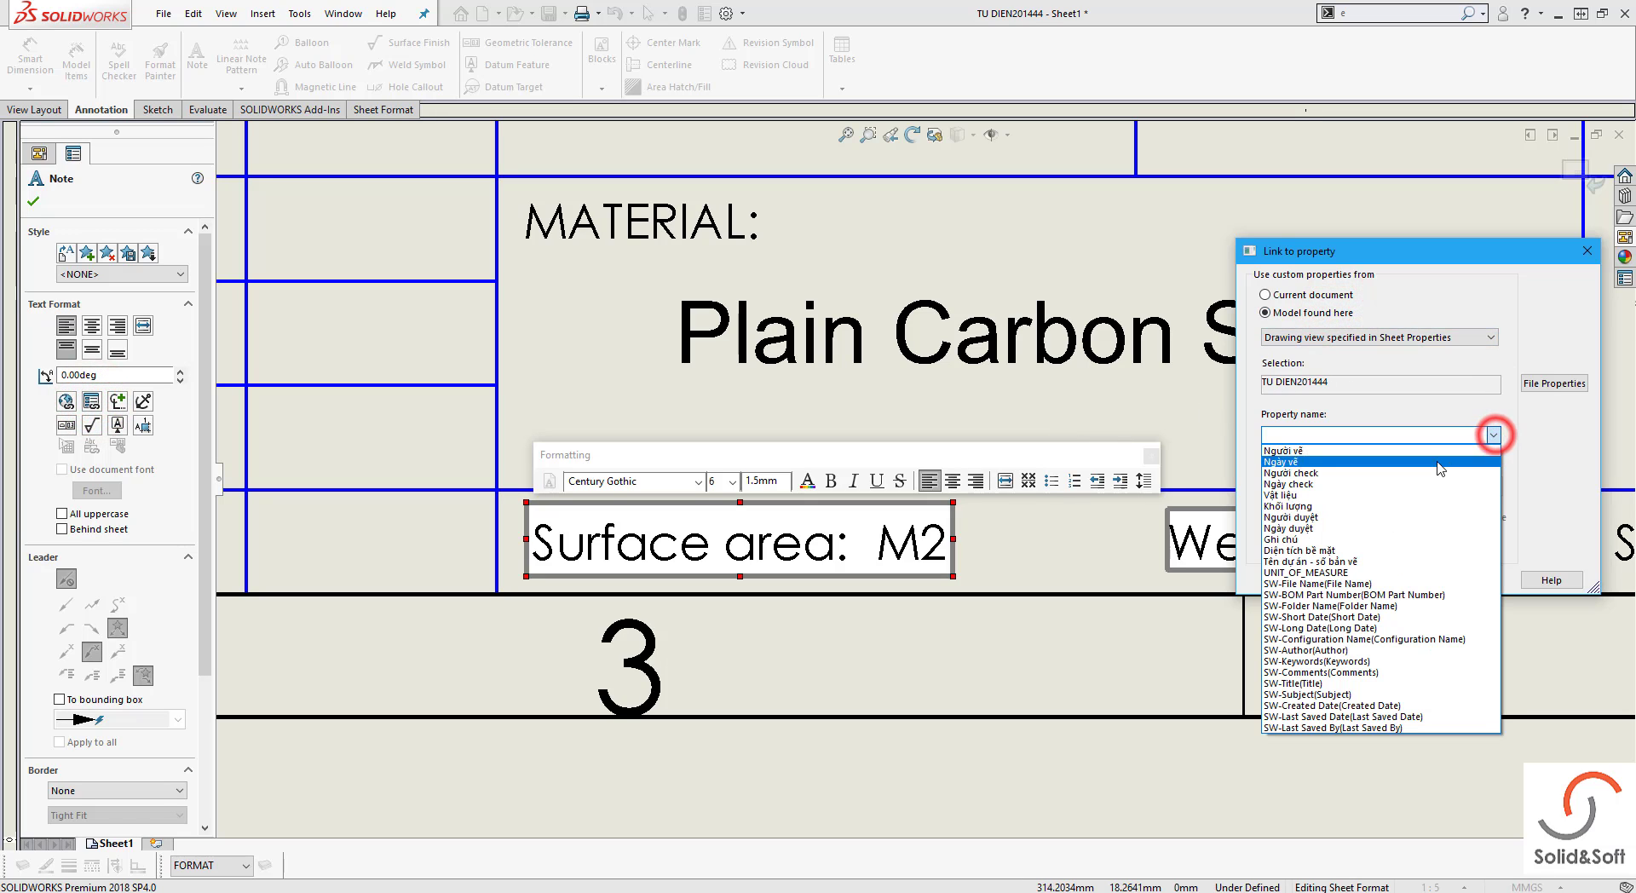
pyautogui.click(1389, 554)
pyautogui.click(1380, 579)
pyautogui.click(1267, 575)
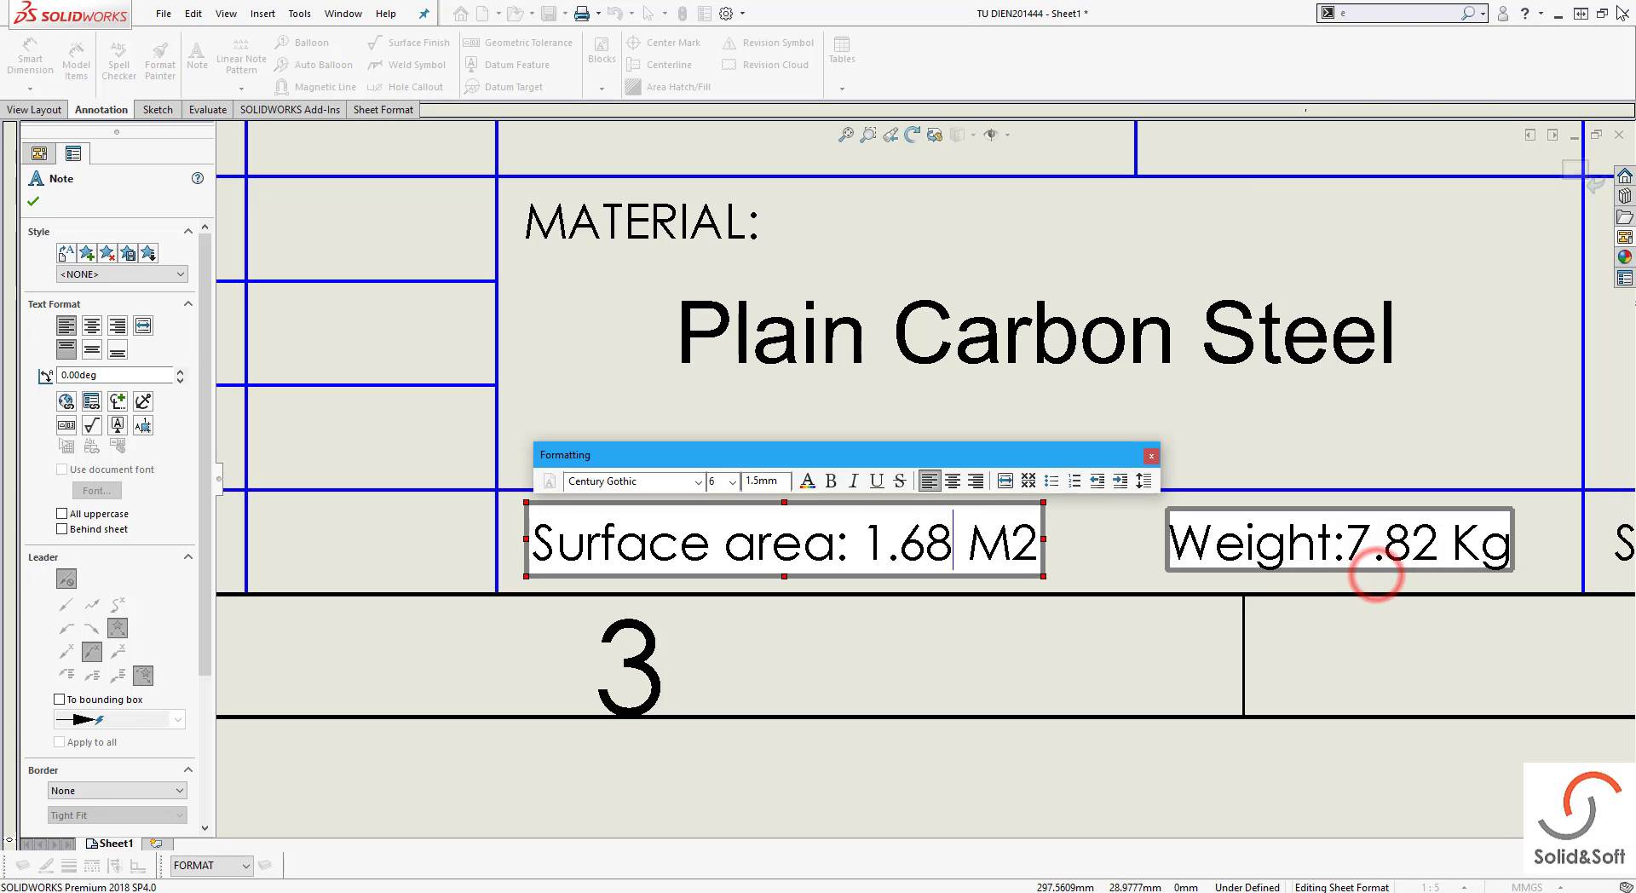
pyautogui.click(1380, 339)
# Exit sheet format editing and return to the drawing sheet
pyautogui.scroll(3, 916, 426)
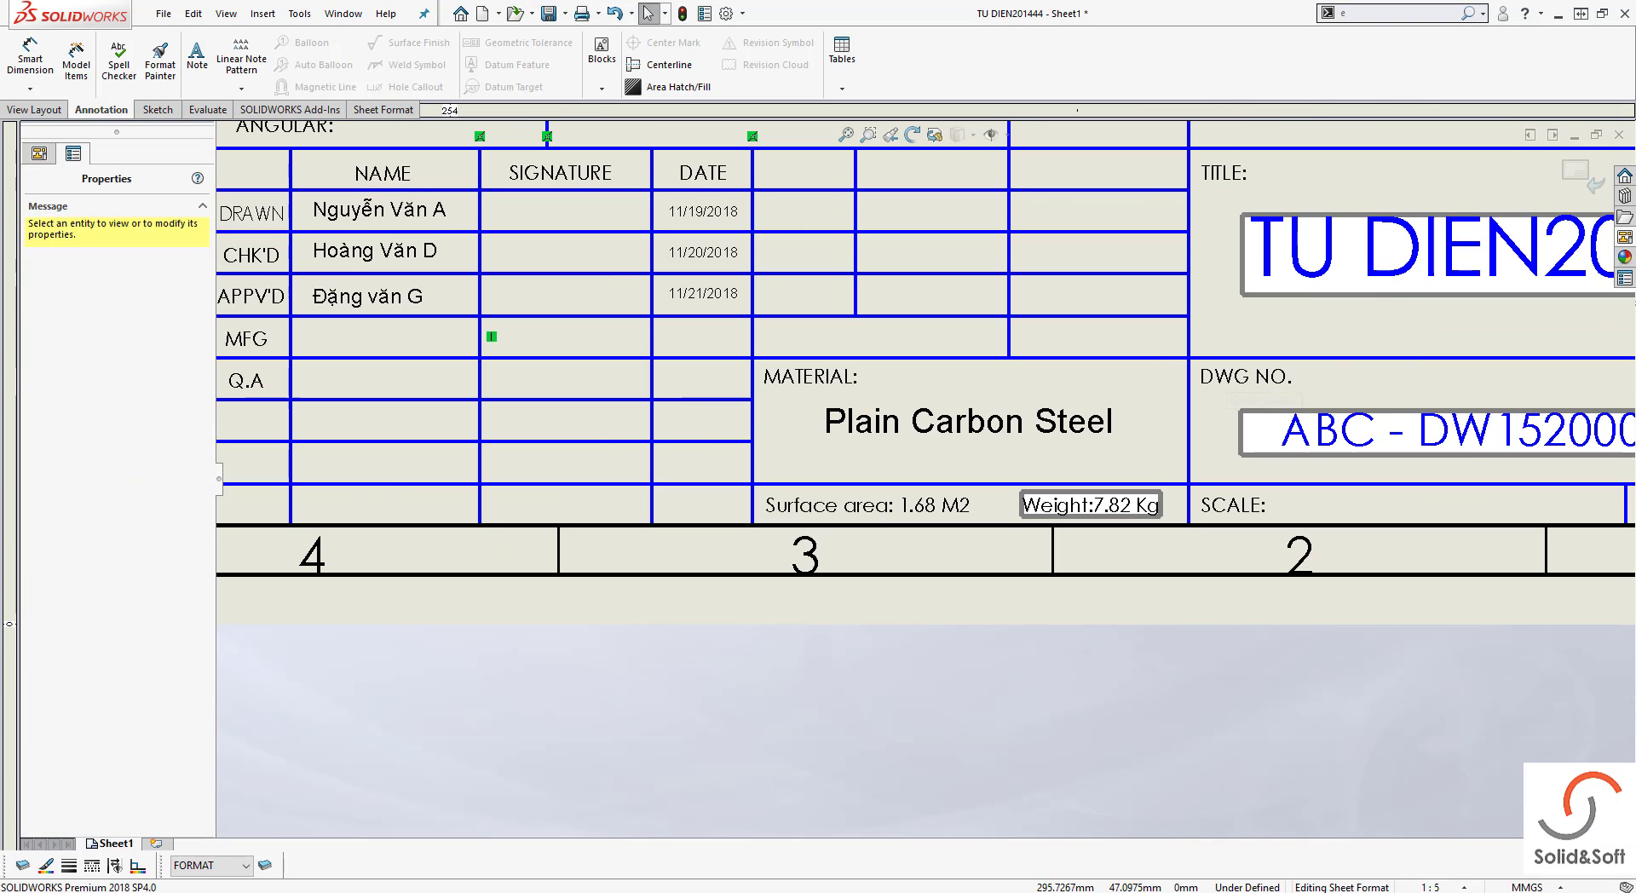
pyautogui.scroll(3, 914, 418)
pyautogui.moveTo(1020, 365); pyautogui.dragTo(958, 497, button='middle')
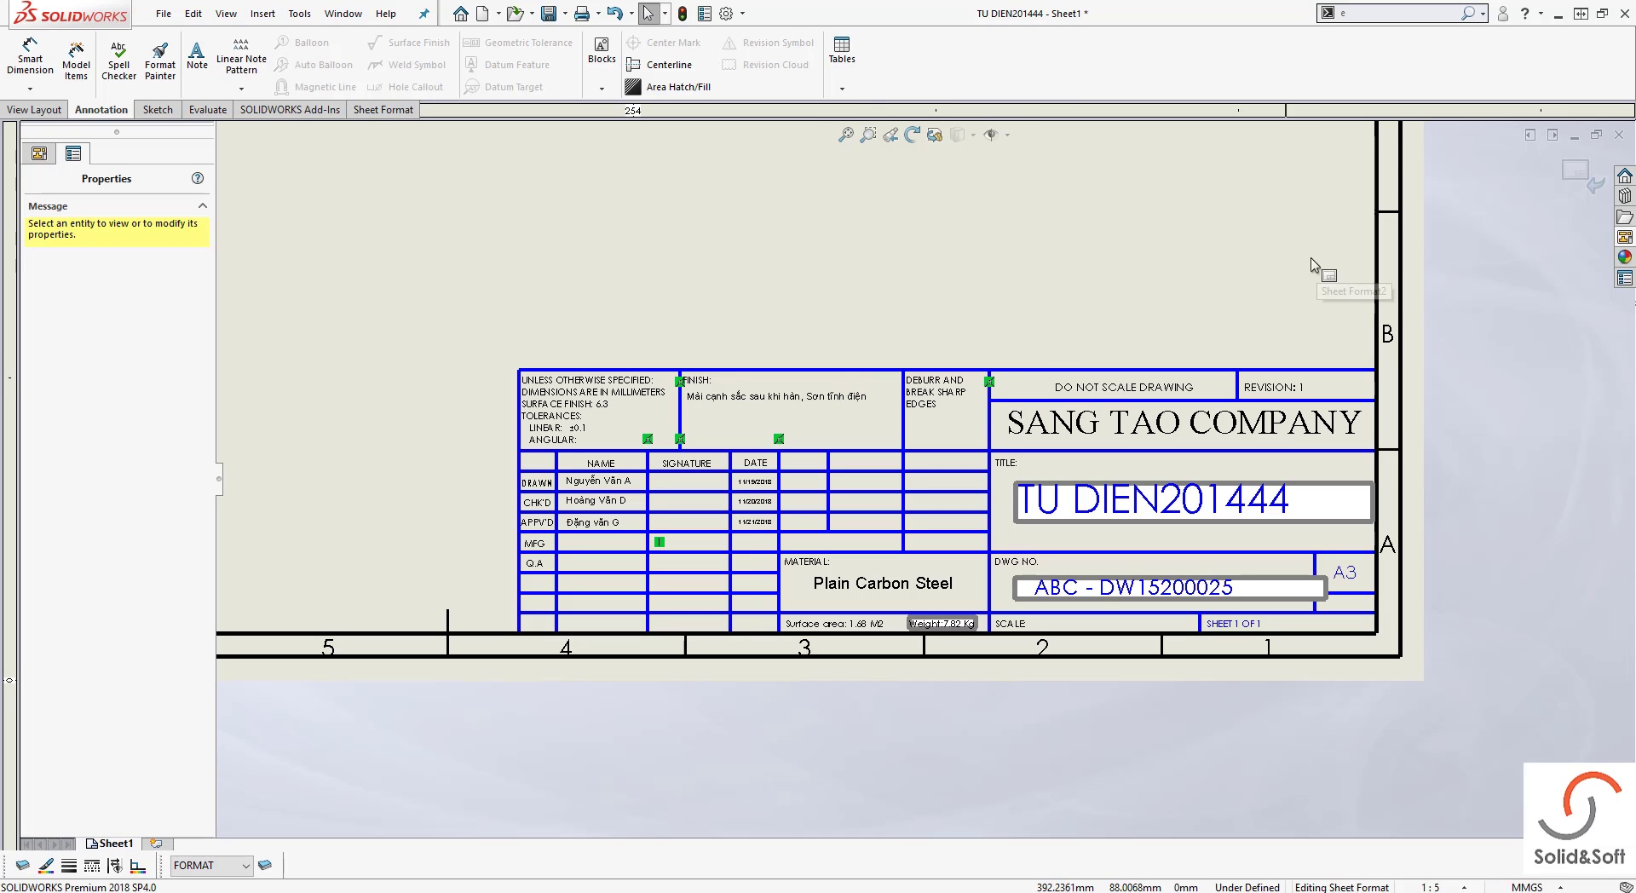
pyautogui.click(1574, 170)
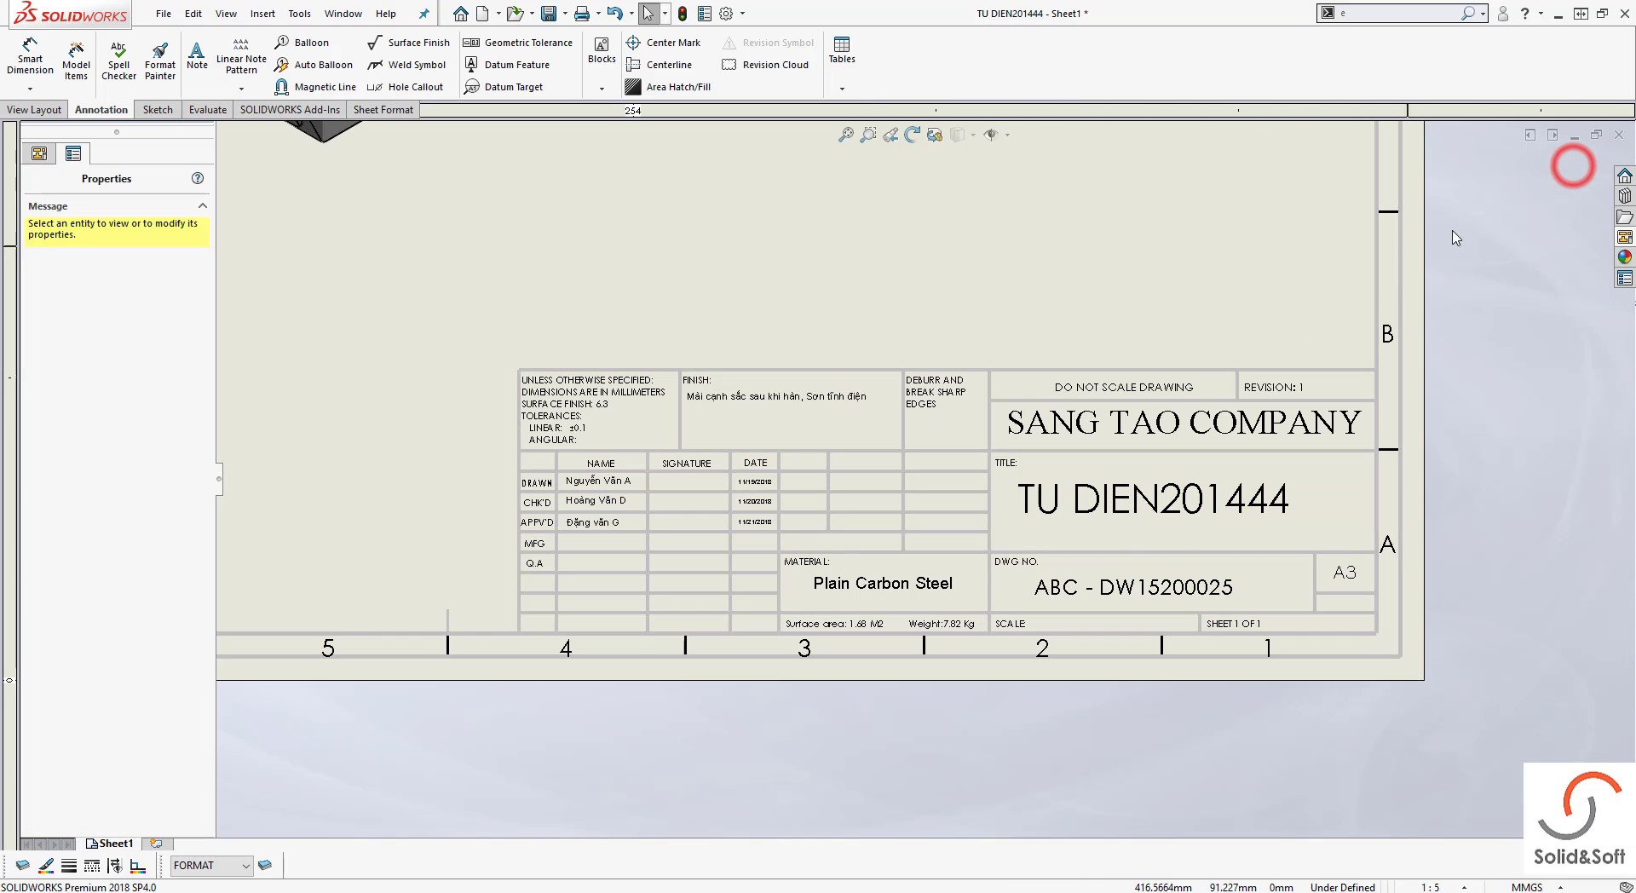
pyautogui.scroll(-2, 992, 297)
pyautogui.scroll(2, 929, 516)
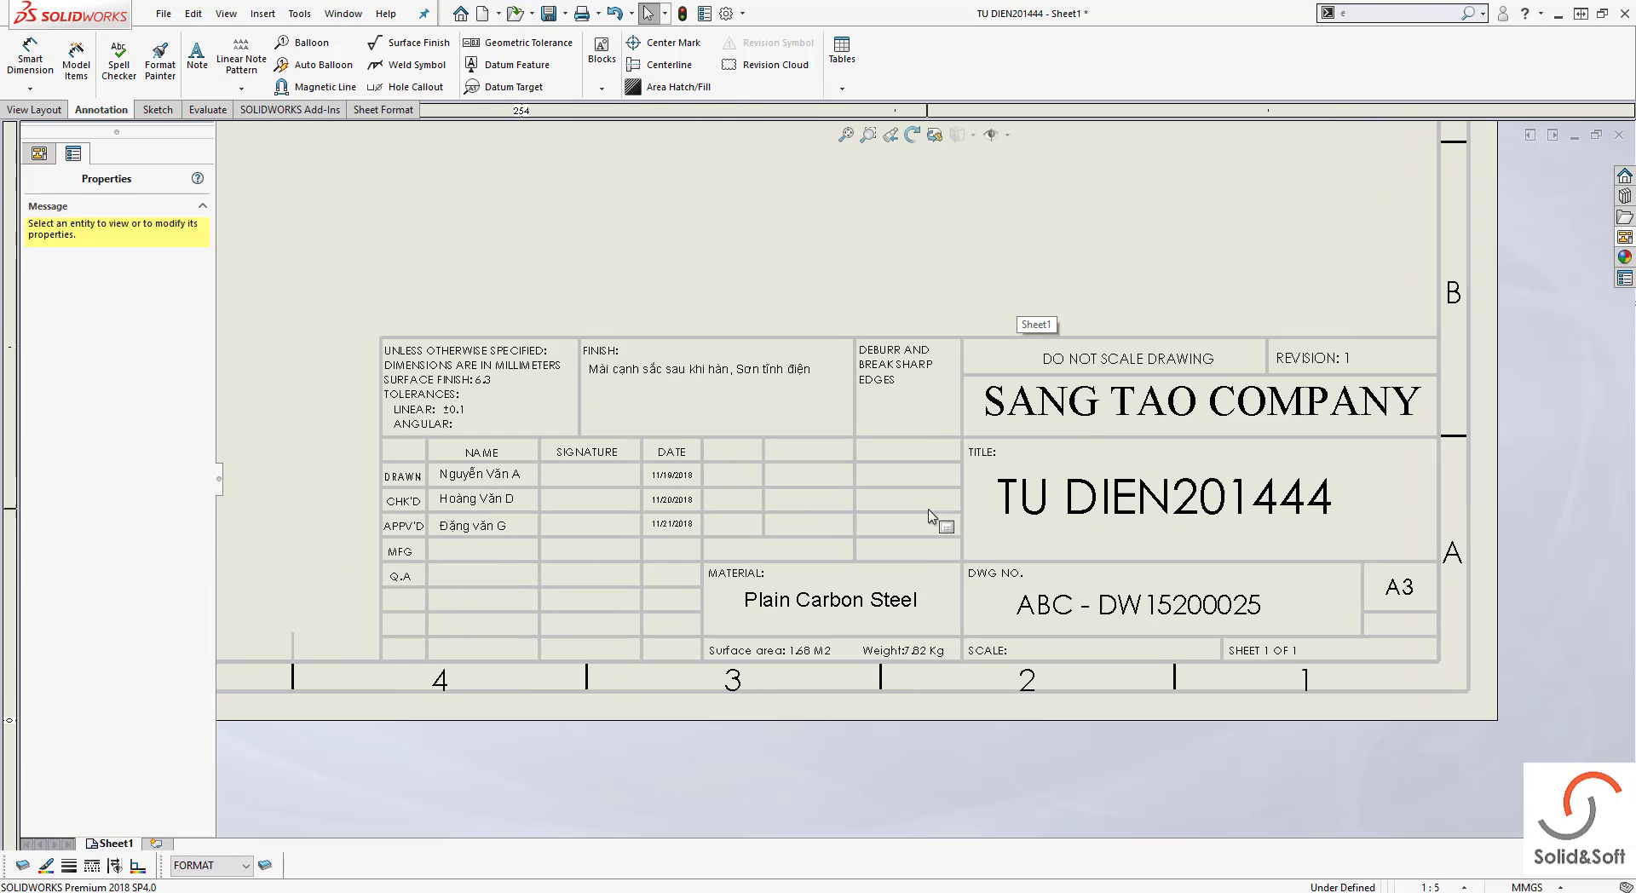
# Delete the cabinet's isometric view from the sheet and rebuild the drawing
pyautogui.scroll(5, 755, 278)
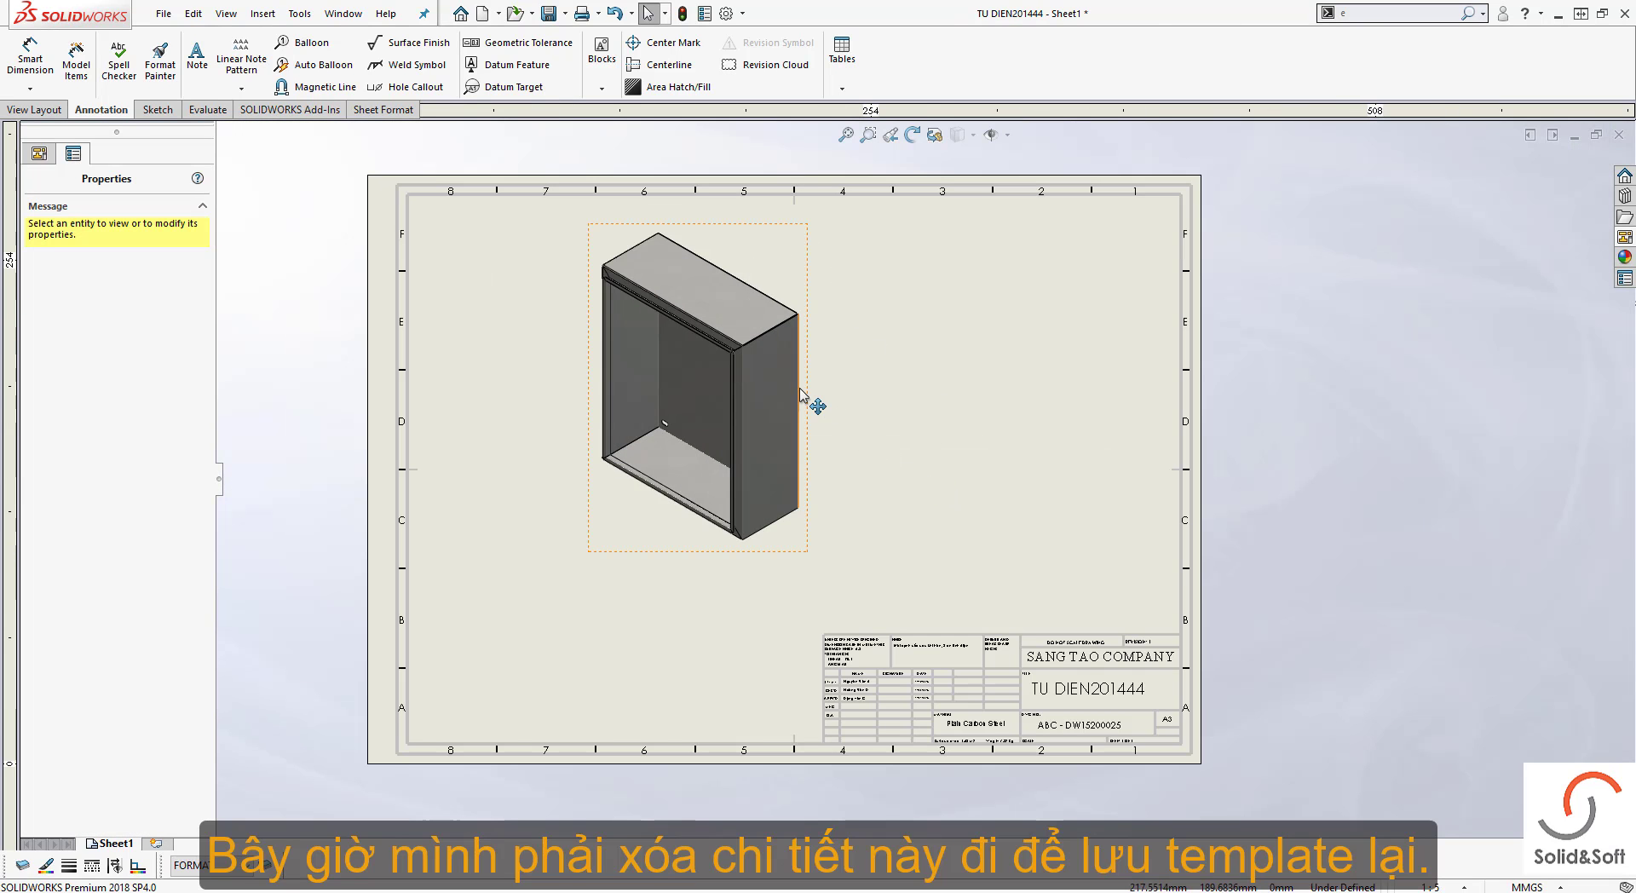
pyautogui.click(804, 390)
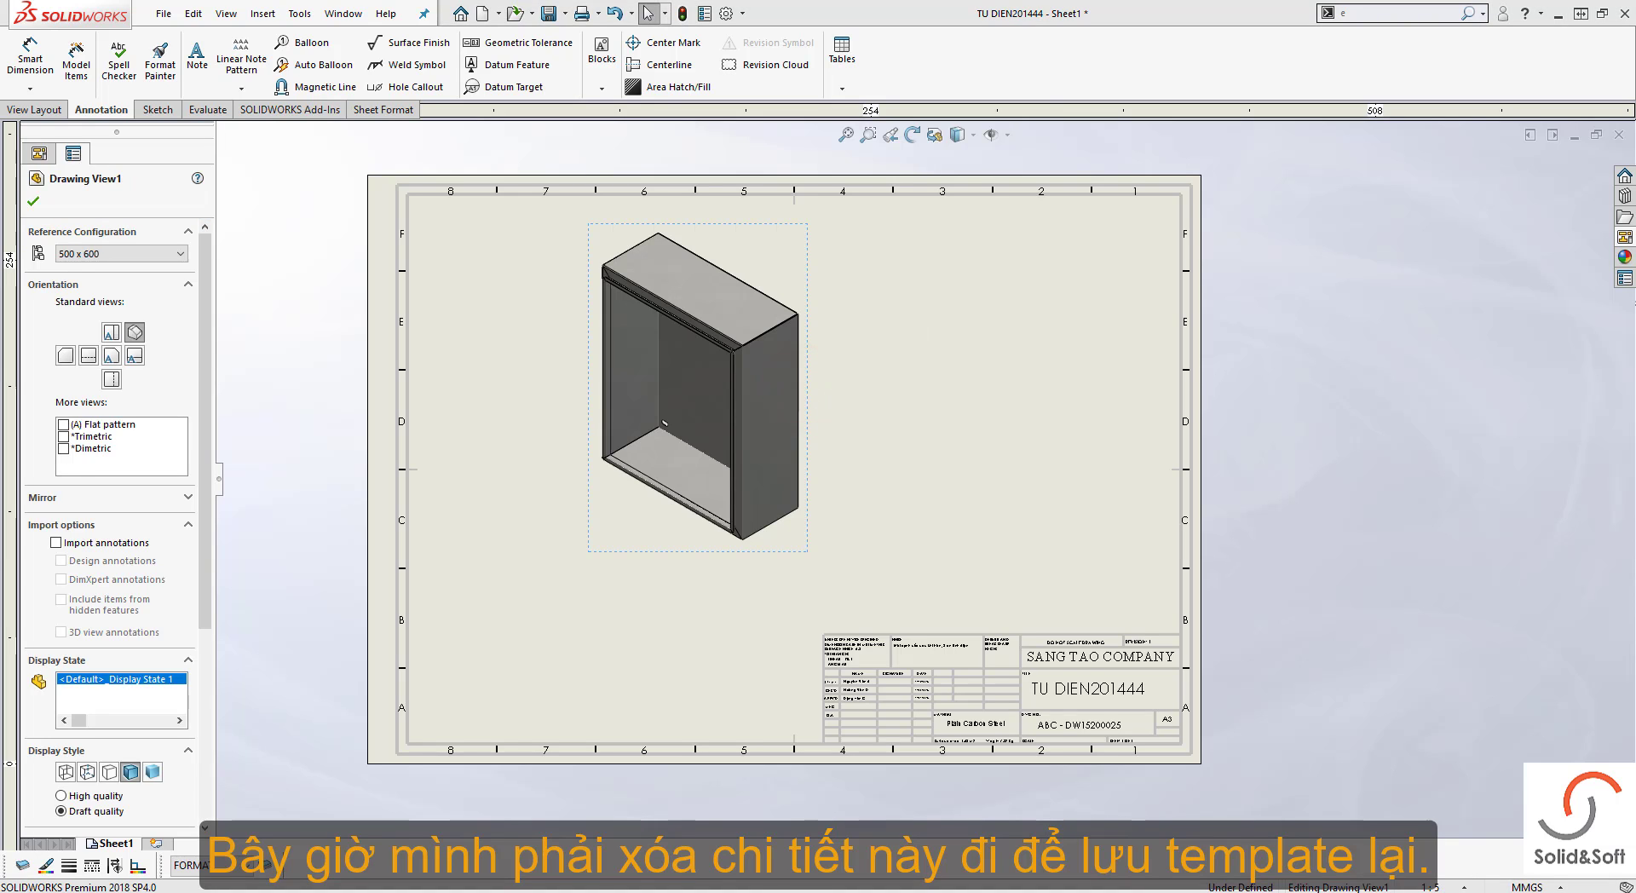
pyautogui.press('Delete')
pyautogui.scroll(-2, 878, 565)
pyautogui.scroll(3, 764, 411)
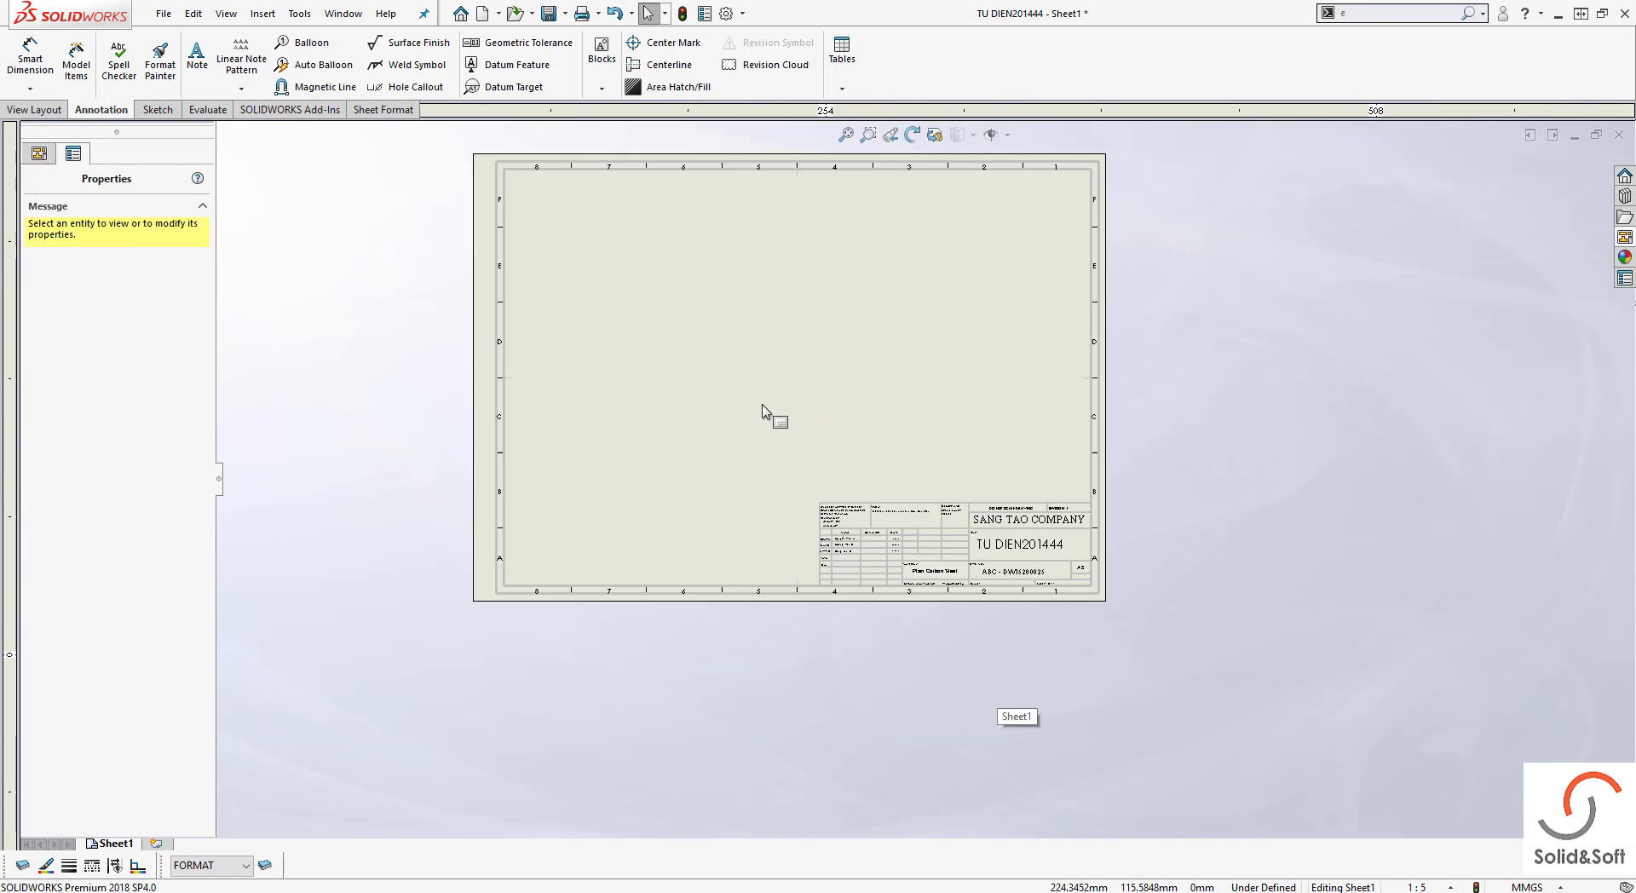
pyautogui.scroll(-2, 840, 467)
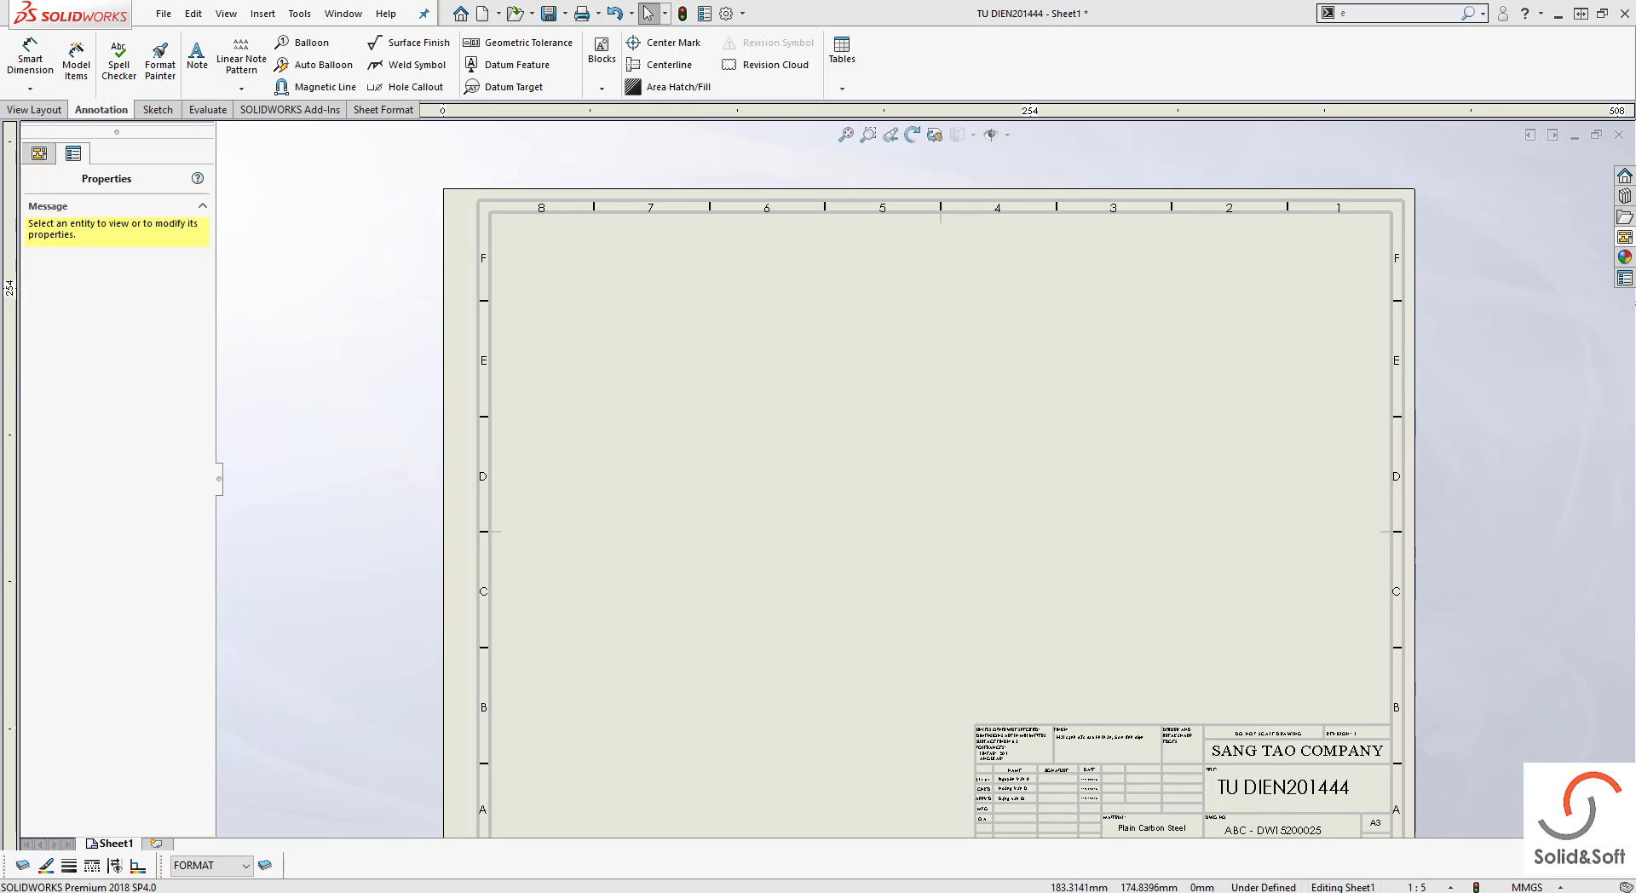
pyautogui.hotkey('ctrl', 'q')
pyautogui.press('f')
# Save the drawing as a Drawing Templates (*.drwdot) file, replacing the existing "A3_Sample for Sang tao.drwdot"
pyautogui.click(169, 12)
pyautogui.click(209, 150)
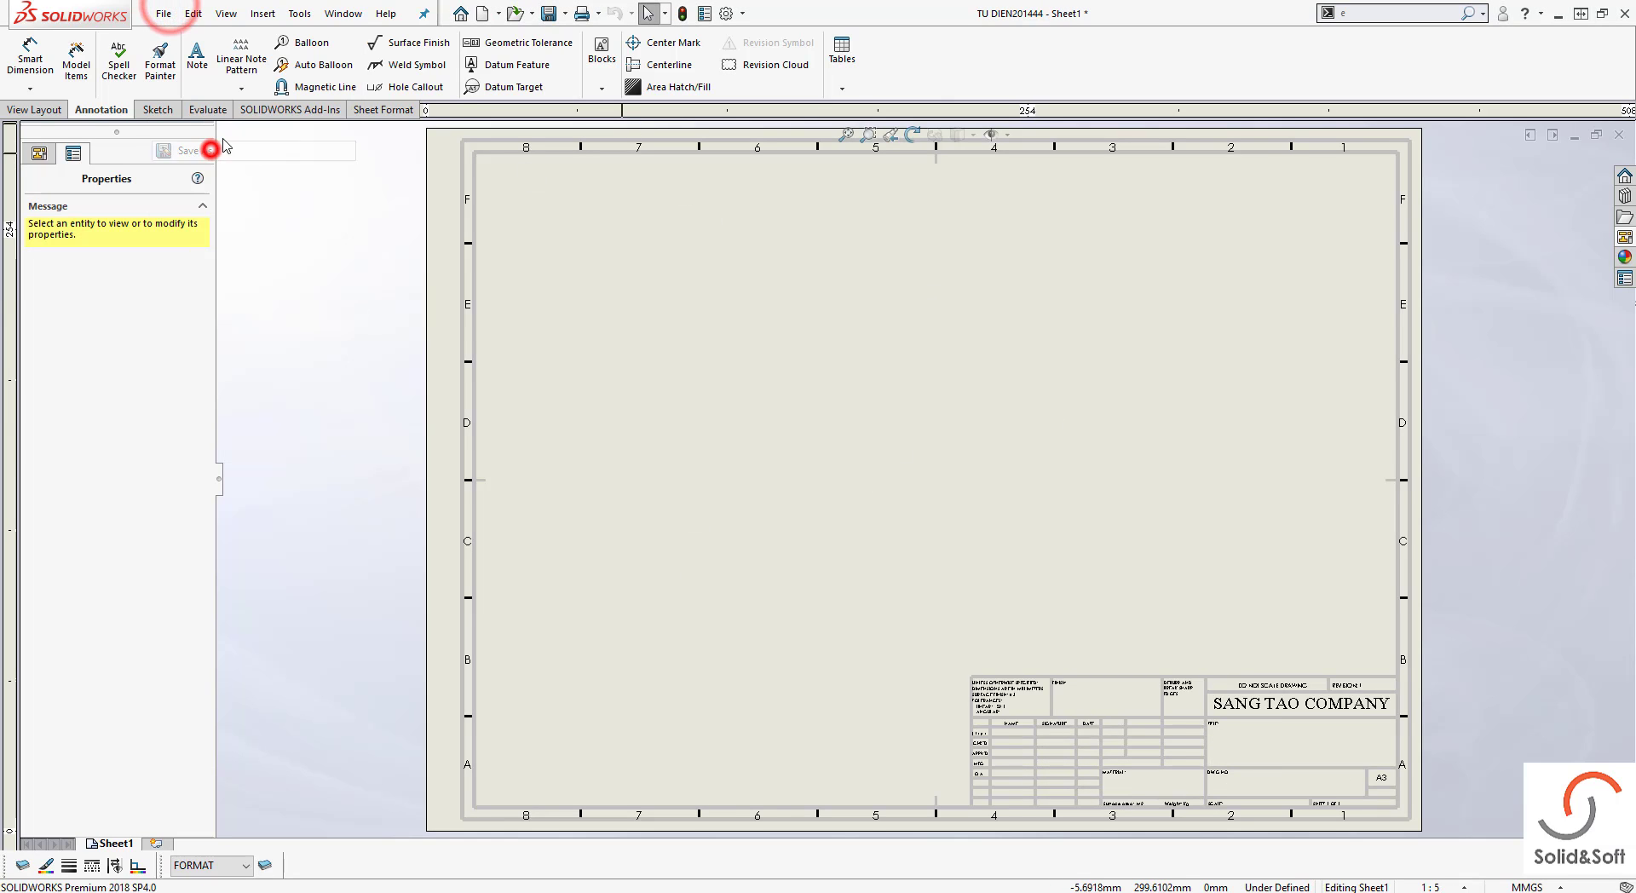
pyautogui.click(743, 402)
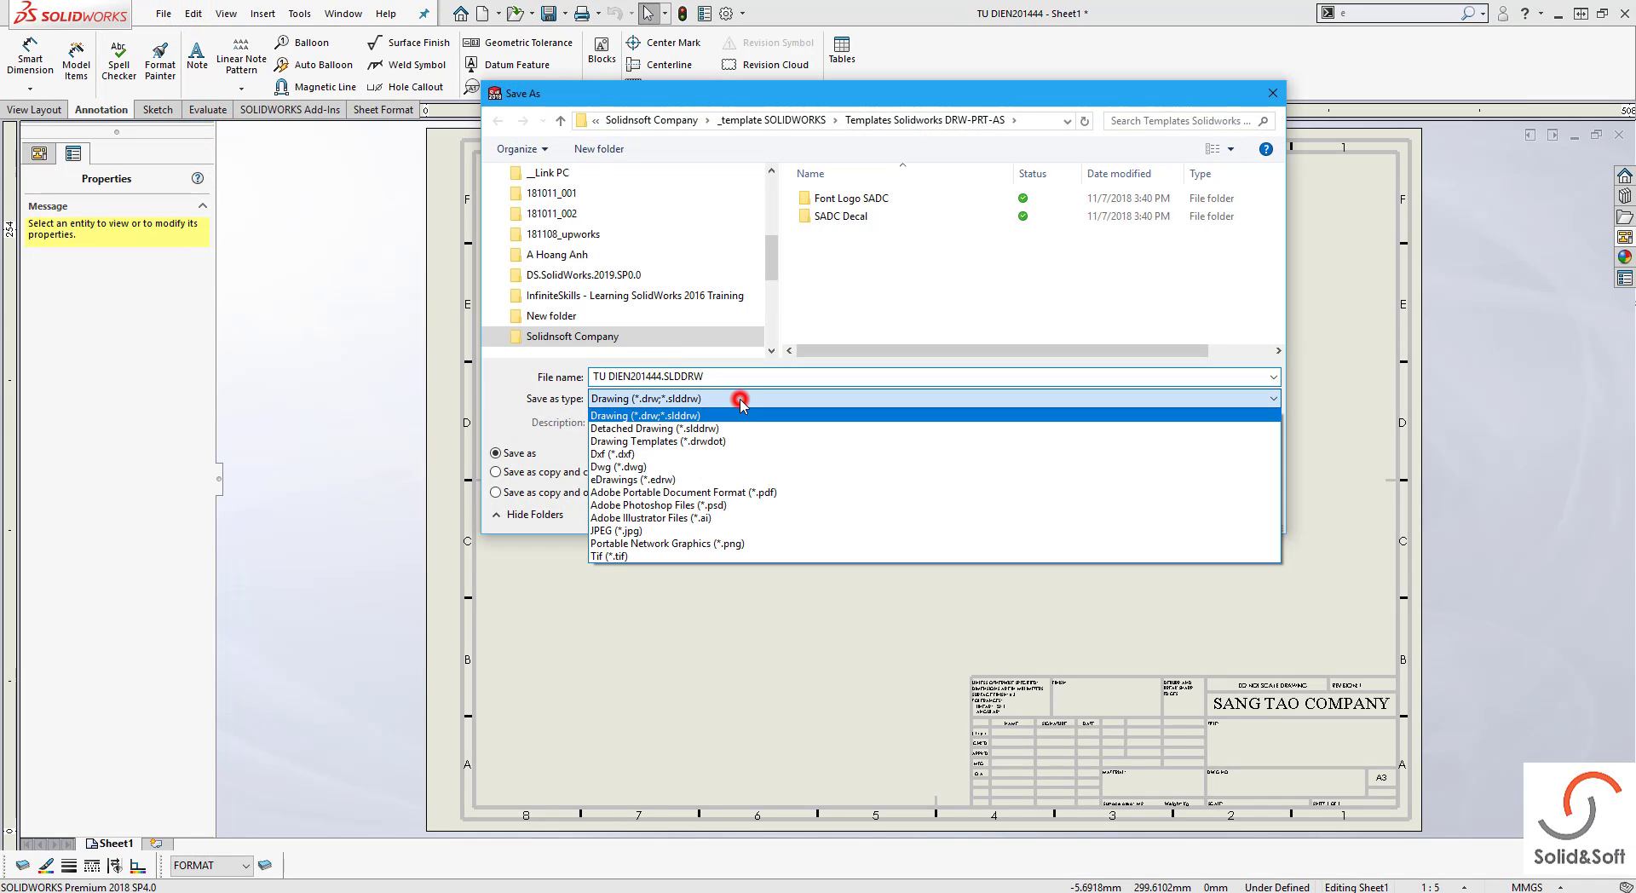
pyautogui.click(753, 441)
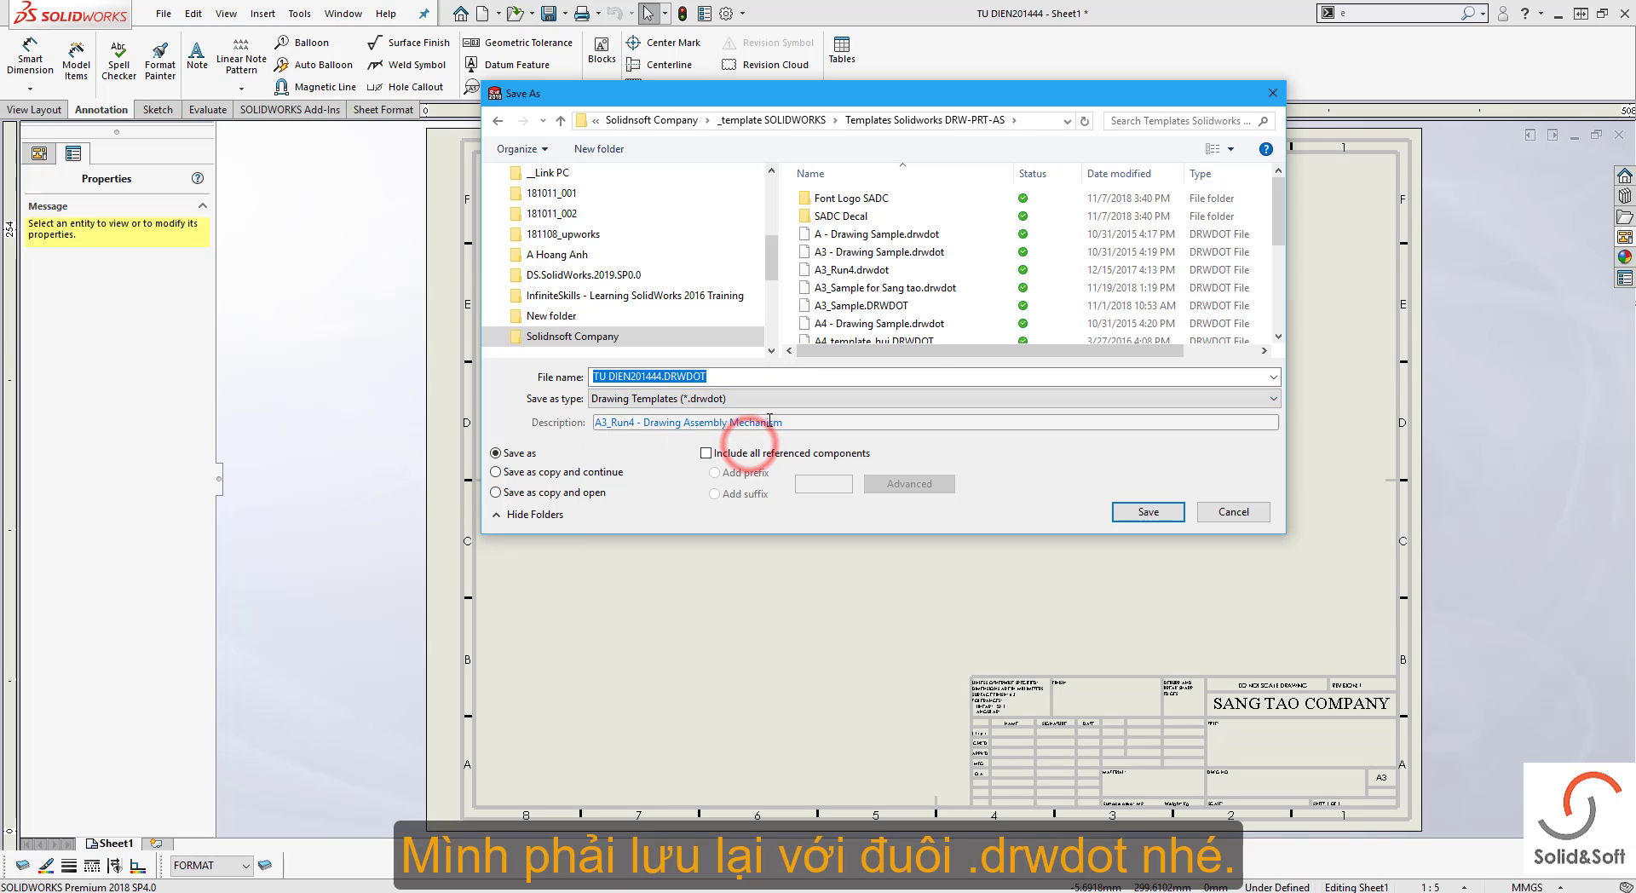
pyautogui.scroll(5, 916, 290)
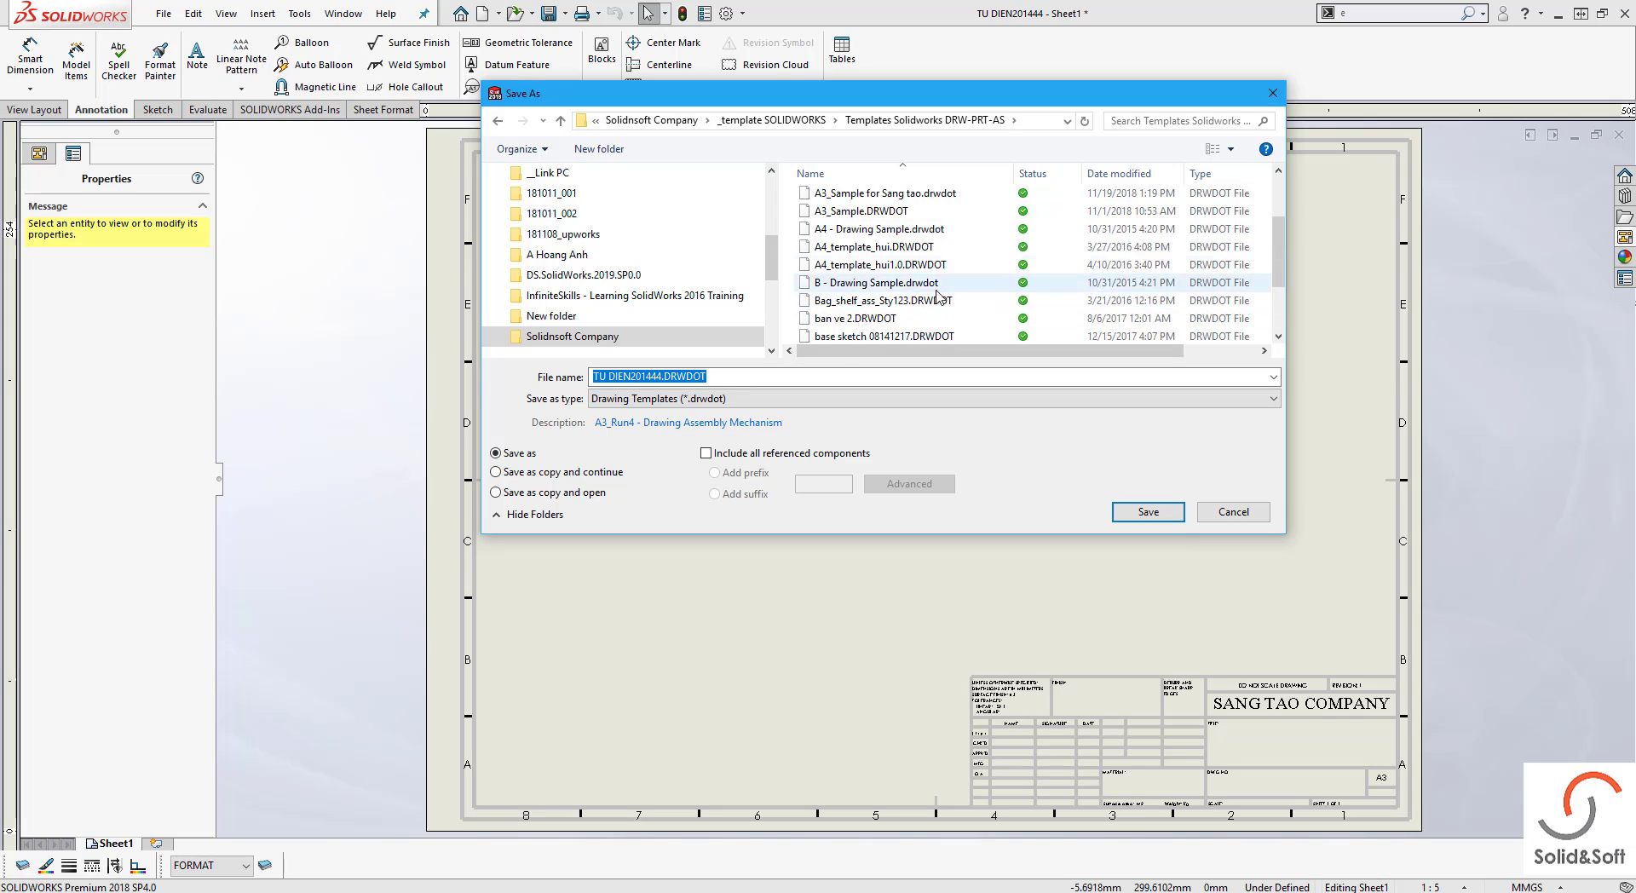
pyautogui.click(916, 287)
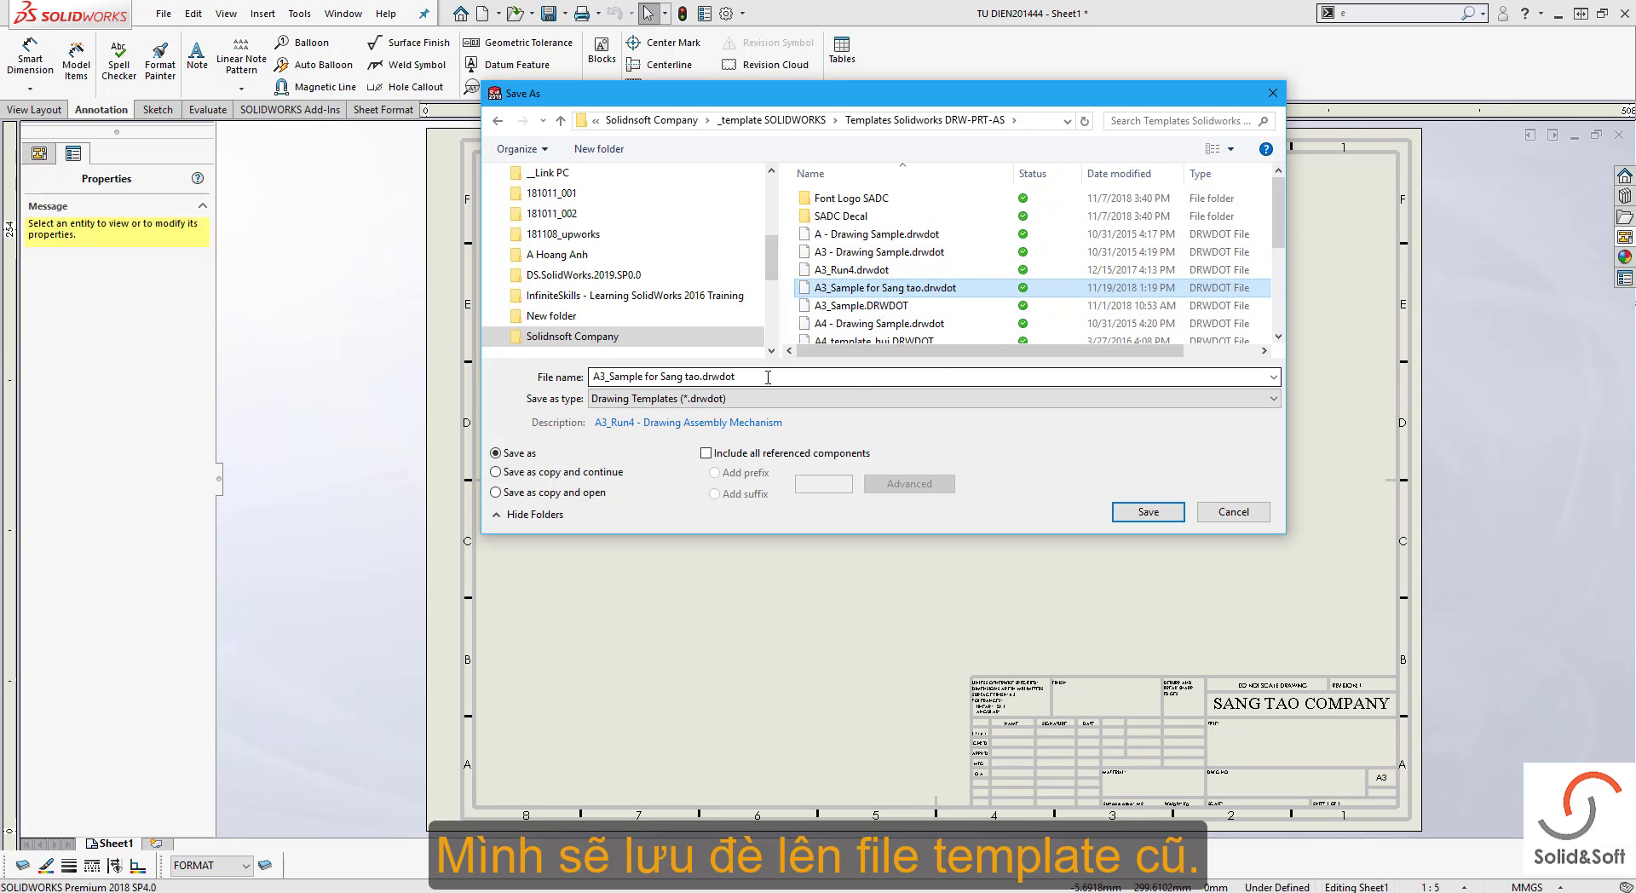
pyautogui.click(1131, 507)
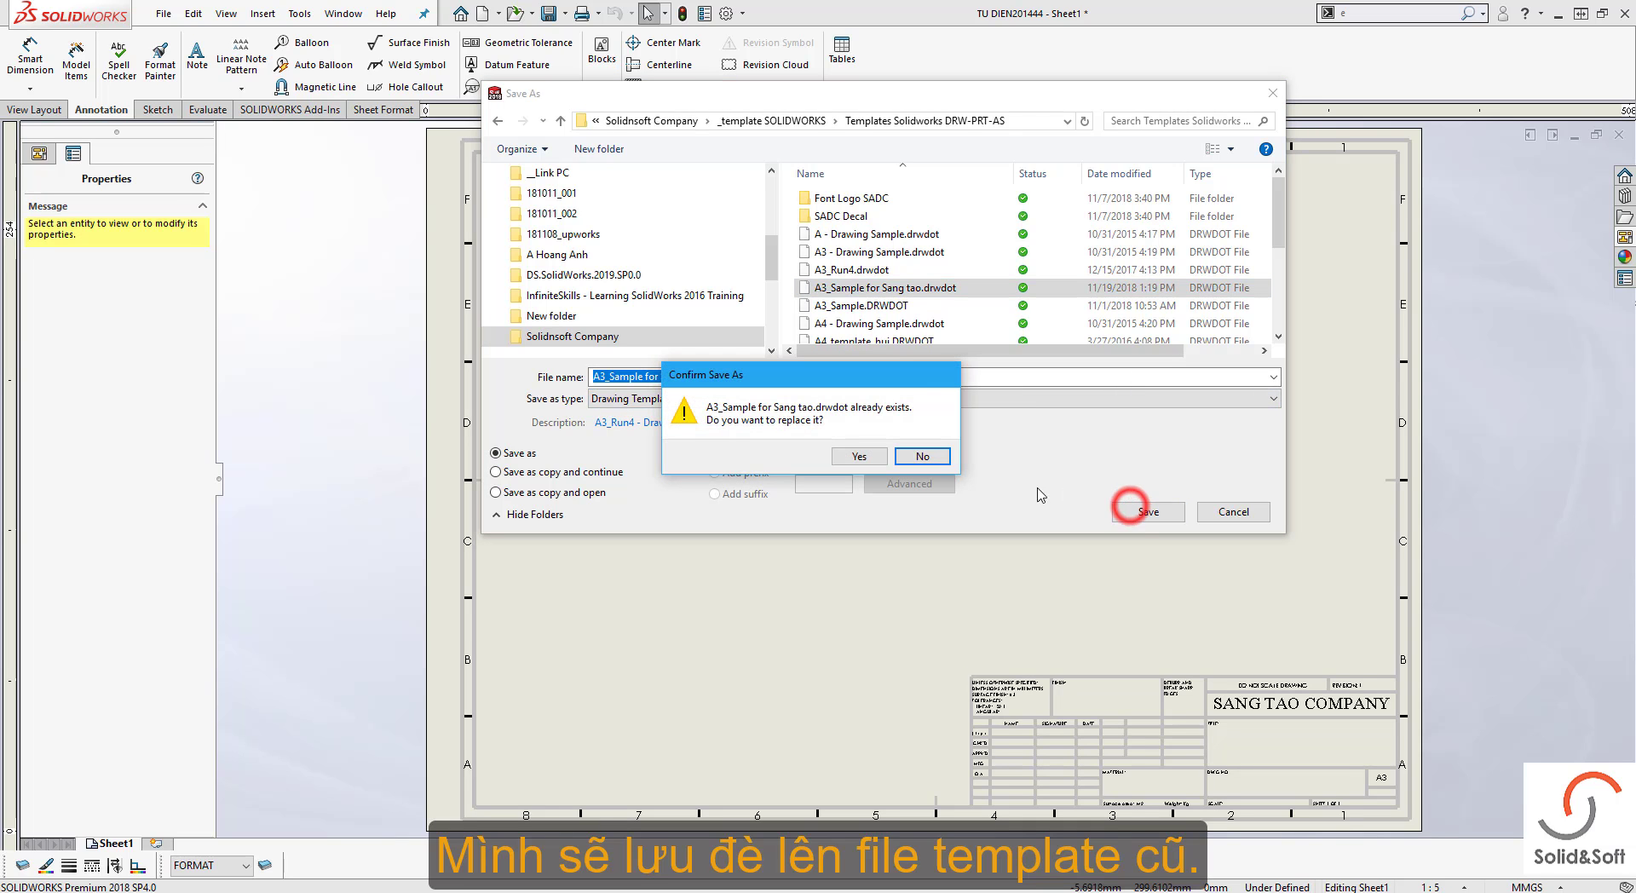
pyautogui.click(859, 456)
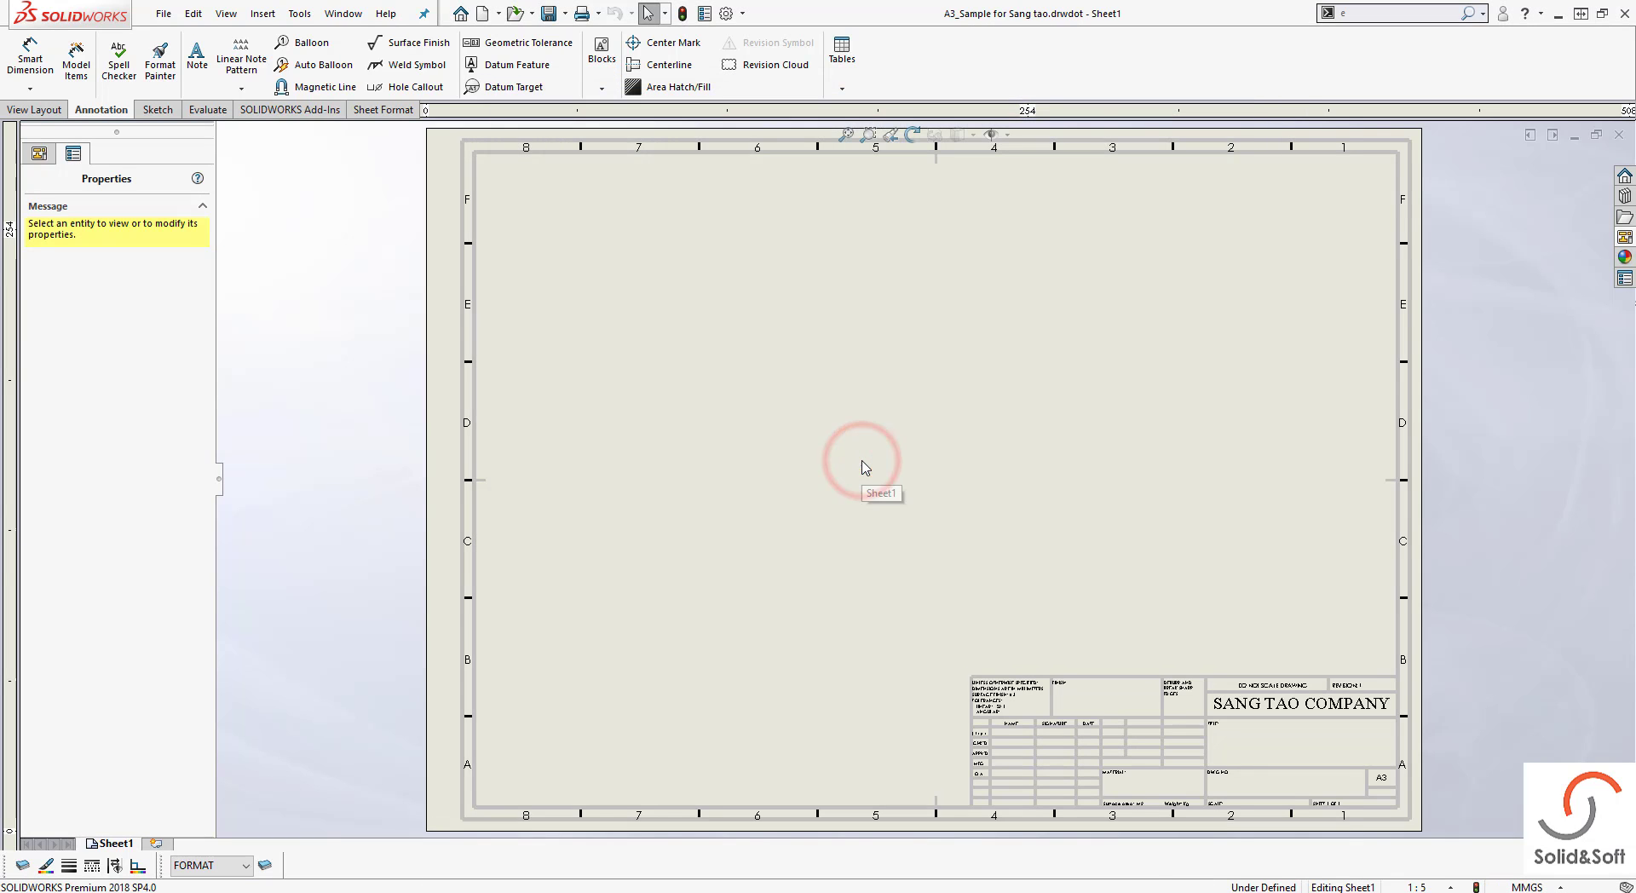
# Close the saved template and open the recent part TU DIEN201444
pyautogui.scroll(3, 912, 486)
pyautogui.click(960, 466)
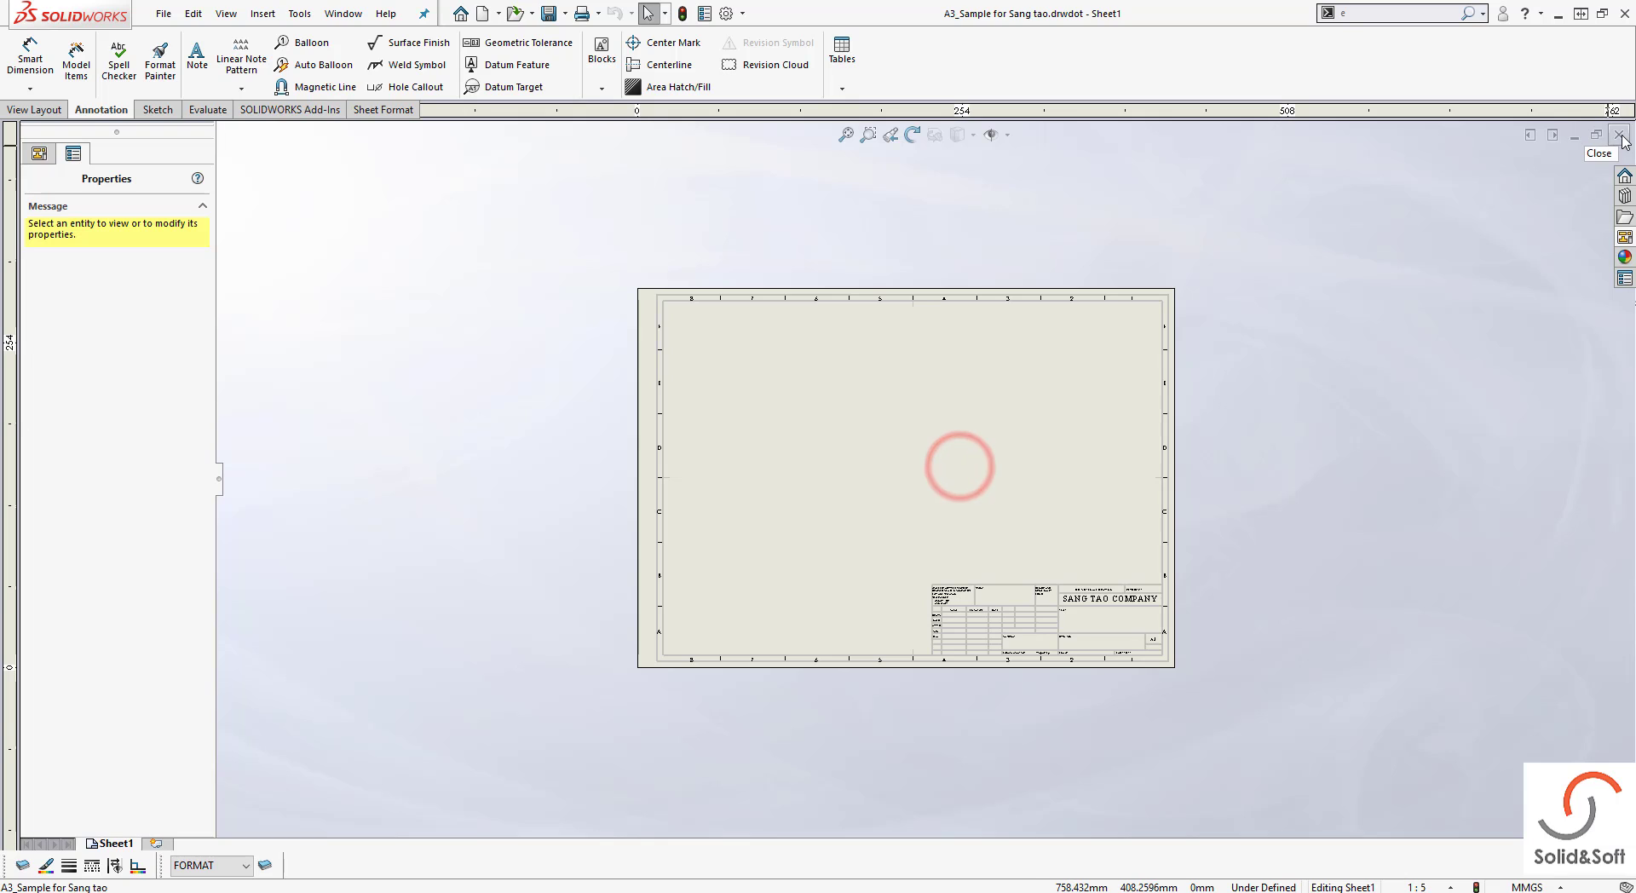
pyautogui.click(1621, 134)
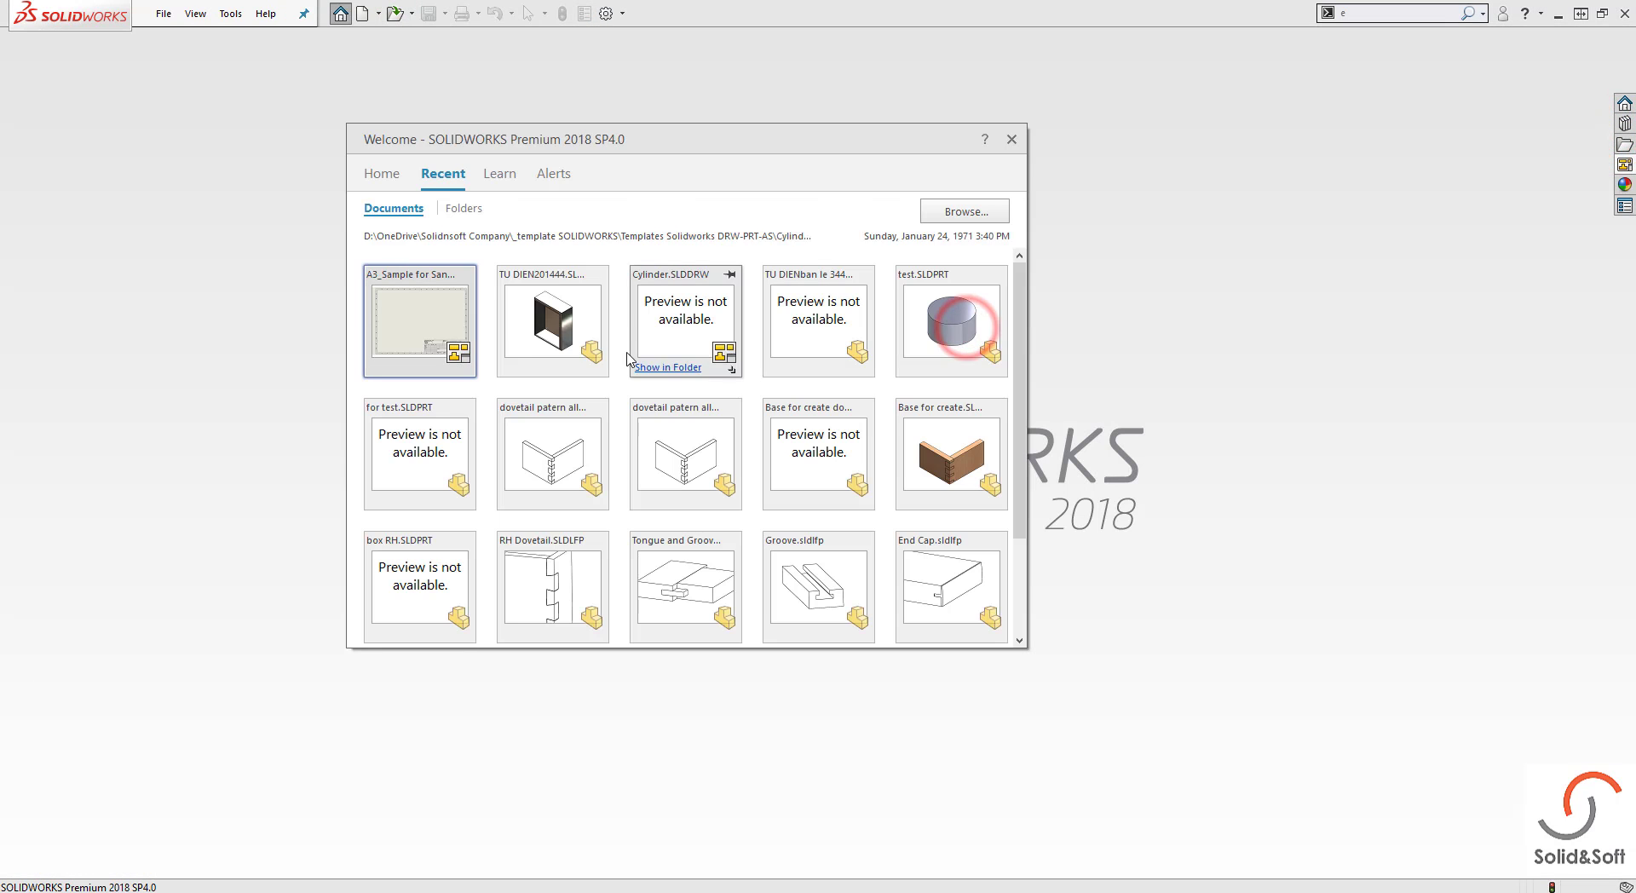
pyautogui.click(567, 327)
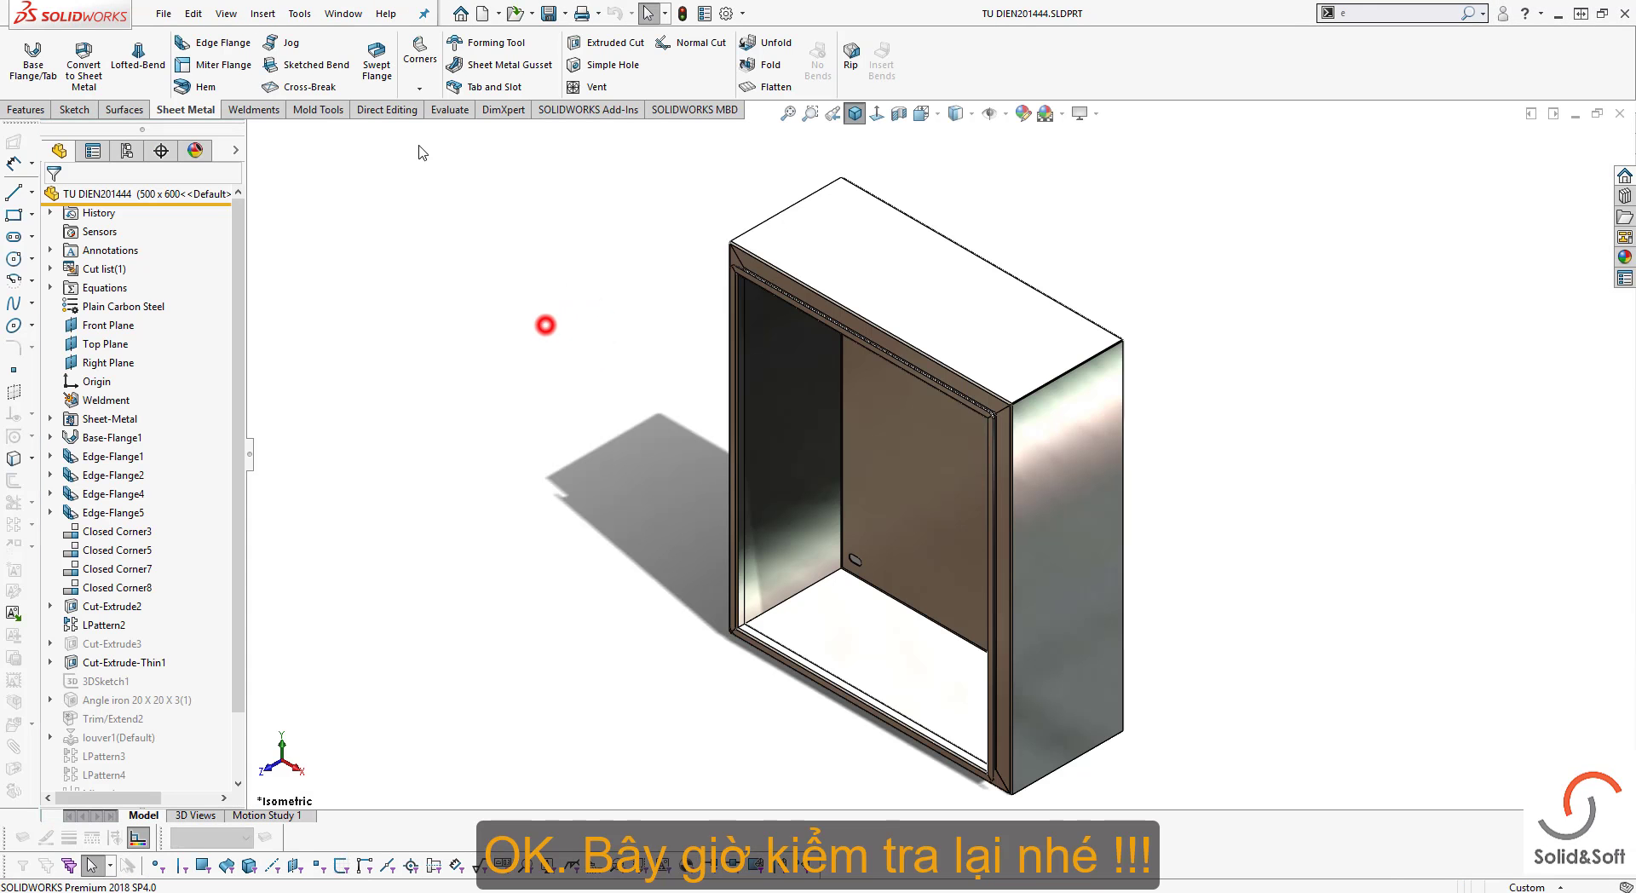
# Make a new drawing from the part using the "A3_Sample for Sang tao" template
pyautogui.click(162, 16)
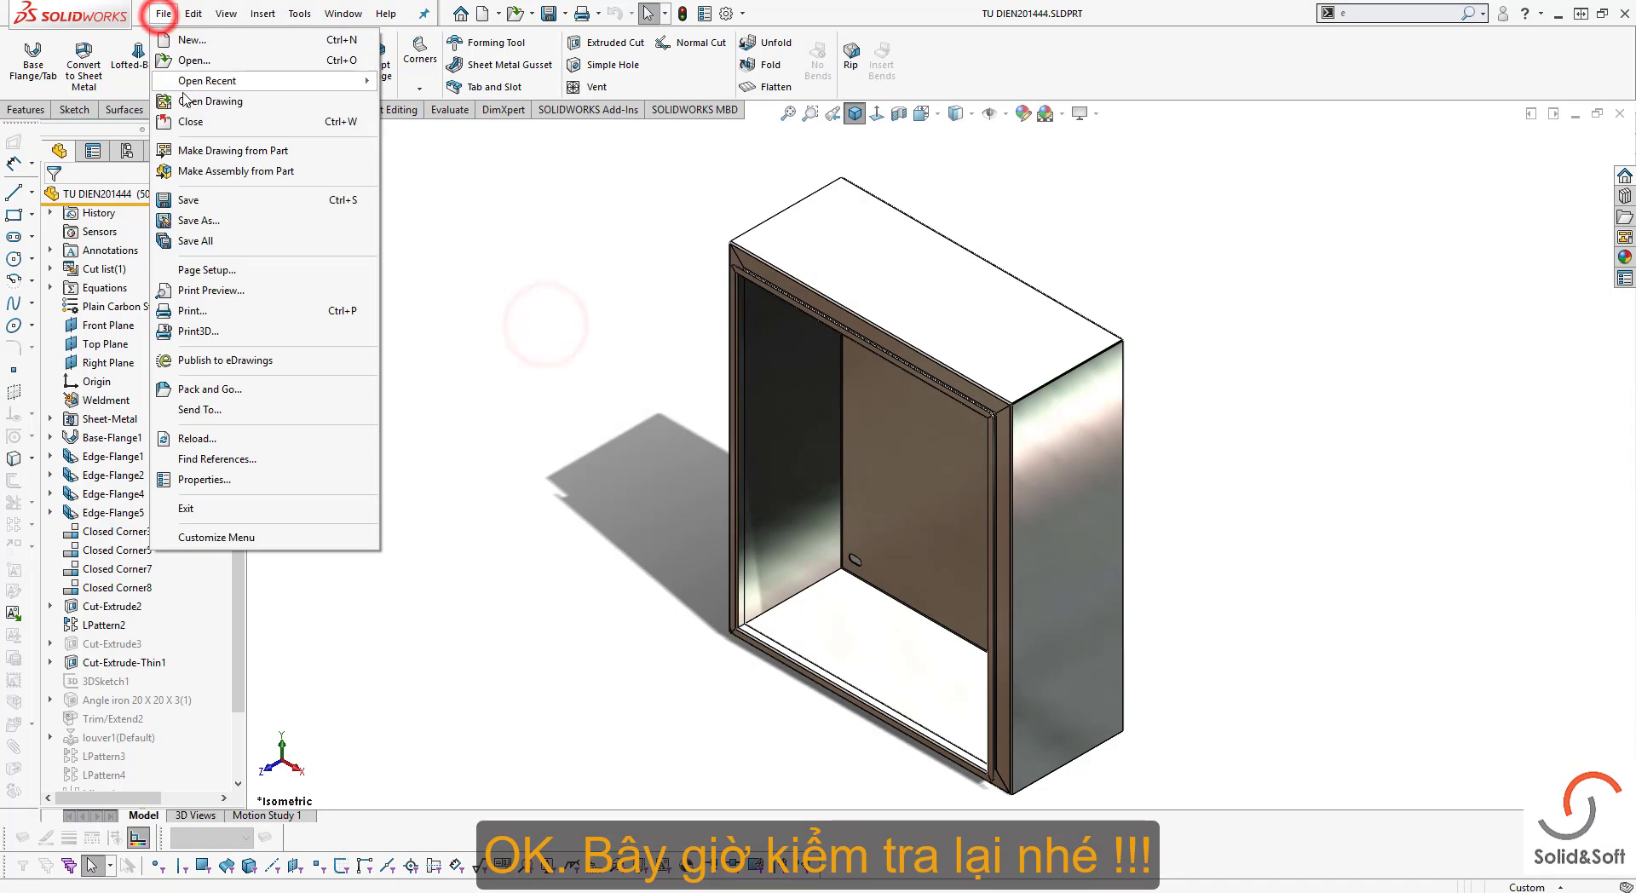
pyautogui.click(197, 152)
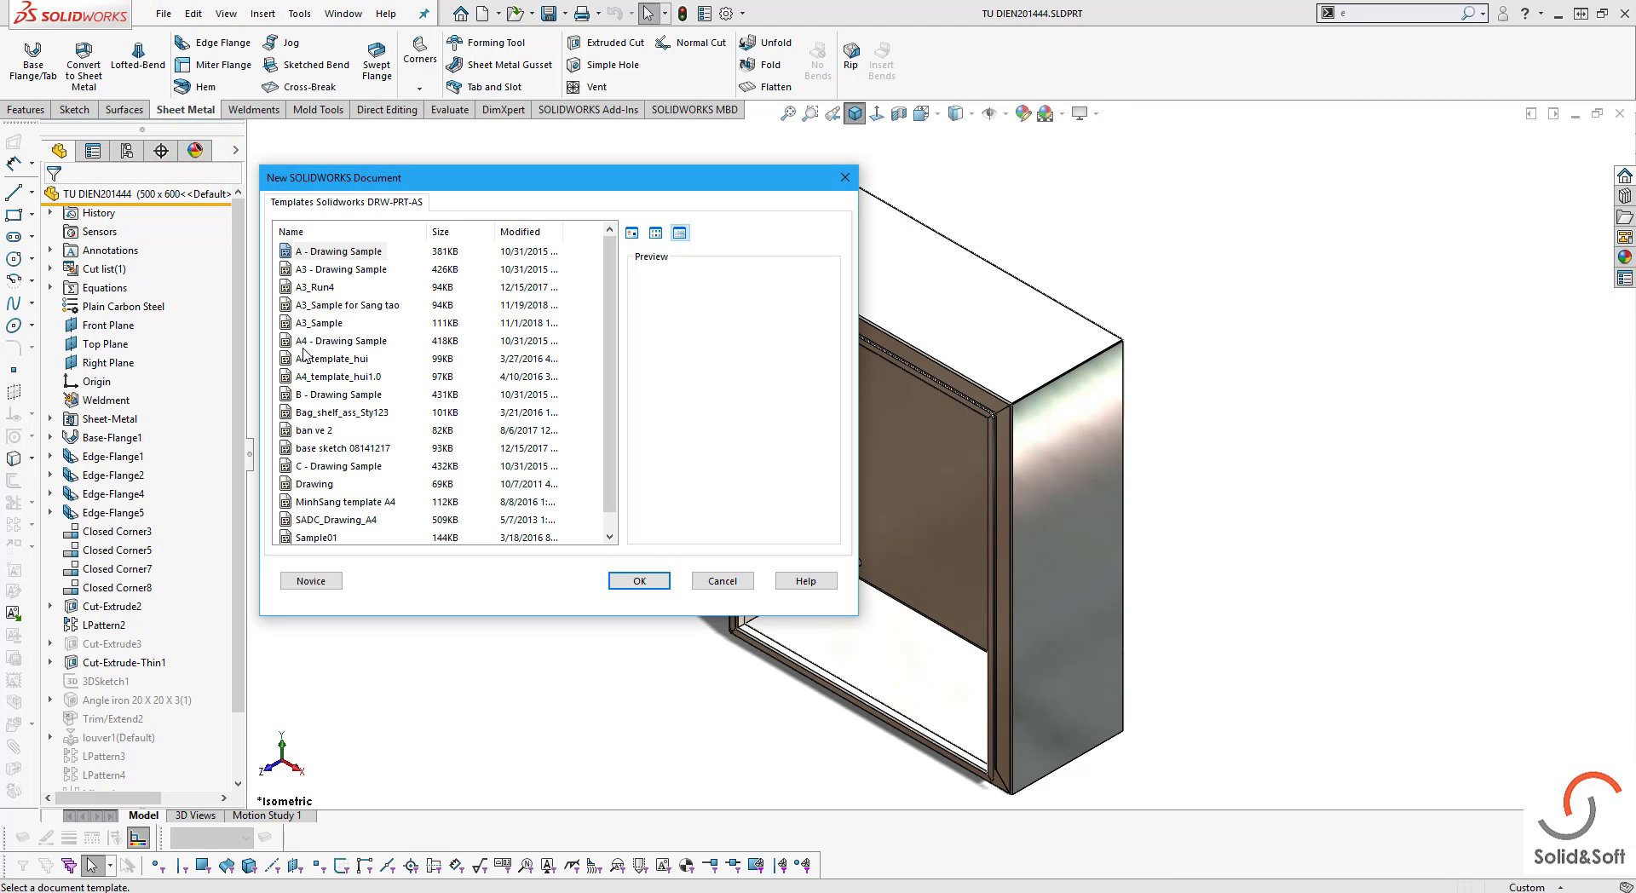
pyautogui.click(352, 308)
pyautogui.click(646, 580)
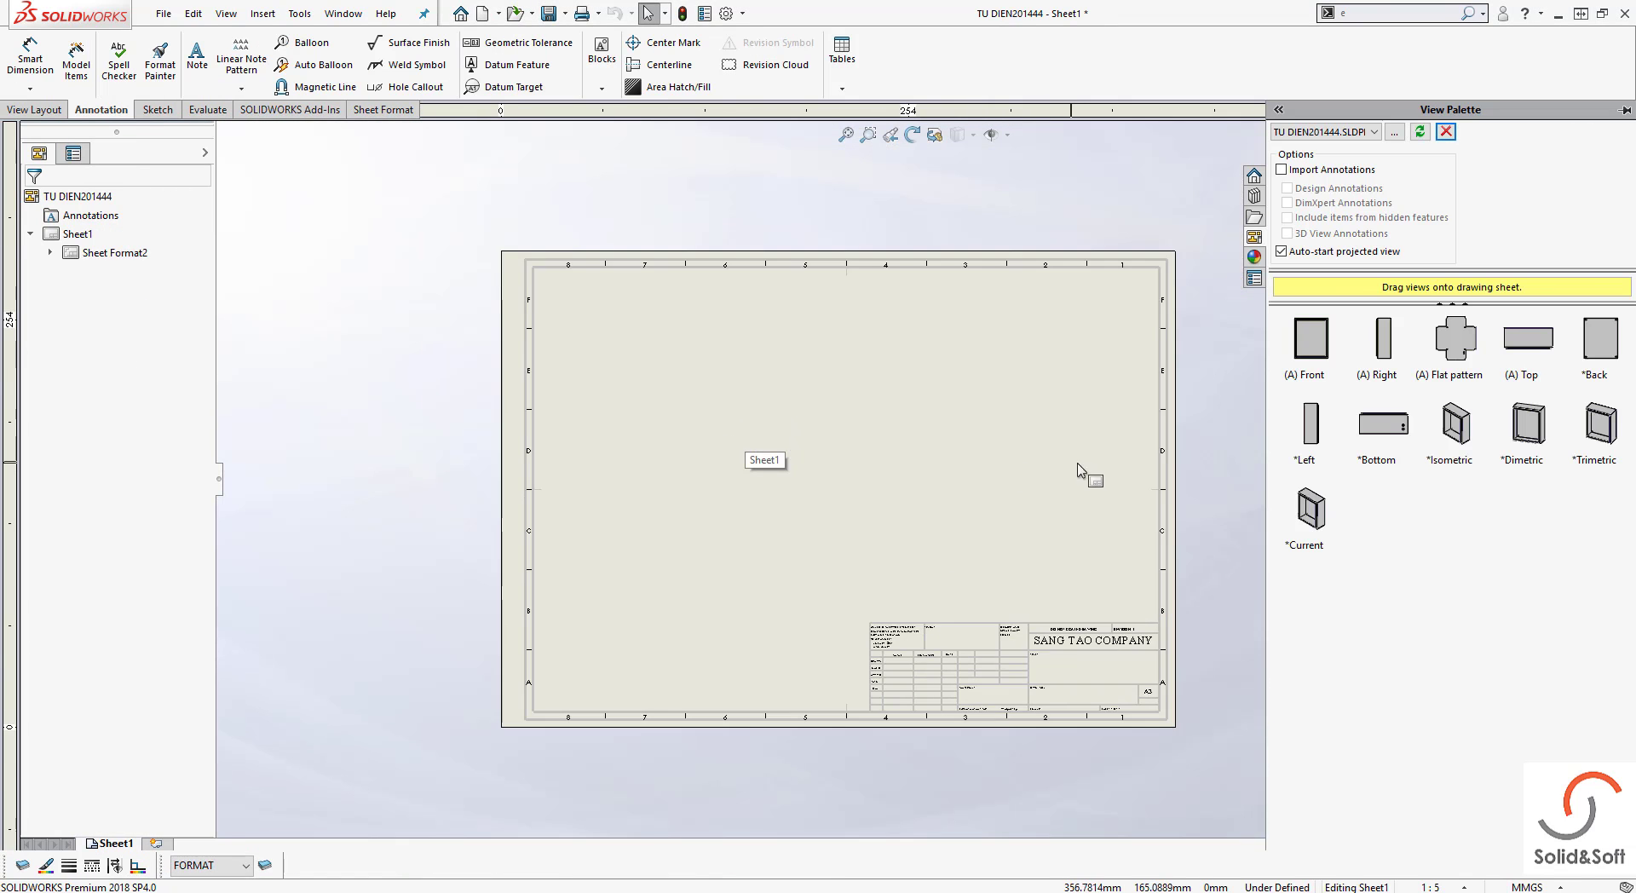
# Place the cabinet's isometric view in the upper middle of the sheet and check the title block's linked values
pyautogui.moveTo(1455, 423); pyautogui.dragTo(772, 412)
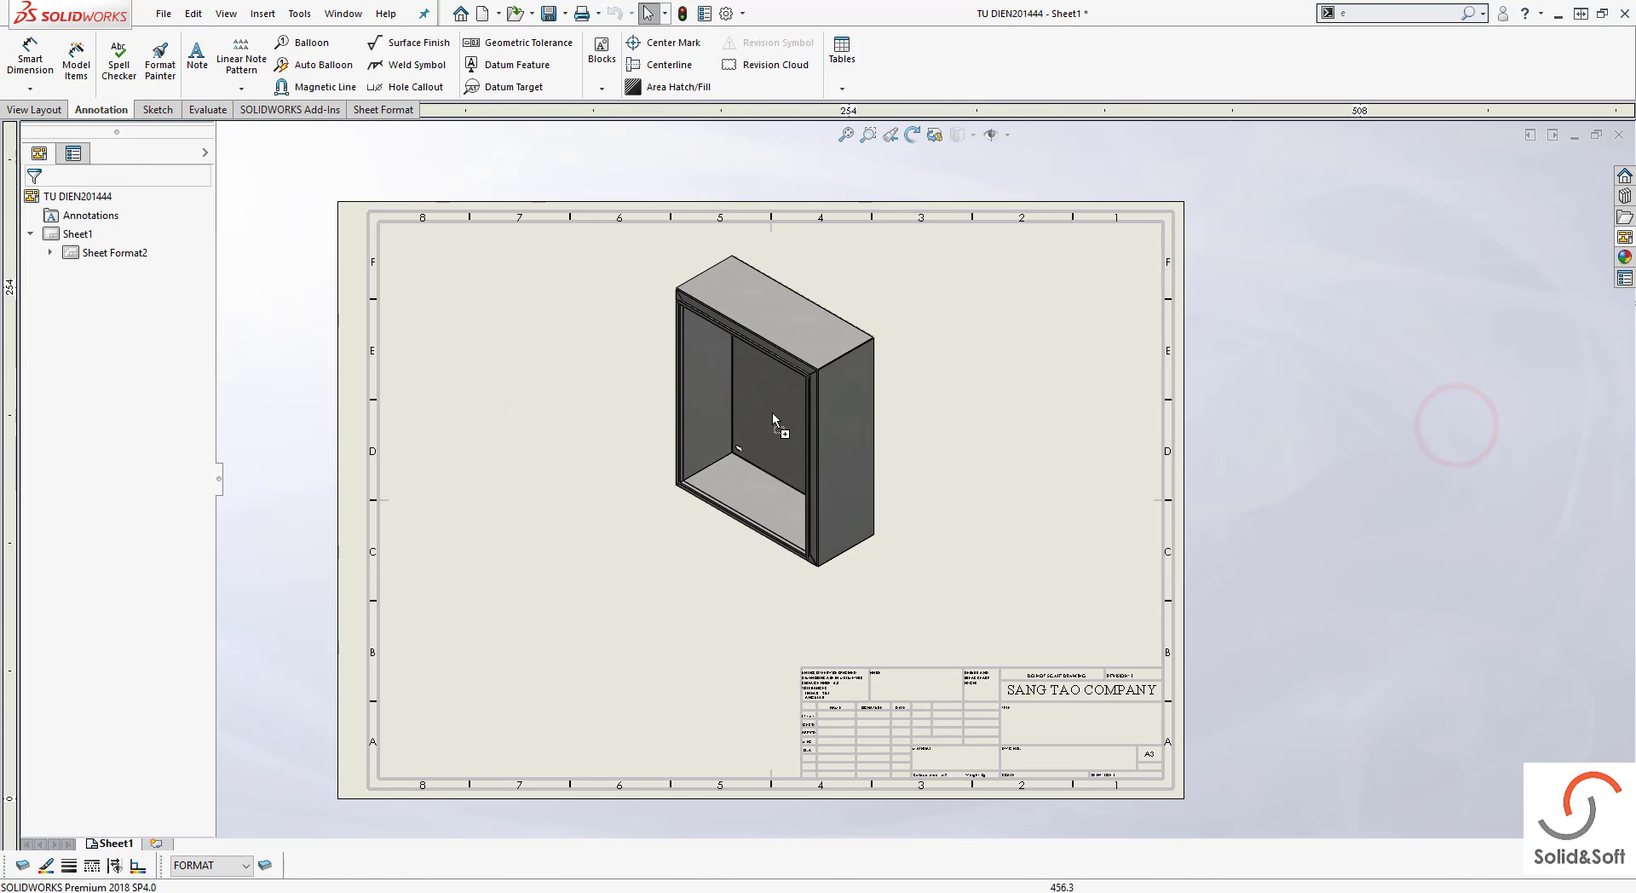
pyautogui.scroll(-3, 1051, 721)
pyautogui.scroll(-2, 814, 499)
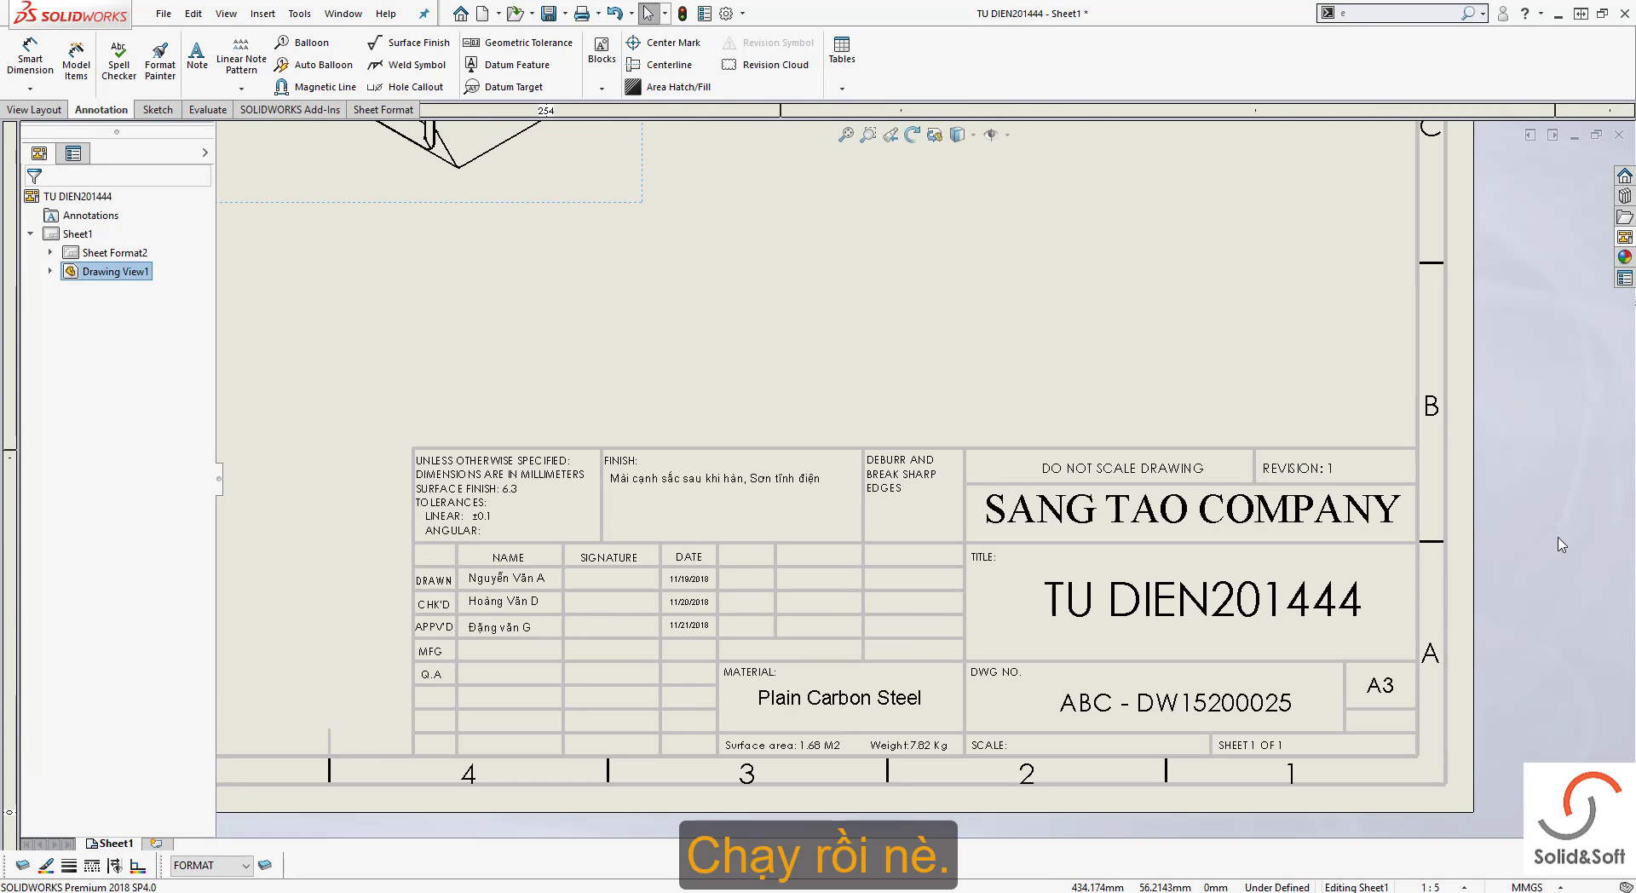
pyautogui.scroll(5, 859, 599)
pyautogui.scroll(-2, 912, 500)
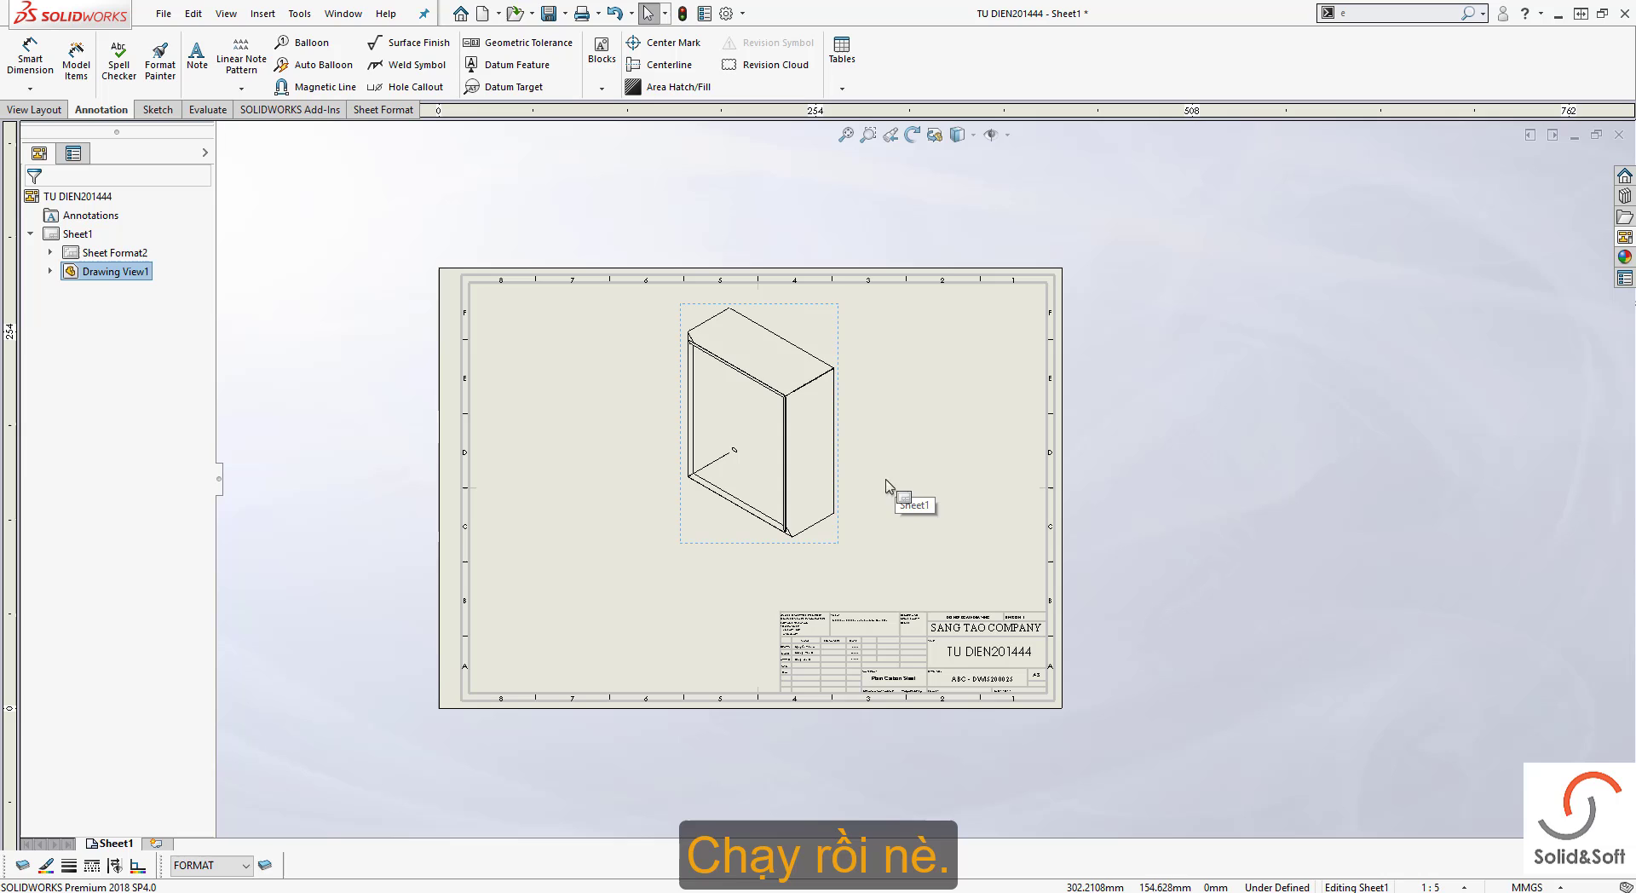
# Set the isometric view's display style to Shaded With Edges and deselect the view
pyautogui.click(833, 335)
pyautogui.click(958, 133)
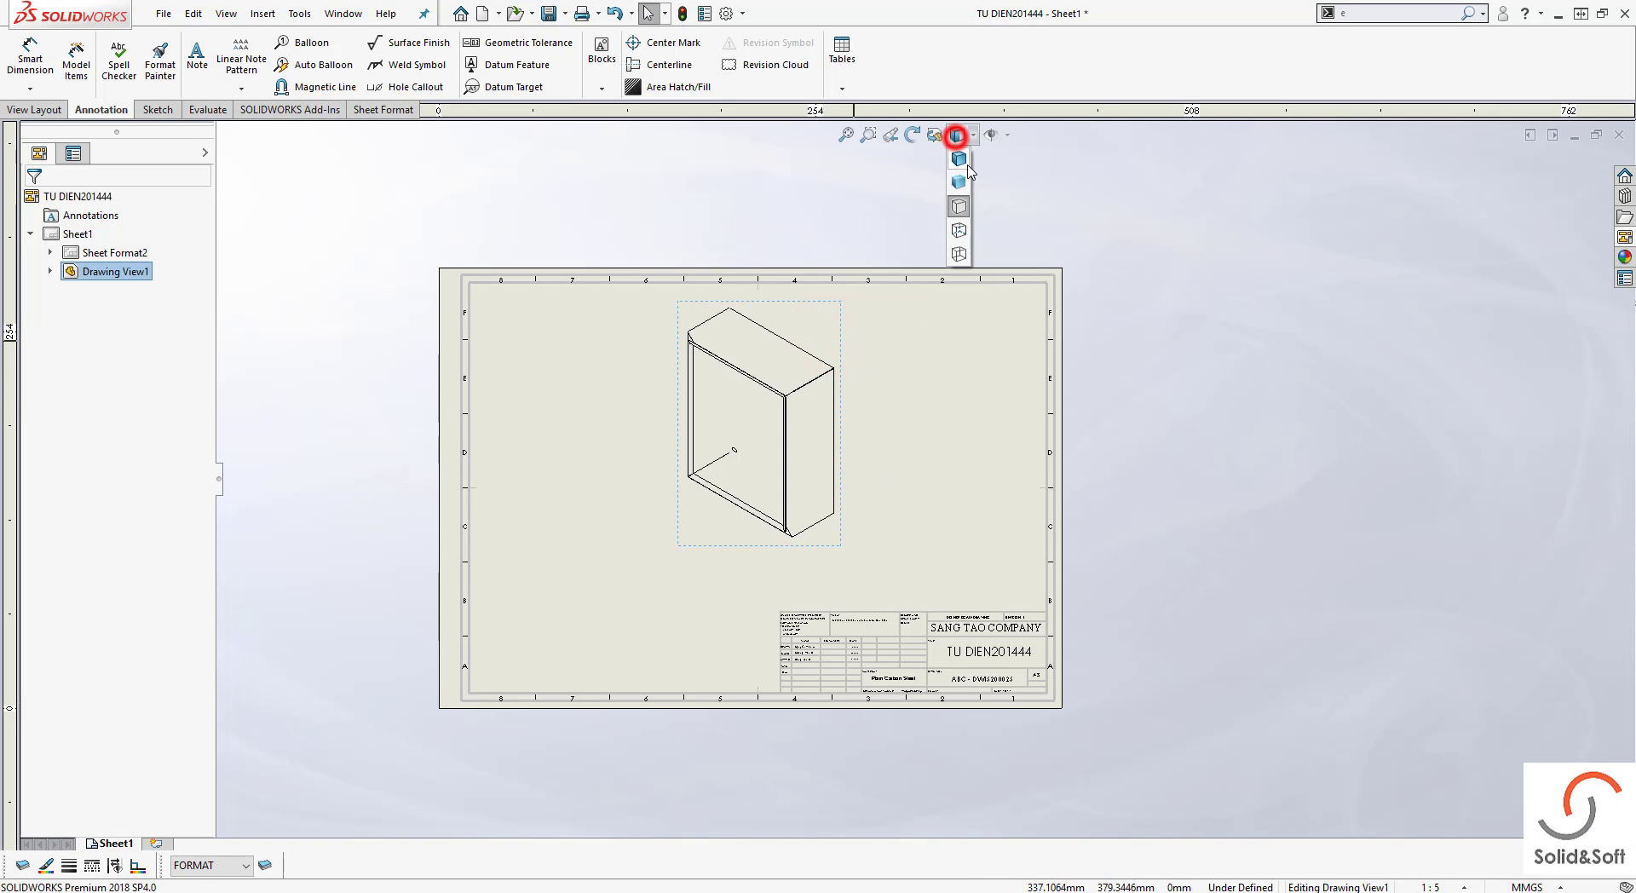
pyautogui.click(967, 164)
pyautogui.scroll(-5, 944, 582)
pyautogui.click(1098, 408)
pyautogui.scroll(5, 1056, 400)
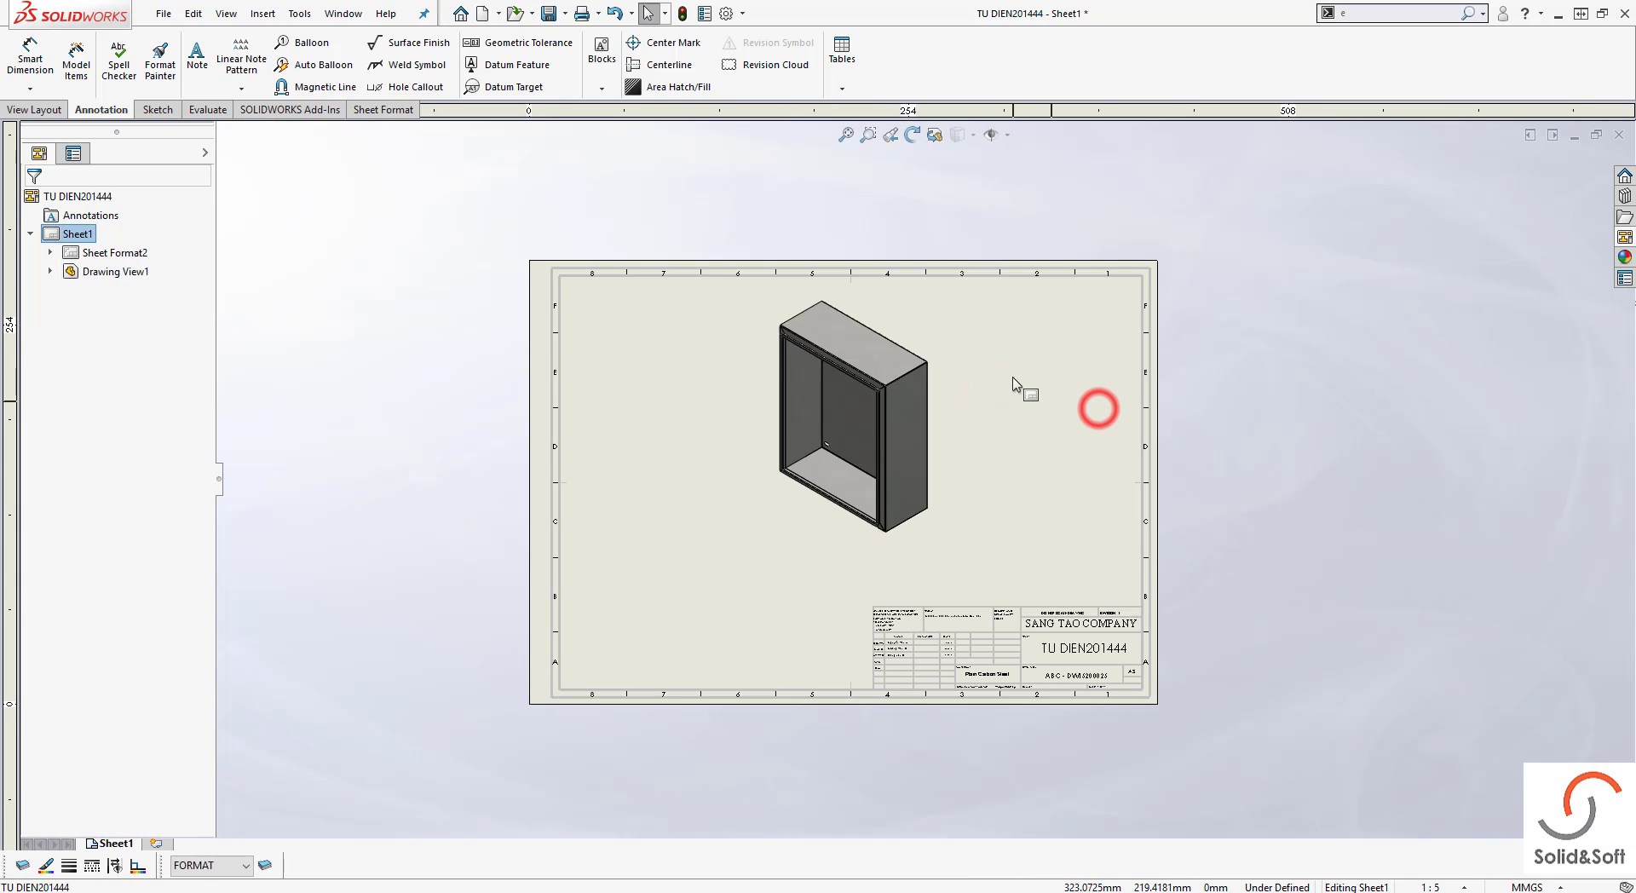
# Close the TU DIEN201444 drawing and its cabinet part
pyautogui.click(1621, 136)
pyautogui.click(777, 468)
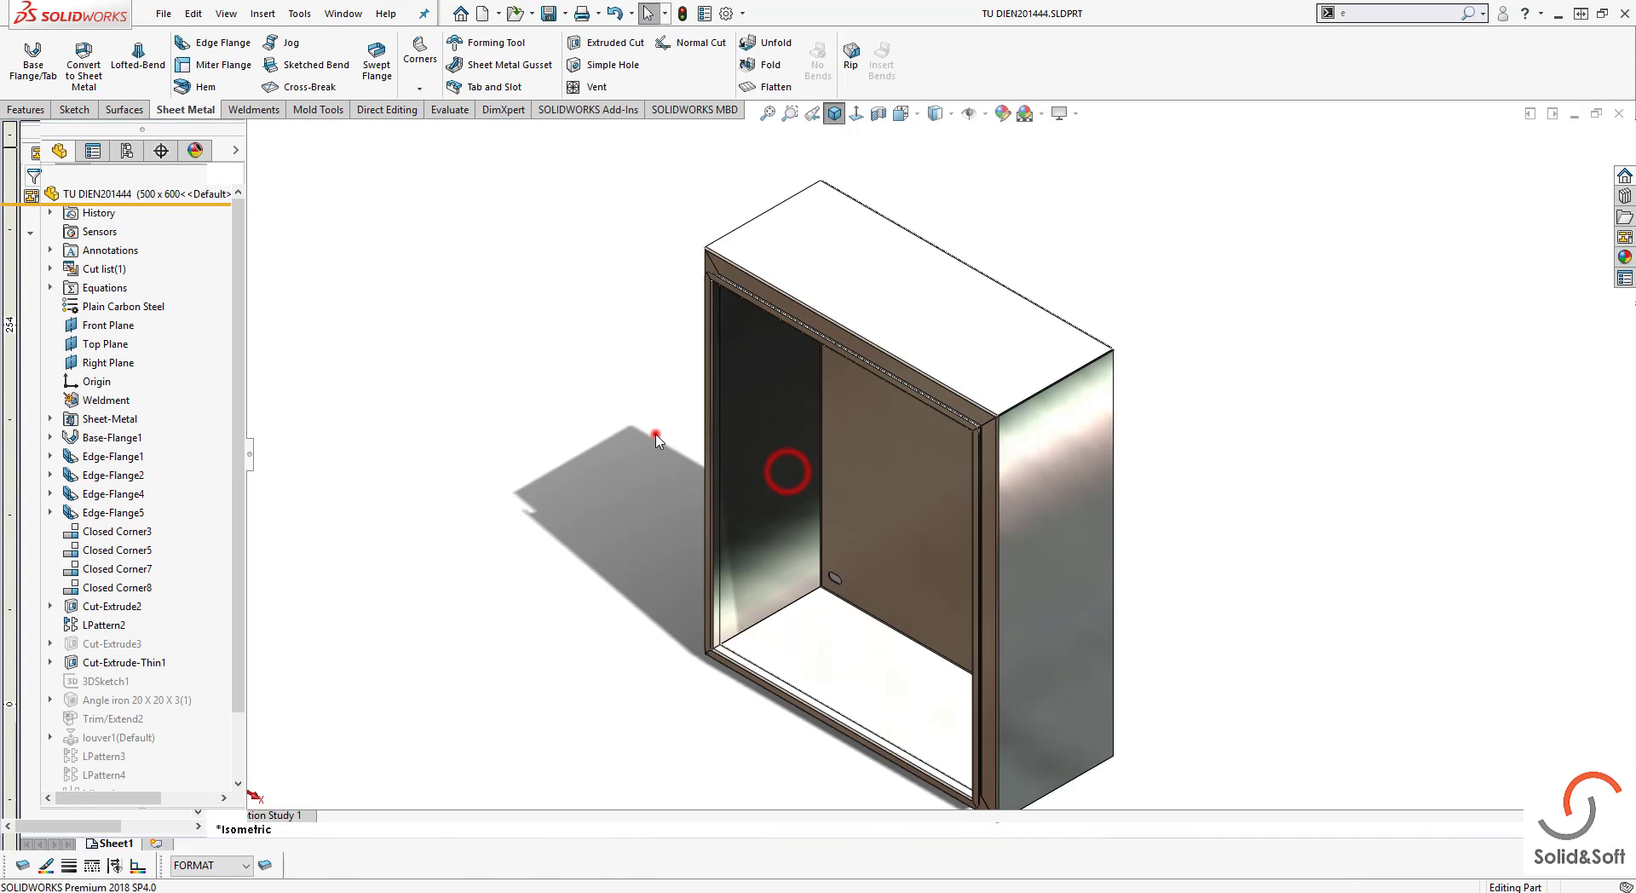
pyautogui.click(656, 434)
pyautogui.click(1618, 122)
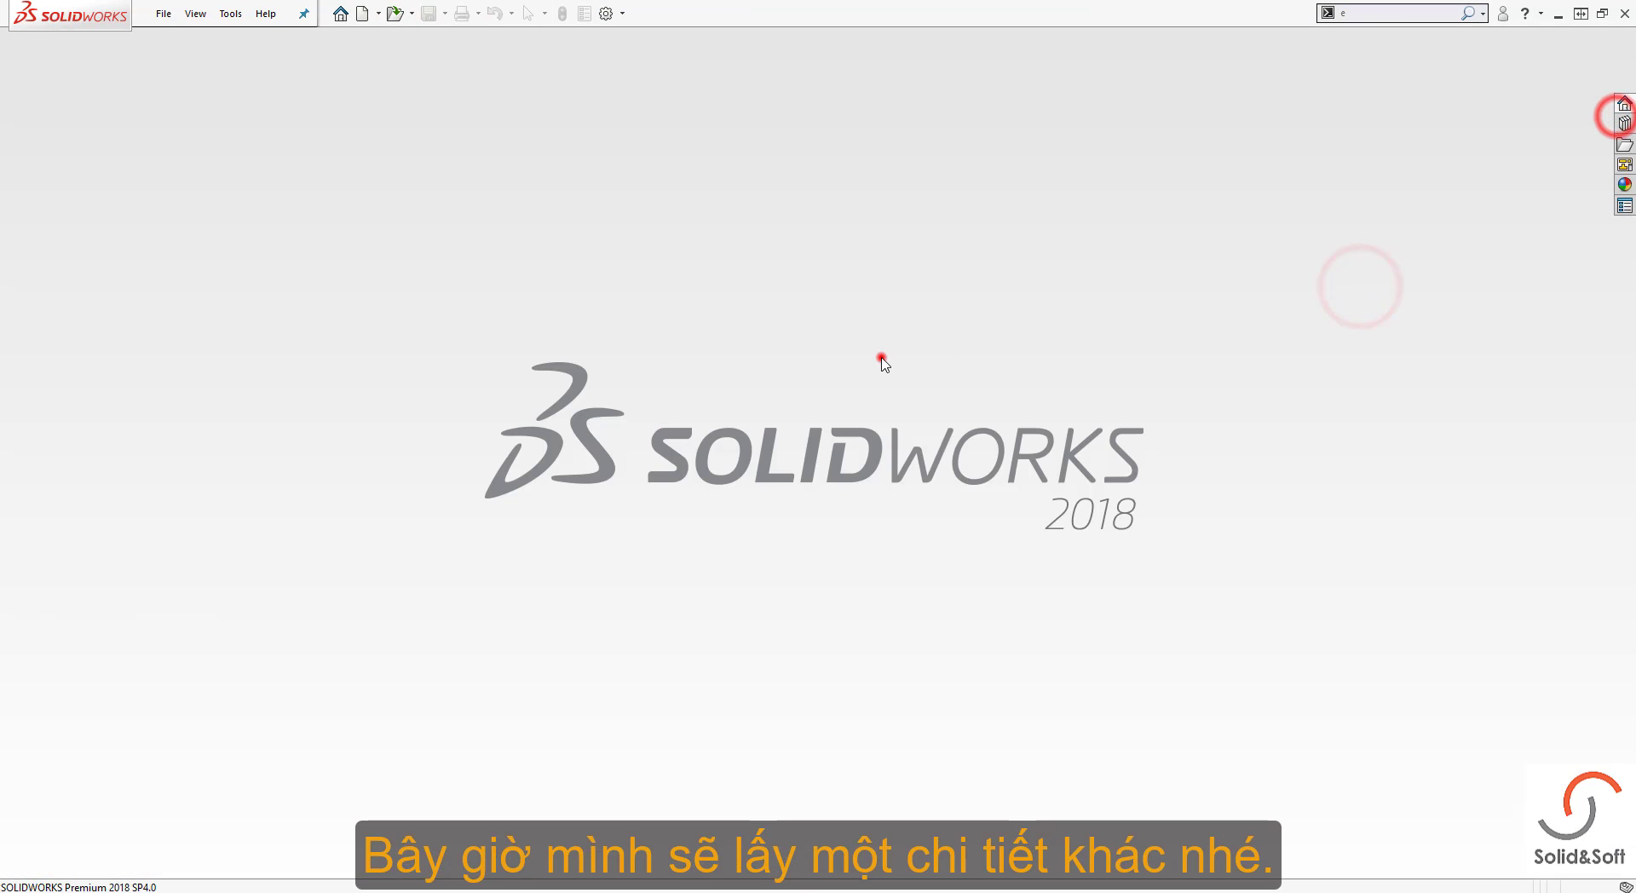
pyautogui.click(880, 359)
# Open the part TU DIEN202444.SLDPRT from the tabproperty buider folder
pyautogui.click(392, 14)
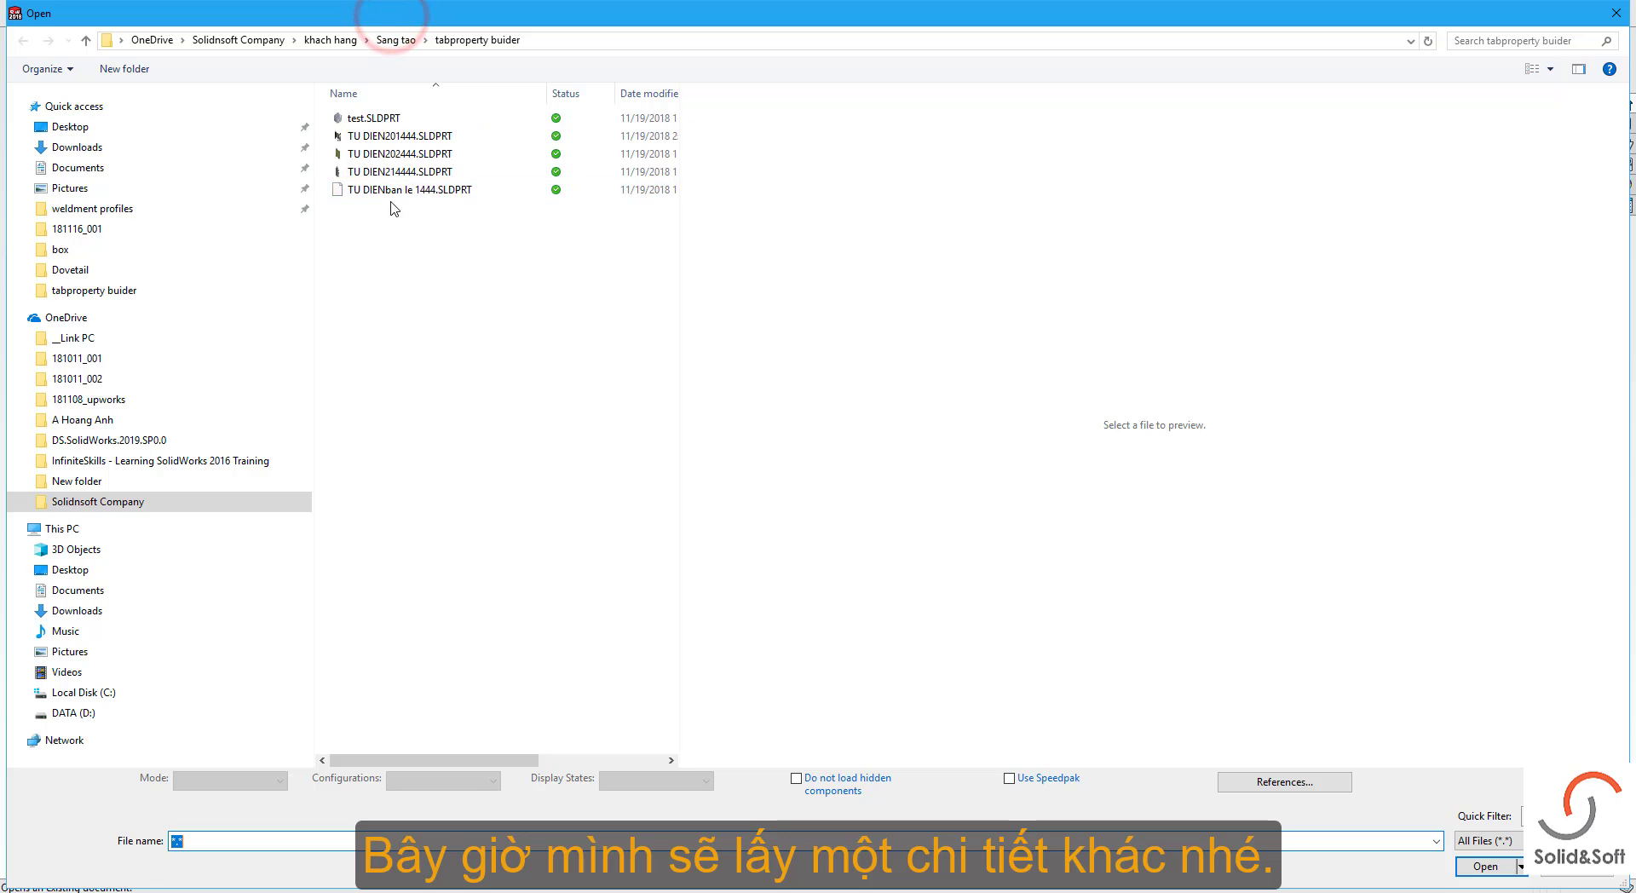
pyautogui.click(397, 157)
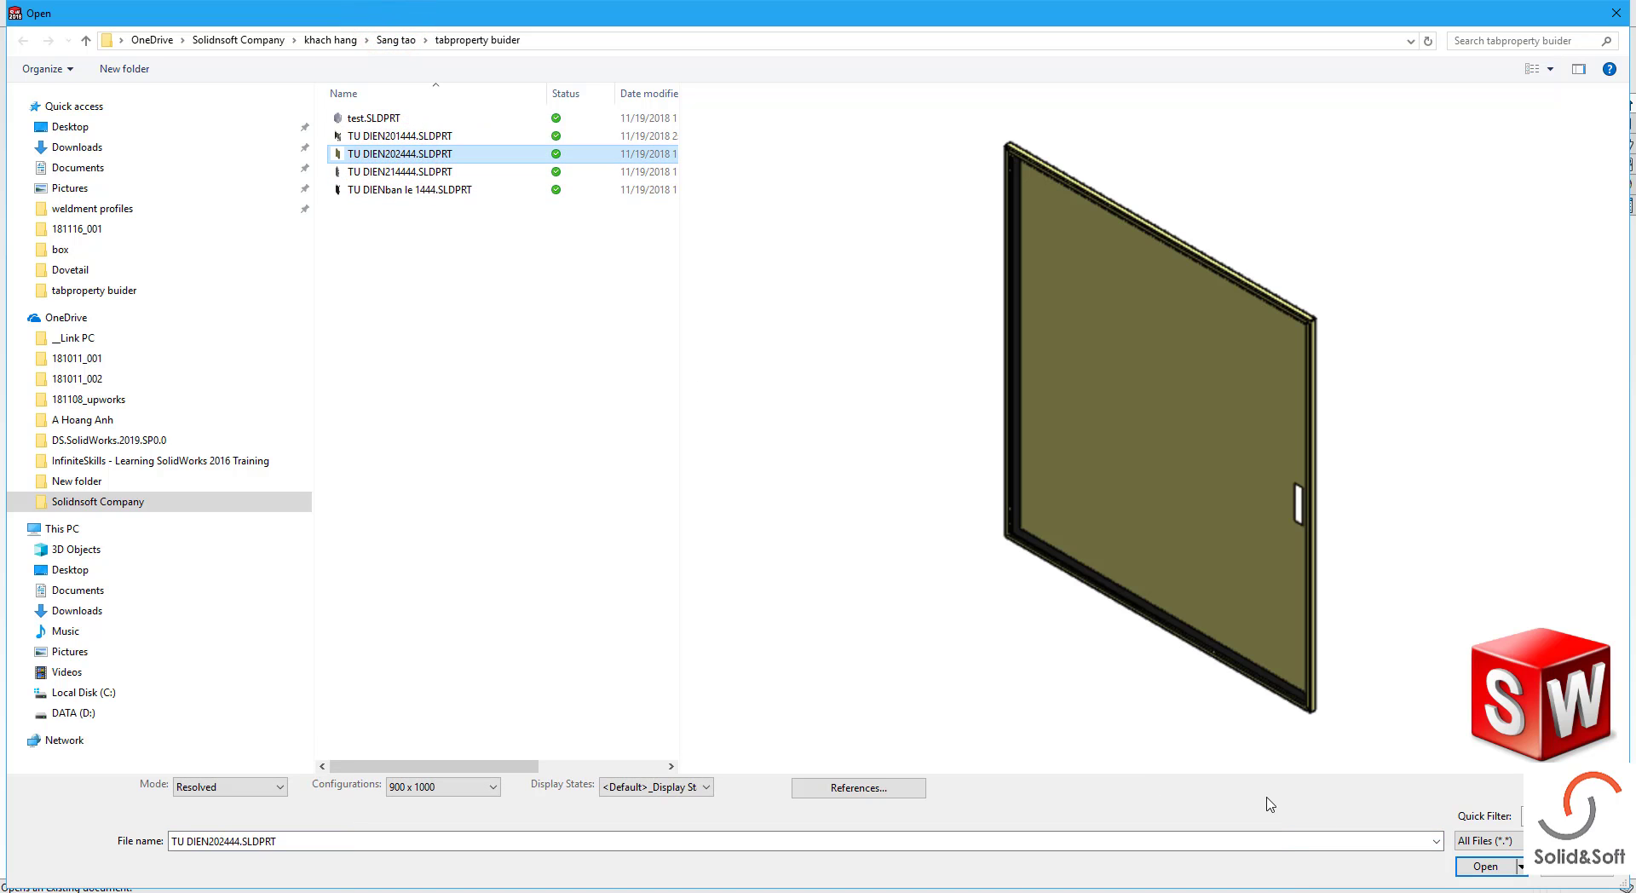
pyautogui.click(1479, 864)
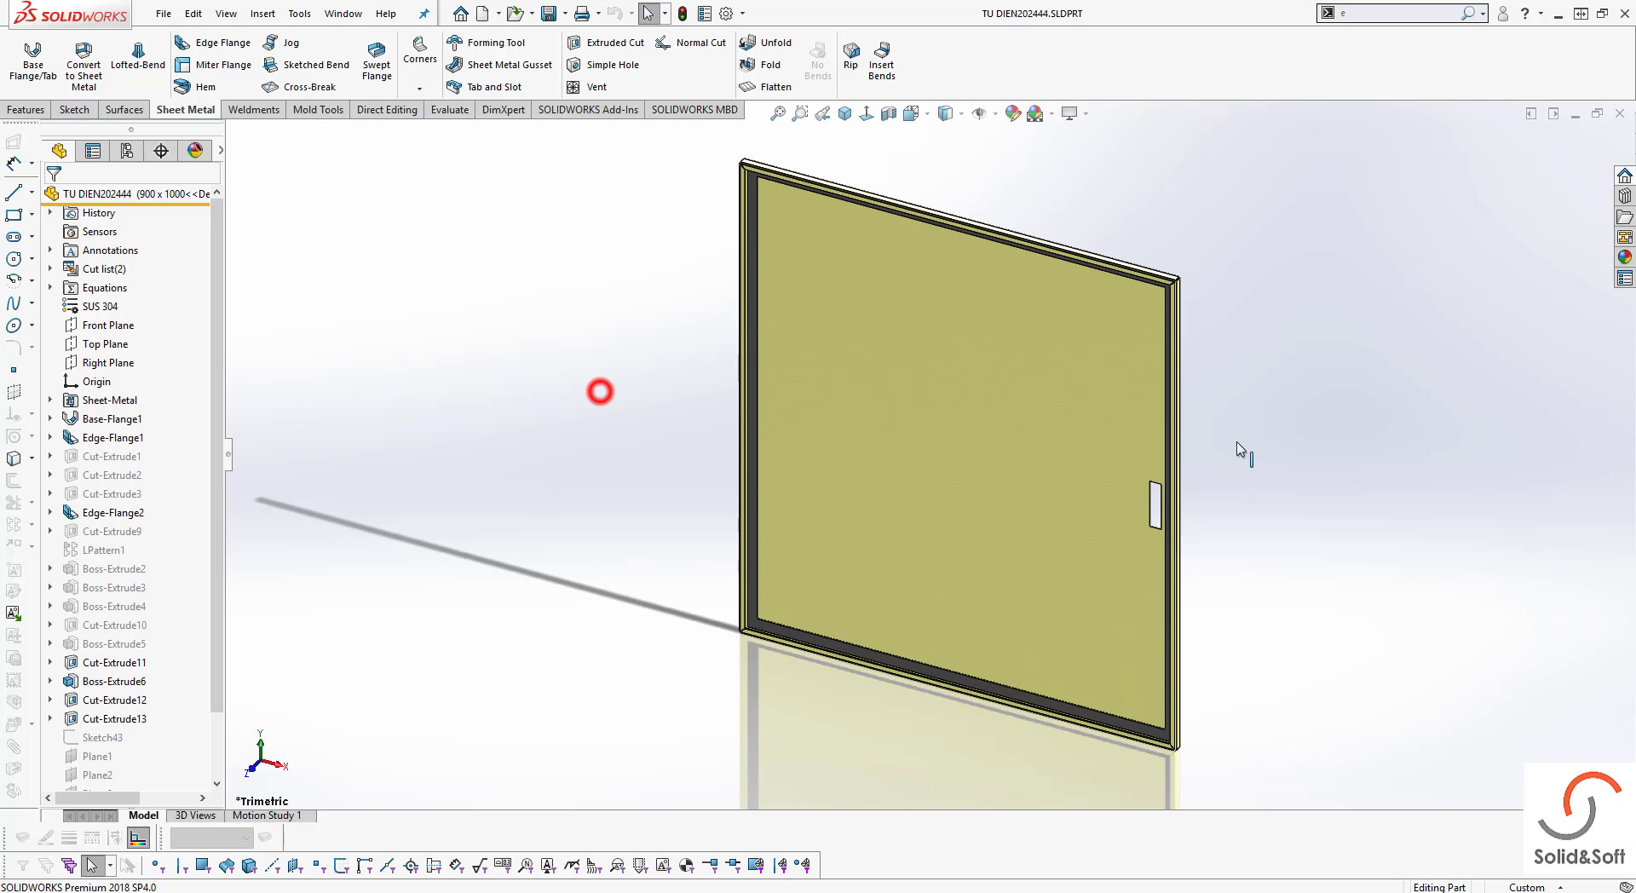
# Check the door panel part's custom and configuration-specific file properties, leaving them unchanged
pyautogui.moveTo(938, 454); pyautogui.dragTo(1397, 438, button='middle')
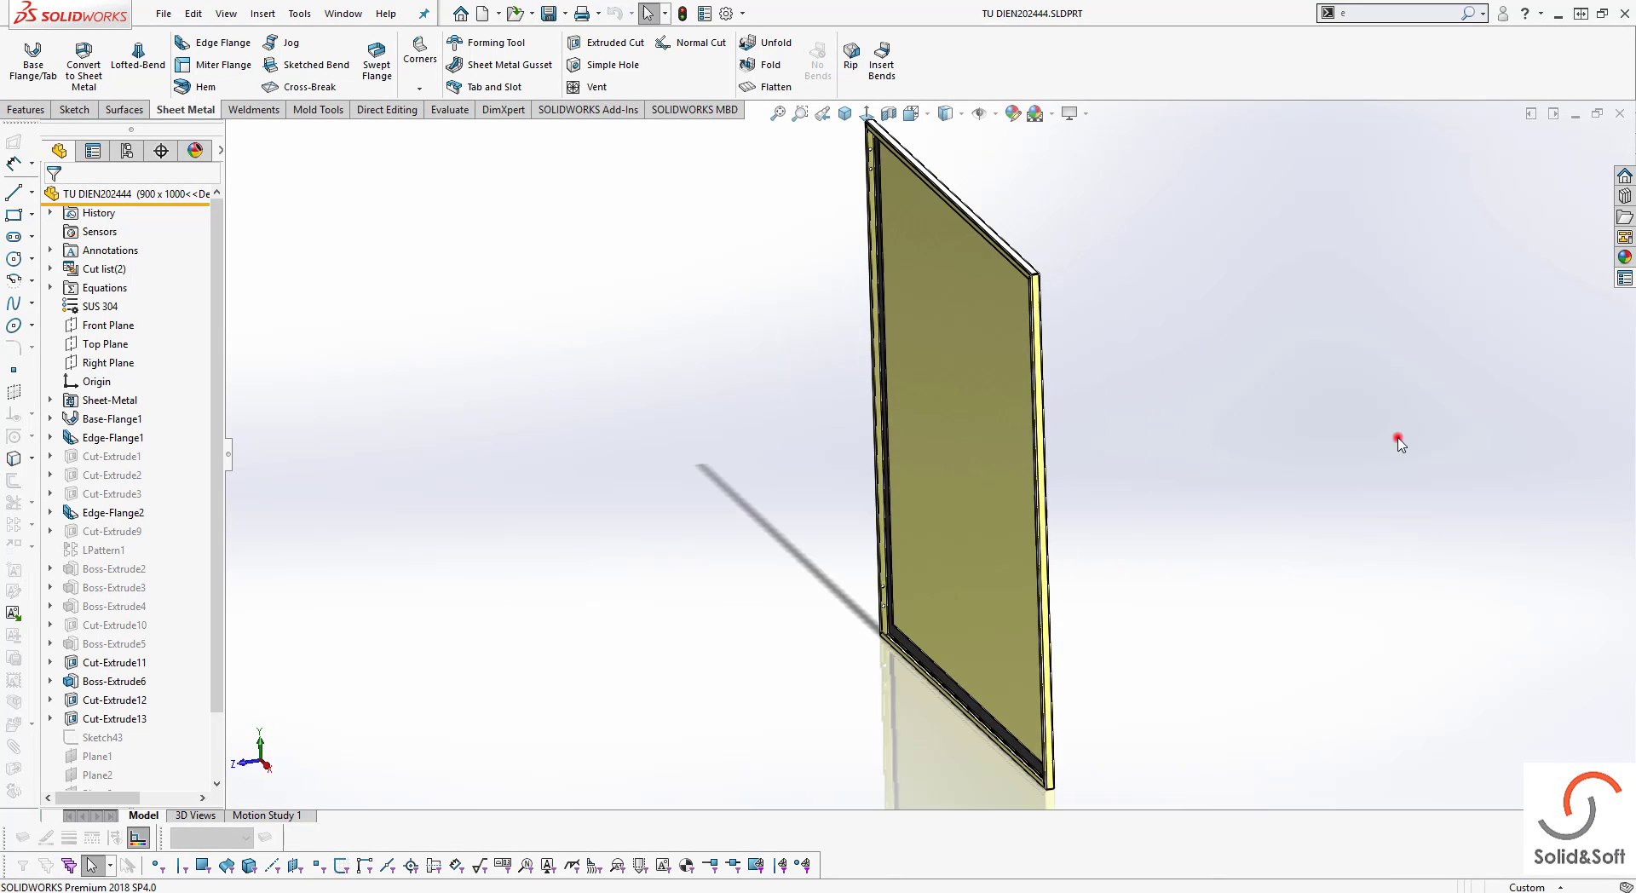
pyautogui.click(711, 13)
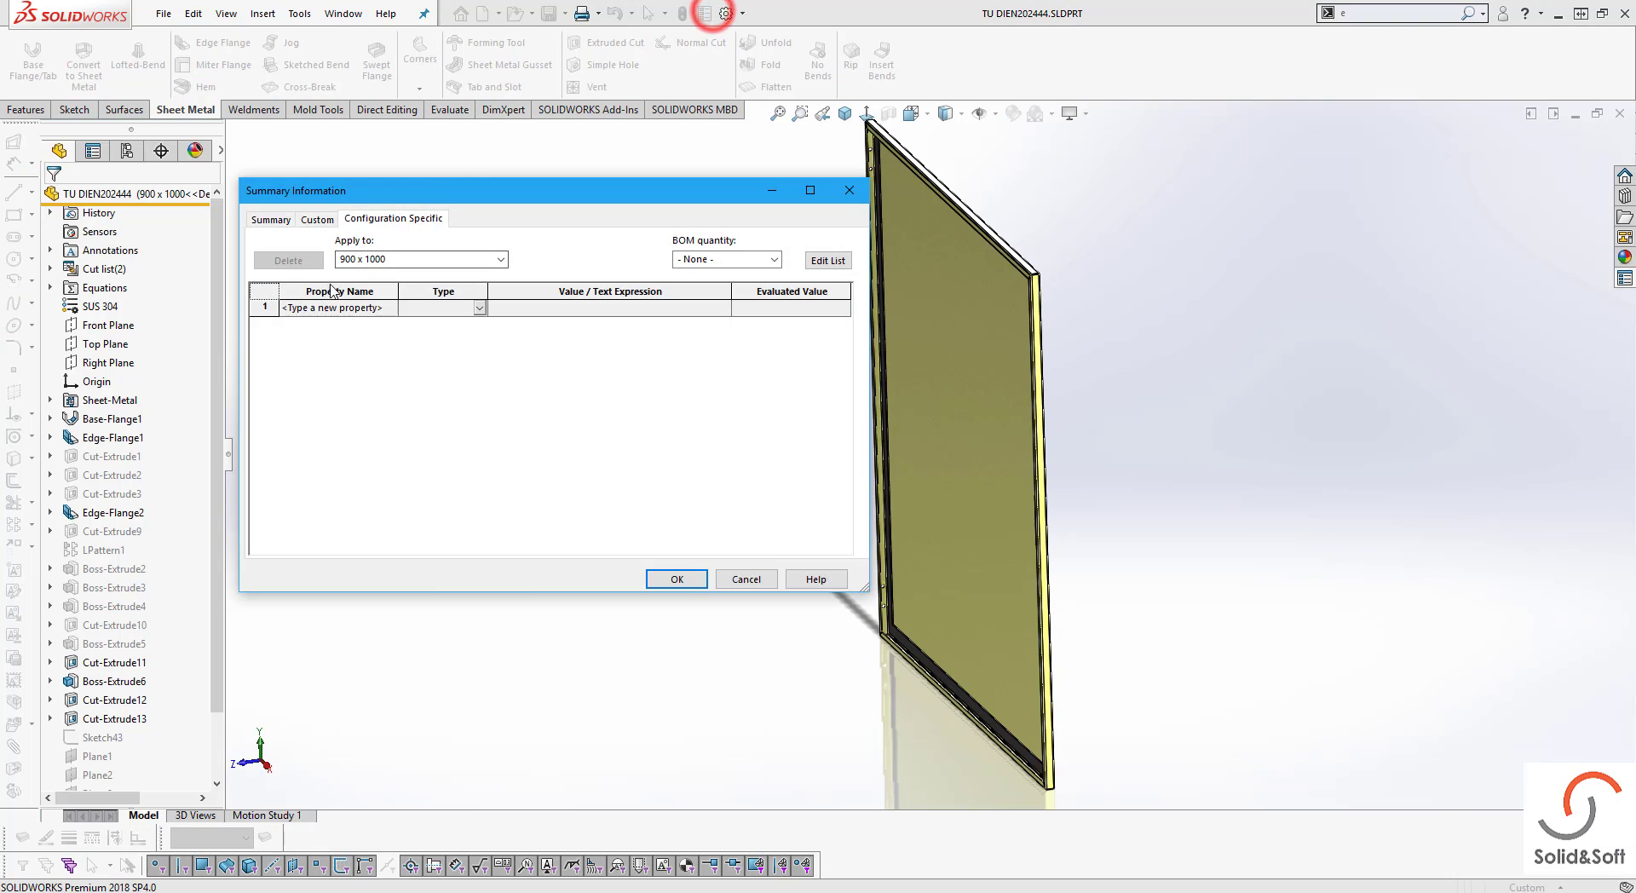
pyautogui.click(317, 219)
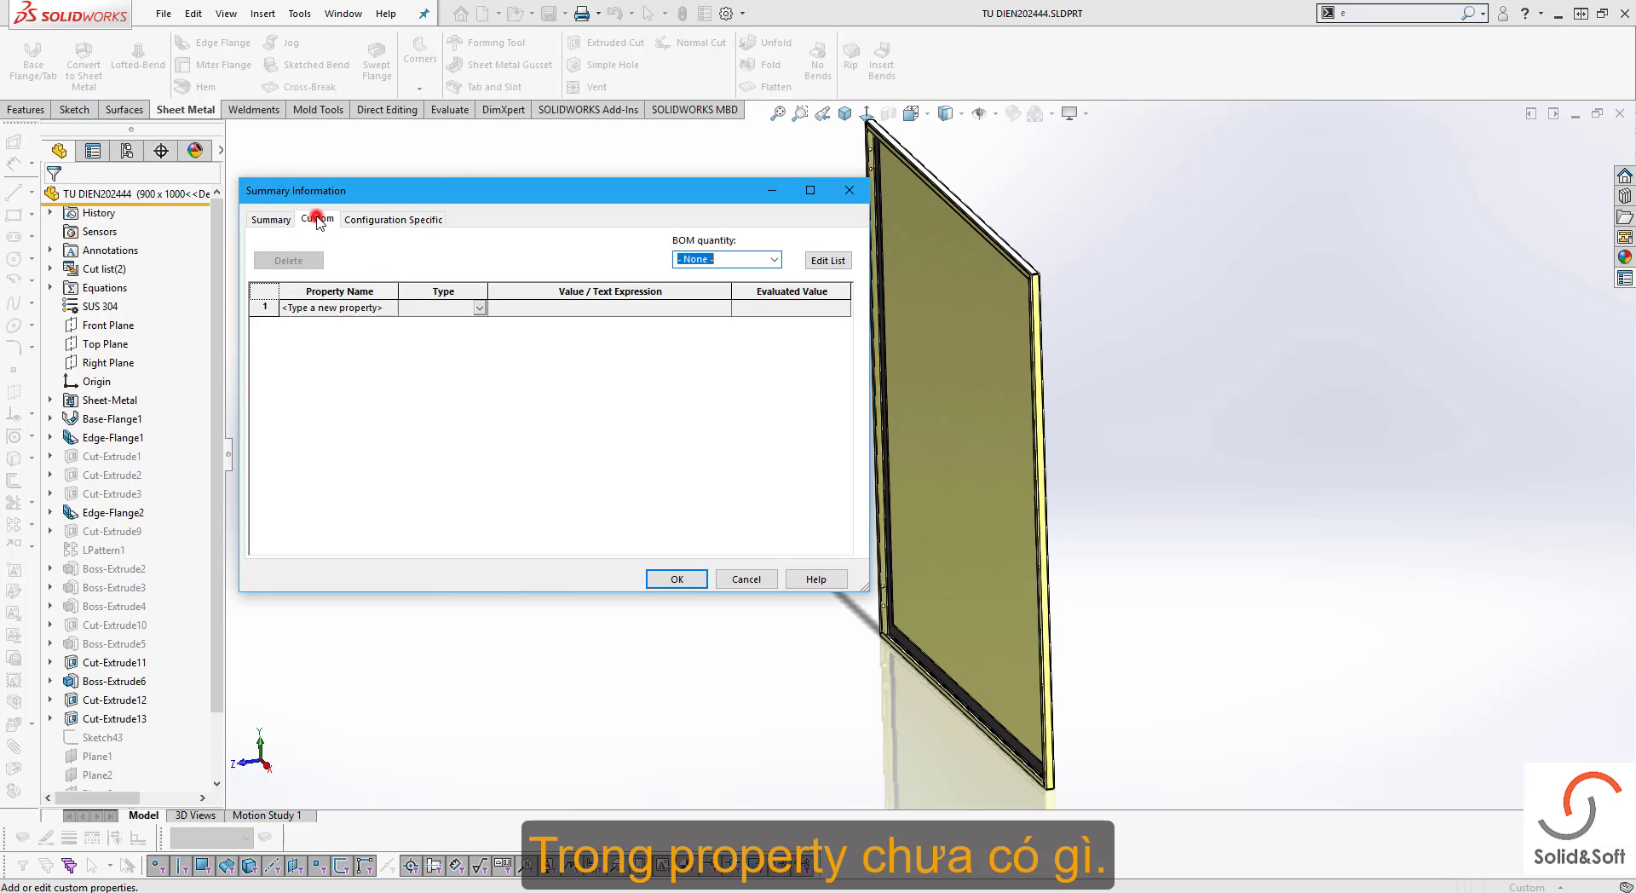
pyautogui.click(746, 579)
# Load the "template cho san xuat.prtprp" property template, choose the drafter's name under Người vẽ and set Ngày vẽ to 11/20/2018
pyautogui.click(1362, 376)
pyautogui.click(1389, 230)
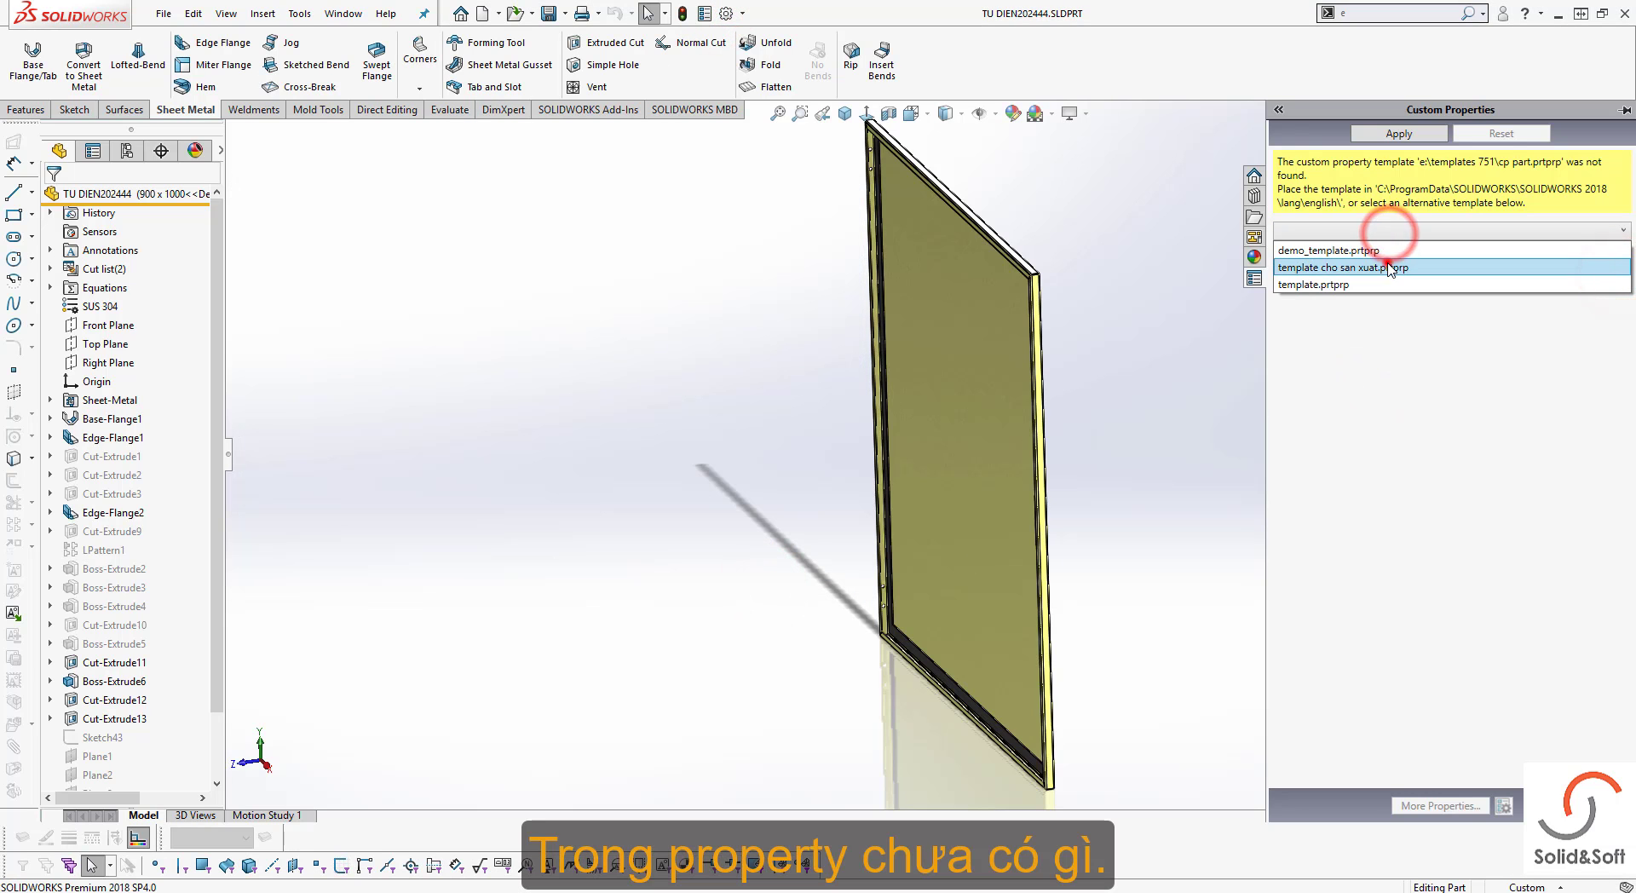
pyautogui.click(1389, 268)
pyautogui.click(1610, 200)
pyautogui.click(1439, 241)
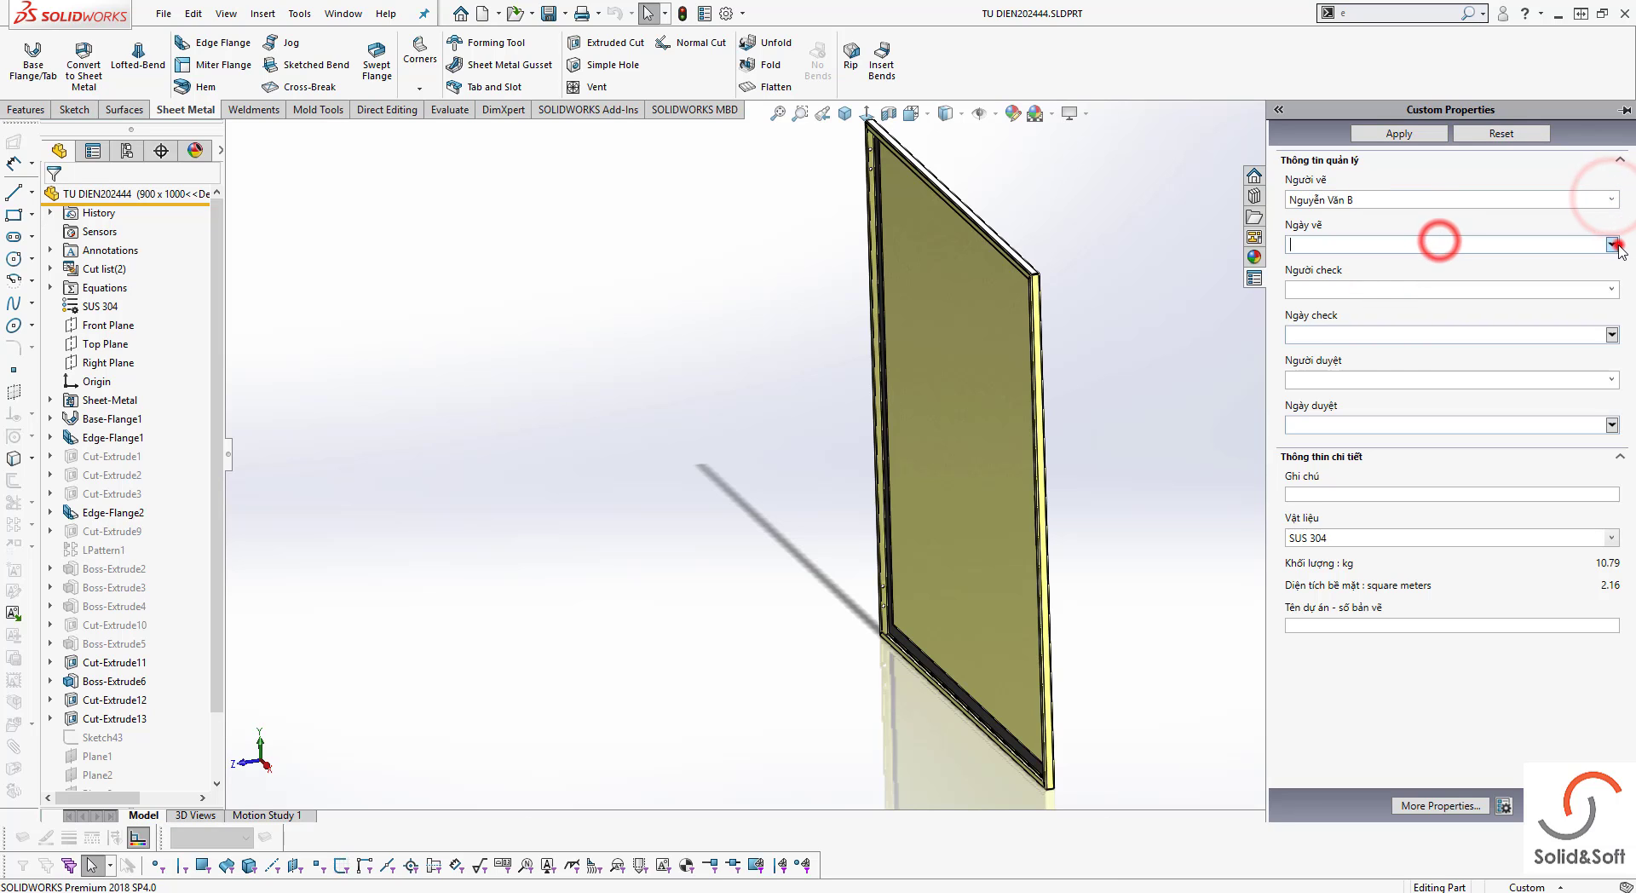
pyautogui.click(1612, 244)
pyautogui.click(1348, 349)
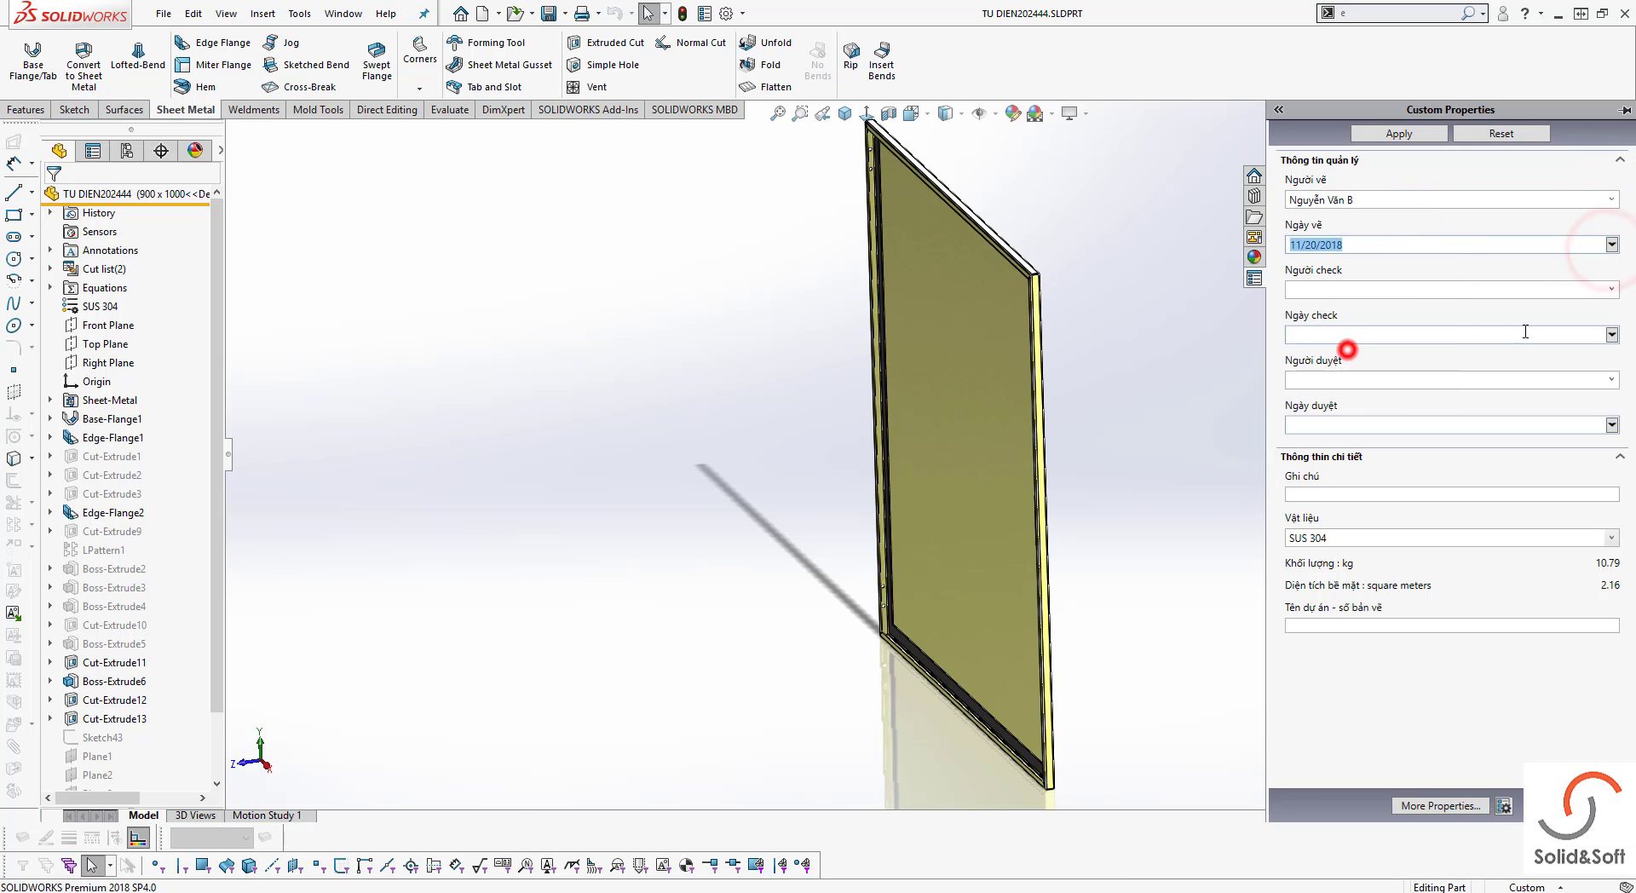
# Choose the checker's name under Người check and set Ngày check to 11/22/2018
pyautogui.click(1610, 288)
pyautogui.click(1488, 327)
pyautogui.click(1611, 335)
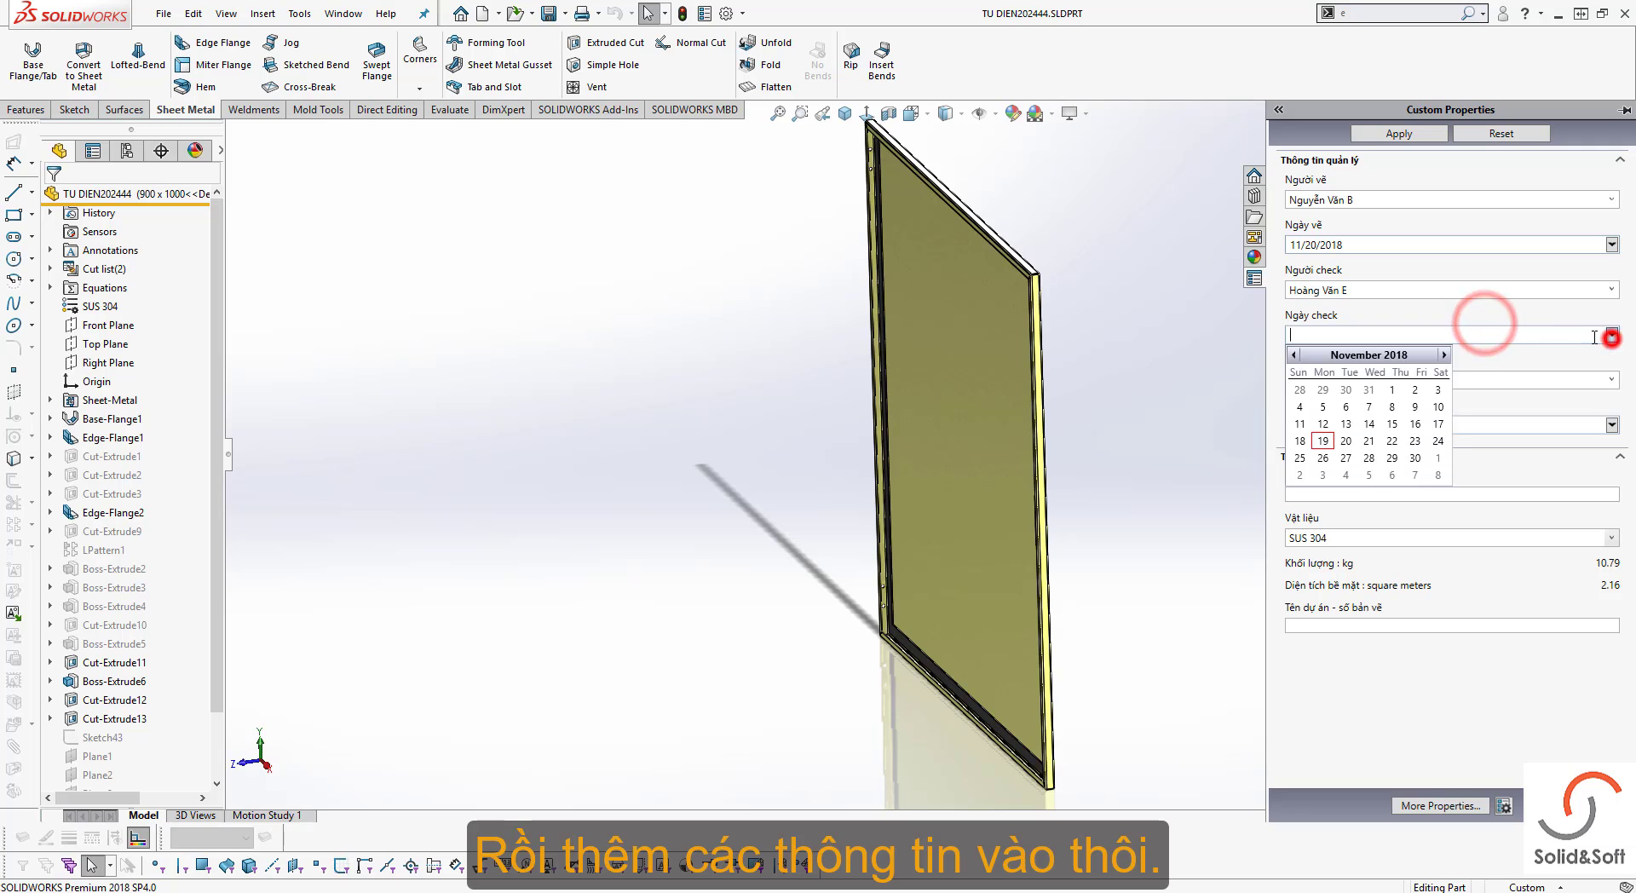
pyautogui.click(1410, 441)
# Choose the approver's name under Người duyệt and set Ngày duyệt to 11/23/2018
pyautogui.click(1611, 379)
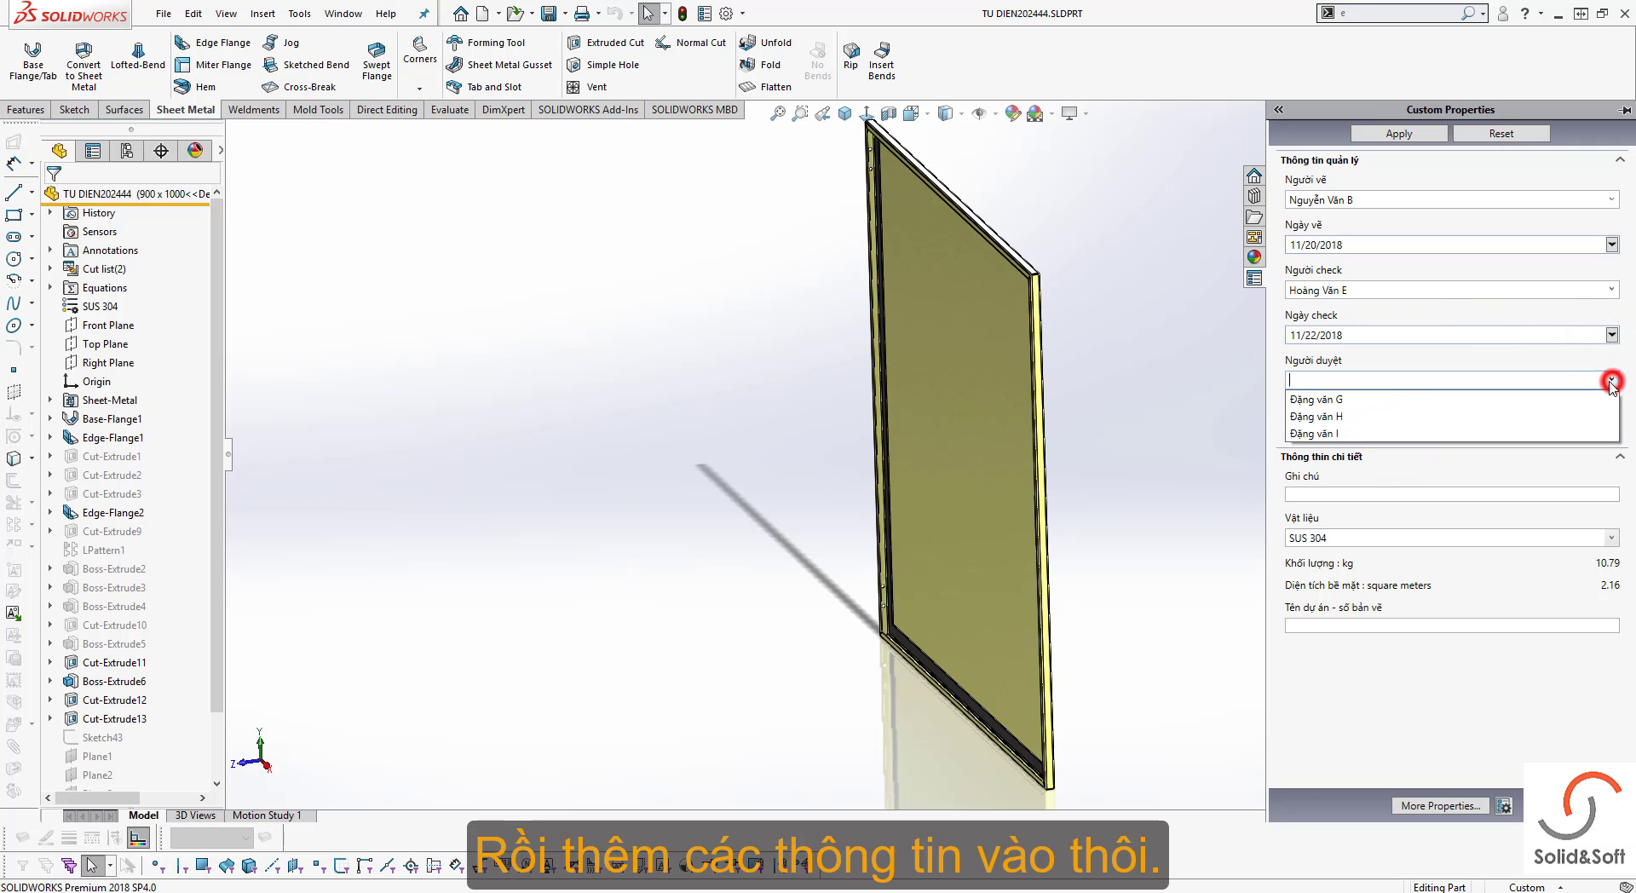
pyautogui.click(1442, 416)
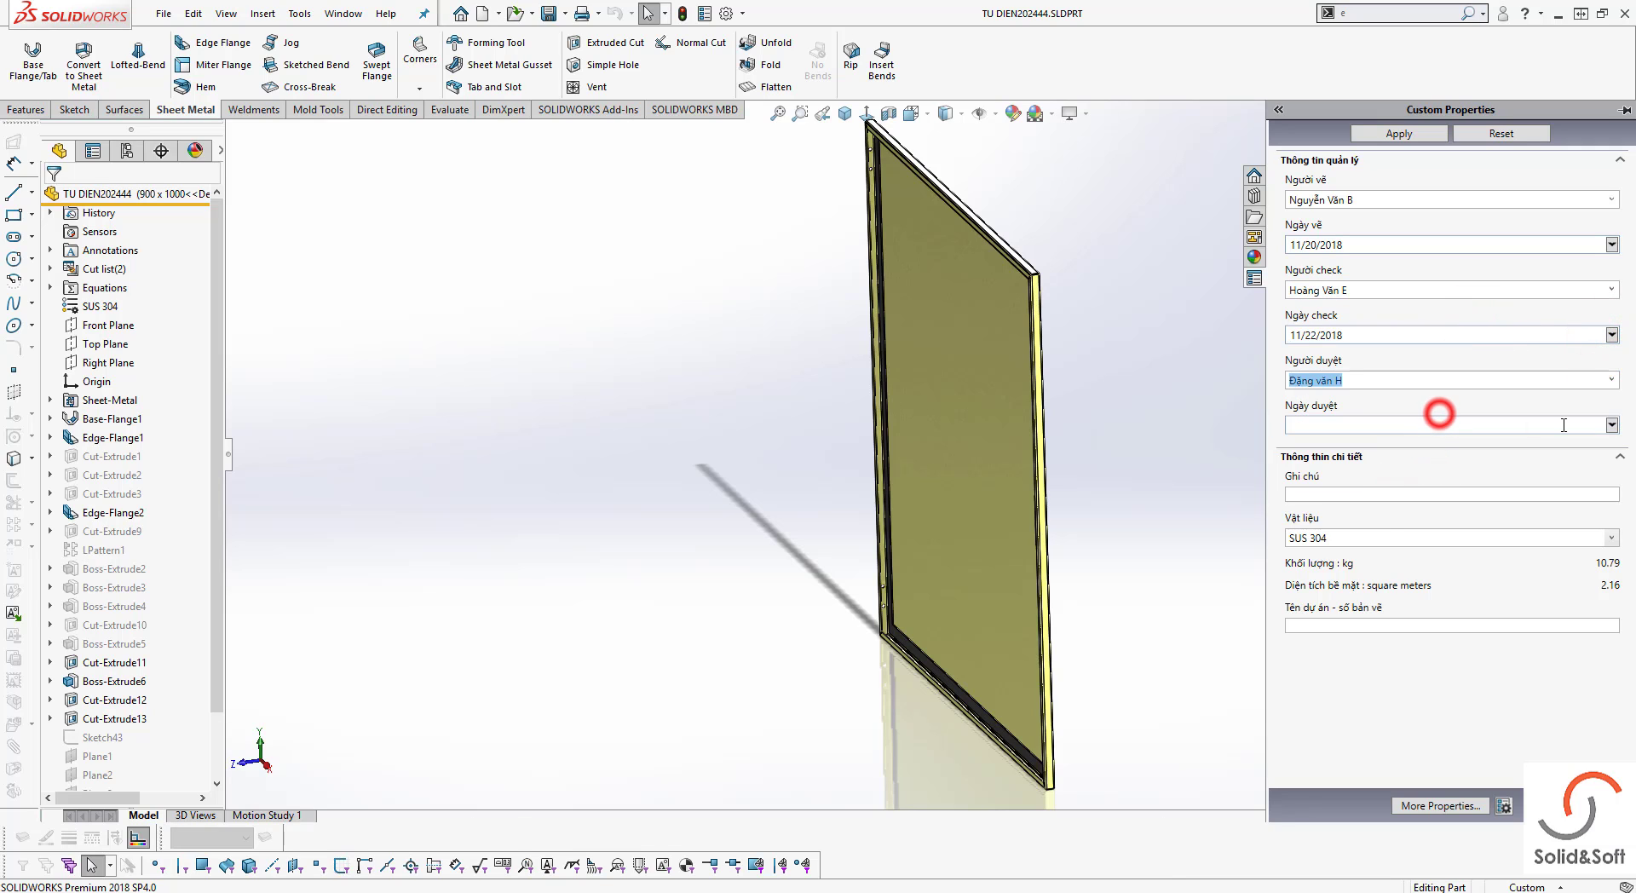
pyautogui.click(1612, 425)
pyautogui.click(1345, 532)
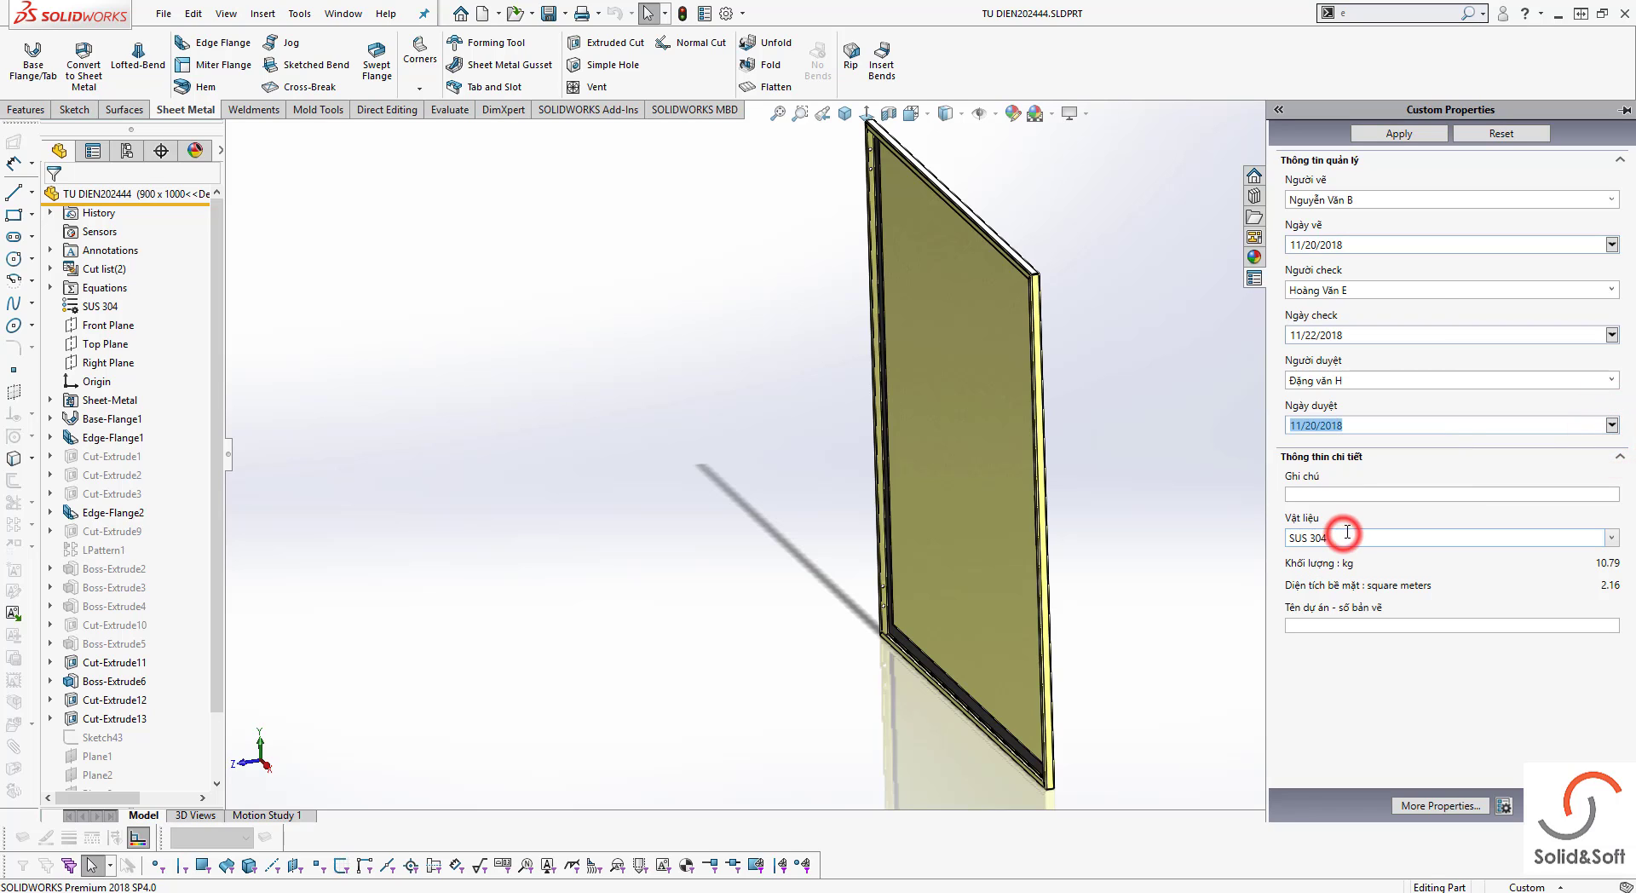
pyautogui.click(1613, 425)
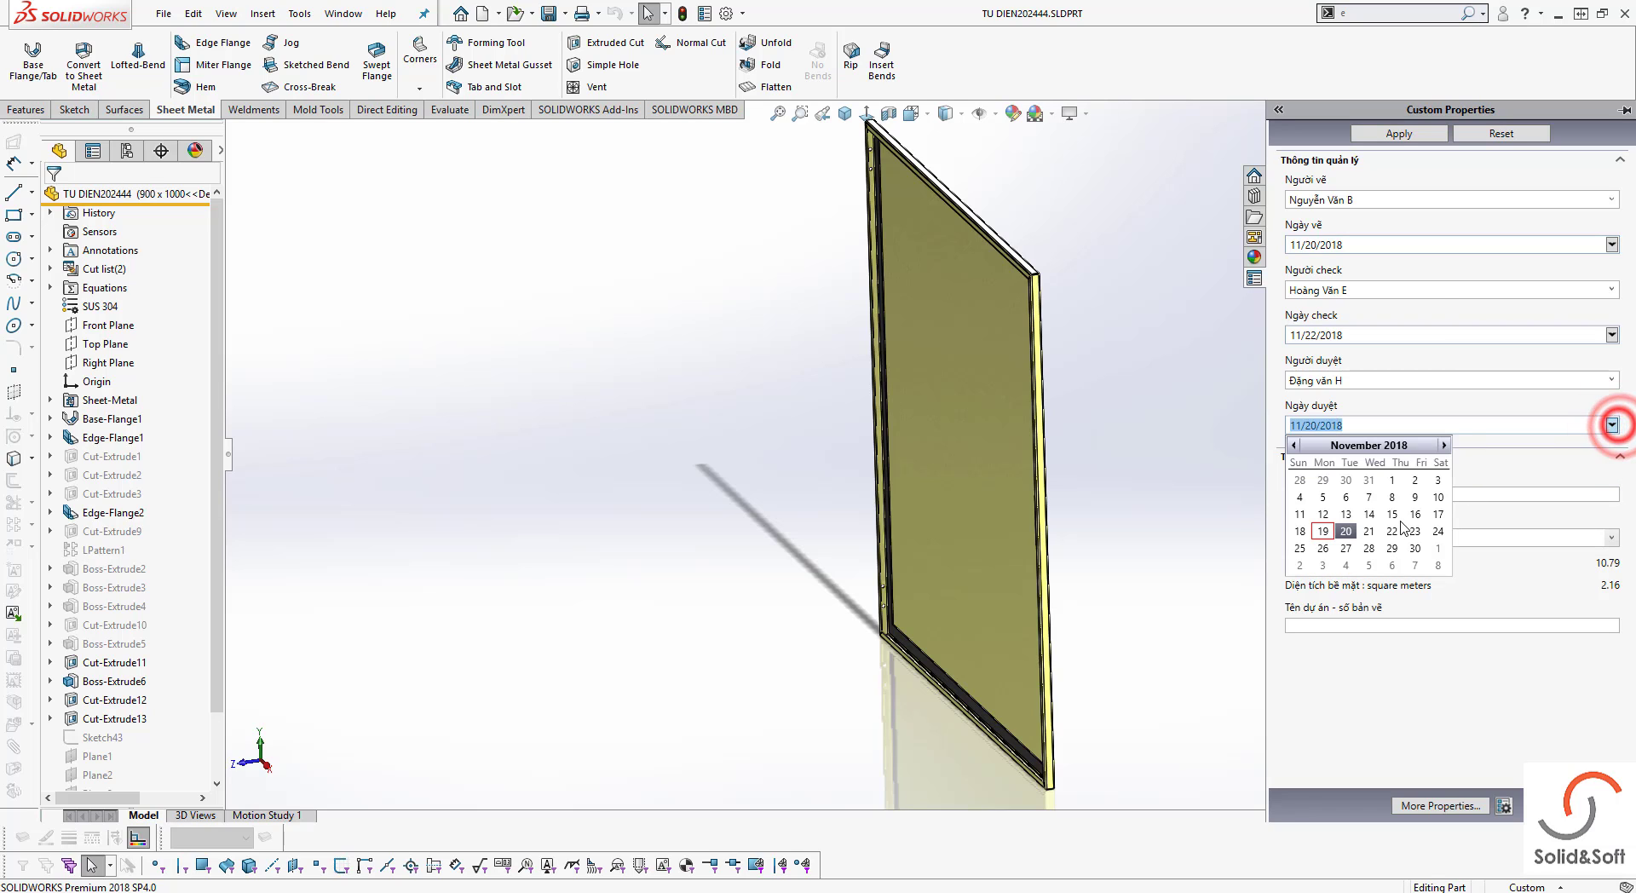
pyautogui.click(1411, 534)
# Enter the note "Tấm dày 1.2mm" and change the material to Plain Carbon Steel, saving the pending property changes
pyautogui.click(1380, 502)
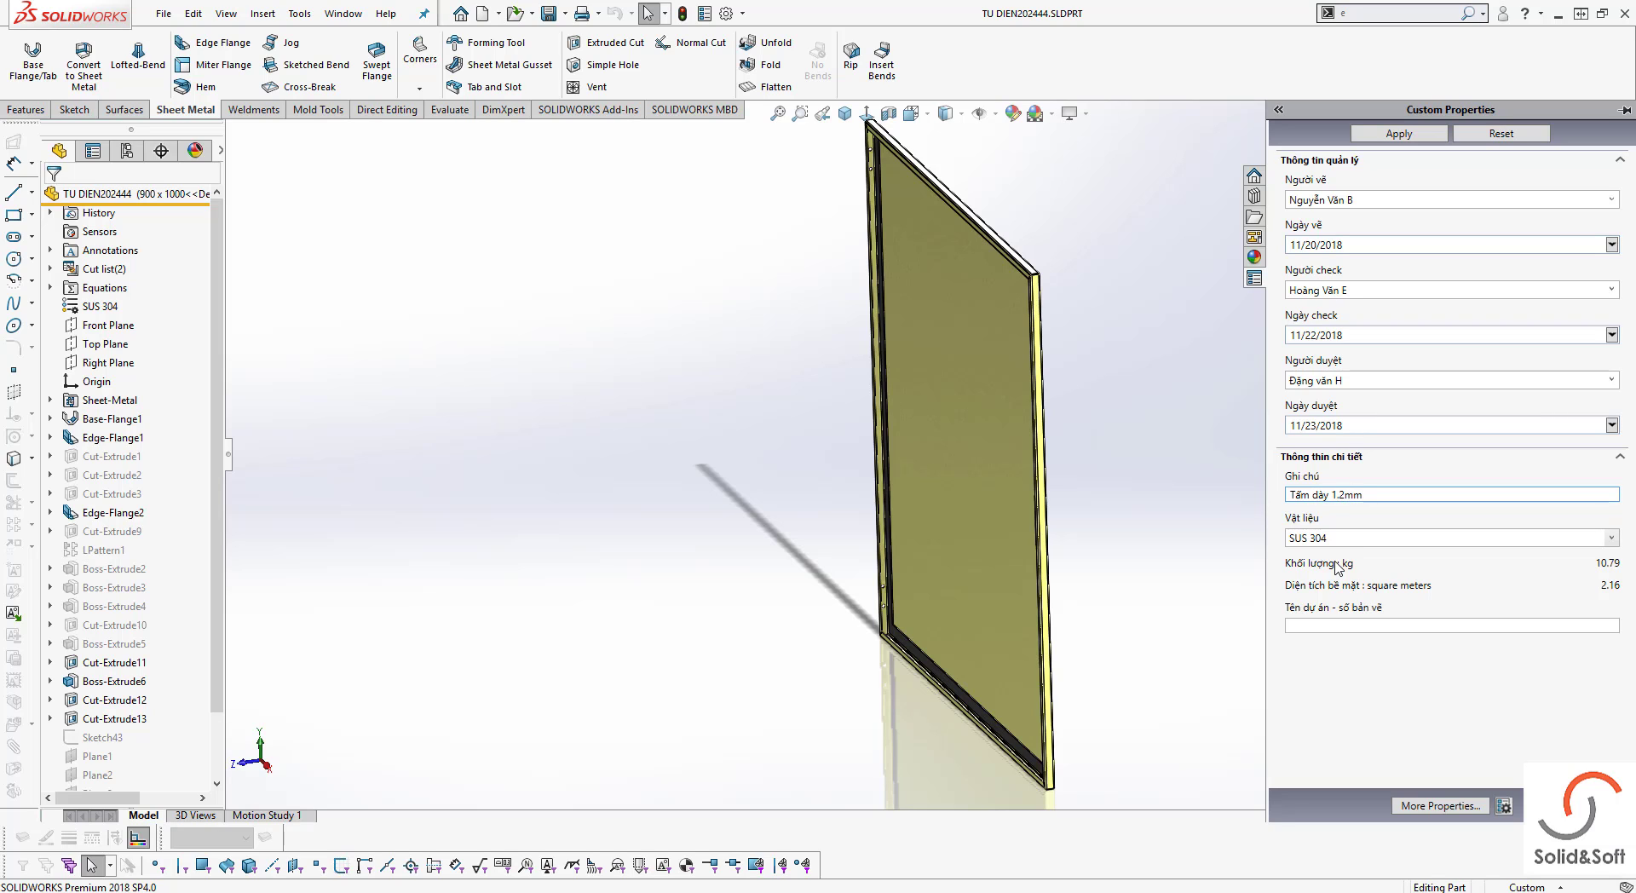
pyautogui.click(1612, 538)
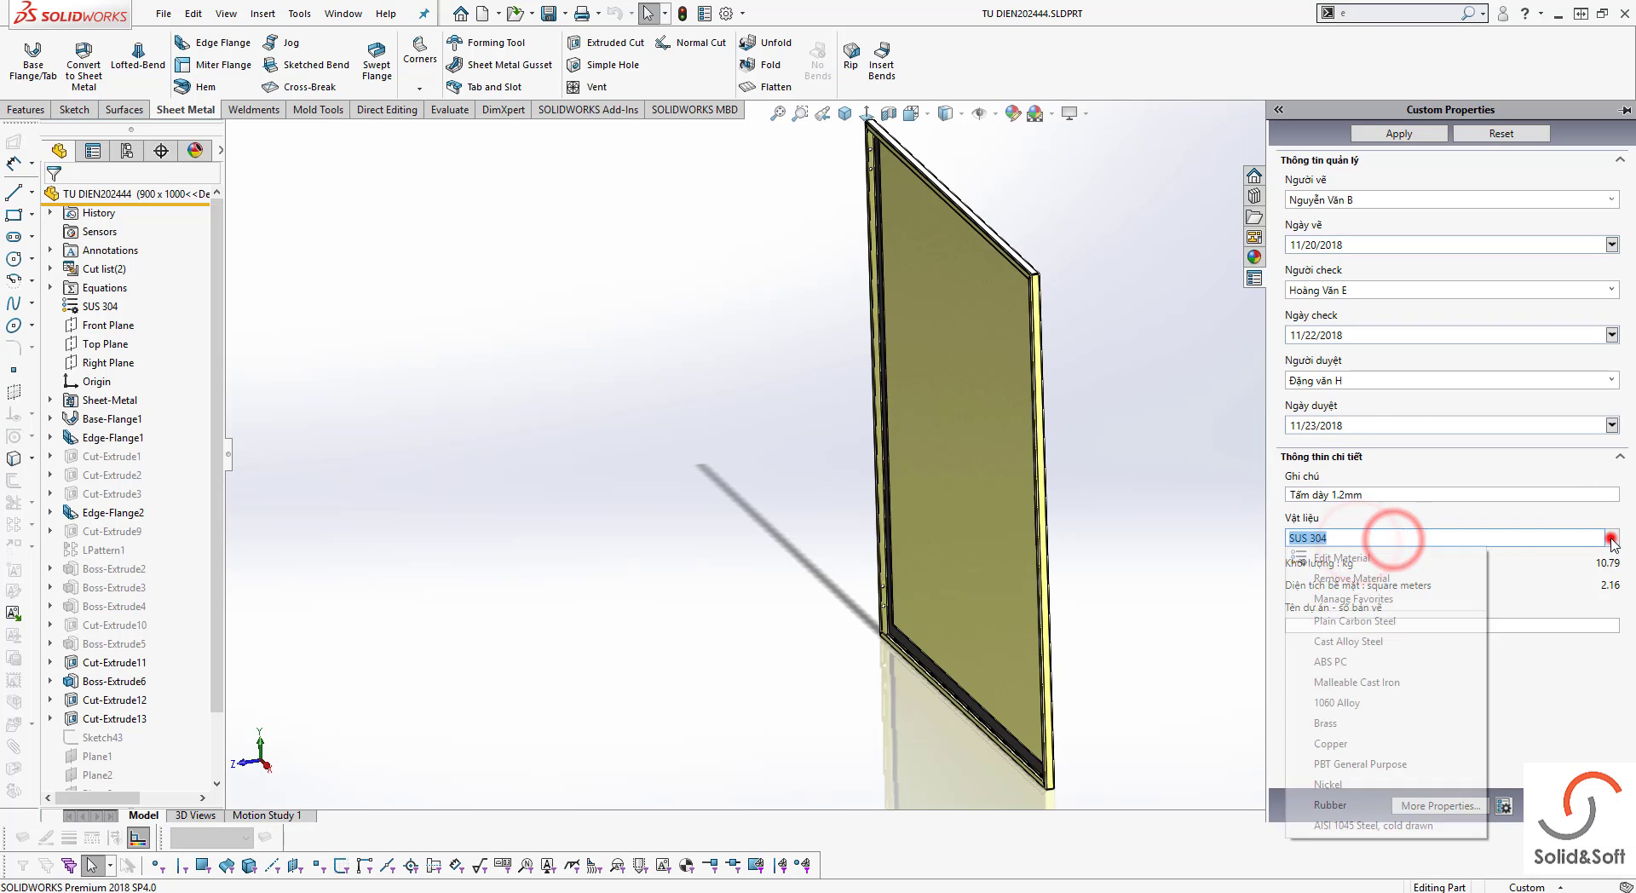
pyautogui.click(1363, 621)
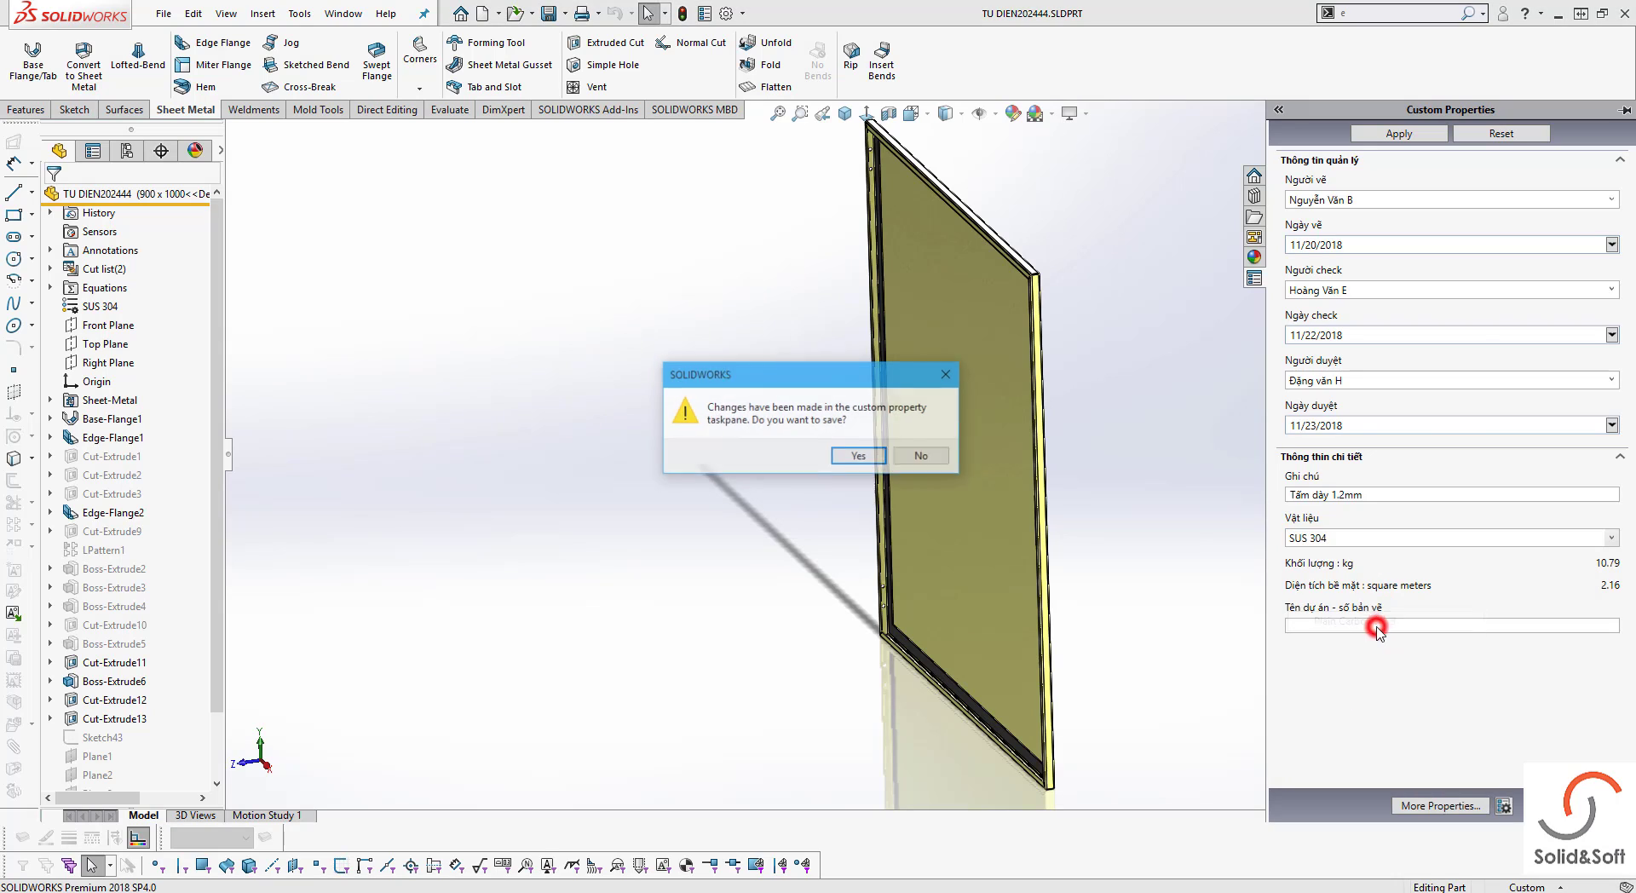
pyautogui.click(871, 455)
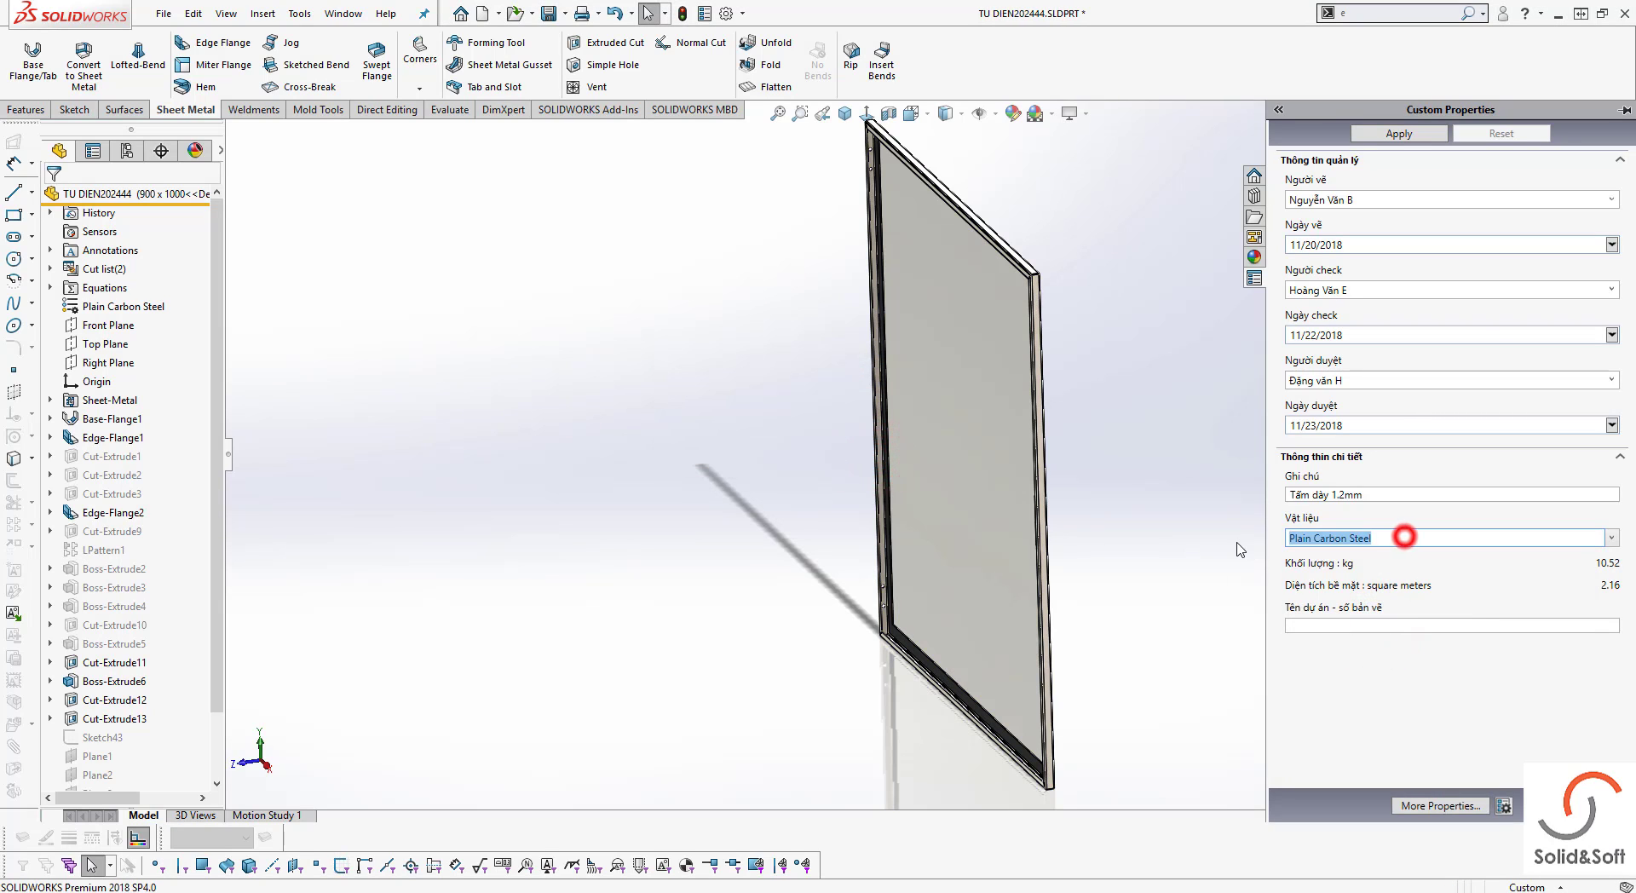
# Set the project name and drawing number property to "ABC - 001254SA" and apply the custom properties
pyautogui.click(1453, 590)
pyautogui.click(1407, 623)
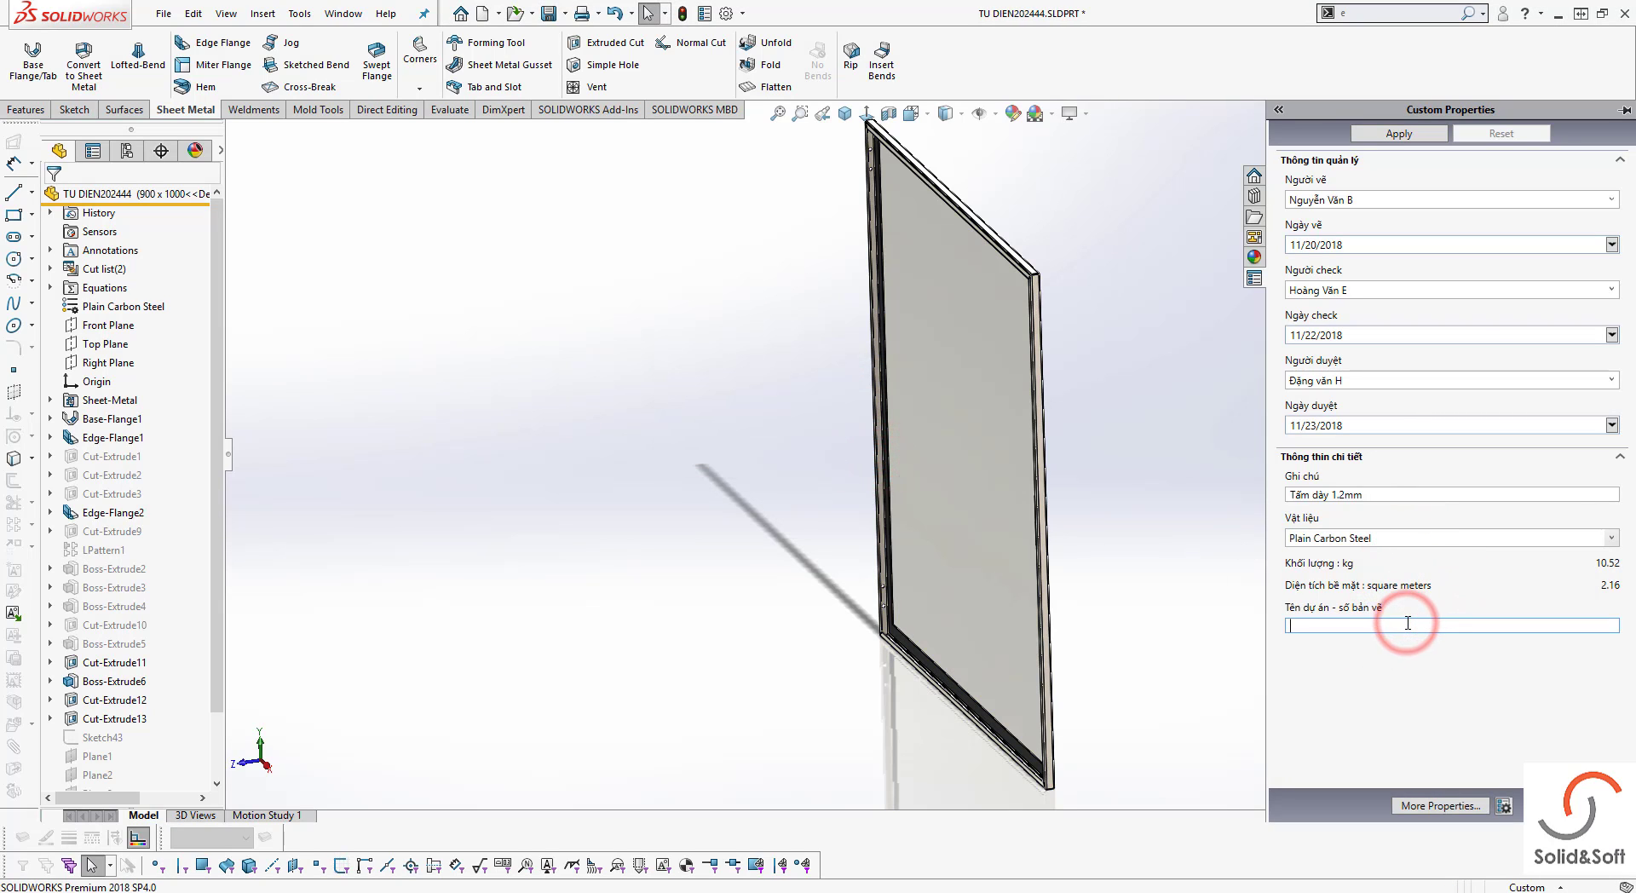
pyautogui.write('ABC - 001254SA')
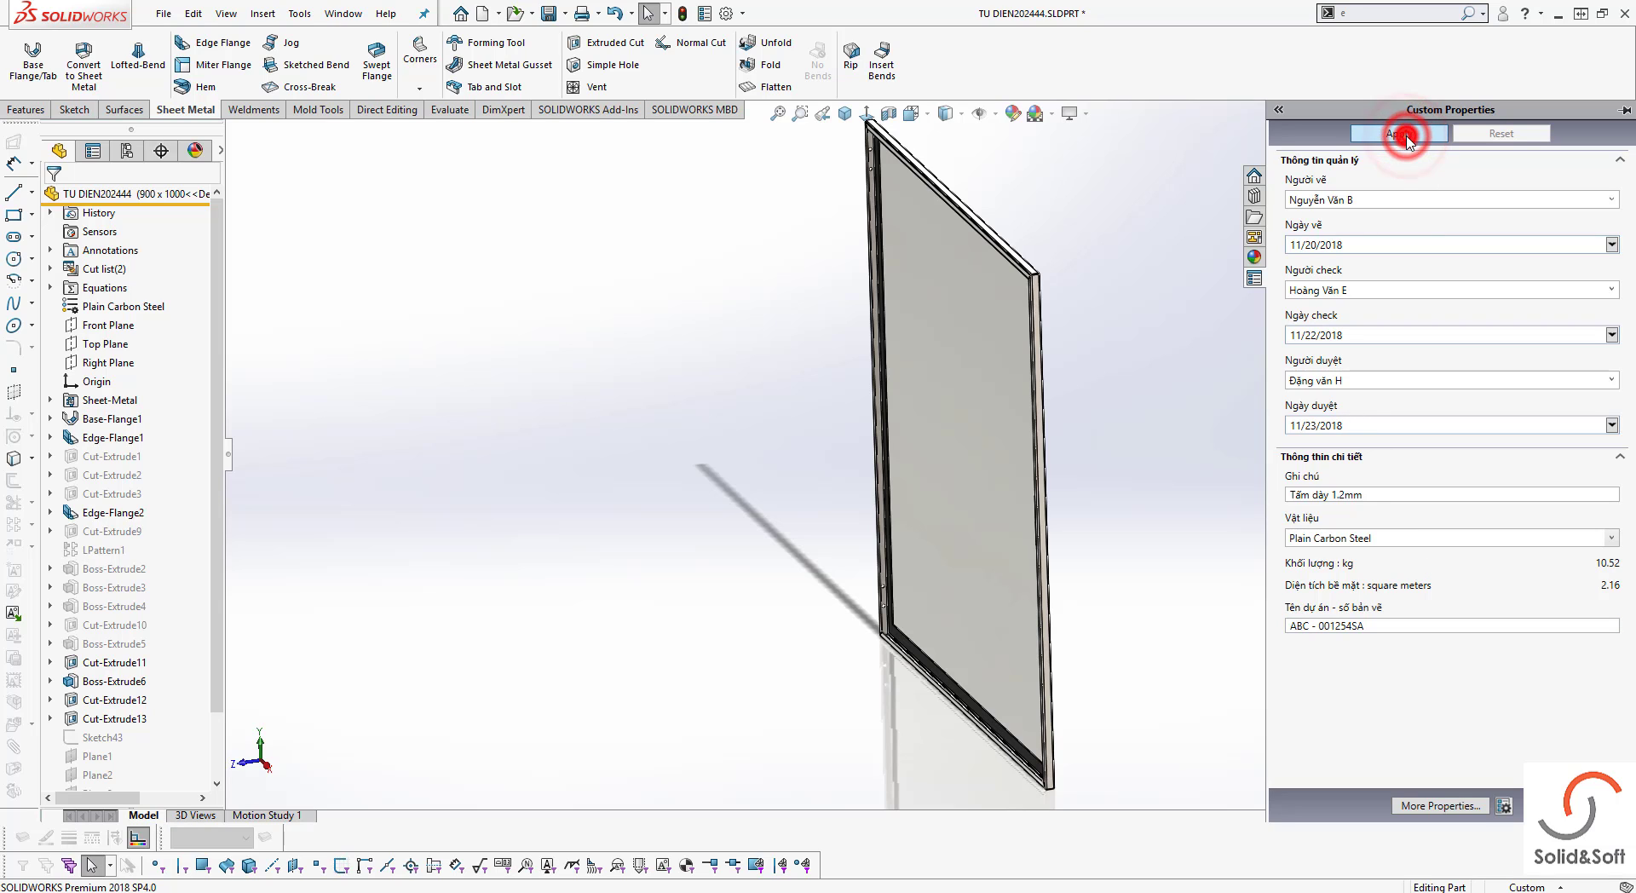
# Check the values written to the part's custom properties in the summary information
pyautogui.click(704, 13)
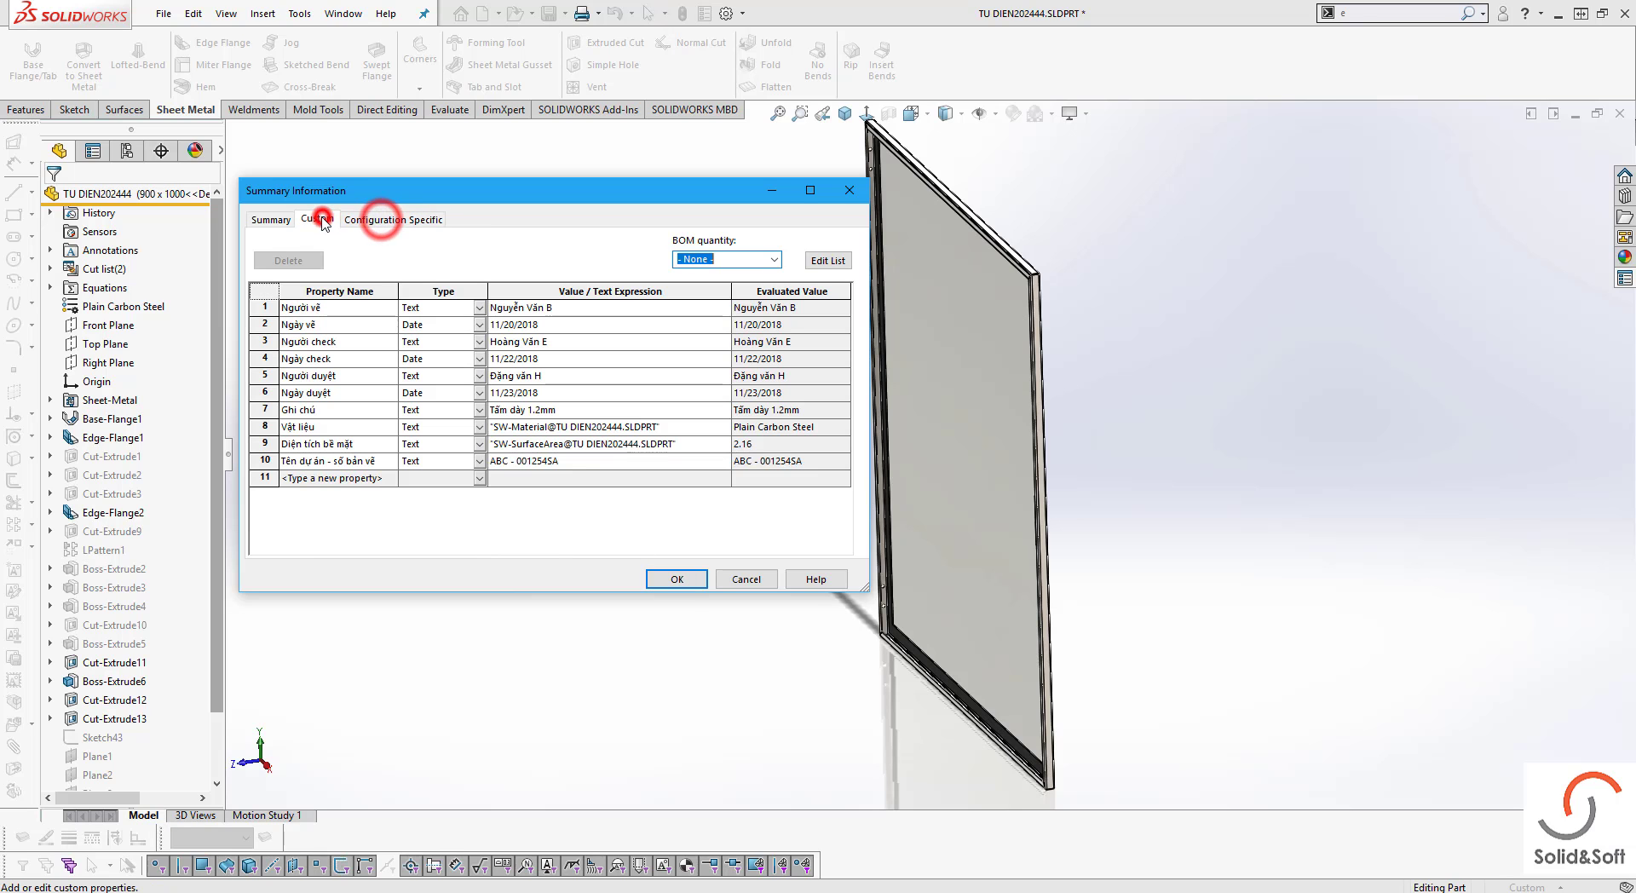
pyautogui.click(318, 220)
pyautogui.click(677, 579)
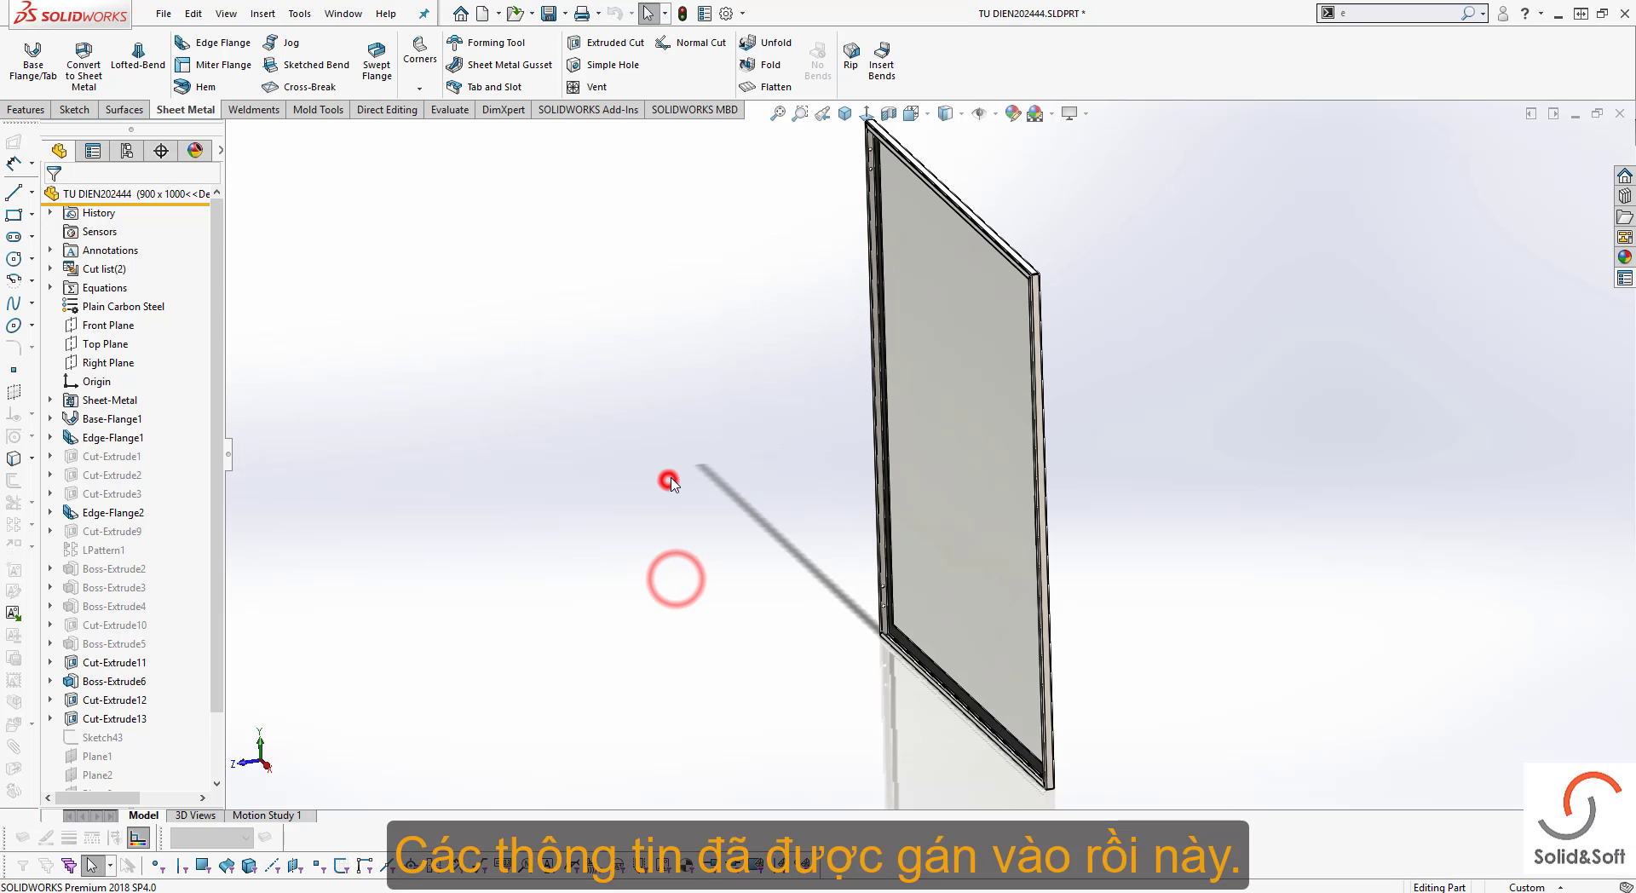
pyautogui.moveTo(668, 478); pyautogui.dragTo(1126, 379, button='middle')
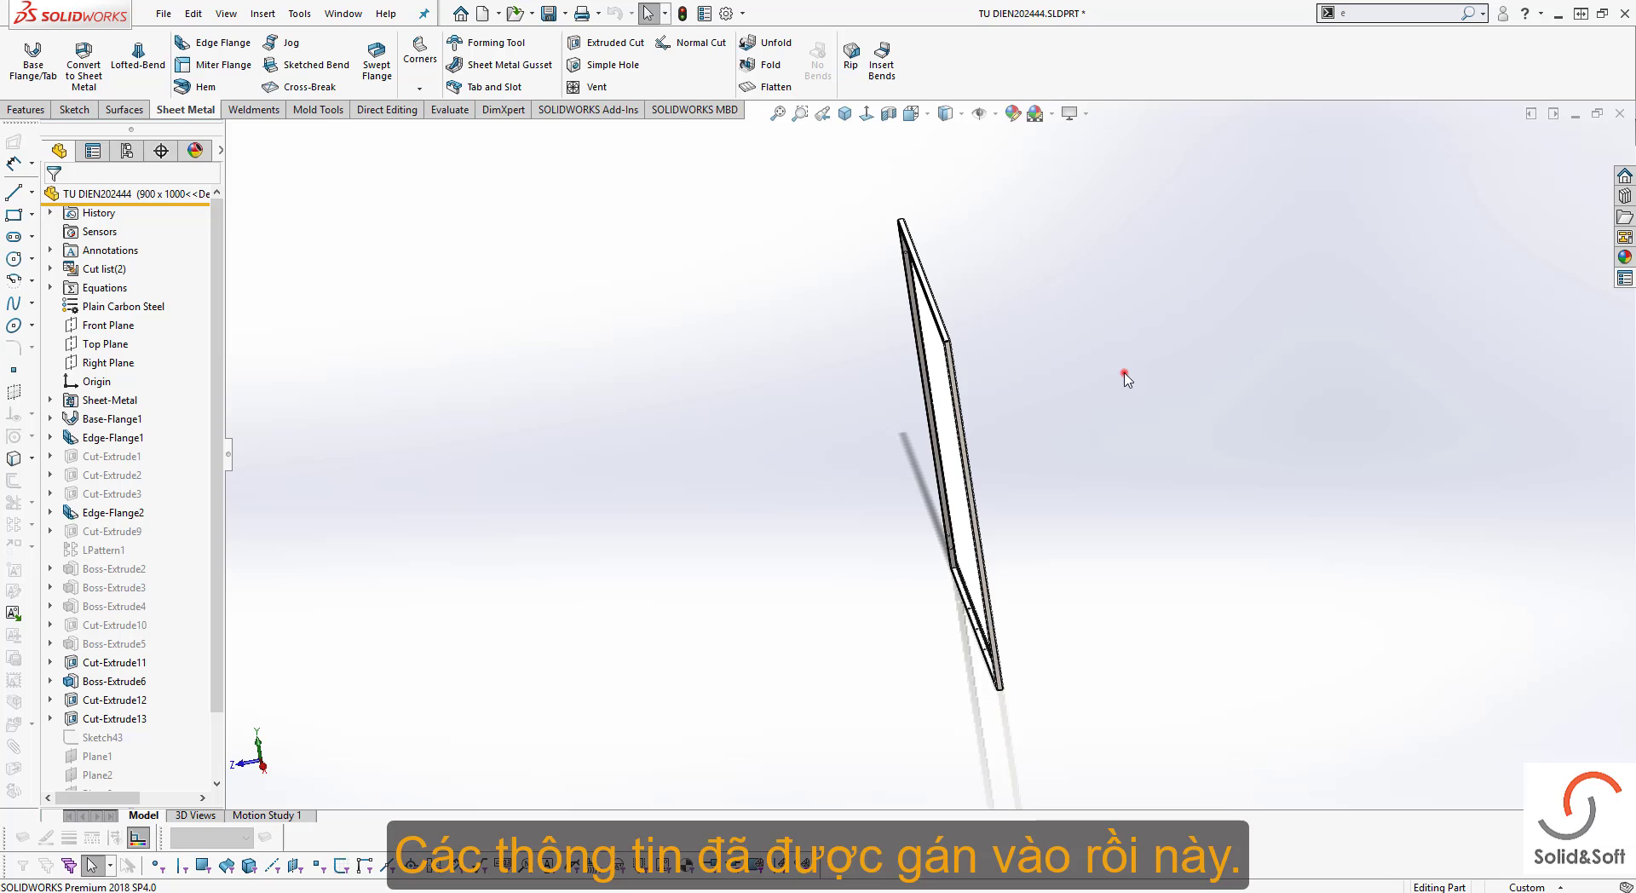
# Make a drawing from the part with the "A3_Sample for Sang tao" template and place its isometric view in the sheet's upper left area
pyautogui.click(164, 15)
pyautogui.click(208, 146)
pyautogui.click(317, 288)
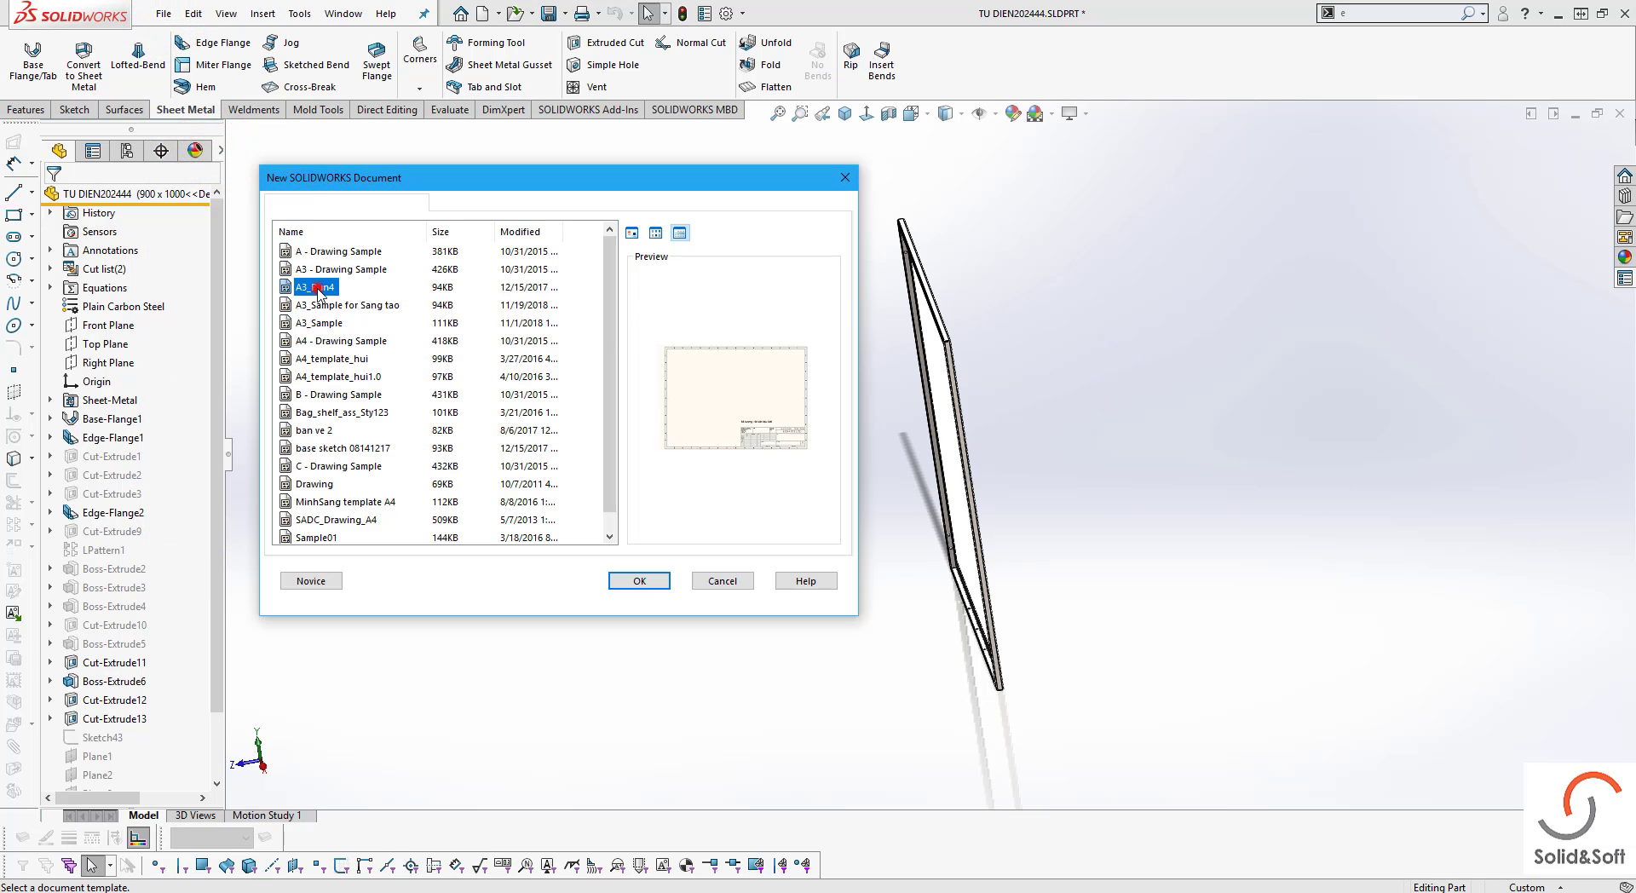
pyautogui.click(639, 580)
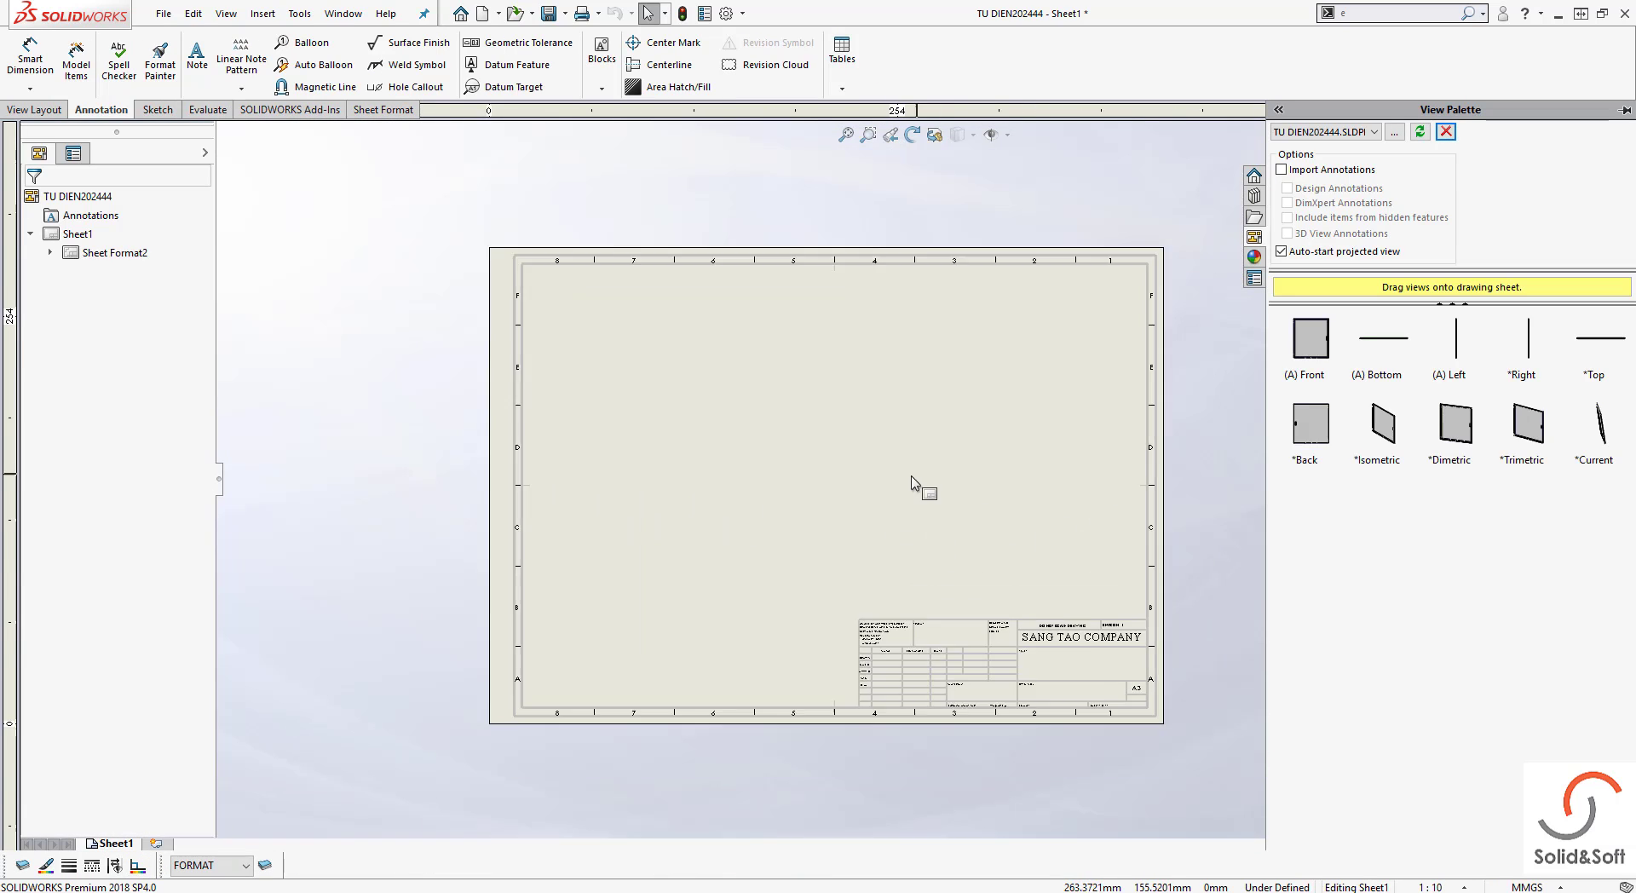
pyautogui.scroll(-2, 912, 482)
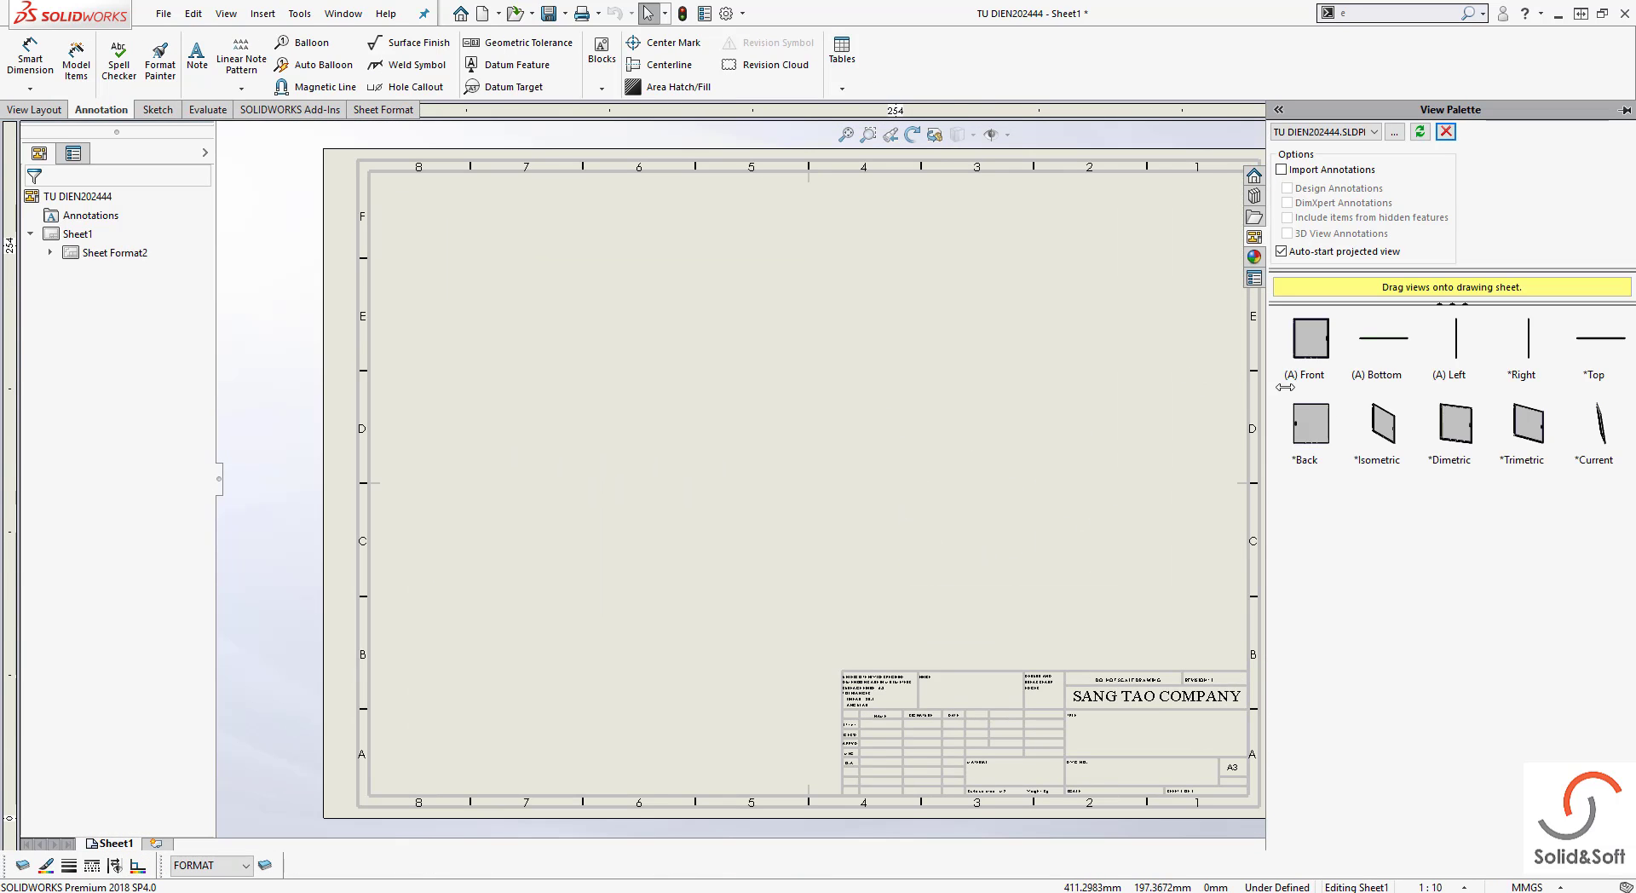
pyautogui.moveTo(1355, 436)
pyautogui.mouseDown()
pyautogui.moveTo(681, 379)
pyautogui.moveTo(694, 372)
pyautogui.mouseUp()
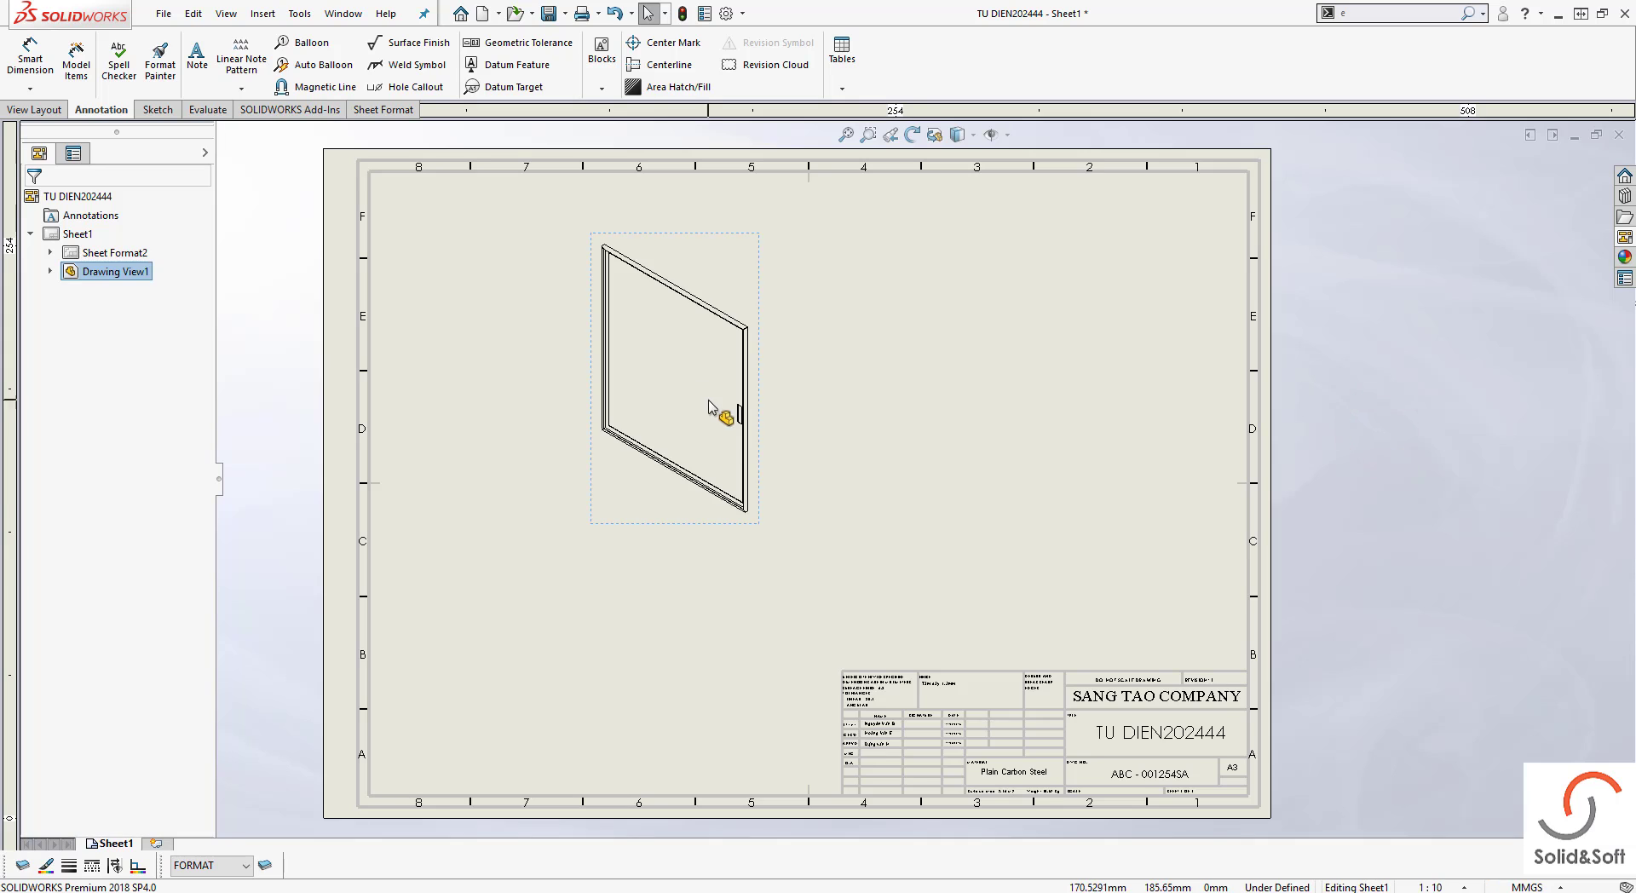
# Examine the title block's linked names, dates, note, material, title and drawing number, as well as the whole sheet
pyautogui.scroll(-1, 1132, 786)
pyautogui.scroll(-2, 1131, 786)
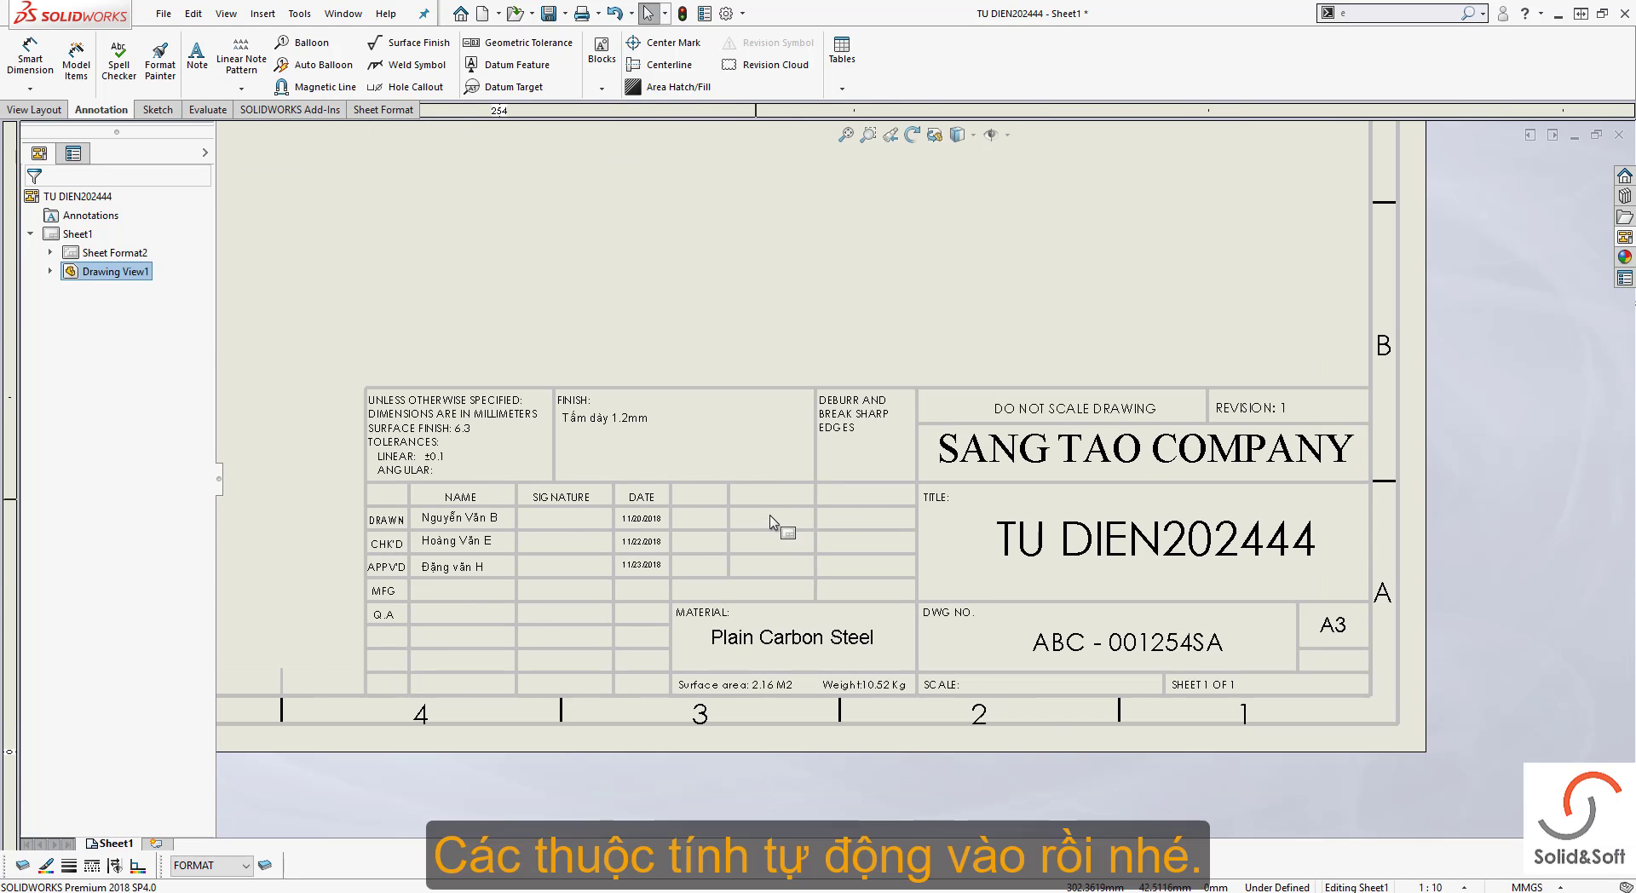
pyautogui.scroll(-1, 982, 666)
pyautogui.scroll(2, 883, 635)
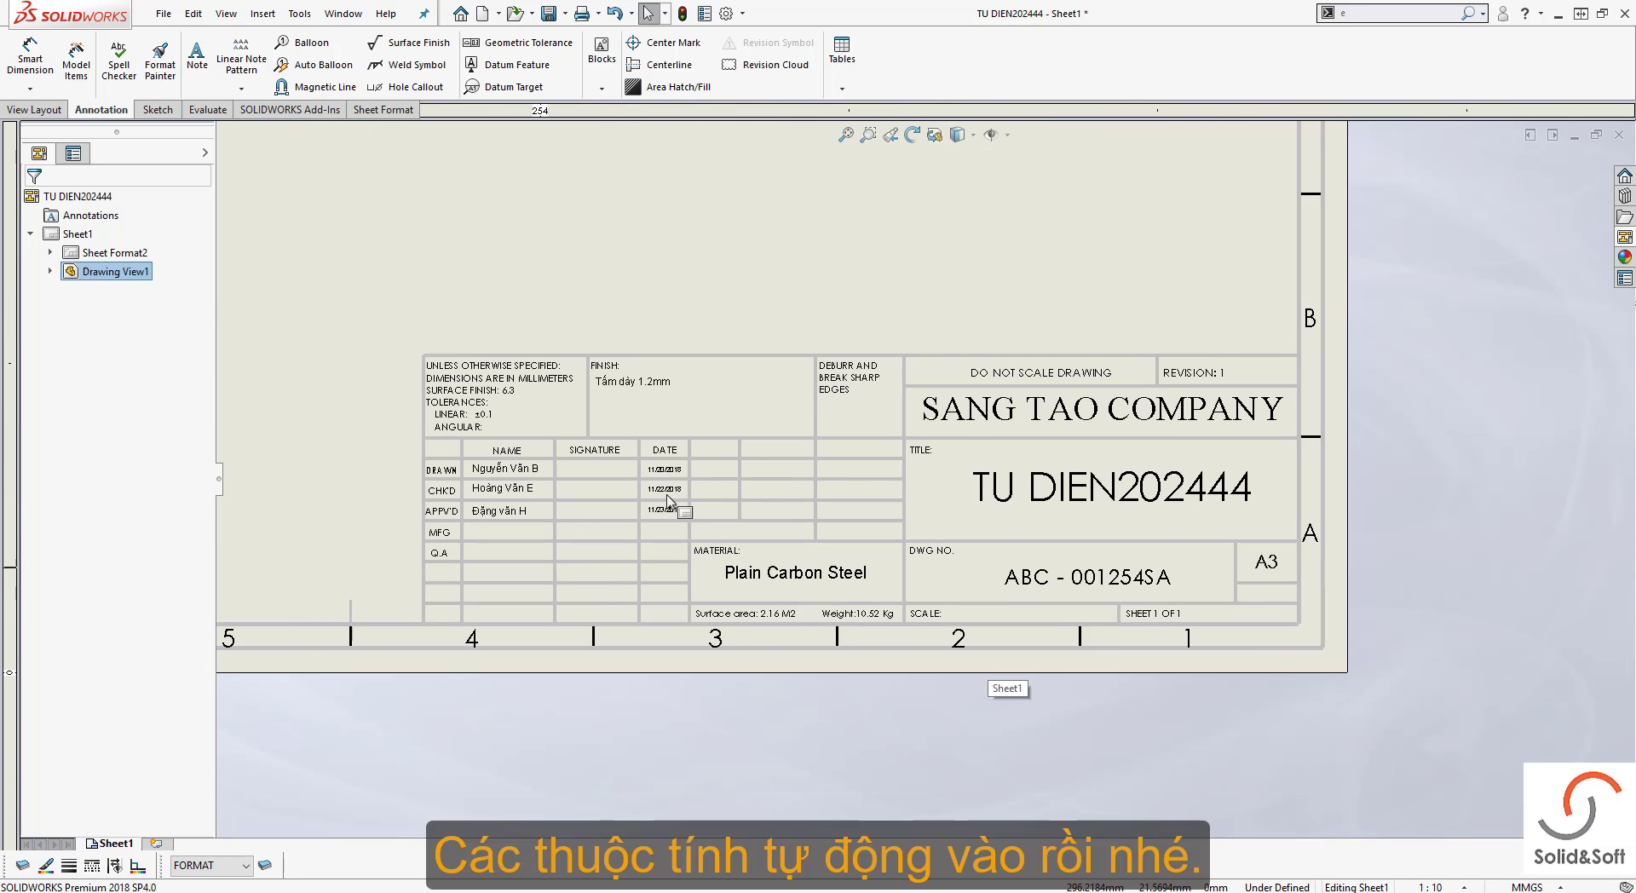
pyautogui.scroll(-1, 504, 375)
pyautogui.scroll(-1, 1048, 535)
pyautogui.scroll(2, 1052, 473)
pyautogui.scroll(-1, 1073, 480)
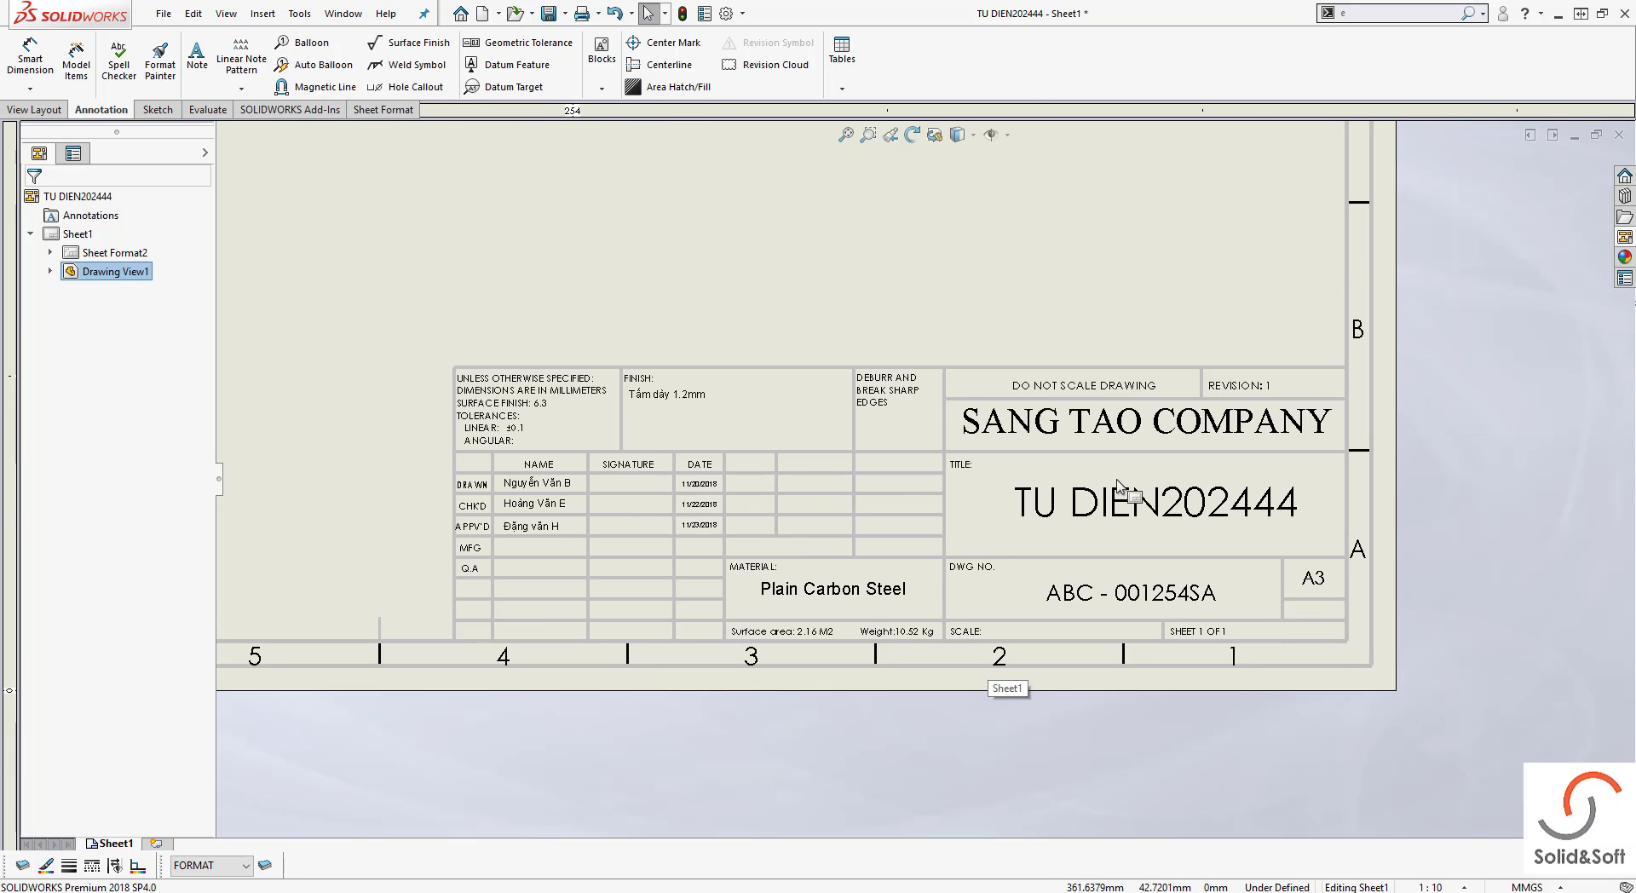
pyautogui.moveTo(768, 418); pyautogui.dragTo(820, 464, button='middle')
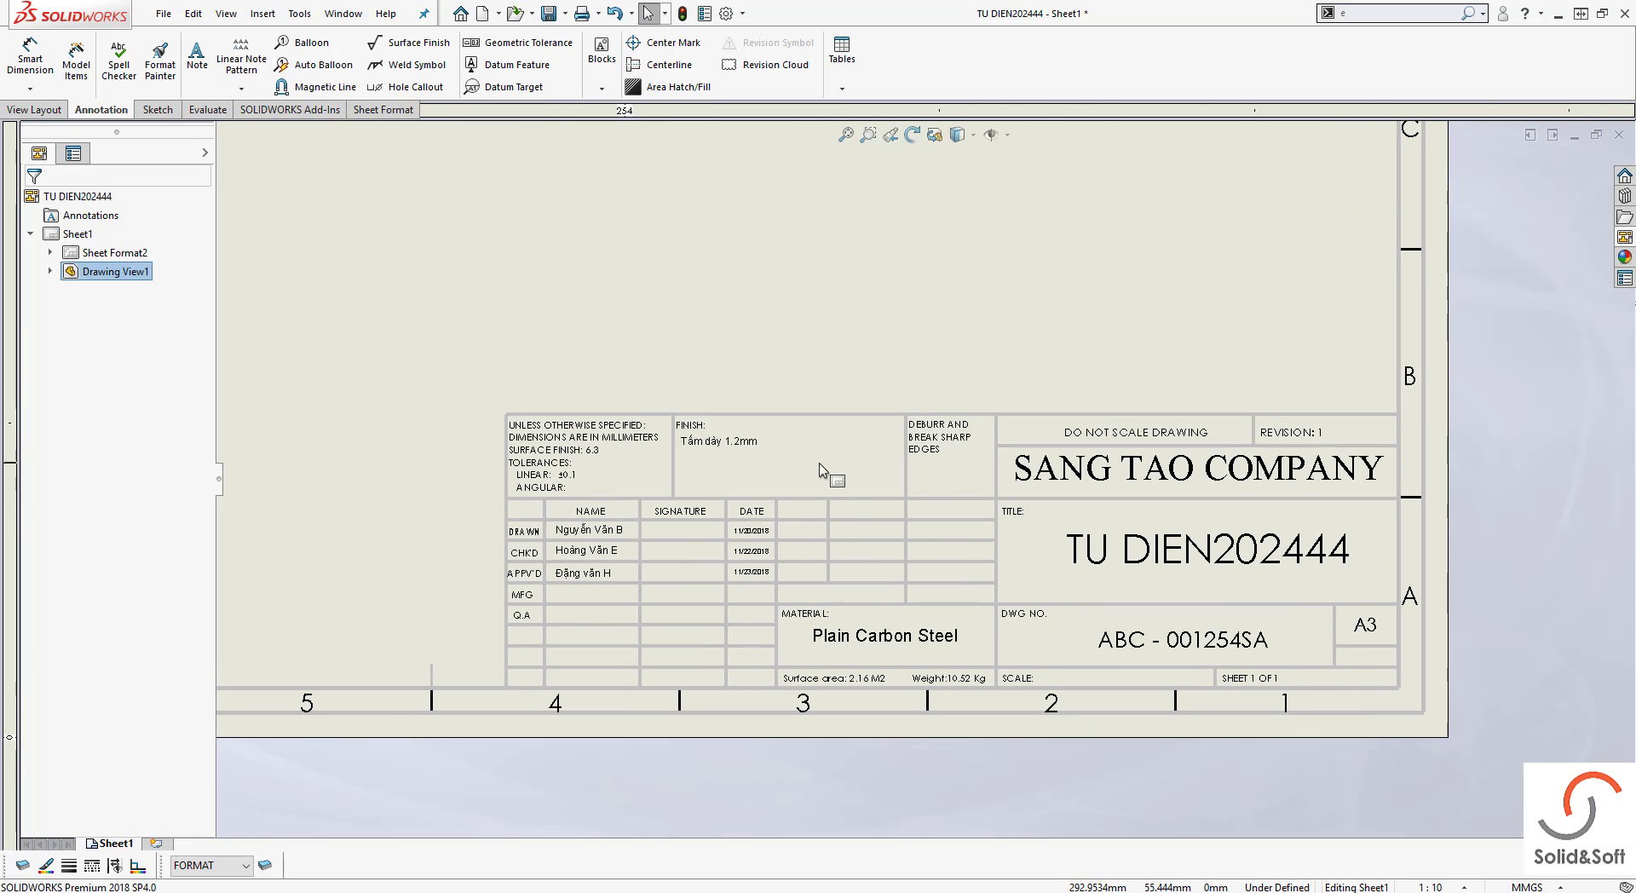
pyautogui.scroll(5, 920, 500)
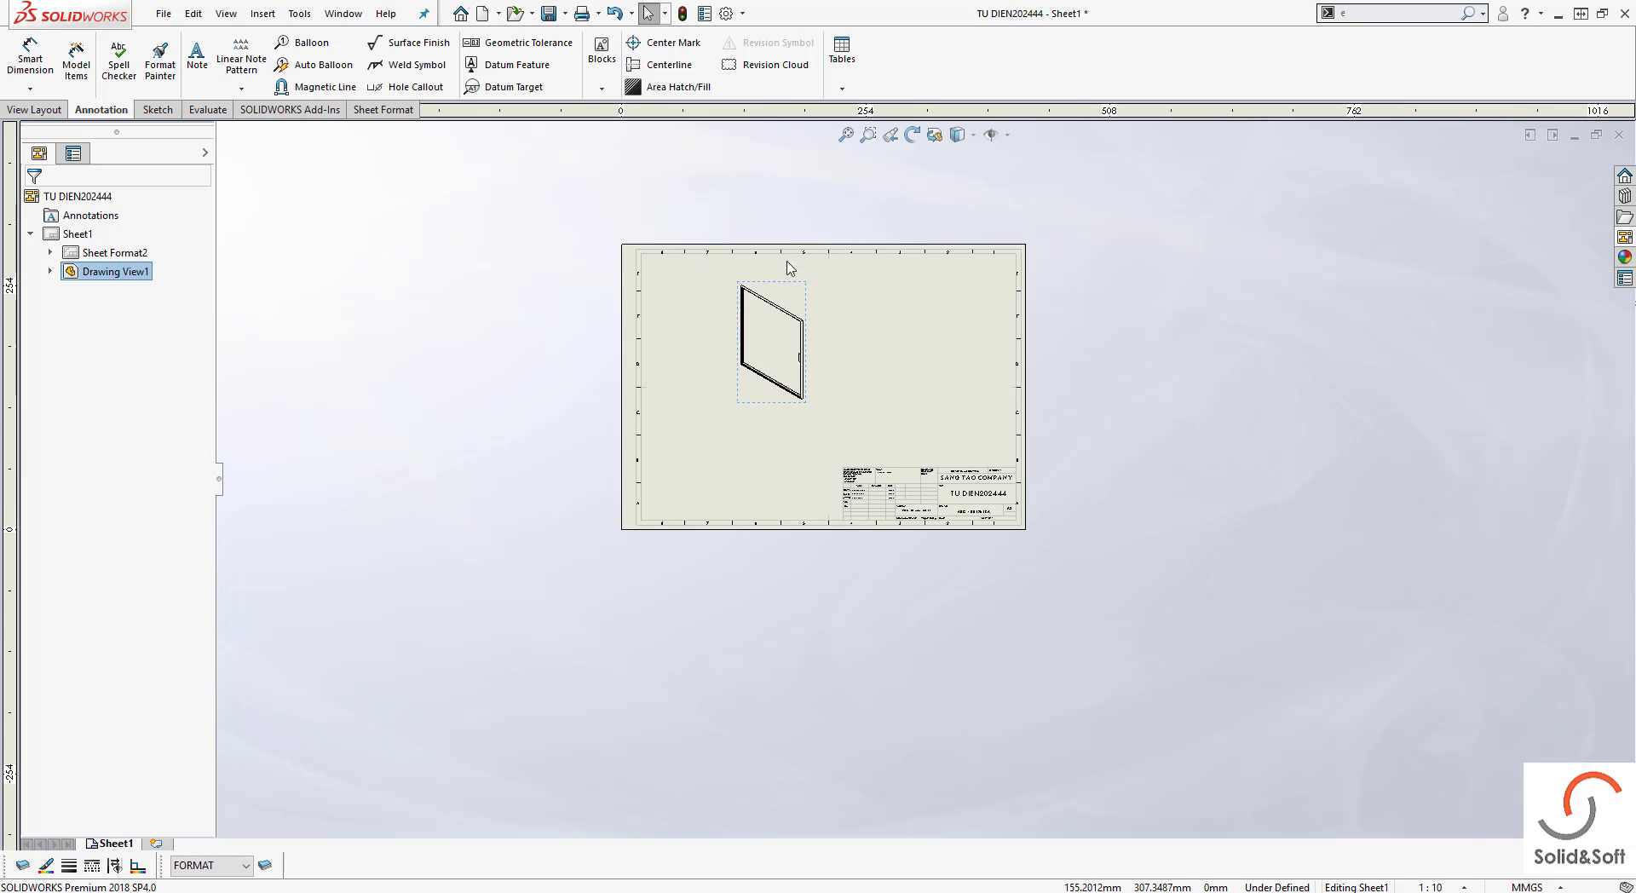
pyautogui.scroll(-2, 910, 426)
pyautogui.scroll(-1, 863, 415)
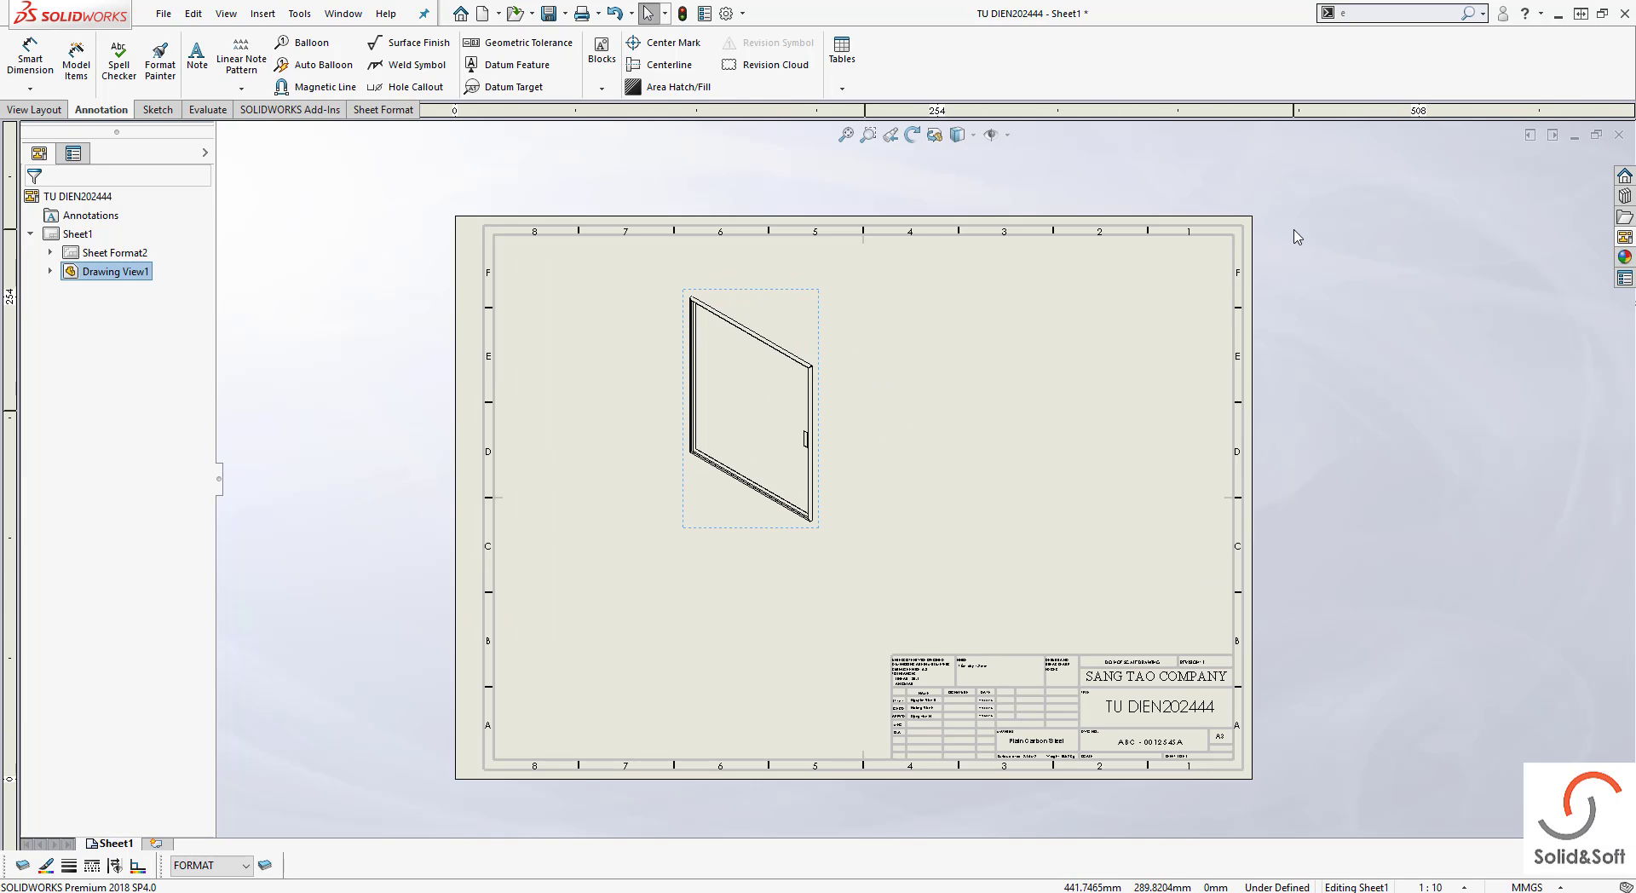